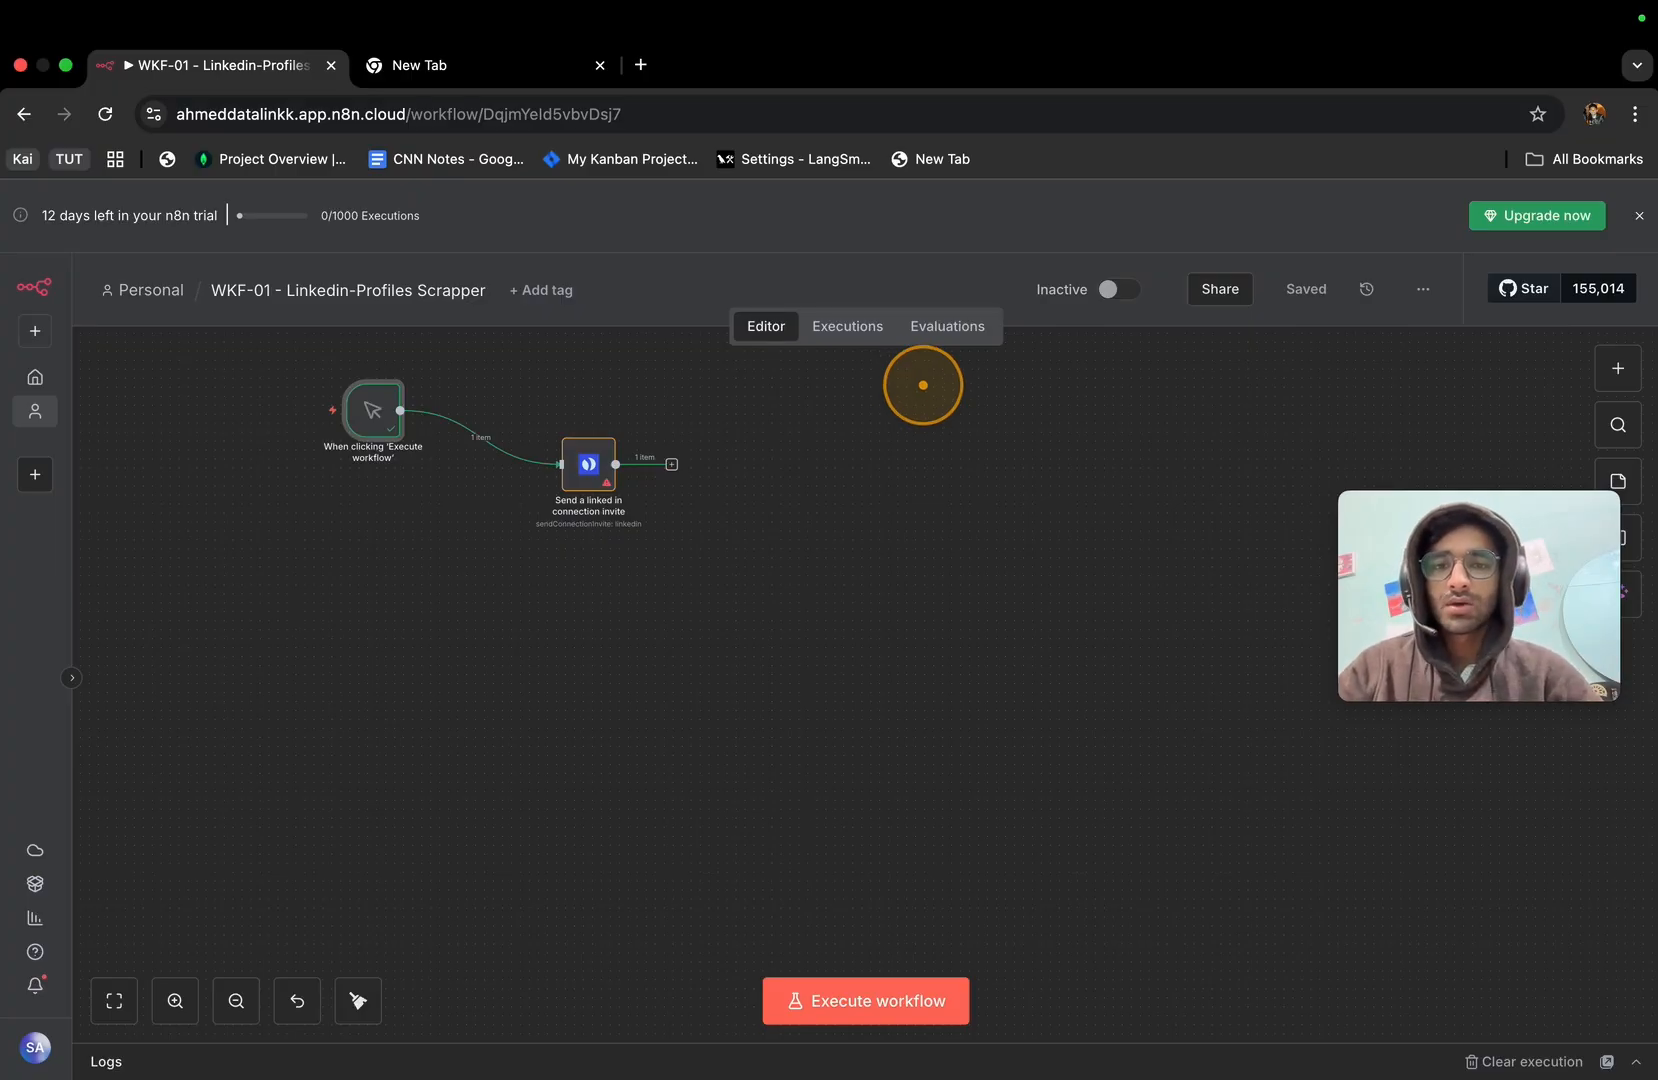
{"action": "scroll", "coordinate": [424, 569], "scroll_direction": "up", "scroll_amount": 5}
{"action": "left_click_drag", "start_coordinate": [554, 537], "coordinate": [587, 594]}
{"action": "scroll", "coordinate": [714, 535], "scroll_direction": "up", "scroll_amount": 1}
{"action": "scroll", "coordinate": [714, 535], "scroll_direction": "up", "scroll_amount": 5}
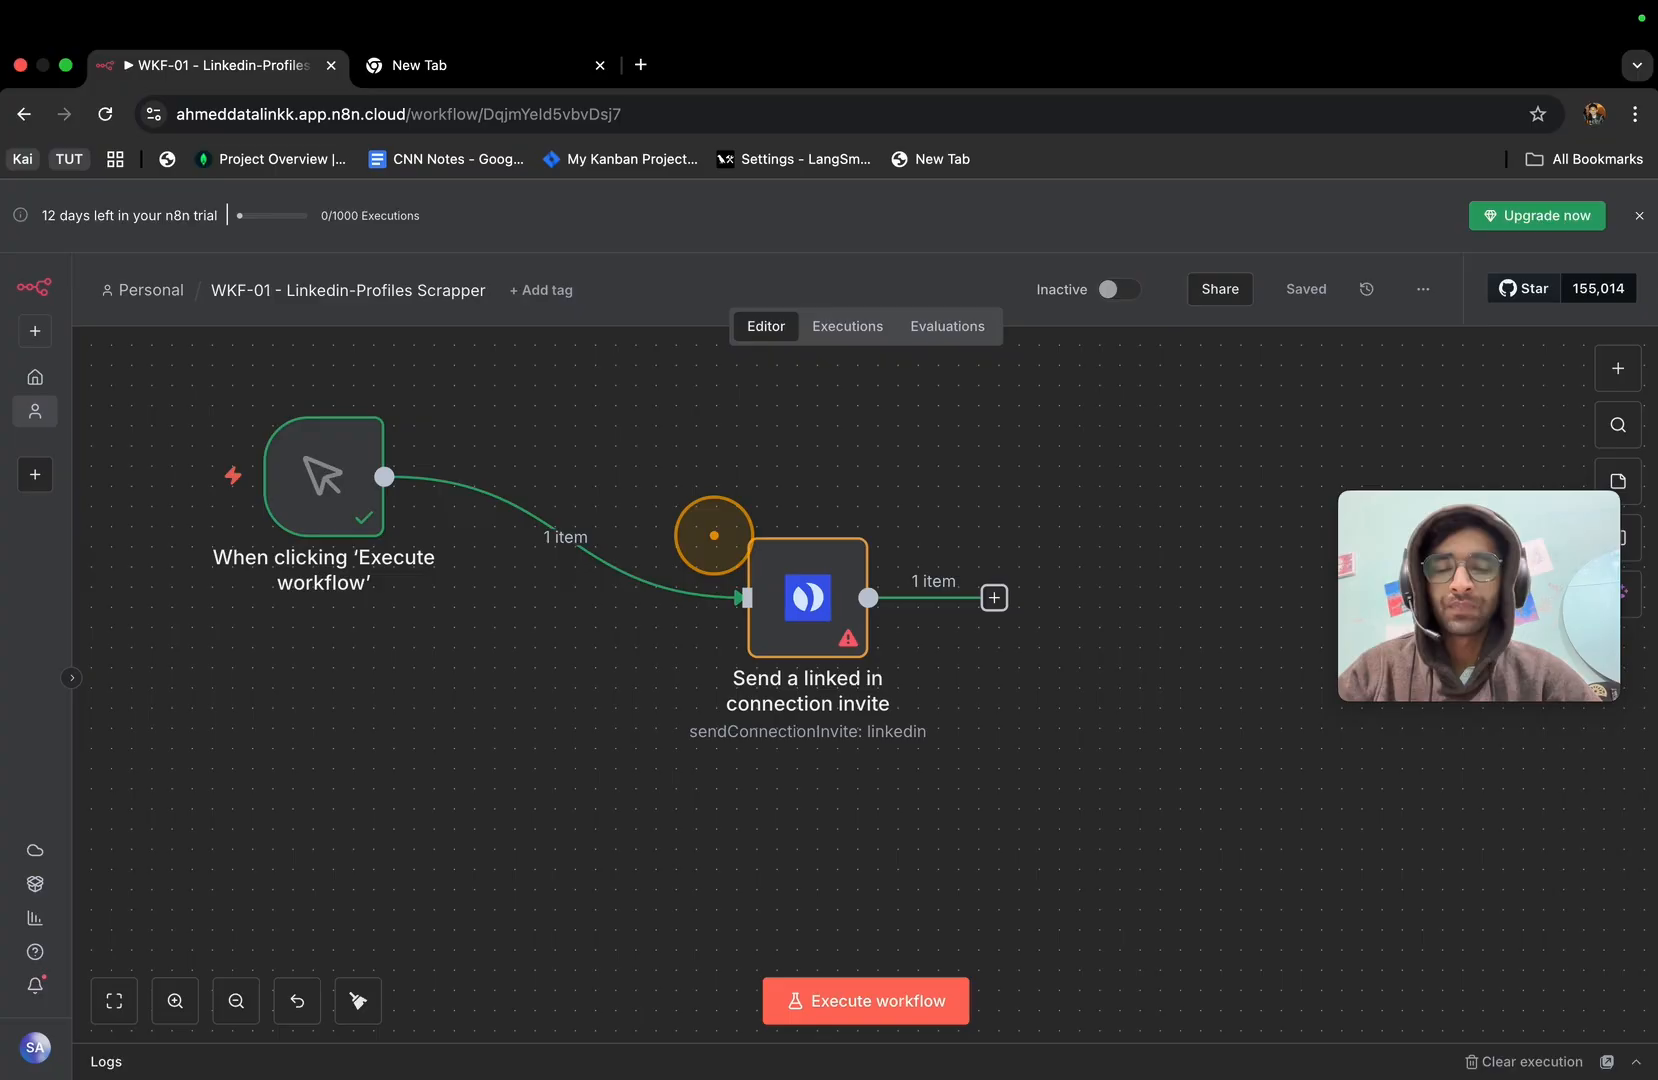
Switch to the LinkedIn window and search for "ceo".
{"action": "key", "text": "ctrl+Left"}
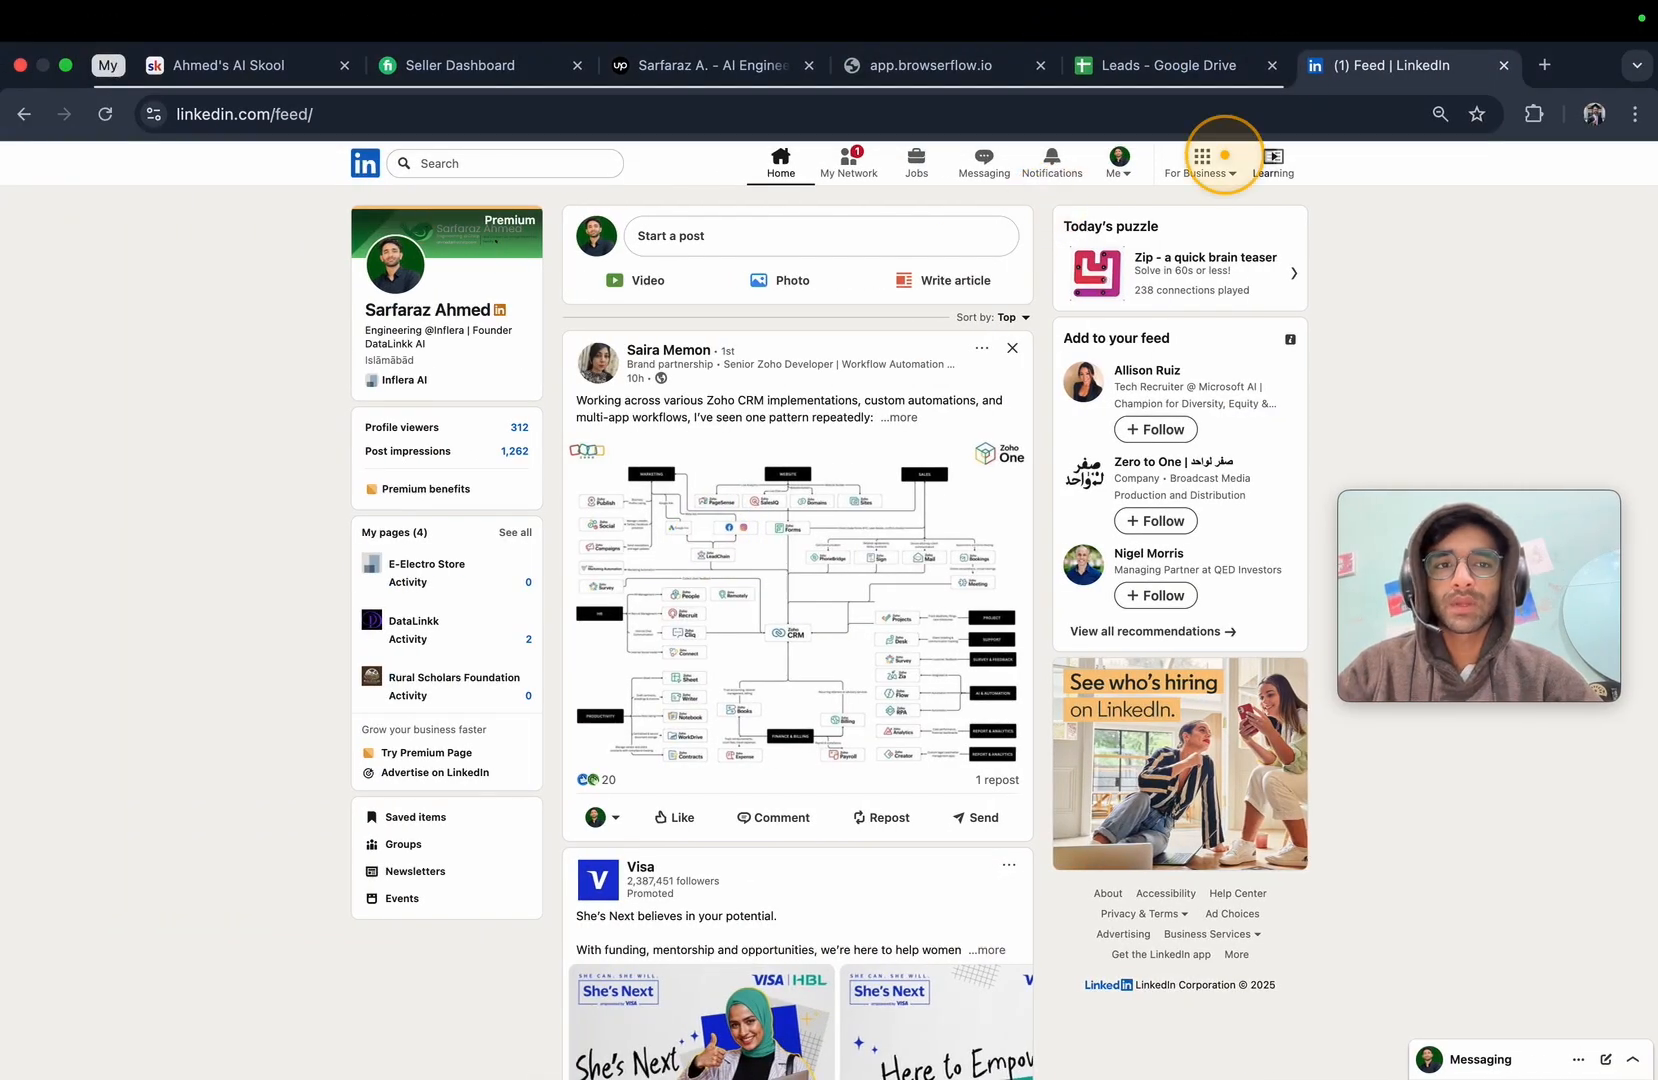
{"action": "left_click", "coordinate": [440, 163]}
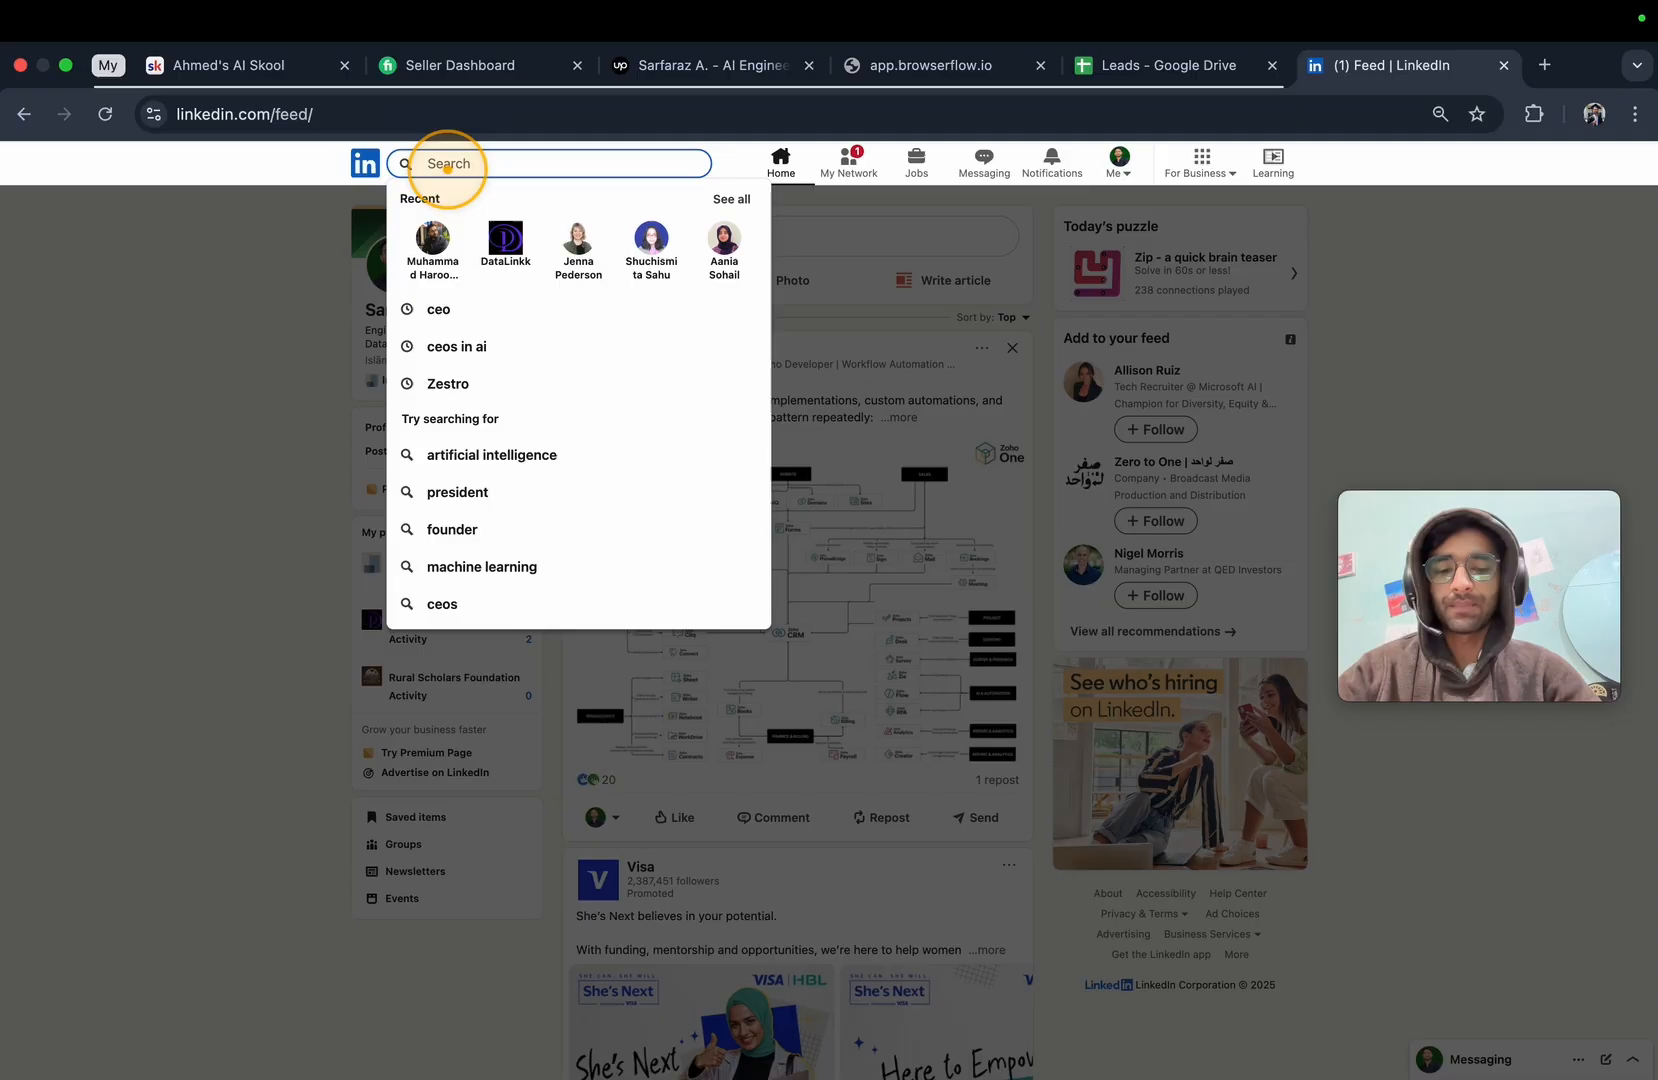
{"action": "type", "text": "ceo"}
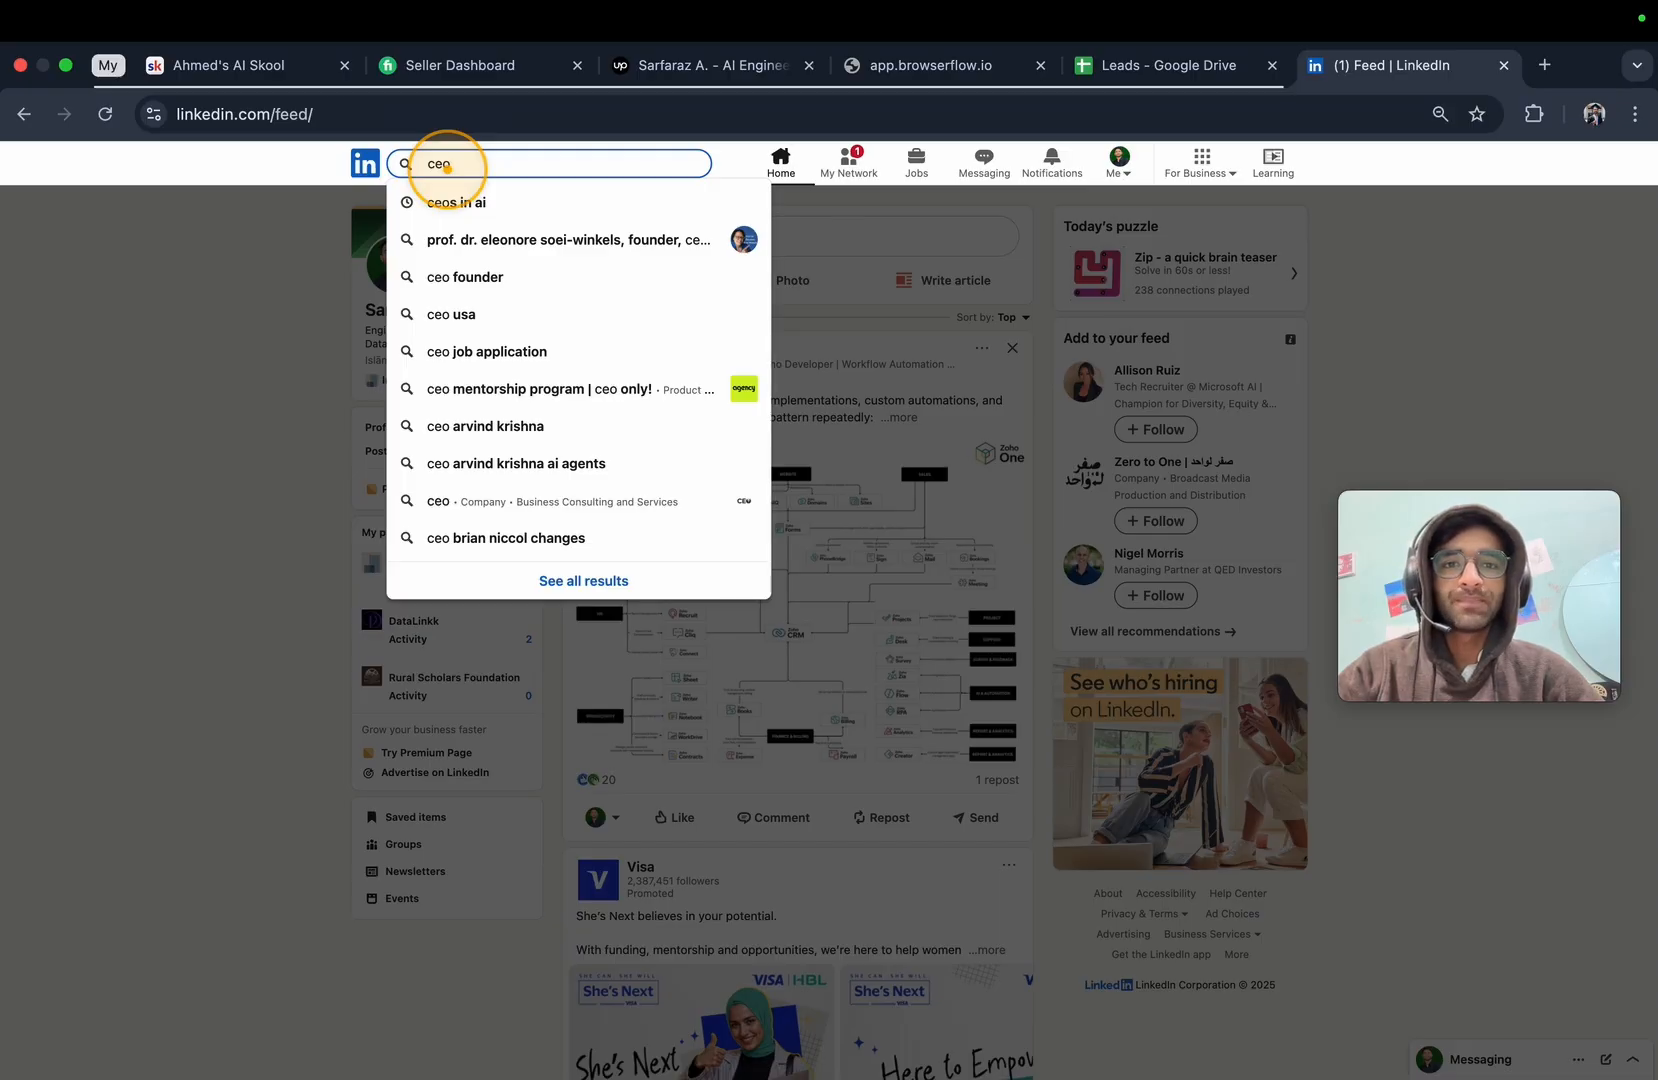
{"action": "key", "text": "Return"}
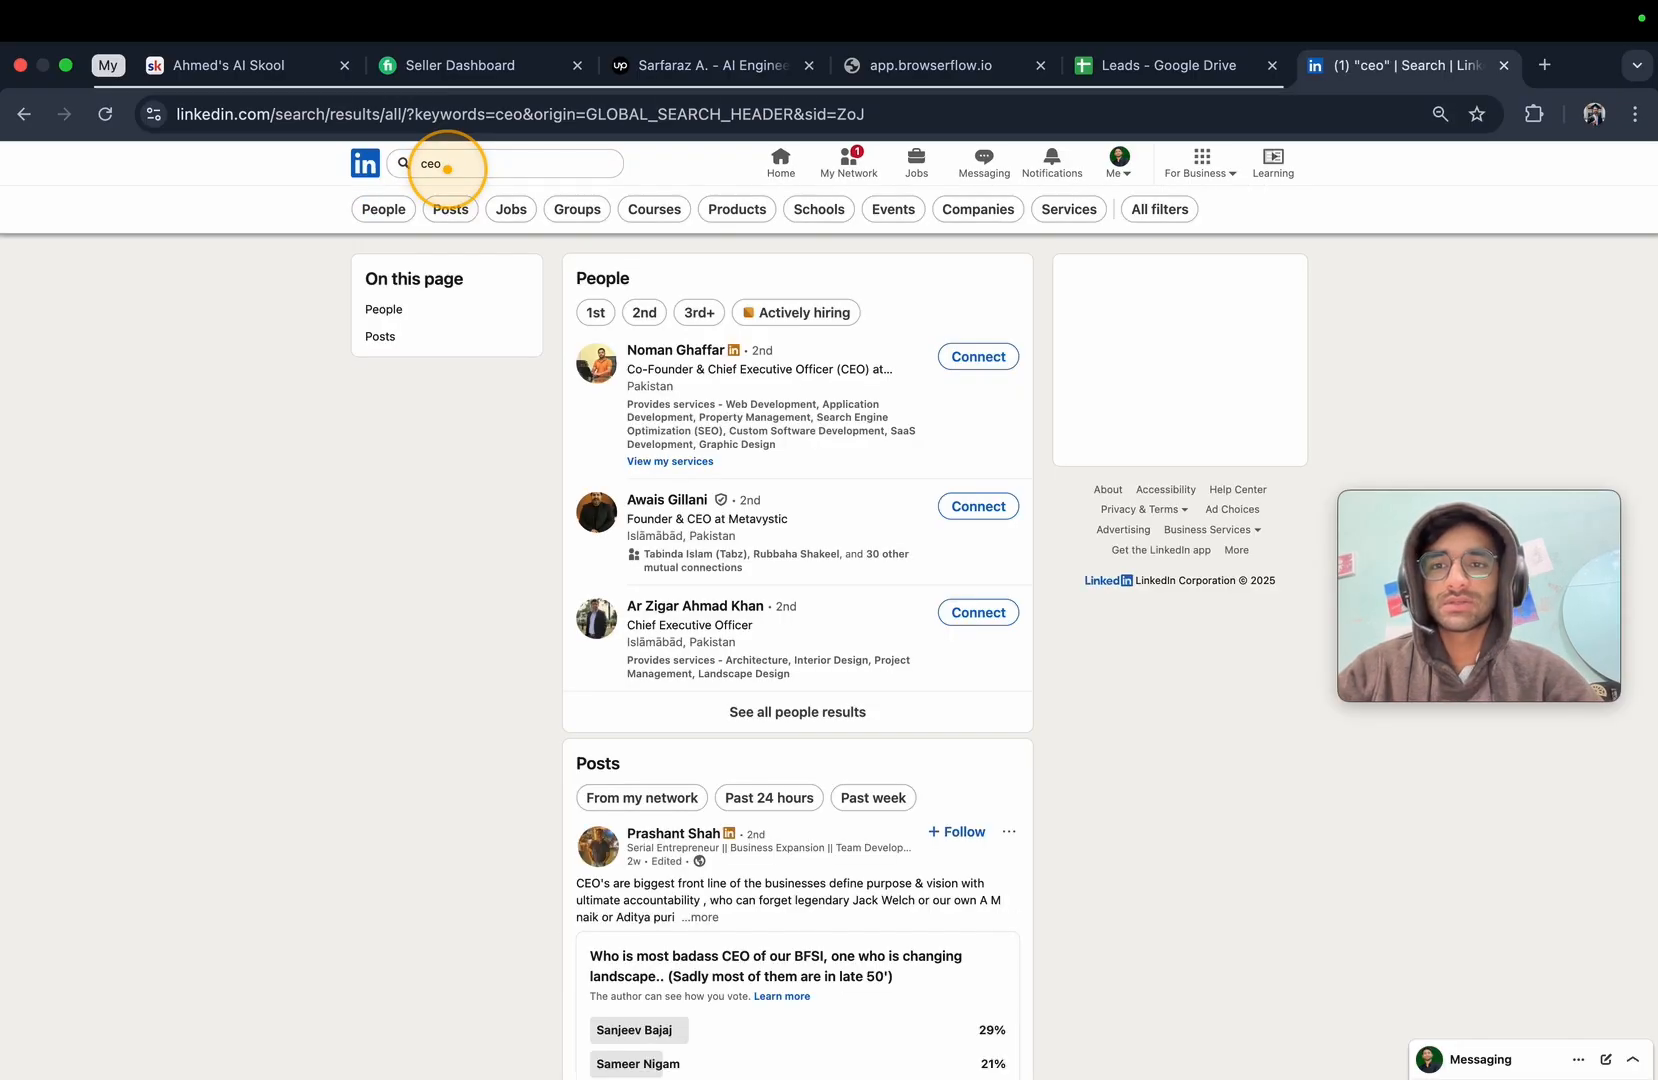
Open the complete set of filters for the "ceo" search results.
{"action": "key", "text": "super+plus"}
{"action": "key", "text": "super+plus"}
{"action": "key", "text": "super+plus"}
{"action": "key", "text": "super+plus"}
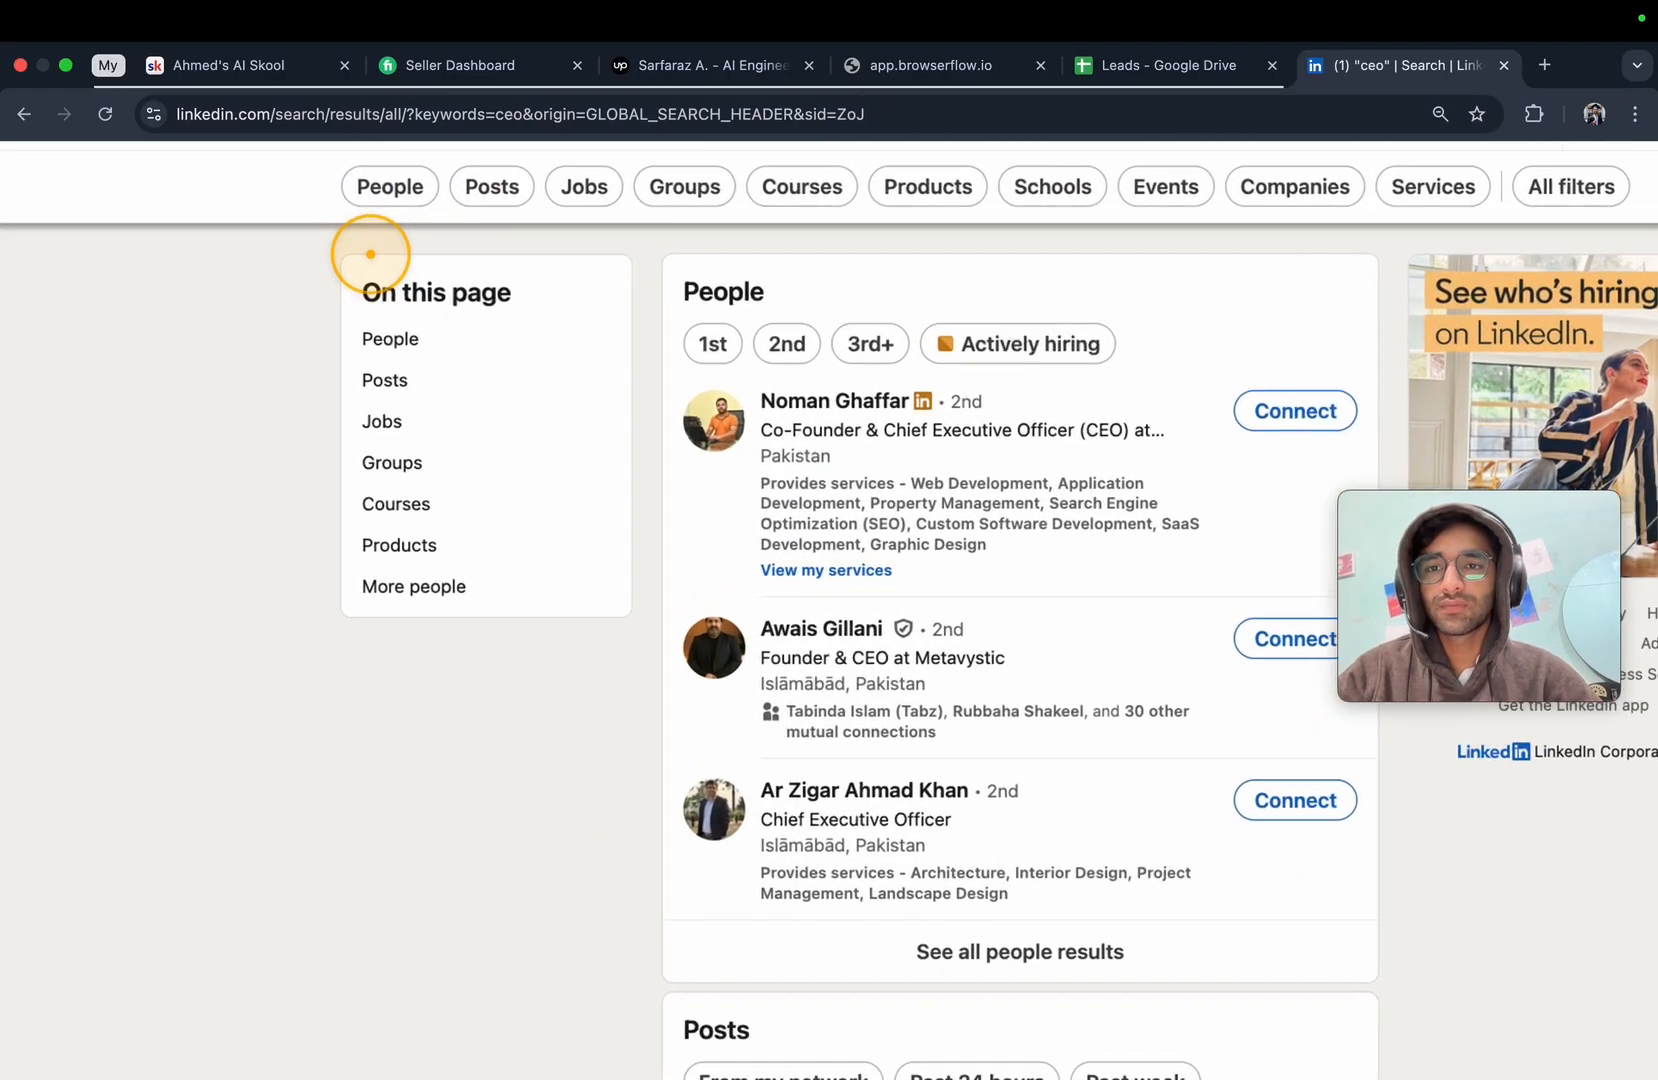
{"action": "key", "text": "super+plus"}
{"action": "key", "text": "super+plus"}
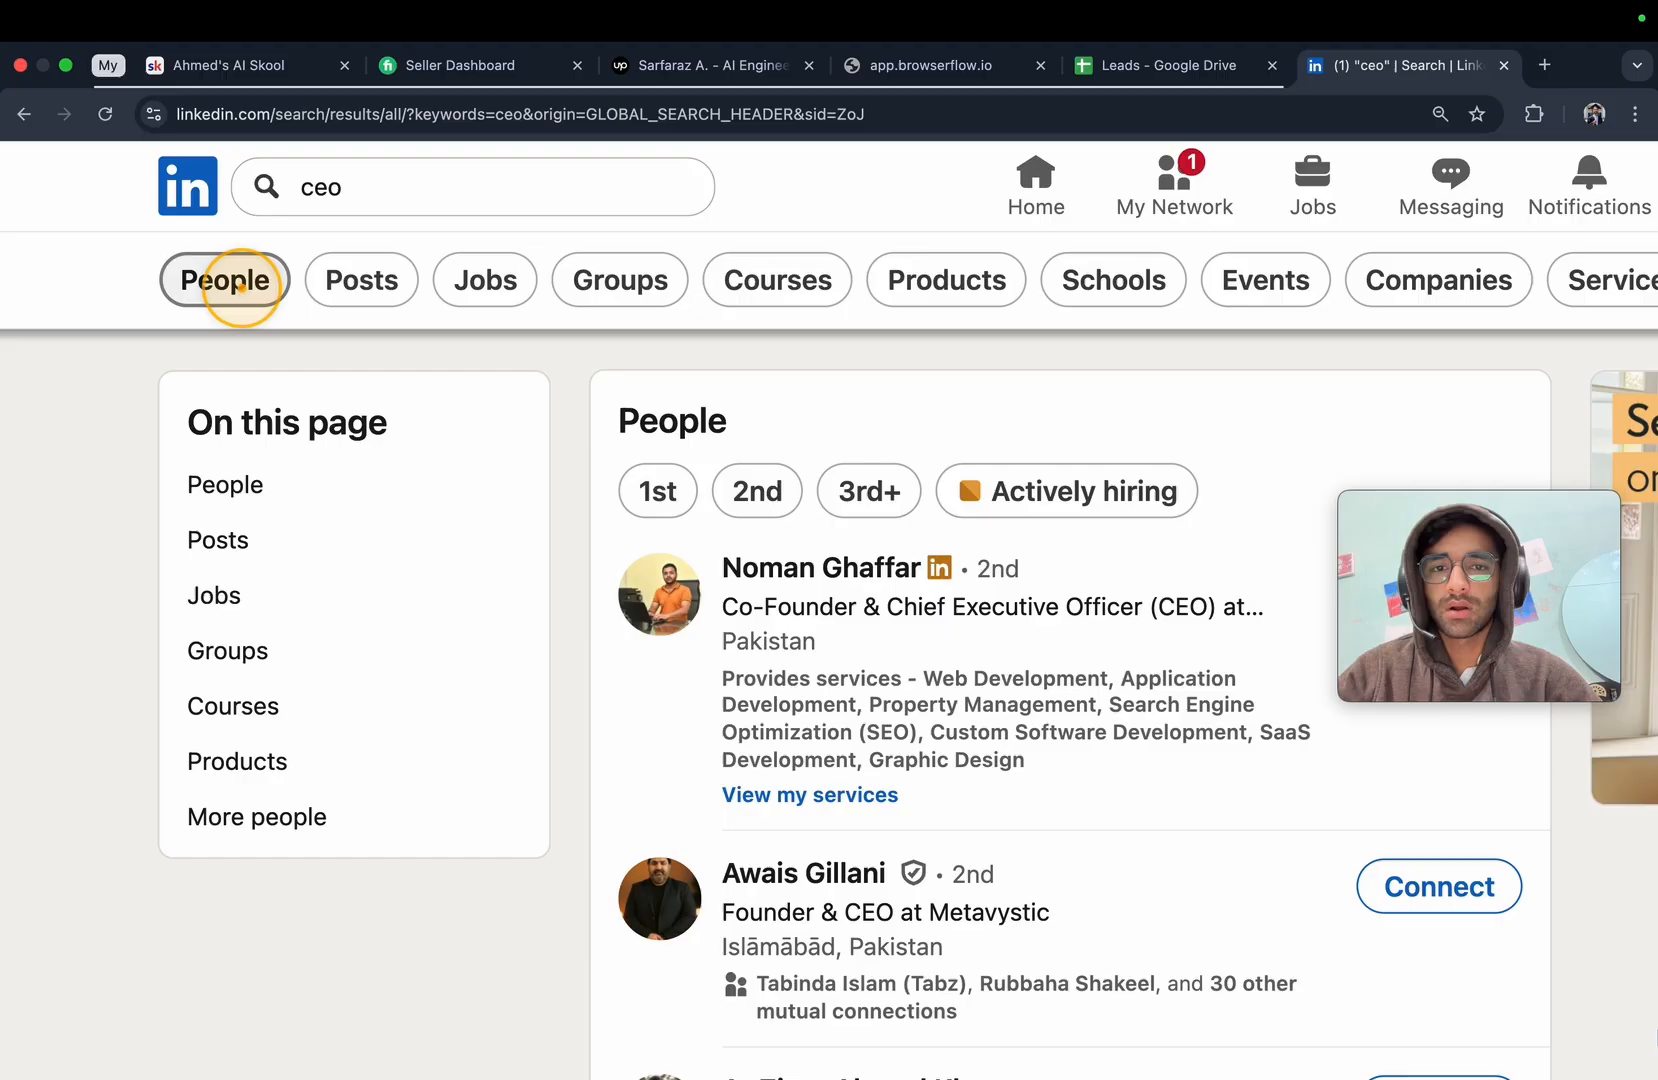
{"action": "scroll", "coordinate": [1628, 277], "scroll_direction": "right", "scroll_amount": 5}
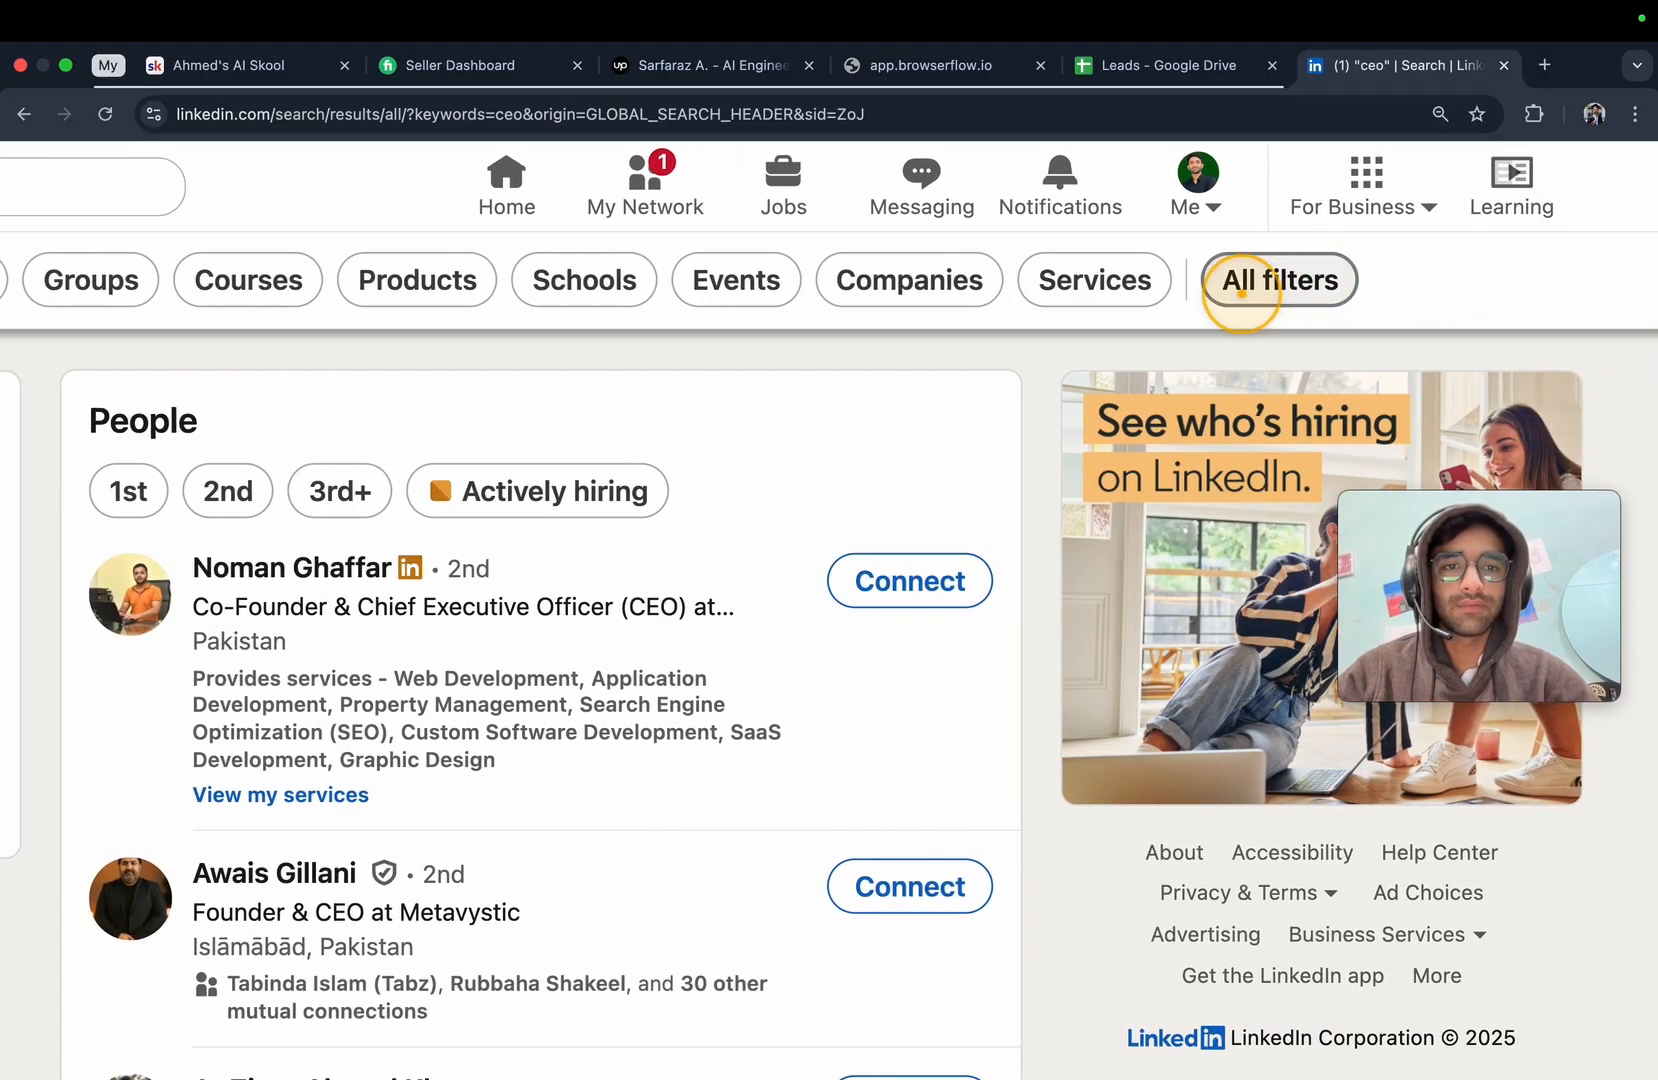
{"action": "left_click", "coordinate": [1241, 290]}
{"action": "key", "text": "super+minus"}
{"action": "key", "text": "super+minus"}
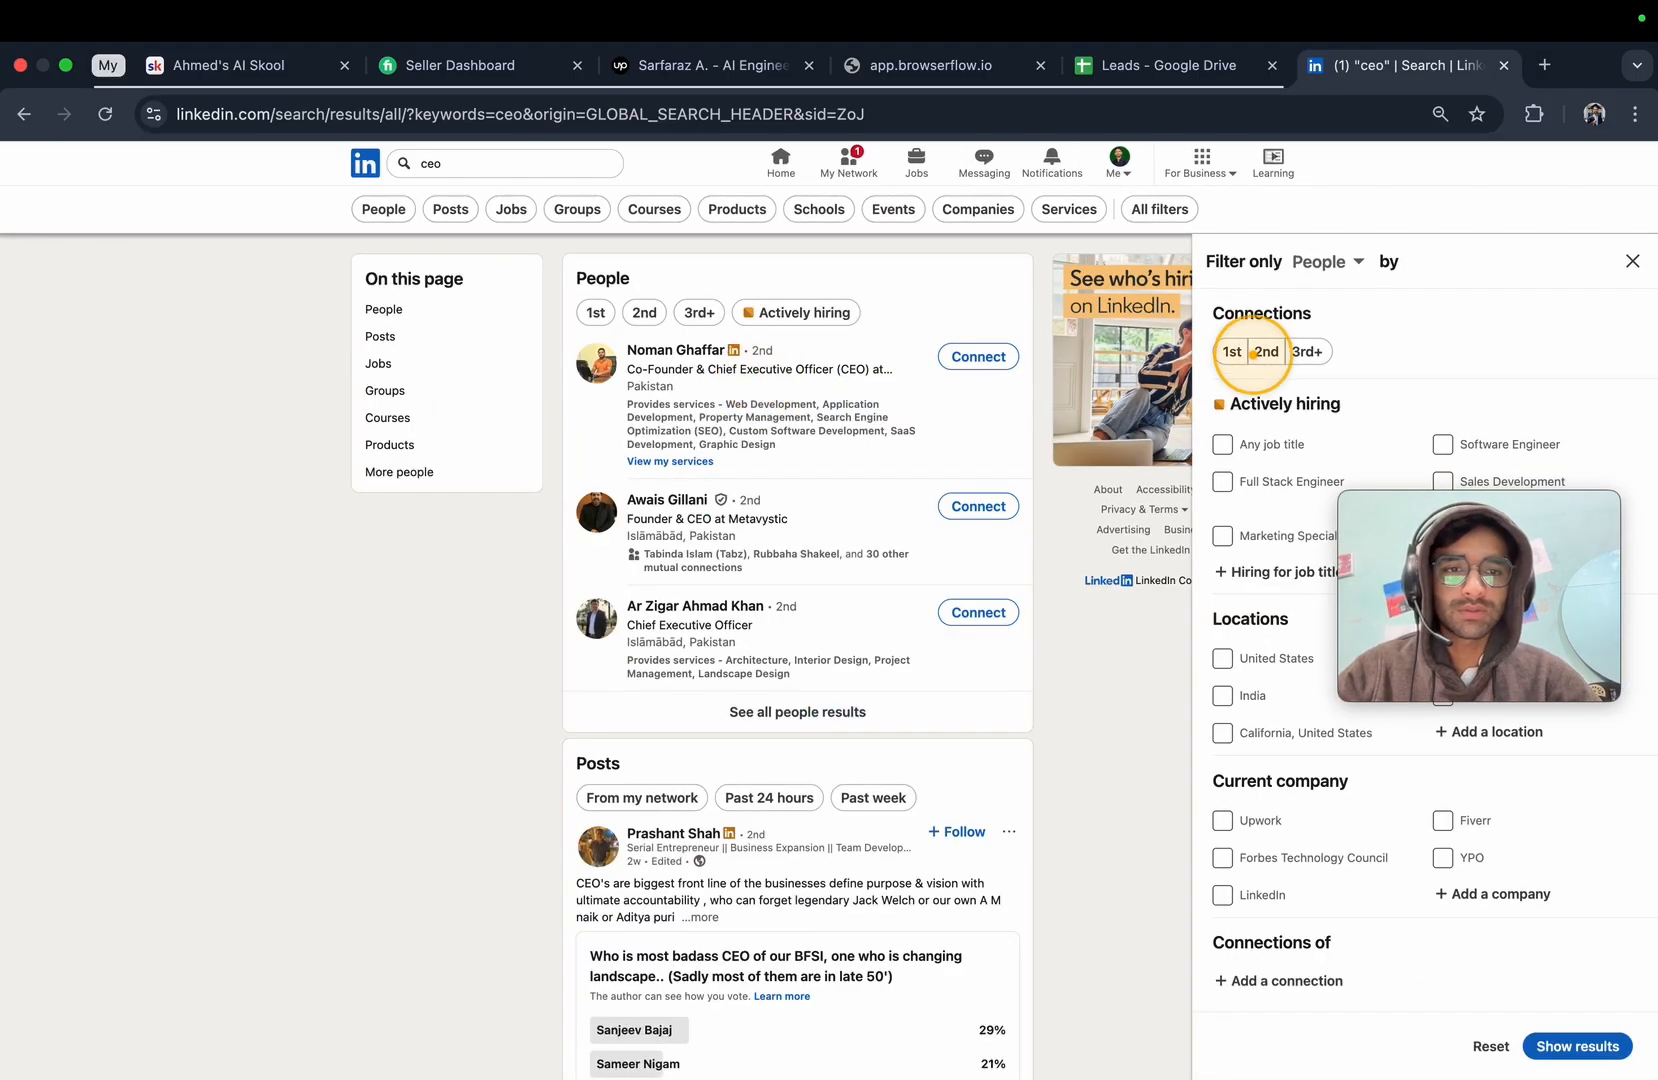
Add Qatar as a location filter for the people search.
{"action": "scroll", "coordinate": [1337, 384], "scroll_direction": "down", "scroll_amount": 2}
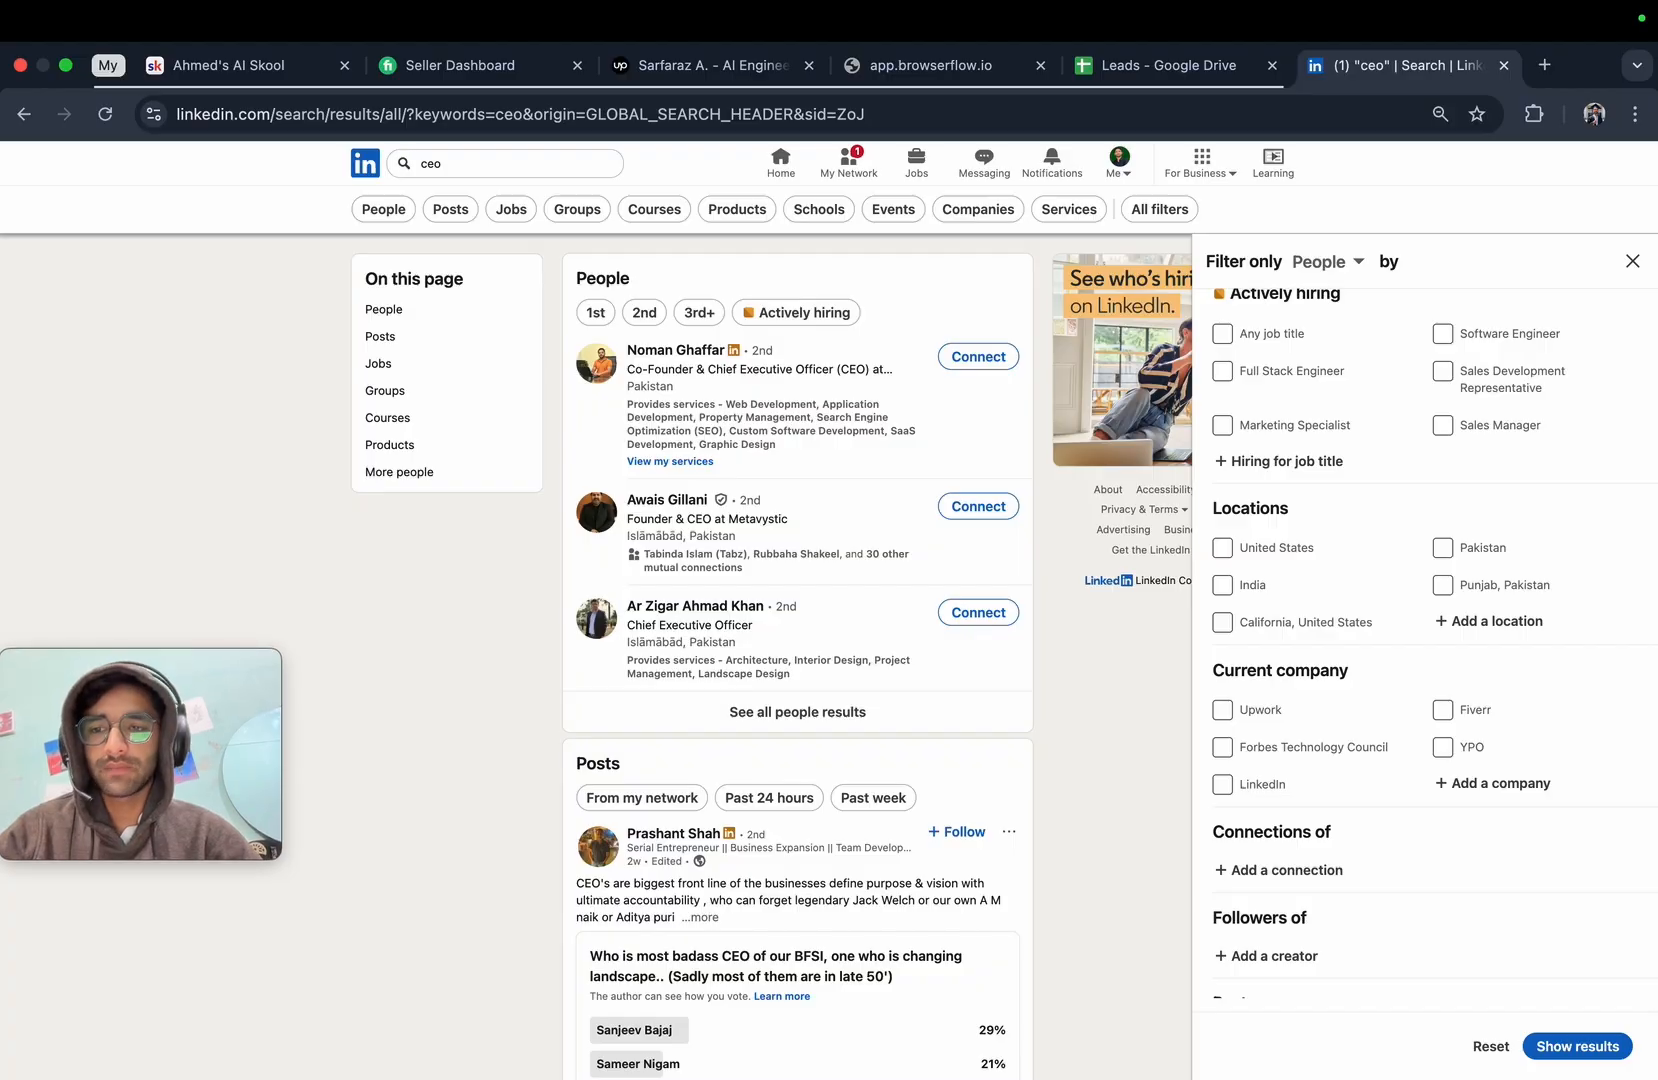
{"action": "scroll", "coordinate": [1479, 703], "scroll_direction": "down", "scroll_amount": 5}
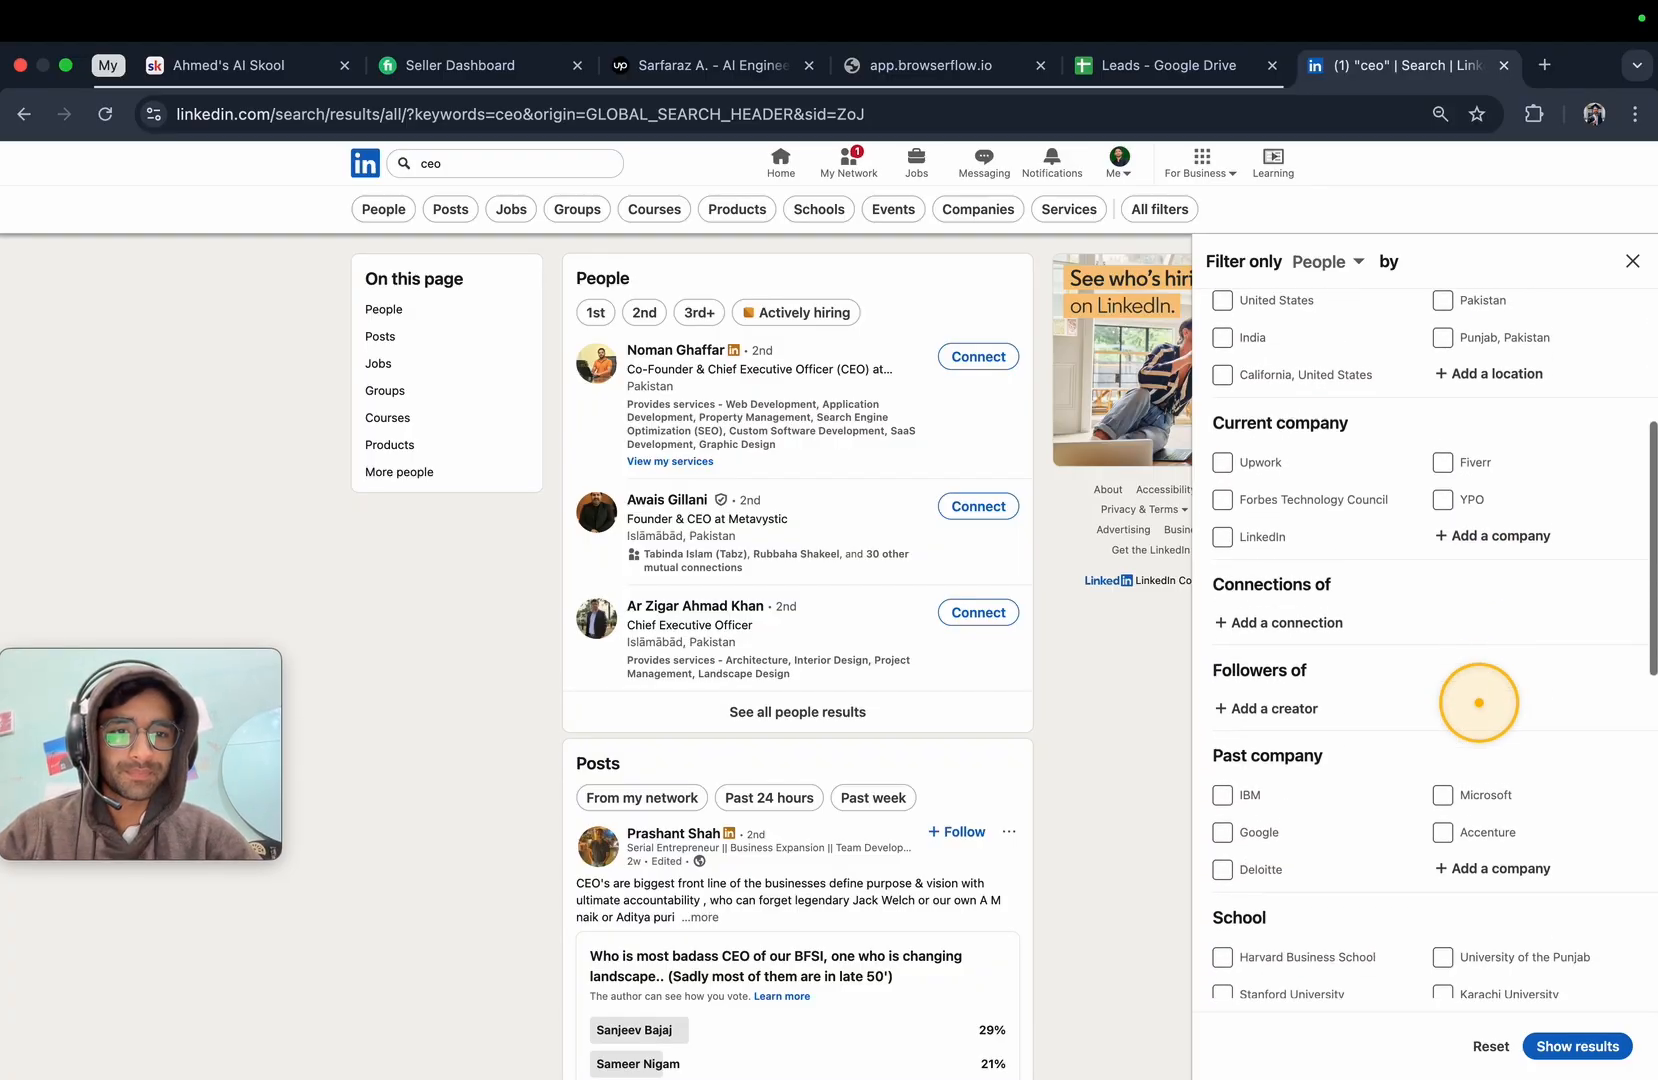
{"action": "left_click", "coordinate": [1462, 375]}
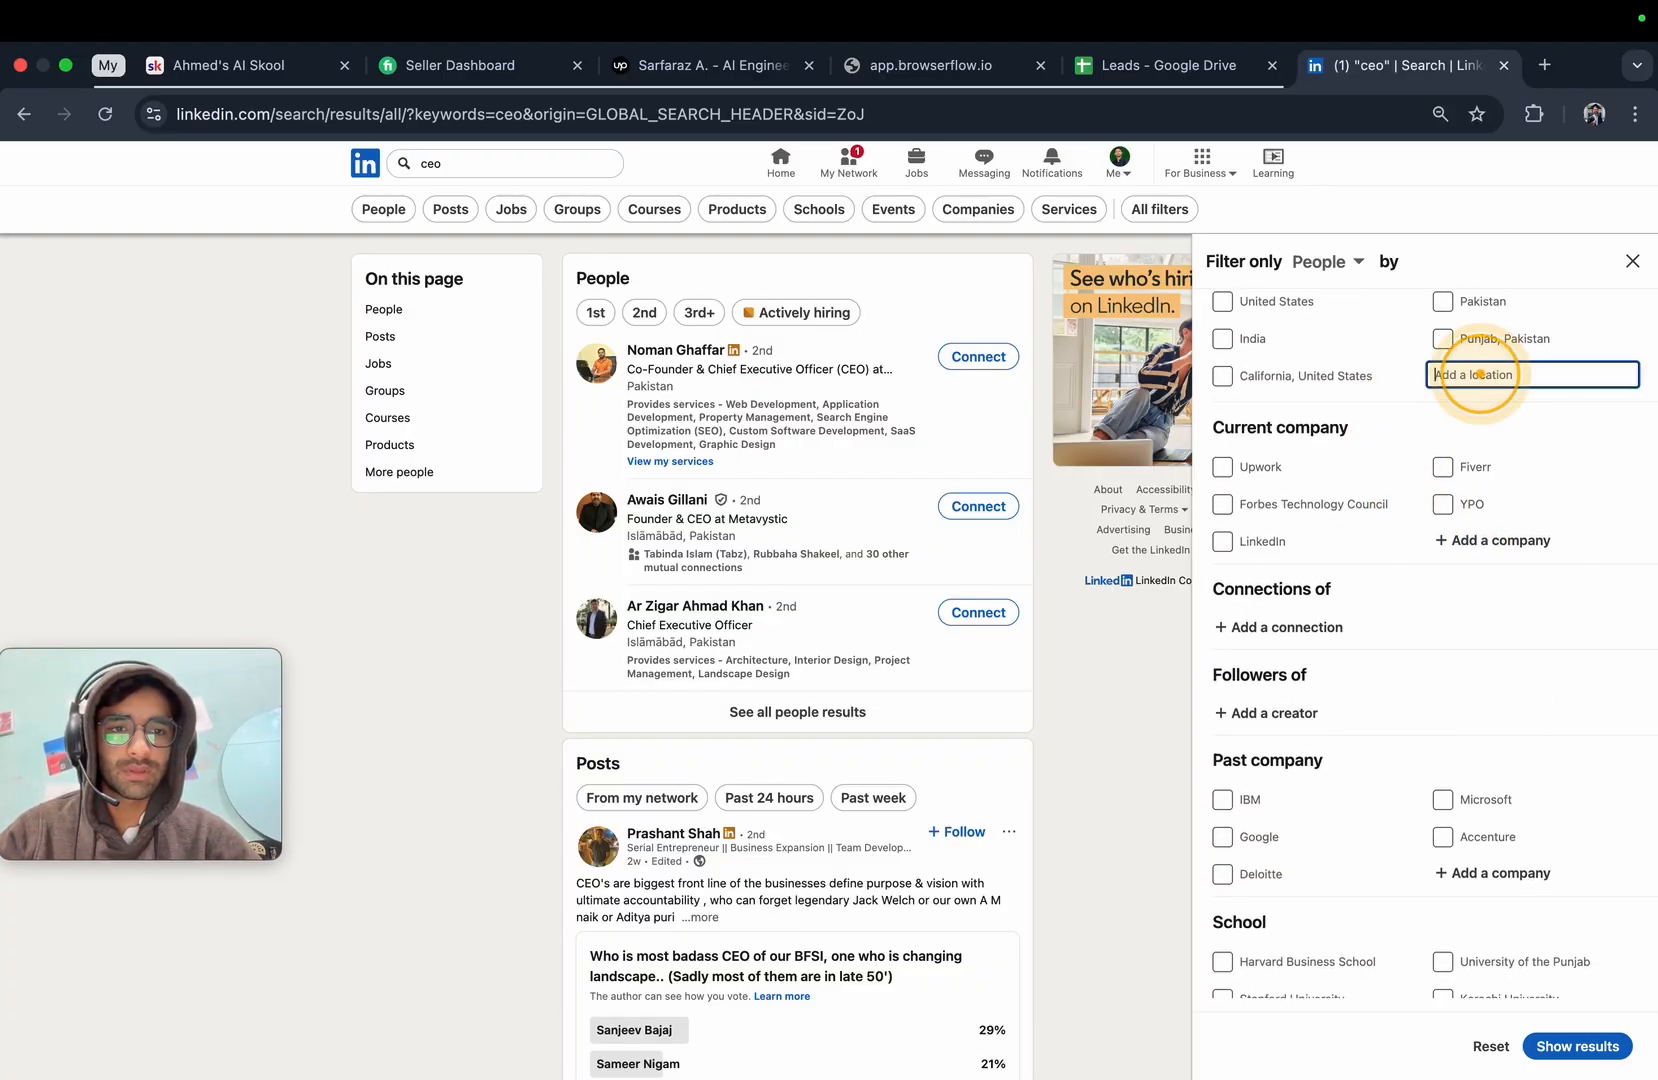
{"action": "type", "text": "qatar"}
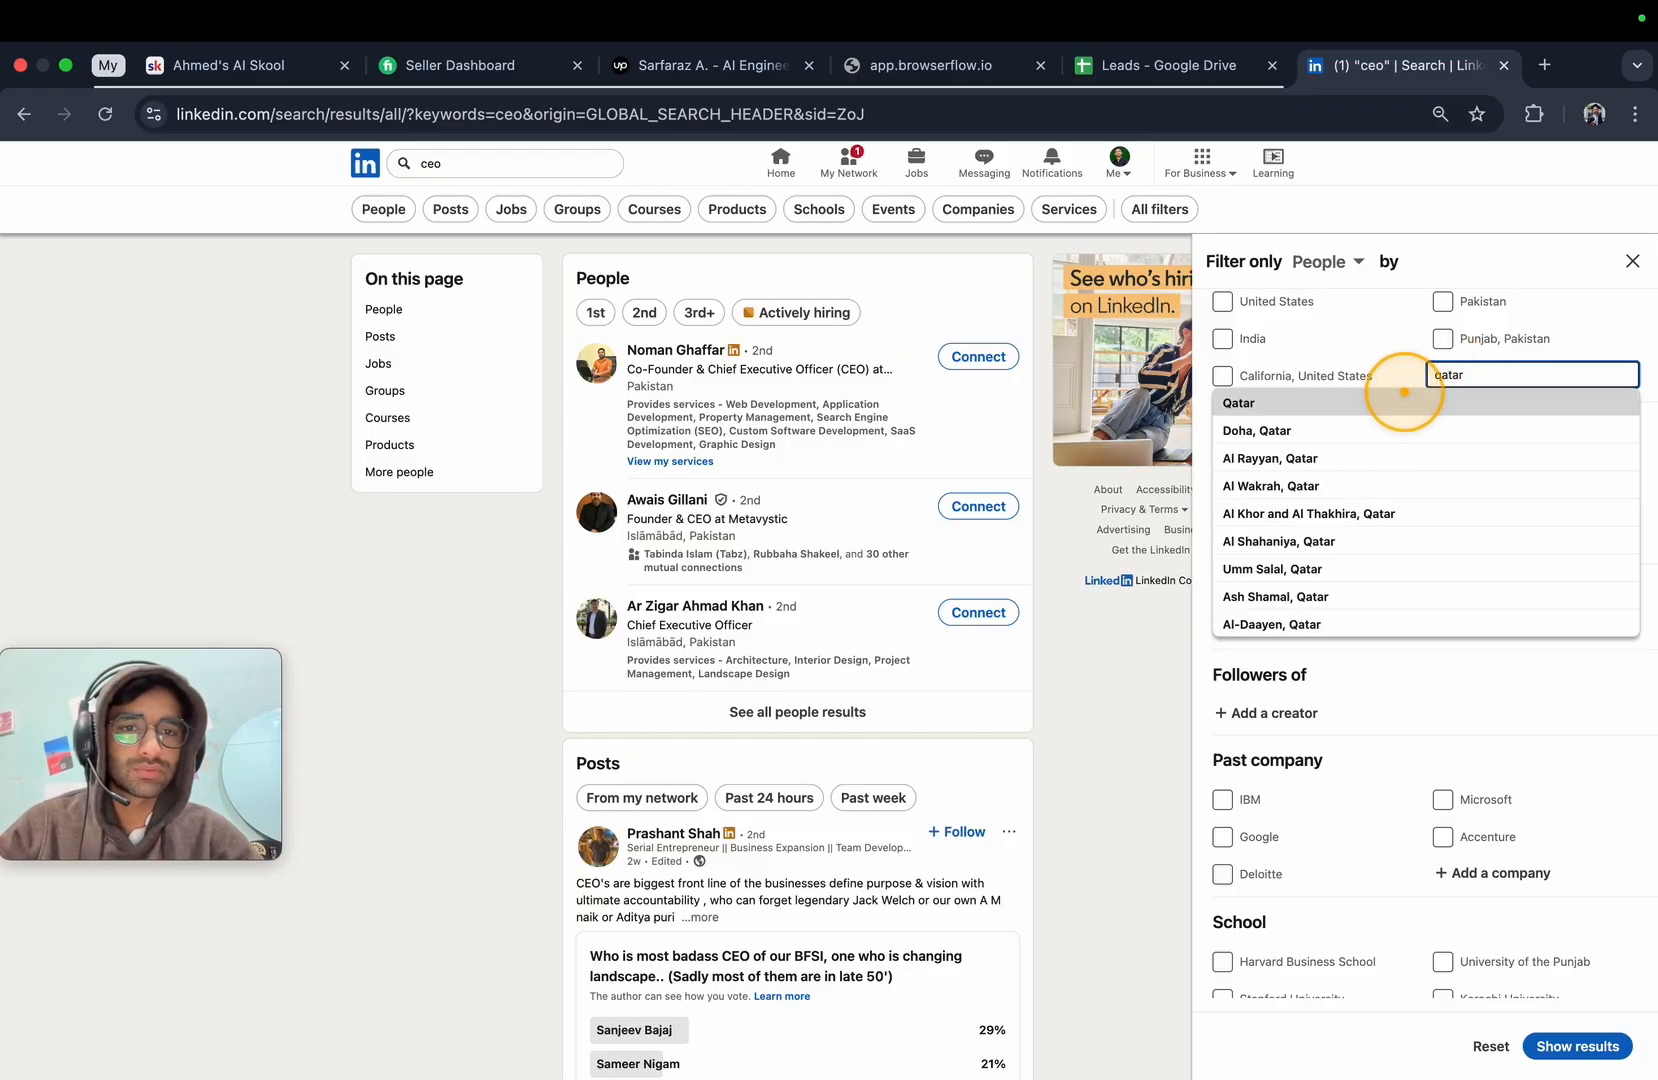
{"action": "left_click", "coordinate": [1258, 411]}
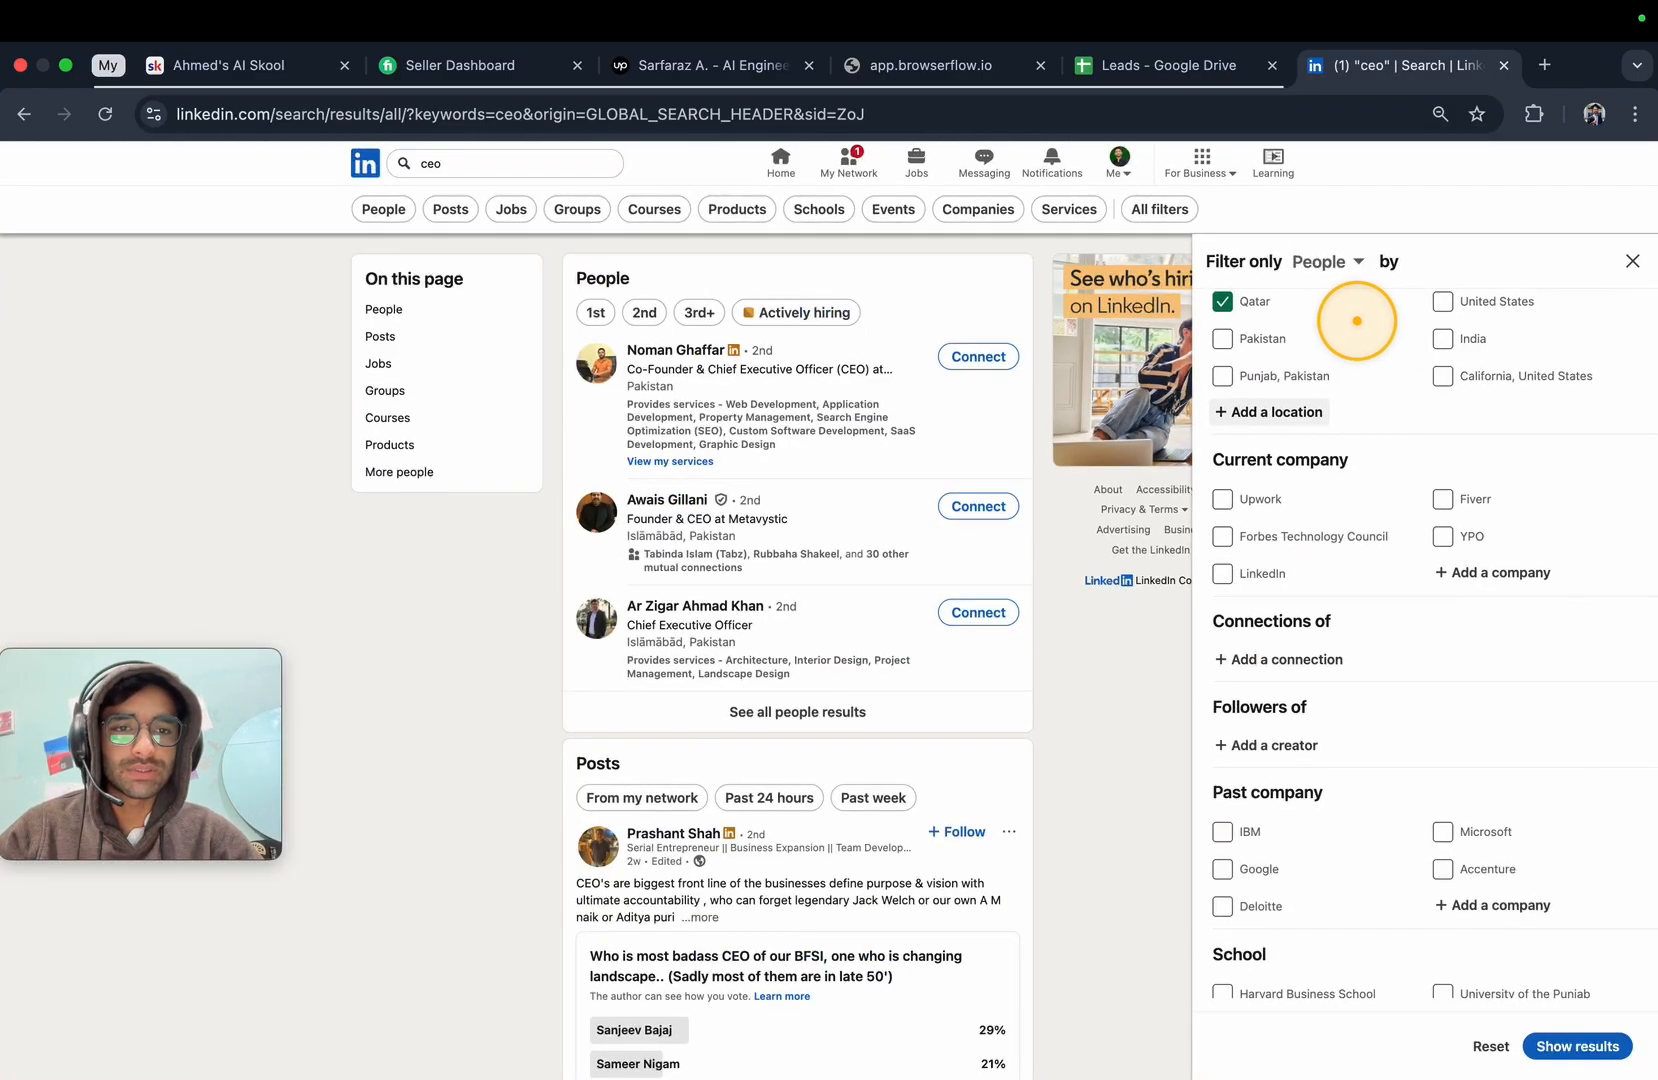
Filter by the Technology, Information and Internet industry and show the filtered people results.
{"action": "scroll", "coordinate": [1399, 516], "scroll_direction": "down", "scroll_amount": 5}
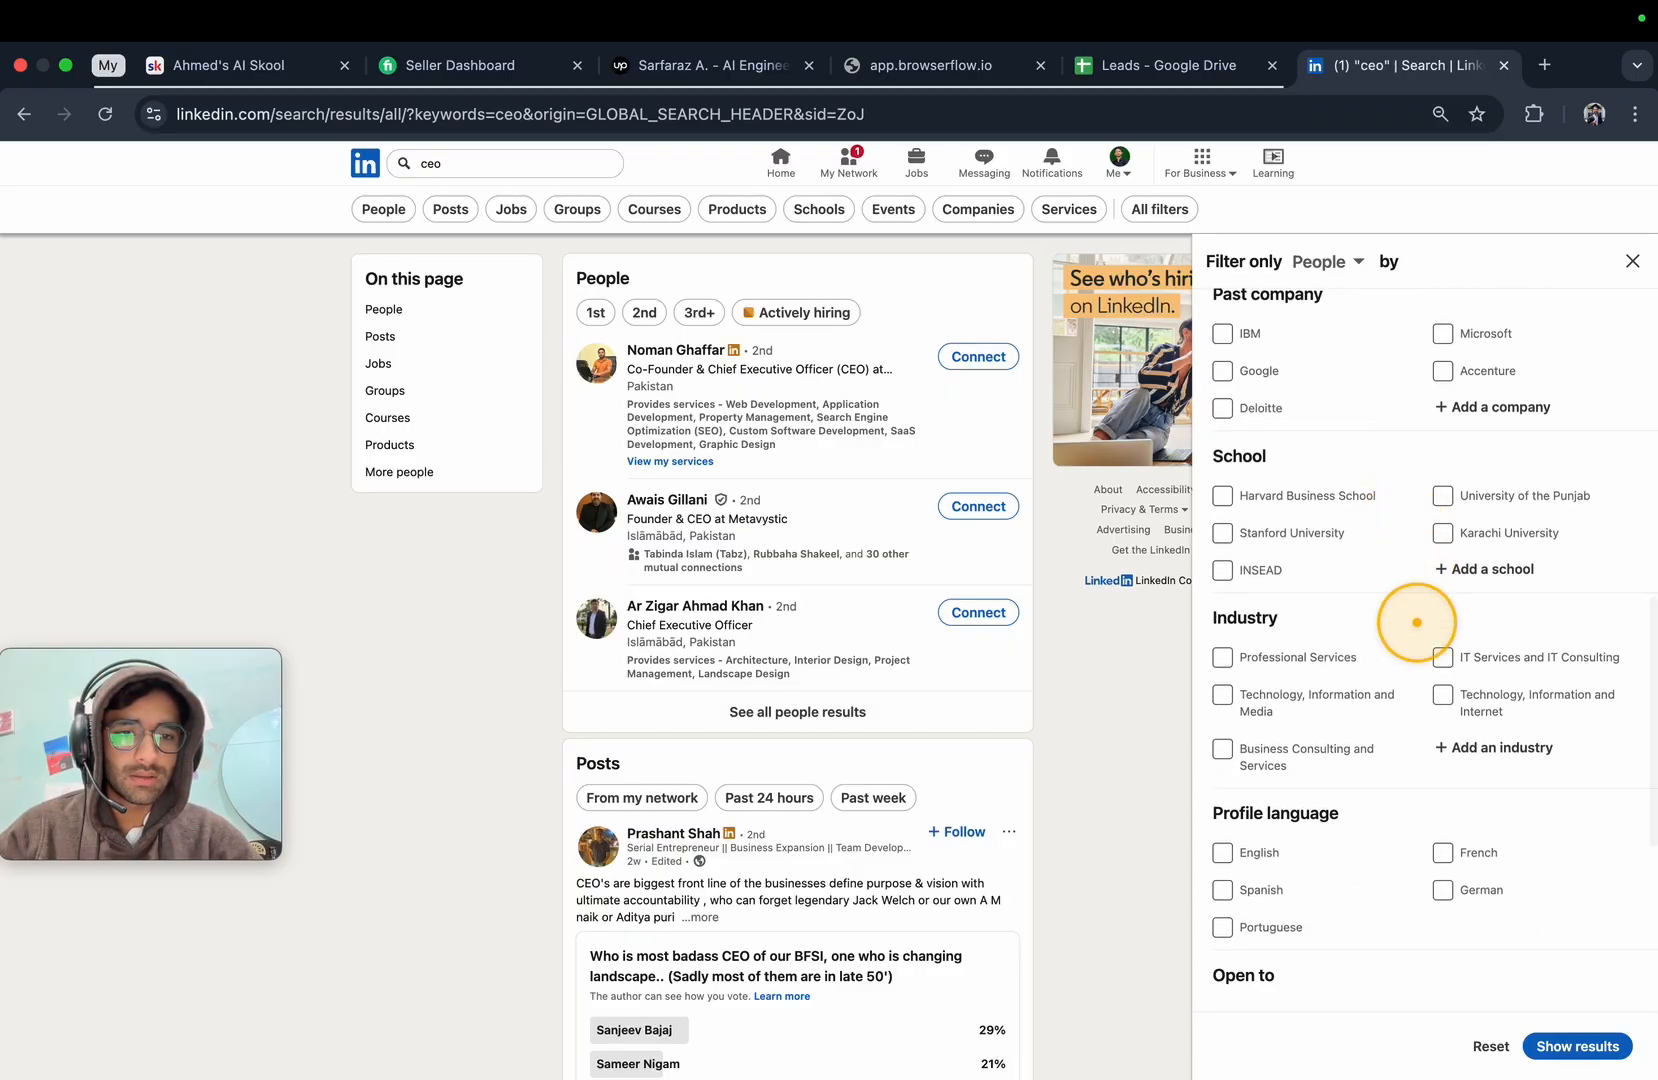
{"action": "scroll", "coordinate": [1416, 622], "scroll_direction": "down", "scroll_amount": 2}
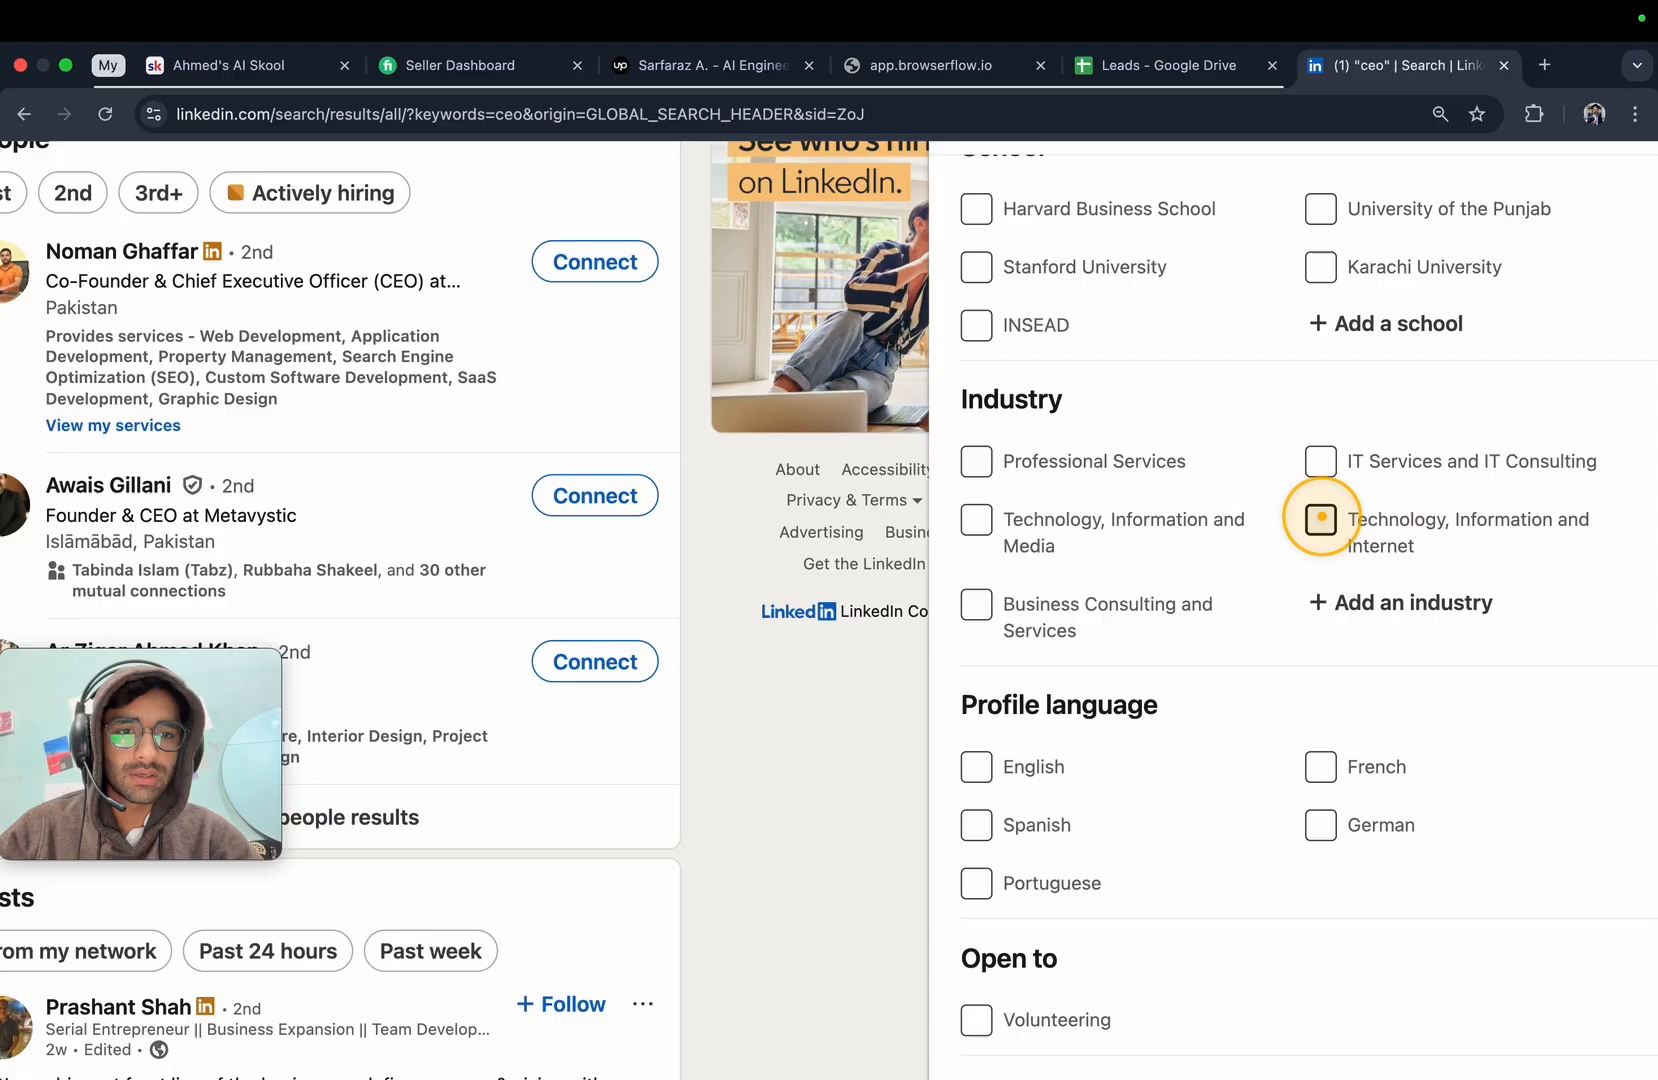
{"action": "left_click", "coordinate": [1321, 518]}
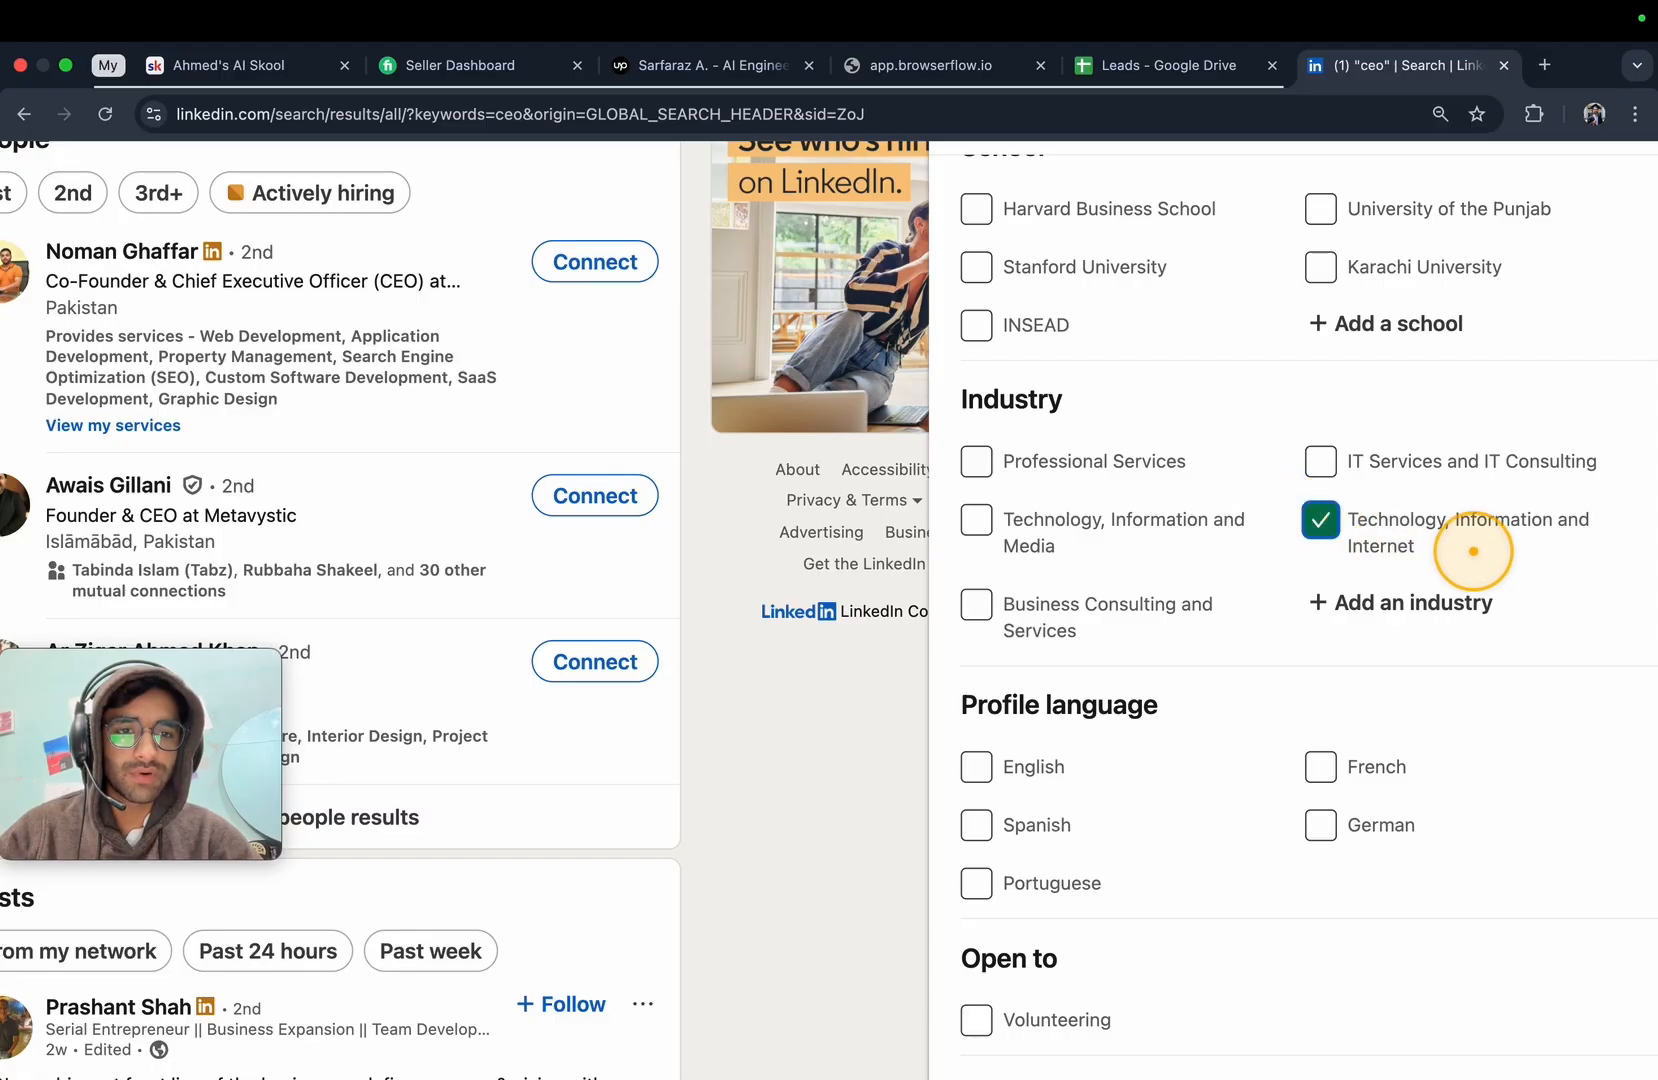
{"action": "scroll", "coordinate": [1380, 680], "scroll_direction": "down", "scroll_amount": 5}
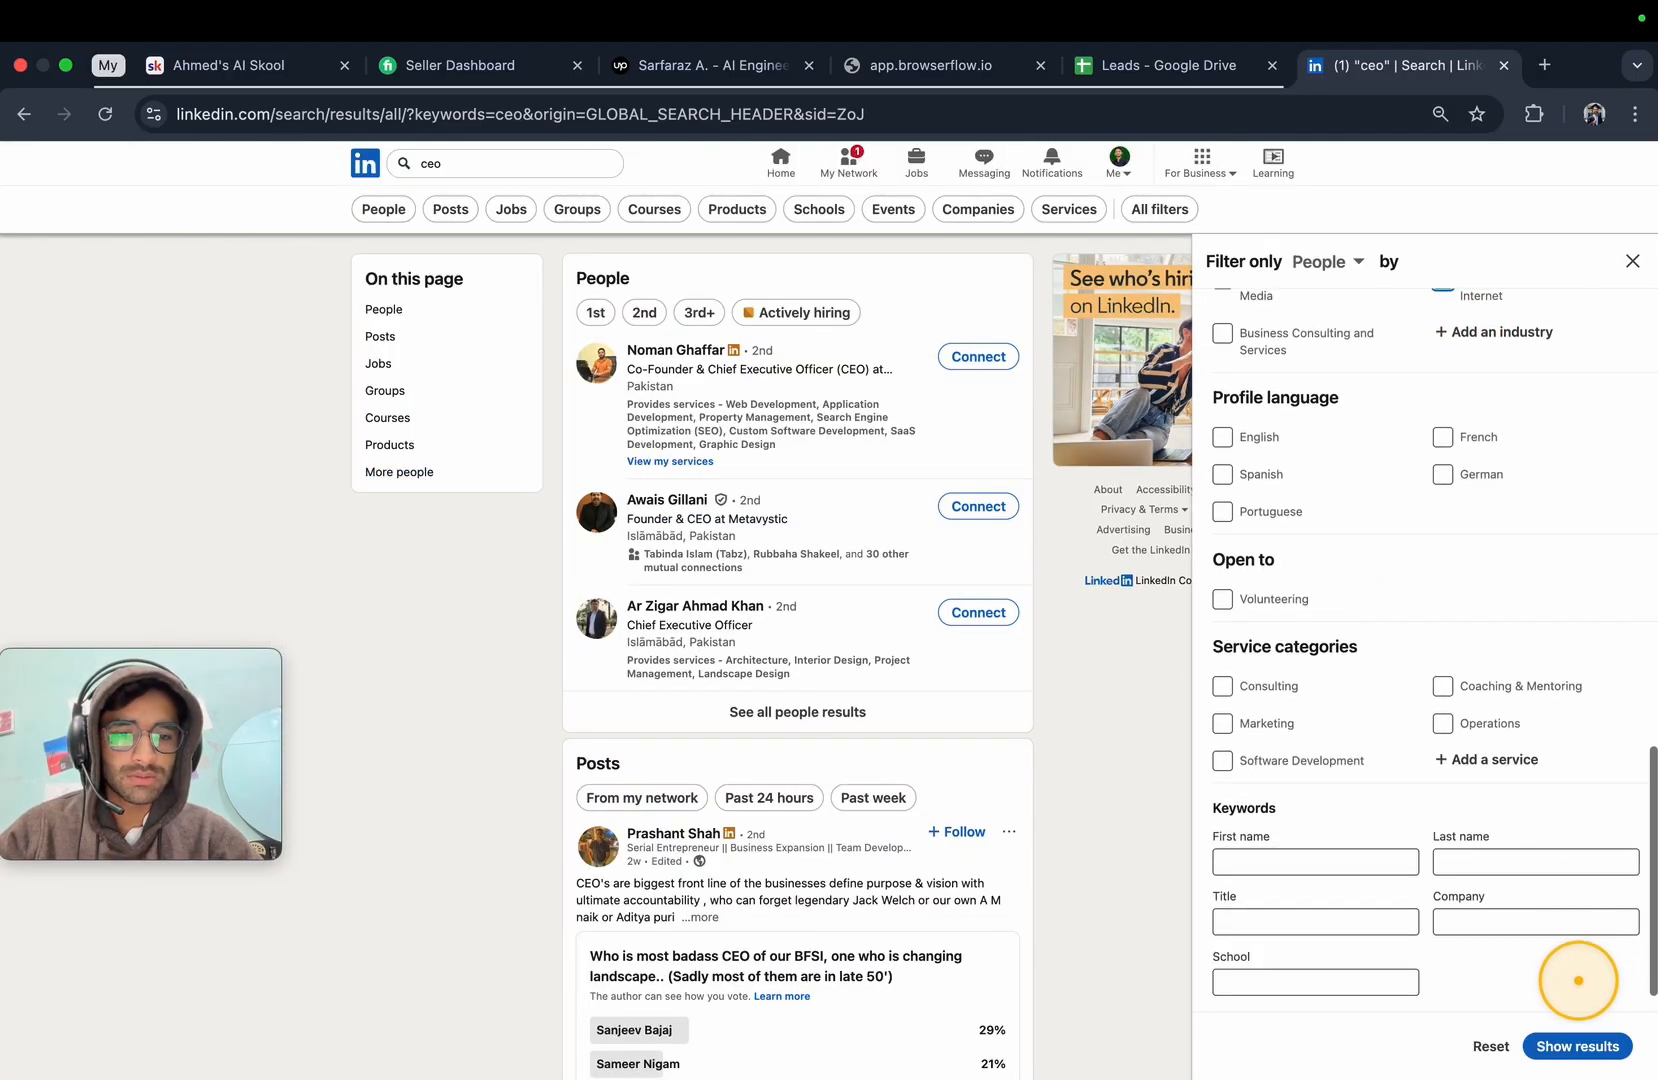
{"action": "left_click", "coordinate": [1561, 1046]}
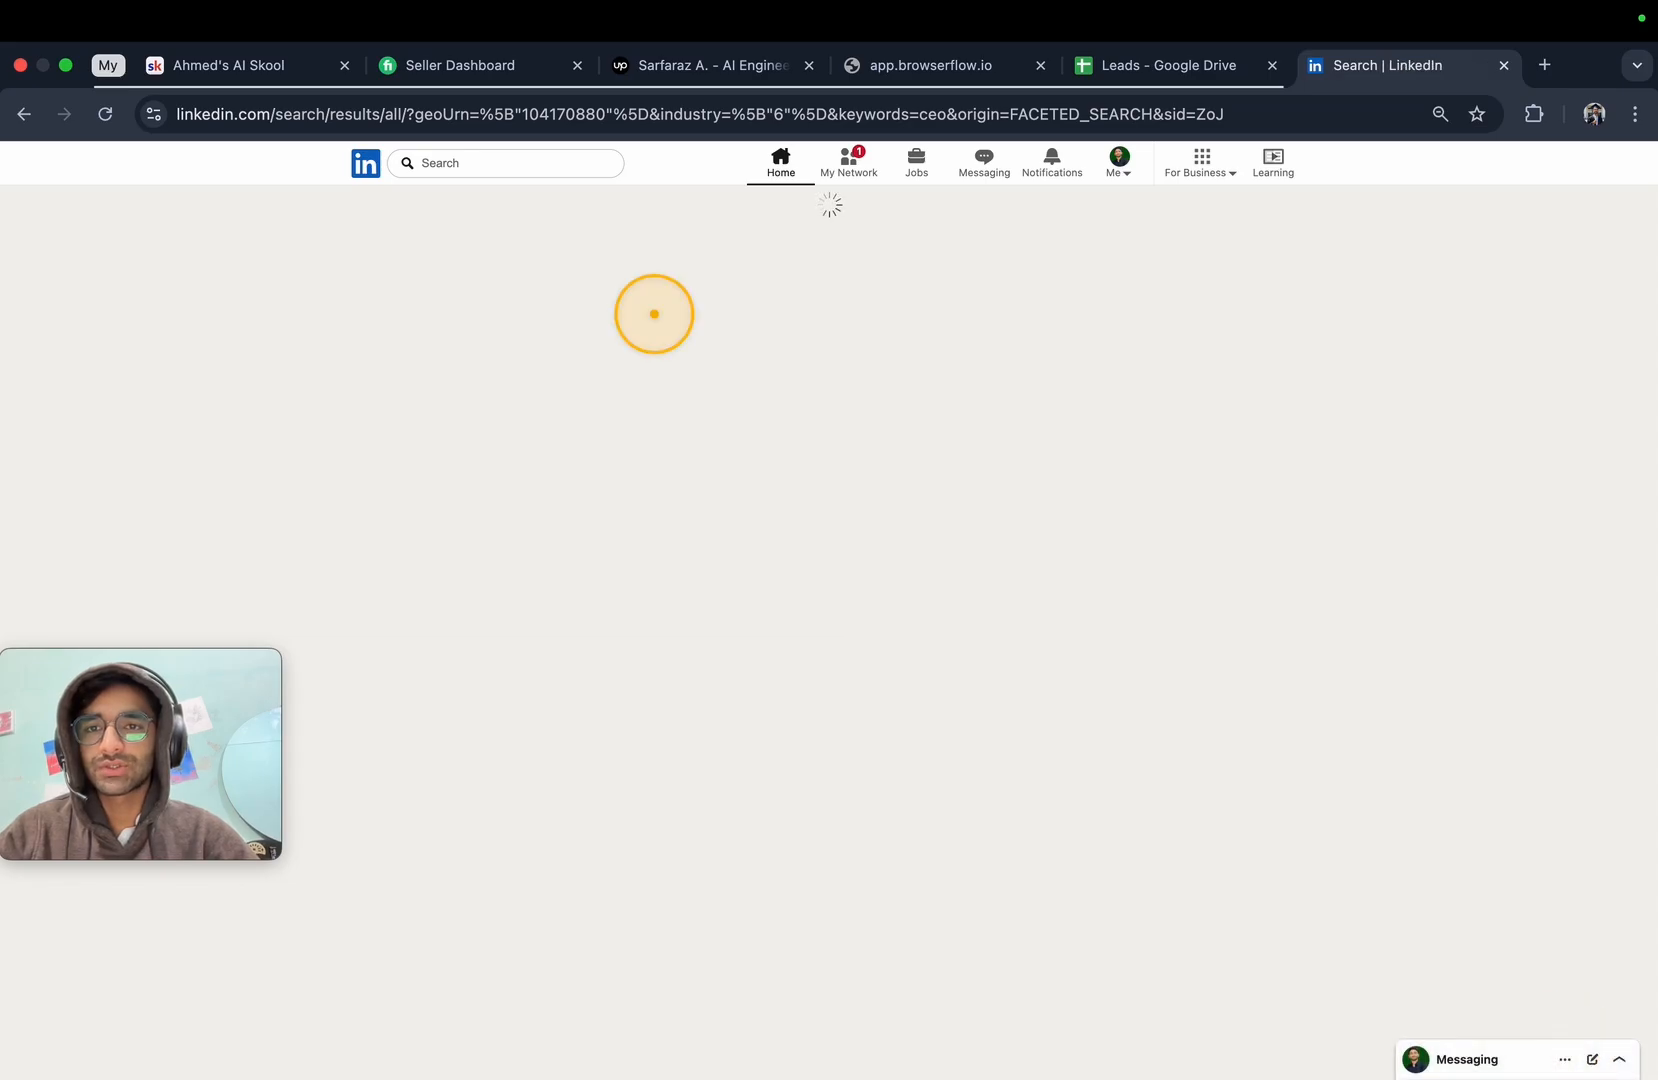
Look through the profiles on the first page of filtered results, down to the page numbers.
{"action": "scroll", "coordinate": [411, 392], "scroll_direction": "up", "scroll_amount": 5}
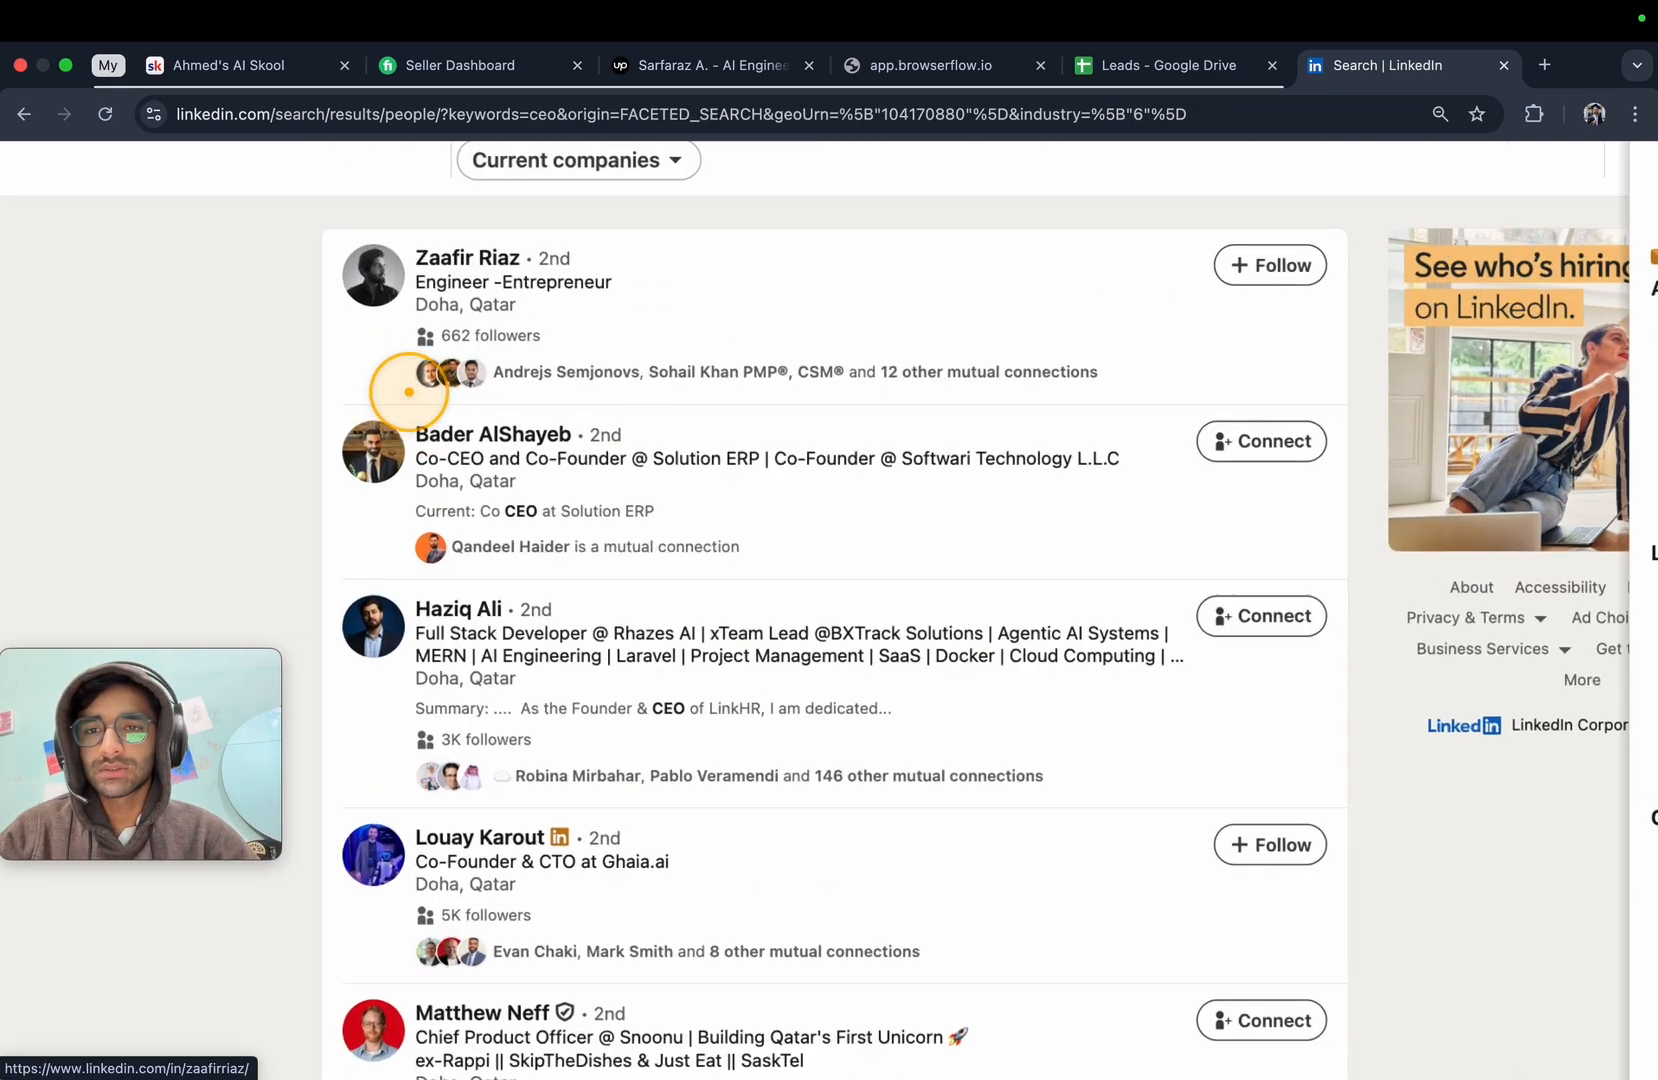
{"action": "scroll", "coordinate": [633, 521], "scroll_direction": "up", "scroll_amount": 2}
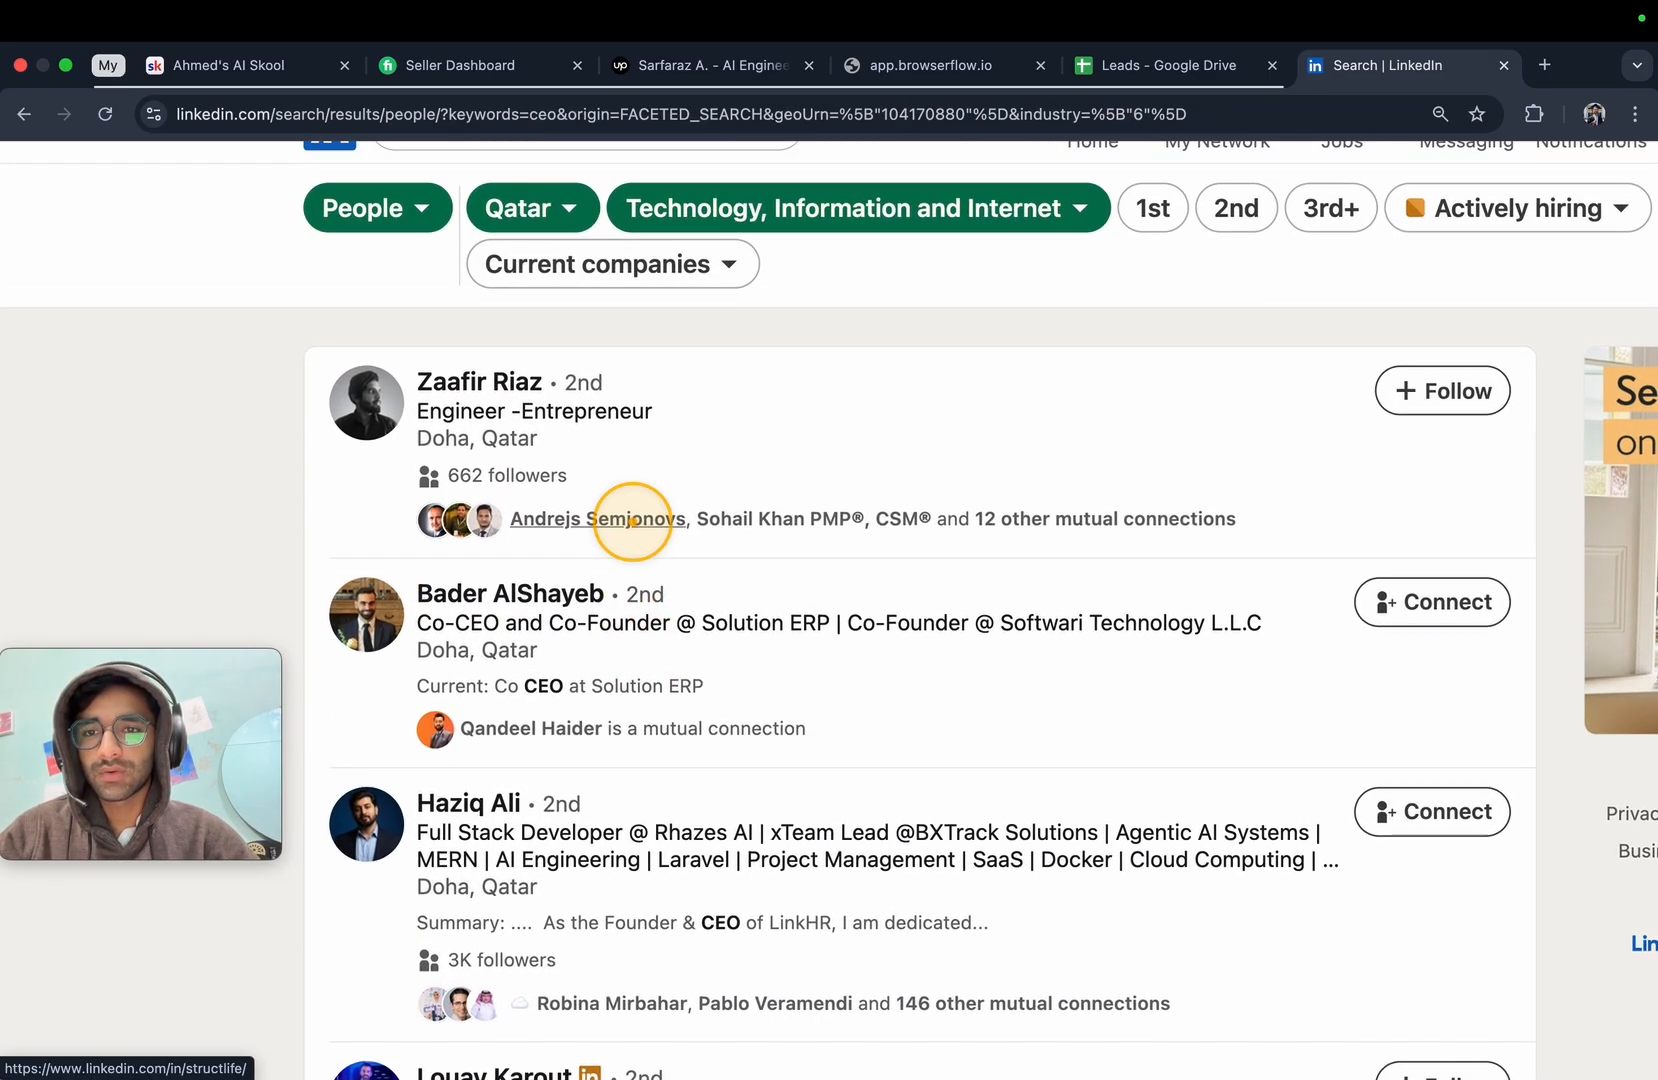
{"action": "scroll", "coordinate": [633, 521], "scroll_direction": "down", "scroll_amount": 5}
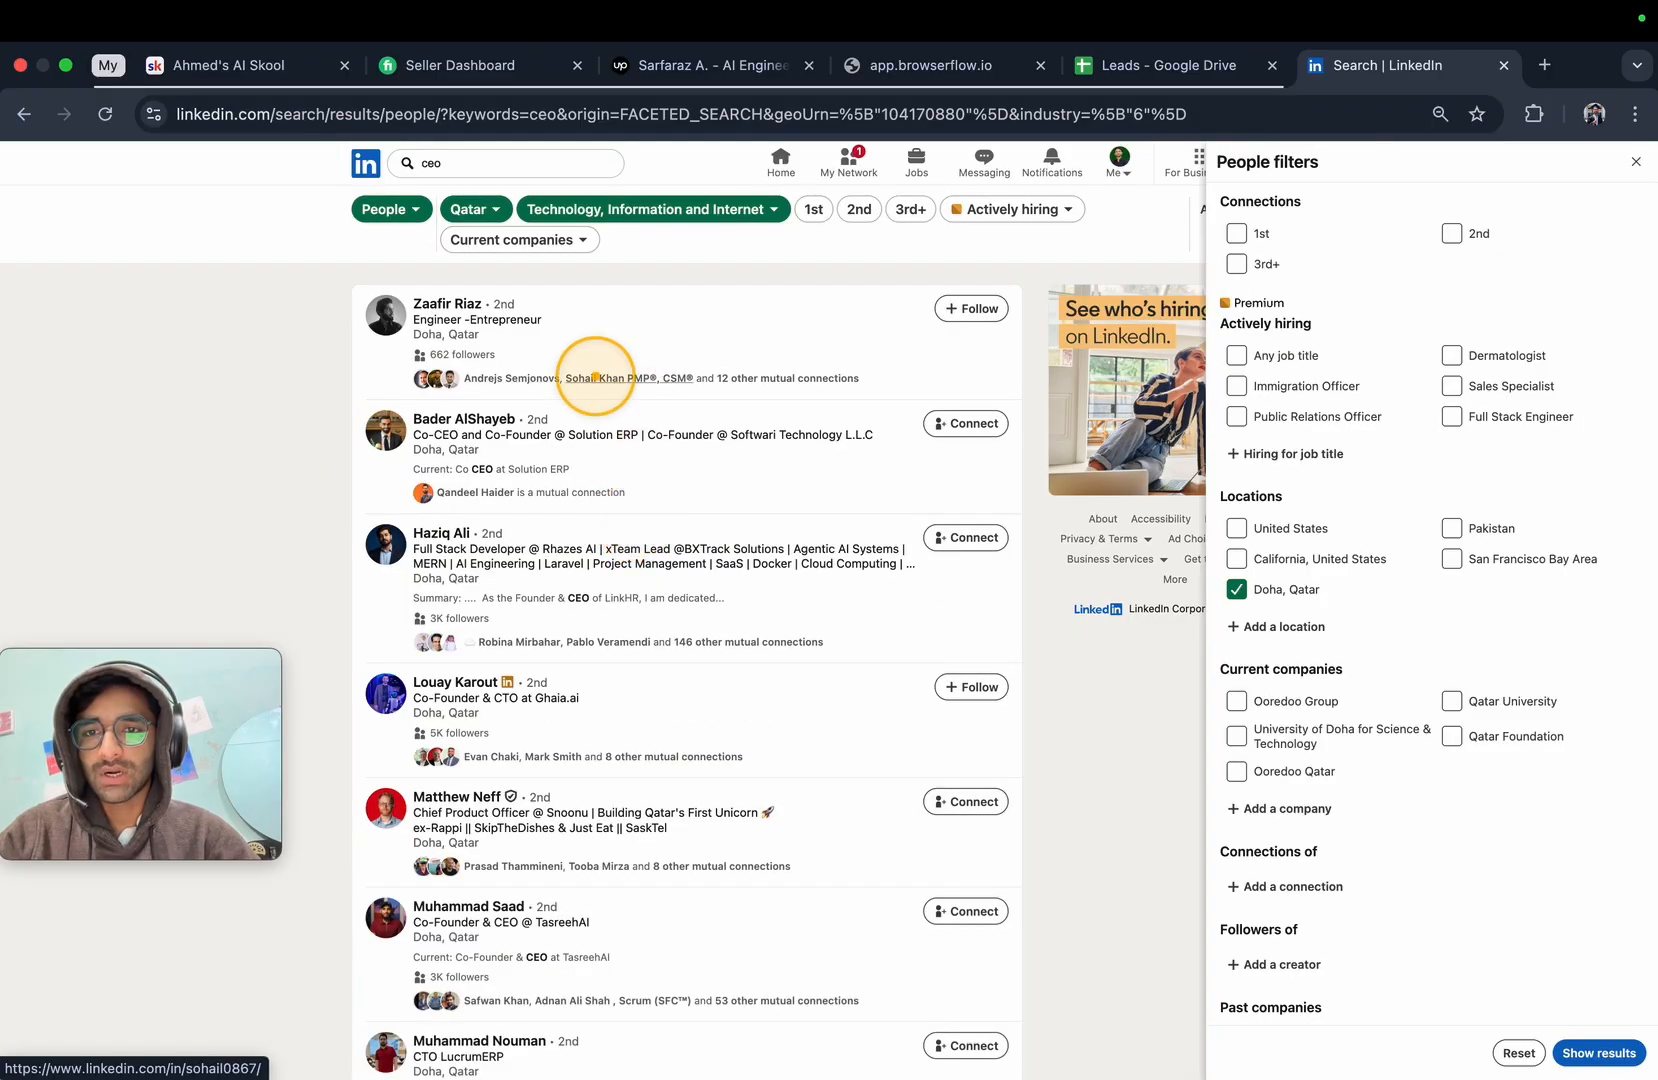
{"action": "scroll", "coordinate": [567, 497], "scroll_direction": "down", "scroll_amount": 1}
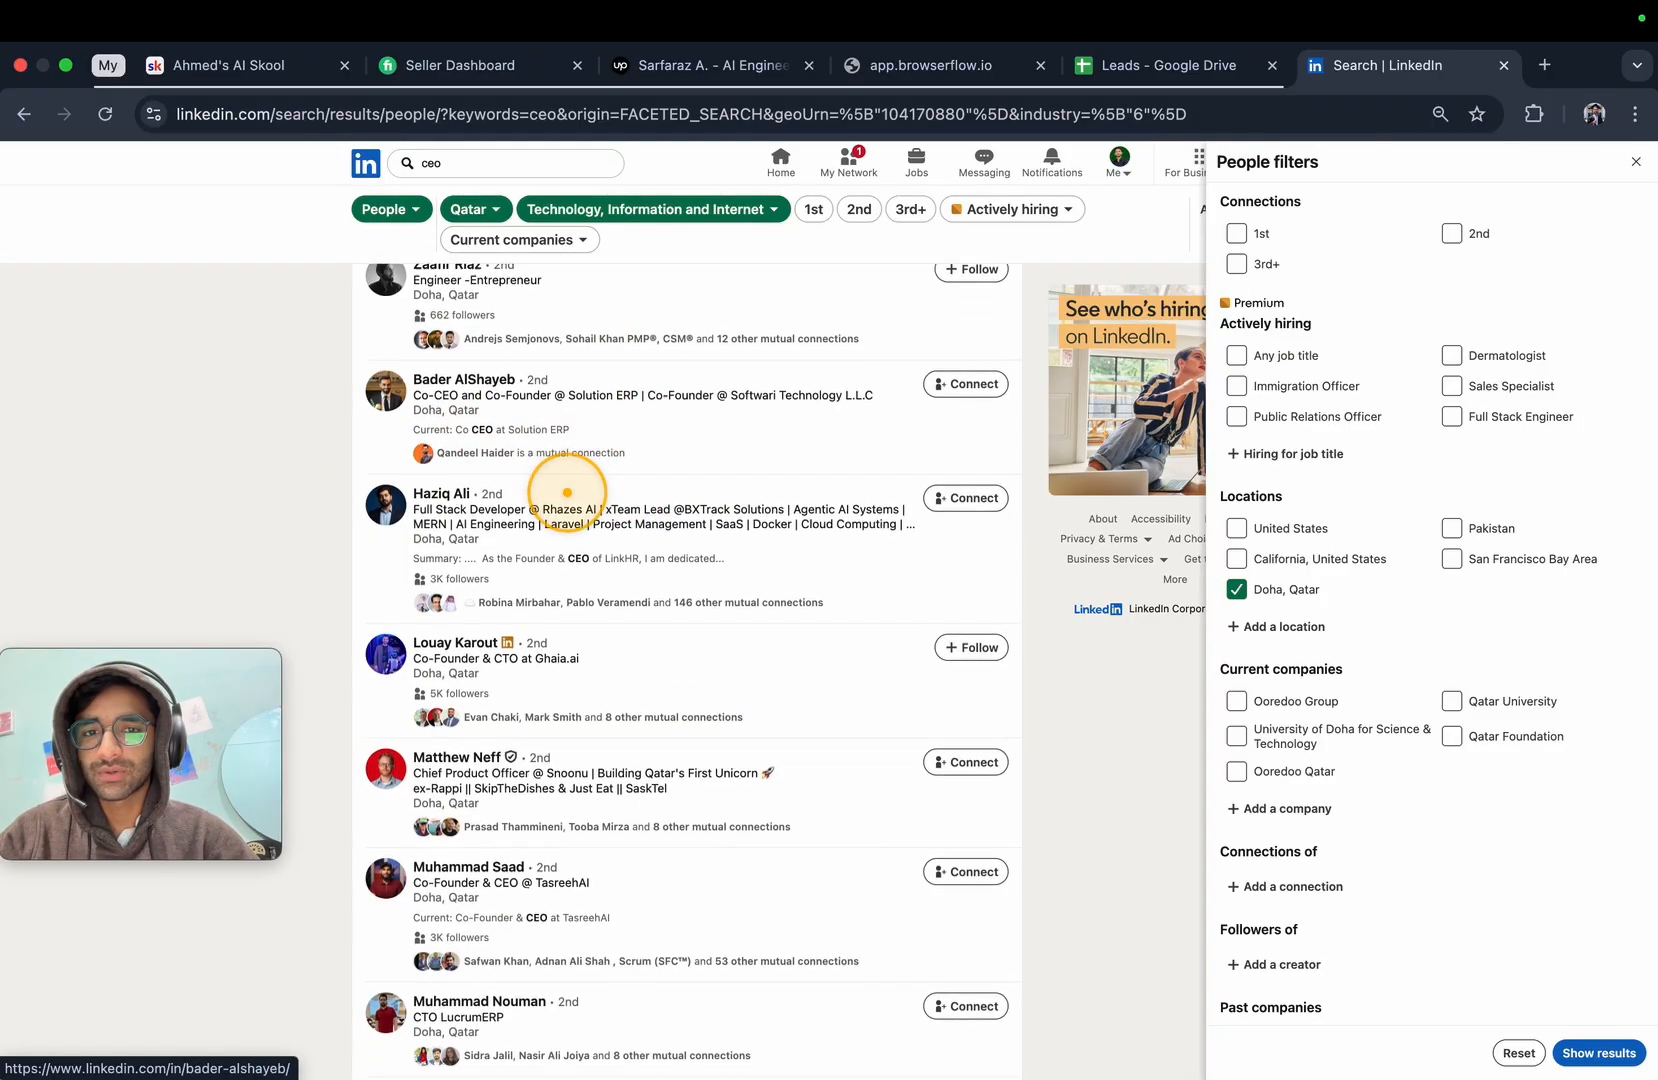
{"action": "scroll", "coordinate": [477, 400], "scroll_direction": "up", "scroll_amount": 3}
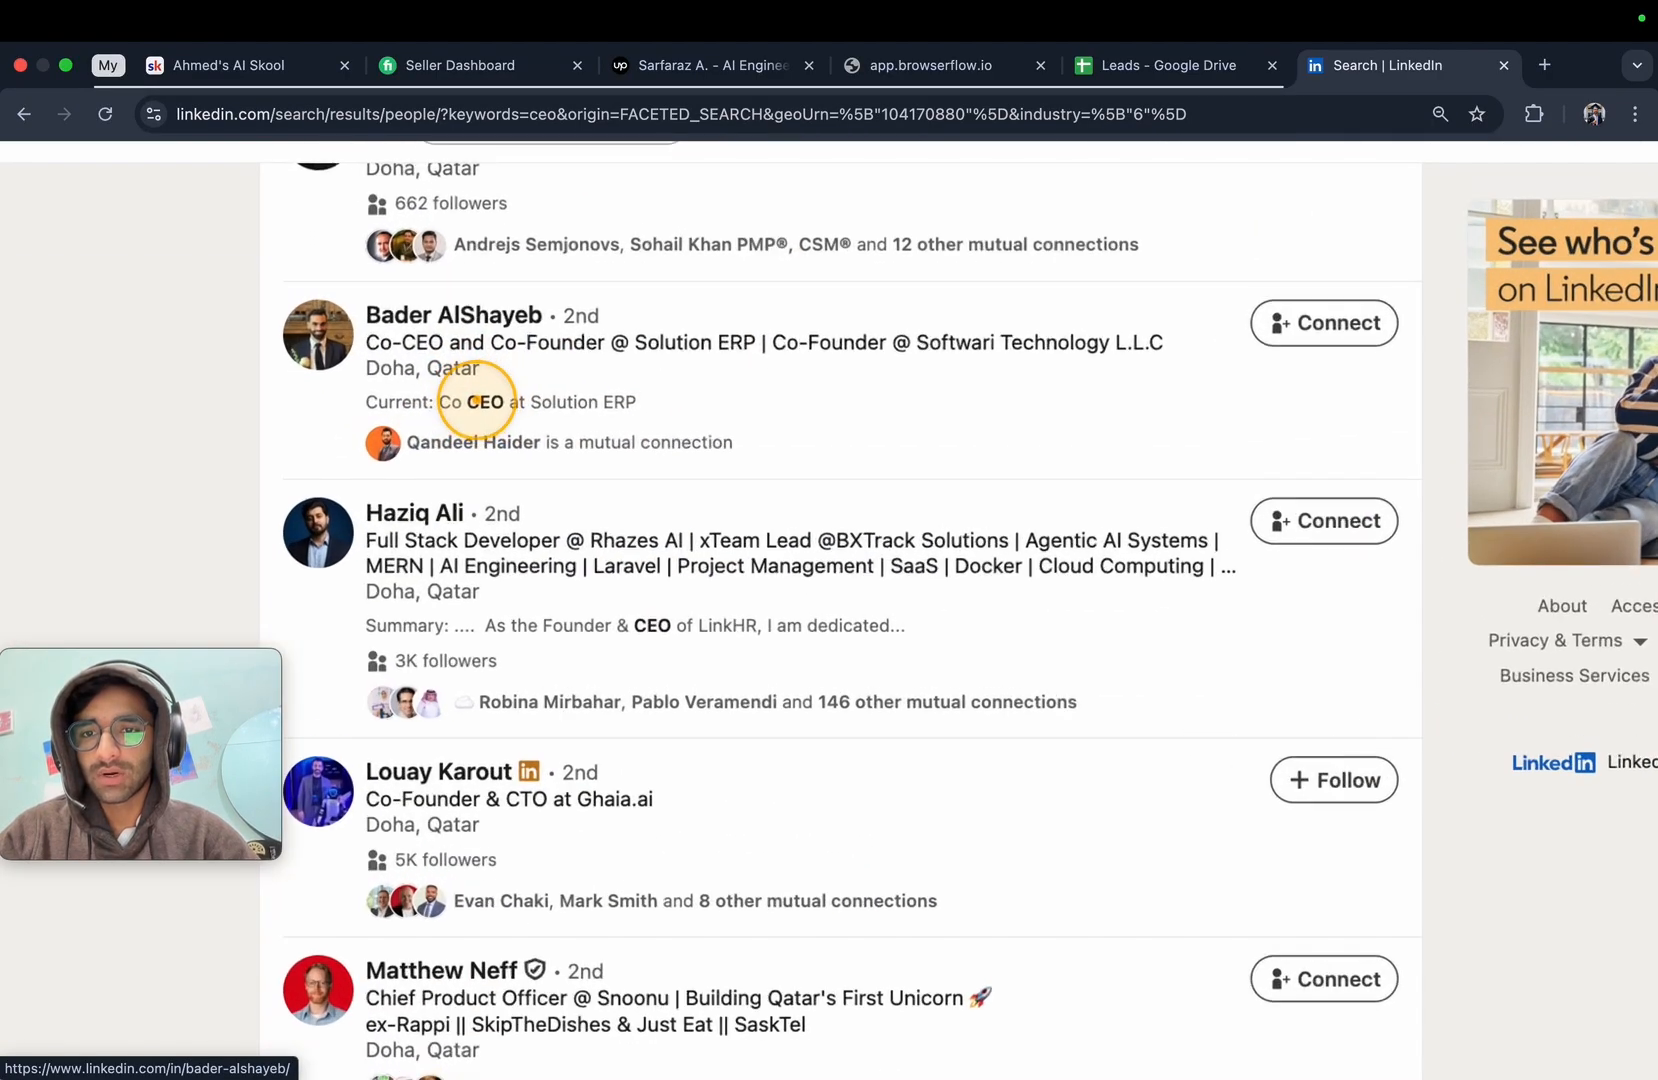
{"action": "scroll", "coordinate": [480, 392], "scroll_direction": "down", "scroll_amount": 2}
{"action": "scroll", "coordinate": [478, 389], "scroll_direction": "down", "scroll_amount": 6}
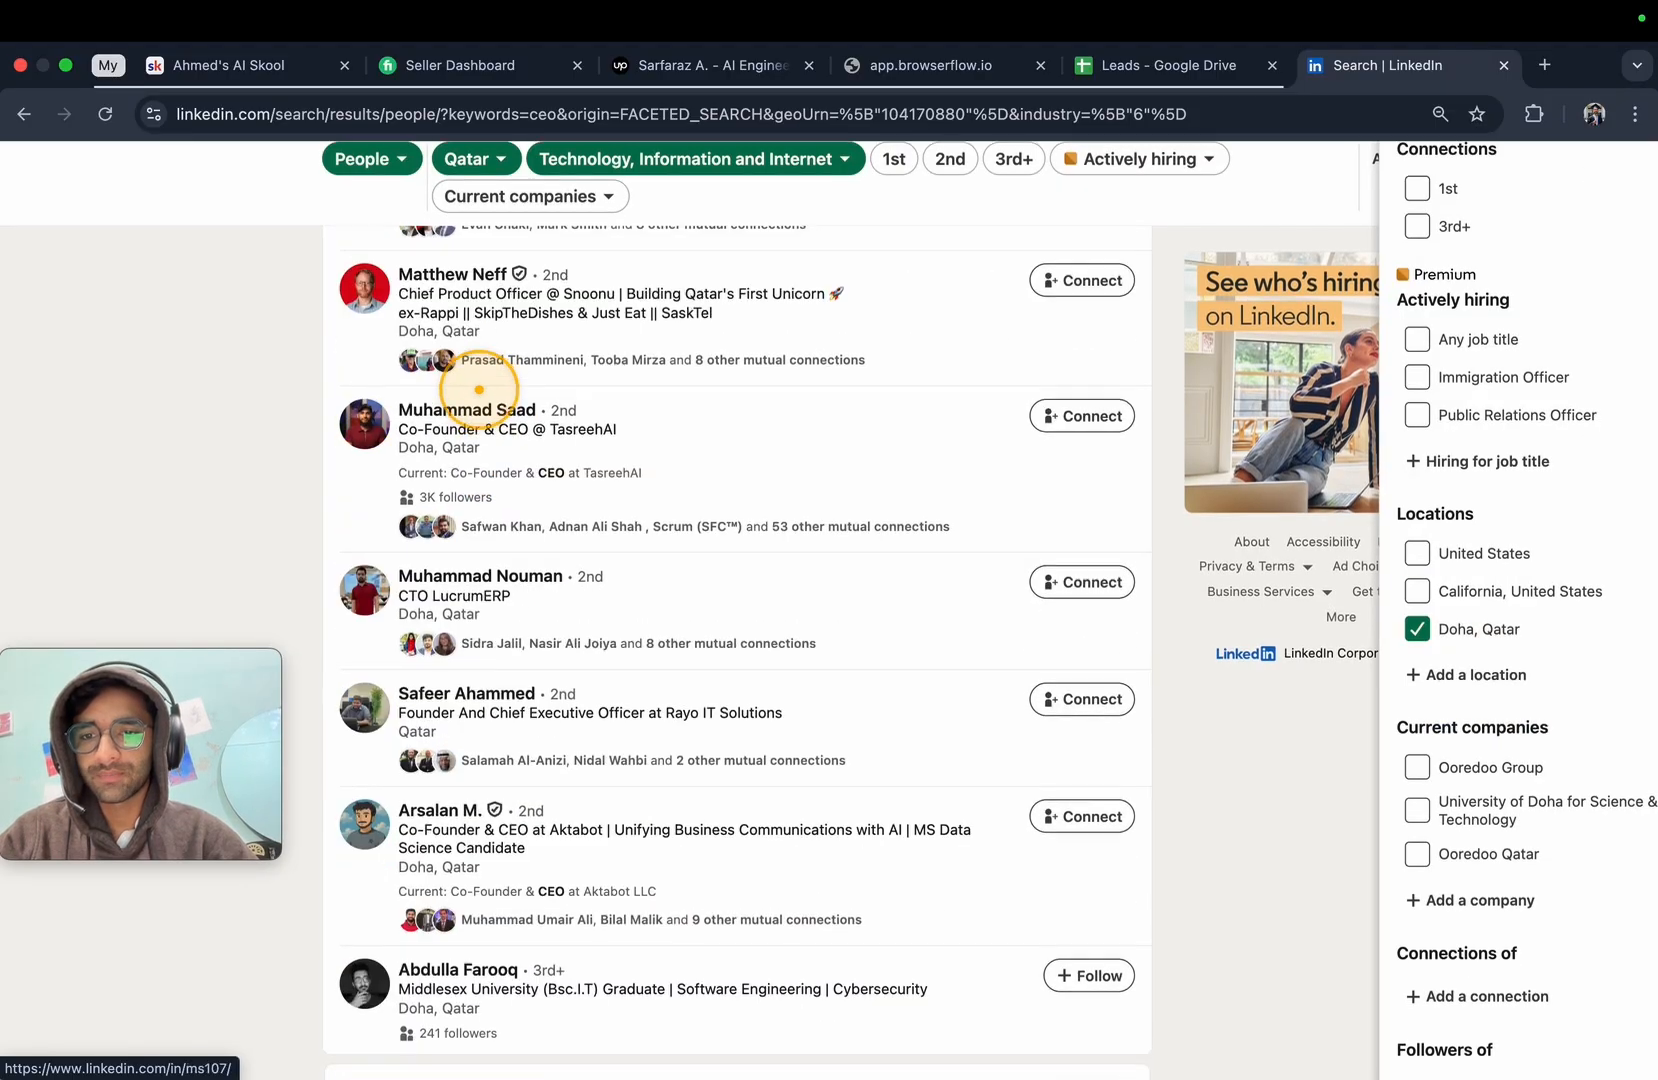
{"action": "scroll", "coordinate": [500, 370], "scroll_direction": "down", "scroll_amount": 1}
Go to page 2 of the people results and return to page 1 so the URL carries a page parameter.
{"action": "mouse_move", "coordinate": [647, 1030]}
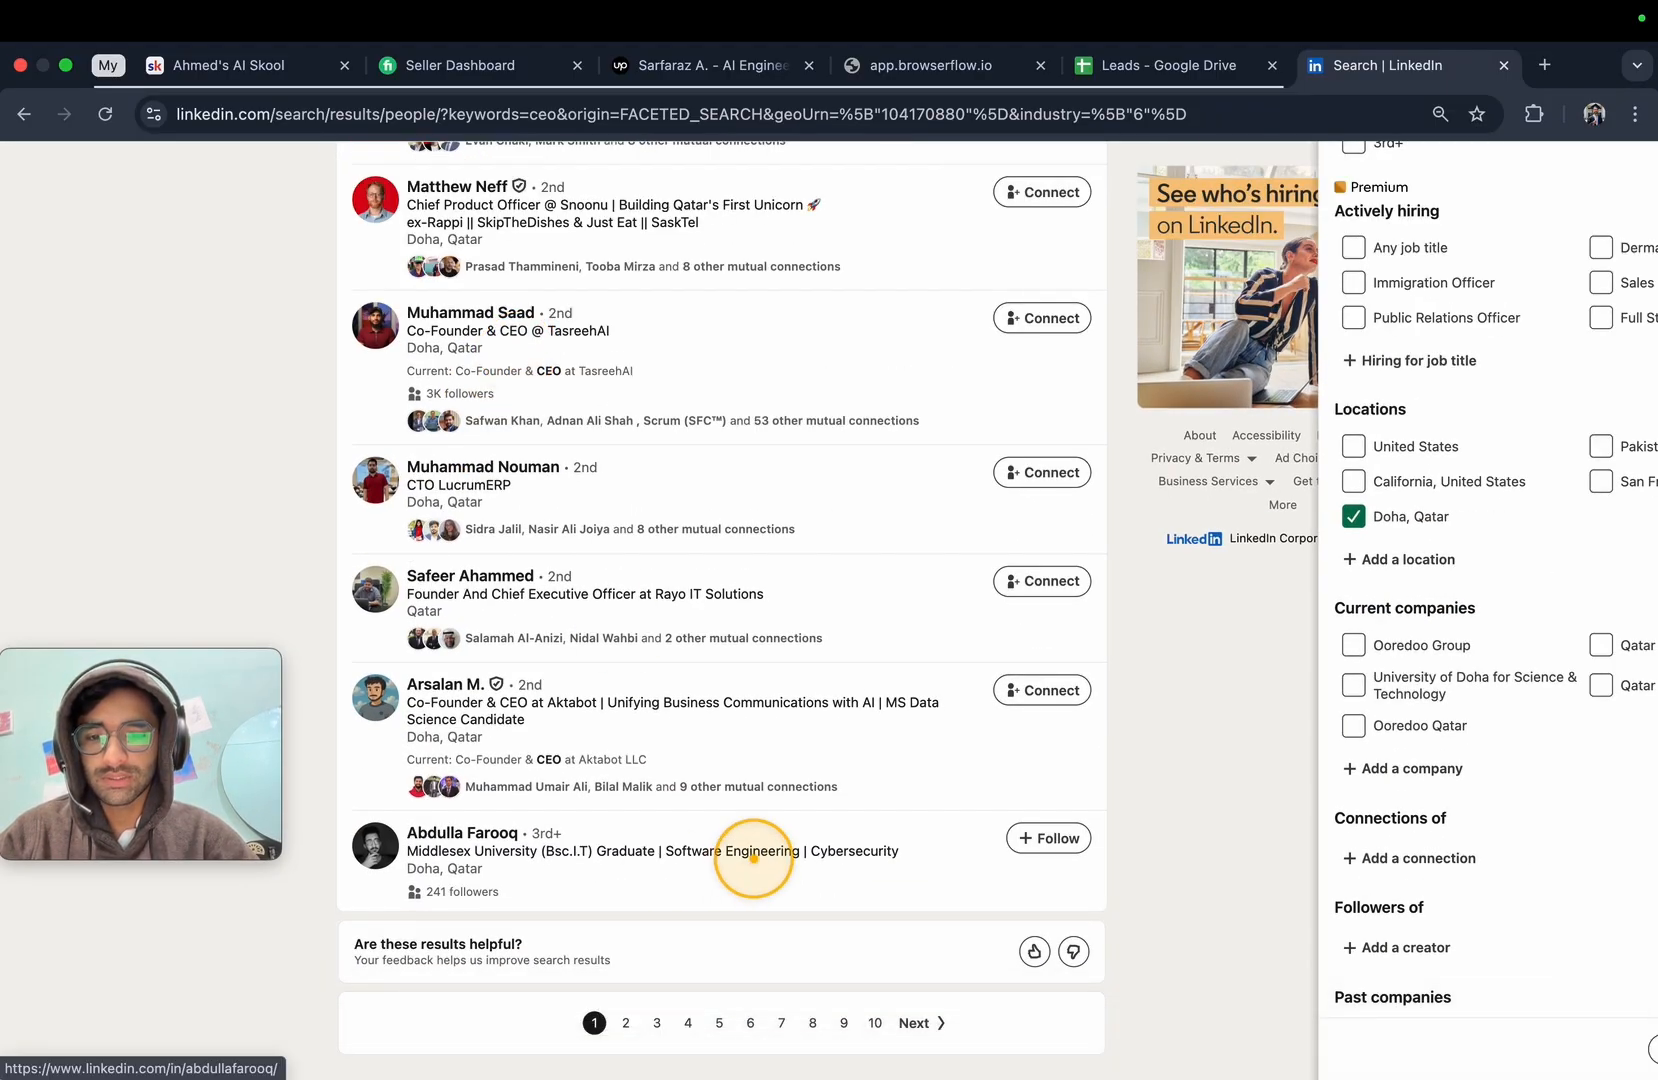
{"action": "left_click", "coordinate": [621, 1022]}
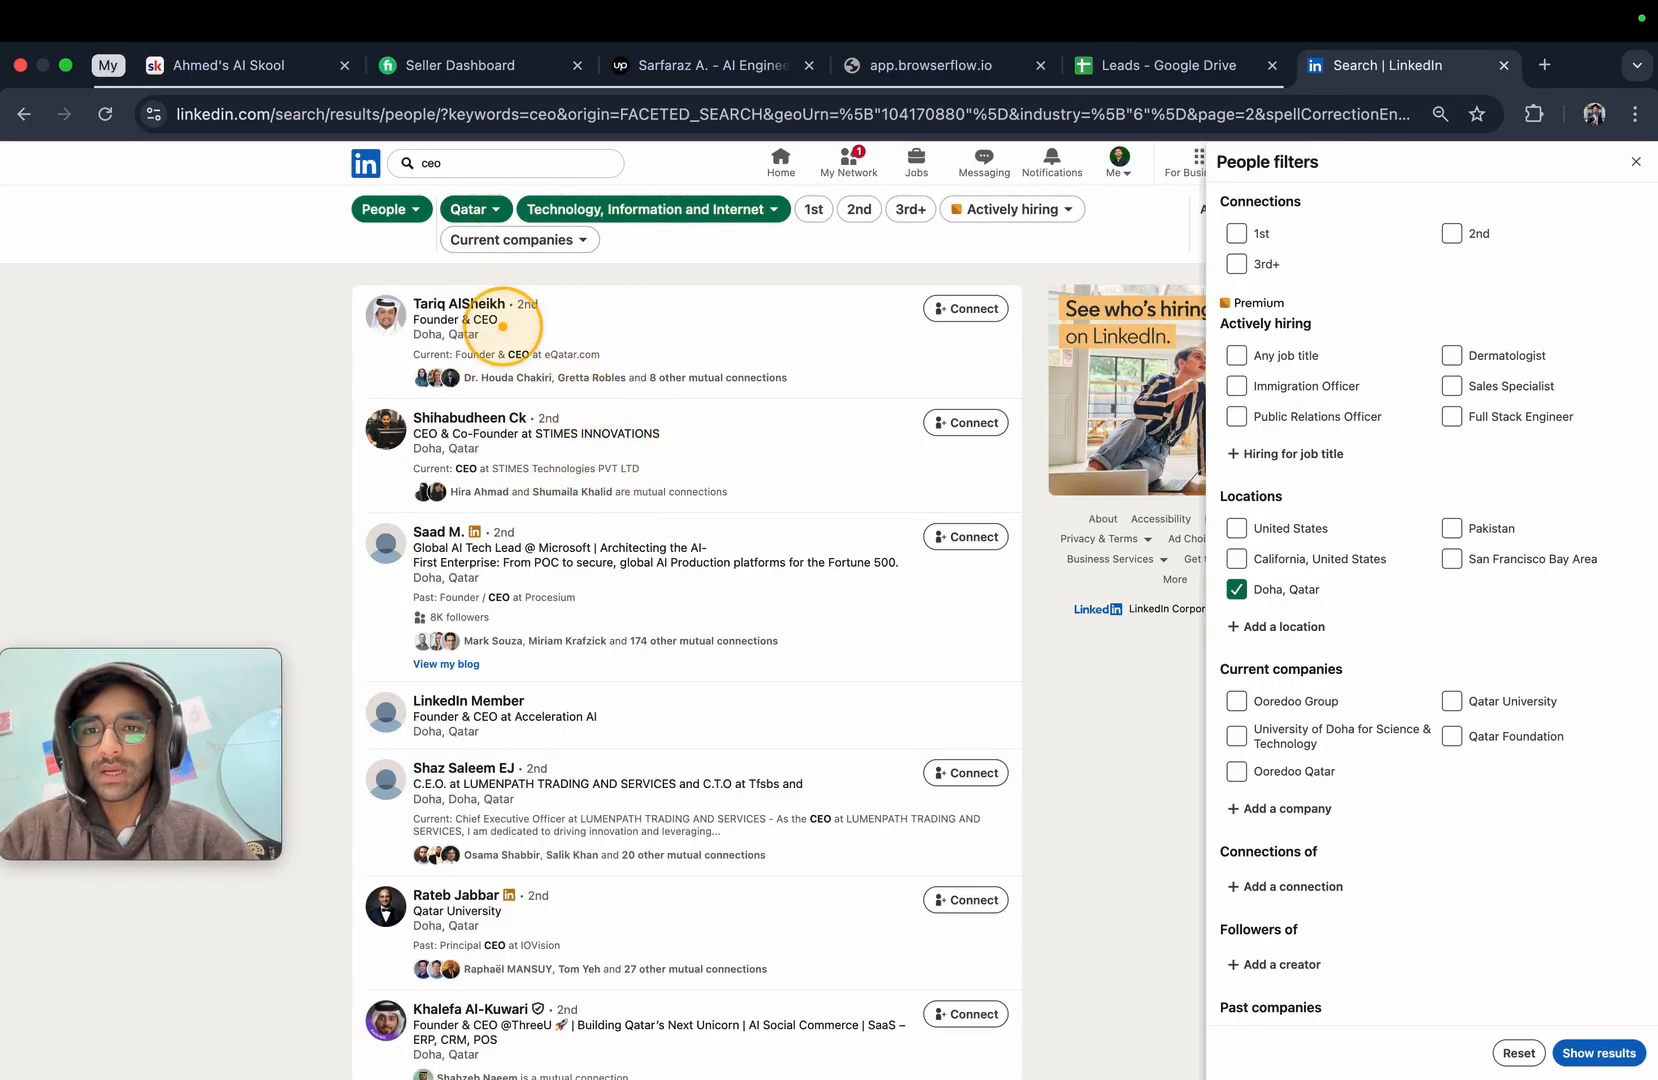
{"action": "scroll", "coordinate": [534, 366], "scroll_direction": "down", "scroll_amount": 5}
{"action": "left_click", "coordinate": [577, 1030]}
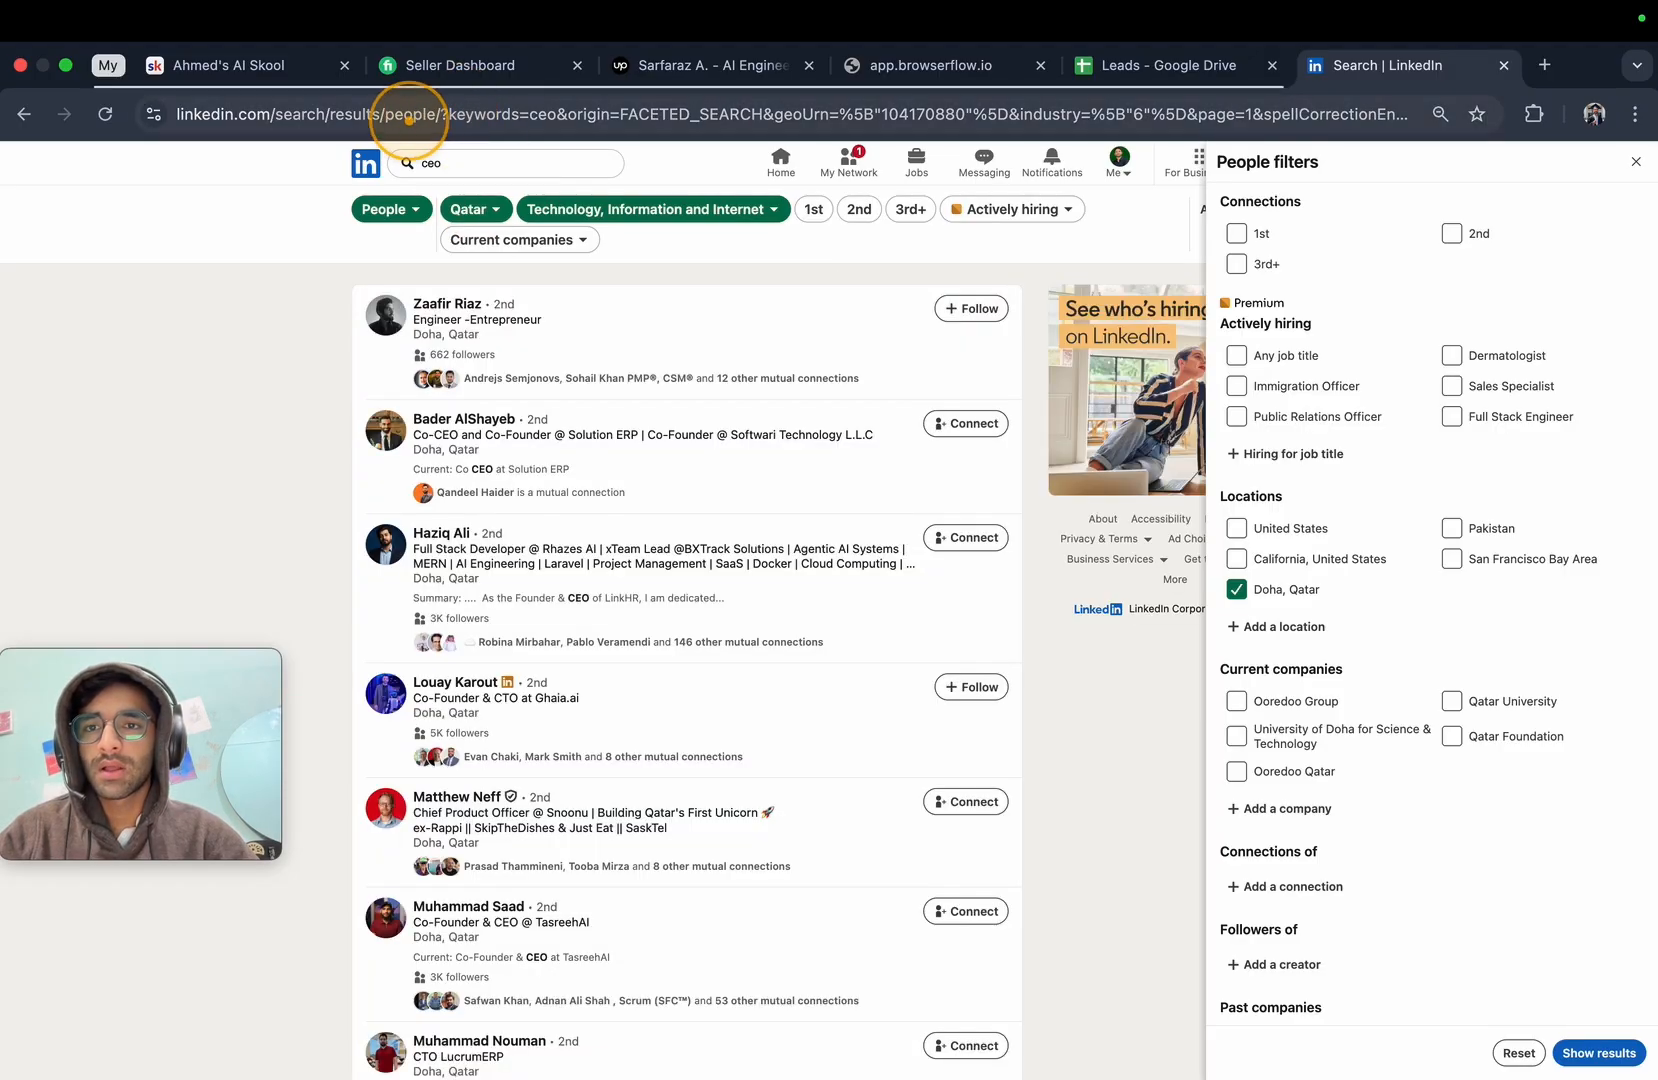
Select the full URL of the filtered people search in the address bar.
{"action": "double_click", "coordinate": [402, 124]}
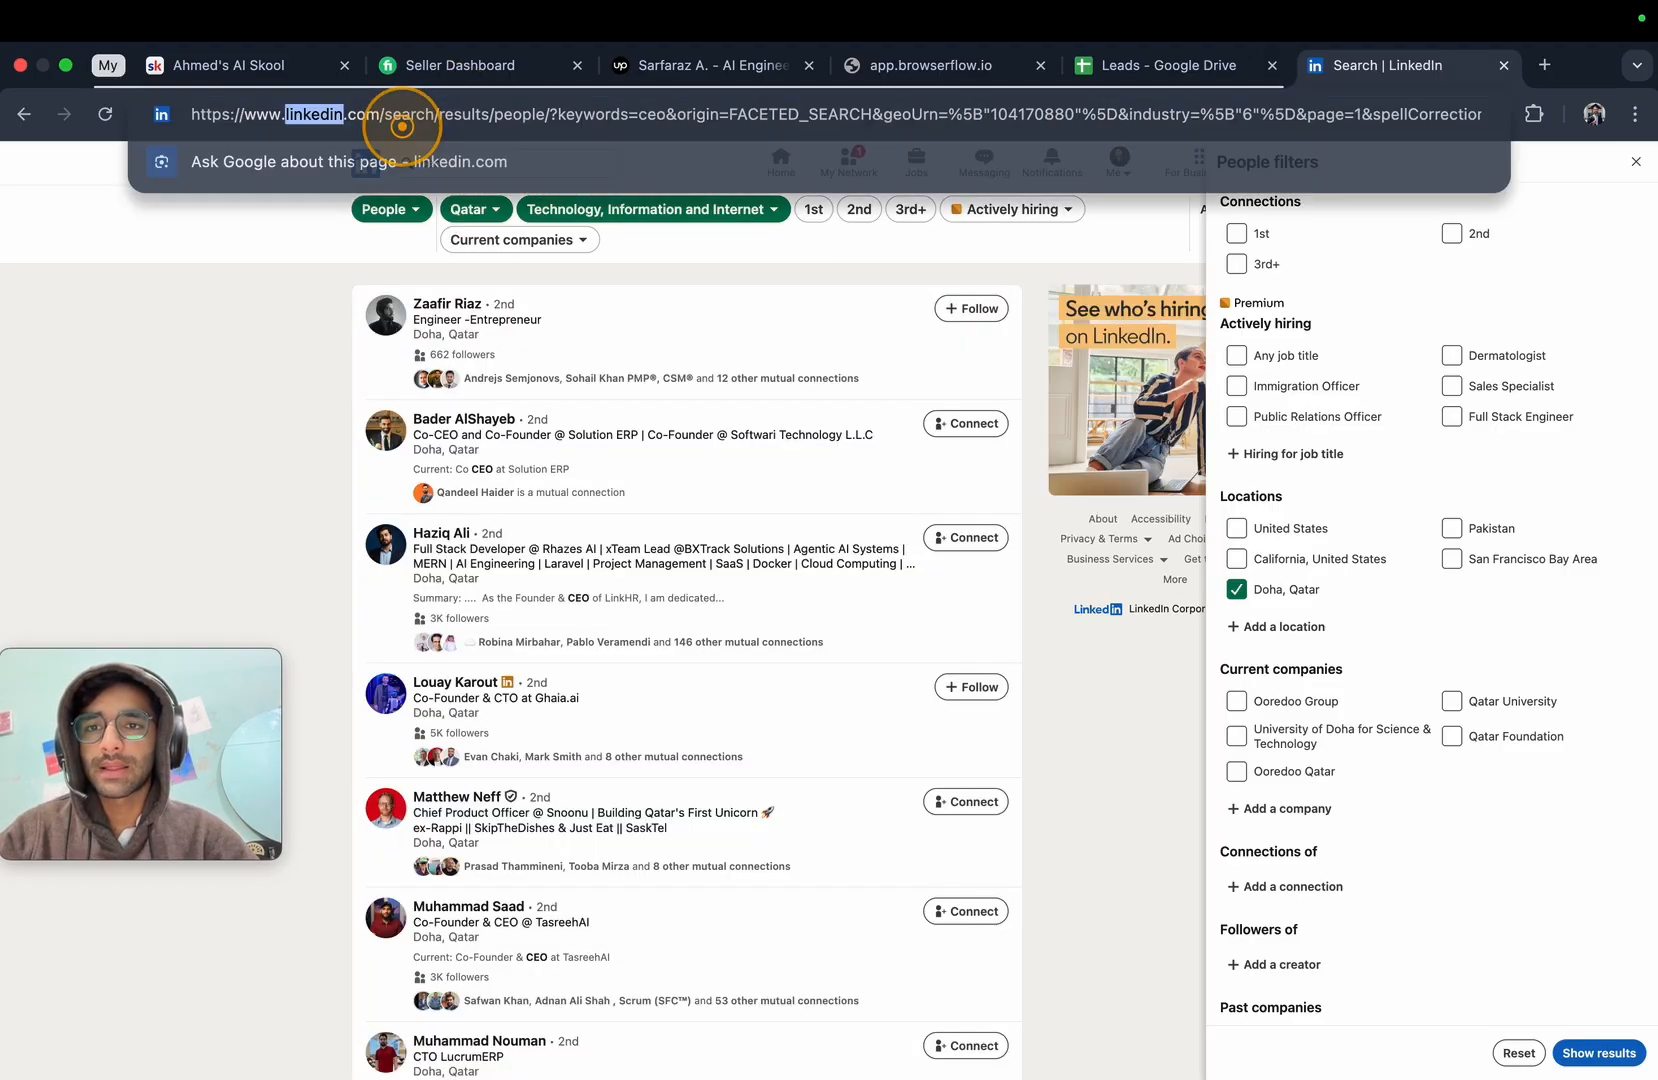
{"action": "key", "text": "super+Right"}
{"action": "key", "text": "super+a"}
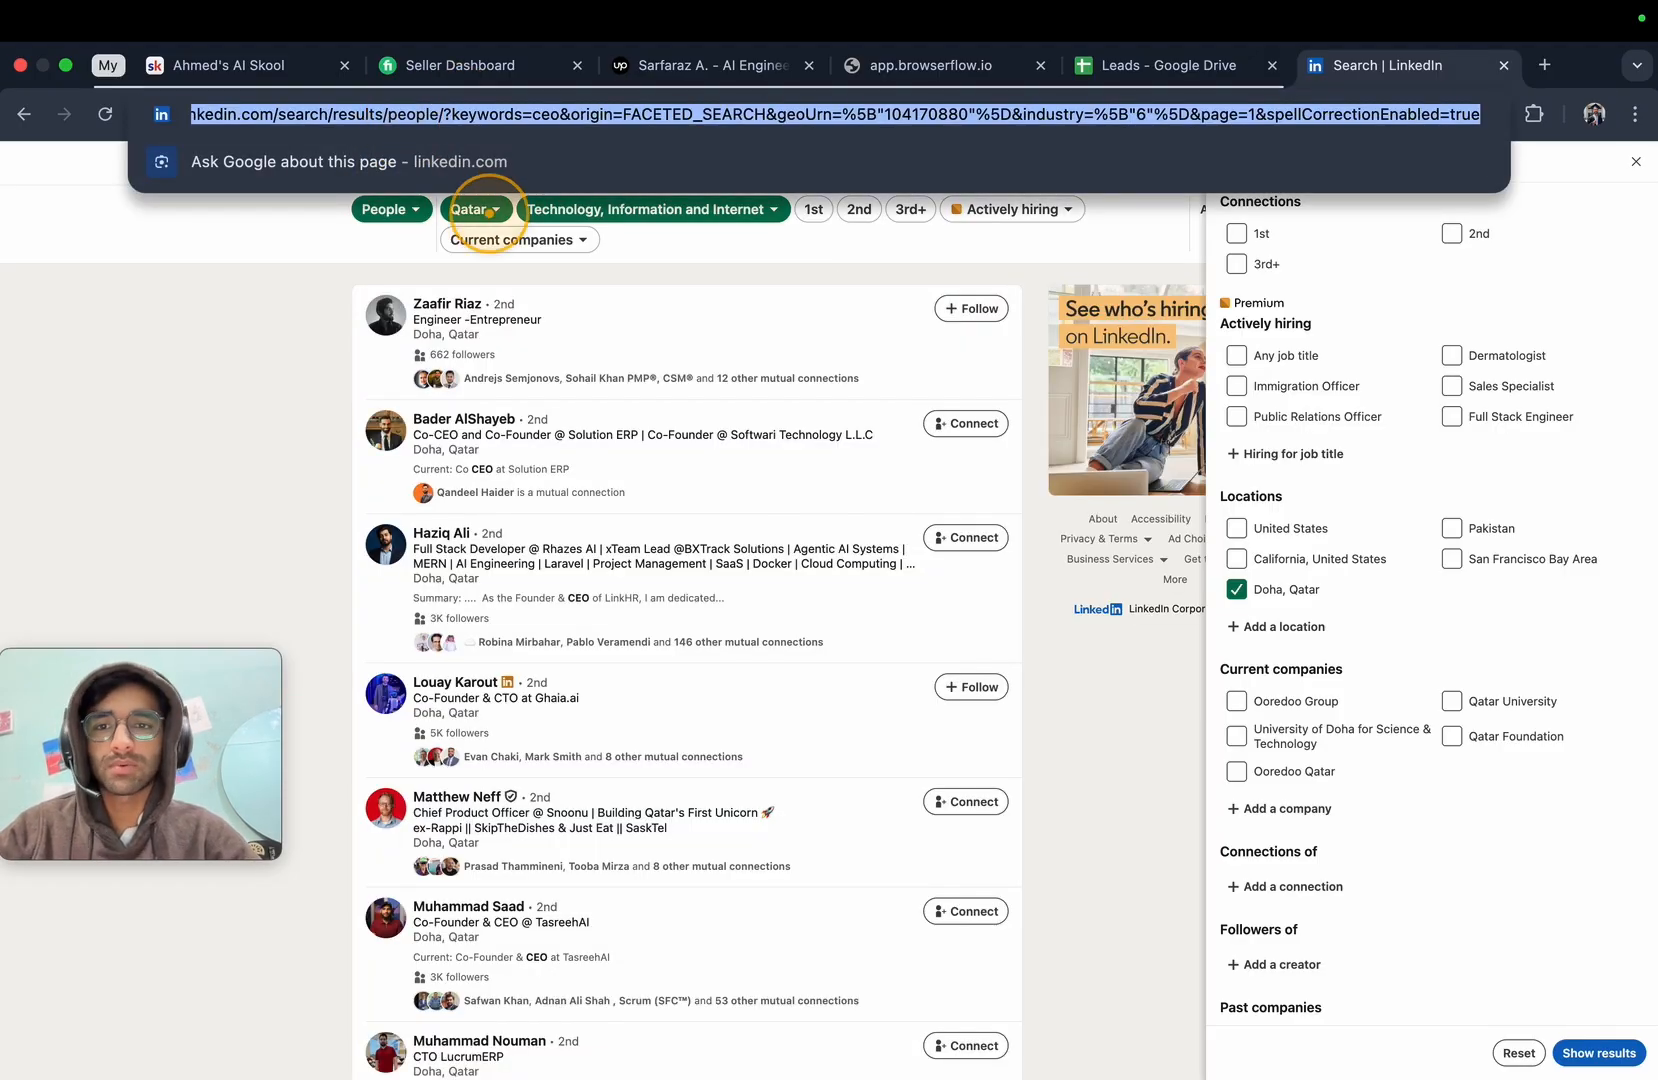
{"action": "left_click", "coordinate": [253, 400]}
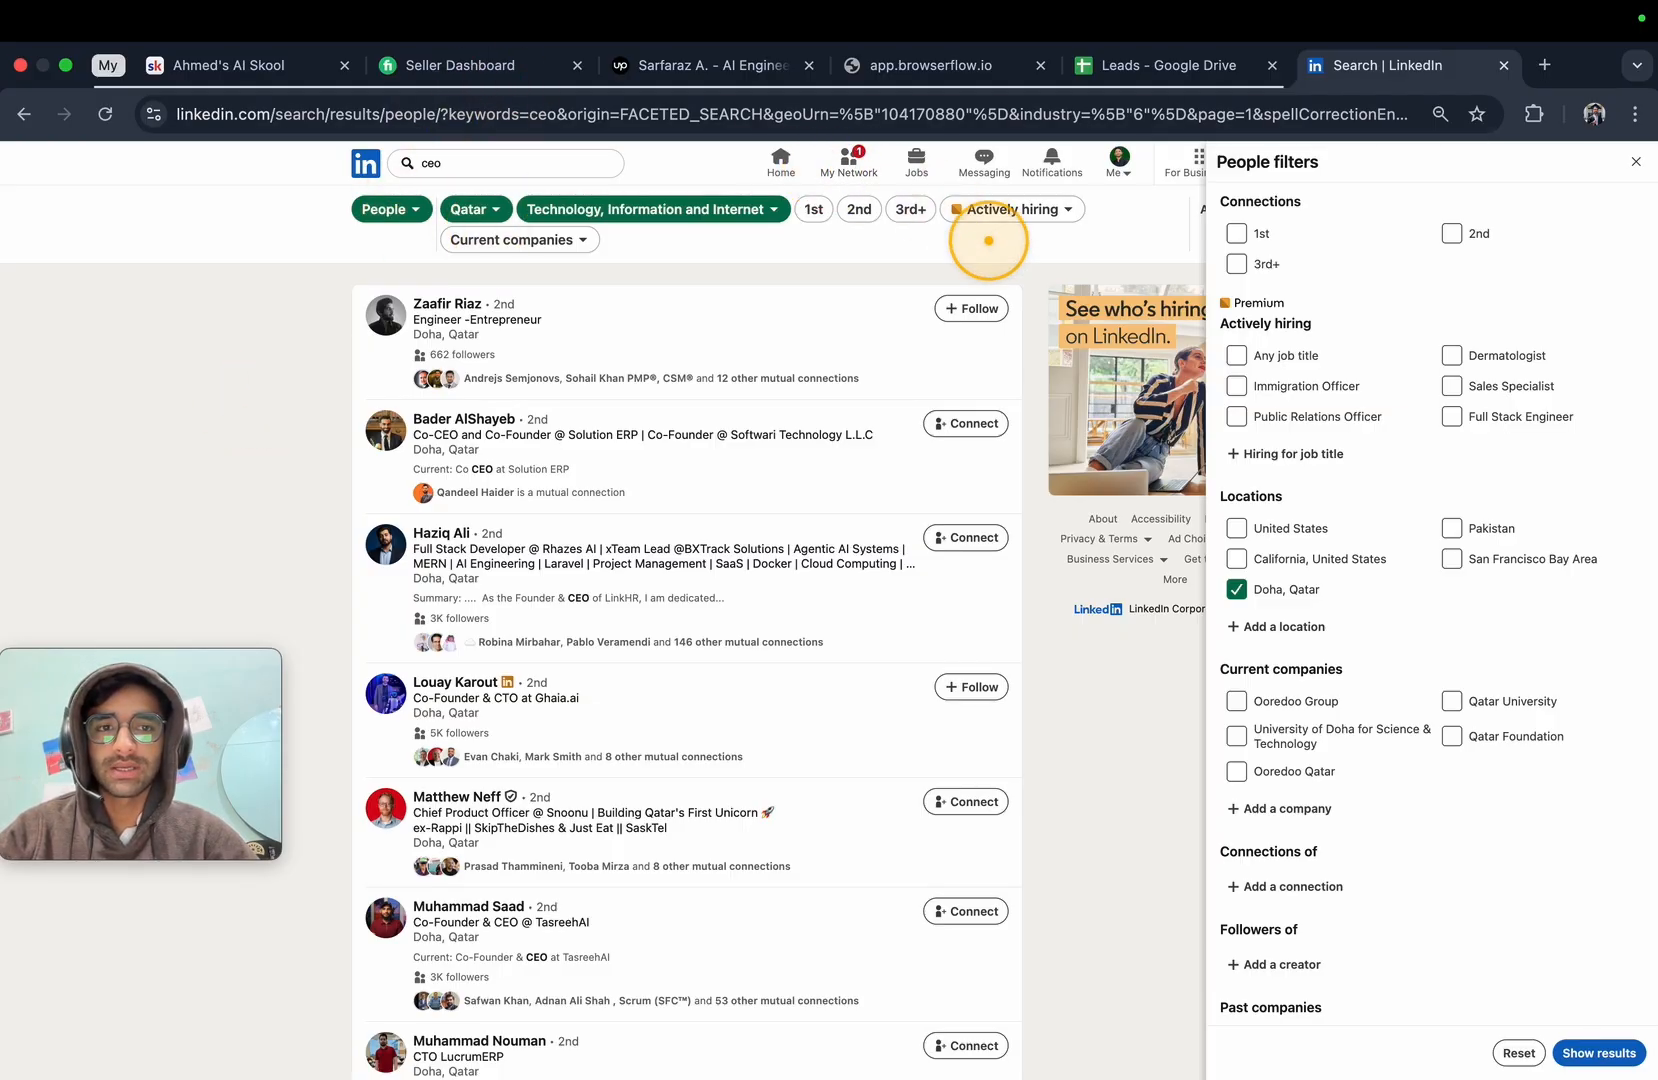
Switch back to the n8n workflow and delete the "Send a linked in connection invite" node after viewing its parameters.
{"action": "key", "text": "ctrl+Right"}
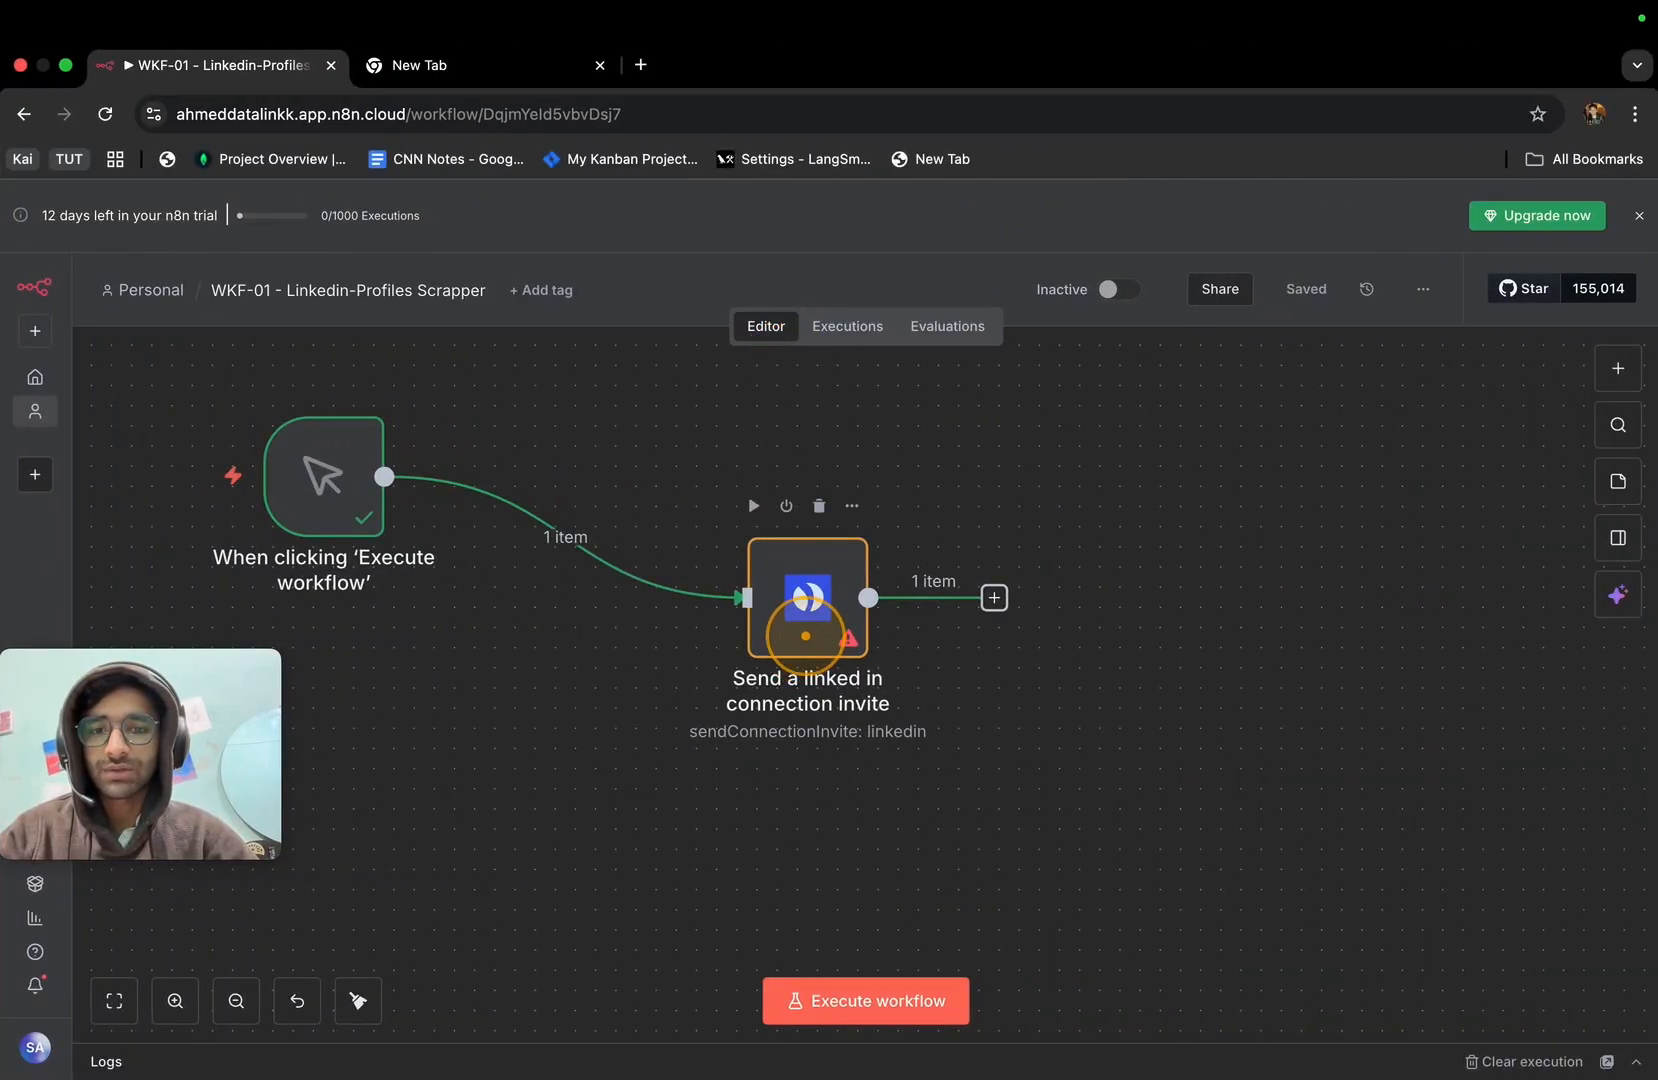
{"action": "double_click", "coordinate": [805, 610]}
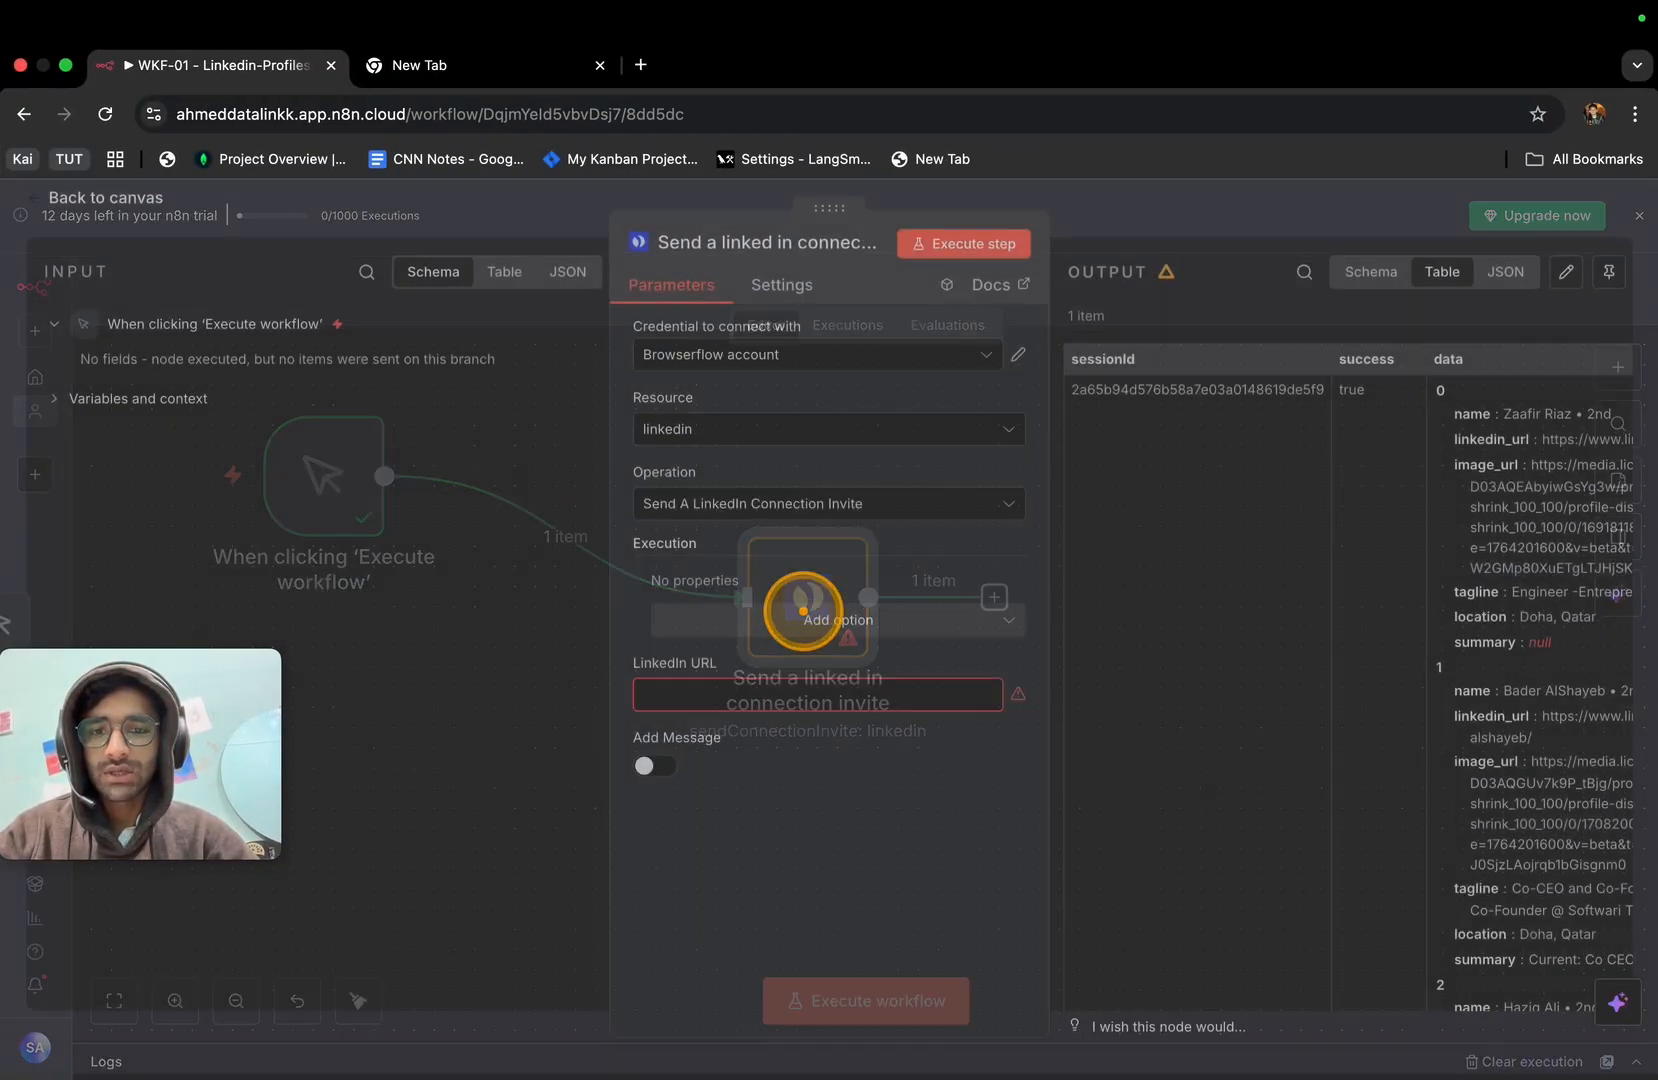
{"action": "left_click", "coordinate": [5, 385]}
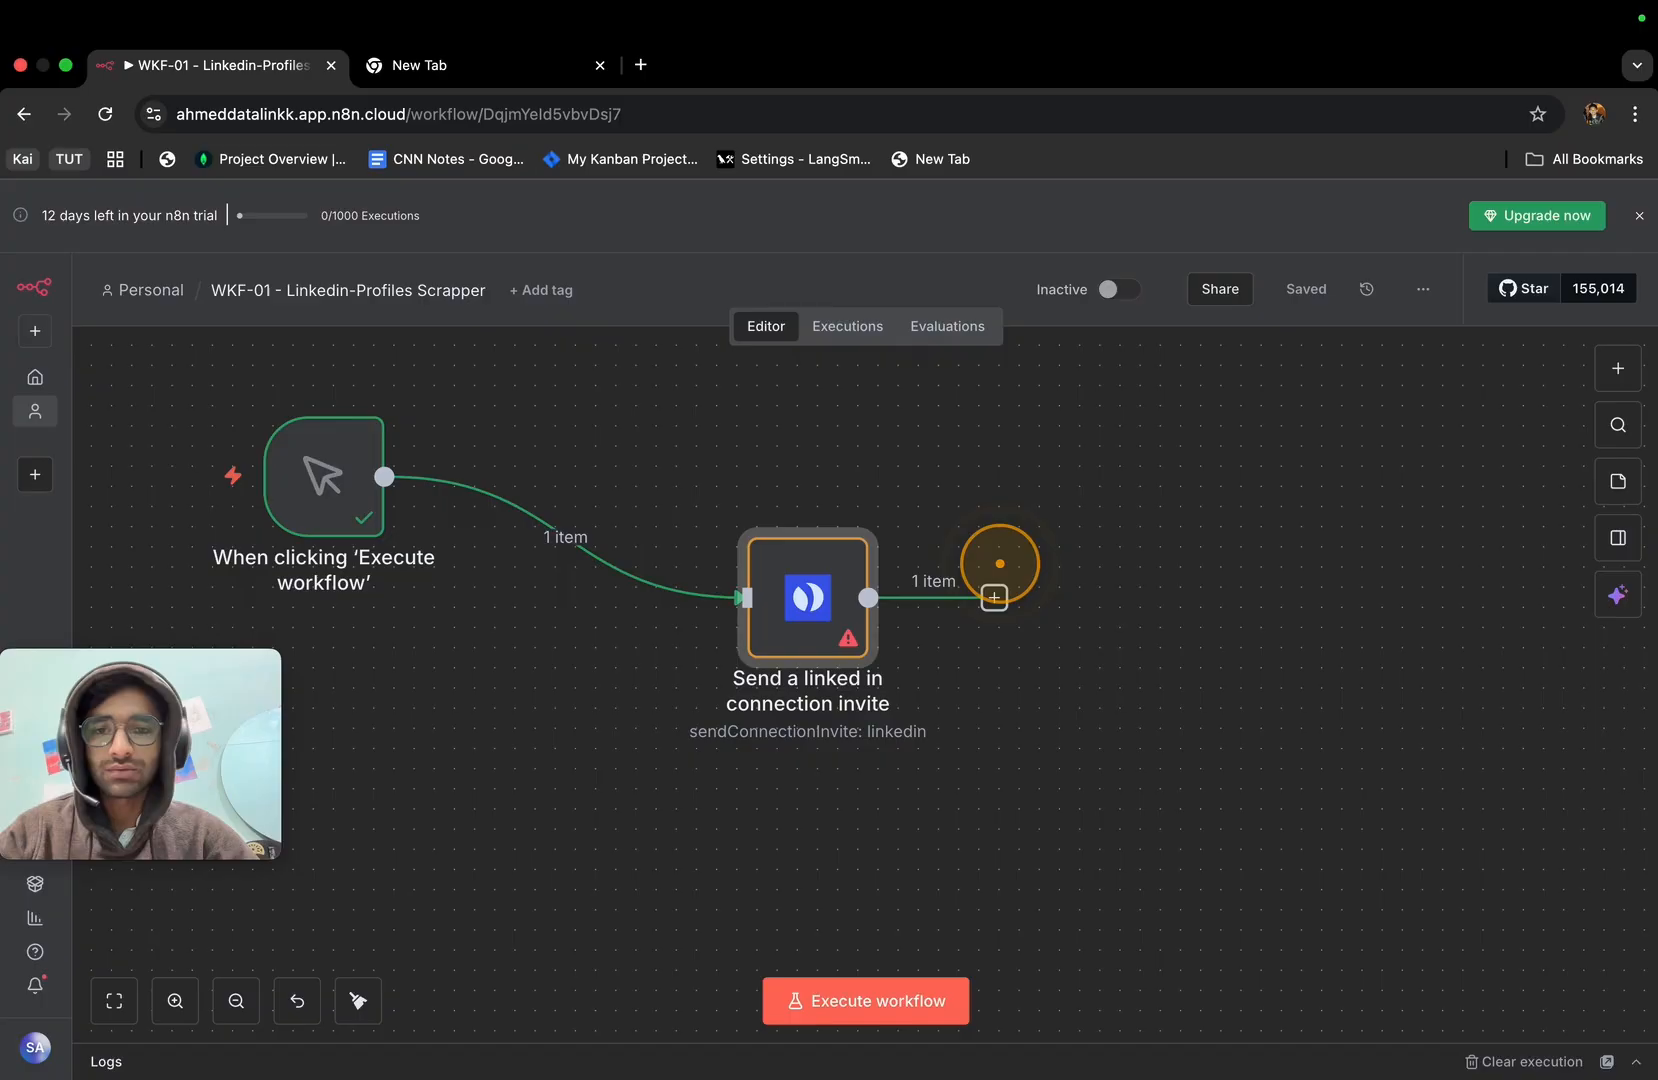
{"action": "left_click", "coordinate": [802, 495]}
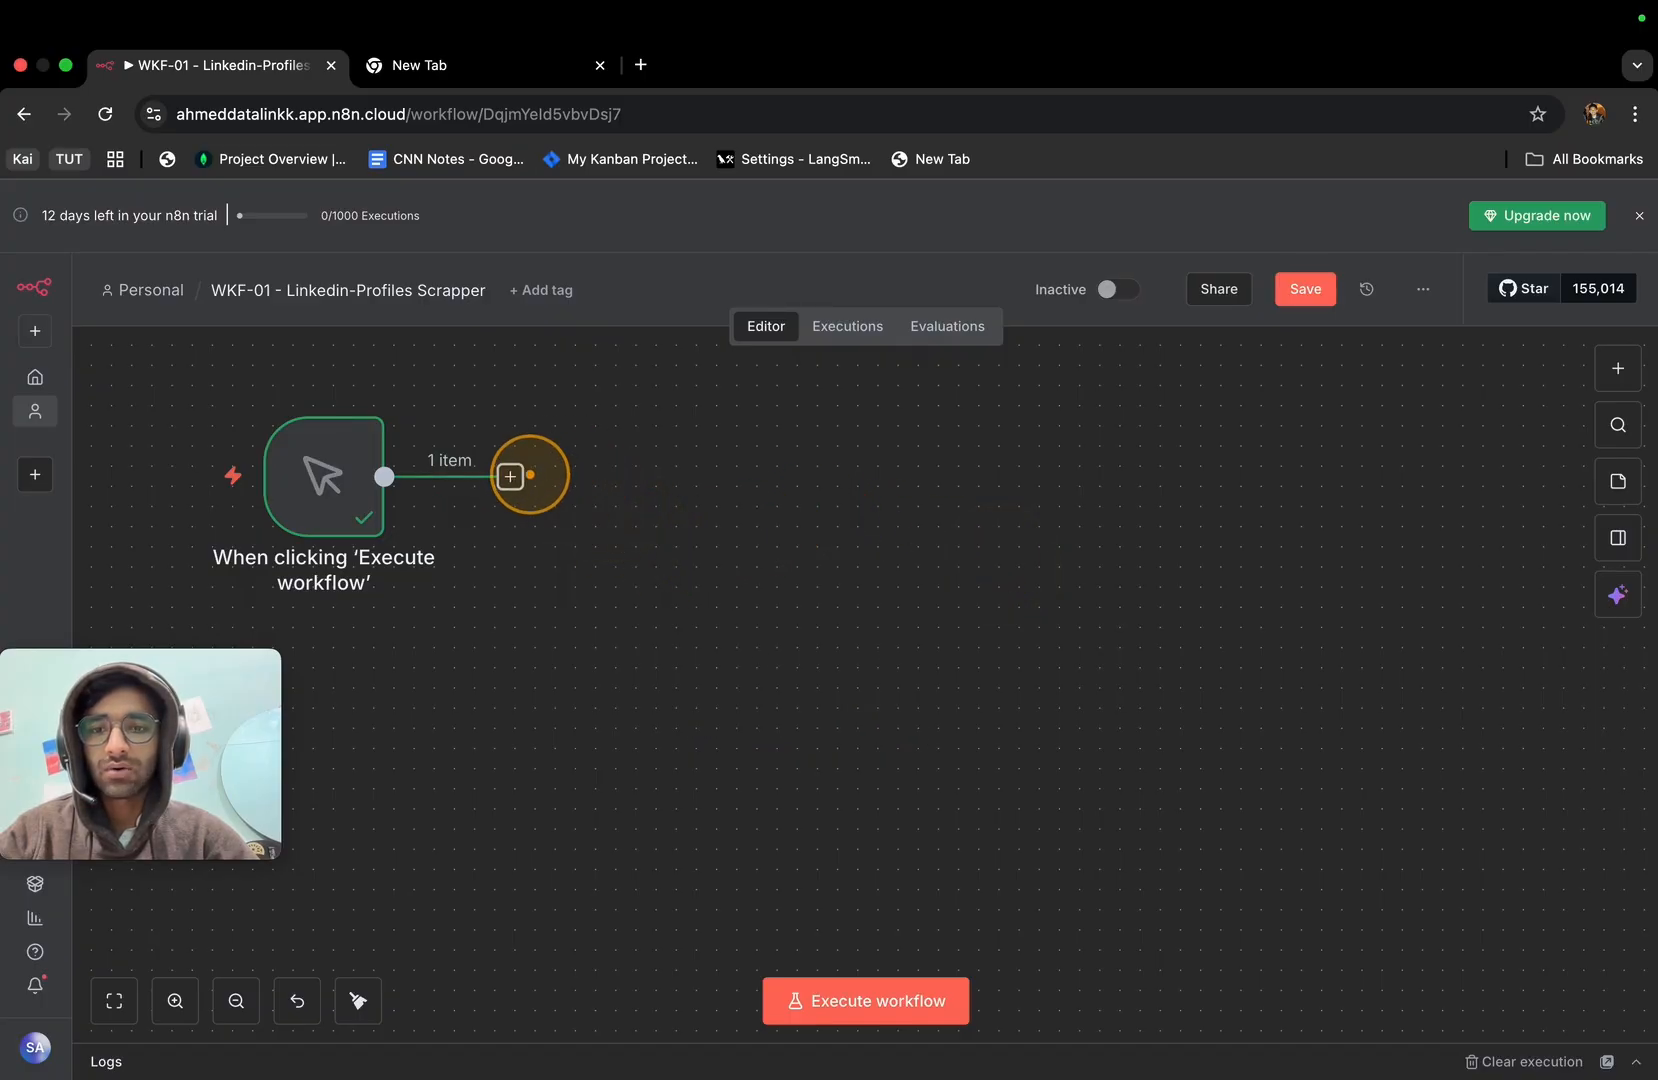
Search for Browserflow for LinkedIn and add its "Scrape profiles from a linkedin search" action after the manual trigger.
{"action": "left_click", "coordinate": [512, 476]}
{"action": "type", "text": "s Scrap"}
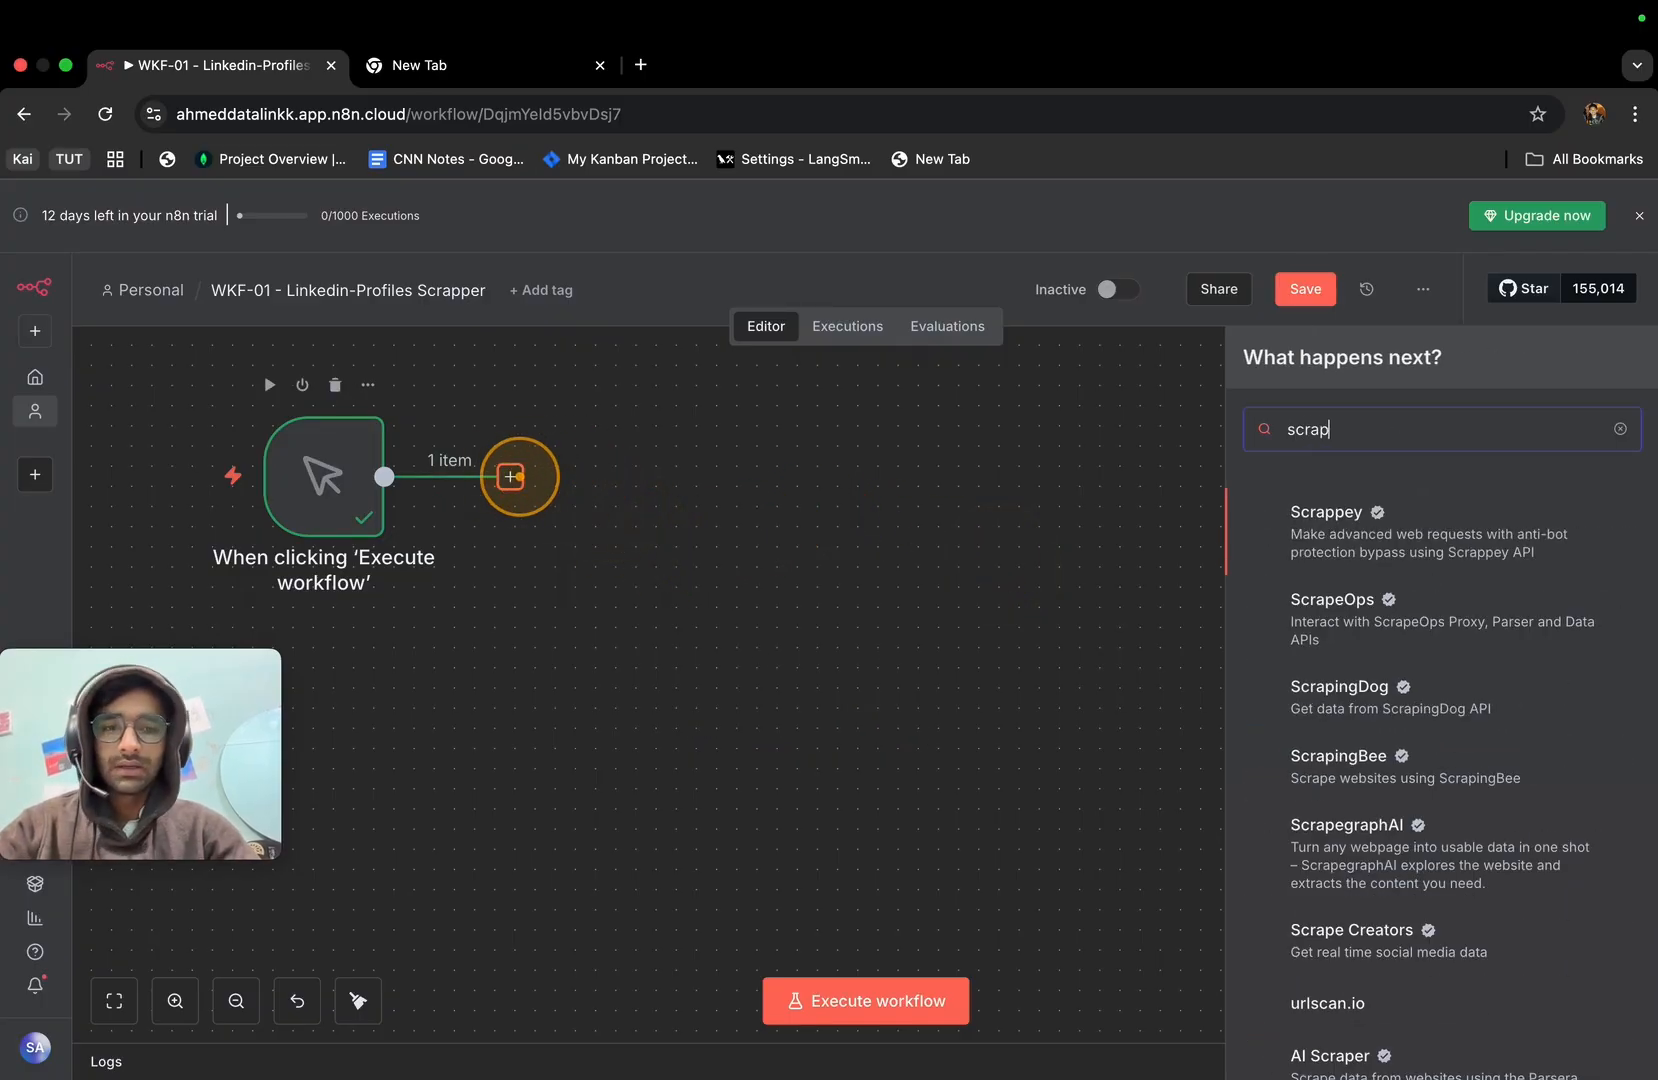
{"action": "key", "text": "BackSpace"}
{"action": "key", "text": "BackSpace"}
{"action": "key", "text": "BackSpace"}
{"action": "key", "text": "BackSpace"}
{"action": "key", "text": "BackSpace"}
{"action": "type", "text": "brow"}
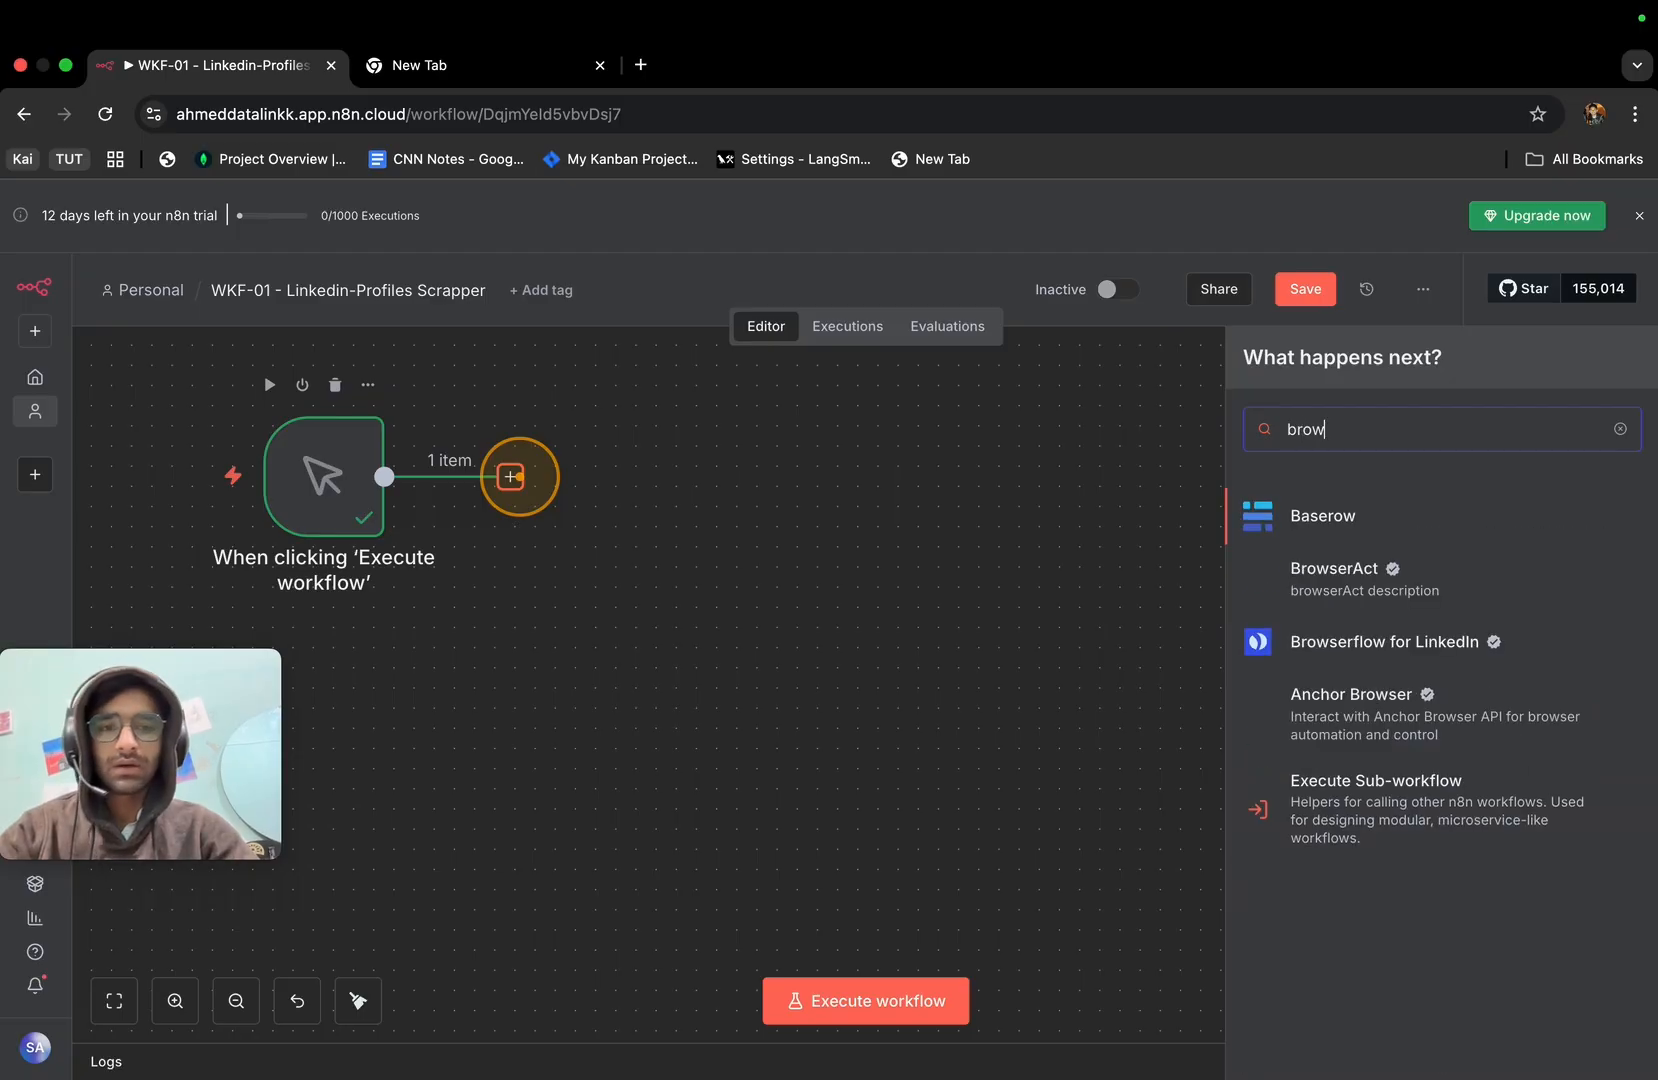
{"action": "left_click", "coordinate": [1352, 643]}
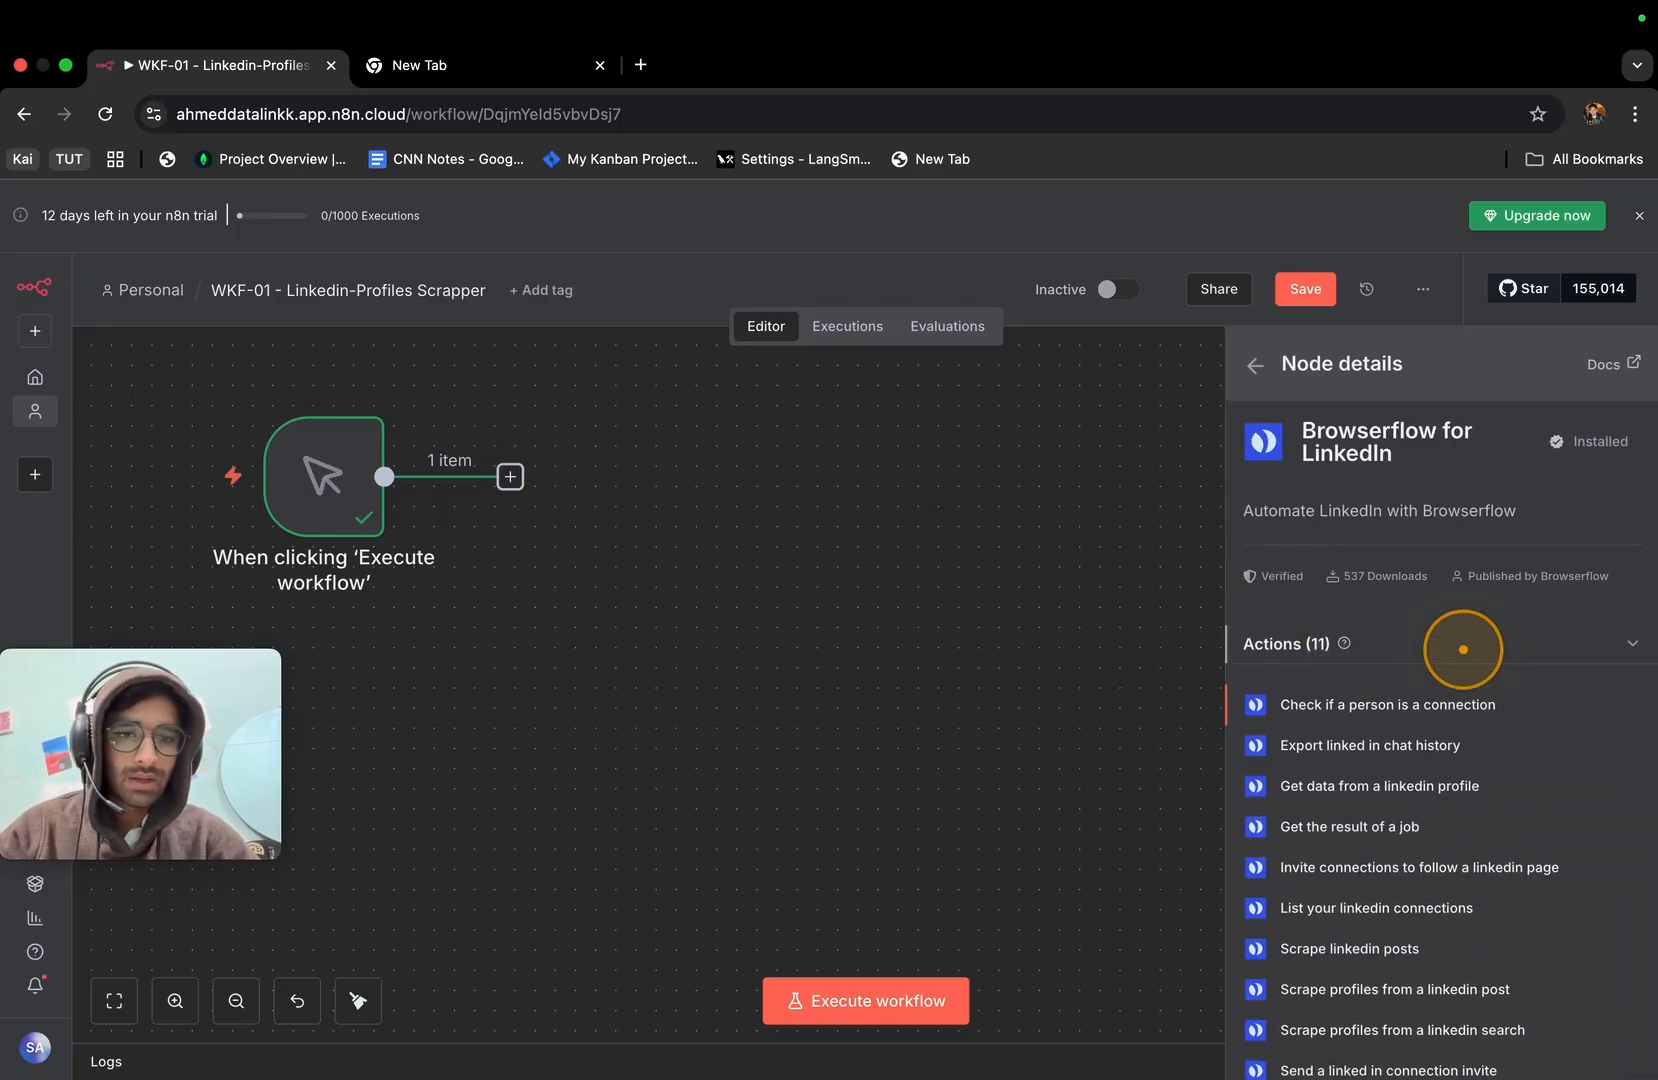
{"action": "scroll", "coordinate": [1342, 898], "scroll_direction": "up", "scroll_amount": 5}
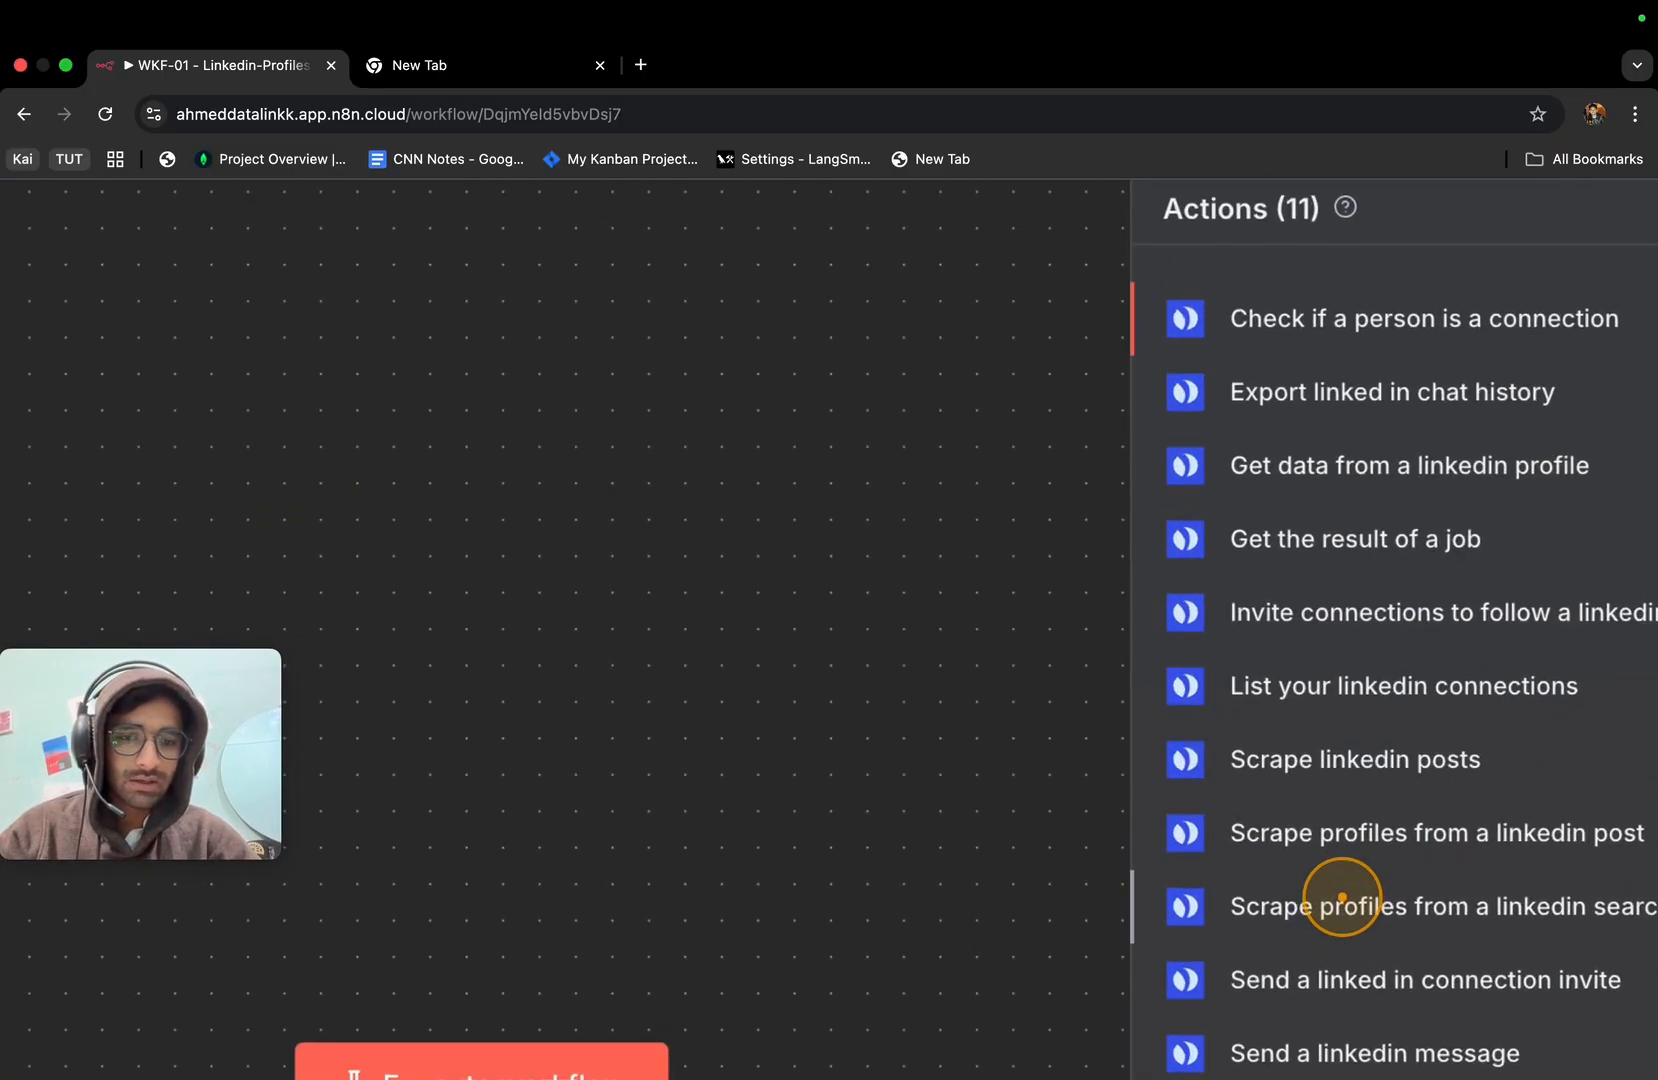
{"action": "scroll", "coordinate": [1404, 876], "scroll_direction": "right", "scroll_amount": 2}
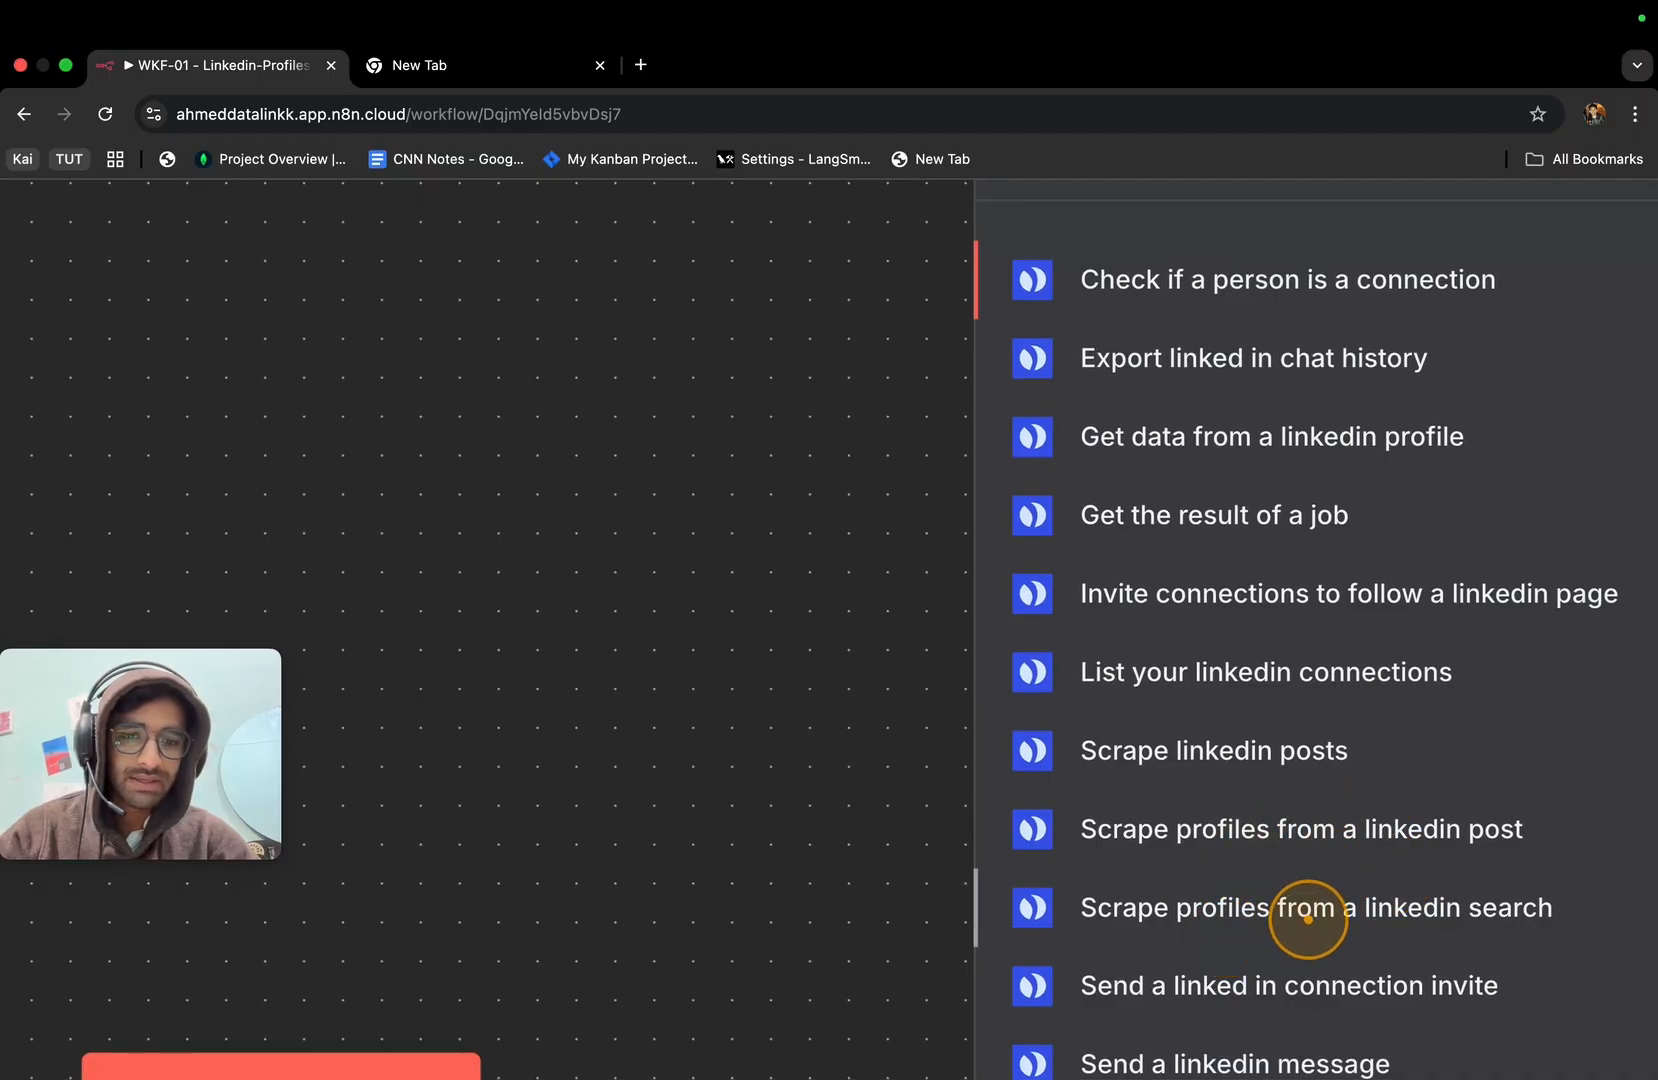
{"action": "left_click", "coordinate": [1308, 918]}
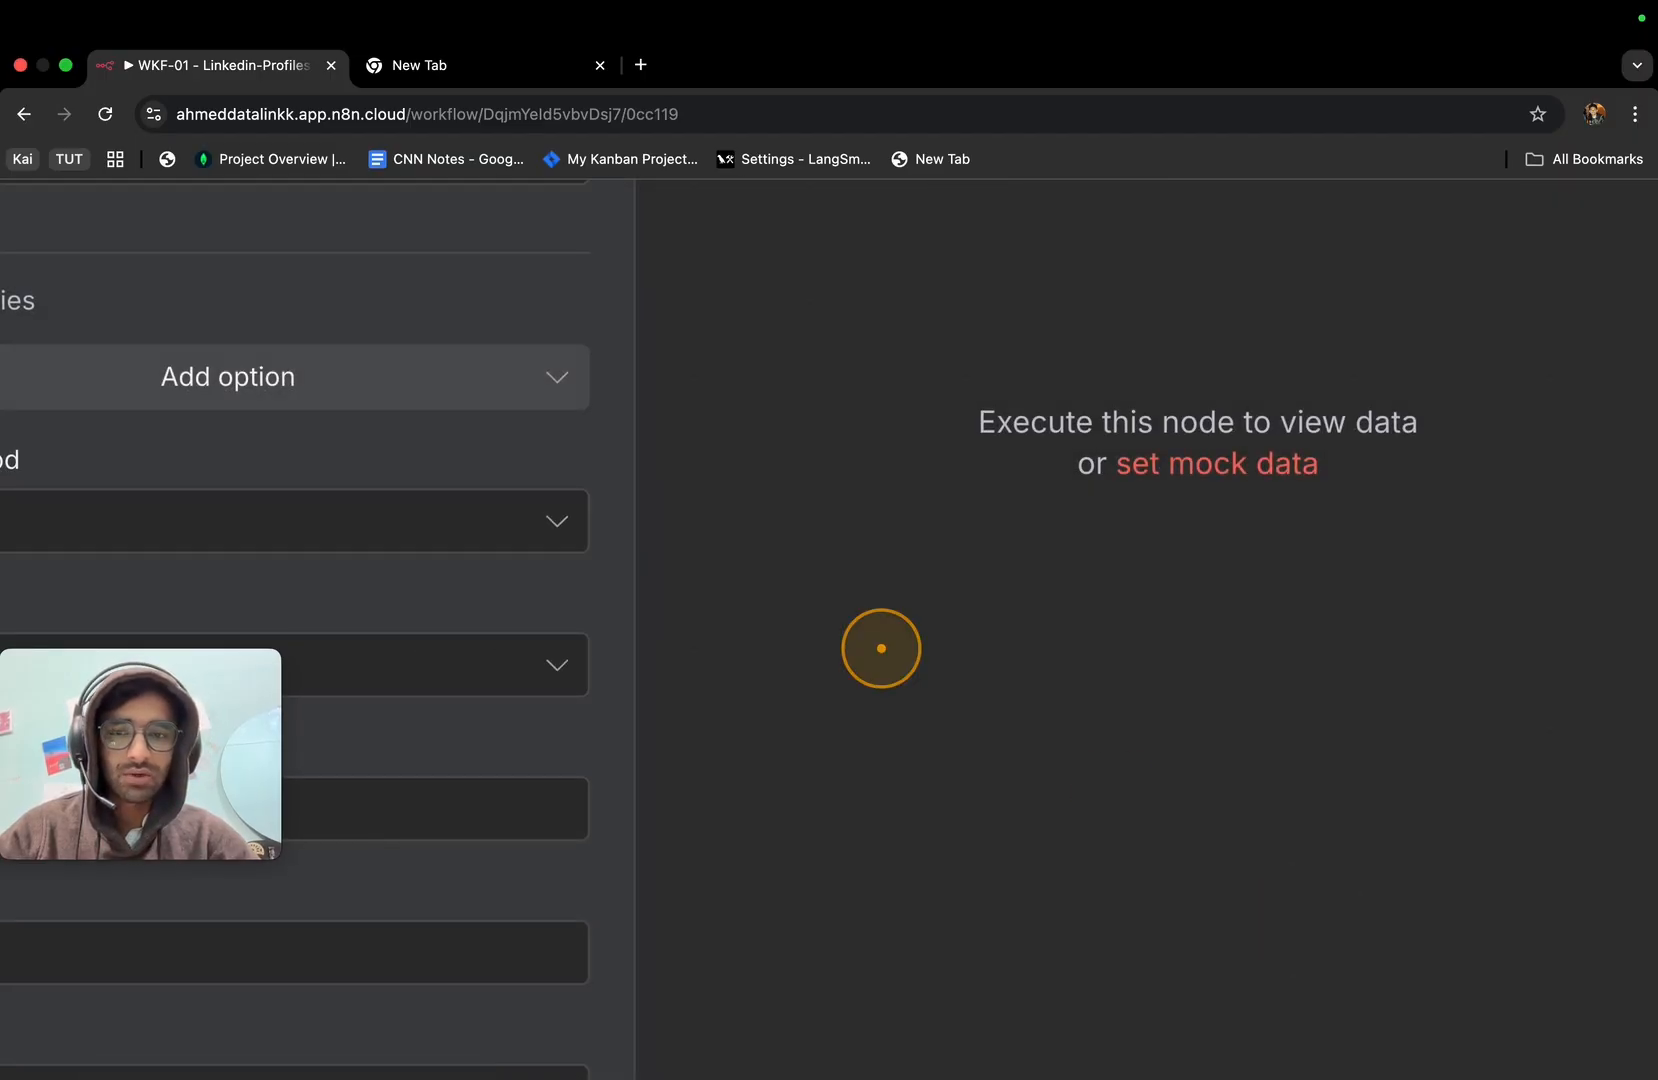
Review the scrape node's parameters and set its Search Method to Use Search URL.
{"action": "scroll", "coordinate": [881, 647], "scroll_direction": "down", "scroll_amount": 5}
{"action": "scroll", "coordinate": [884, 536], "scroll_direction": "down", "scroll_amount": 3}
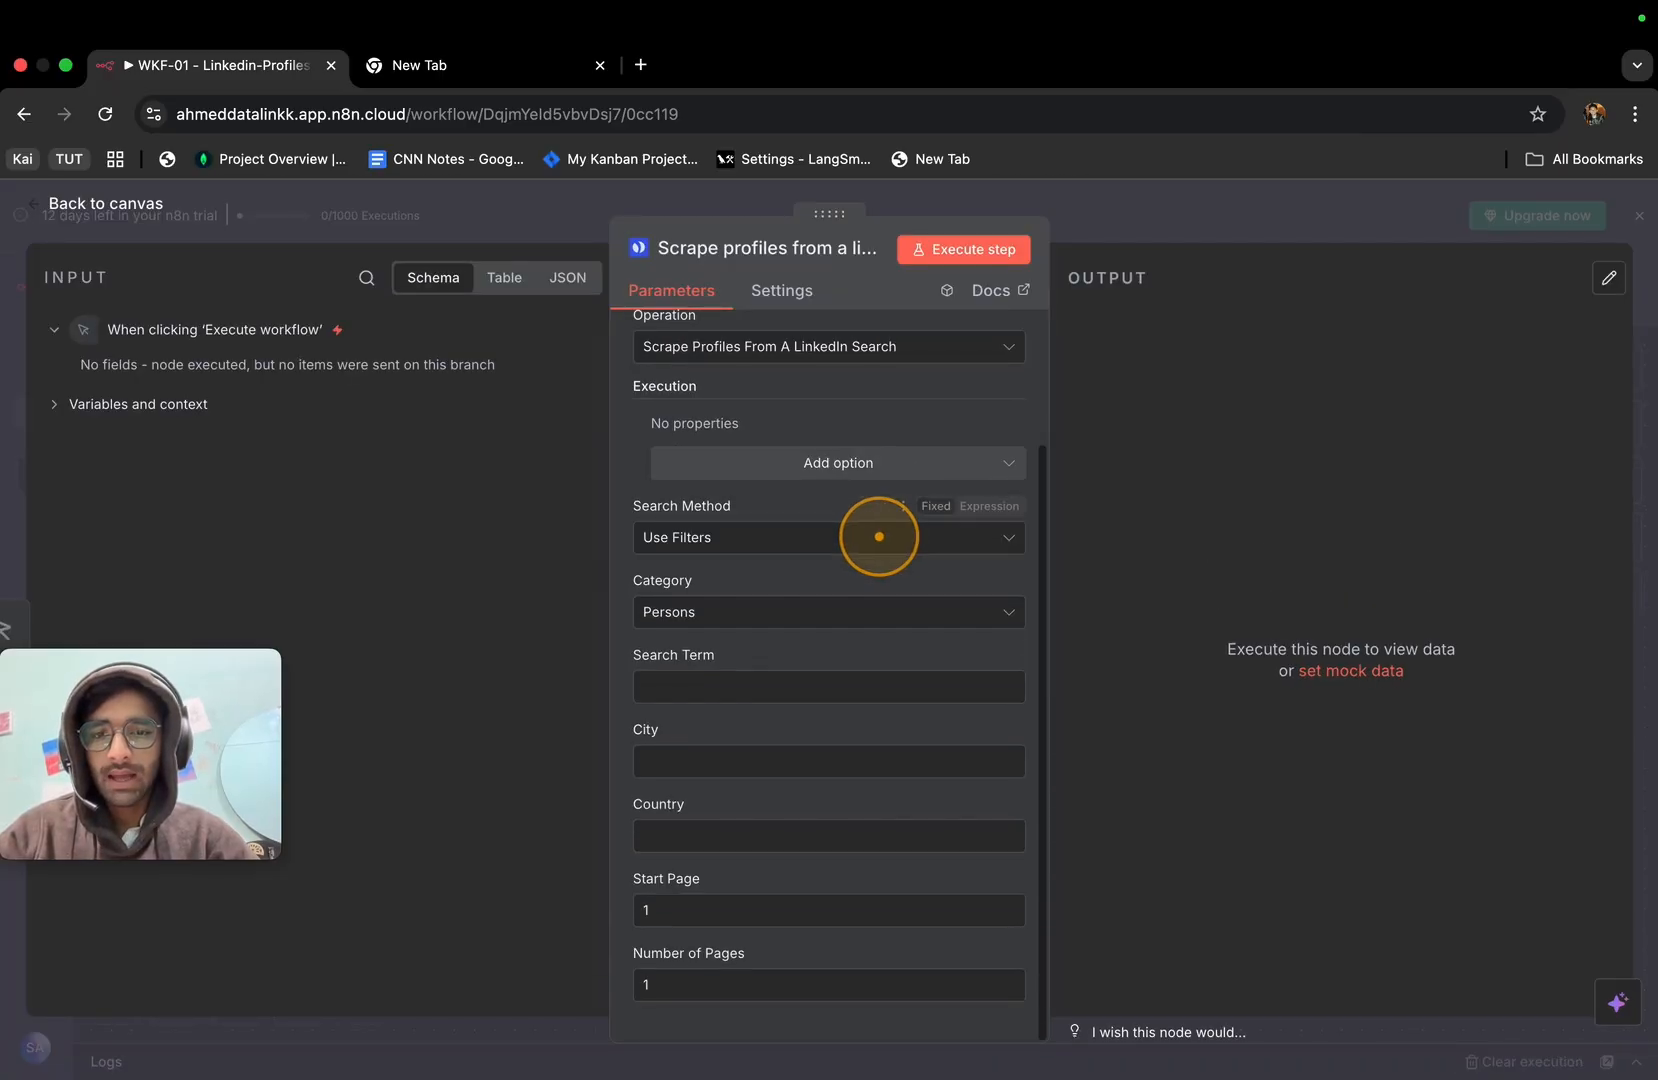
{"action": "scroll", "coordinate": [714, 533], "scroll_direction": "up", "scroll_amount": 5}
{"action": "scroll", "coordinate": [697, 539], "scroll_direction": "down", "scroll_amount": 2}
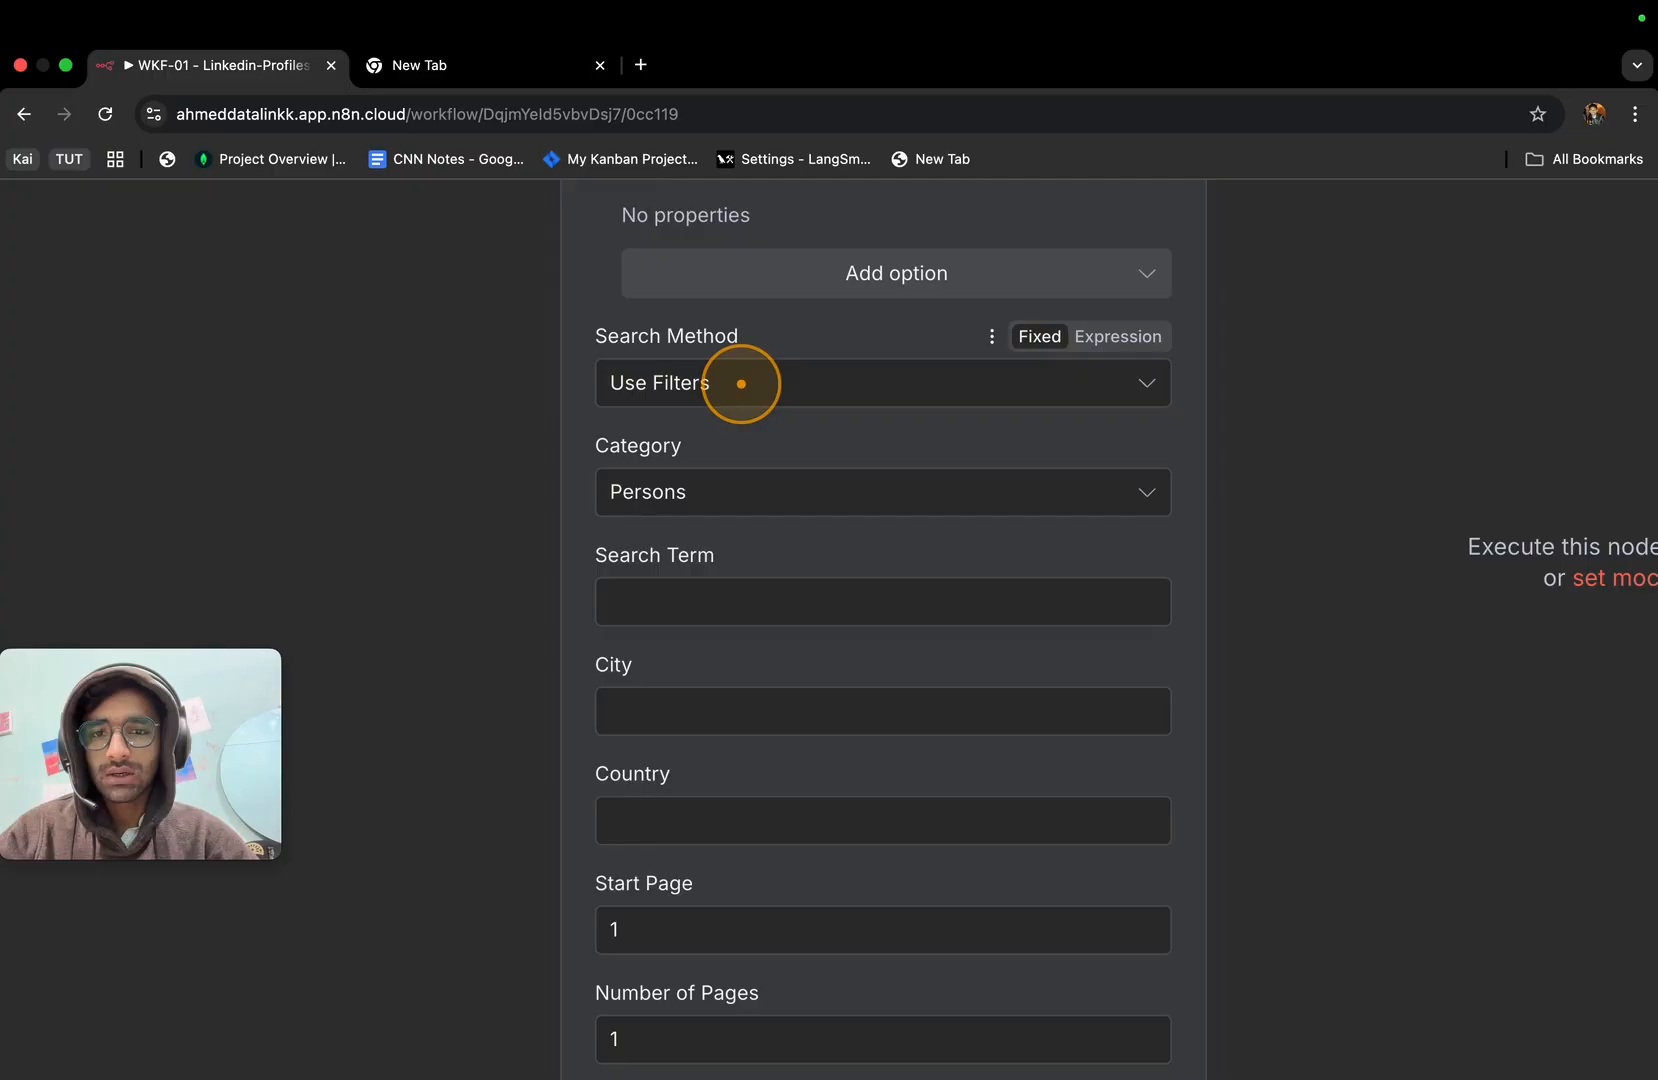
{"action": "left_click", "coordinate": [740, 383]}
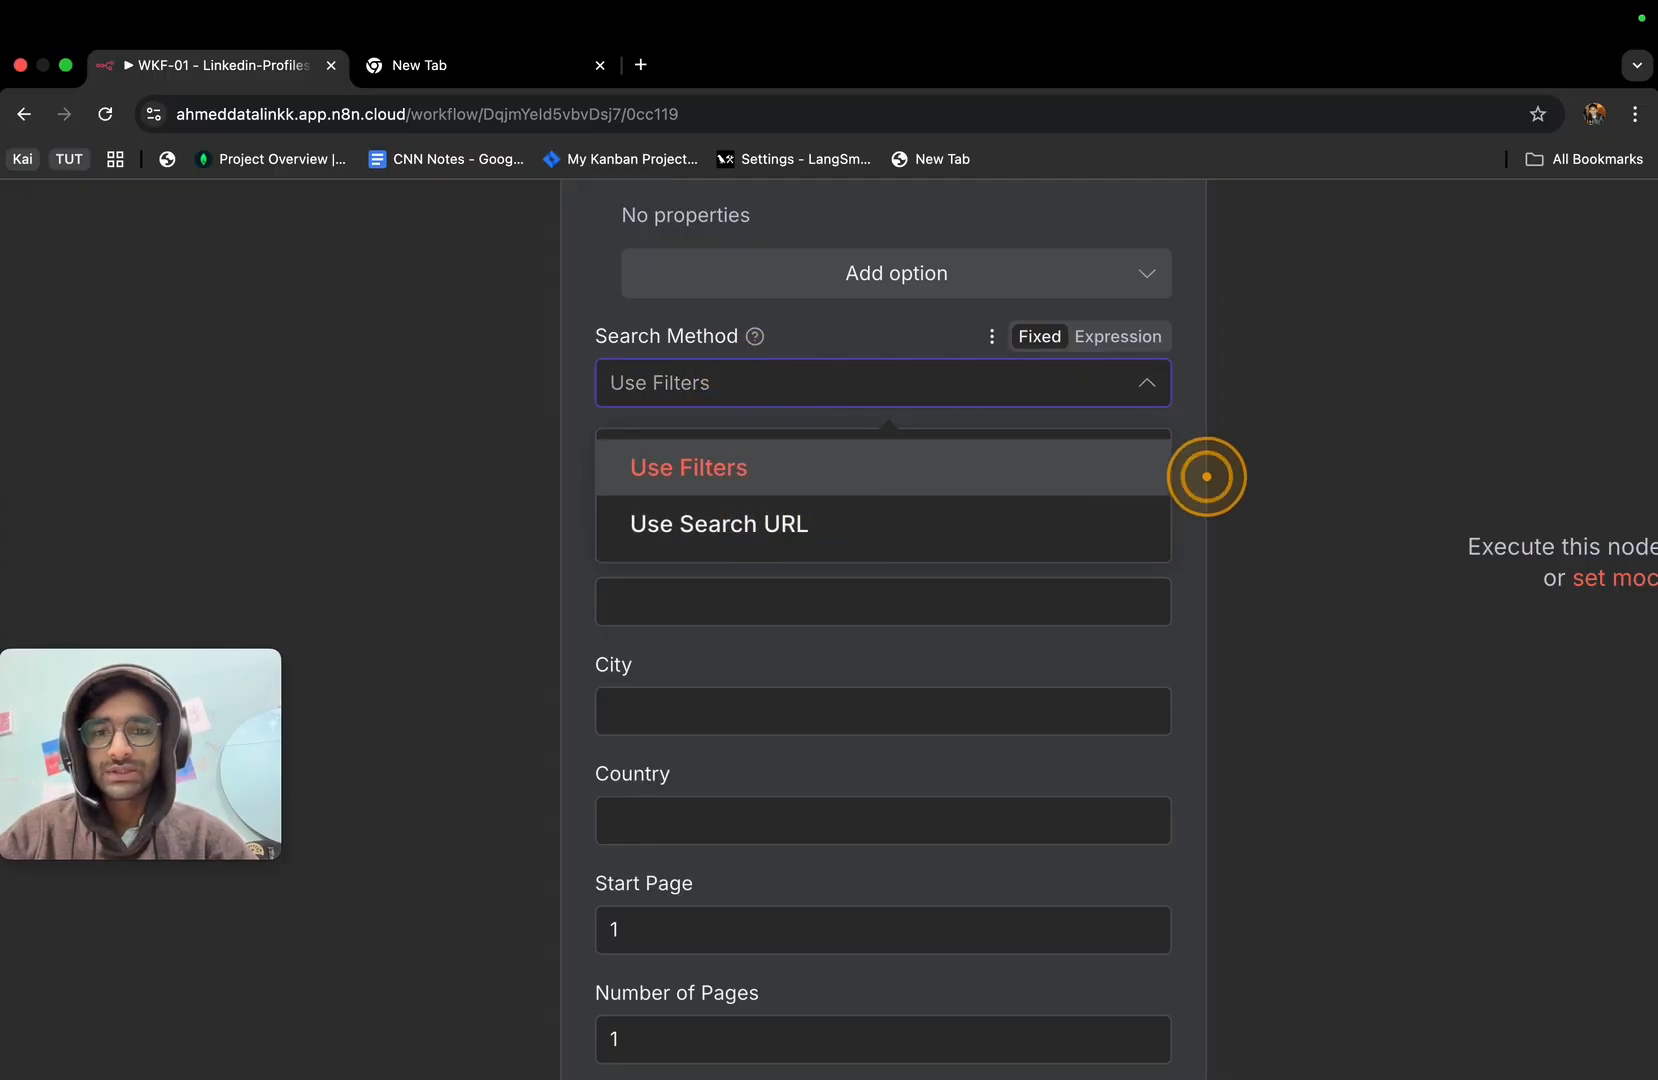
{"action": "left_click", "coordinate": [770, 523]}
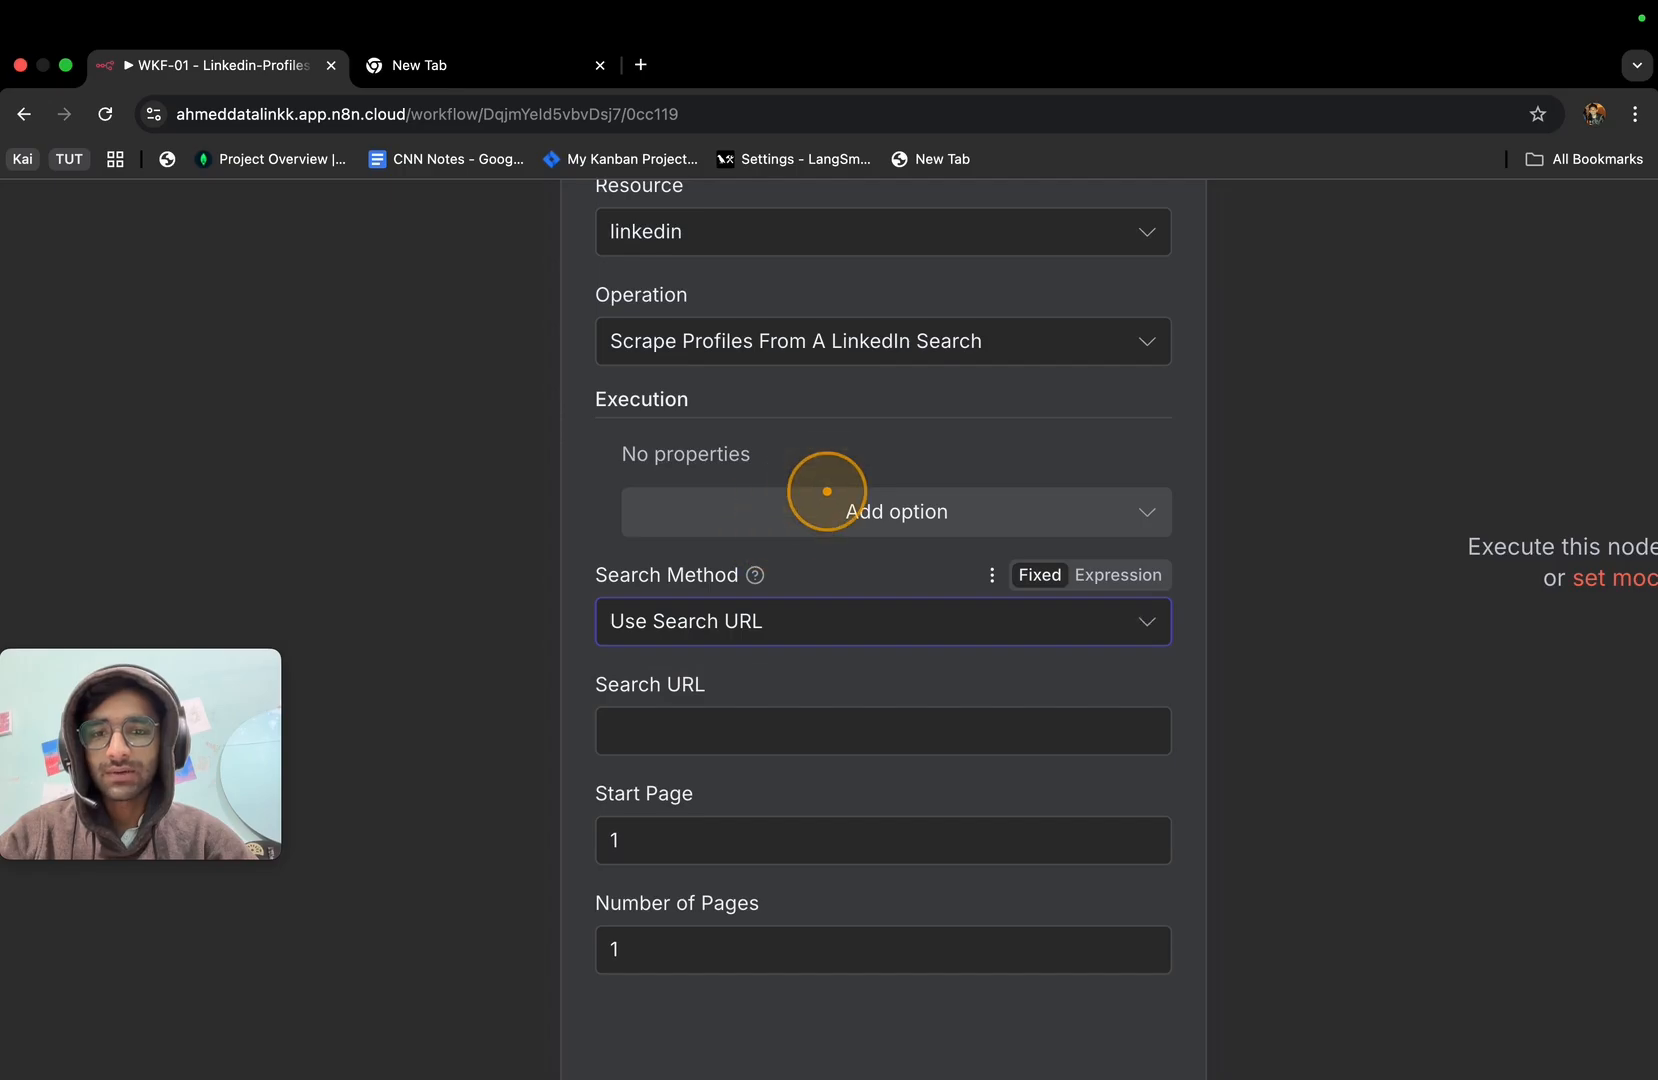
{"action": "left_click", "coordinate": [827, 491]}
{"action": "scroll", "coordinate": [751, 670], "scroll_direction": "down", "scroll_amount": 2}
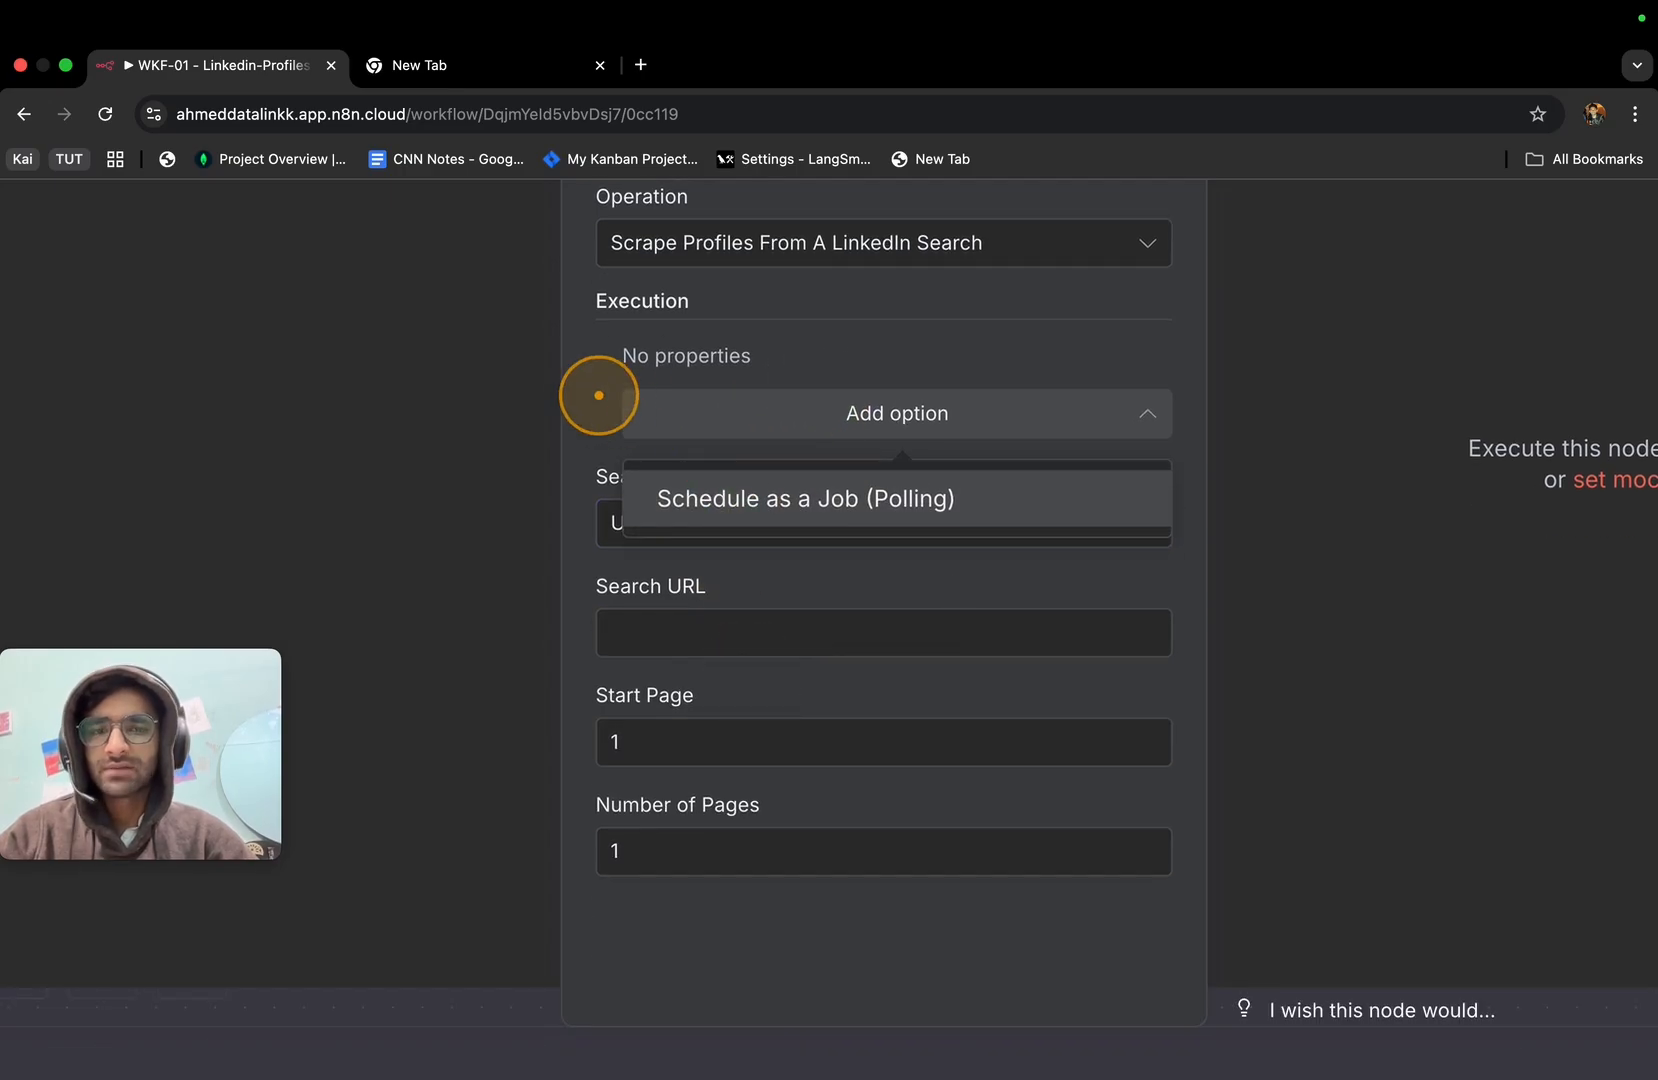
{"action": "left_click", "coordinate": [598, 395]}
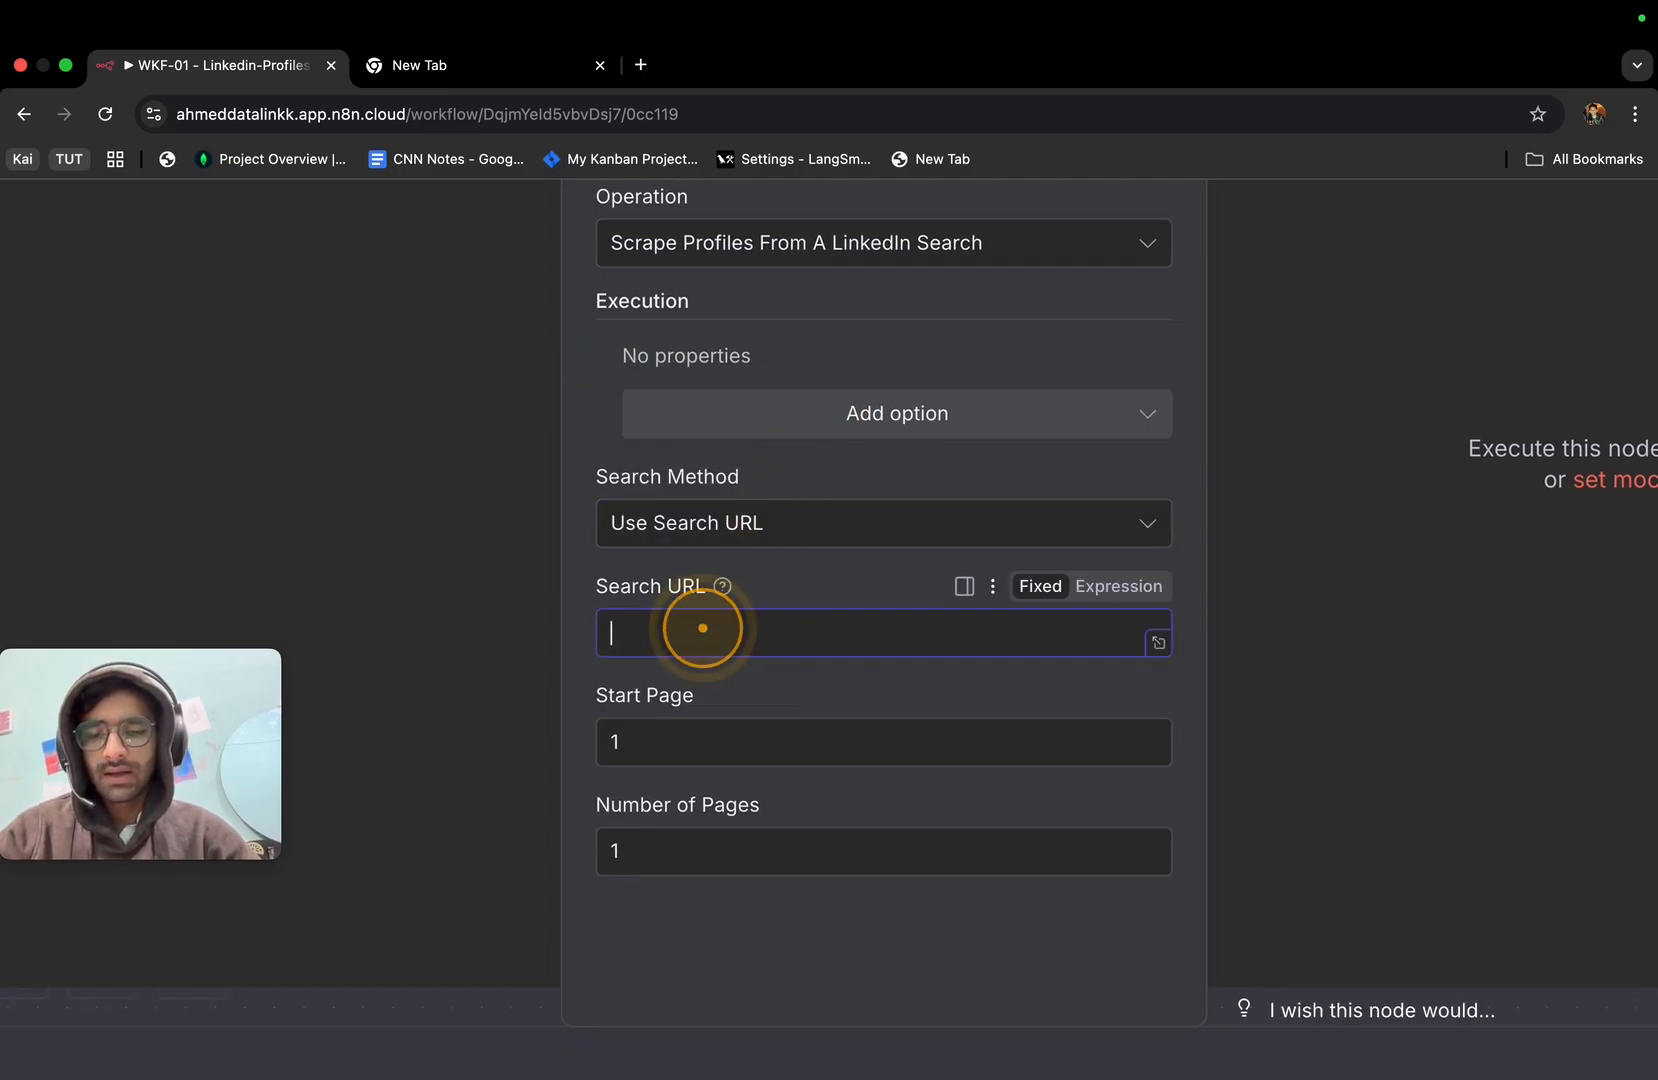
Paste the copied LinkedIn people-search link as the Search URL and compare it with the filtered results page's address.
{"action": "key", "text": "super+v"}
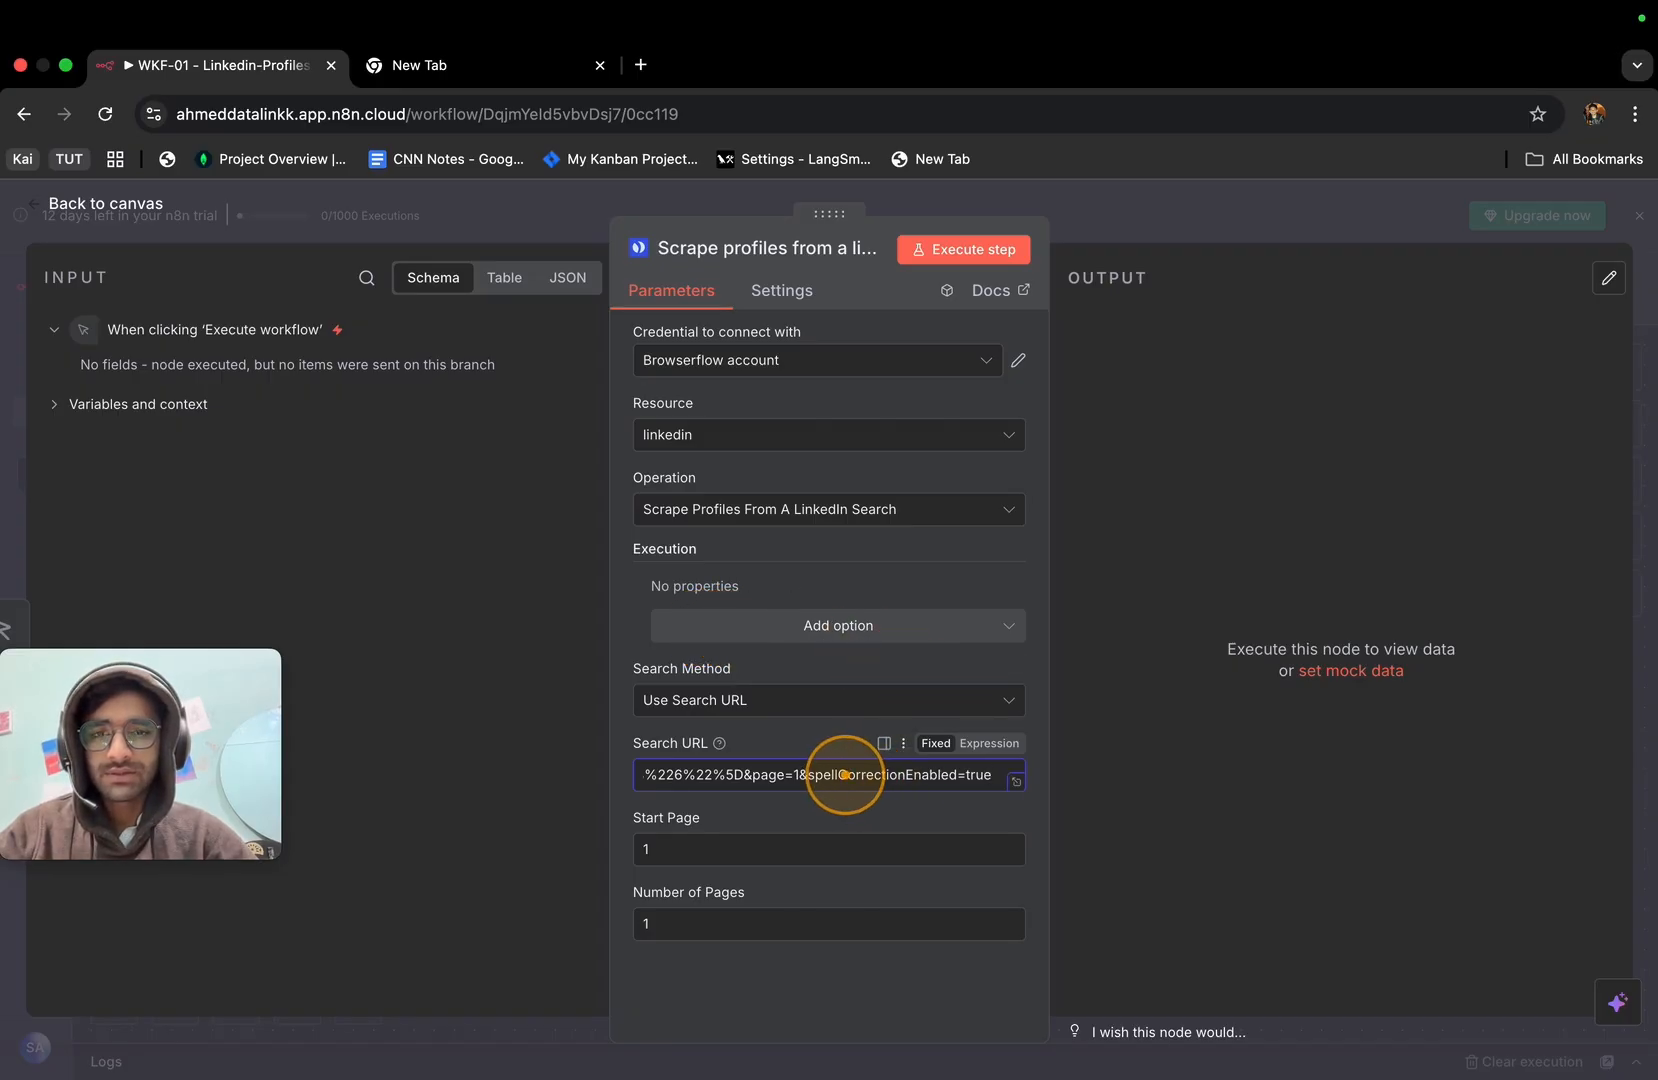
{"action": "key", "text": "ctrl+Left"}
{"action": "left_click", "coordinate": [747, 122]}
{"action": "left_click", "coordinate": [747, 122]}
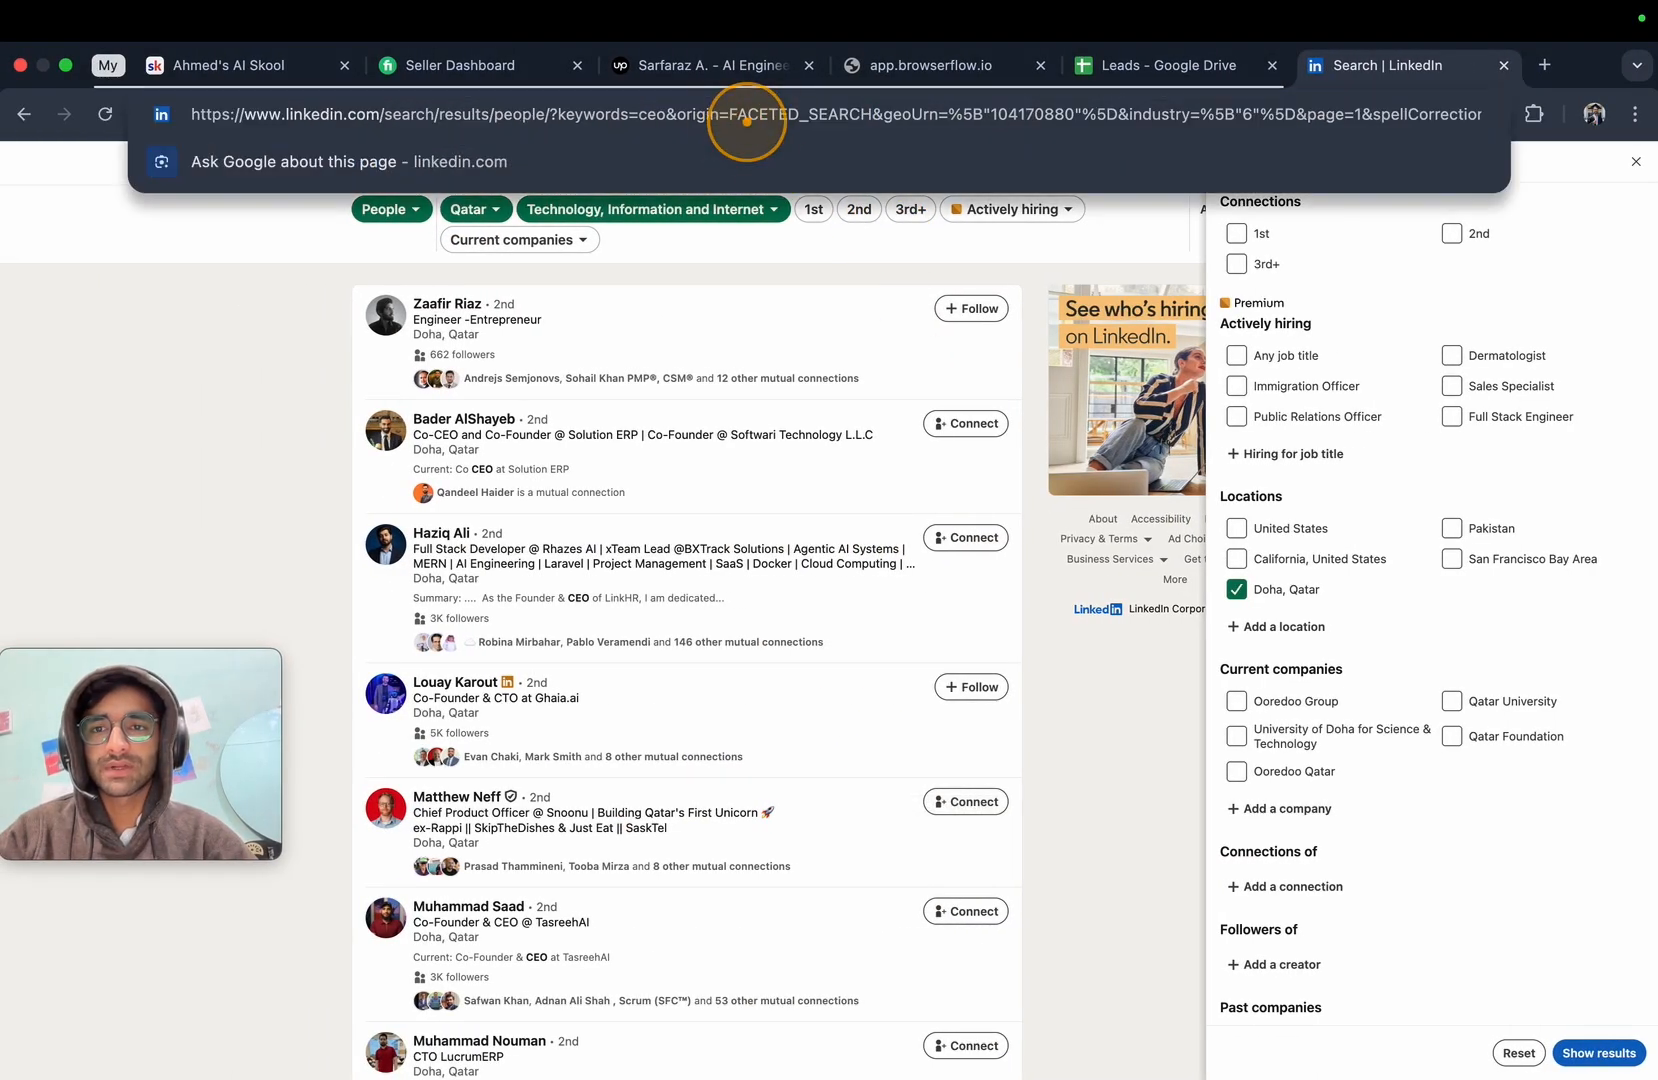
{"action": "left_click", "coordinate": [235, 356]}
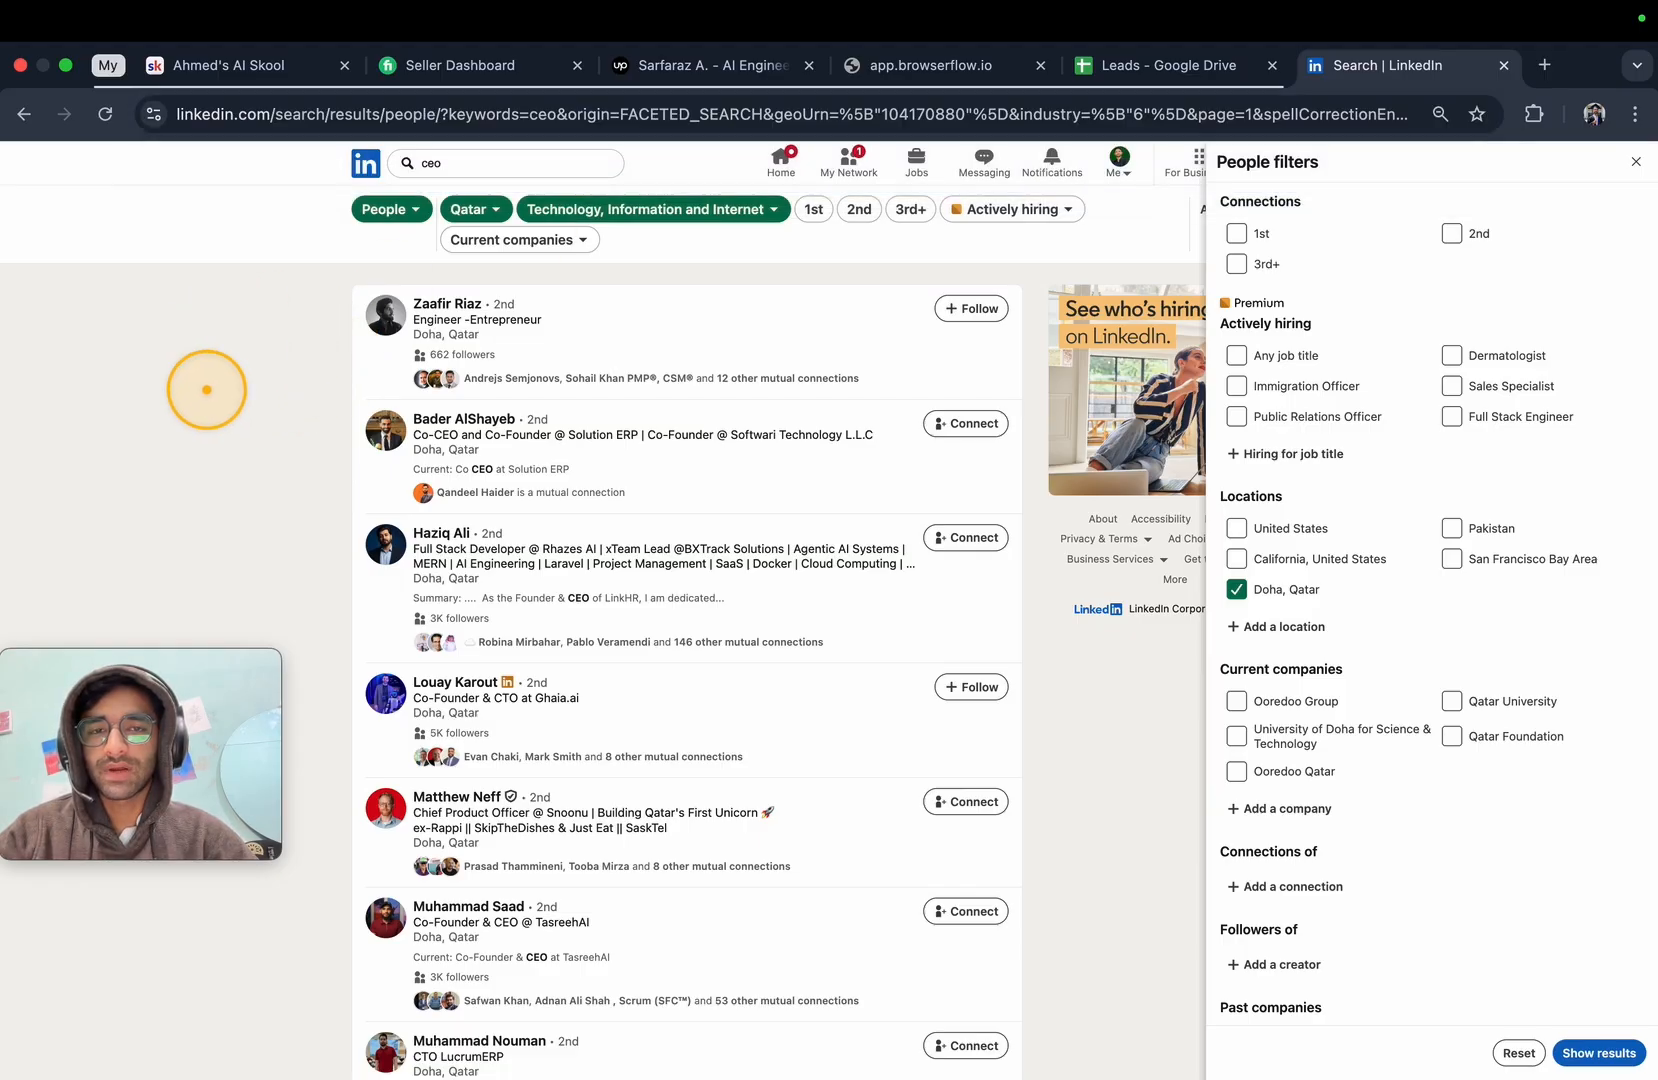
{"action": "key", "text": "ctrl+Right"}
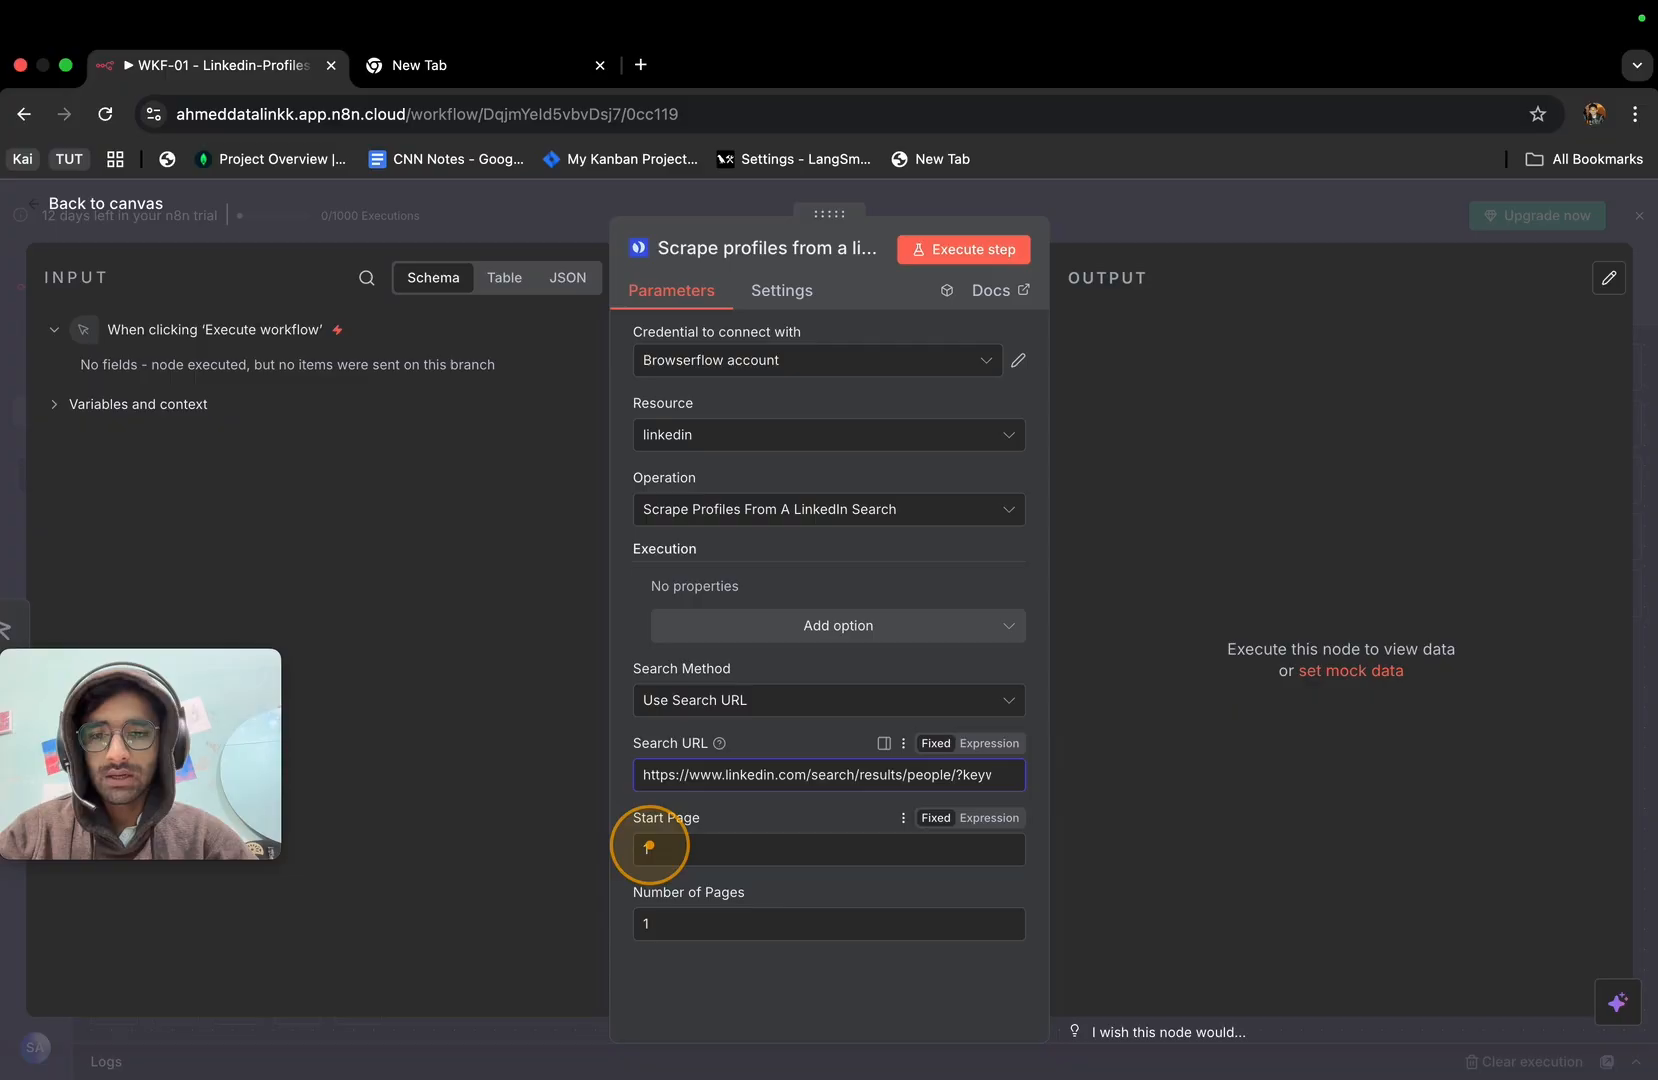
Set the scrape node's Start Page to 1 and Number of Pages to 2.
{"action": "left_click", "coordinate": [649, 846]}
{"action": "type", "text": "1"}
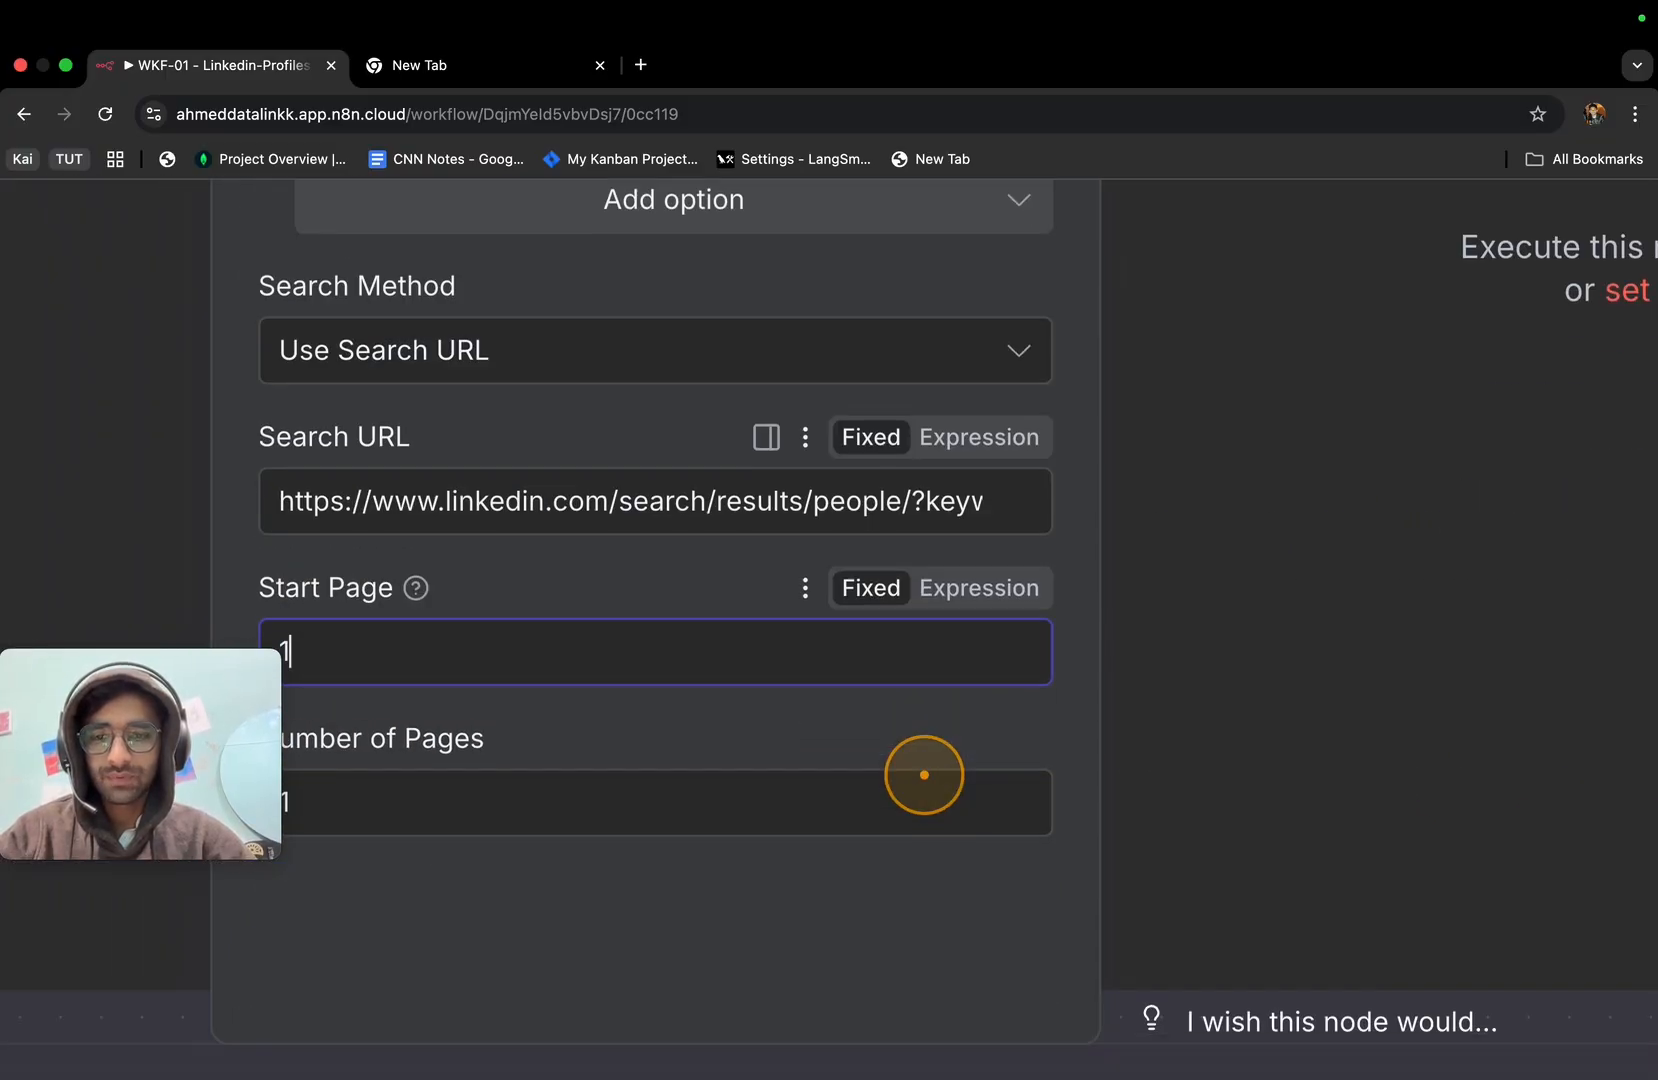
{"action": "scroll", "coordinate": [924, 775], "scroll_direction": "down", "scroll_amount": 1}
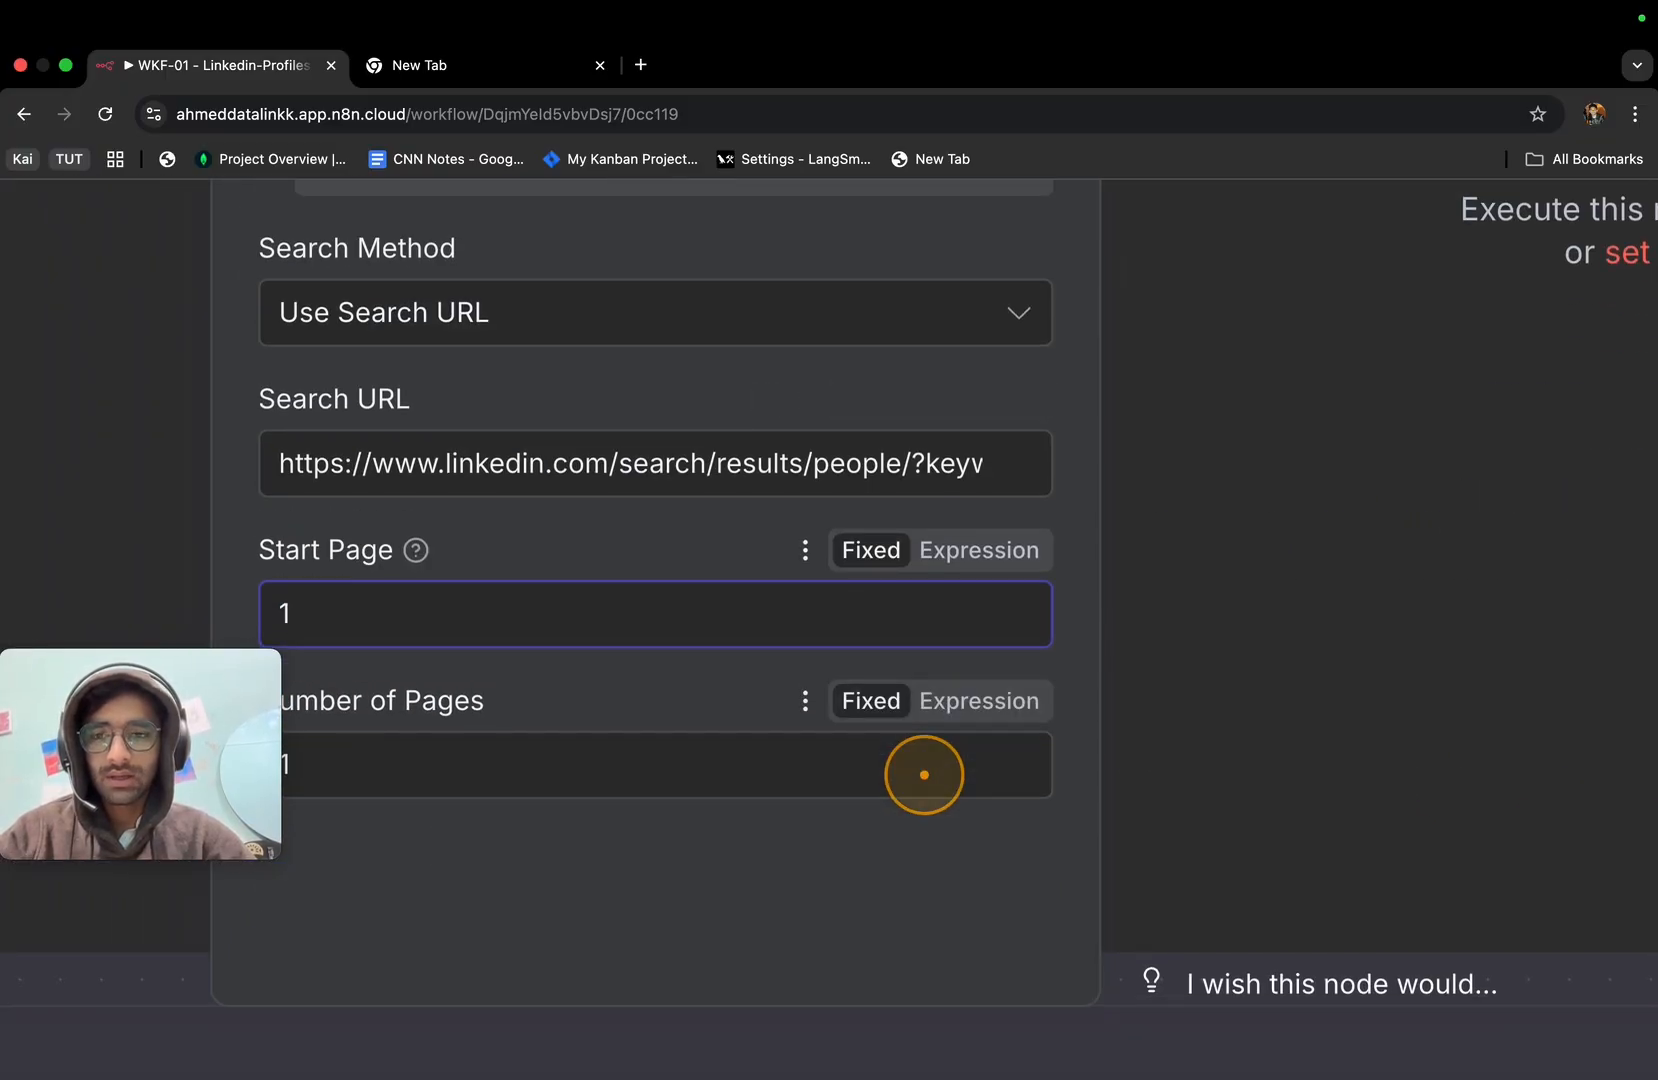
{"action": "left_click", "coordinate": [478, 765]}
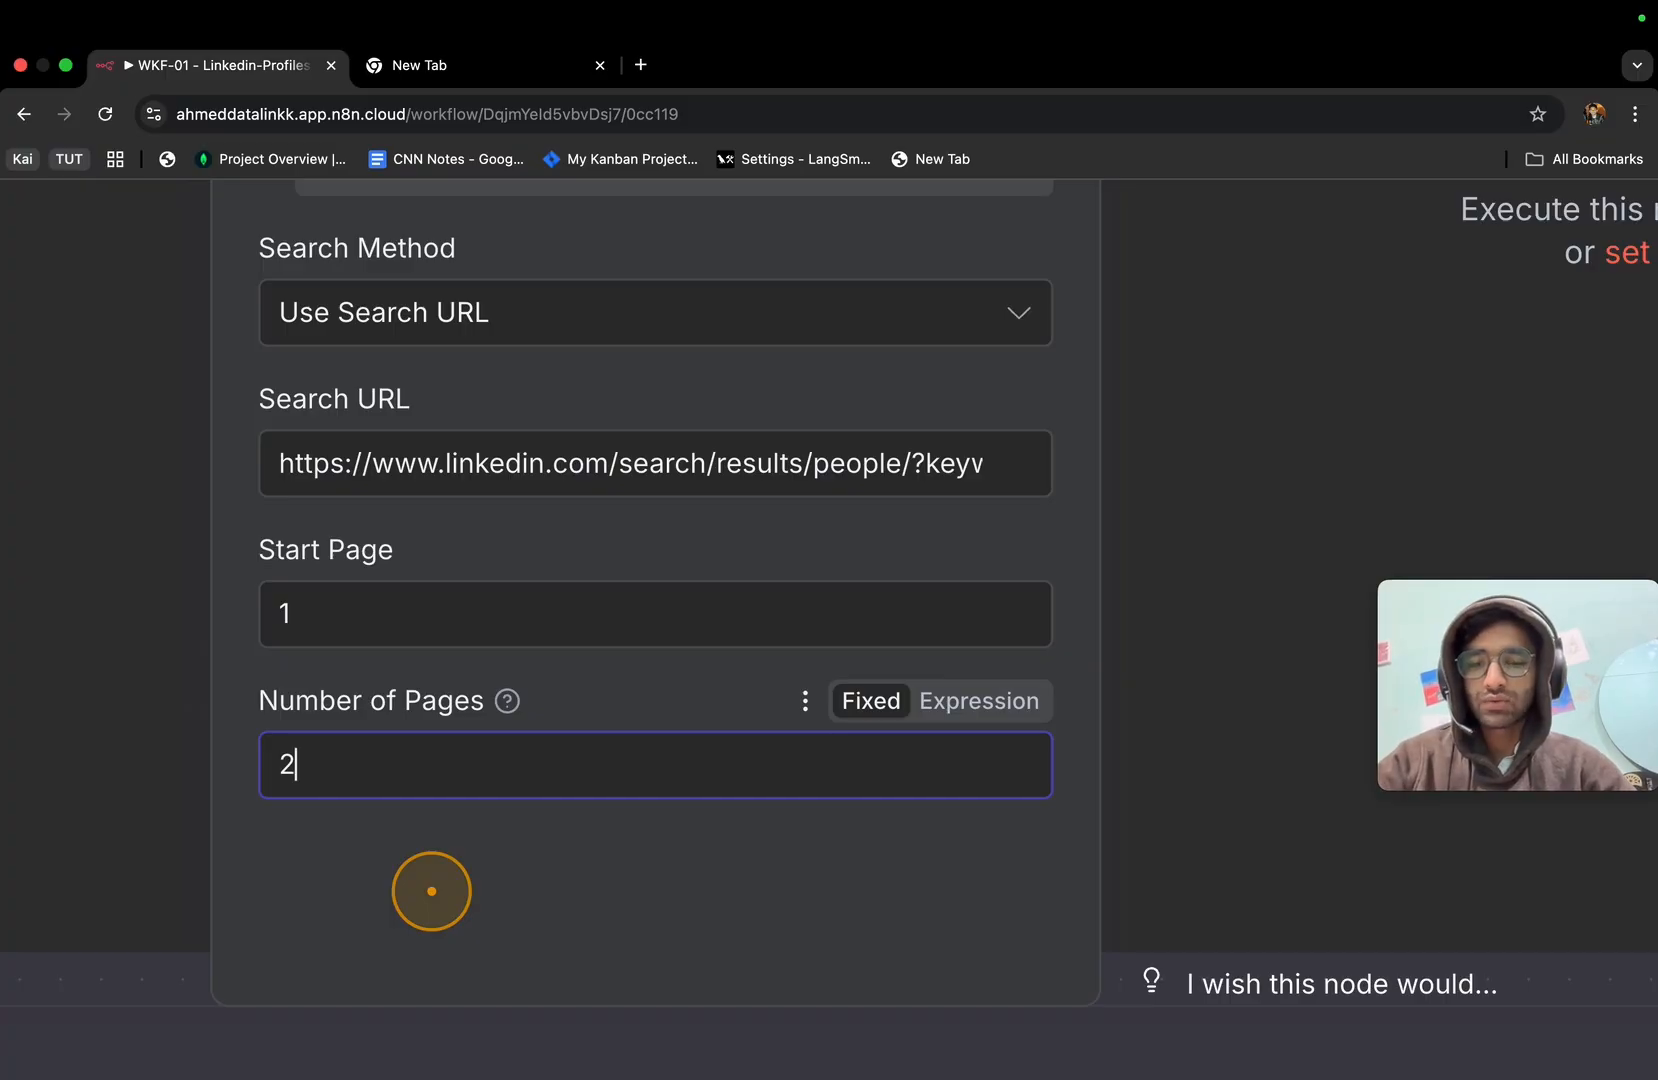
{"action": "scroll", "coordinate": [34, 456], "scroll_direction": "down", "scroll_amount": 5}
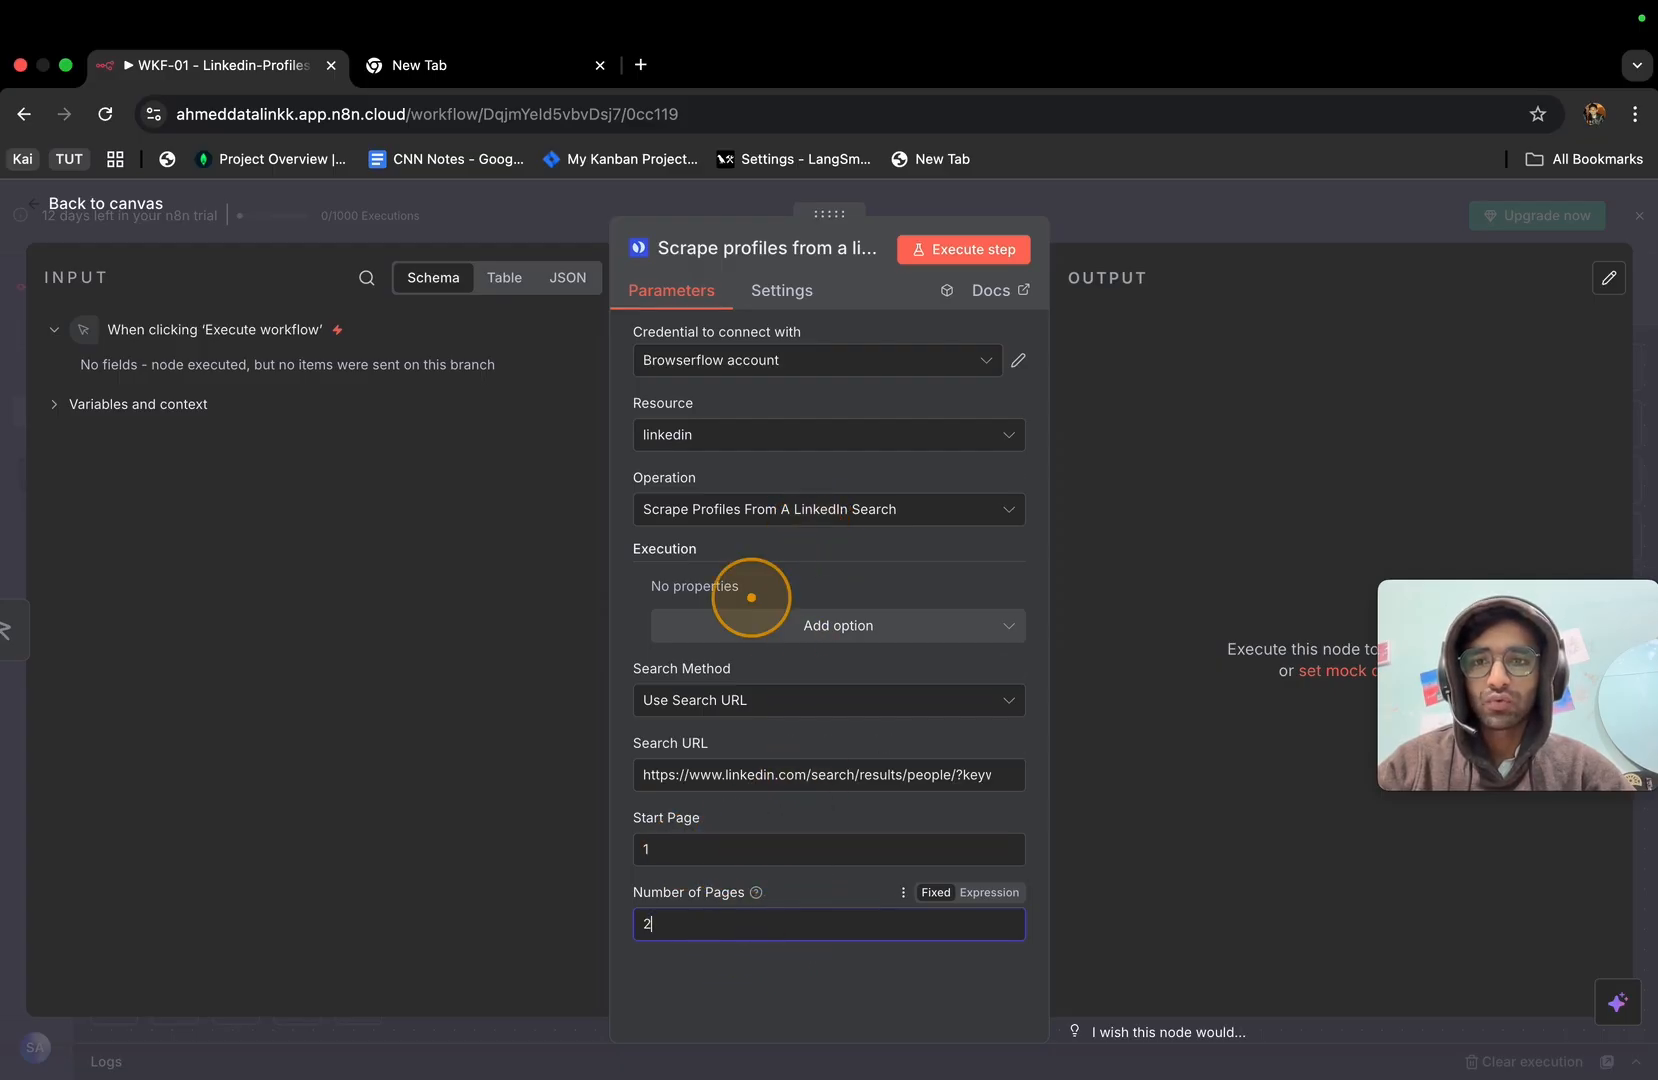
Switch to the LinkedIn search, look through the page 1 profiles down to the page numbers, and open page 2.
{"action": "key", "text": "ctrl+Left"}
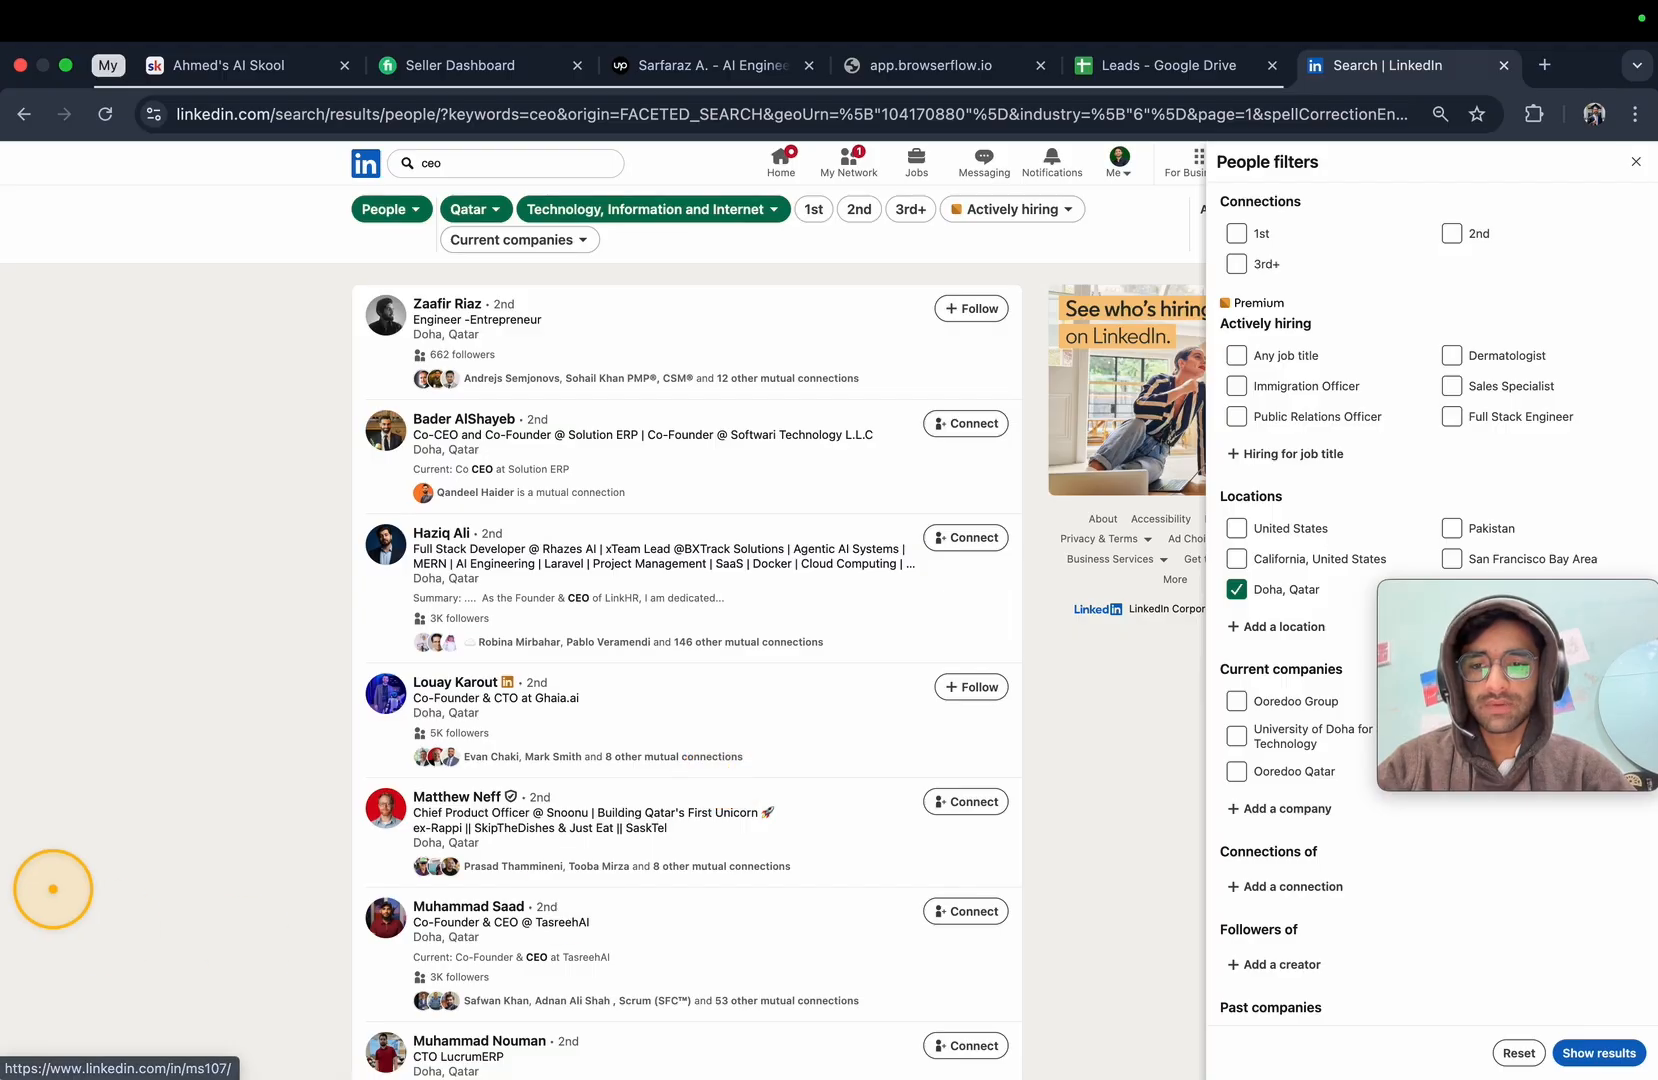
{"action": "scroll", "coordinate": [52, 888], "scroll_direction": "down", "scroll_amount": 5}
{"action": "scroll", "coordinate": [238, 872], "scroll_direction": "up", "scroll_amount": 4}
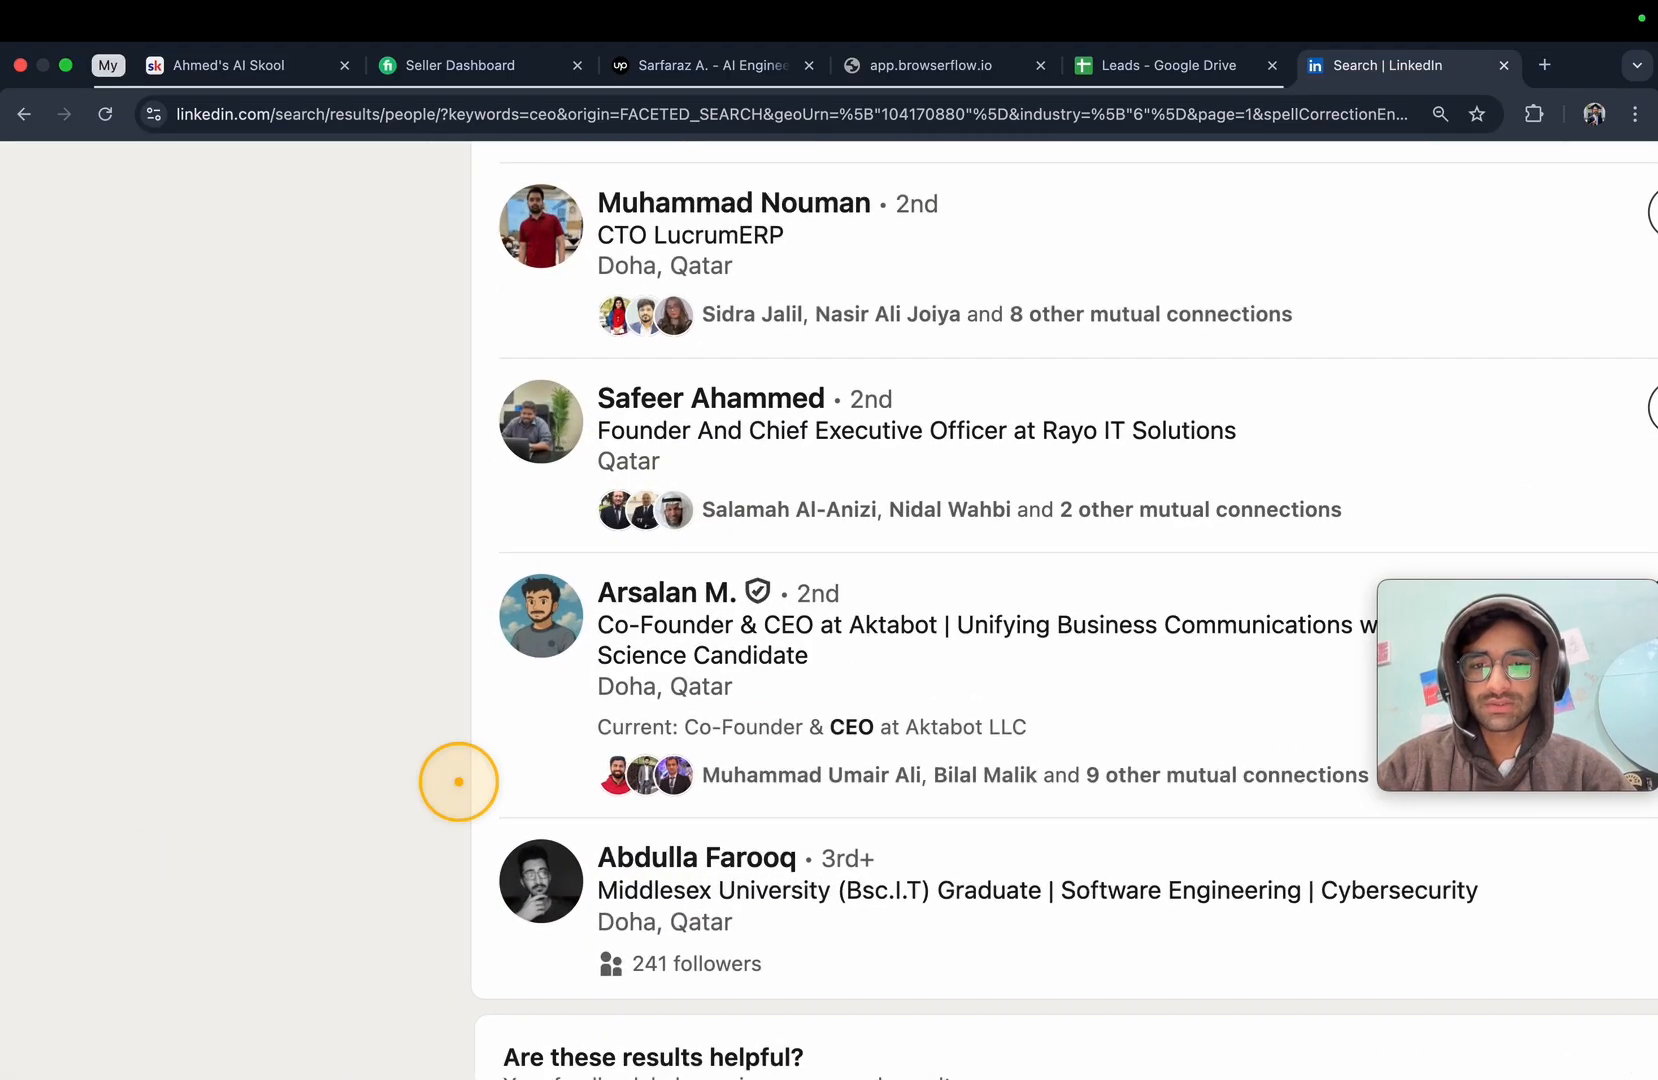
{"action": "scroll", "coordinate": [916, 615], "scroll_direction": "down", "scroll_amount": 2}
{"action": "scroll", "coordinate": [916, 615], "scroll_direction": "right", "scroll_amount": 4}
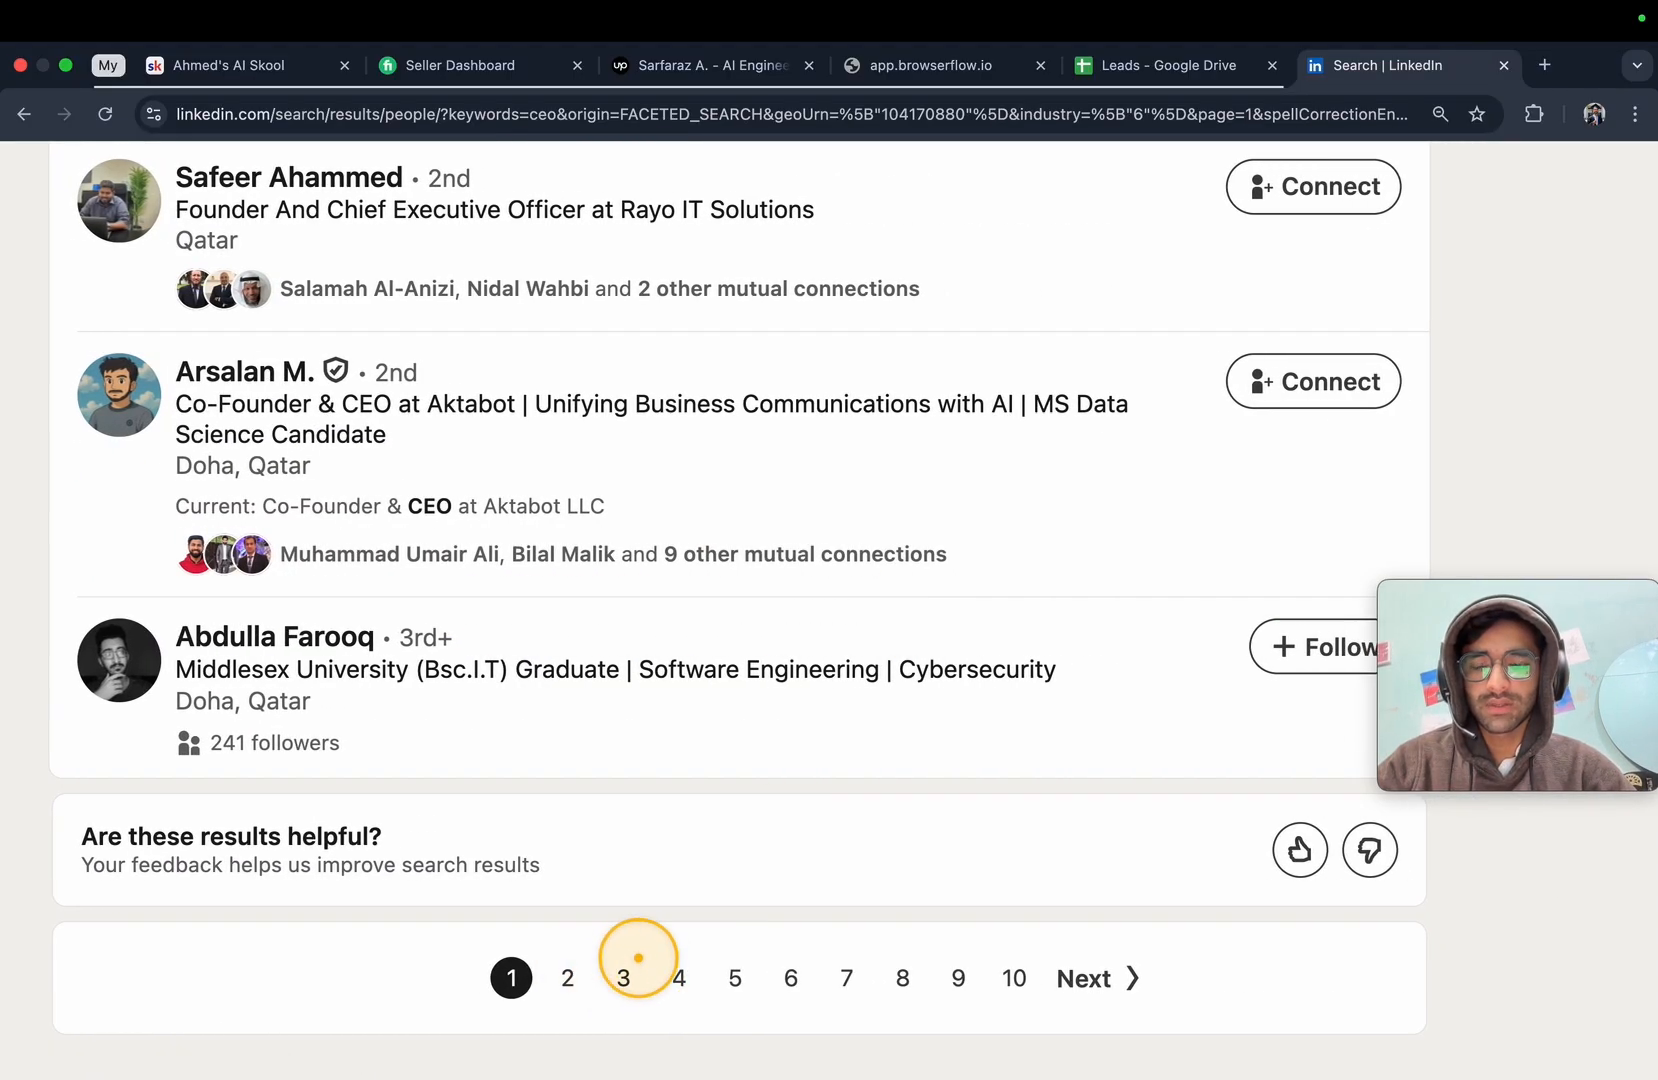
{"action": "scroll", "coordinate": [759, 846], "scroll_direction": "down", "scroll_amount": 5}
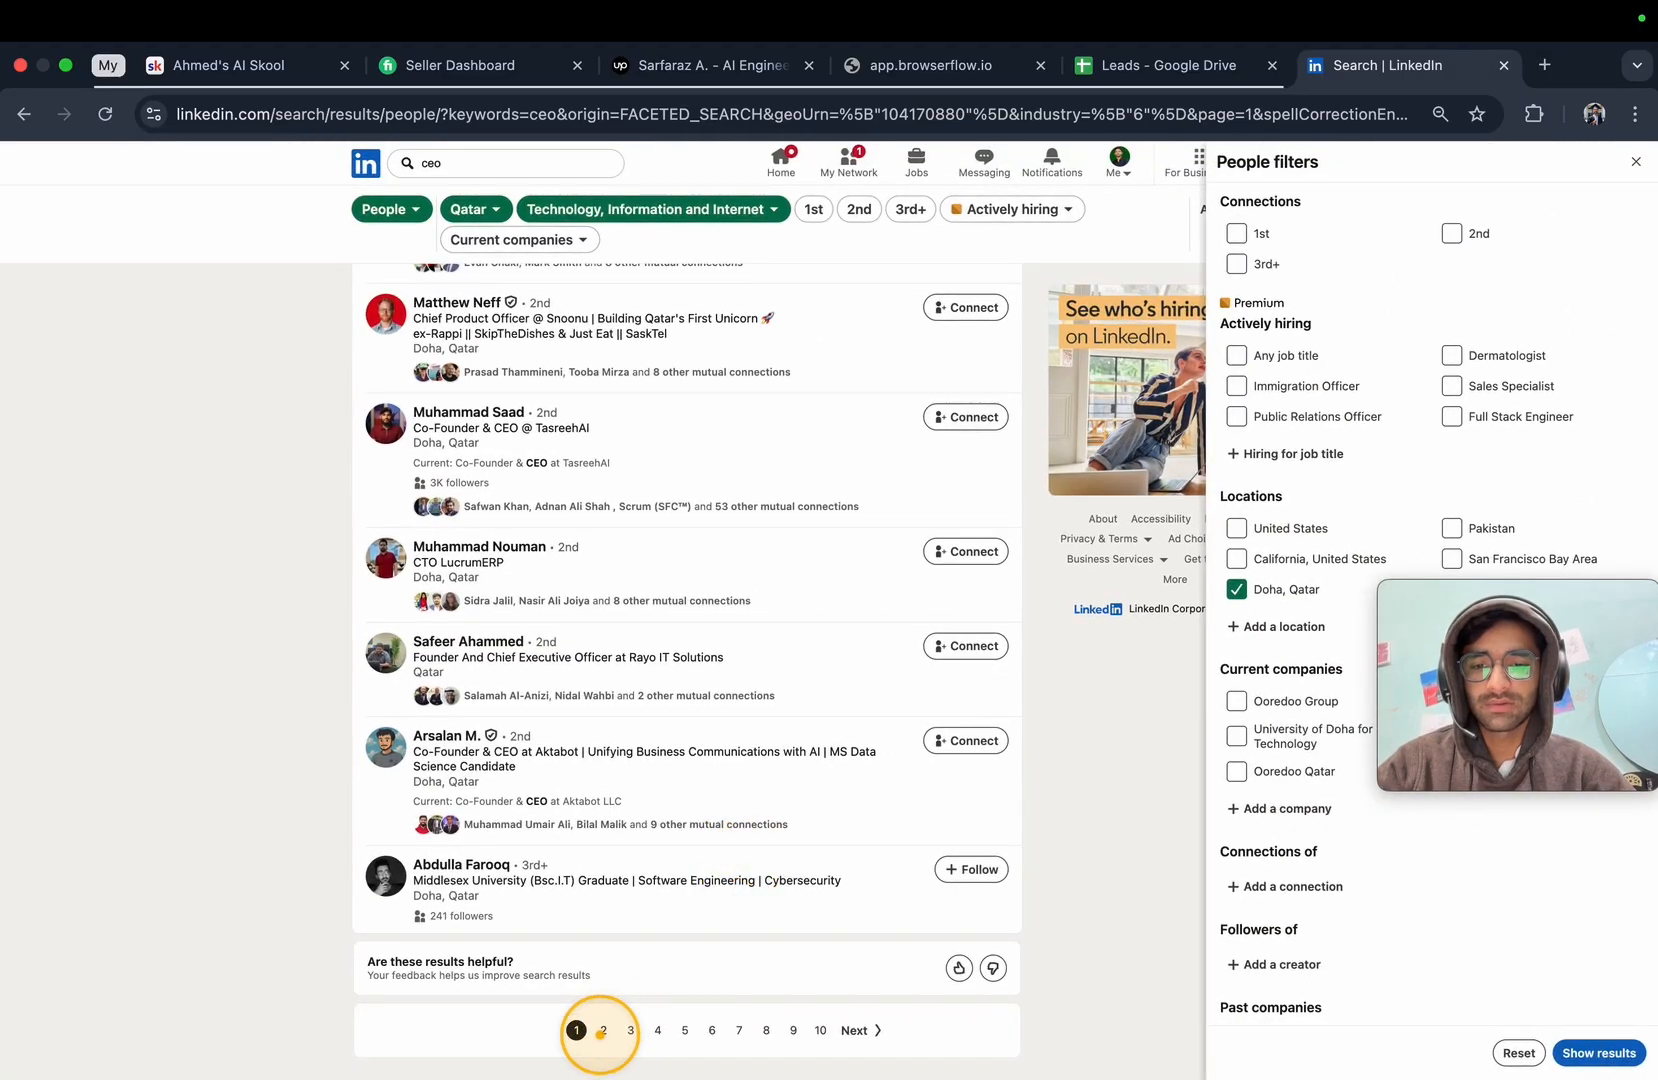
{"action": "left_click", "coordinate": [602, 1031]}
Return to the n8n workflow, close the node's settings, and move the scrape node farther from the trigger.
{"action": "key", "text": "ctrl+Right"}
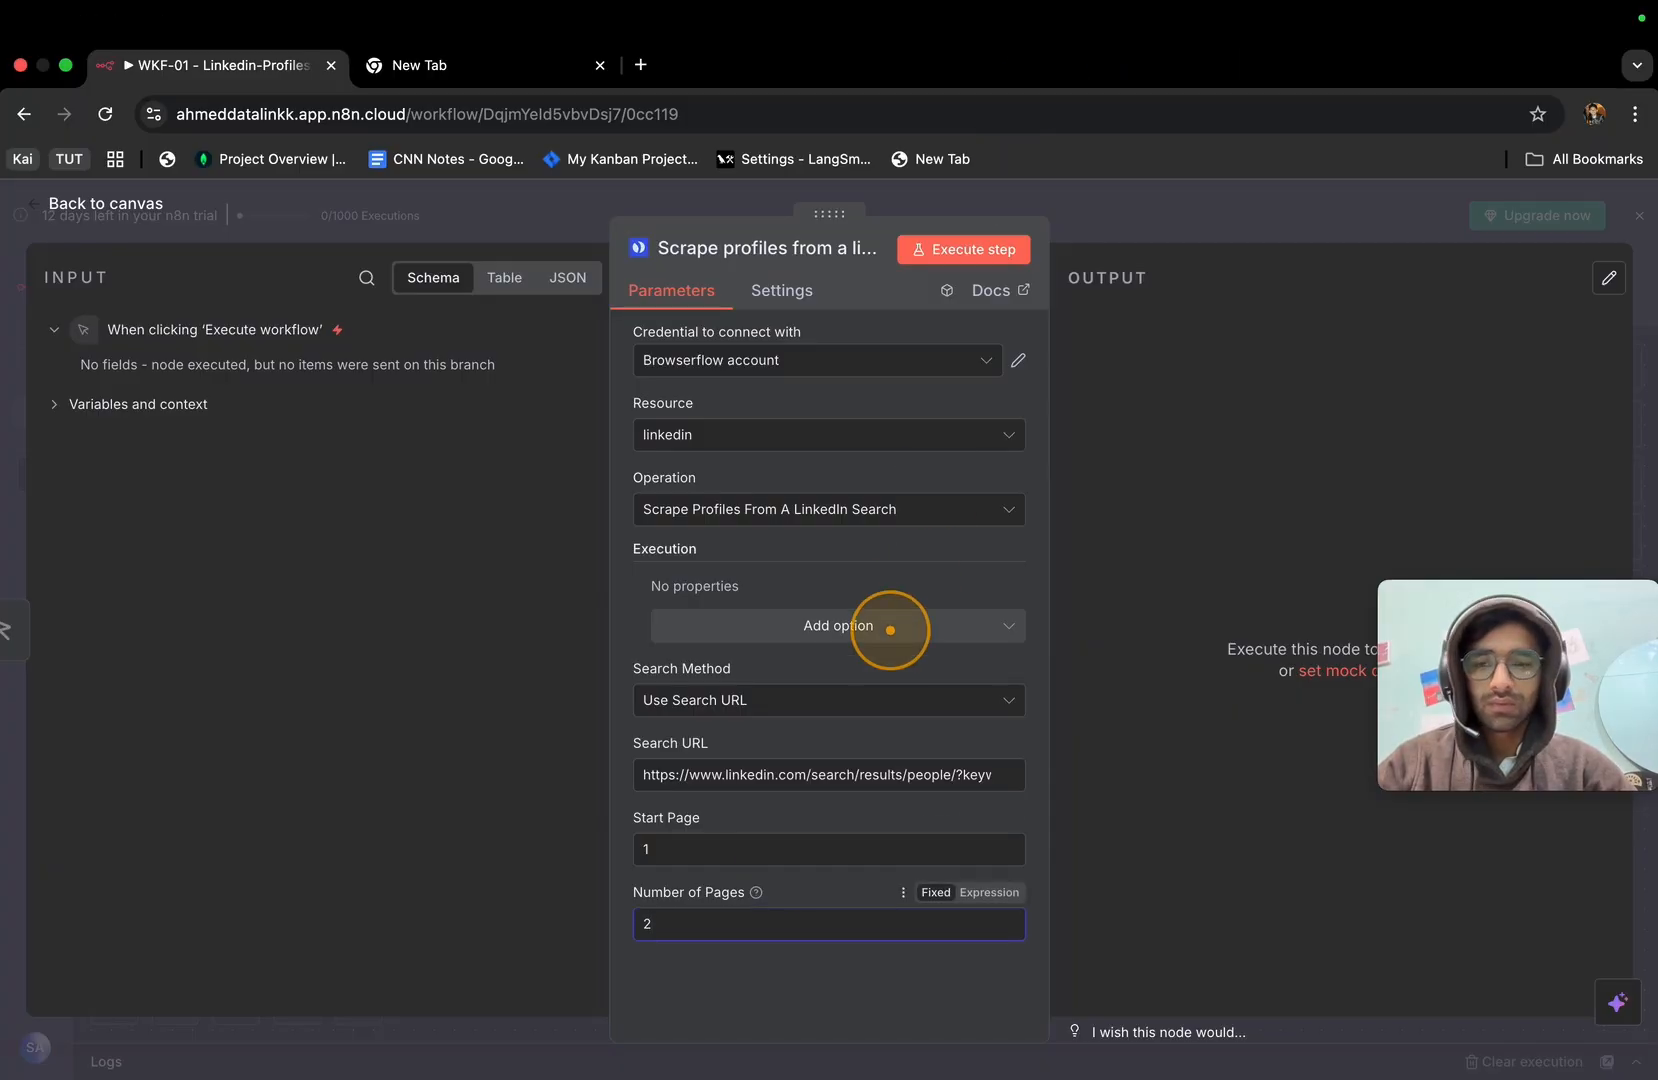
{"action": "left_click", "coordinate": [5, 547]}
{"action": "scroll", "coordinate": [903, 548], "scroll_direction": "down", "scroll_amount": 2}
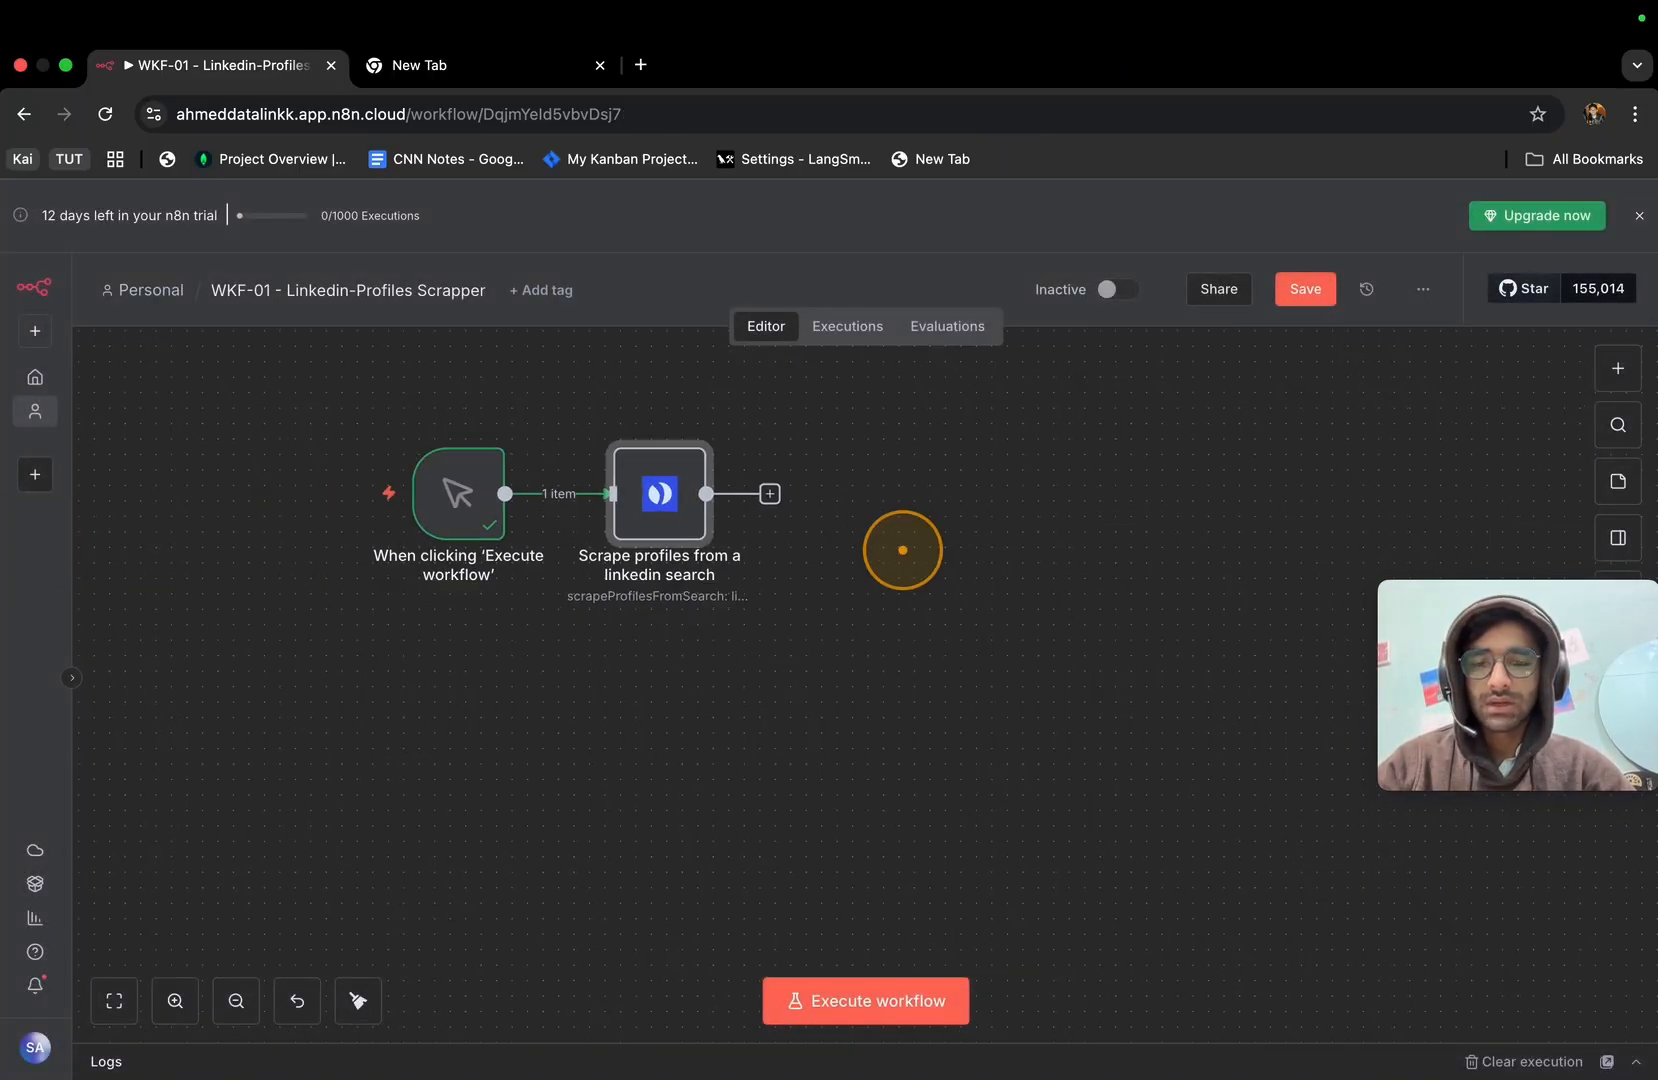
{"action": "left_click_drag", "start_coordinate": [666, 492], "coordinate": [812, 484]}
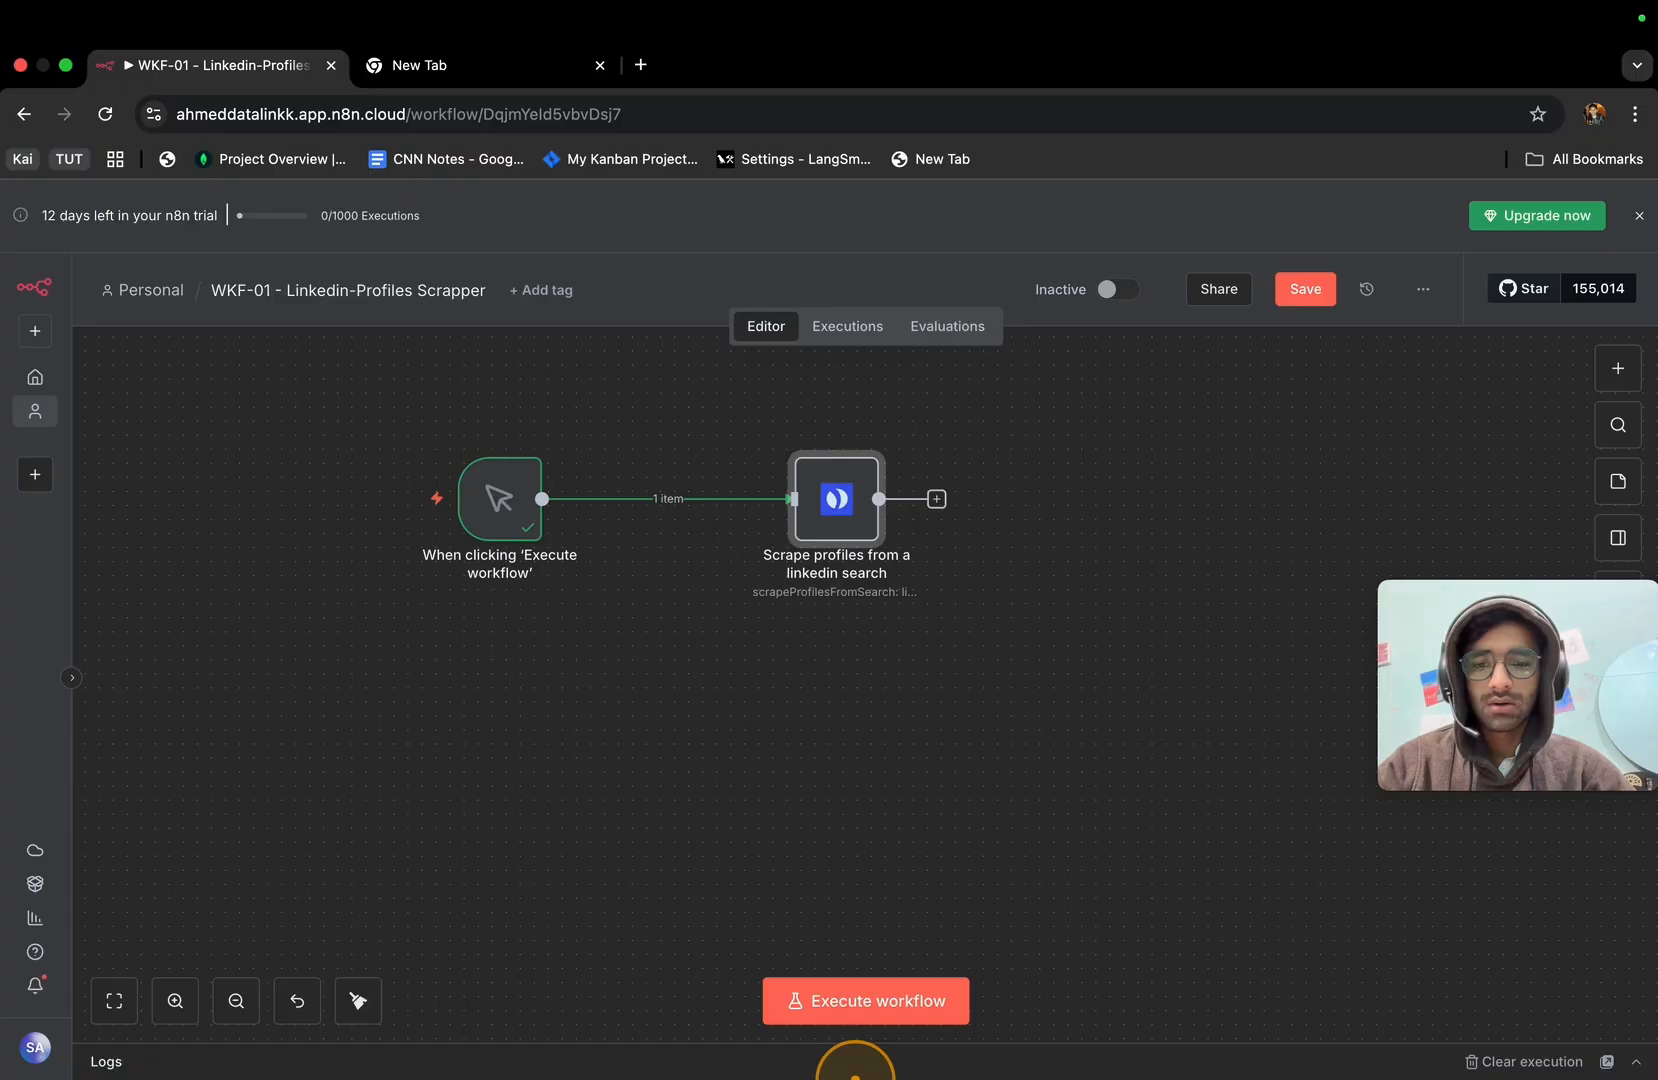
Execute the workflow and save it while it runs.
{"action": "left_click", "coordinate": [849, 1001]}
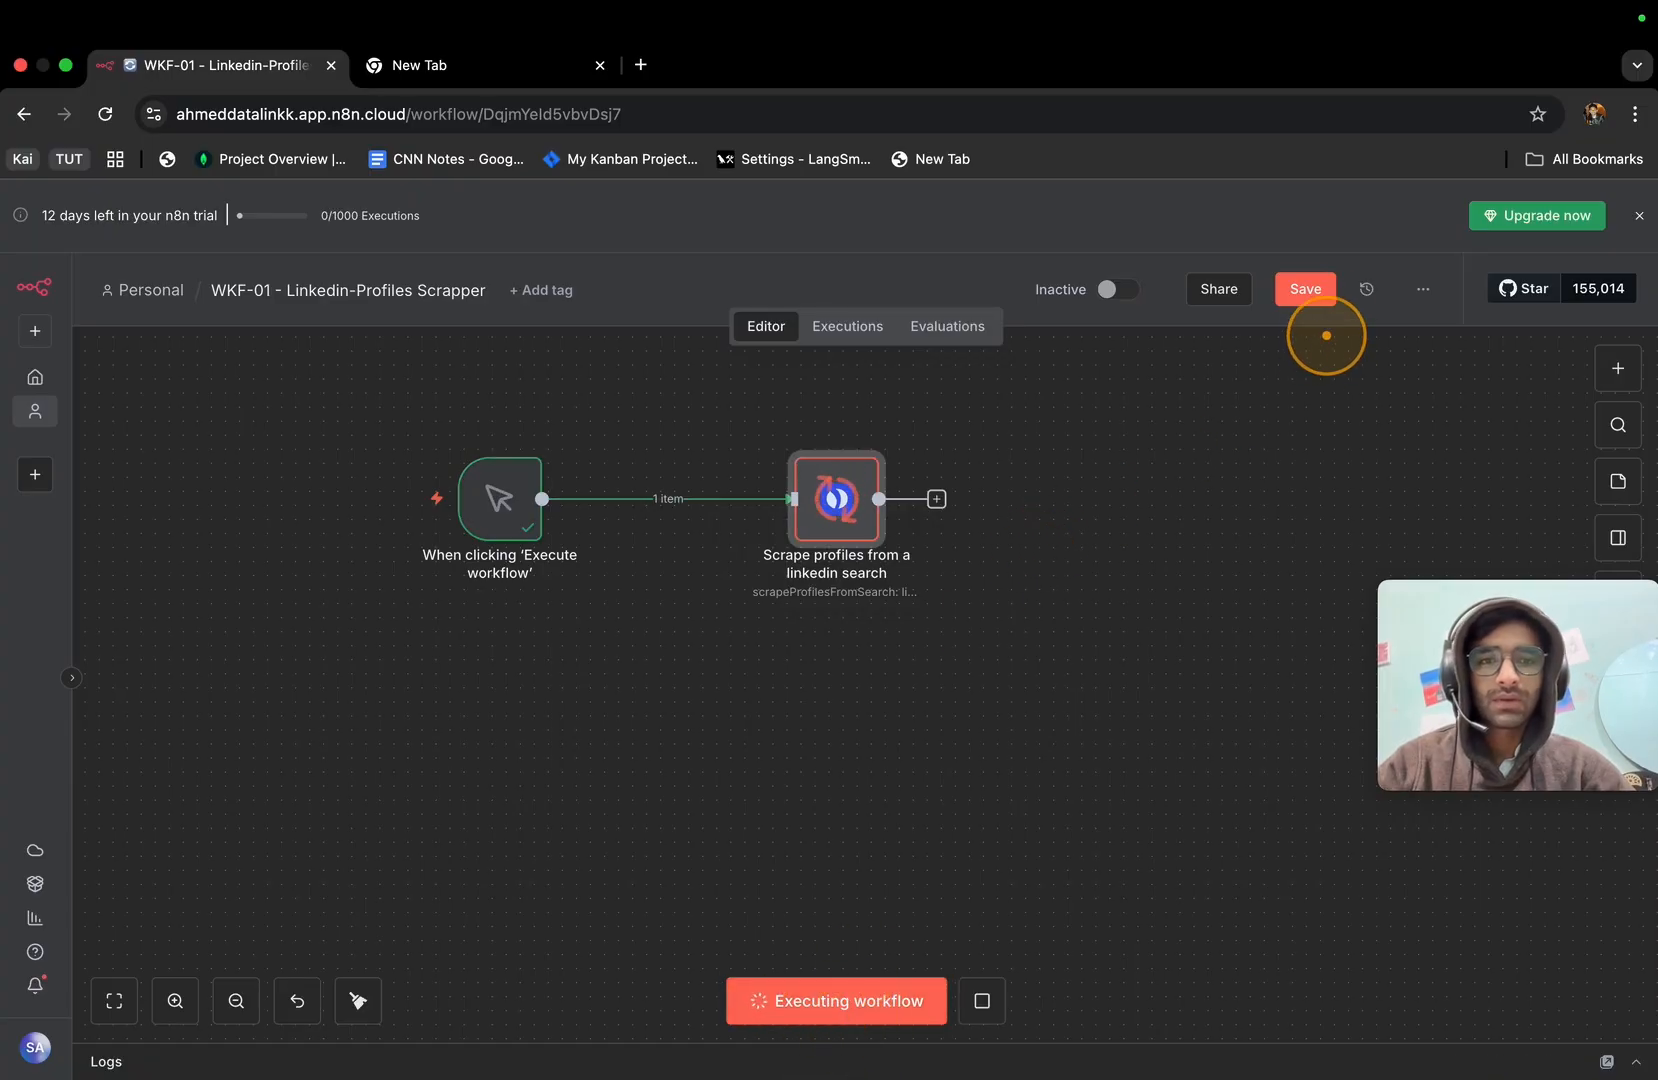
{"action": "left_click", "coordinate": [1306, 289]}
{"action": "key", "text": "ctrl+Left"}
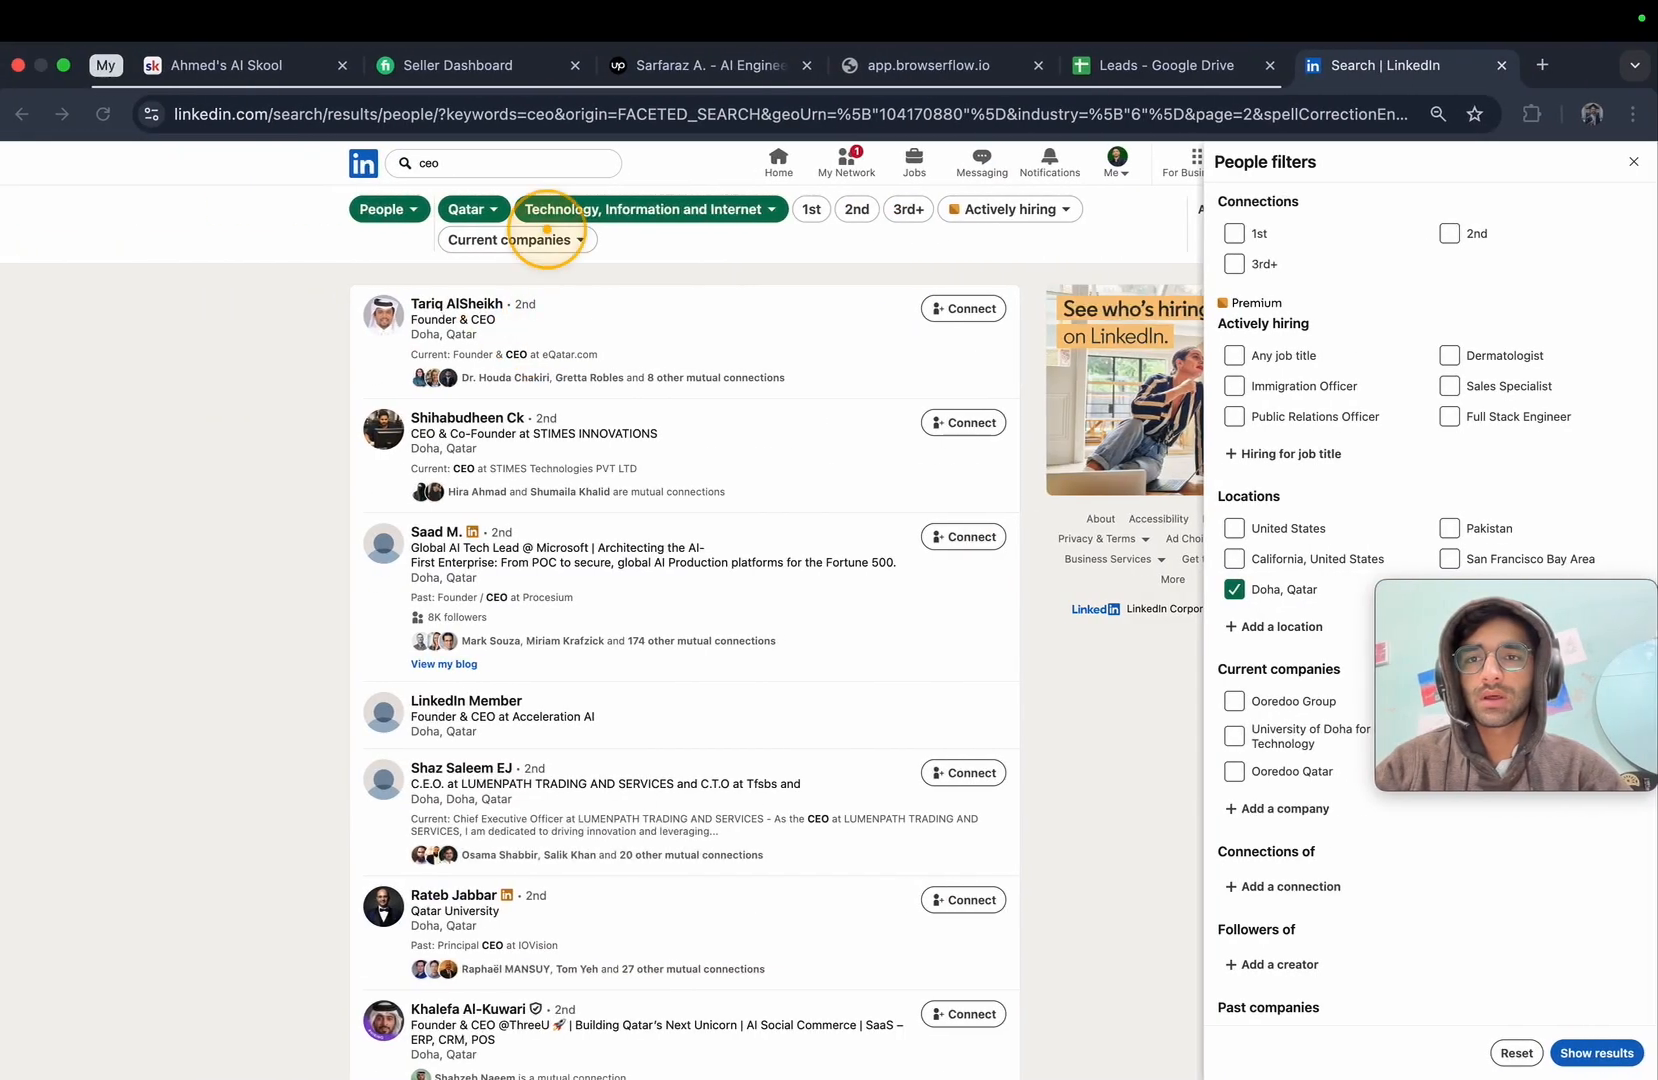
{"action": "left_click", "coordinate": [207, 64]}
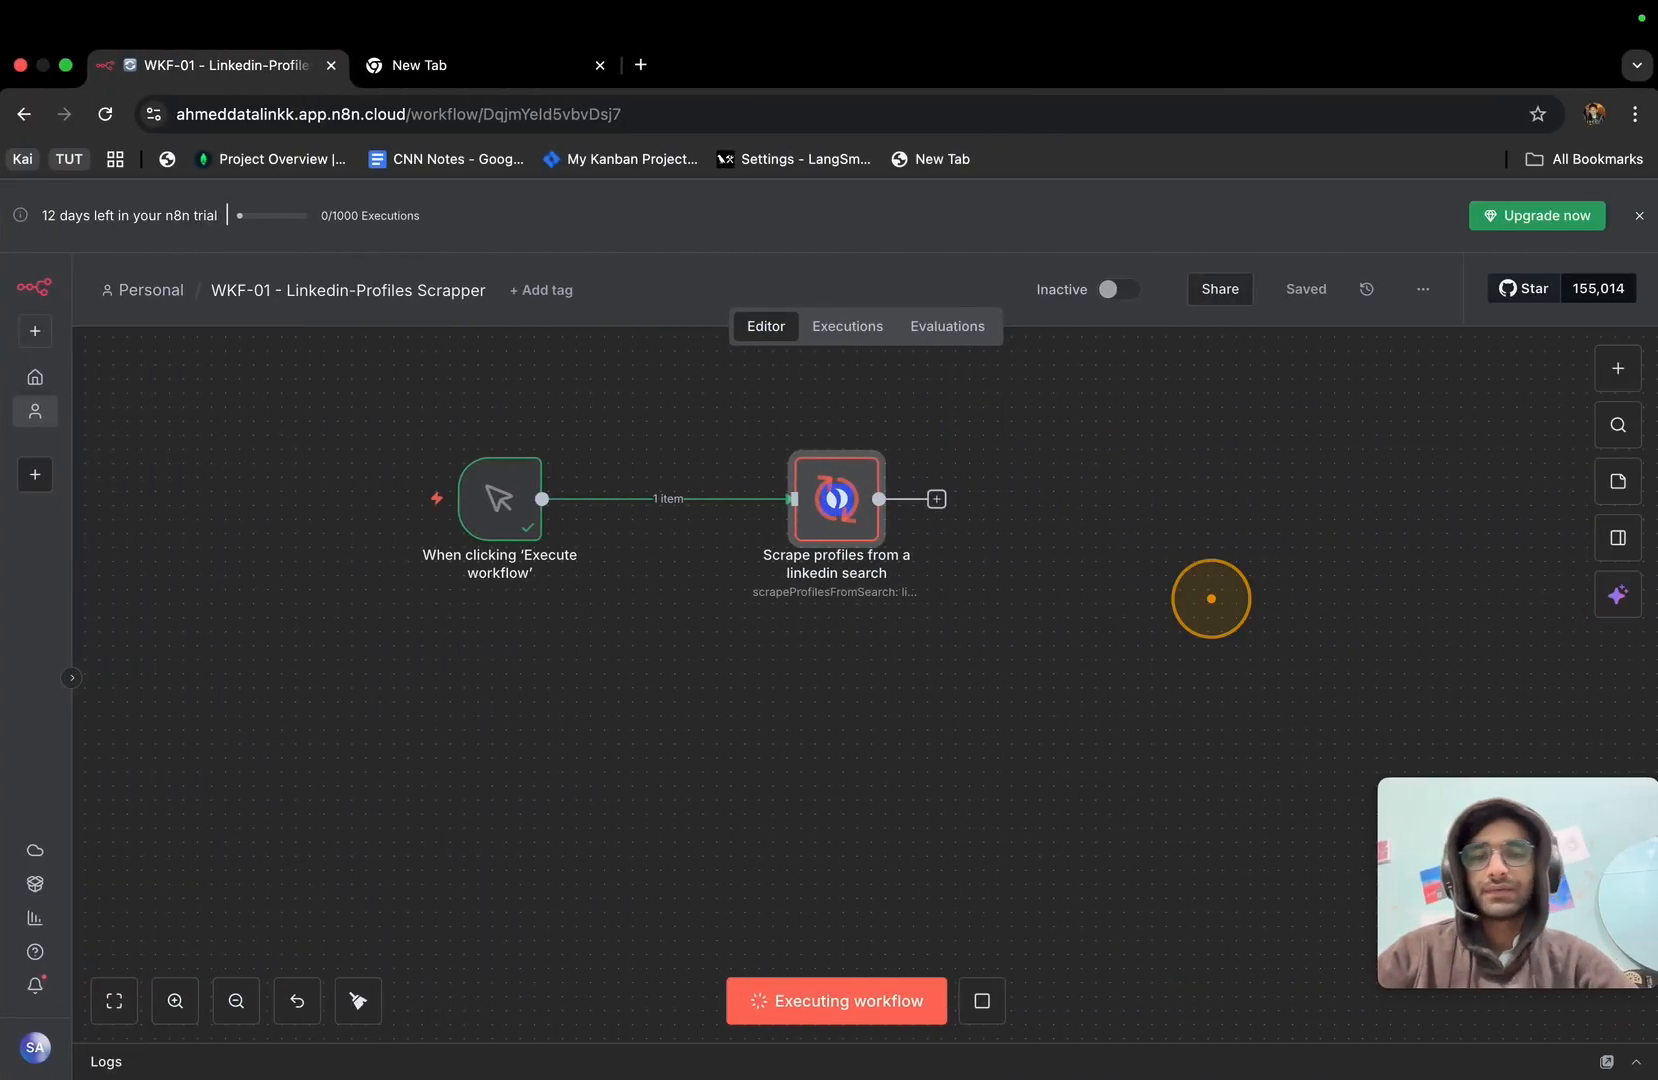
Open the executed scrape node and look through the scraped profiles in its table output down to the last entry.
{"action": "mouse_move", "coordinate": [481, 492]}
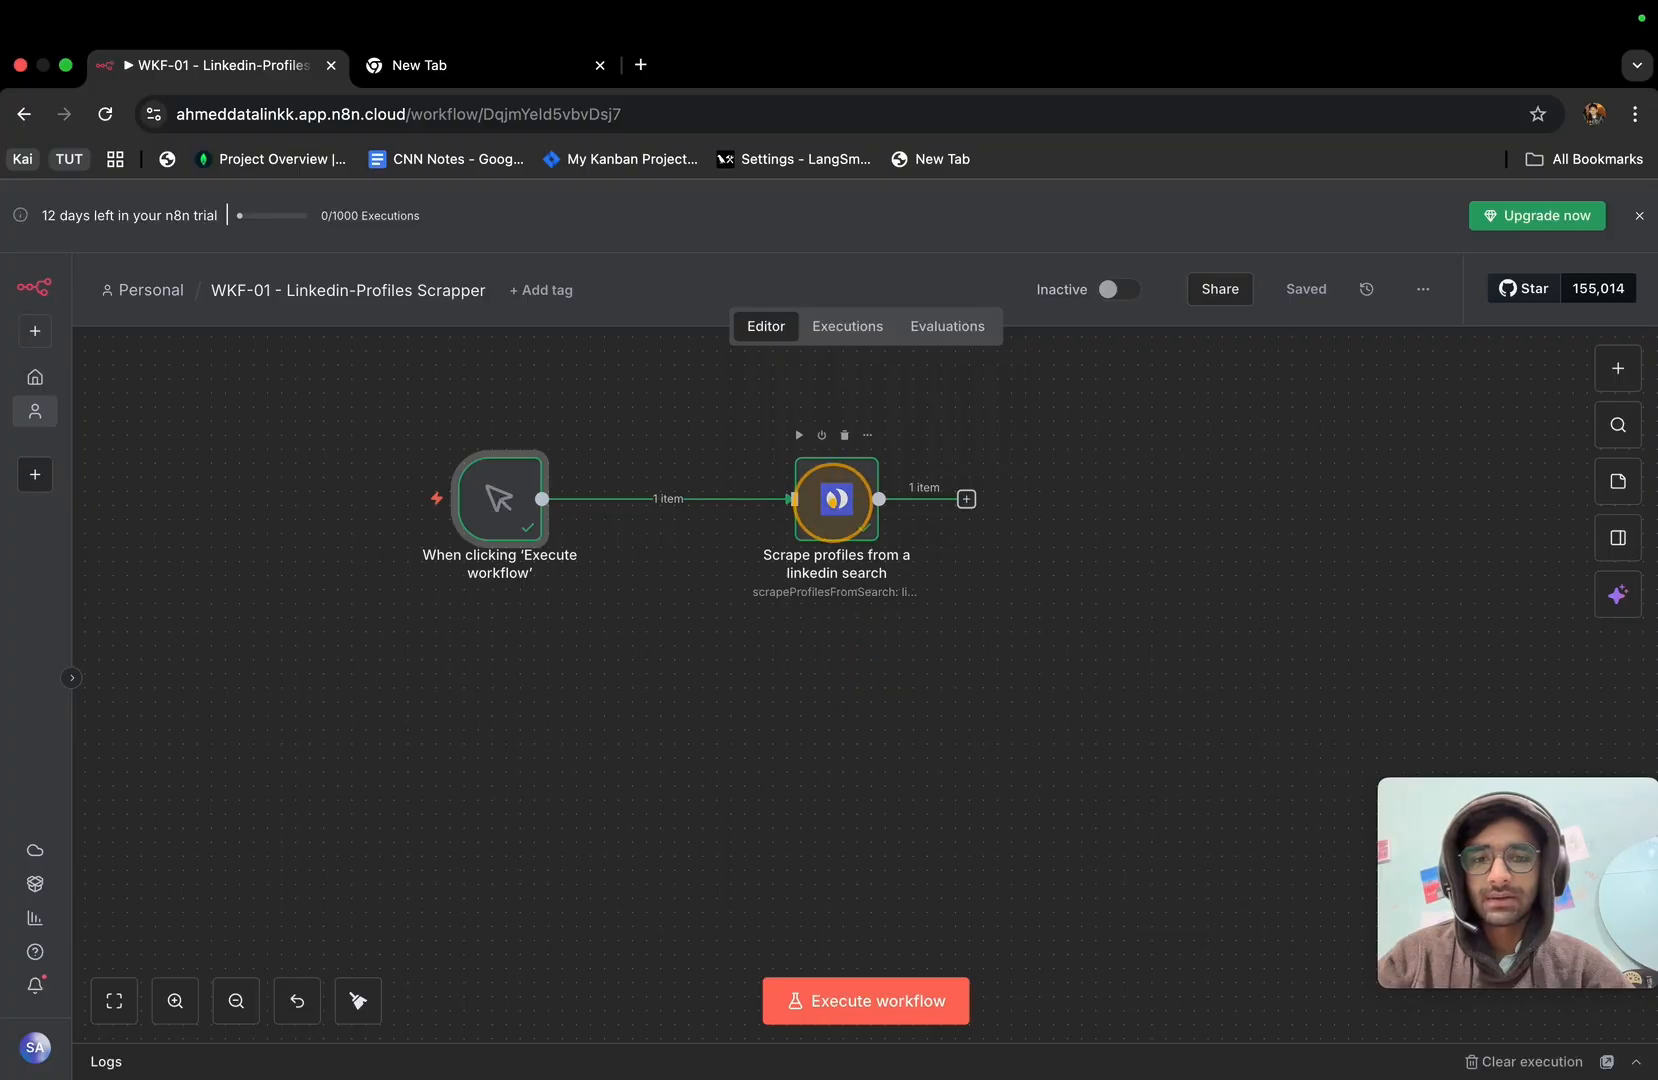
{"action": "double_click", "coordinate": [836, 497]}
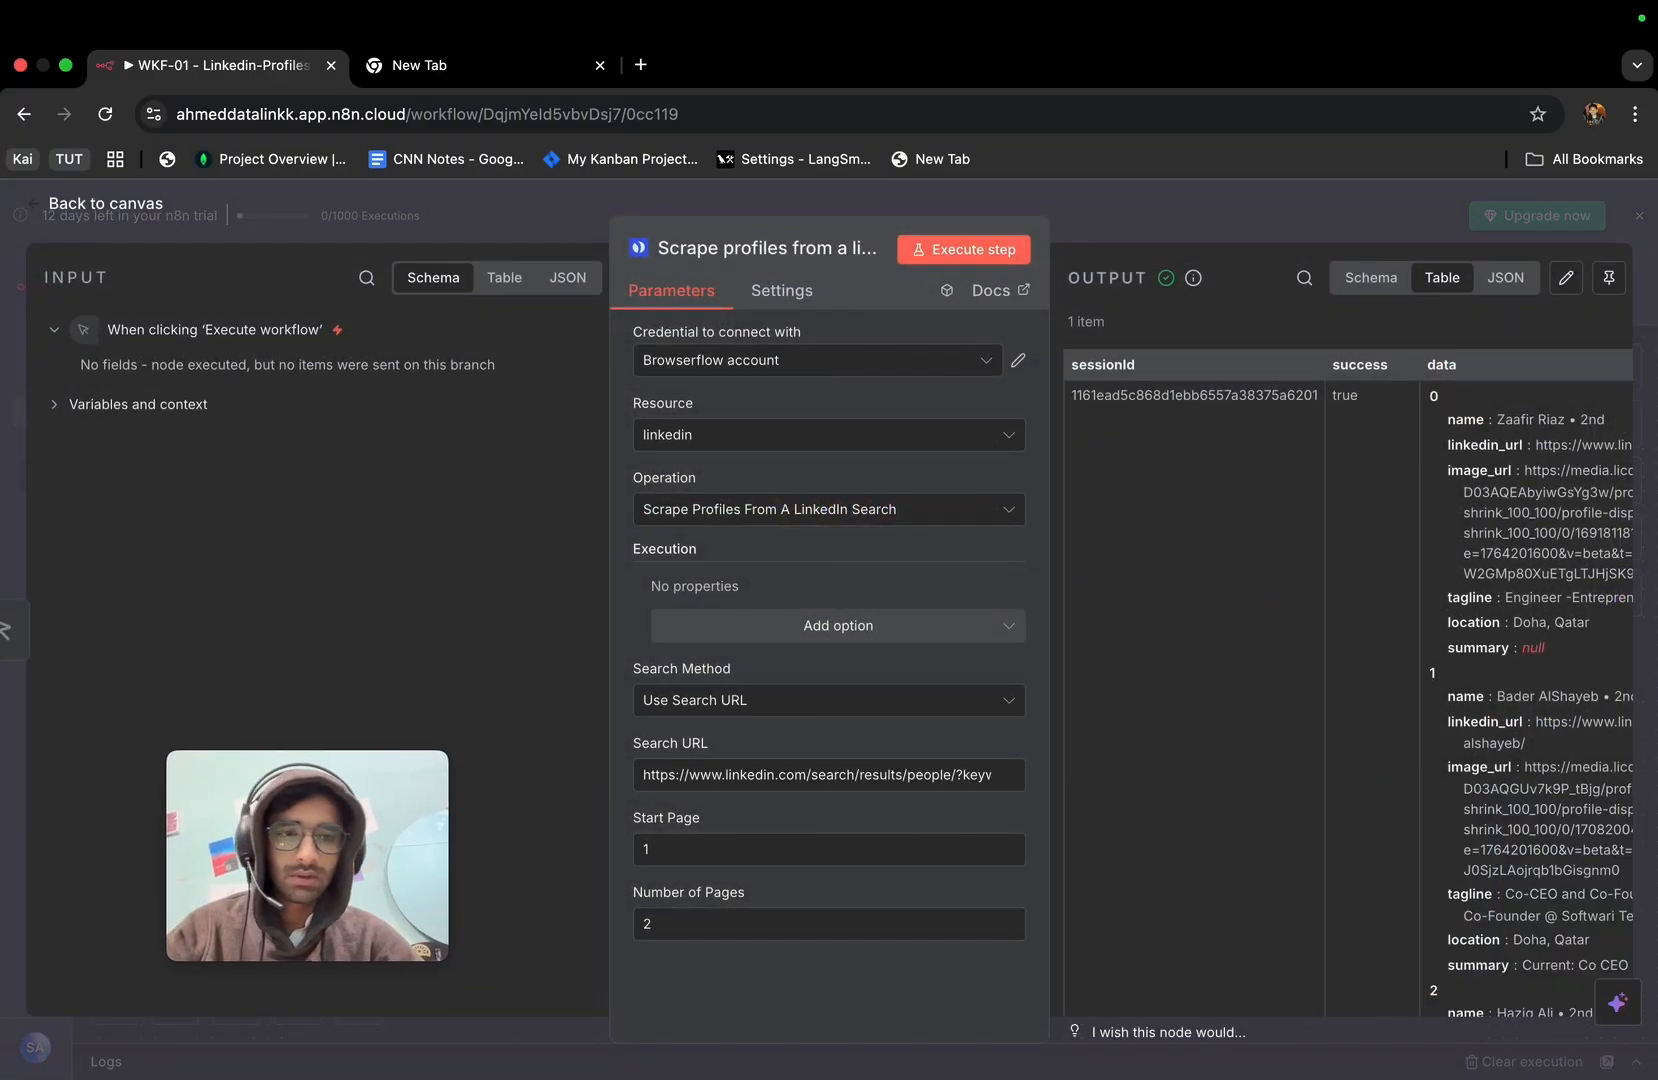
{"action": "scroll", "coordinate": [1554, 628], "scroll_direction": "down", "scroll_amount": 2}
{"action": "scroll", "coordinate": [1554, 628], "scroll_direction": "down", "scroll_amount": 3}
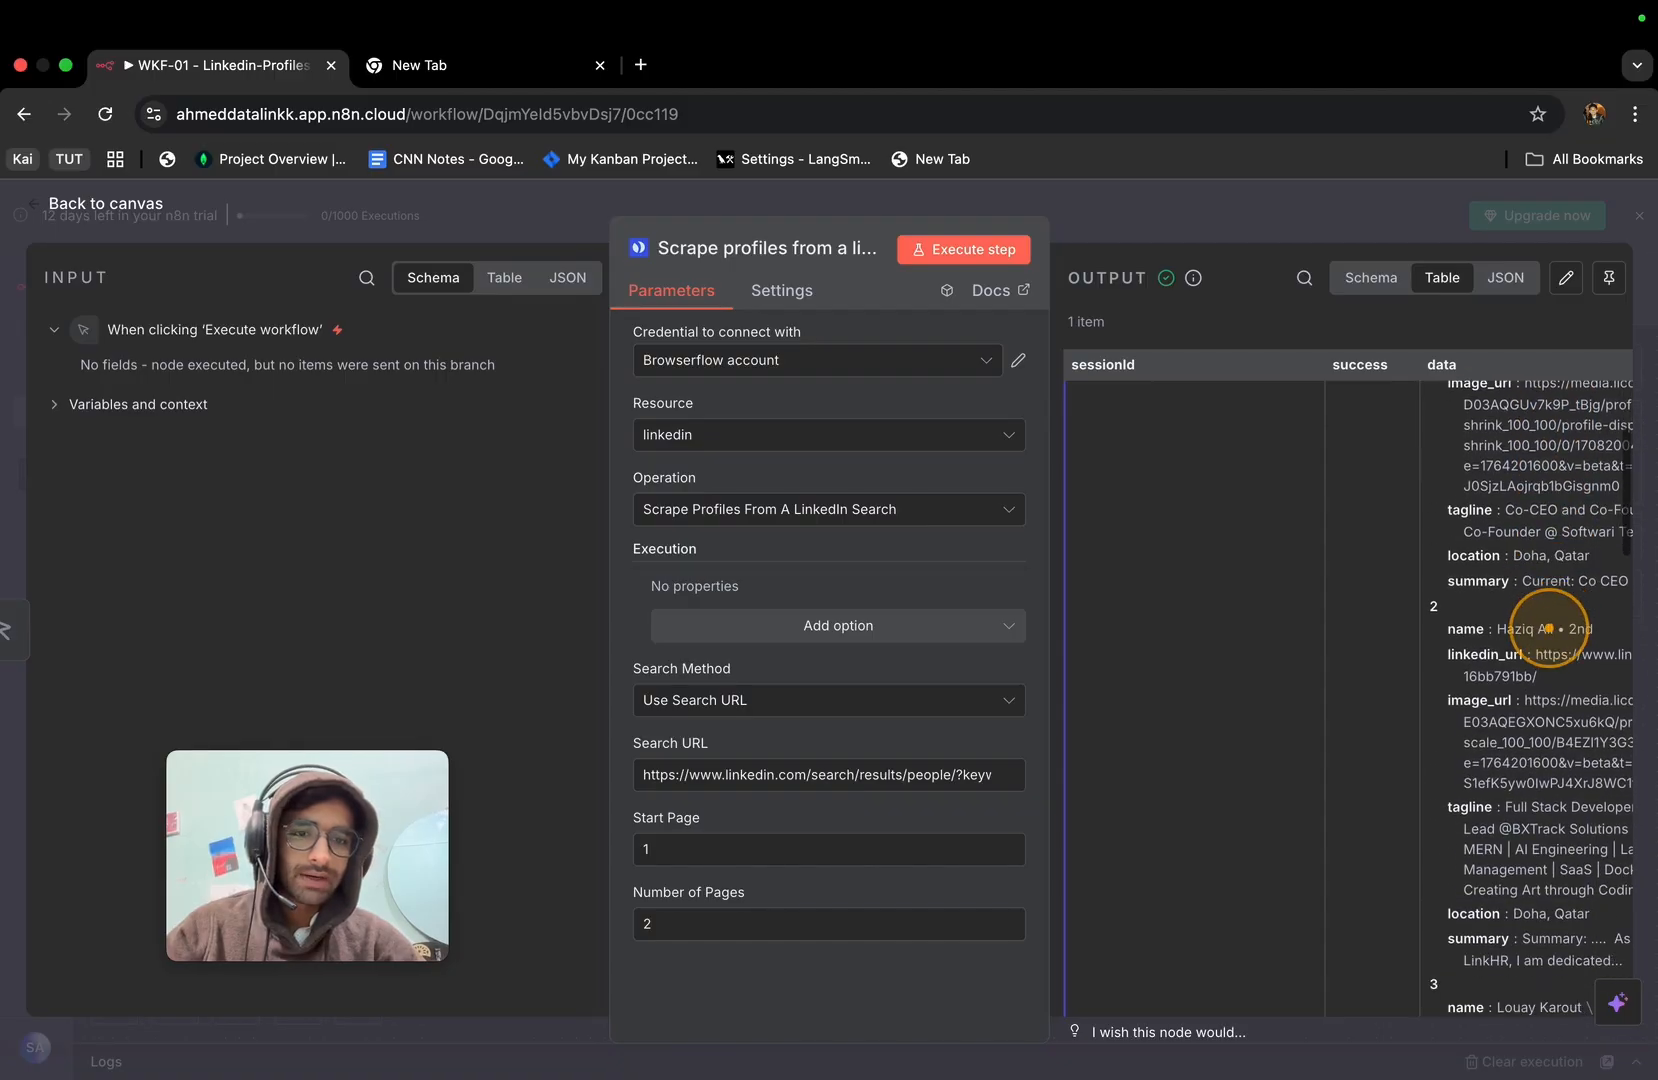
{"action": "scroll", "coordinate": [1560, 628], "scroll_direction": "right", "scroll_amount": 5}
{"action": "scroll", "coordinate": [1507, 628], "scroll_direction": "left", "scroll_amount": 5}
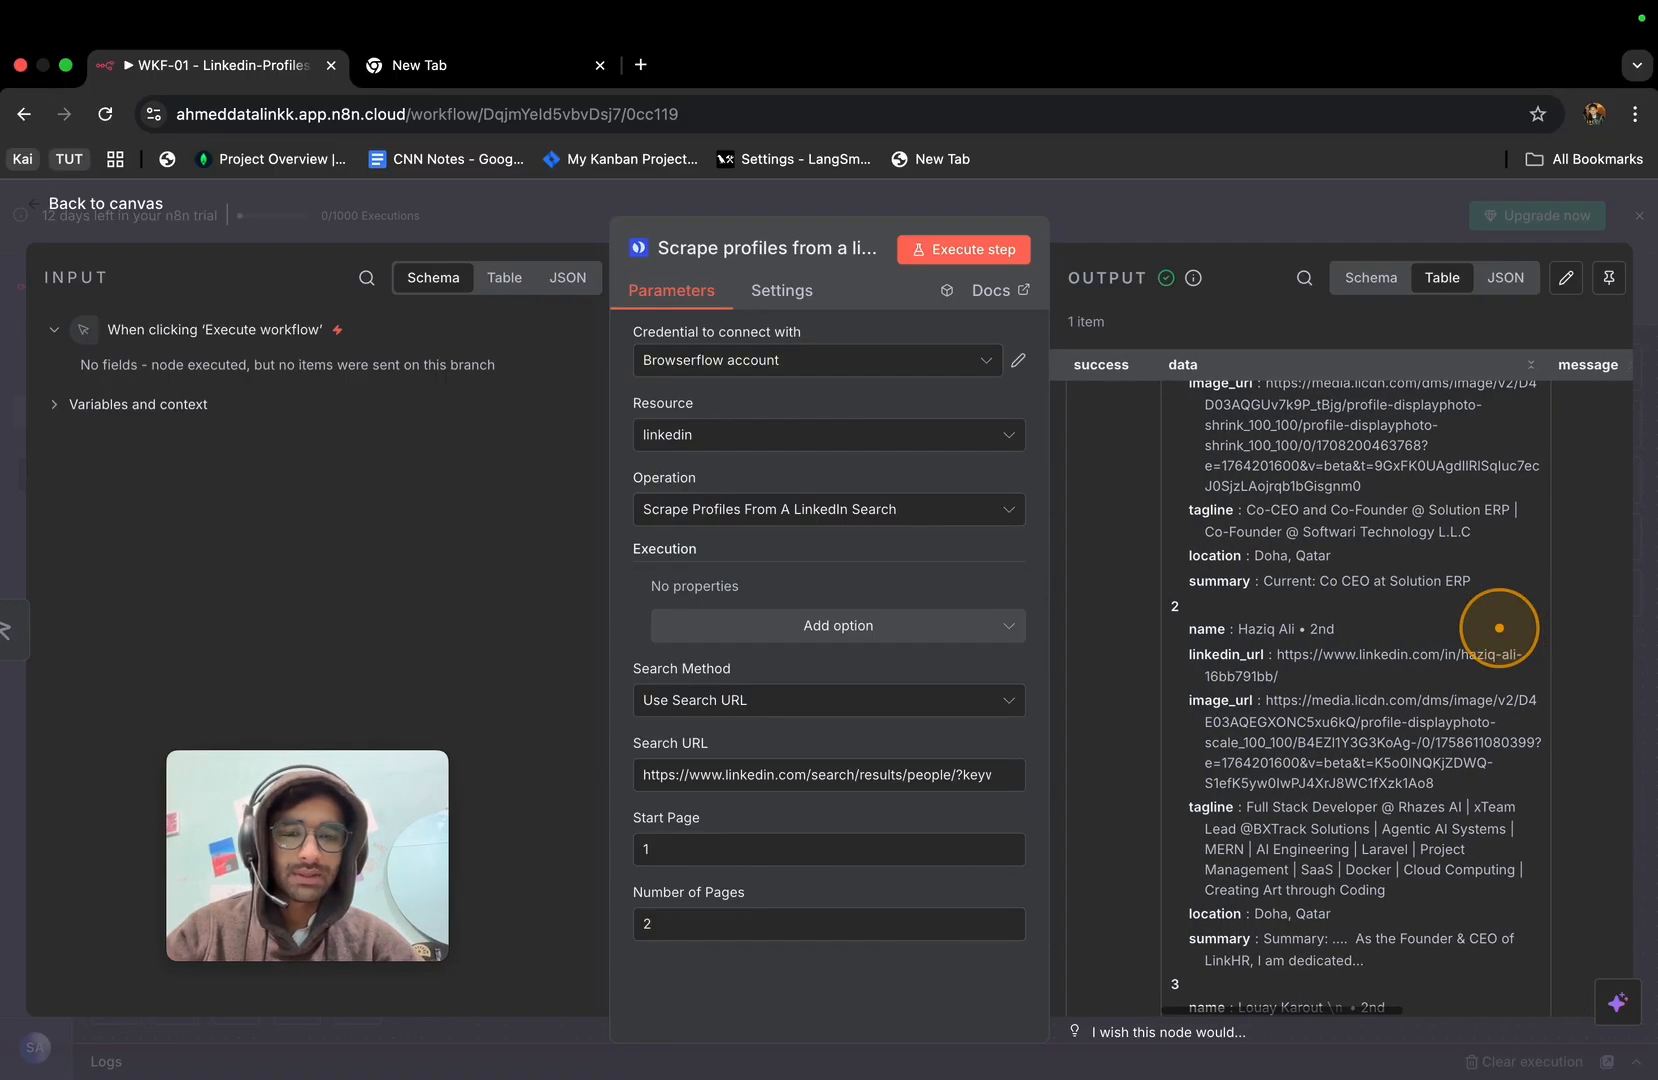
{"action": "scroll", "coordinate": [1380, 595], "scroll_direction": "down", "scroll_amount": 5}
{"action": "scroll", "coordinate": [1380, 601], "scroll_direction": "down", "scroll_amount": 10}
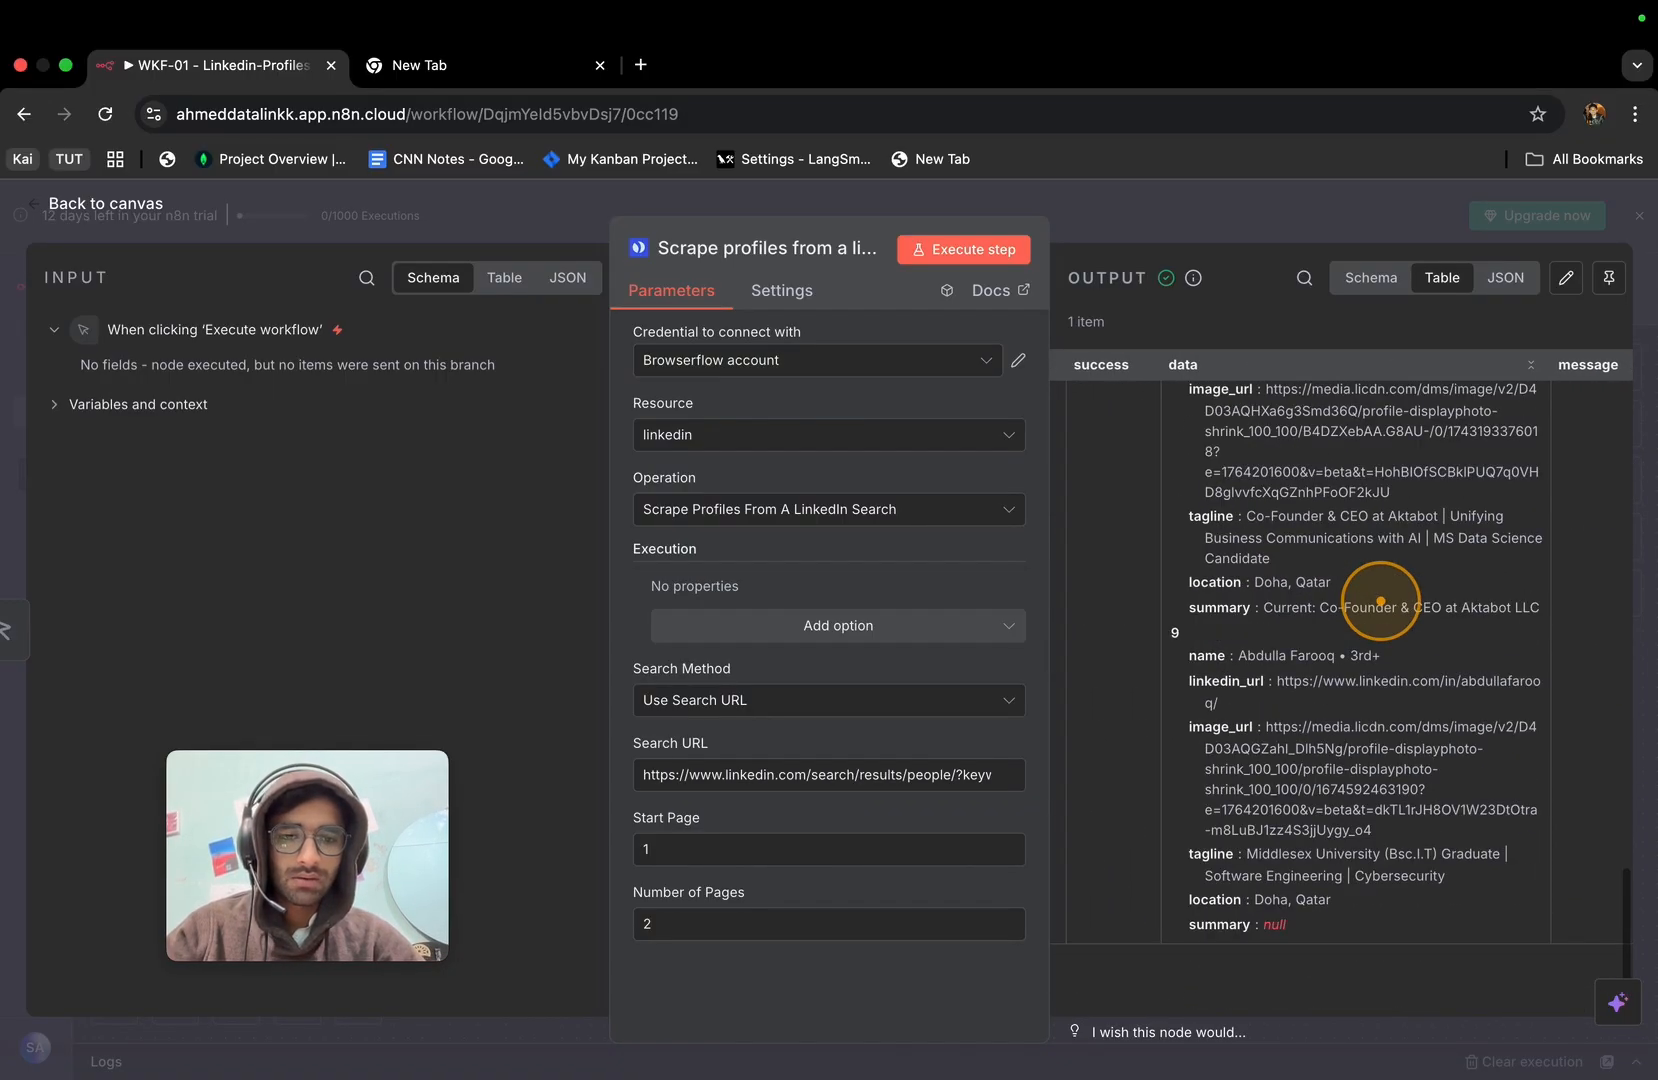
Review the scrape output from the first profile across to the message, image URL and credits columns, and return to the canvas.
{"action": "scroll", "coordinate": [1380, 601], "scroll_direction": "up", "scroll_amount": 20}
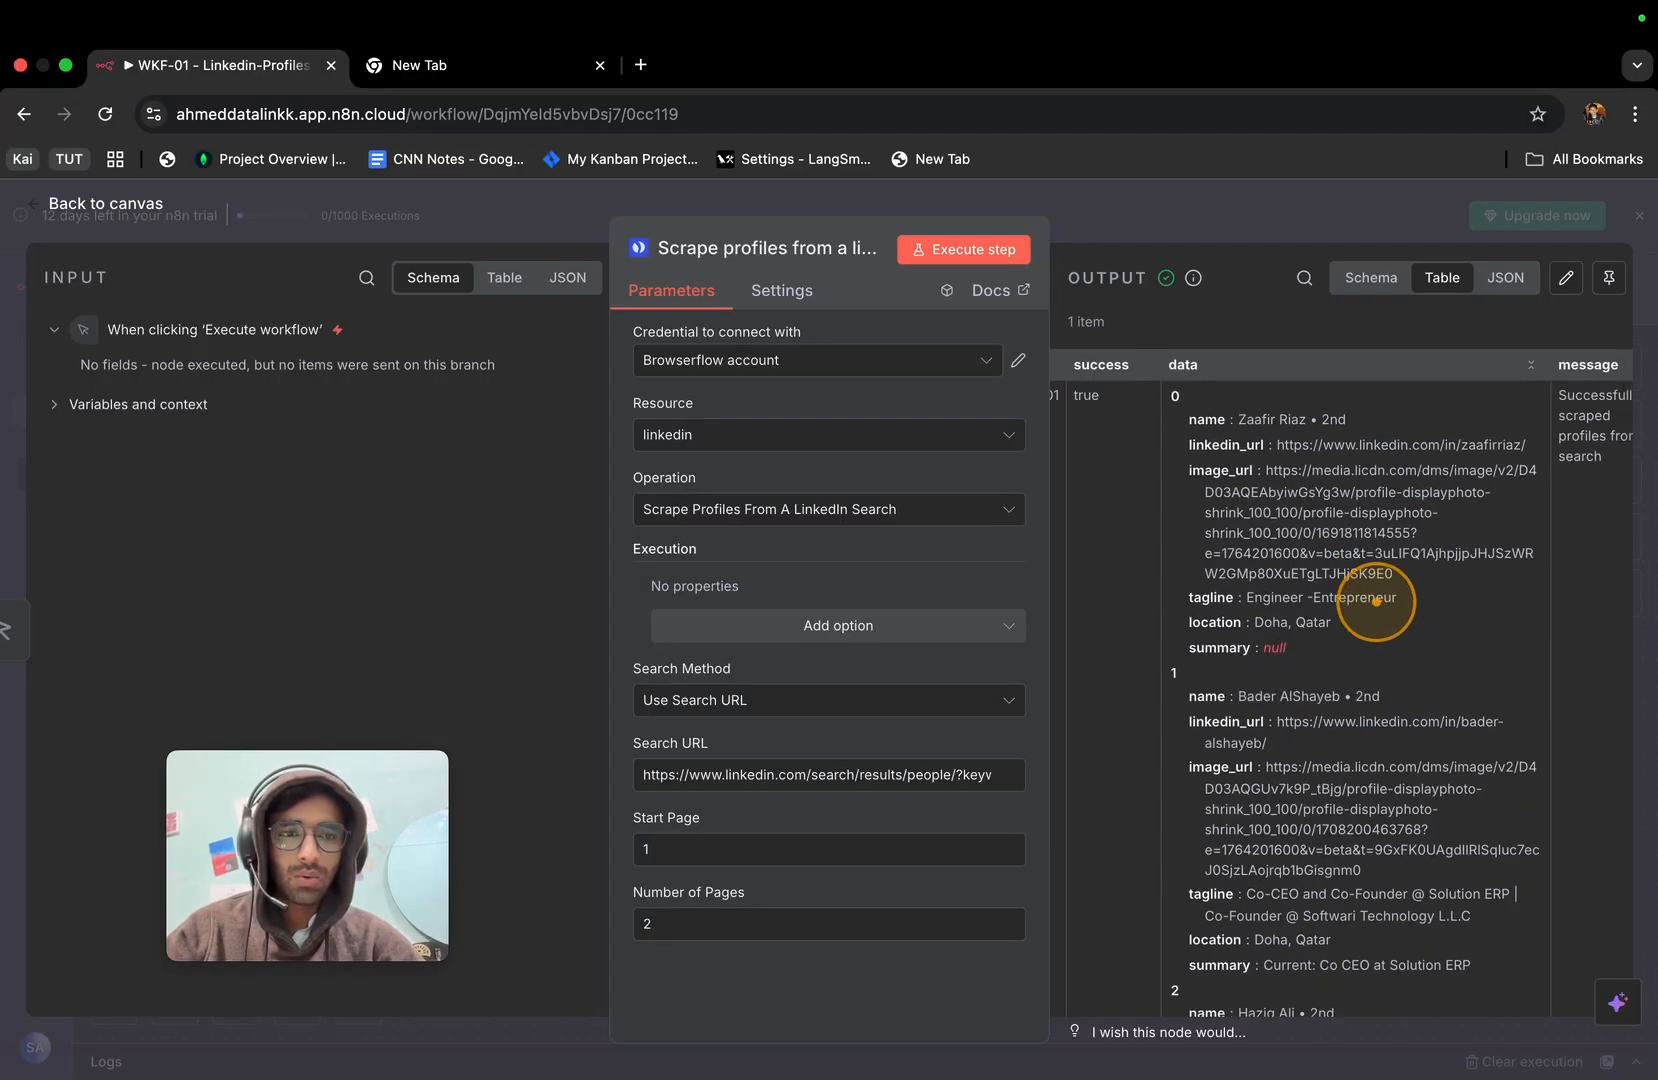
{"action": "scroll", "coordinate": [1376, 601], "scroll_direction": "right", "scroll_amount": 10}
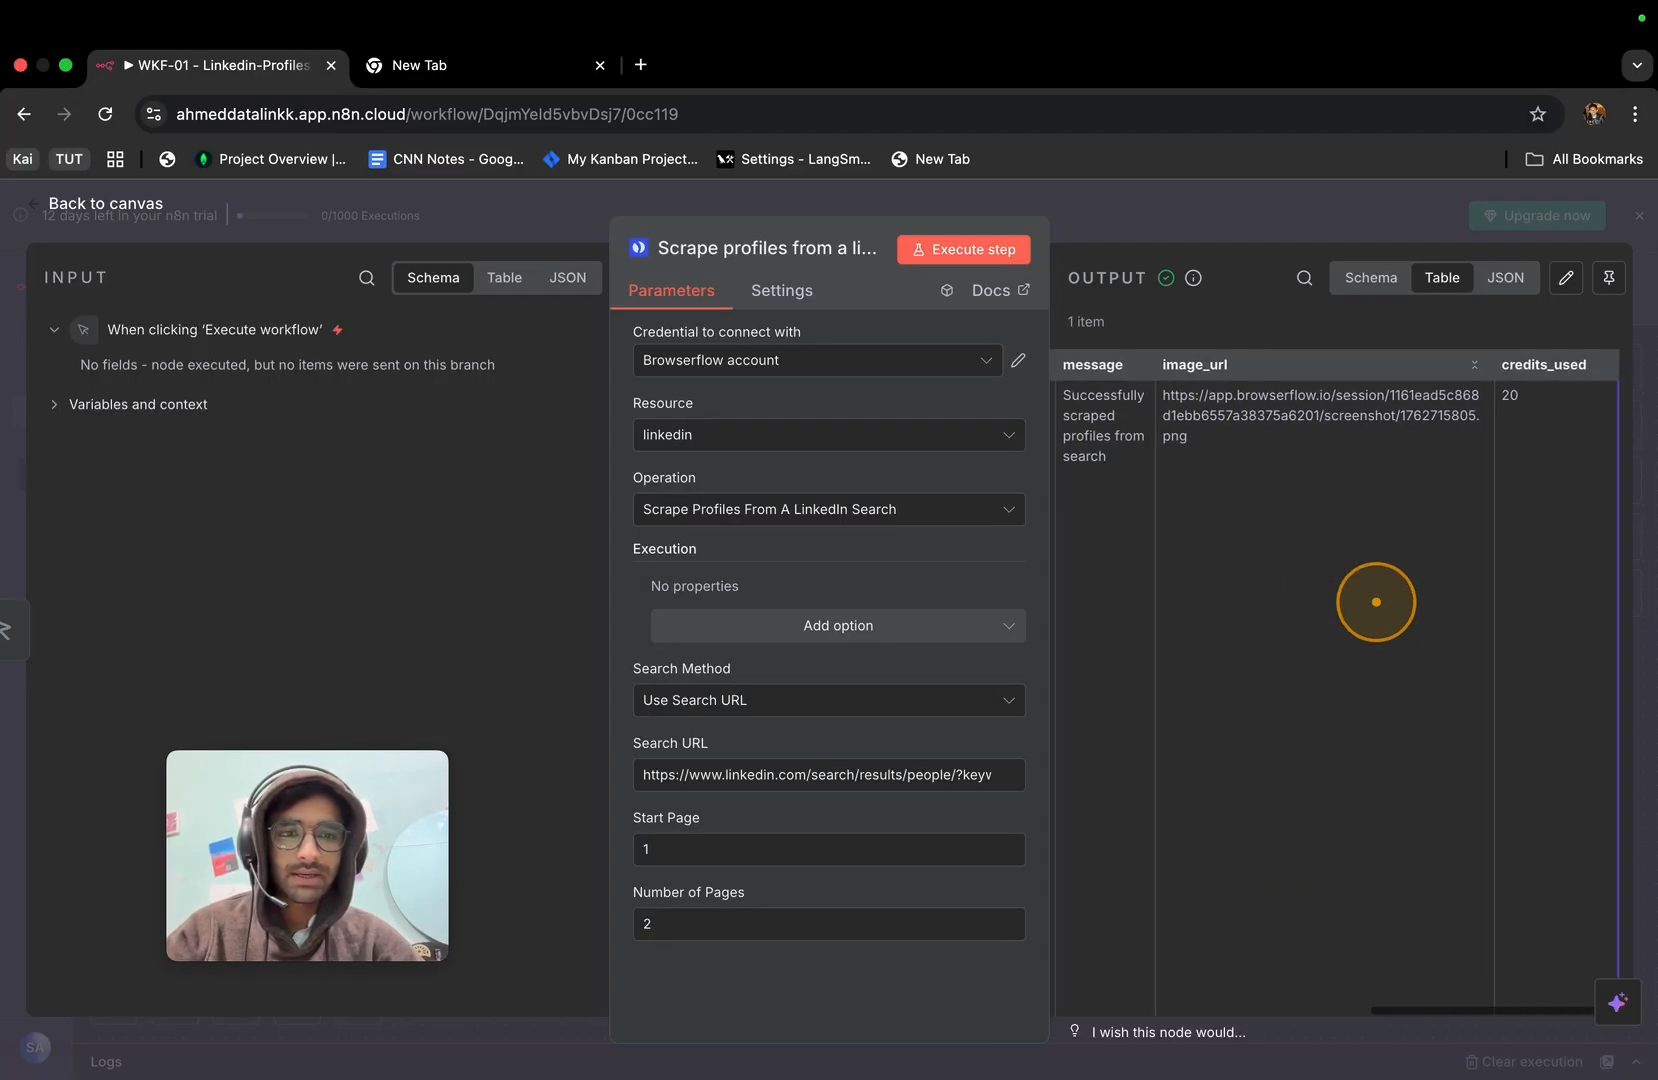
{"action": "scroll", "coordinate": [1376, 601], "scroll_direction": "left", "scroll_amount": 10}
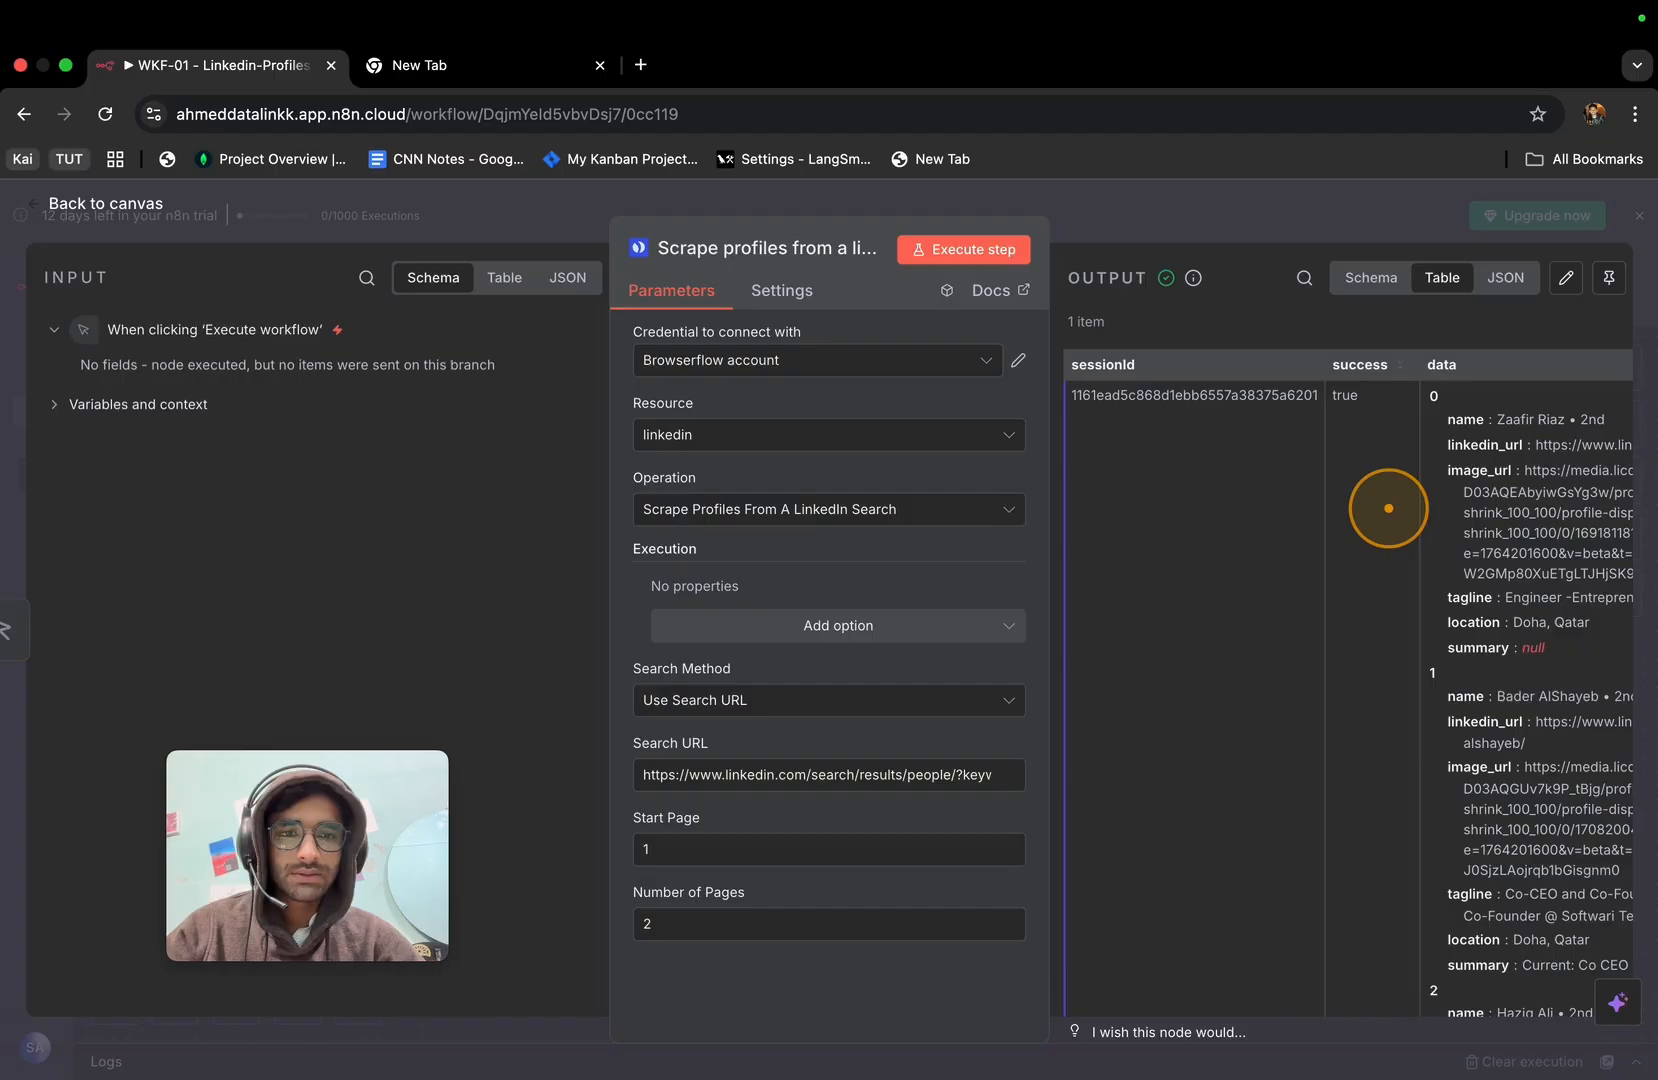
{"action": "left_click", "coordinate": [2, 509]}
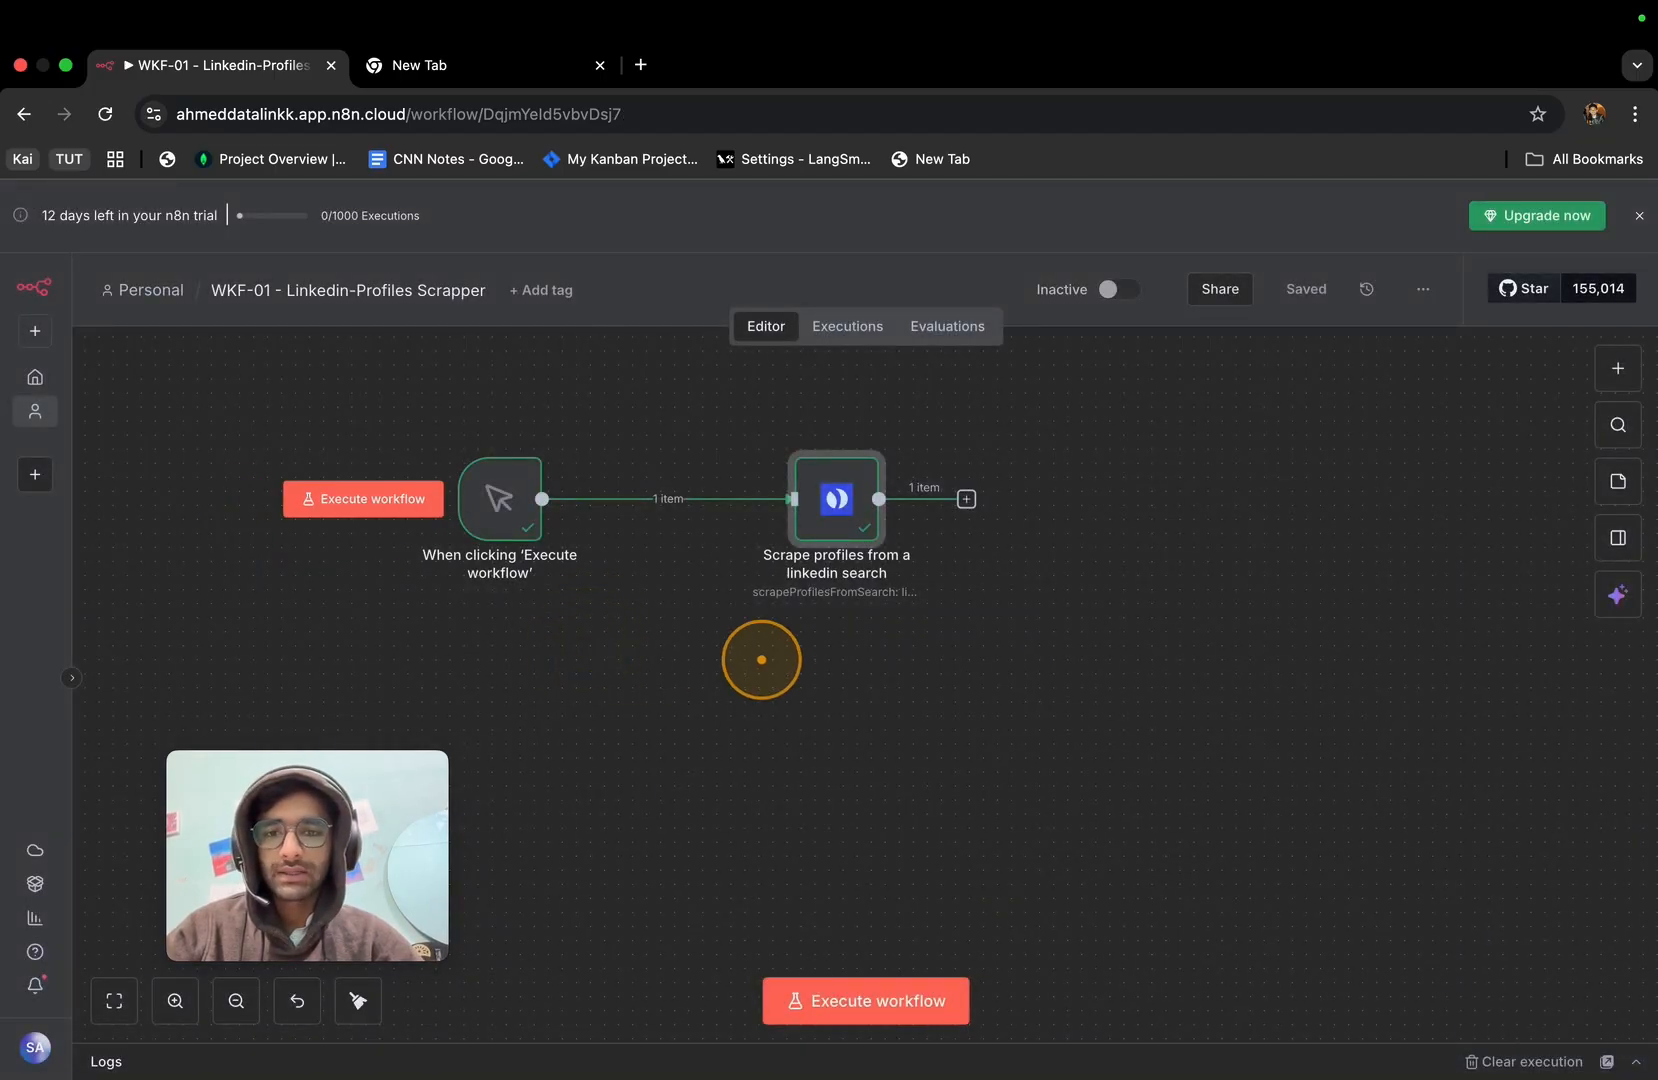
Add a Google Sheets node with the "Append or update row in sheet" action after the LinkedIn scrape node.
{"action": "left_click", "coordinate": [967, 499]}
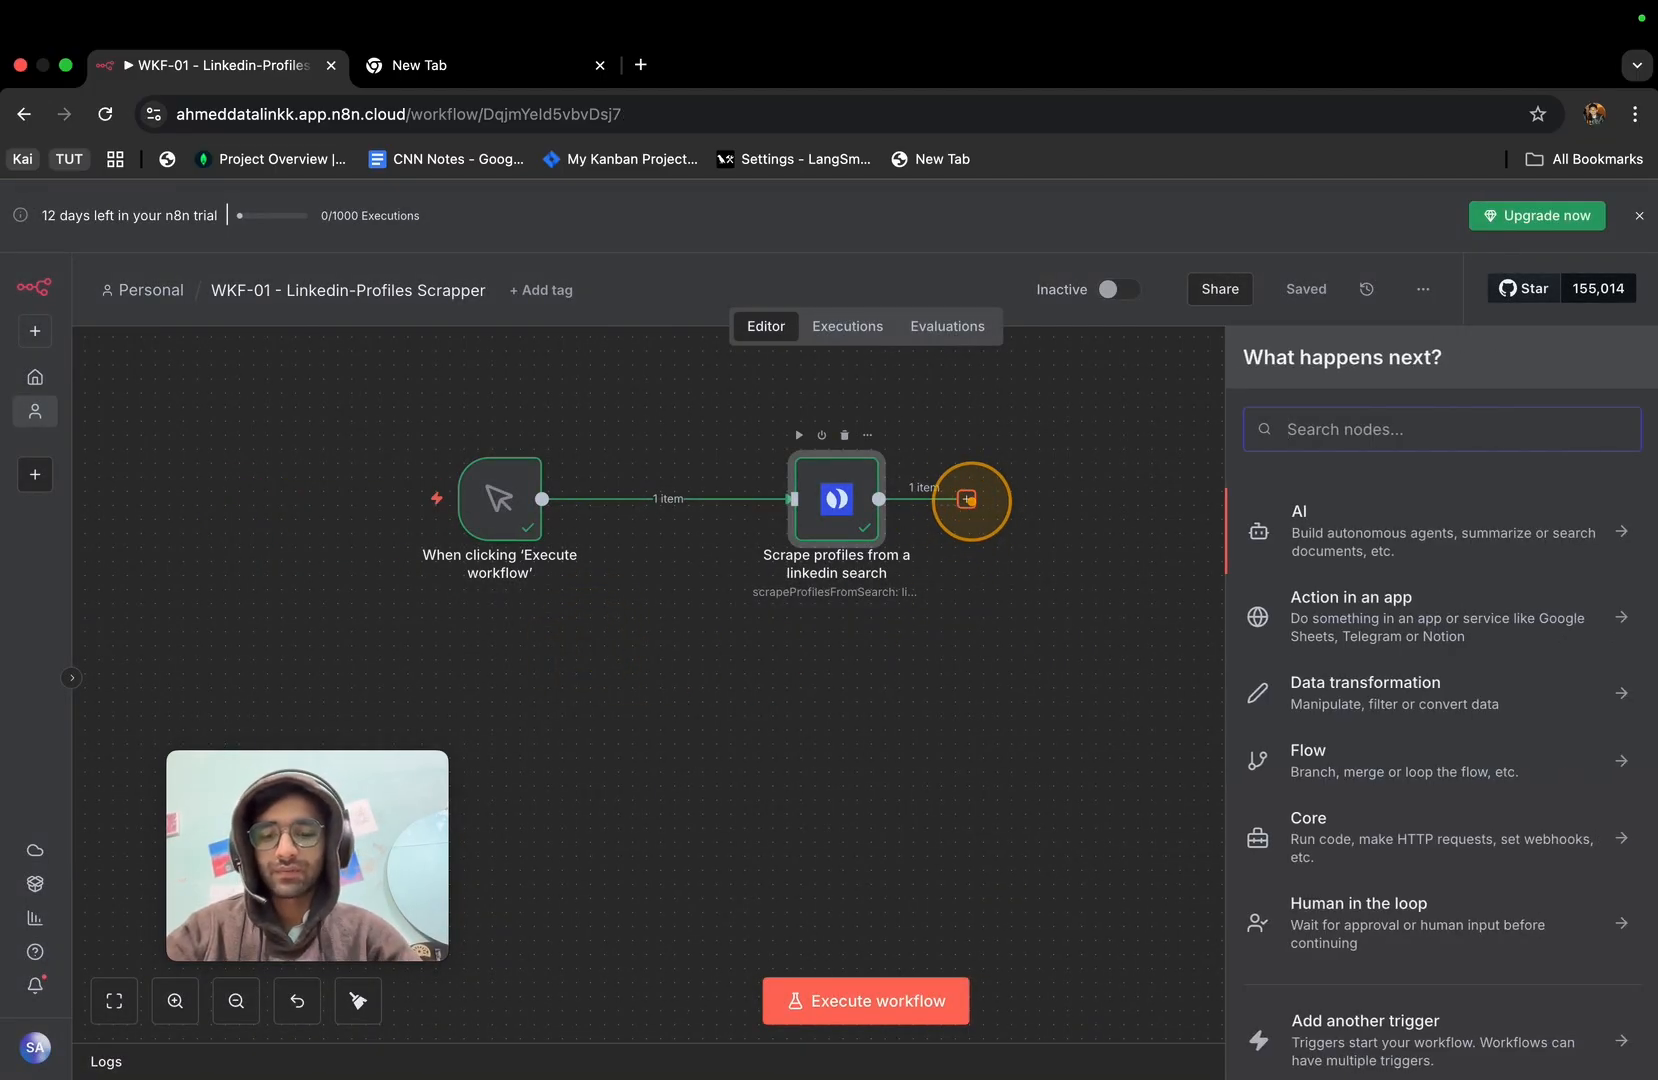
{"action": "type", "text": "sheet"}
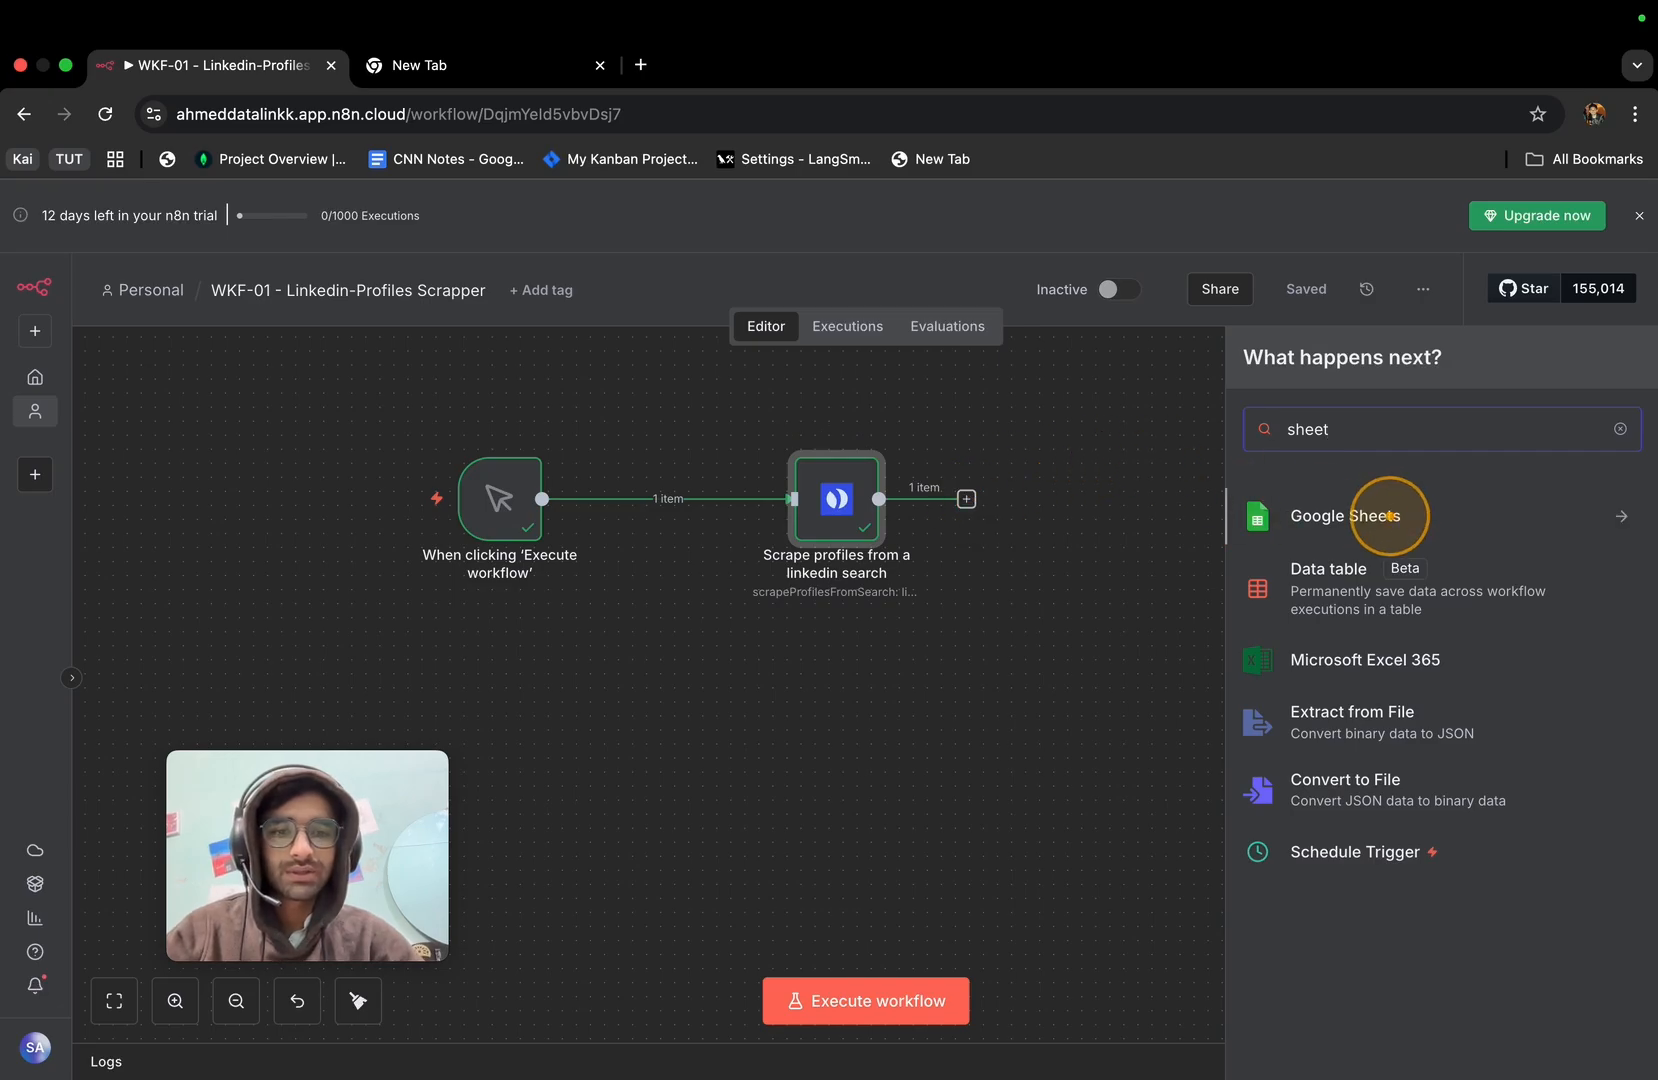
{"action": "left_click", "coordinate": [1395, 516]}
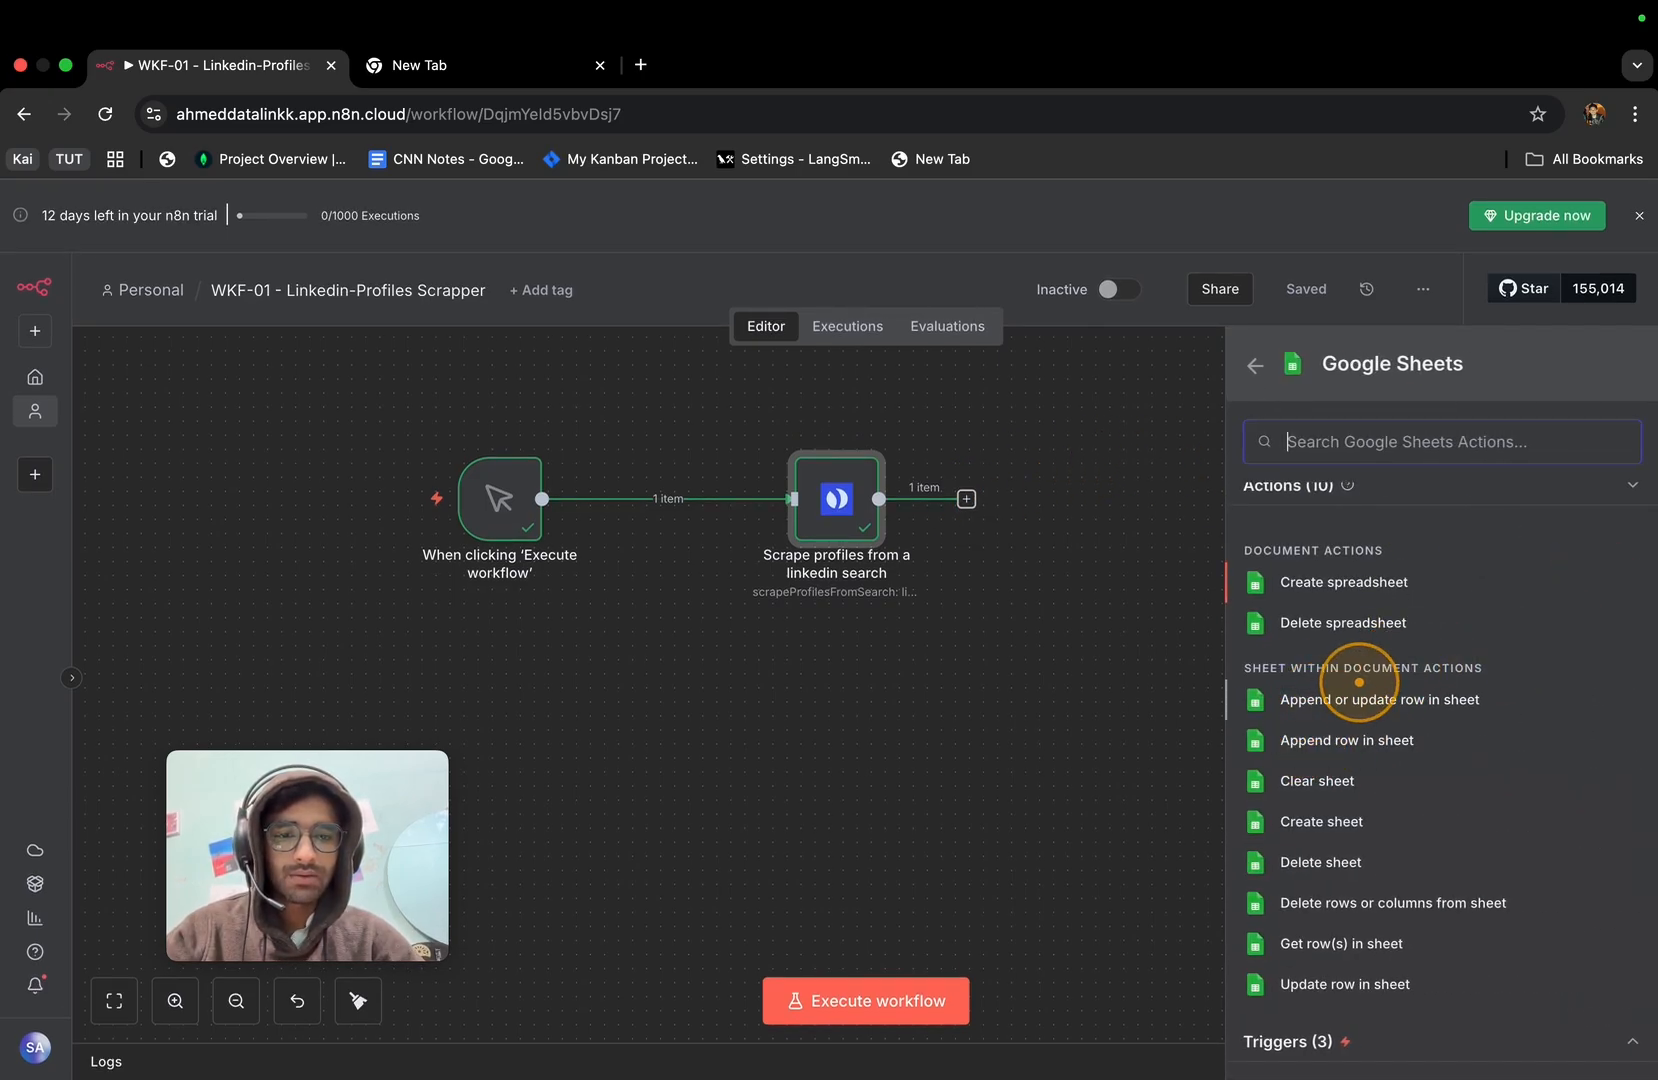
{"action": "left_click", "coordinate": [1307, 700]}
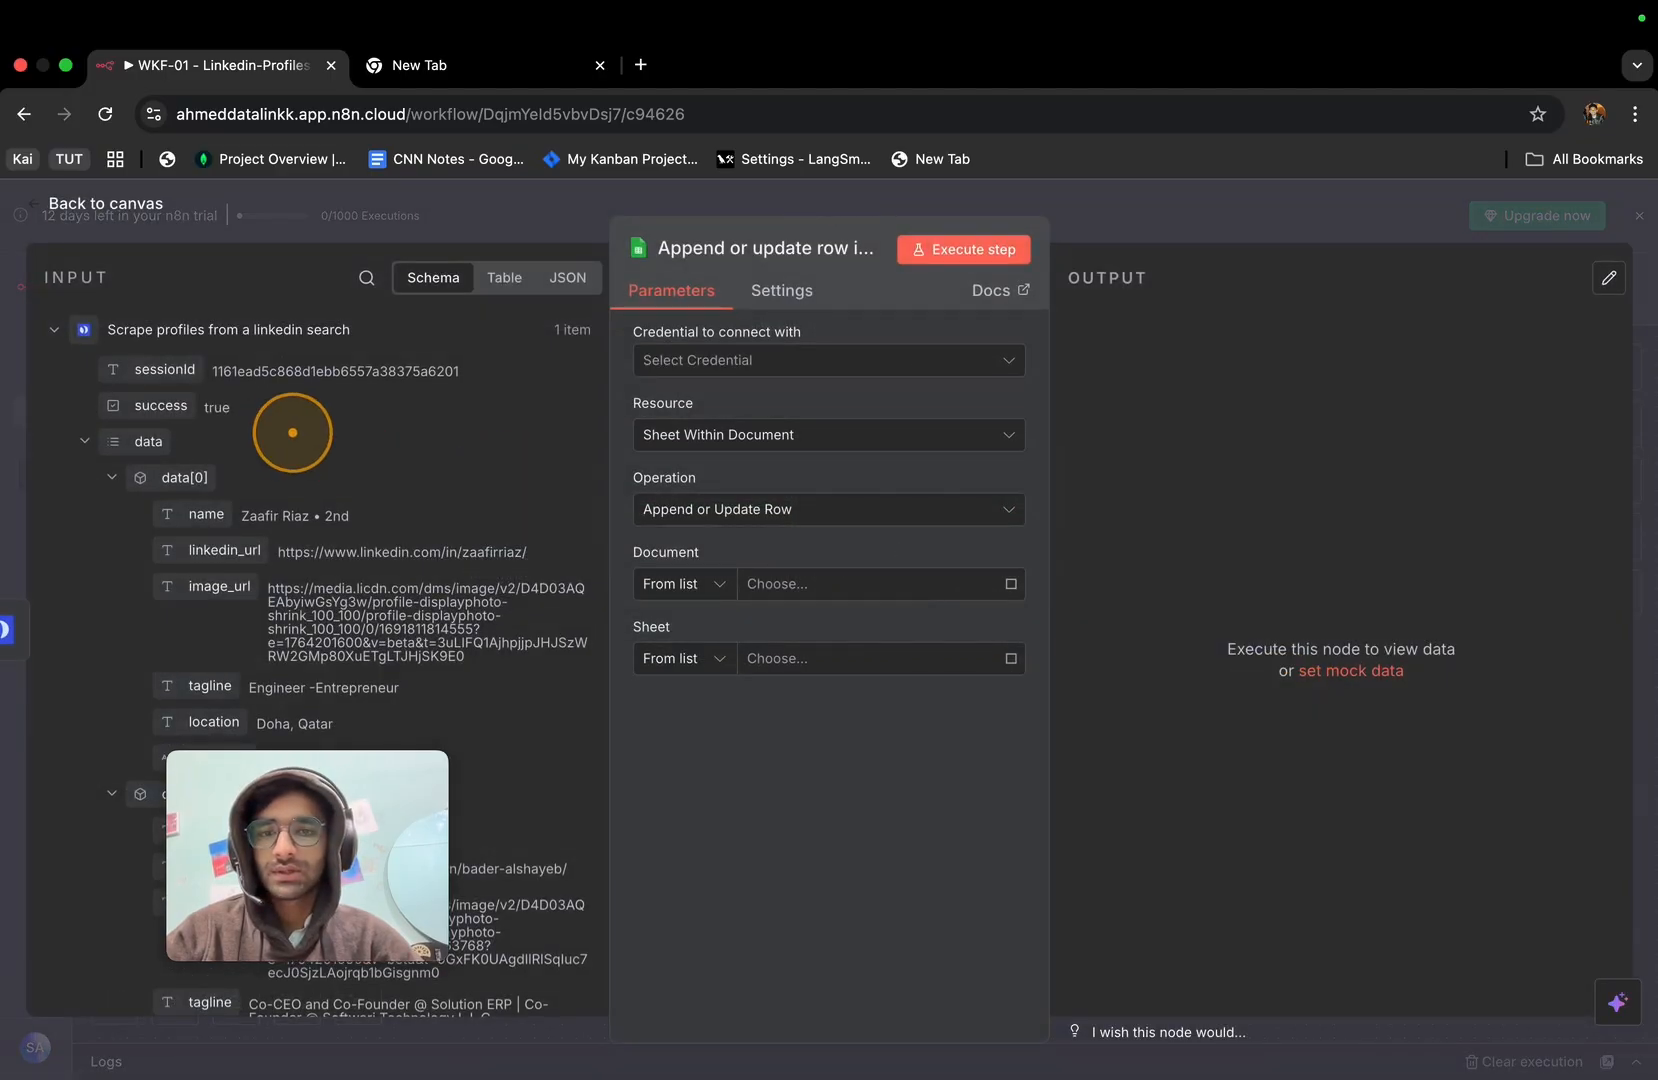
Create a Google Sheets OAuth2 credential by signing in with the Google account and granting n8n.cloud all requested permissions.
{"action": "left_click", "coordinate": [843, 368]}
{"action": "left_click", "coordinate": [745, 414]}
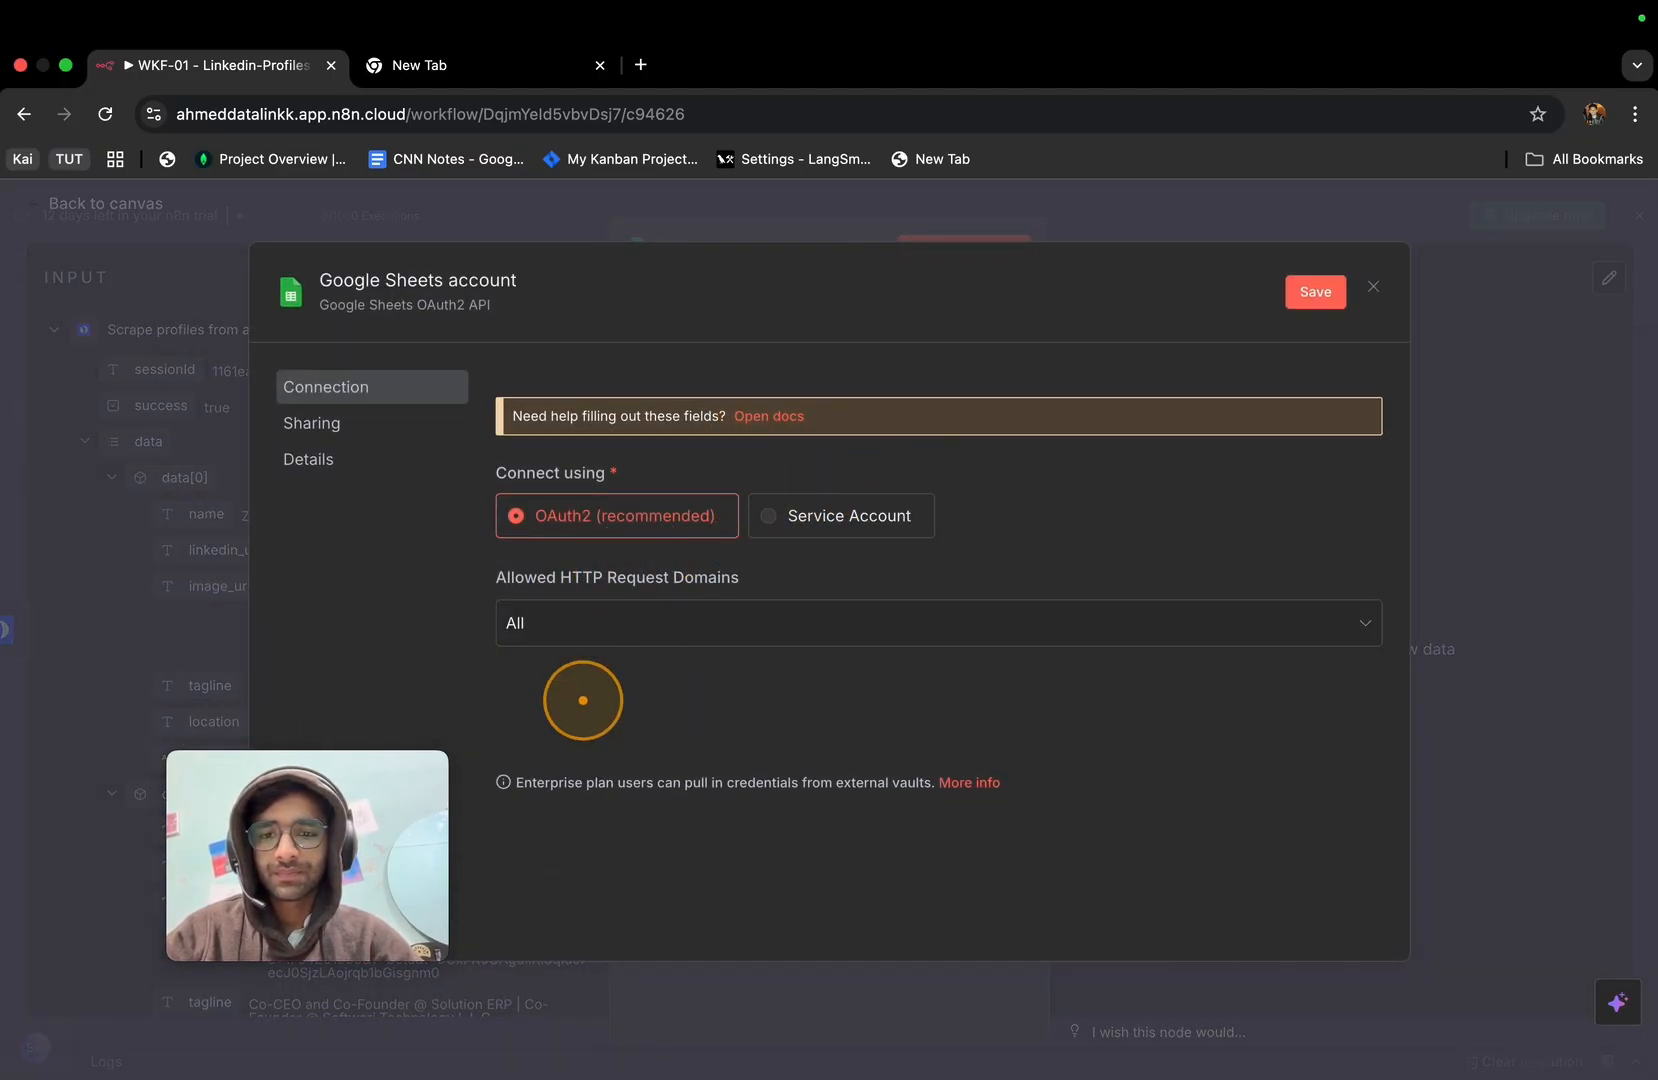
{"action": "left_click", "coordinate": [650, 605]}
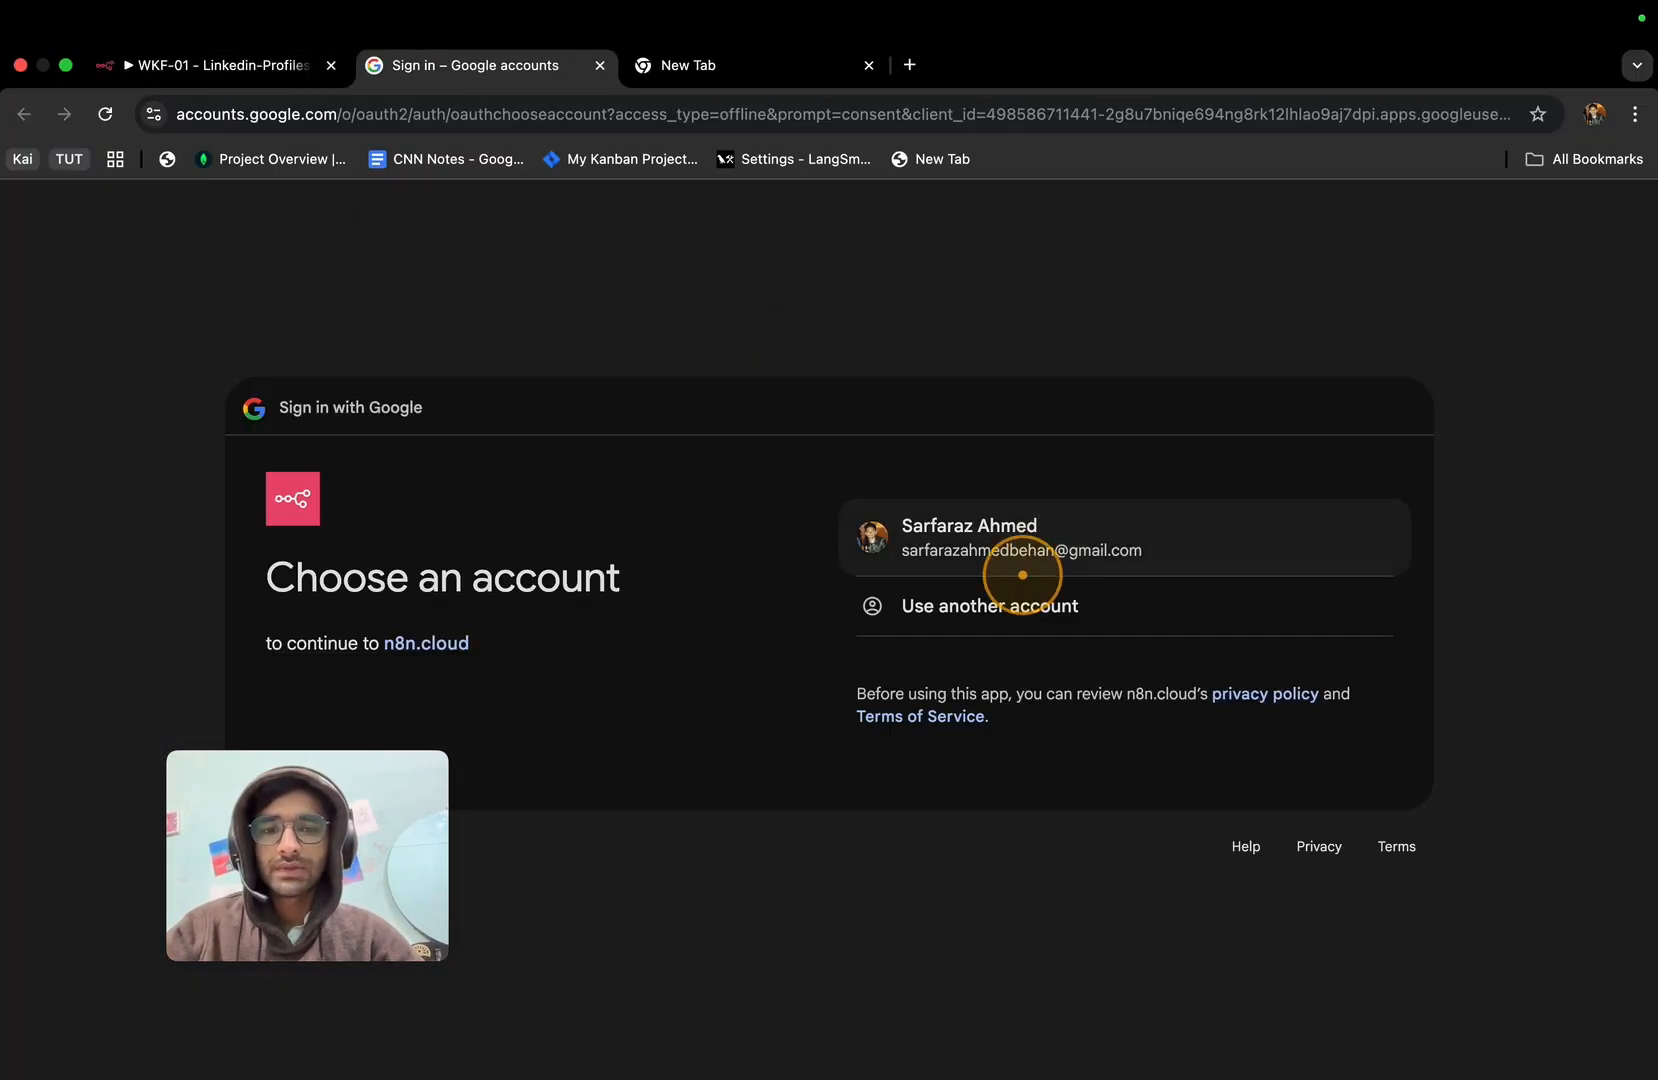
{"action": "left_click", "coordinate": [977, 538]}
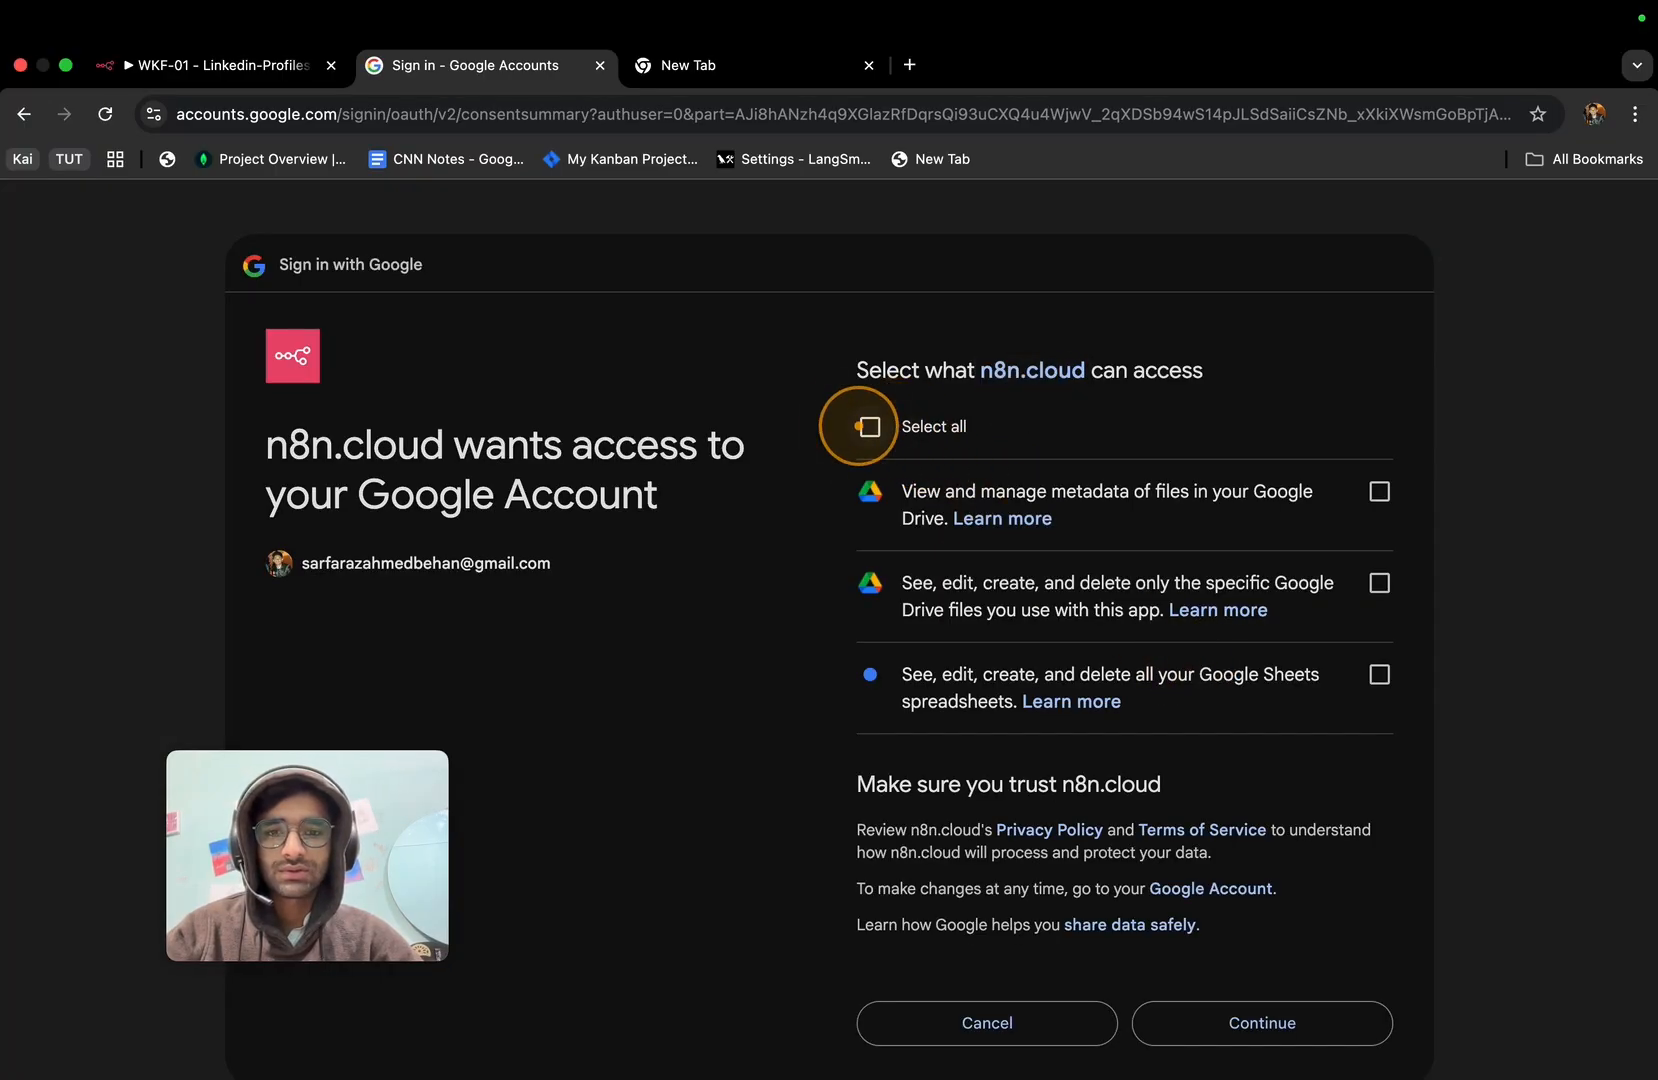
{"action": "left_click", "coordinate": [860, 426]}
{"action": "left_click", "coordinate": [1200, 1013]}
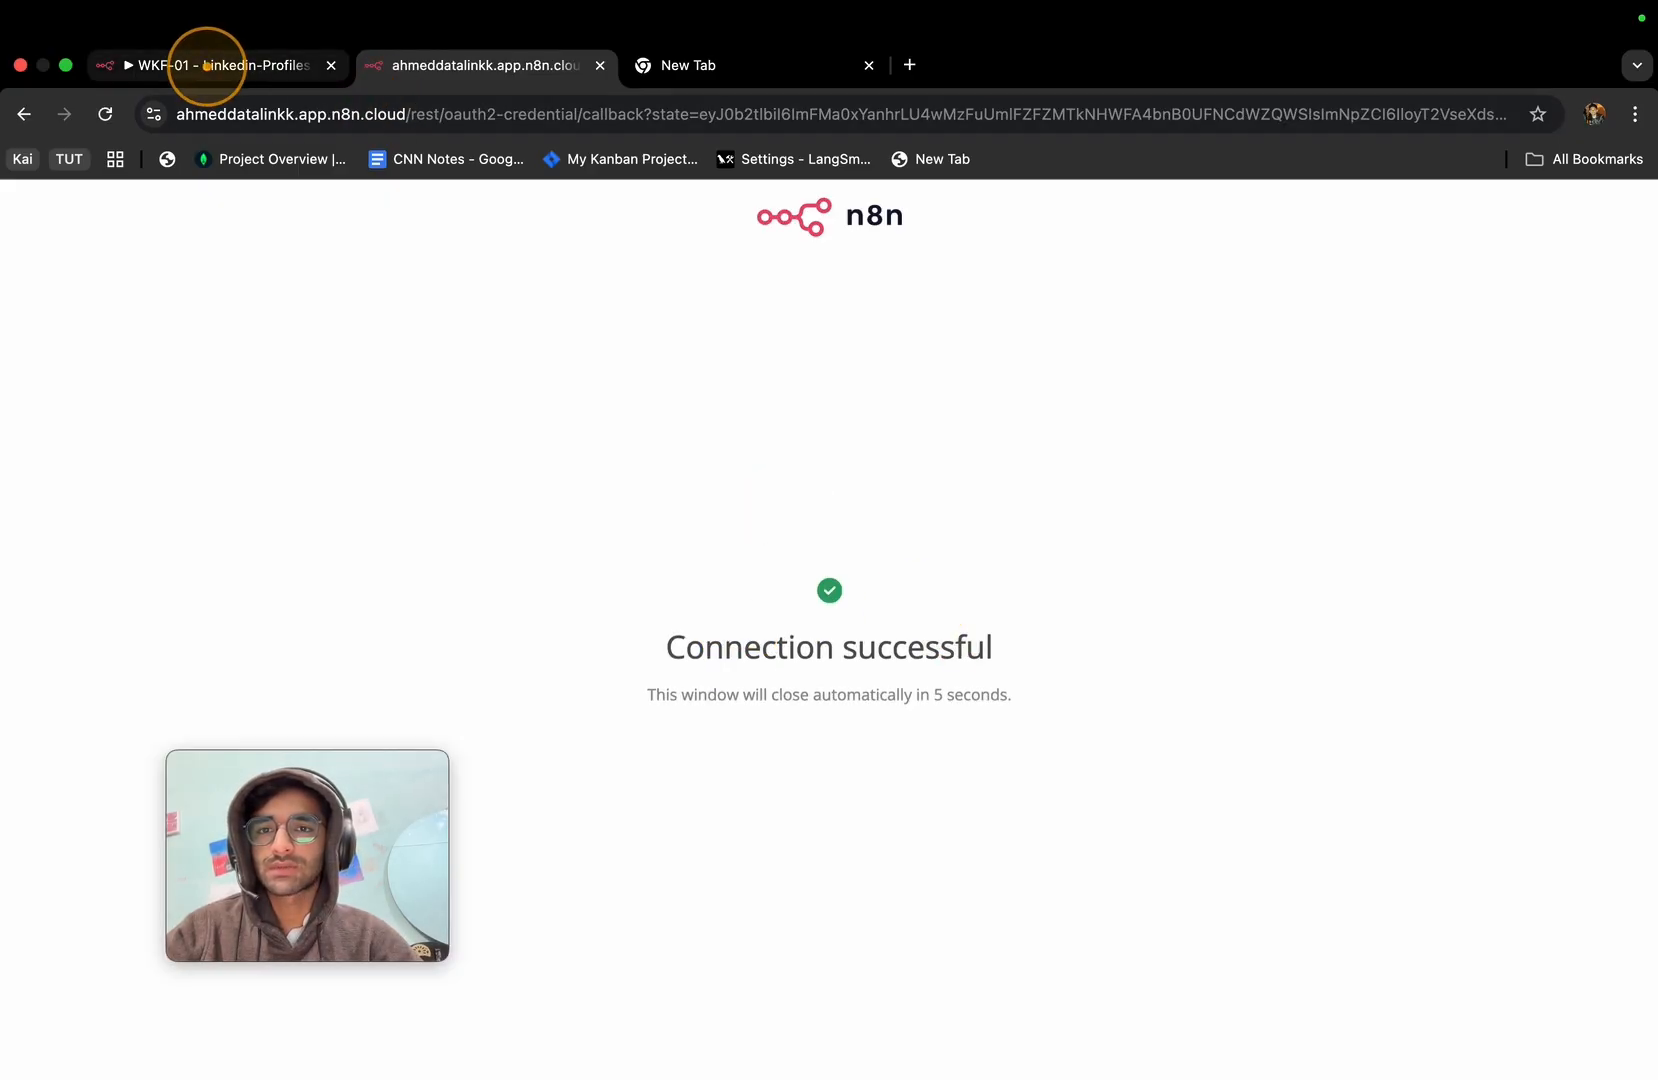
Search the web for Google Sheets in the empty browser tab and open its Google Workspace product page.
{"action": "left_click", "coordinate": [740, 58]}
{"action": "type", "text": "gogoler"}
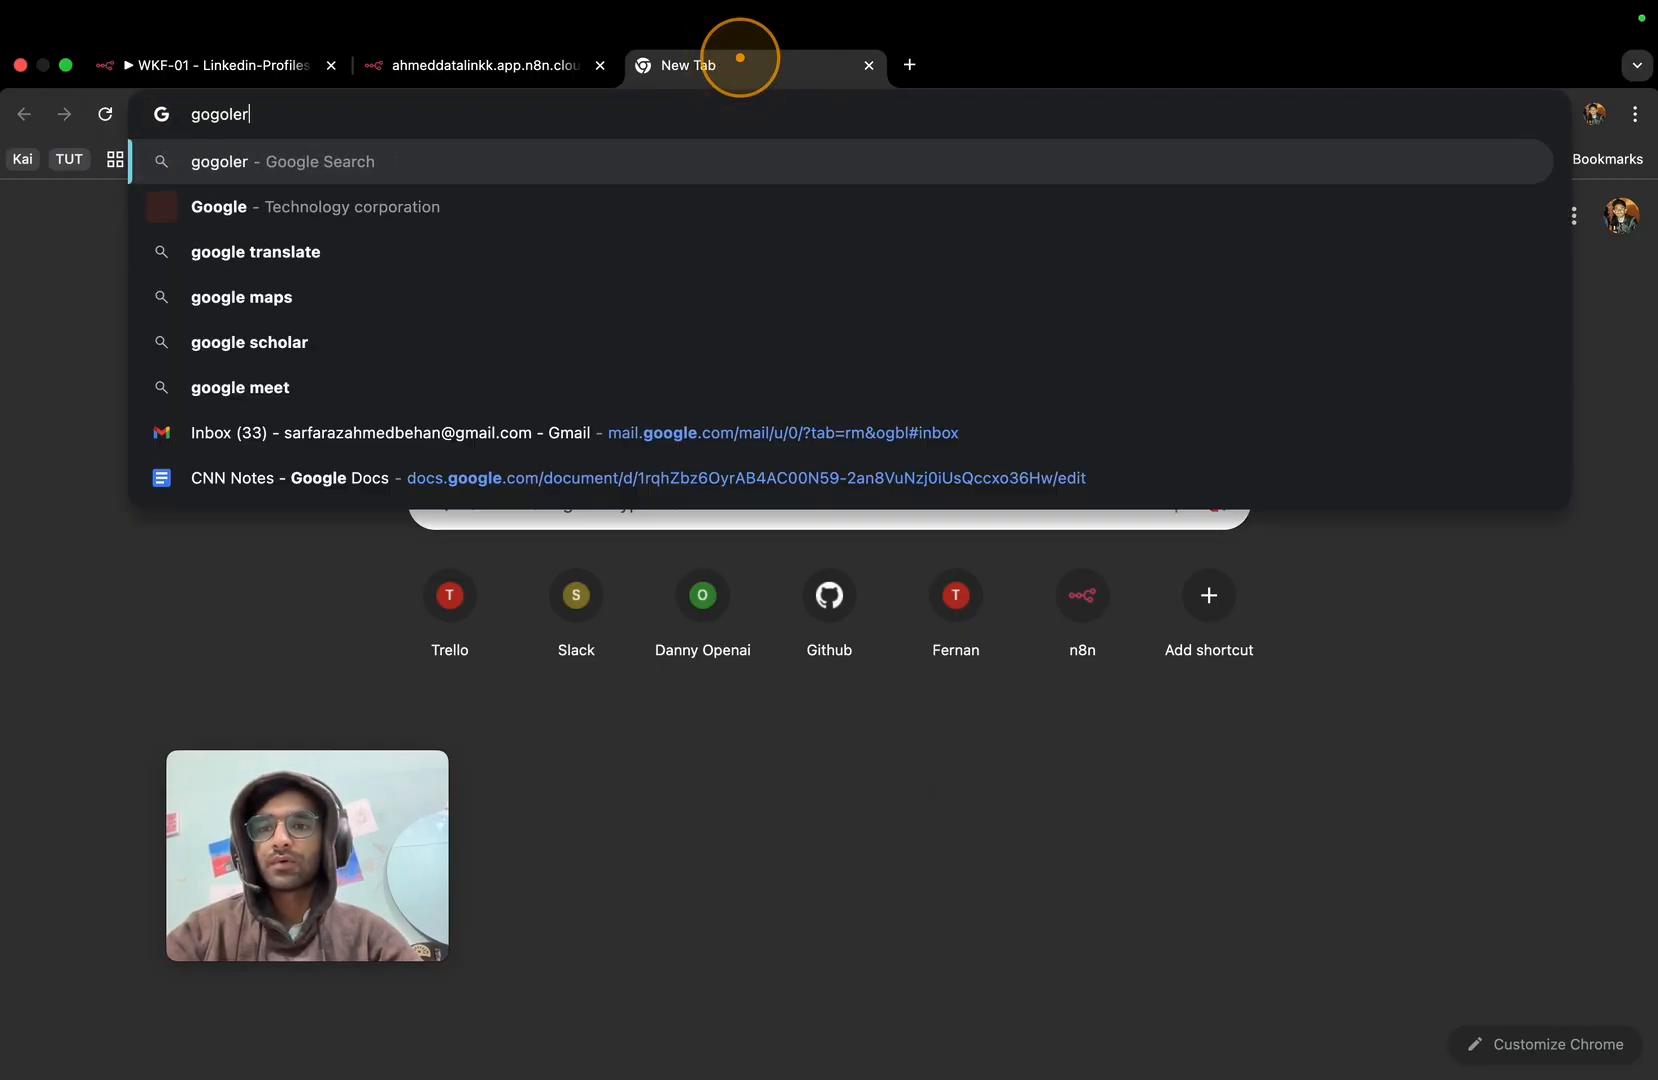
{"action": "key", "text": "BackSpace"}
{"action": "key", "text": "BackSpace"}
{"action": "key", "text": "BackSpace"}
{"action": "key", "text": "BackSpace"}
{"action": "key", "text": "BackSpace"}
{"action": "type", "text": "ogle "}
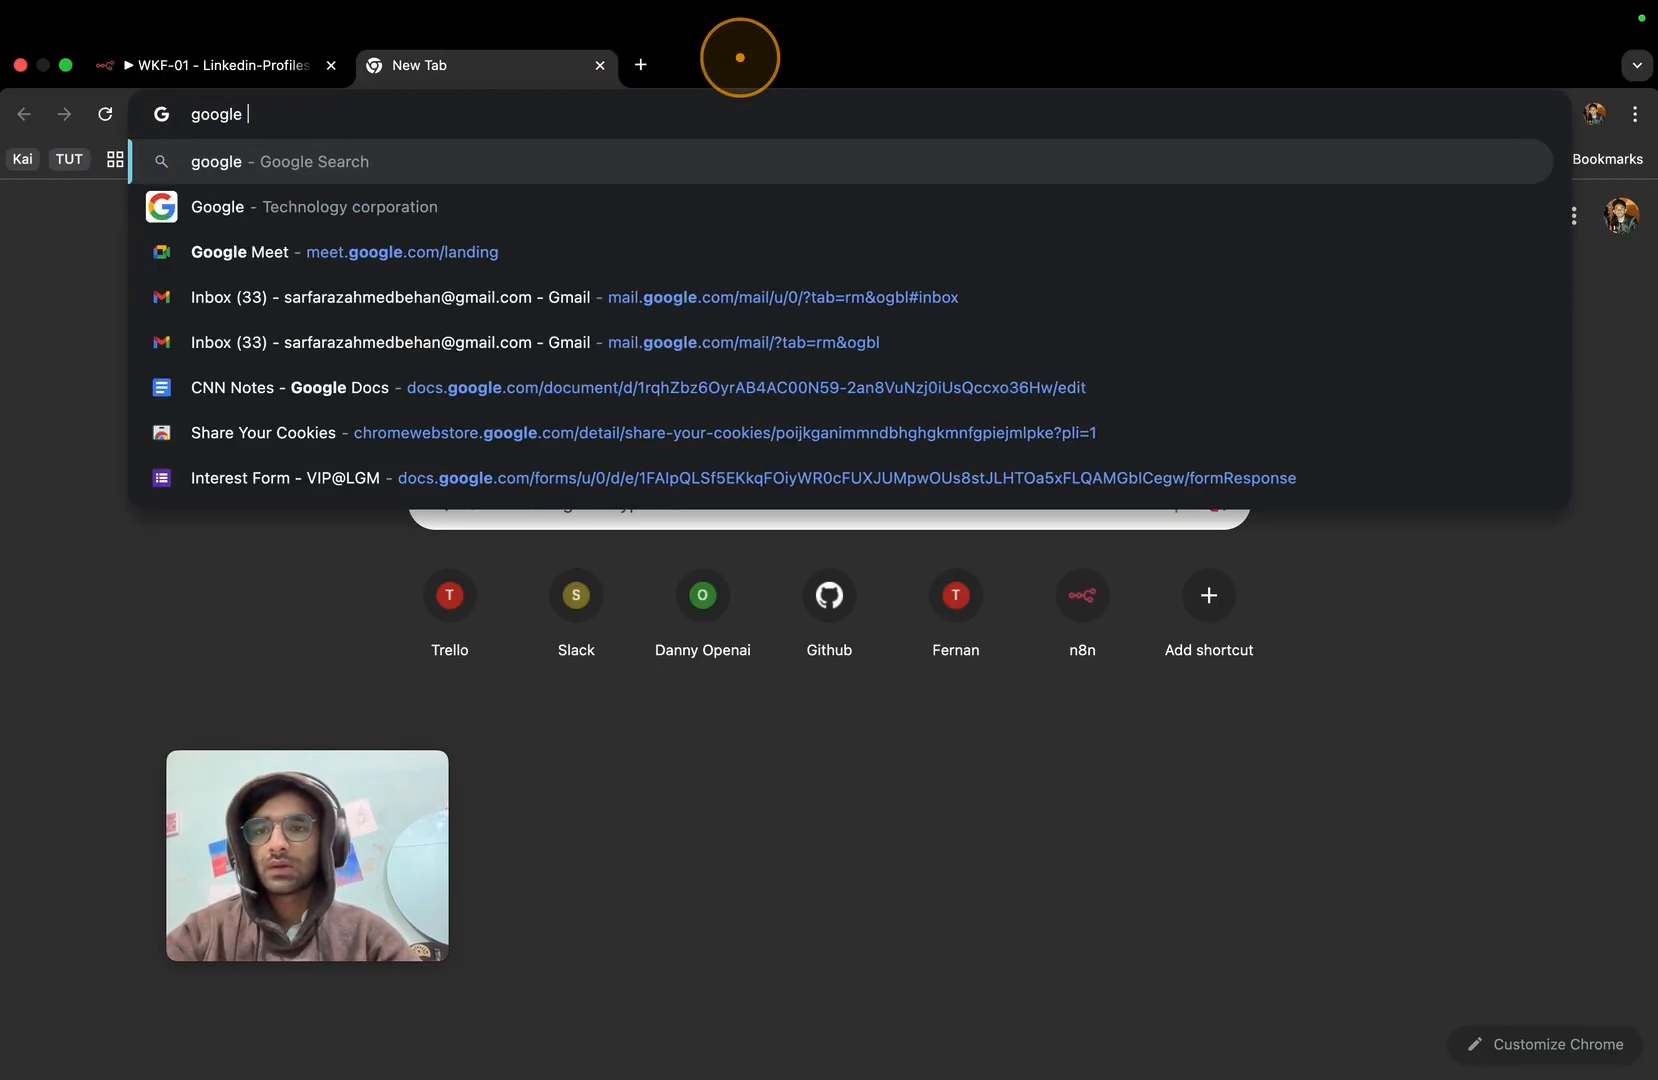
{"action": "type", "text": "sheert"}
{"action": "key", "text": "Return"}
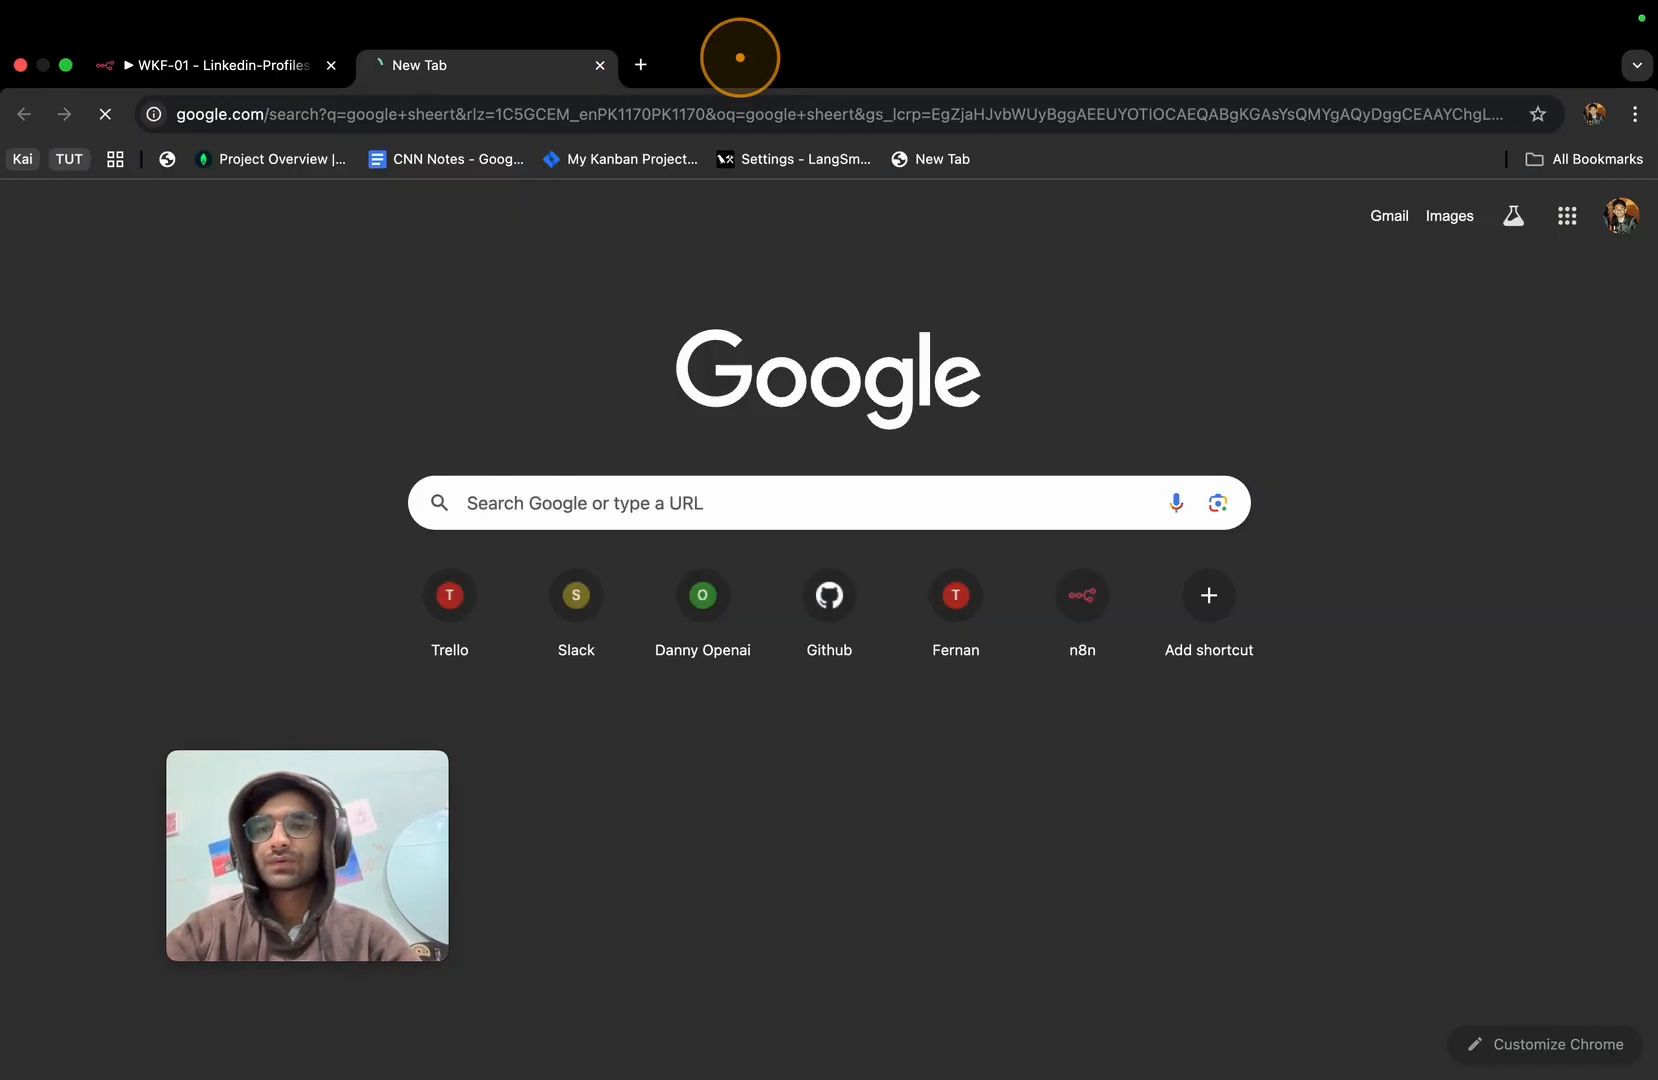
{"action": "left_click", "coordinate": [303, 503]}
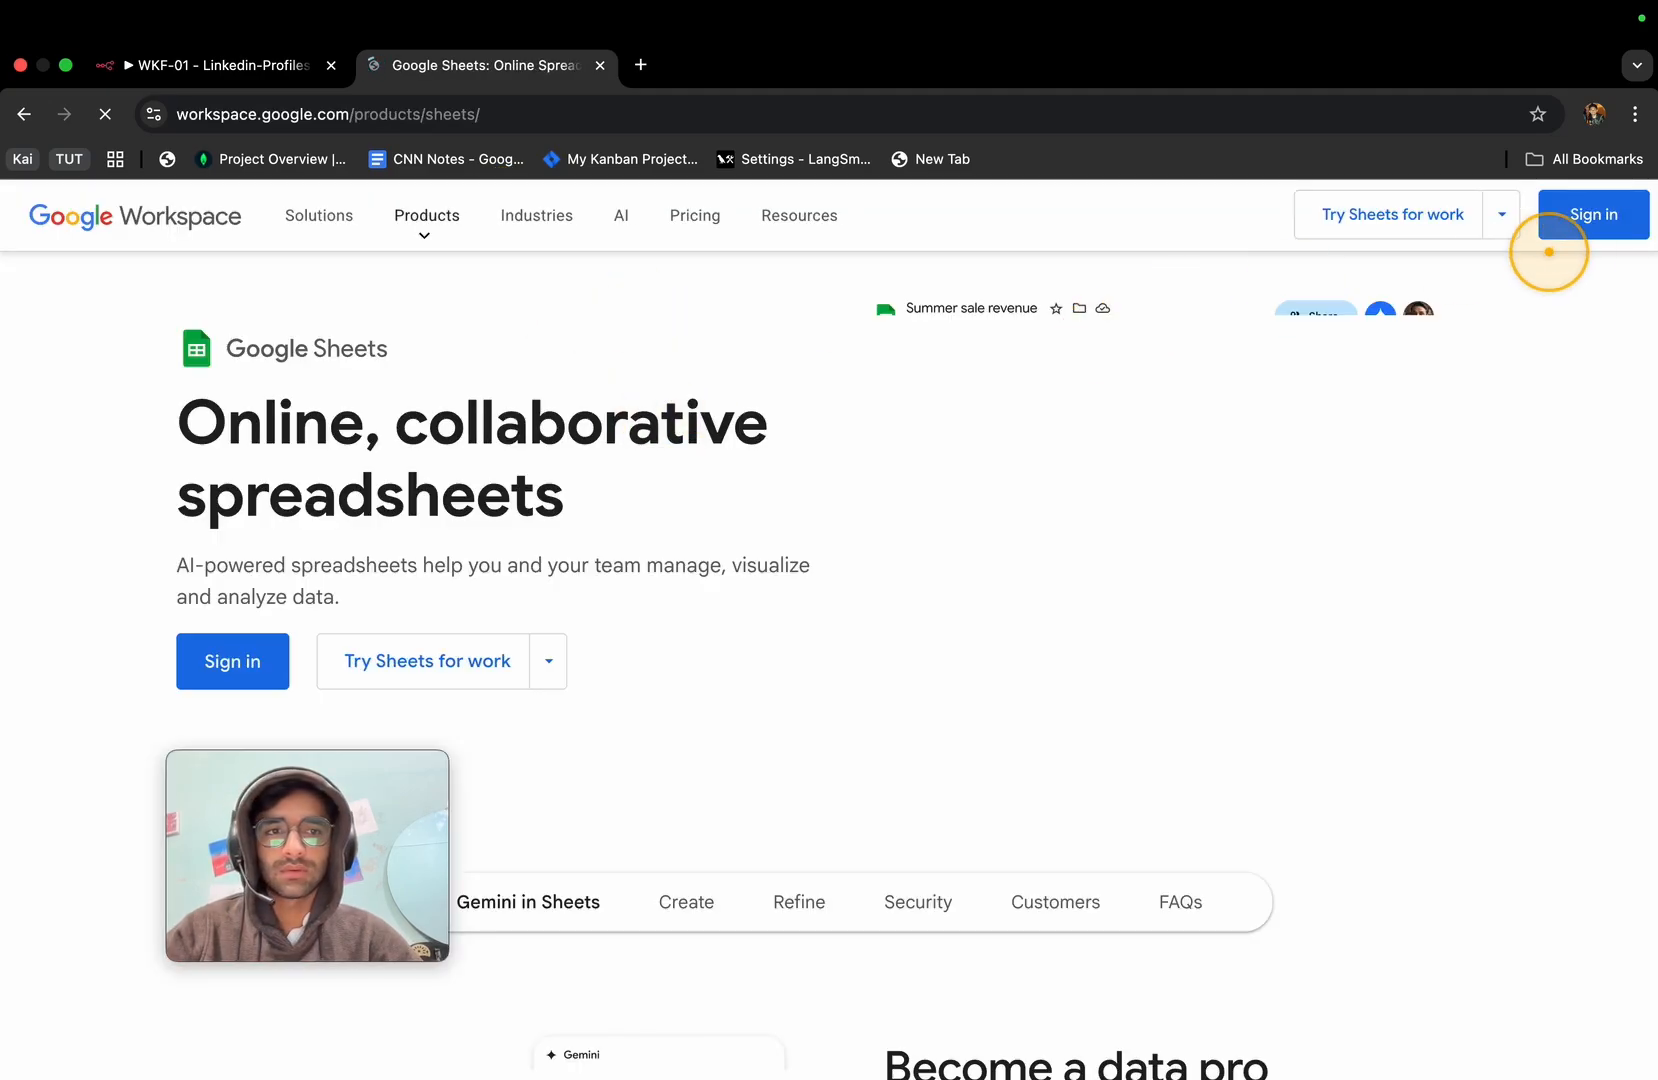
Sign in to Google Sheets, create a blank spreadsheet, and title it "Linkedin Automation".
{"action": "left_click", "coordinate": [1595, 212]}
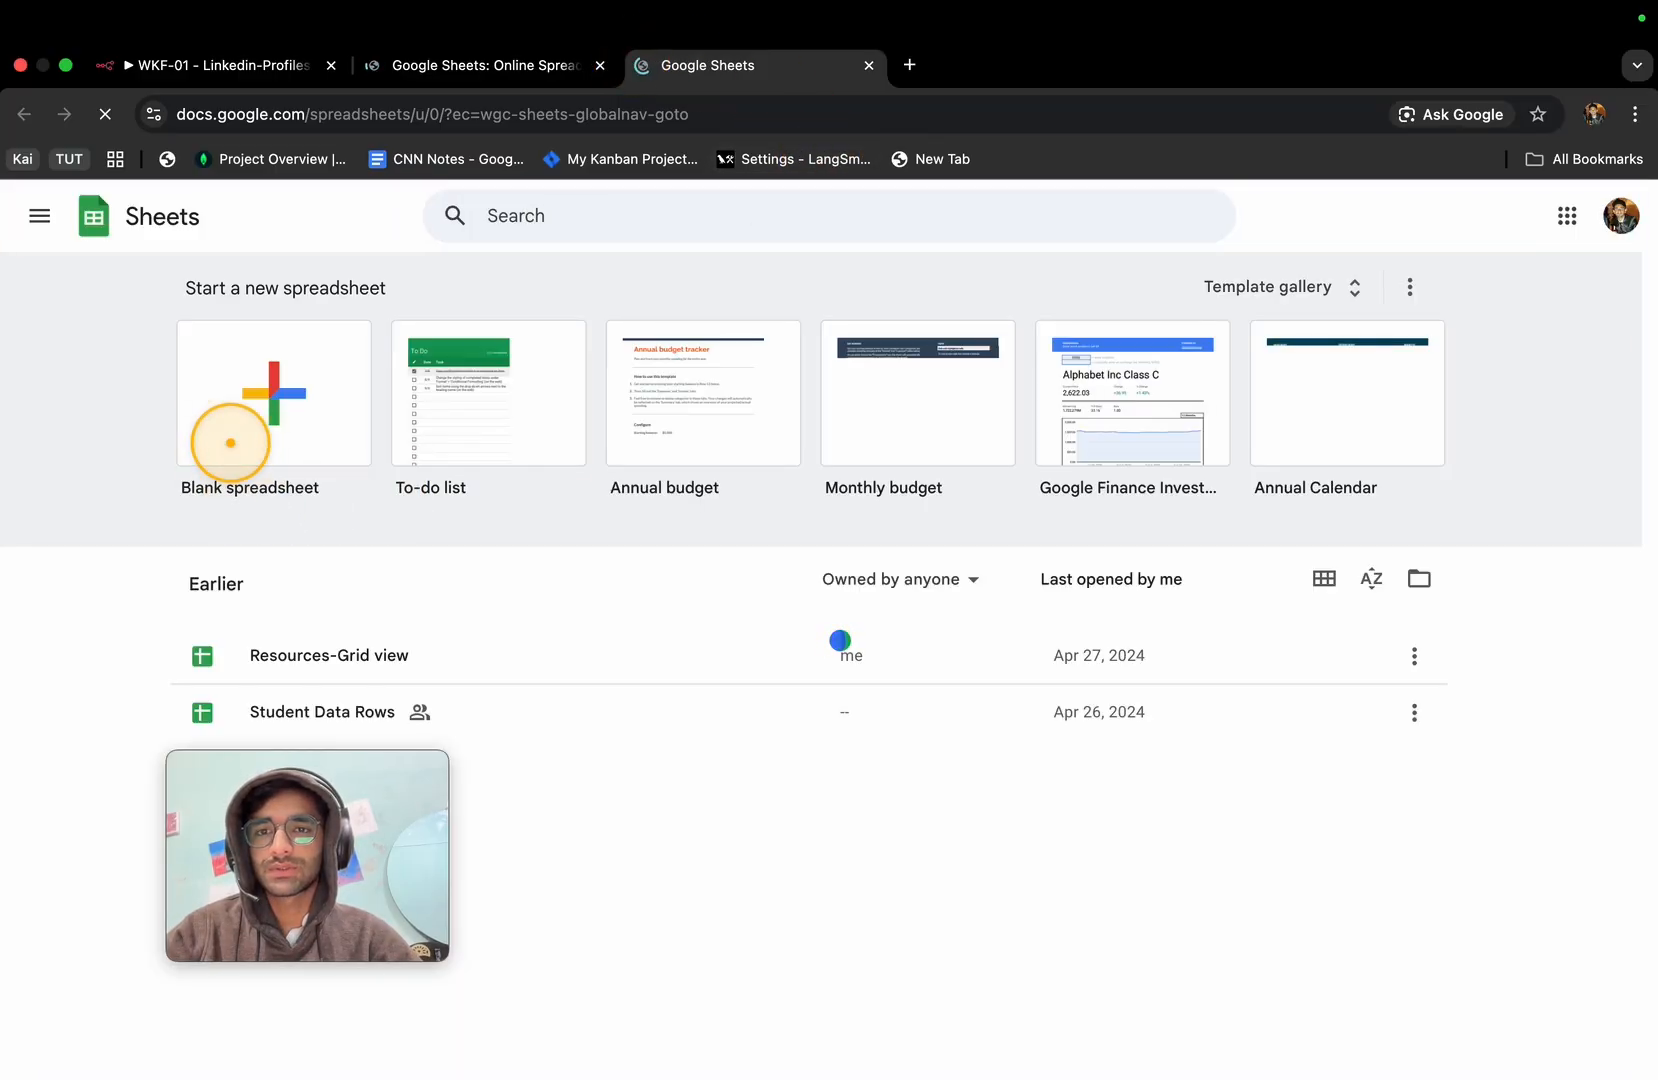
{"action": "left_click", "coordinate": [230, 442]}
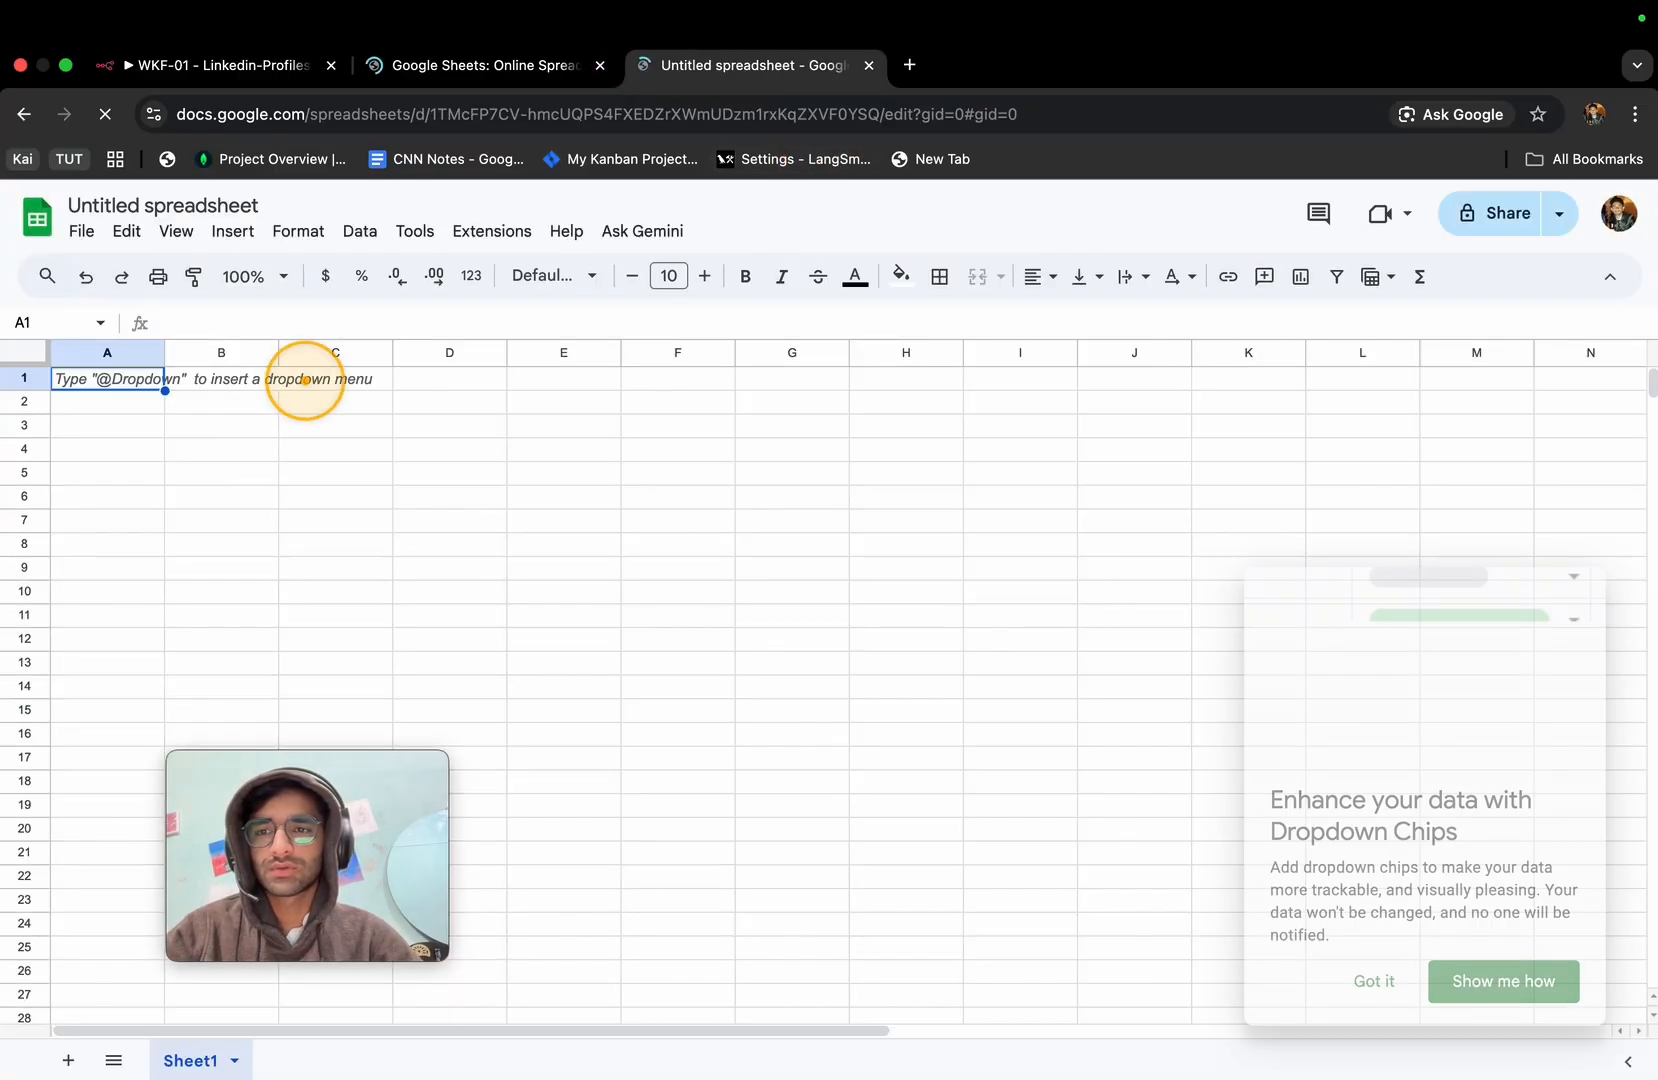
{"action": "left_click", "coordinate": [140, 207]}
{"action": "type", "text": "Linkedin Automation"}
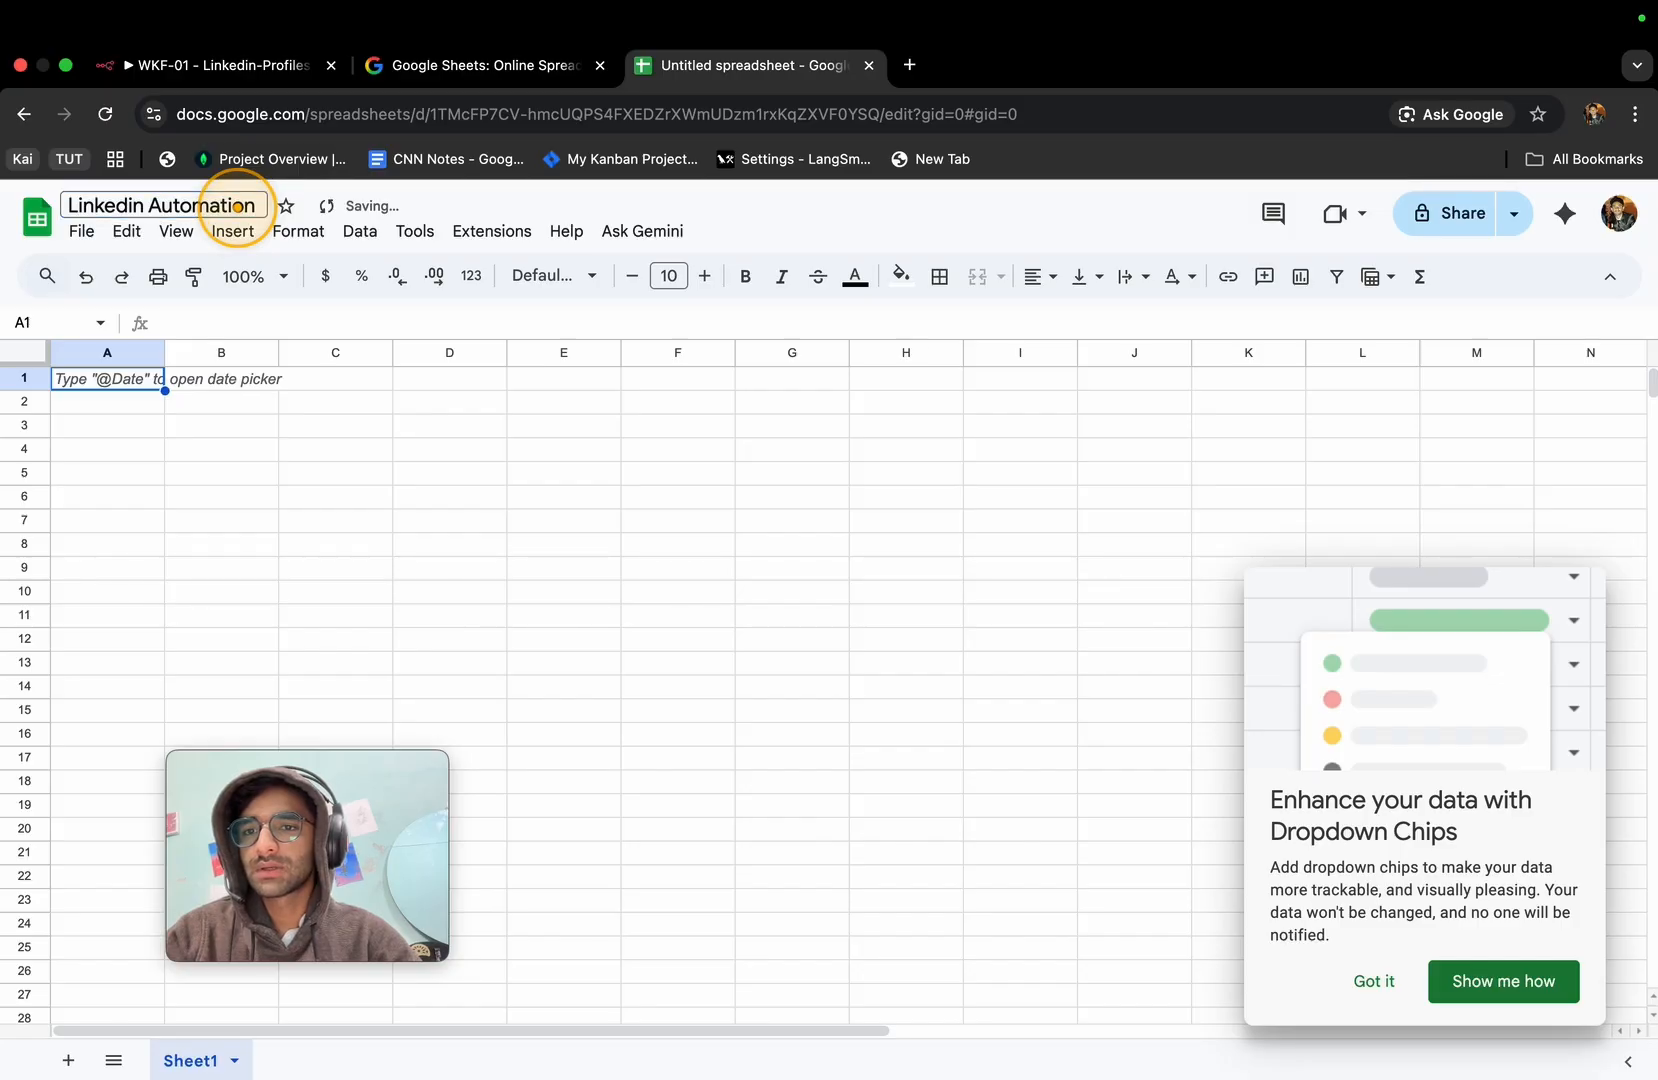
Rename the spreadsheet's Sheet1 as "li-profiles".
{"action": "right_click", "coordinate": [203, 1060]}
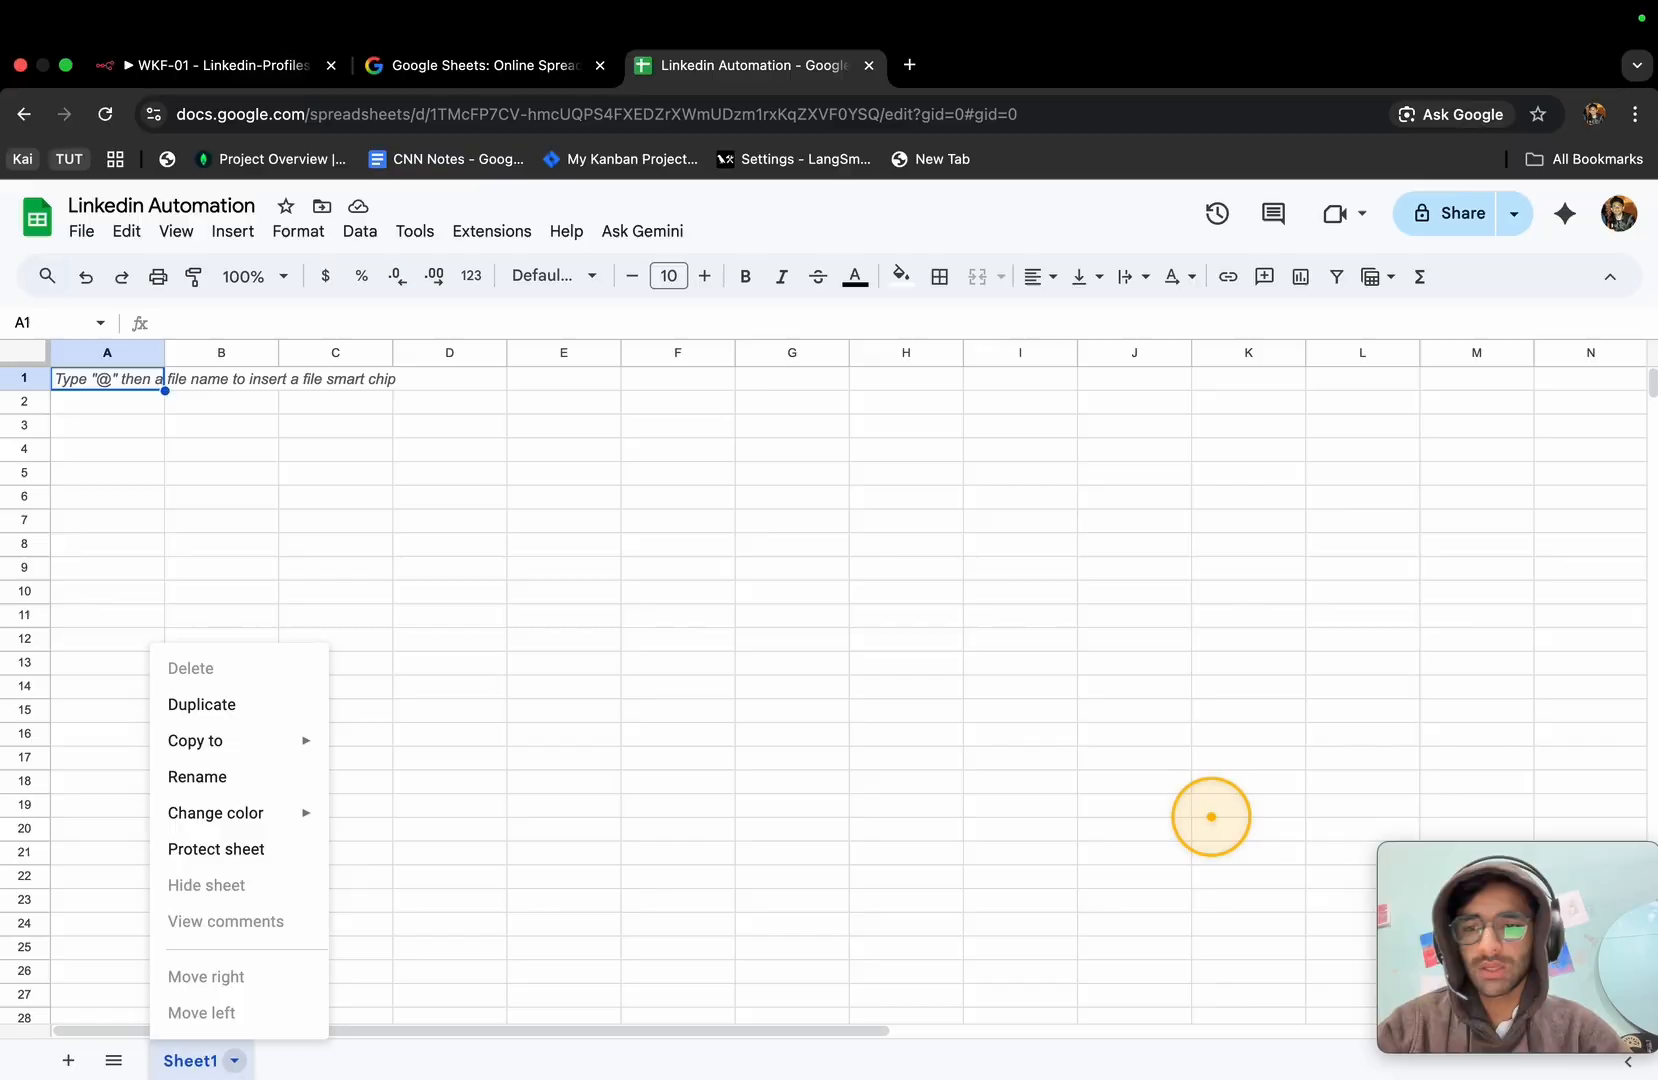
{"action": "left_click", "coordinate": [195, 787]}
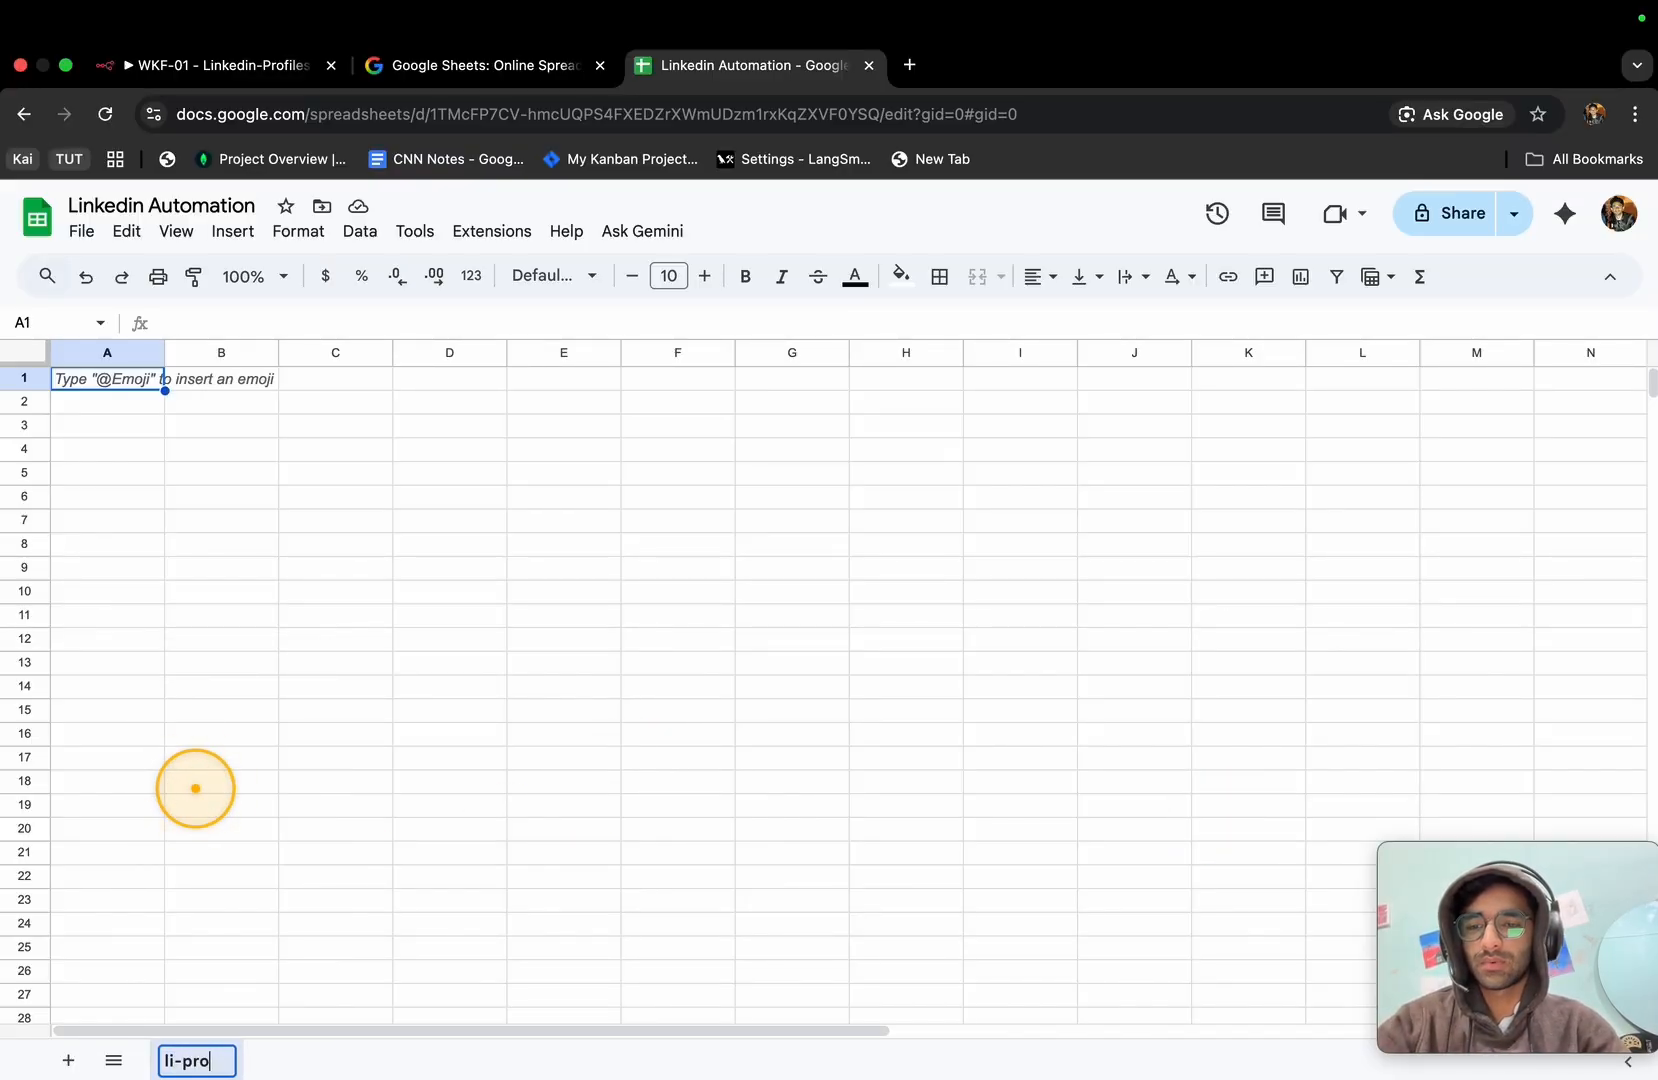
{"action": "type", "text": "li-profiles"}
{"action": "key", "text": "Return"}
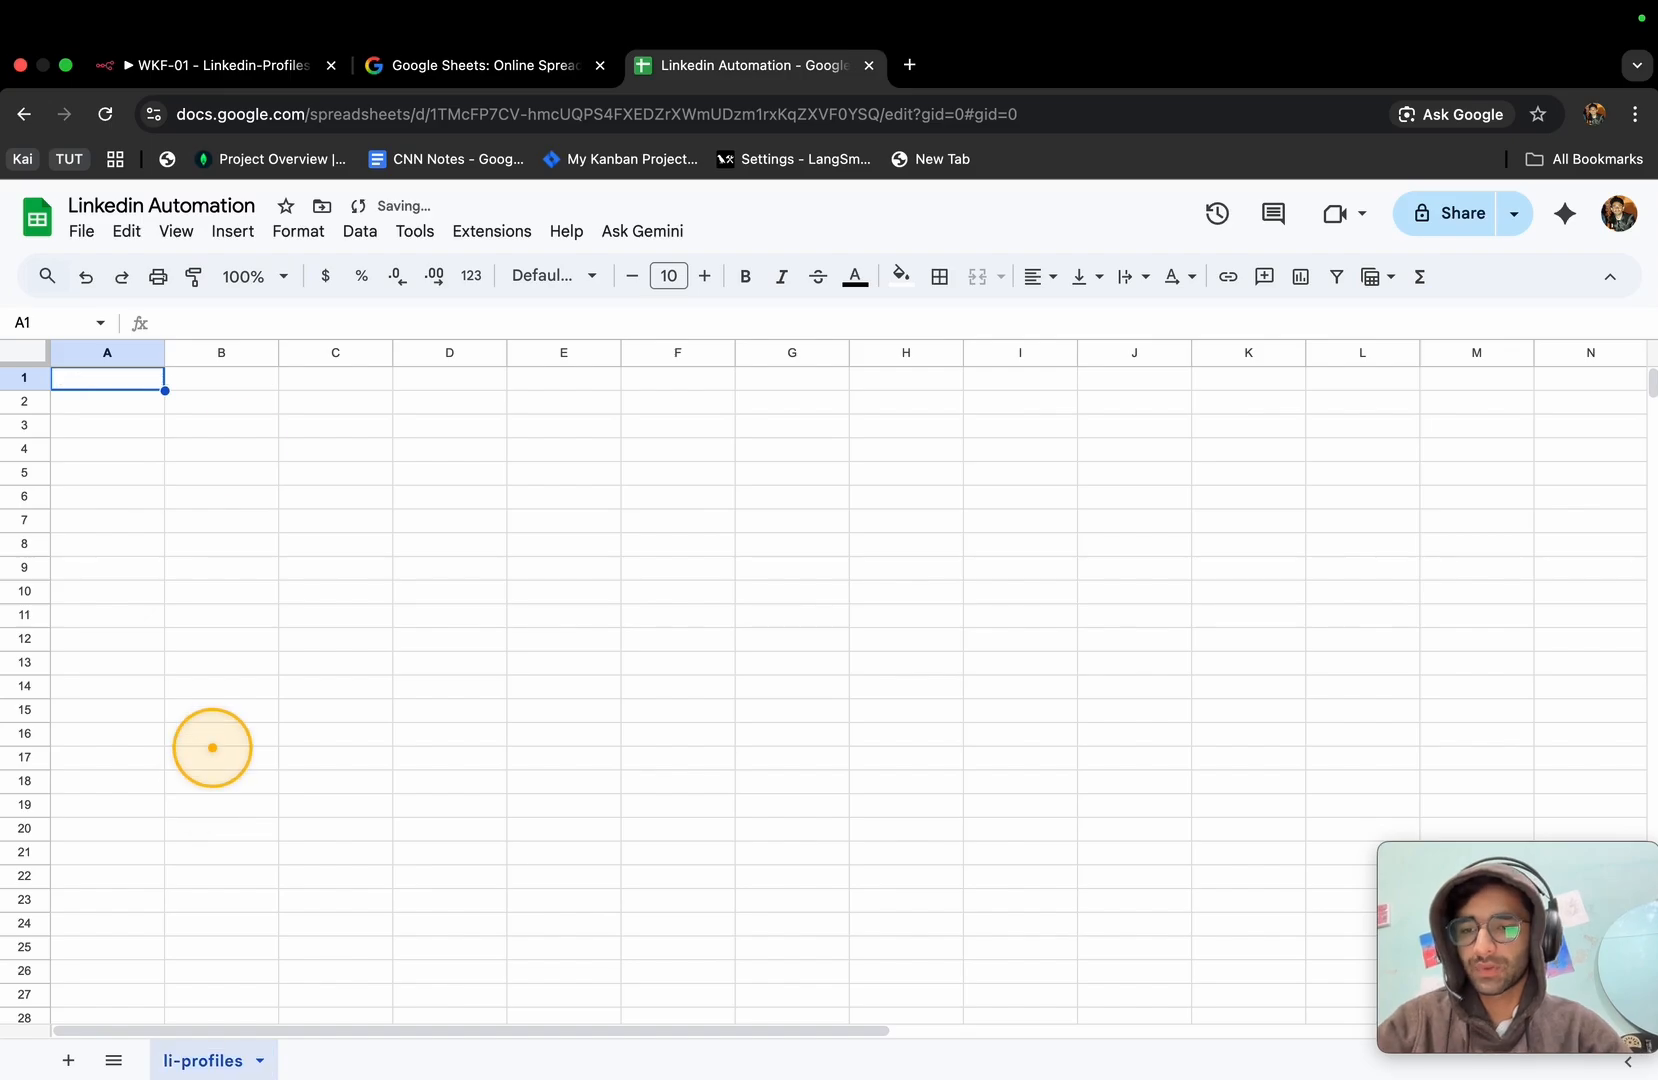
Return to n8n, close the credential dialog, and set the node's document to "Linkedin Automation" and its sheet to "li-profiles".
{"action": "left_click", "coordinate": [220, 70]}
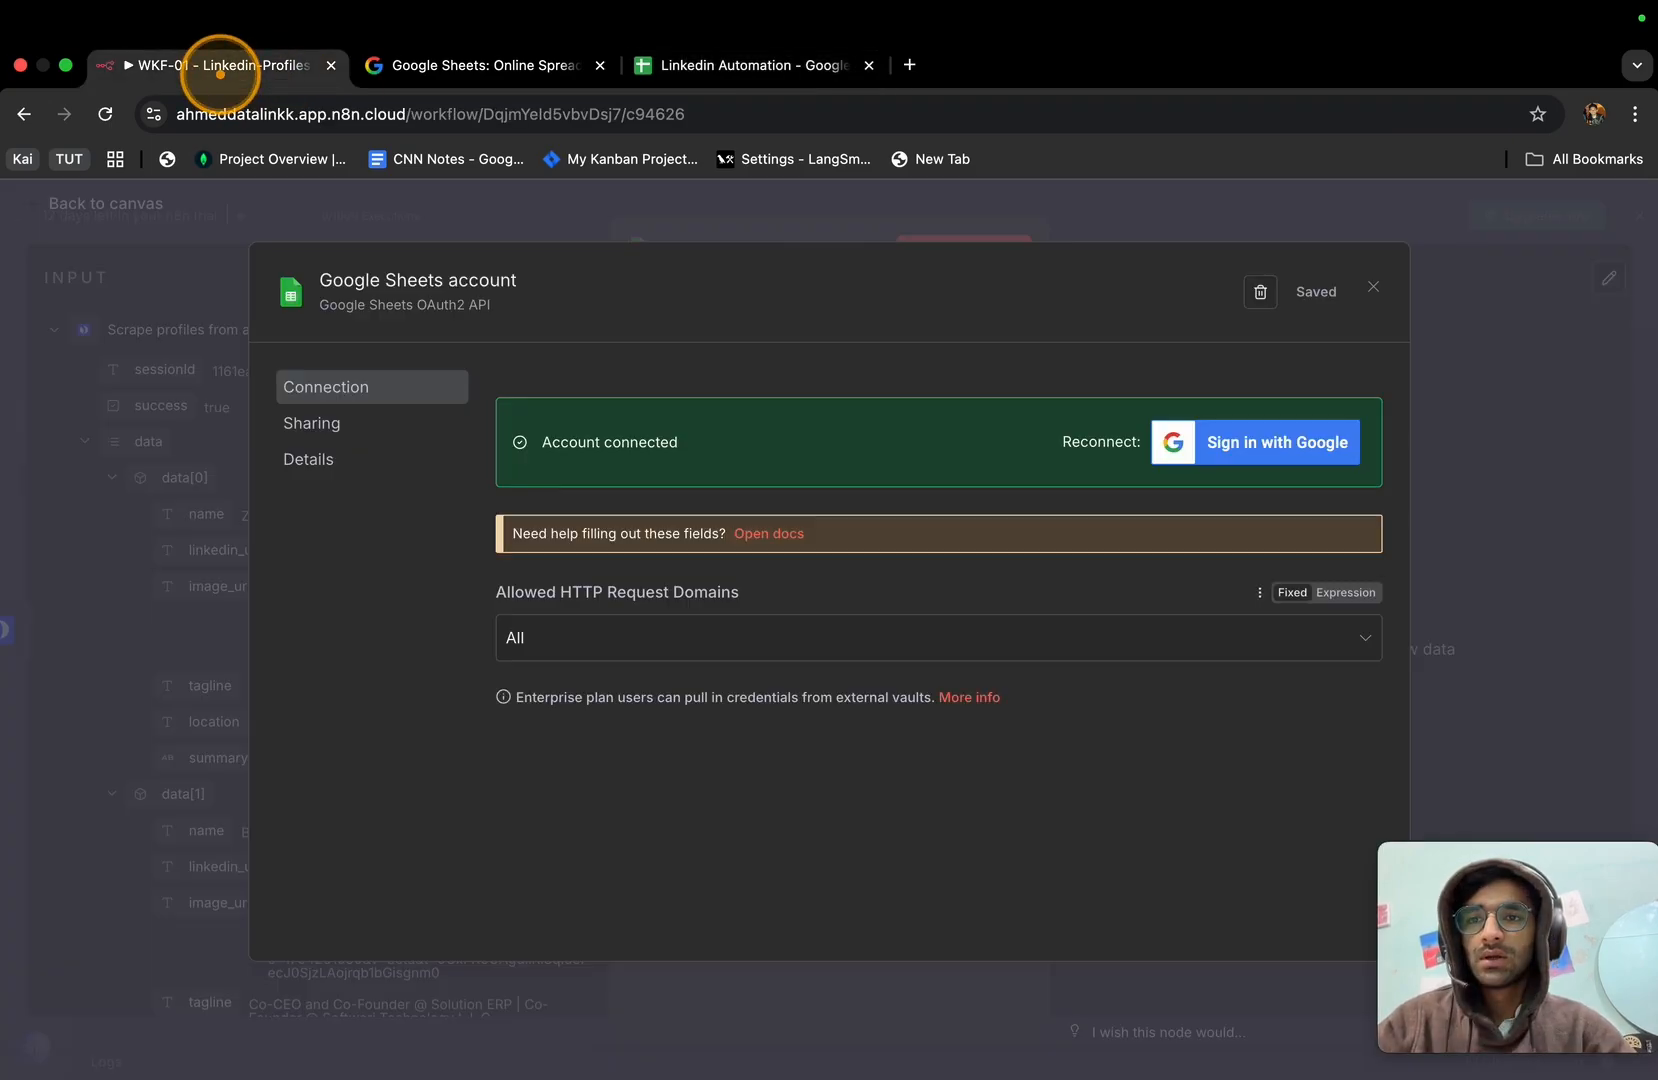
{"action": "left_click", "coordinate": [1, 517]}
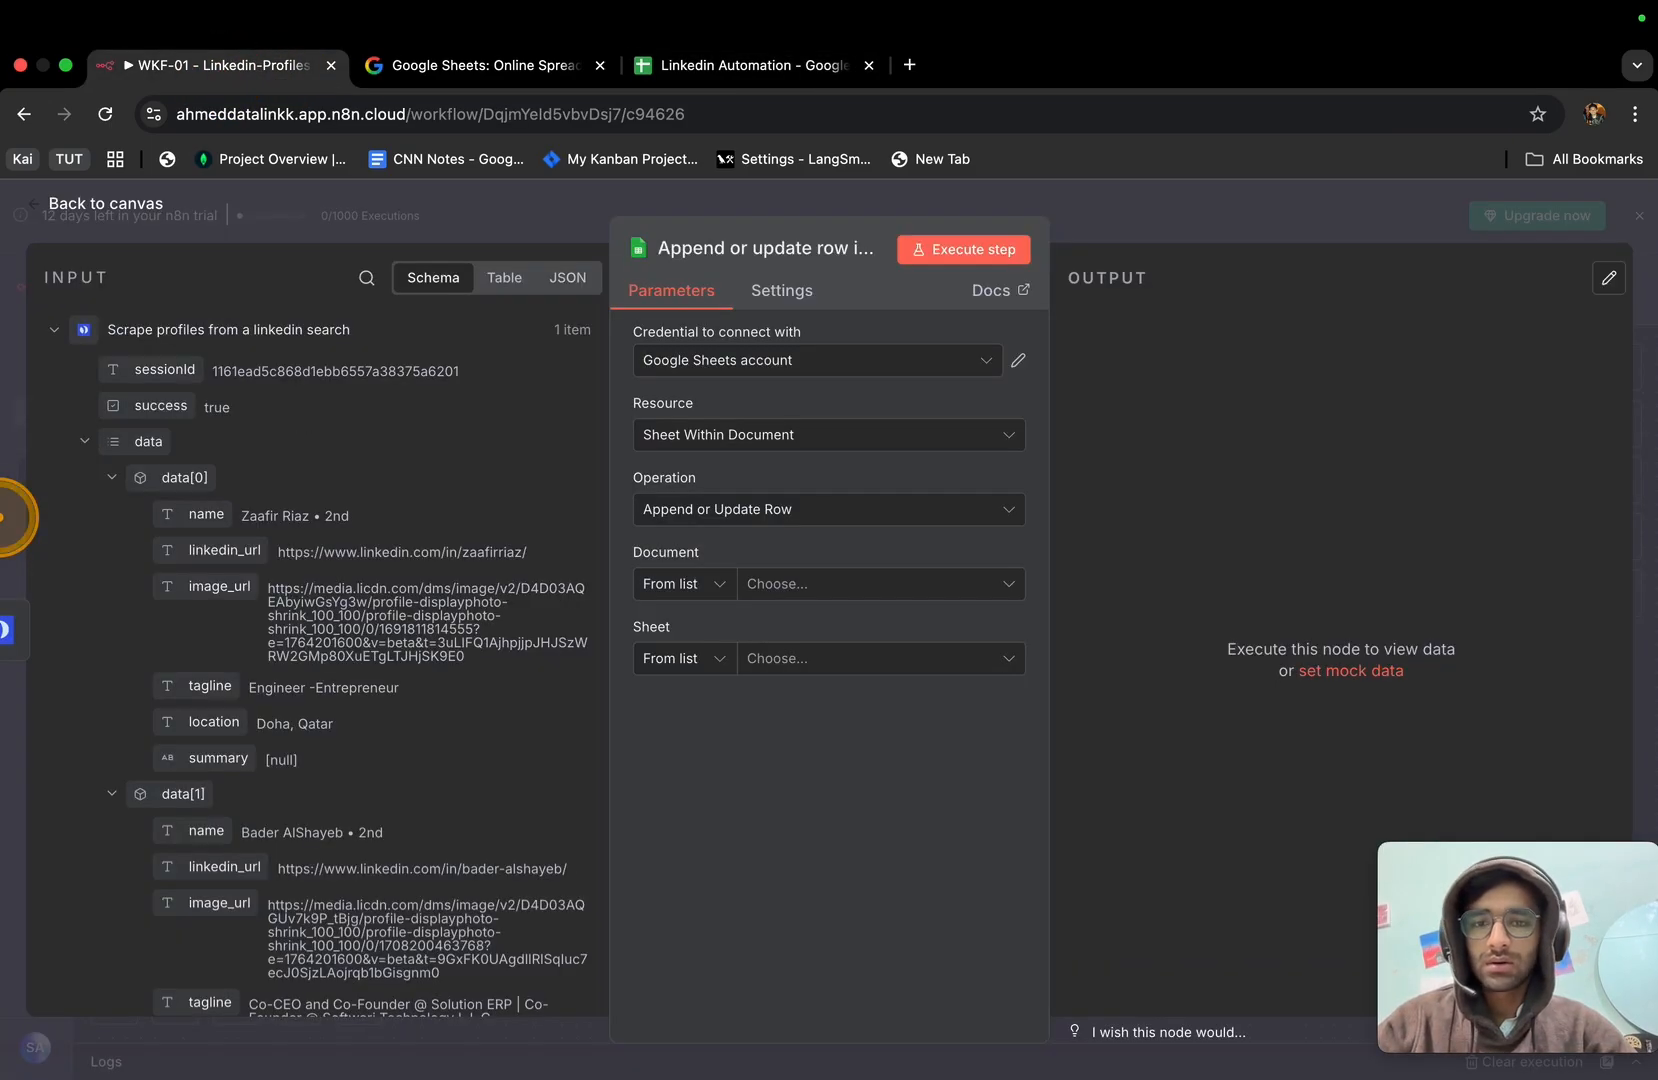
{"action": "left_click", "coordinate": [807, 581]}
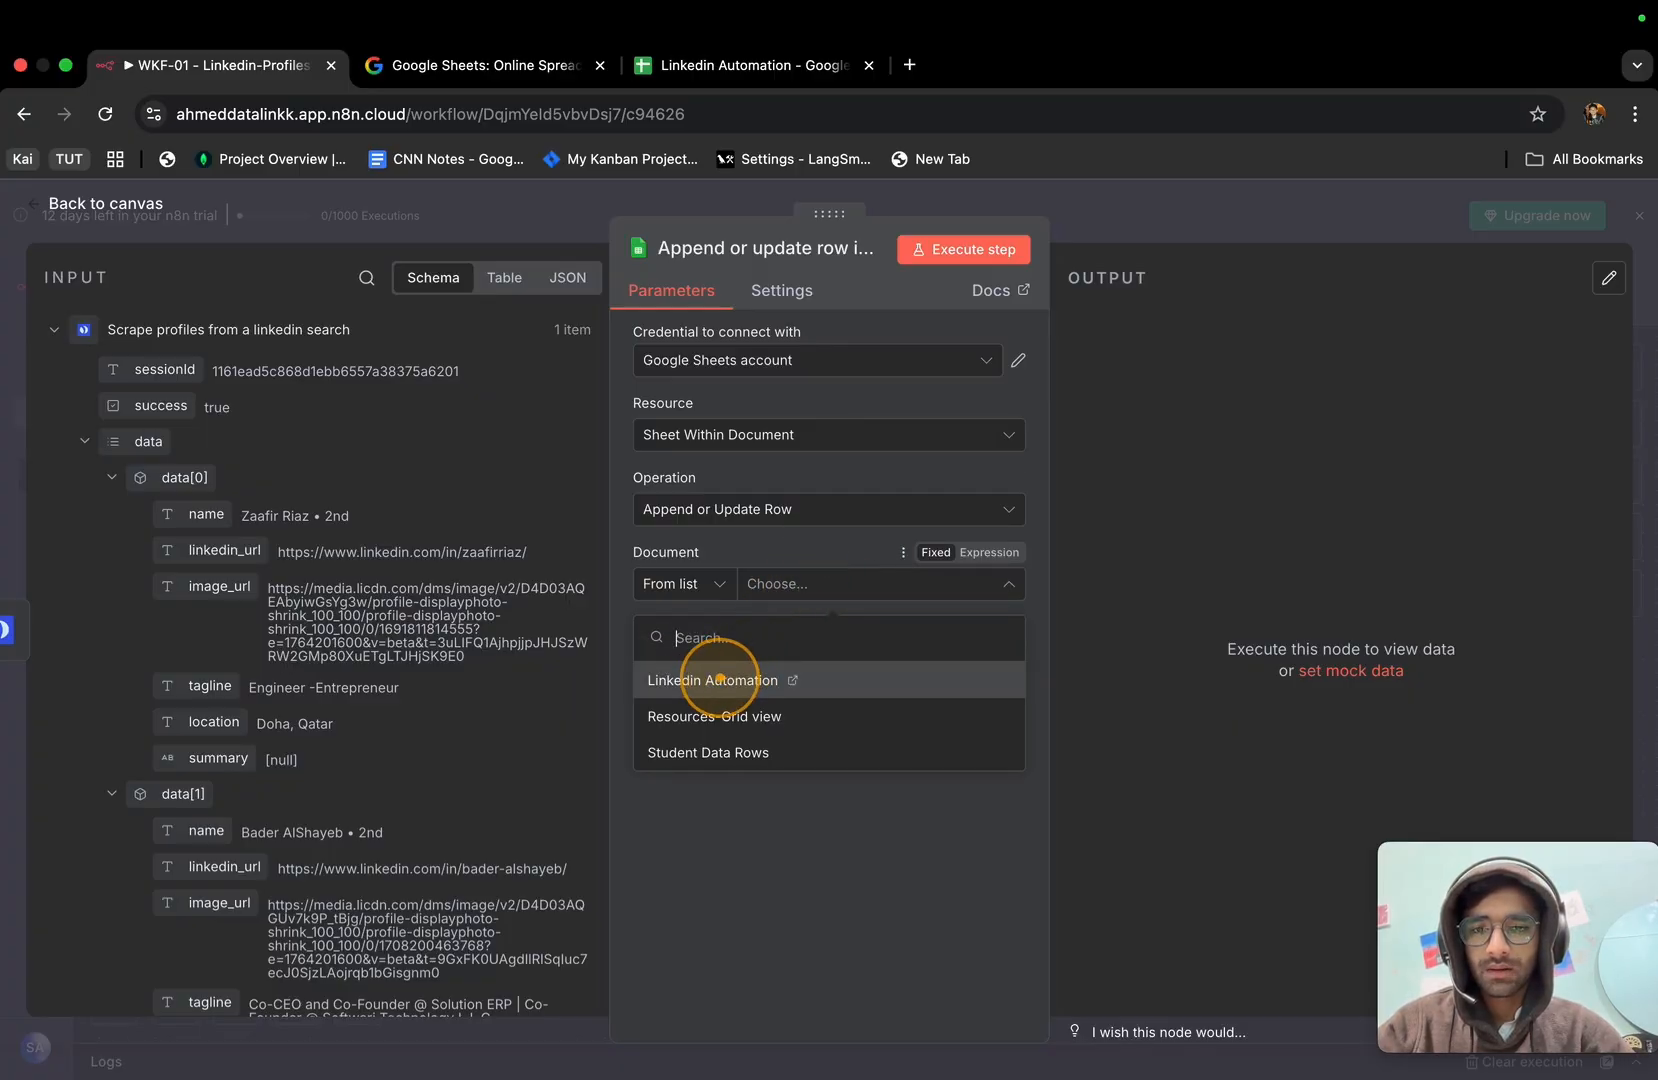
{"action": "left_click", "coordinate": [713, 680]}
{"action": "left_click", "coordinate": [788, 661]}
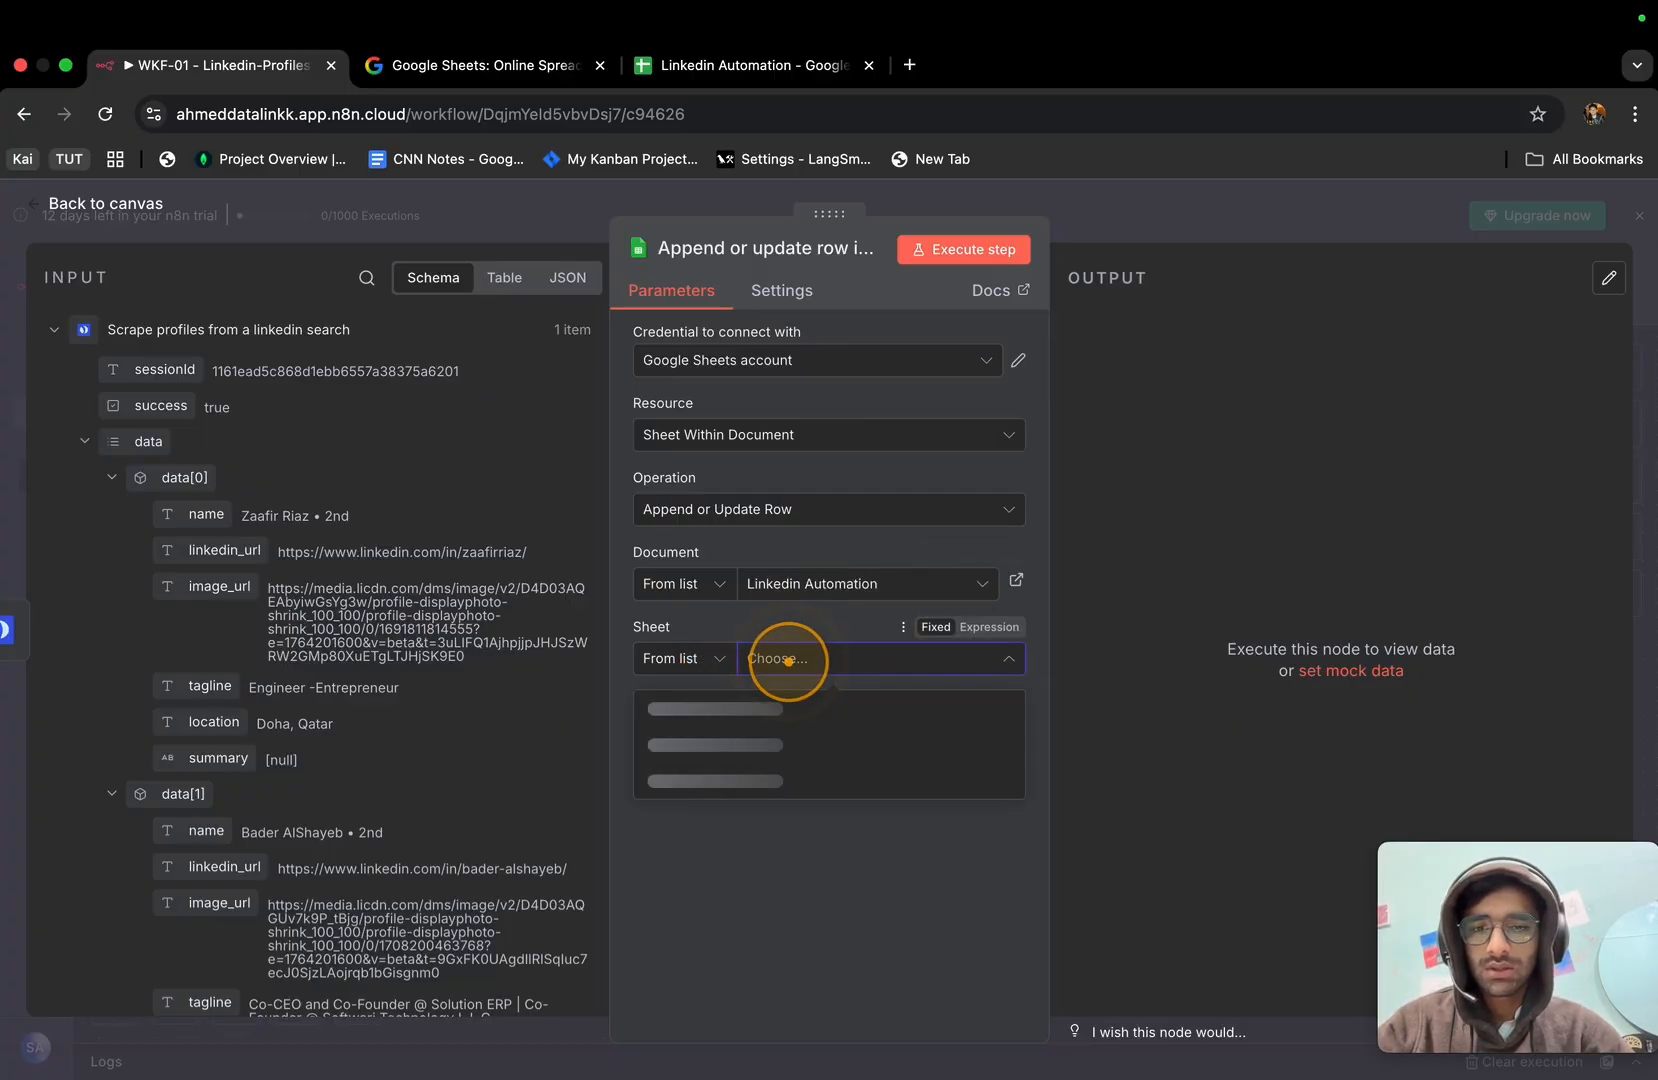
{"action": "left_click", "coordinate": [690, 705]}
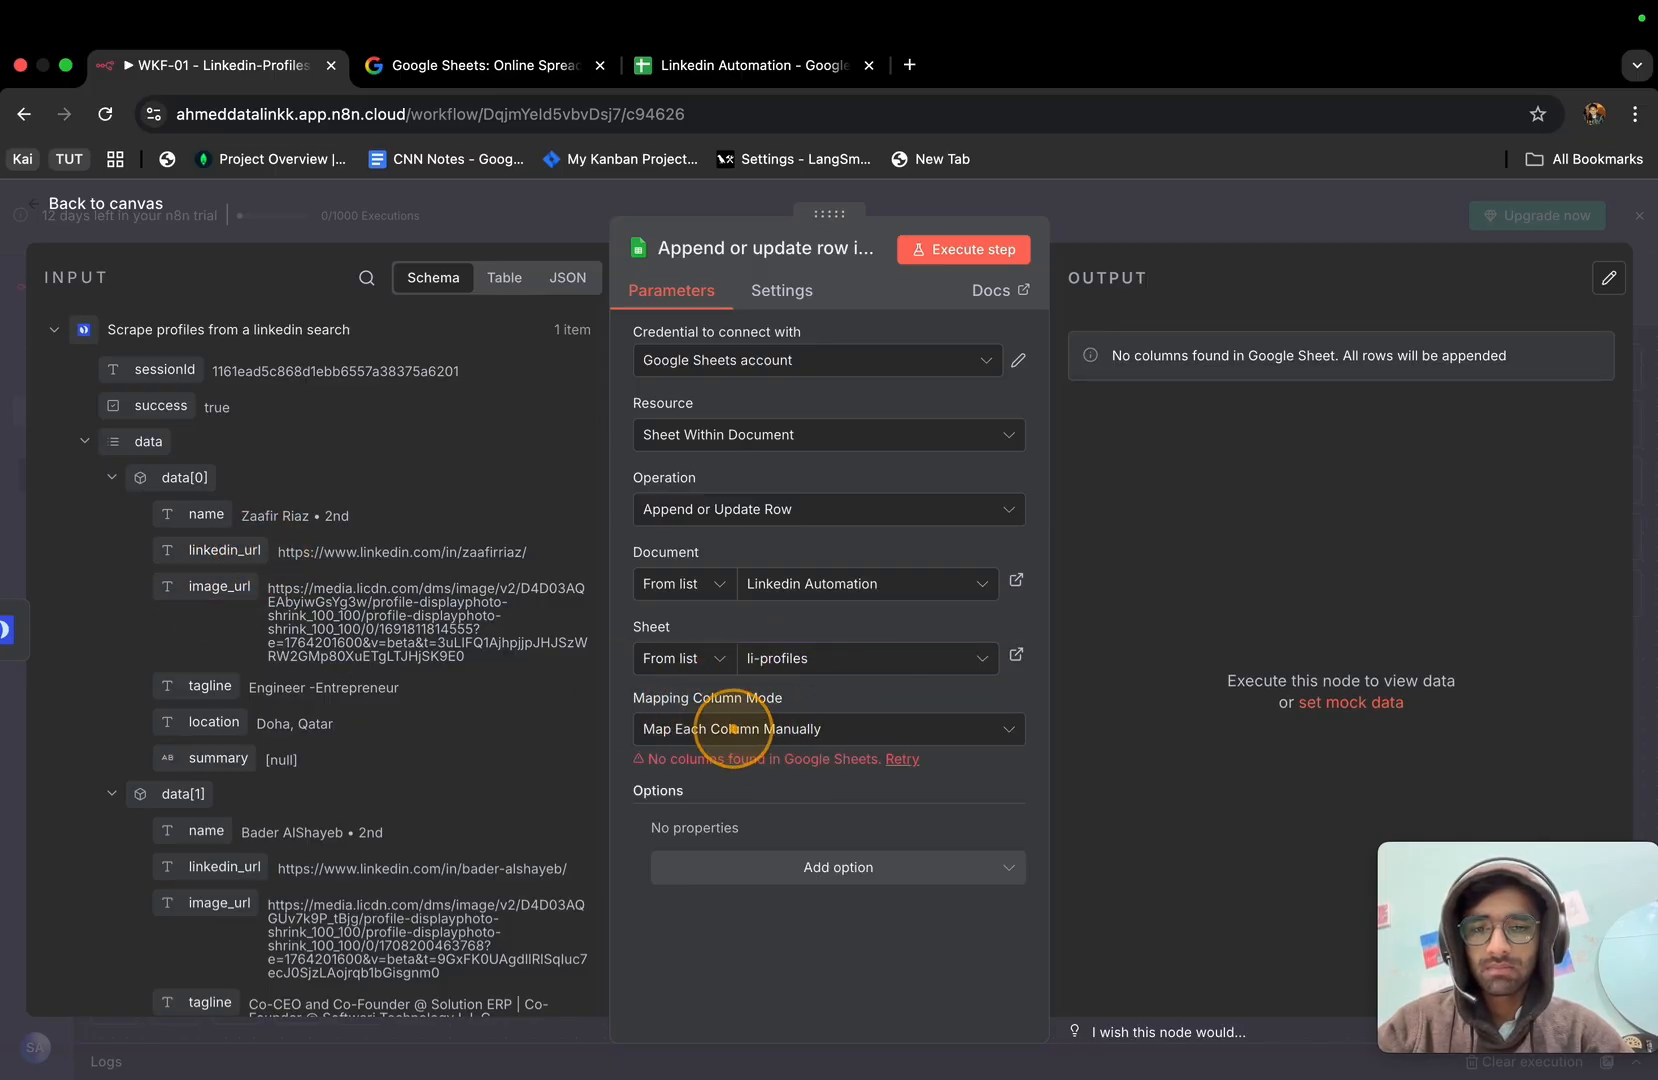
Set the Google Sheets node's mapping column mode to Map Automatically and return to the canvas.
{"action": "left_click", "coordinate": [733, 728]}
{"action": "left_click", "coordinate": [712, 855]}
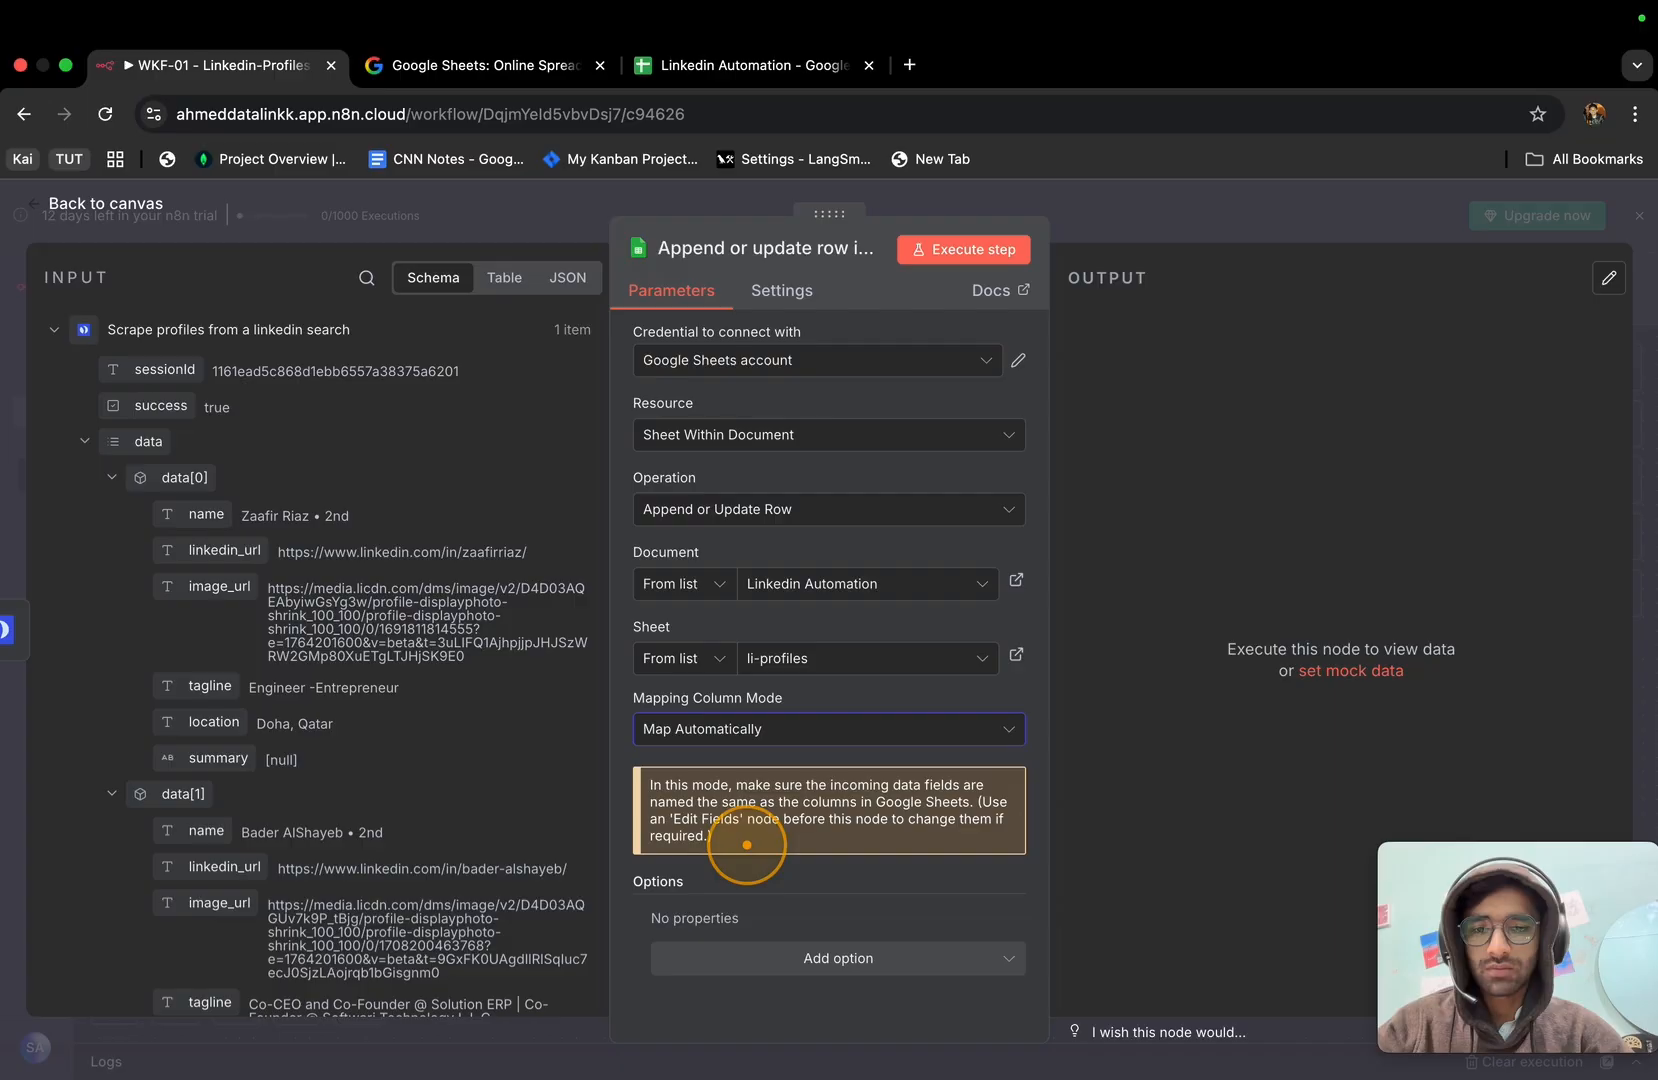
{"action": "left_click", "coordinate": [18, 462]}
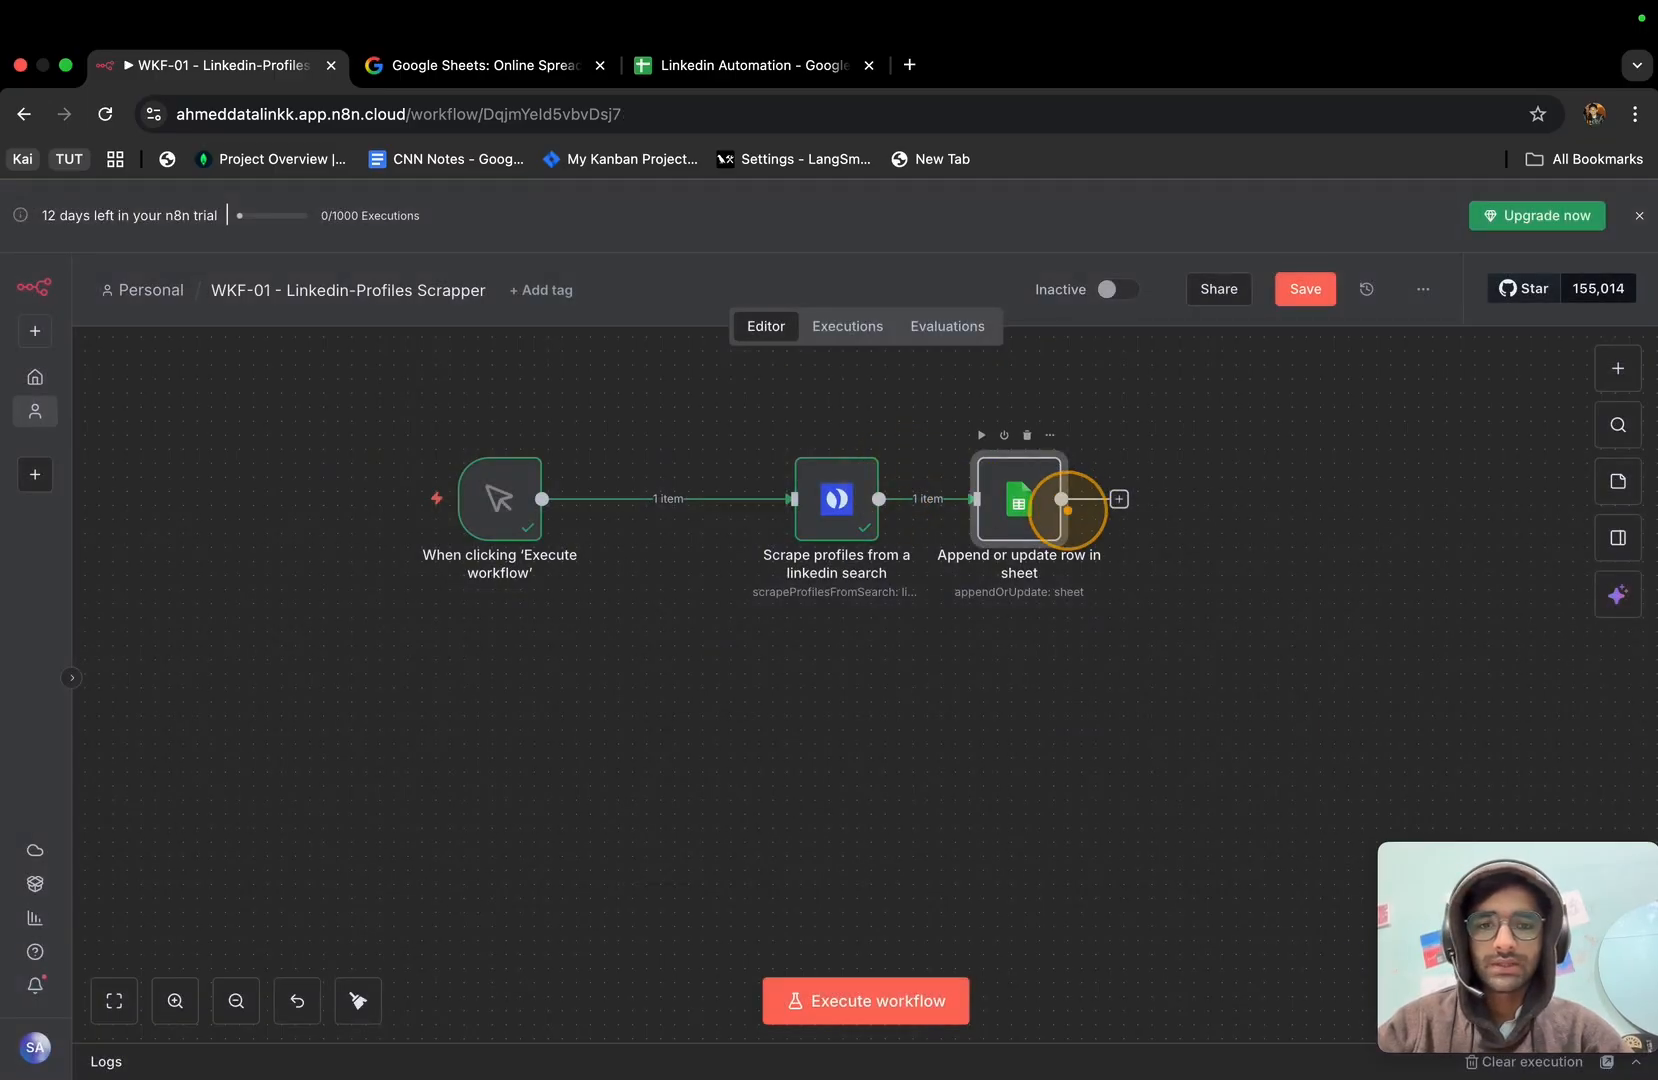
Move the scrape node closer to the trigger and save the workflow.
{"action": "left_click_drag", "start_coordinate": [860, 528], "coordinate": [762, 528]}
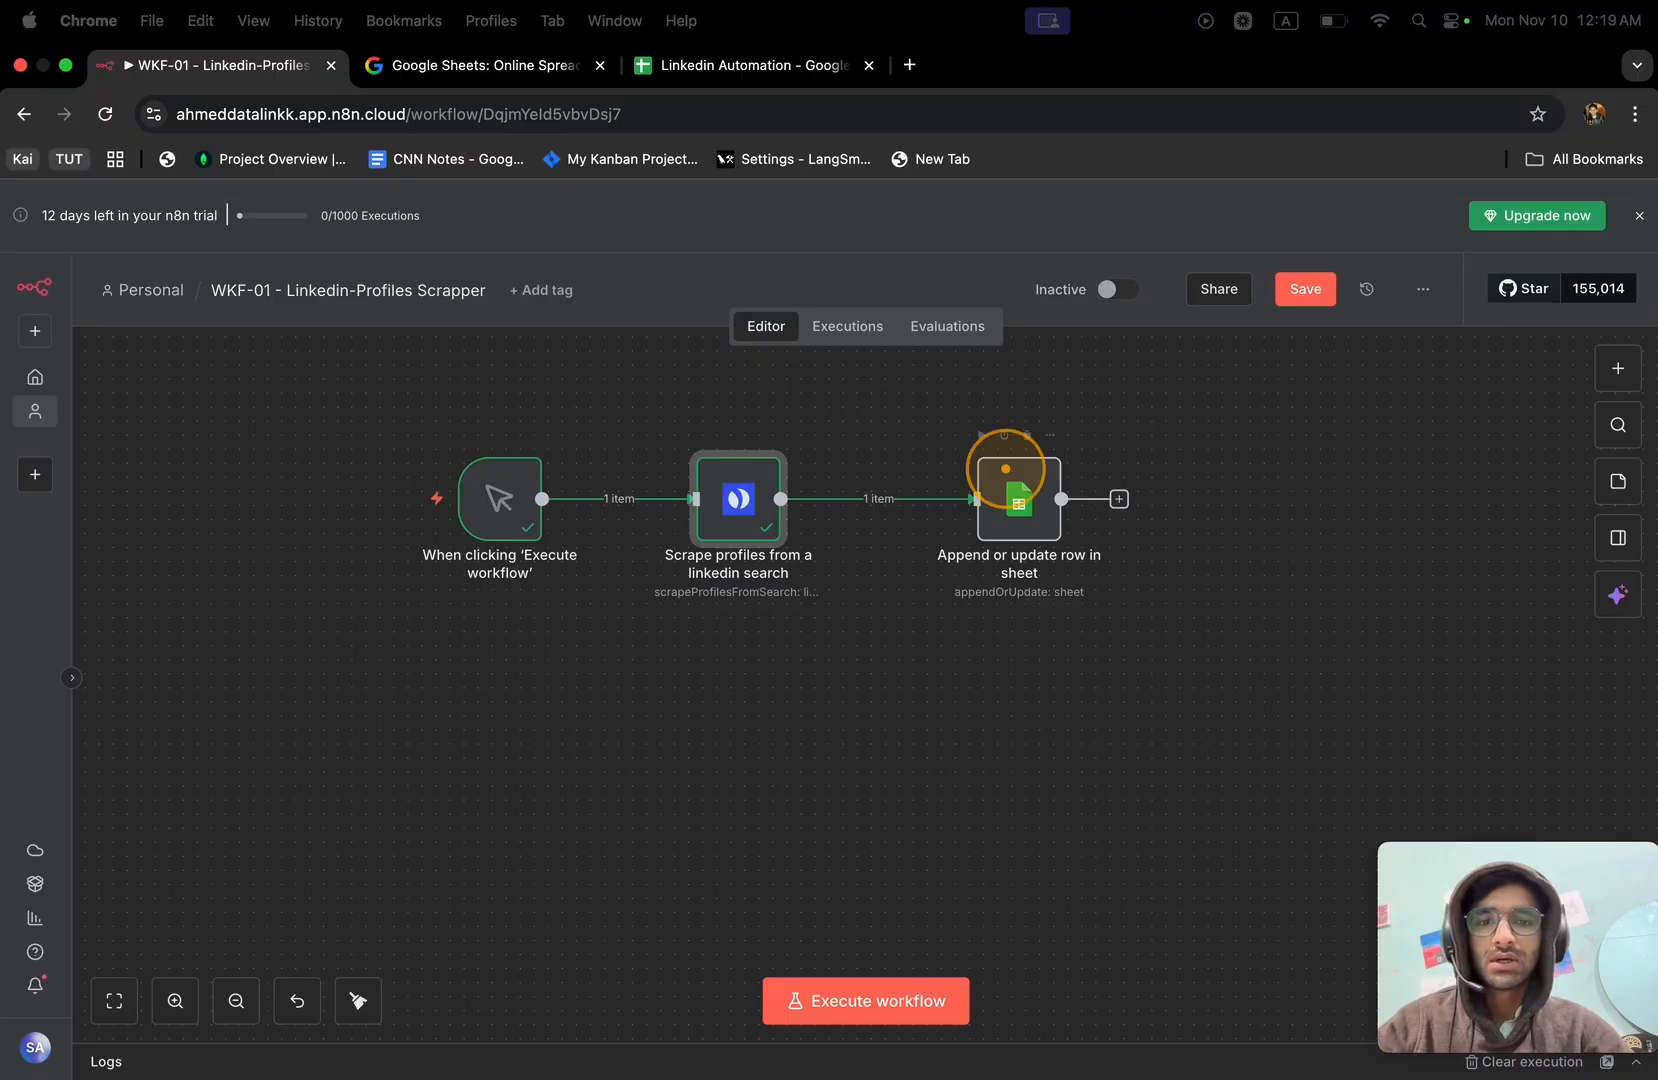
{"action": "left_click", "coordinate": [1309, 289]}
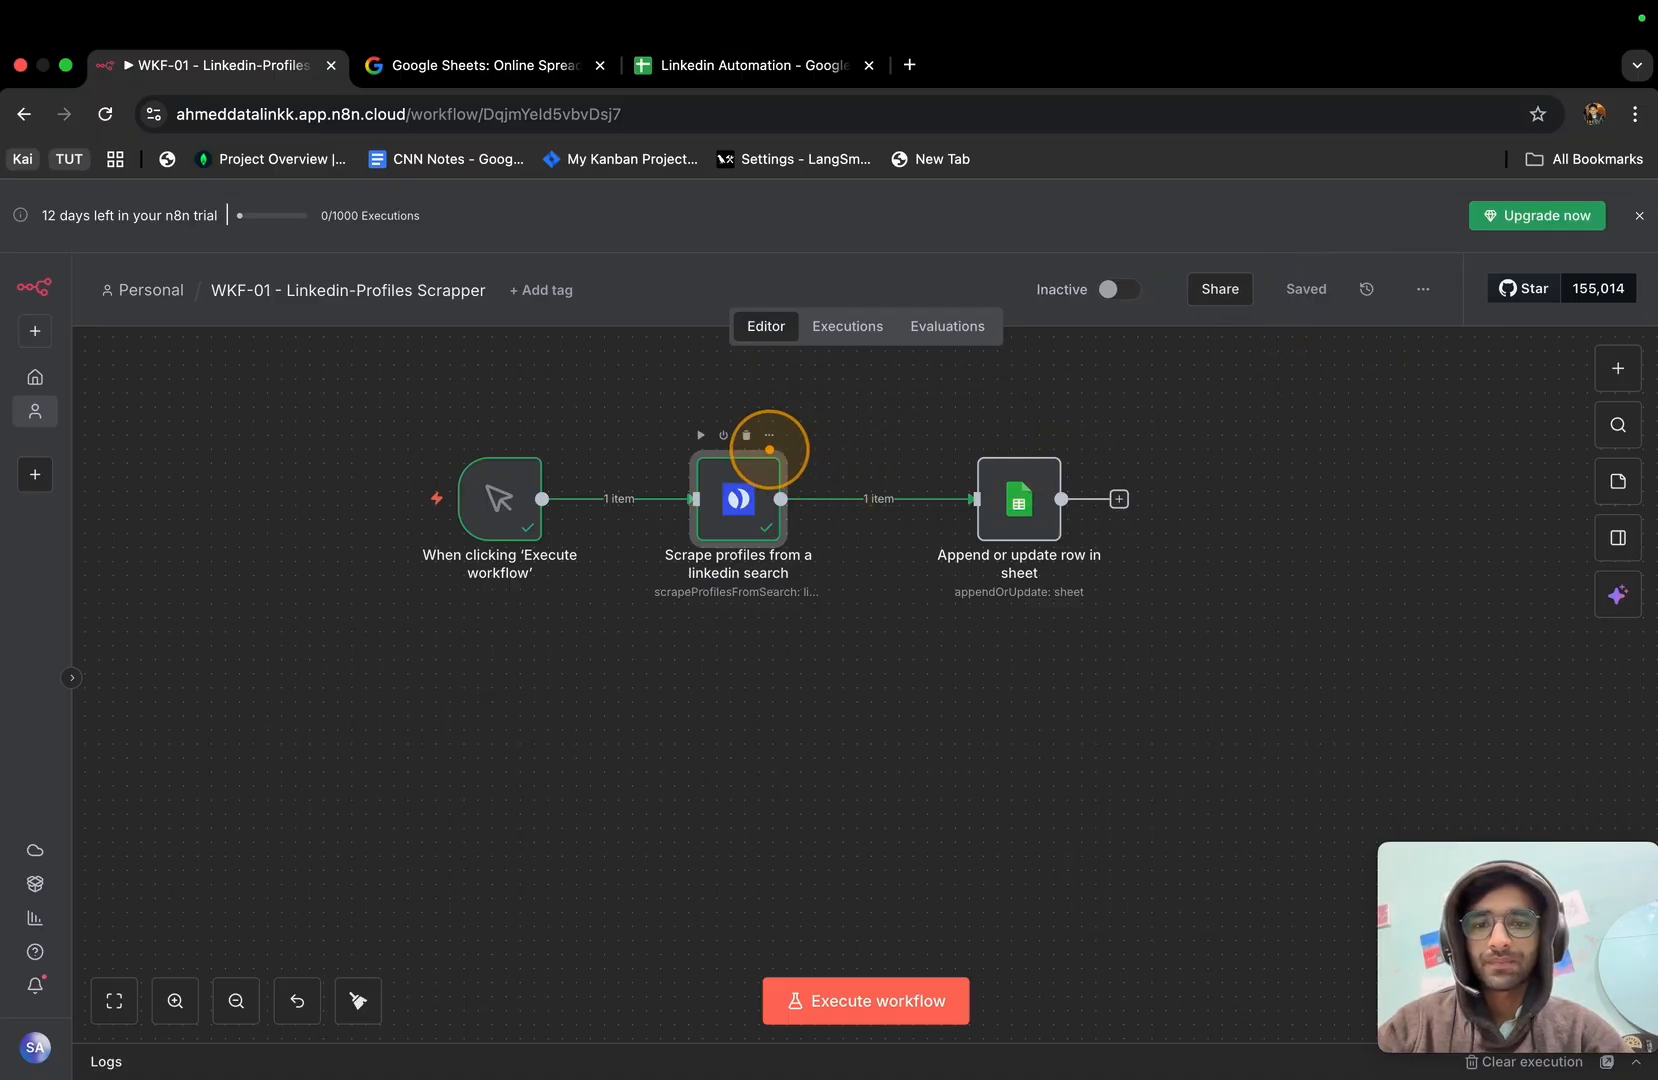
Pin the output data of the manual trigger node and of the LinkedIn scrape node.
{"action": "left_click", "coordinate": [530, 432]}
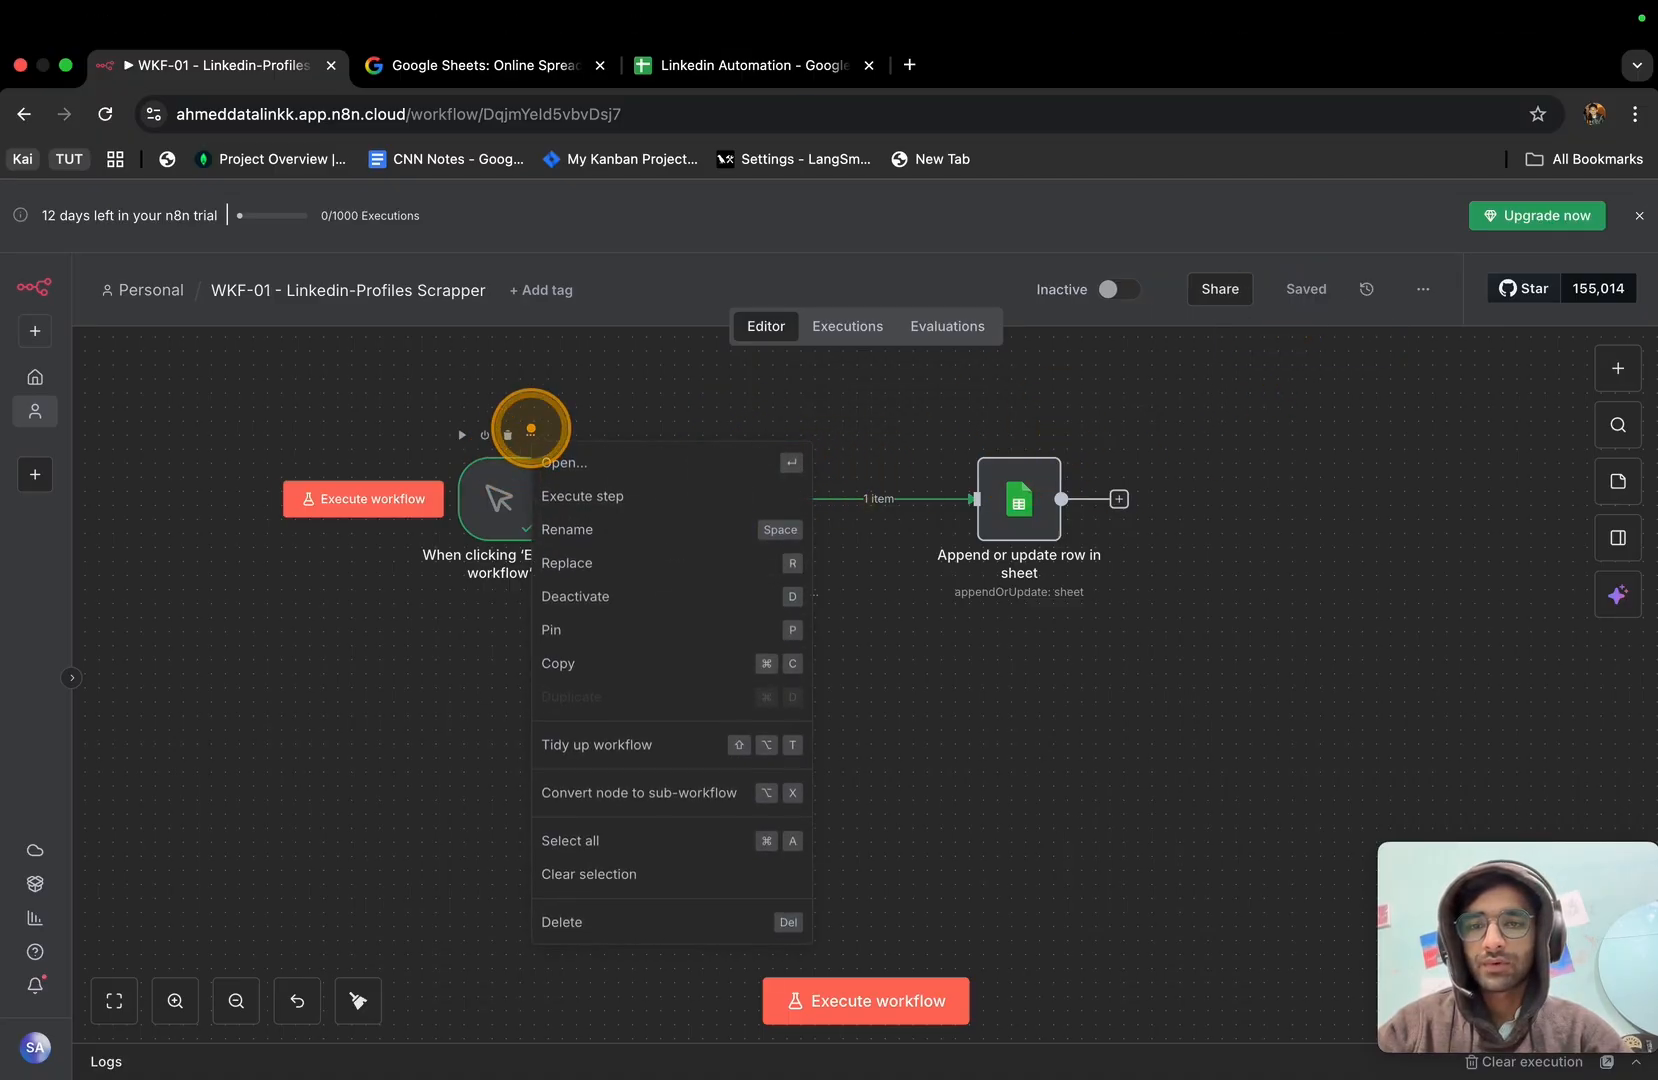
{"action": "left_click", "coordinate": [576, 625]}
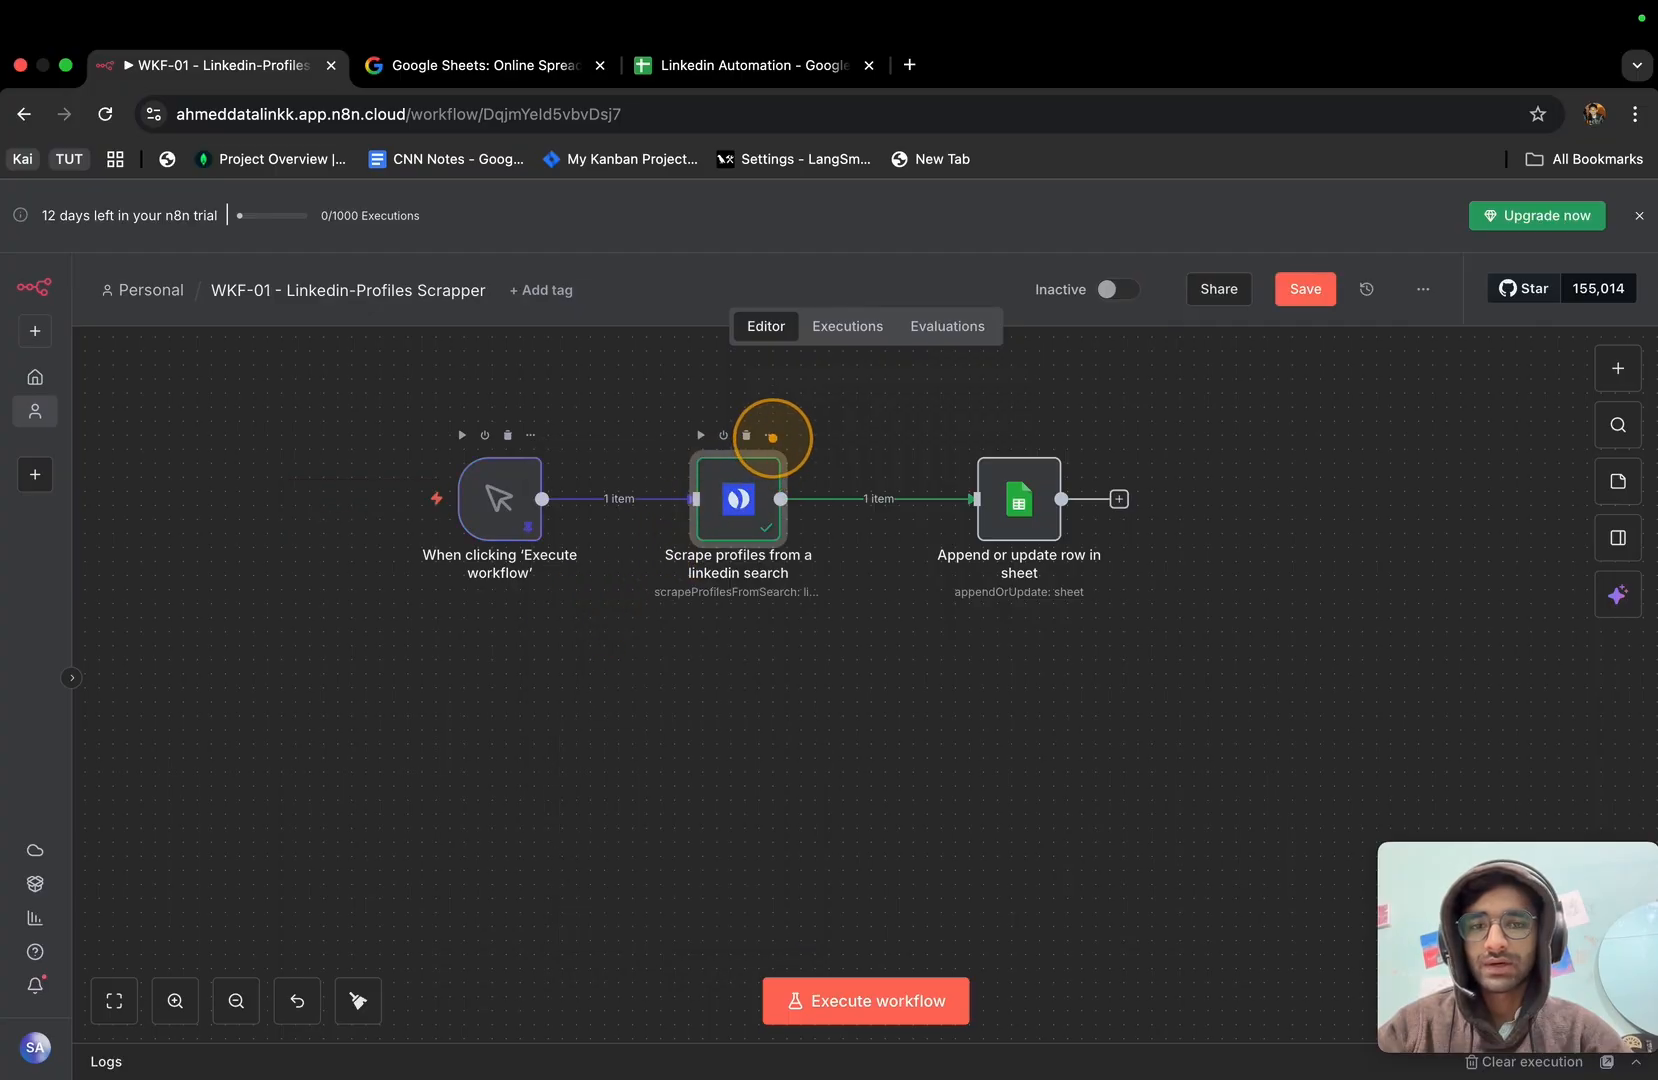
{"action": "left_click", "coordinate": [769, 436]}
{"action": "left_click", "coordinate": [803, 635]}
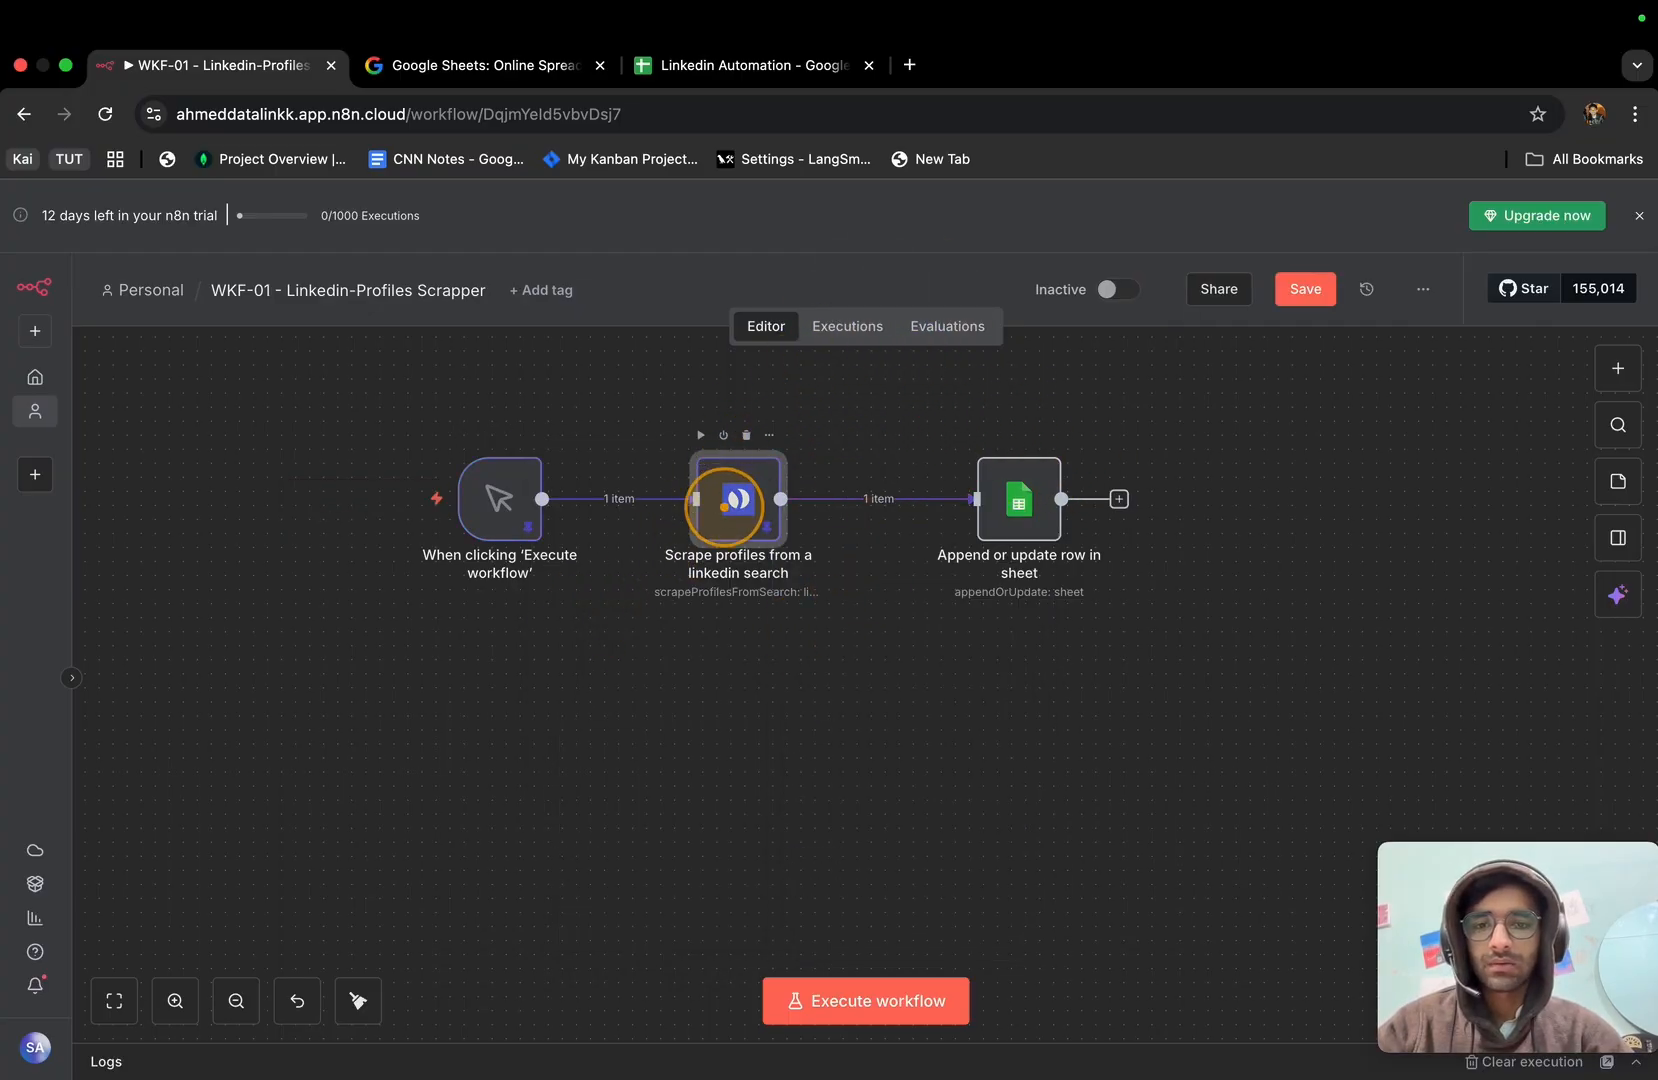
Open the LinkedIn scrape node and check its pinned output table.
{"action": "double_click", "coordinate": [723, 506]}
{"action": "scroll", "coordinate": [1362, 547], "scroll_direction": "down", "scroll_amount": 2}
{"action": "scroll", "coordinate": [1365, 546], "scroll_direction": "up", "scroll_amount": 2}
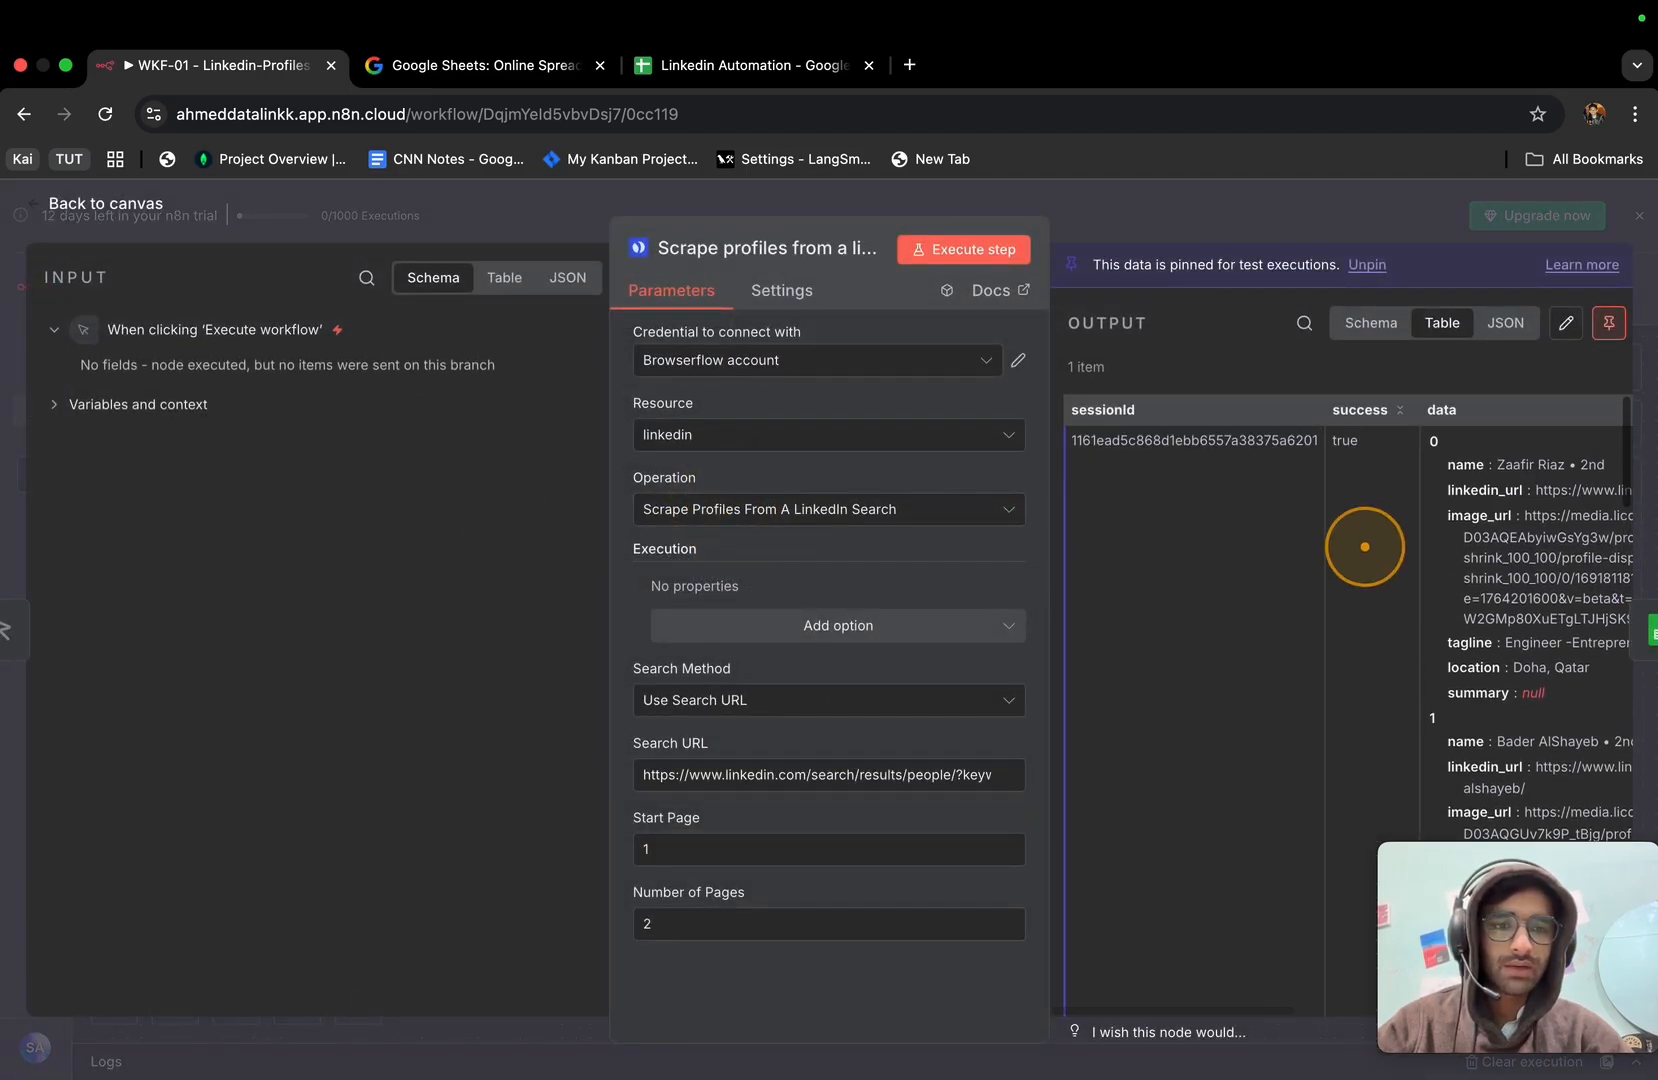
Check the remaining columns of the scrape node's pinned output and return to the canvas.
{"action": "scroll", "coordinate": [1365, 547], "scroll_direction": "right", "scroll_amount": 2}
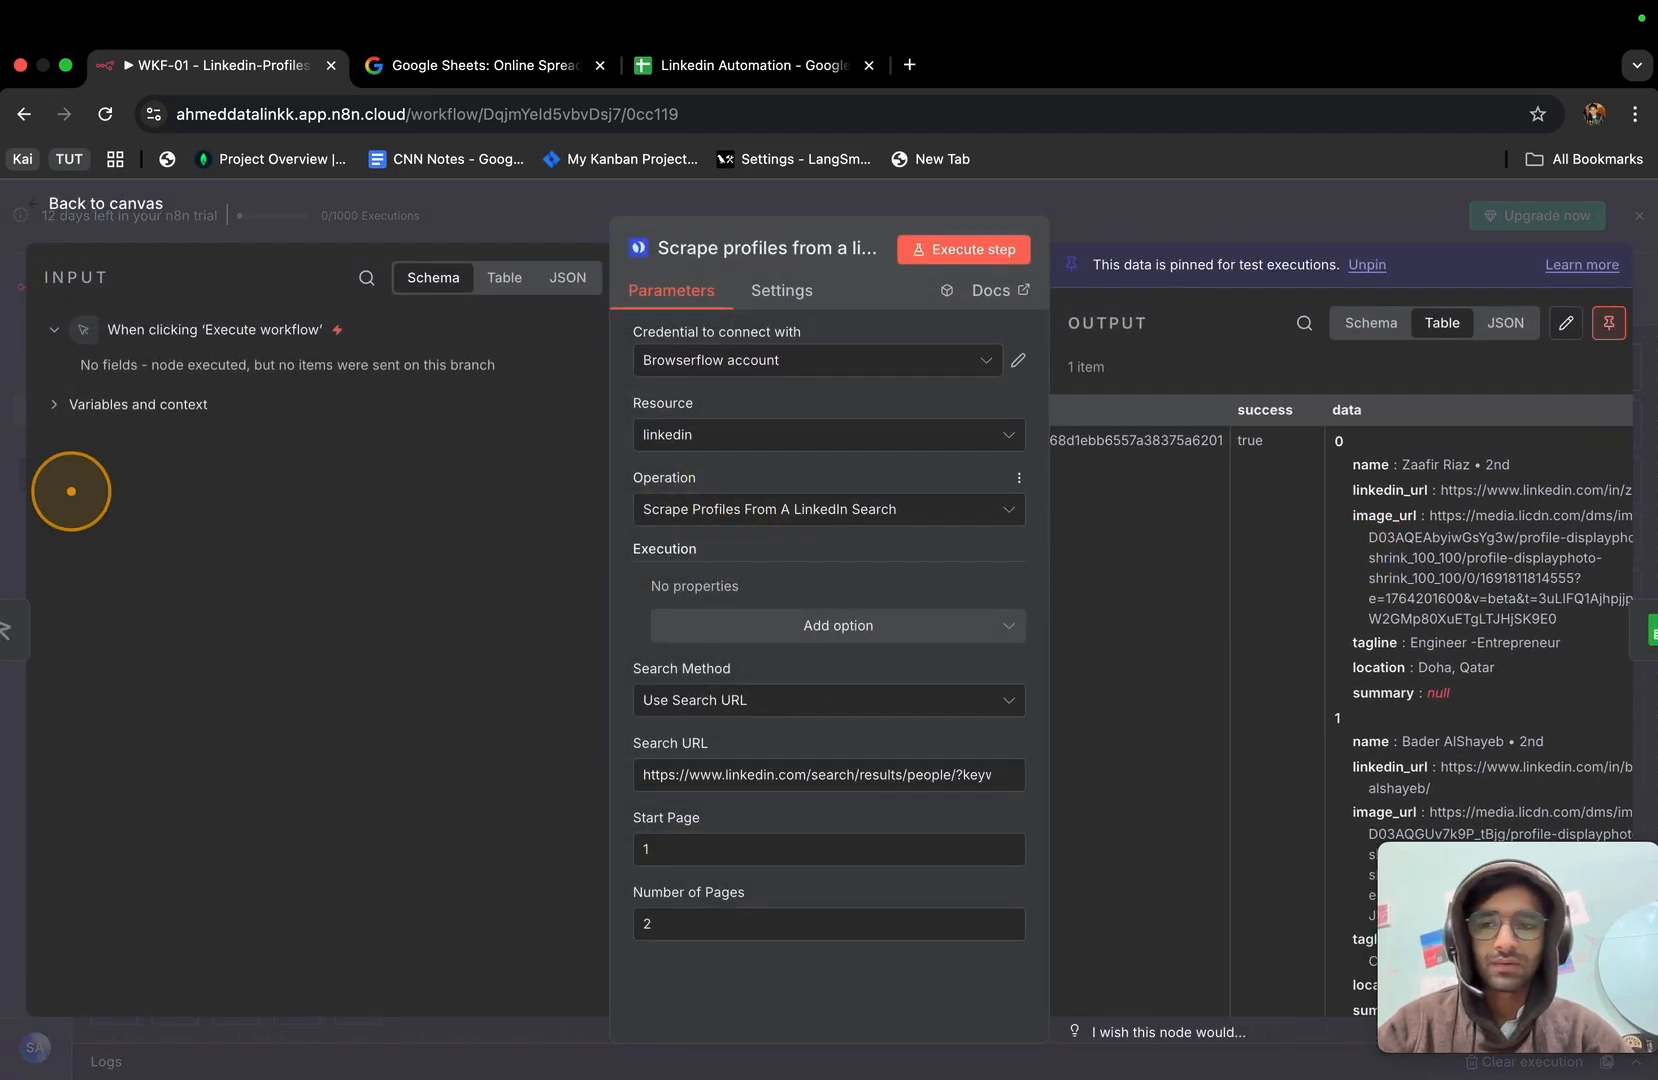
{"action": "left_click", "coordinate": [5, 497]}
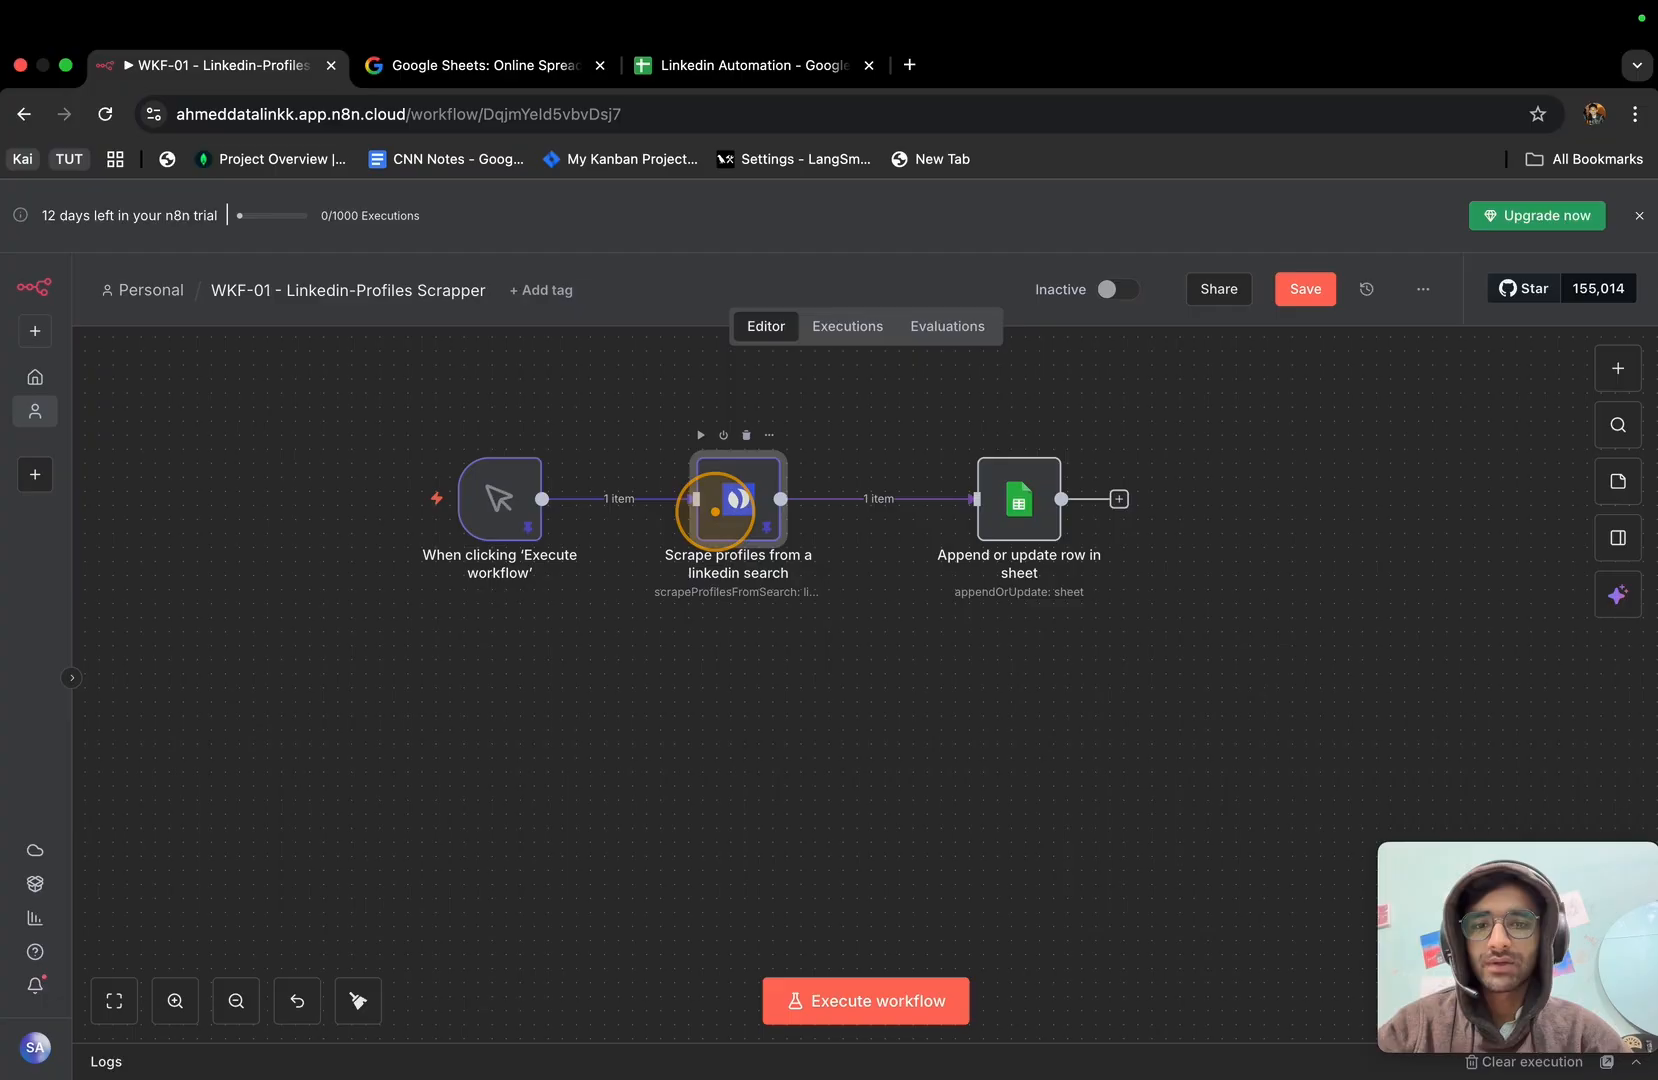
{"action": "scroll", "coordinate": [715, 511], "scroll_direction": "up", "scroll_amount": 5}
{"action": "scroll", "coordinate": [715, 511], "scroll_direction": "down", "scroll_amount": 4}
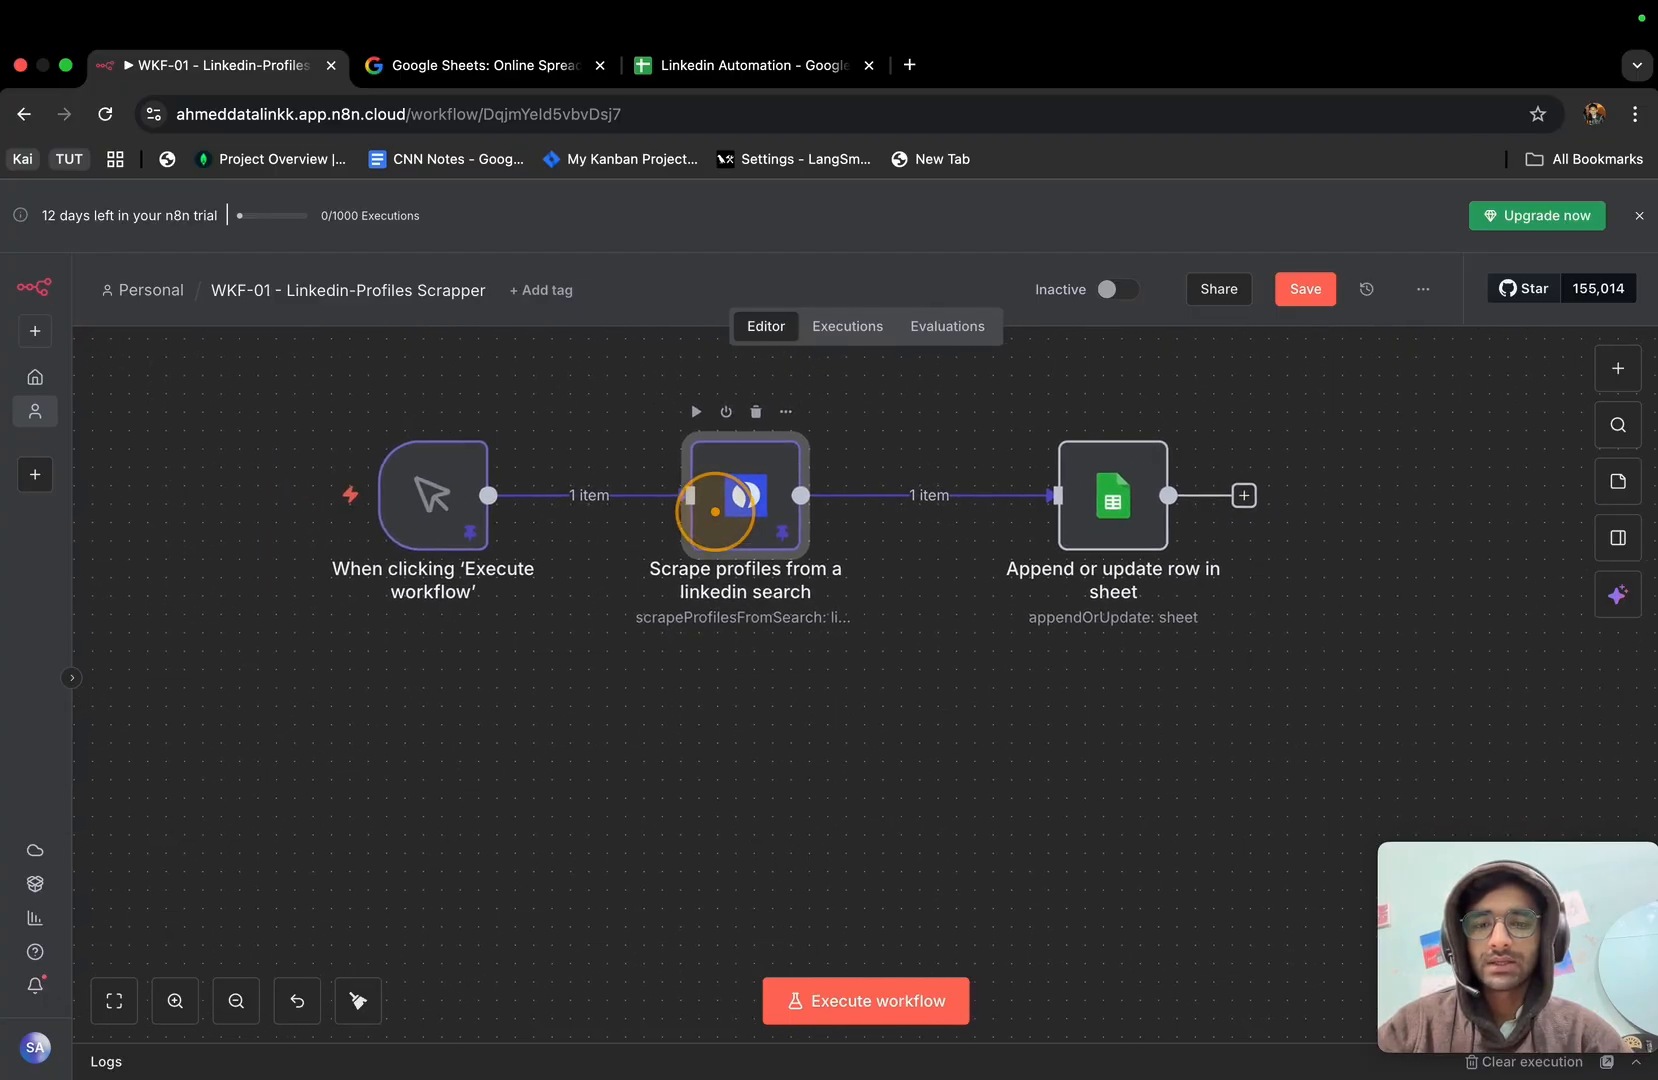
{"action": "scroll", "coordinate": [715, 511], "scroll_direction": "down", "scroll_amount": 3}
{"action": "scroll", "coordinate": [715, 511], "scroll_direction": "up", "scroll_amount": 3}
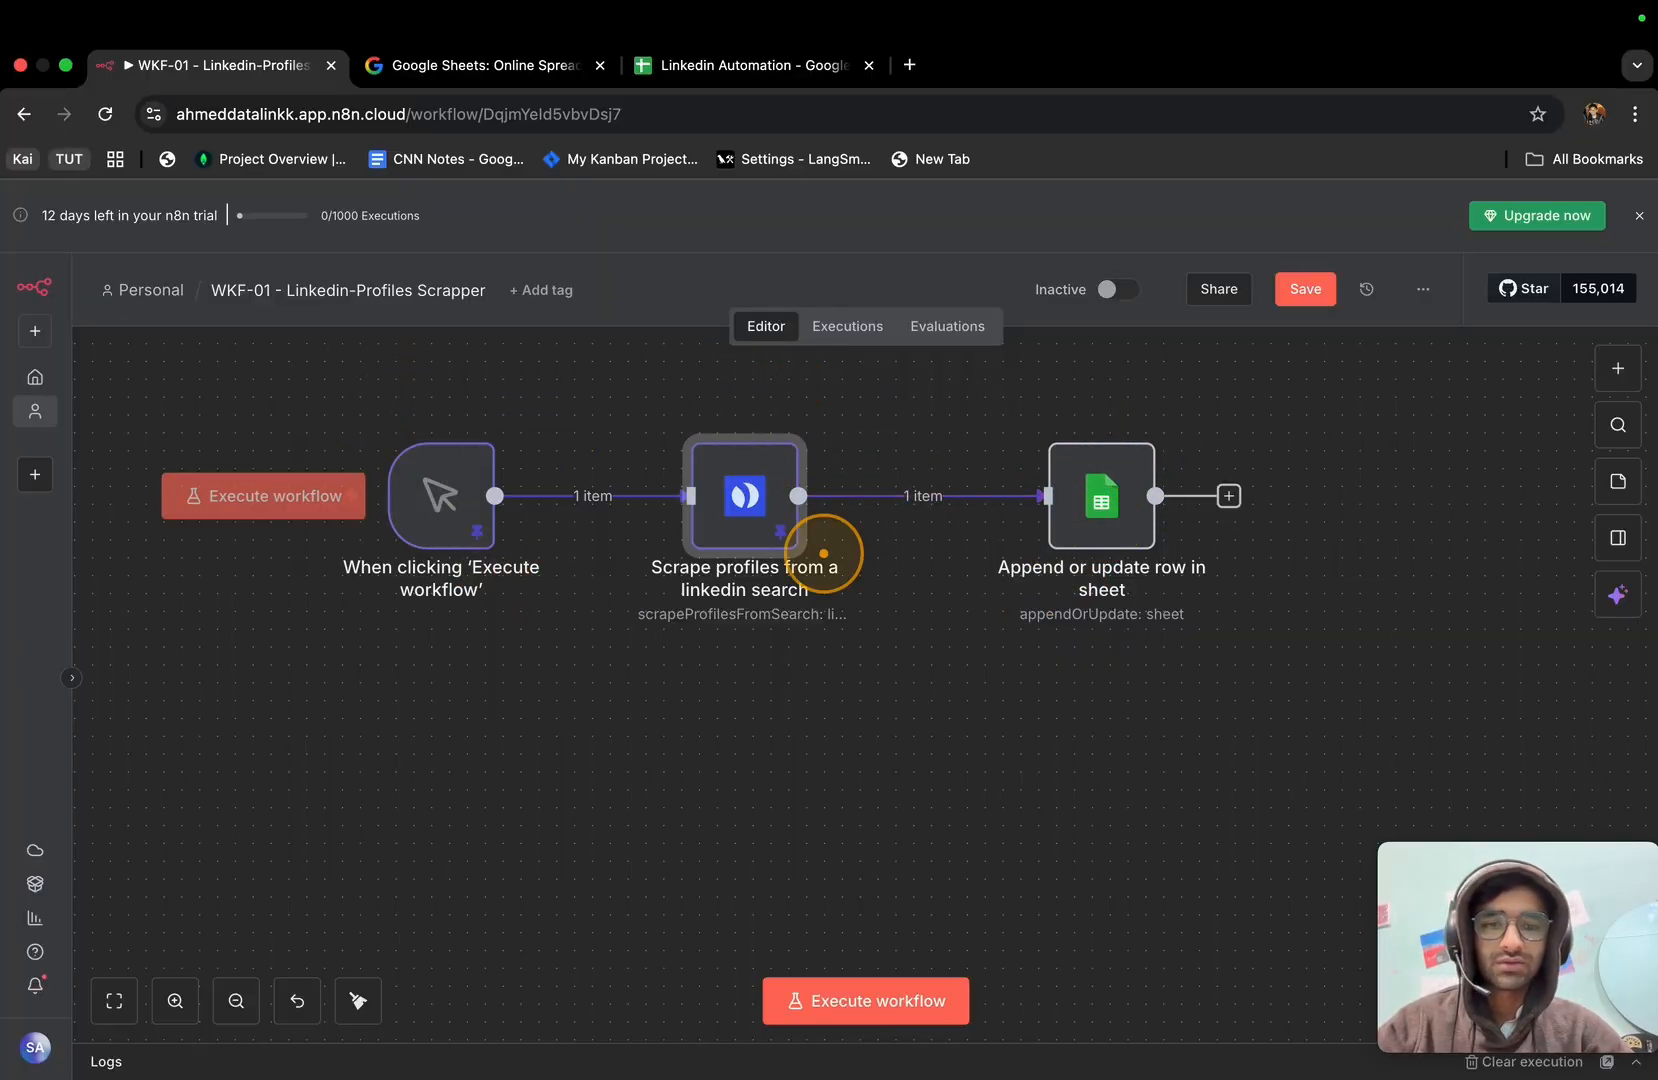
Open the Google Sheets node and review its target li-profiles sheet and the mapping column mode options.
{"action": "double_click", "coordinate": [1096, 495]}
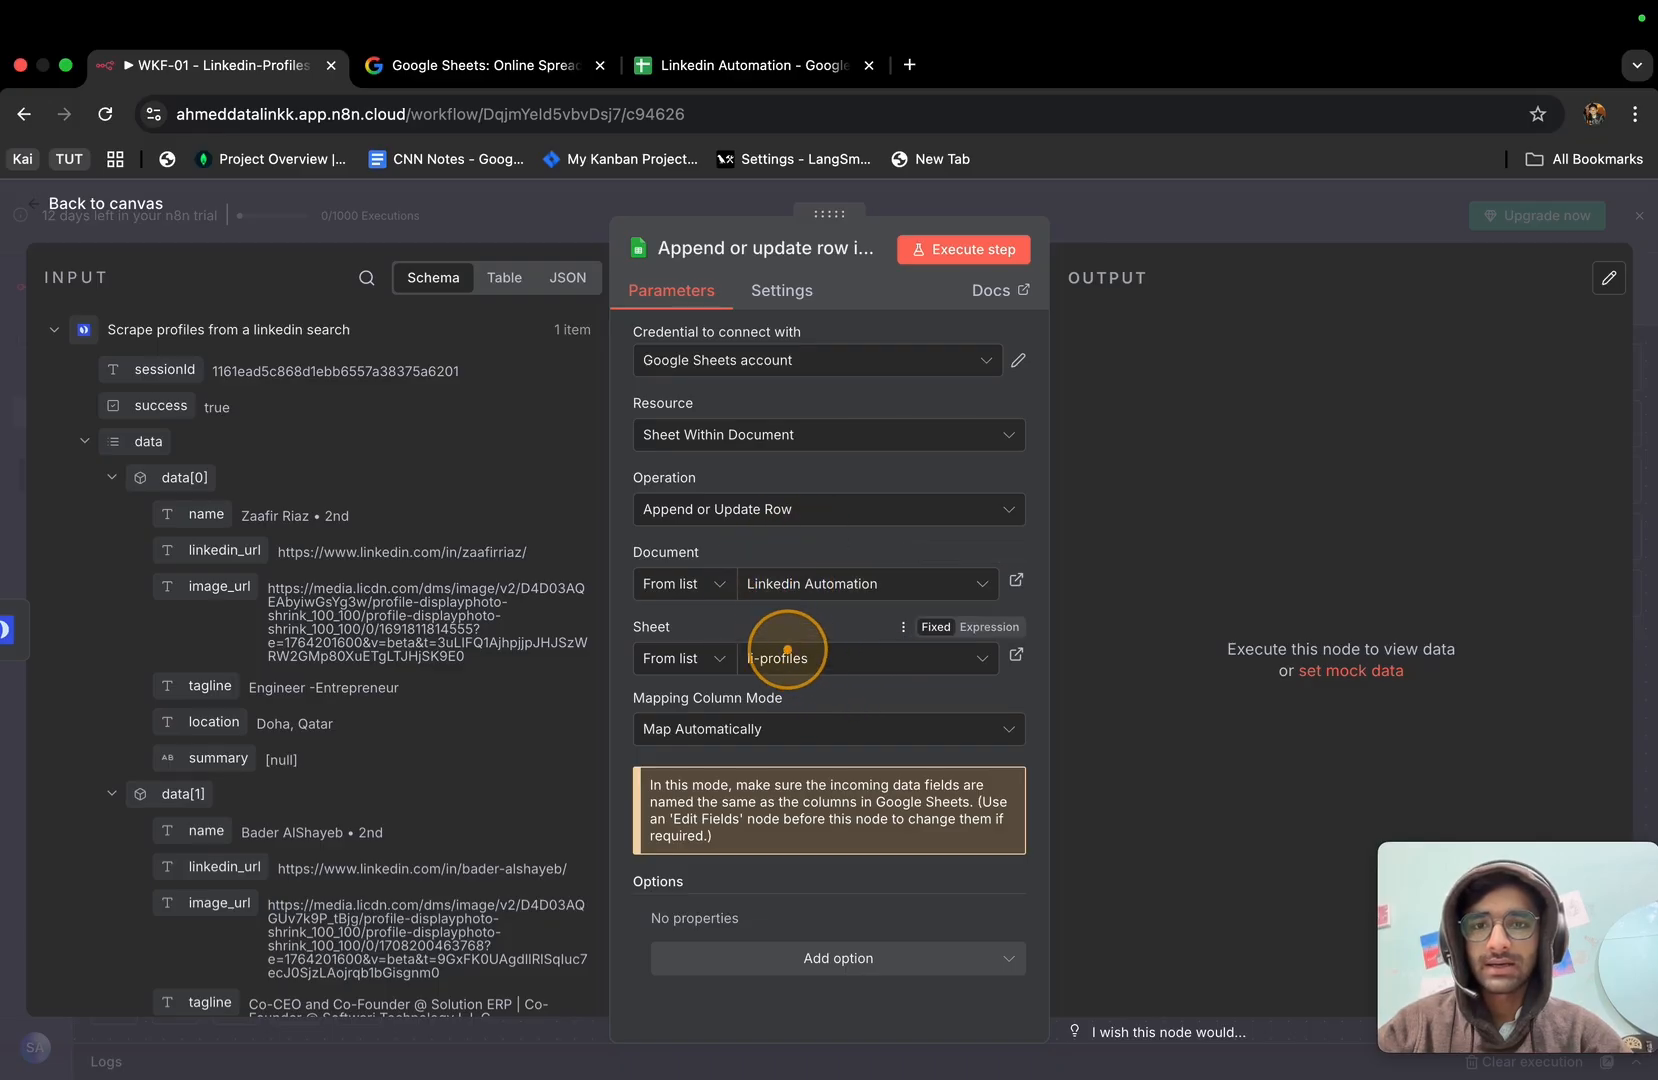
{"action": "left_click", "coordinate": [710, 62]}
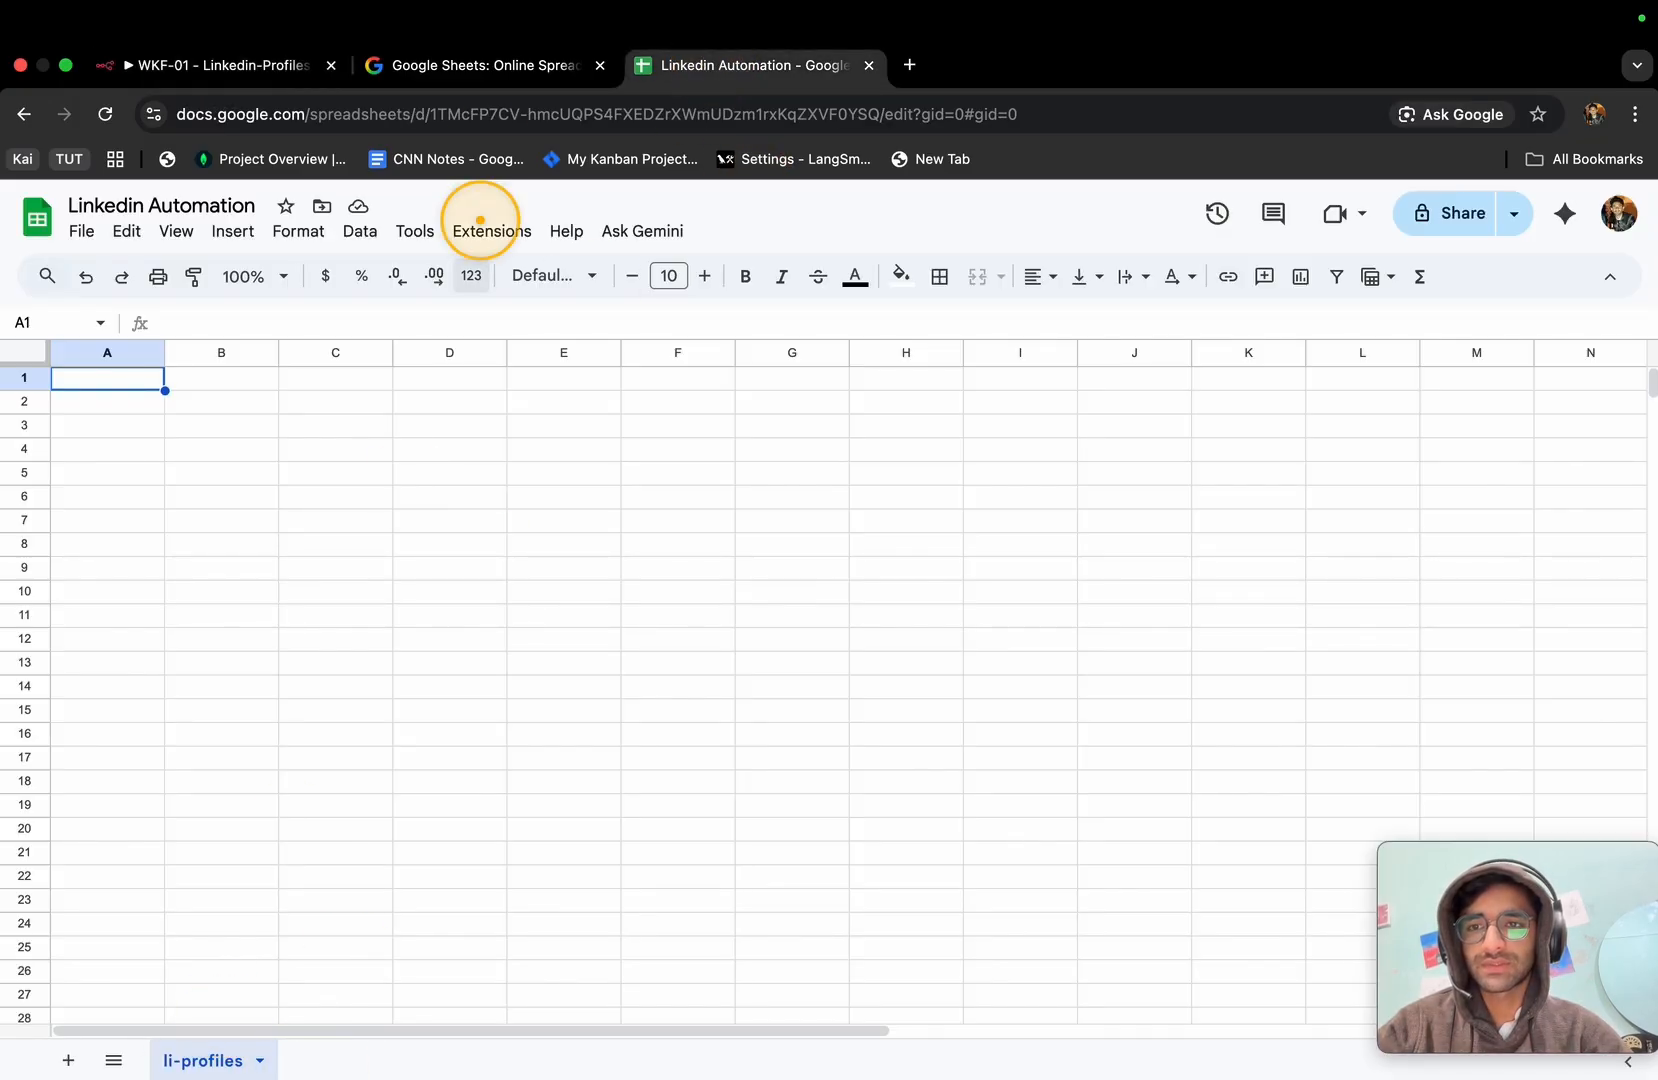
{"action": "left_click", "coordinate": [201, 70]}
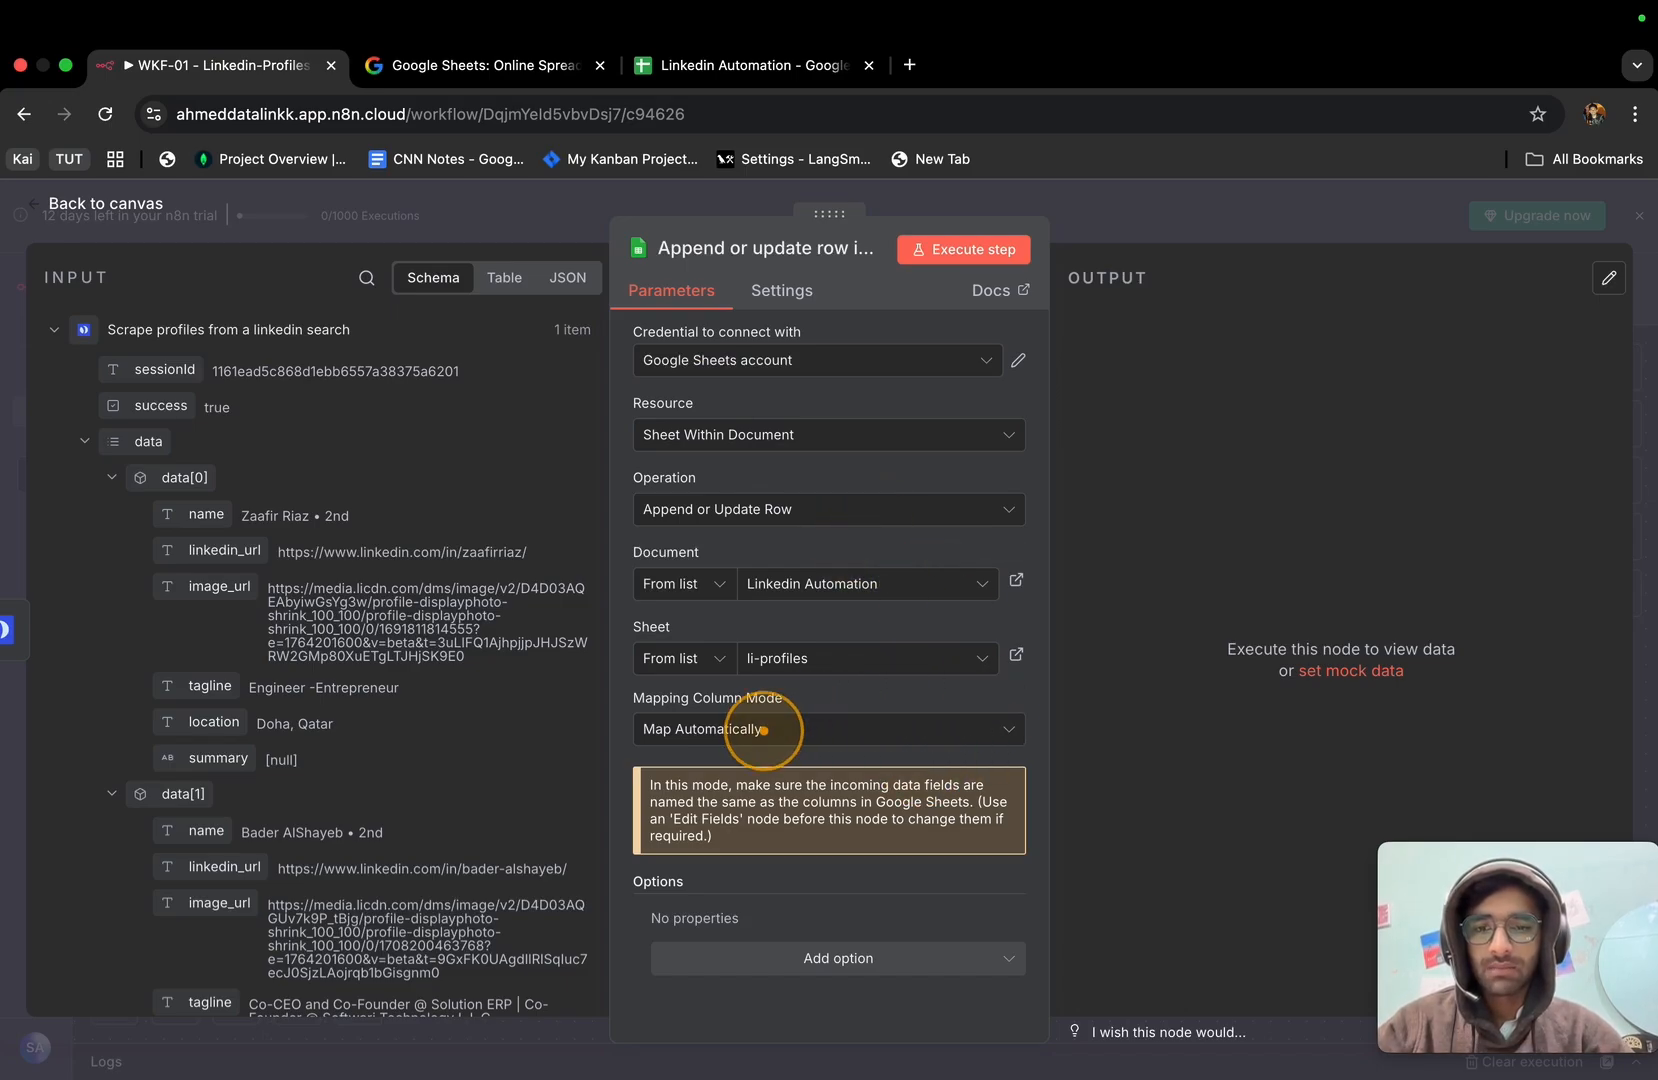
{"action": "left_click", "coordinate": [763, 730]}
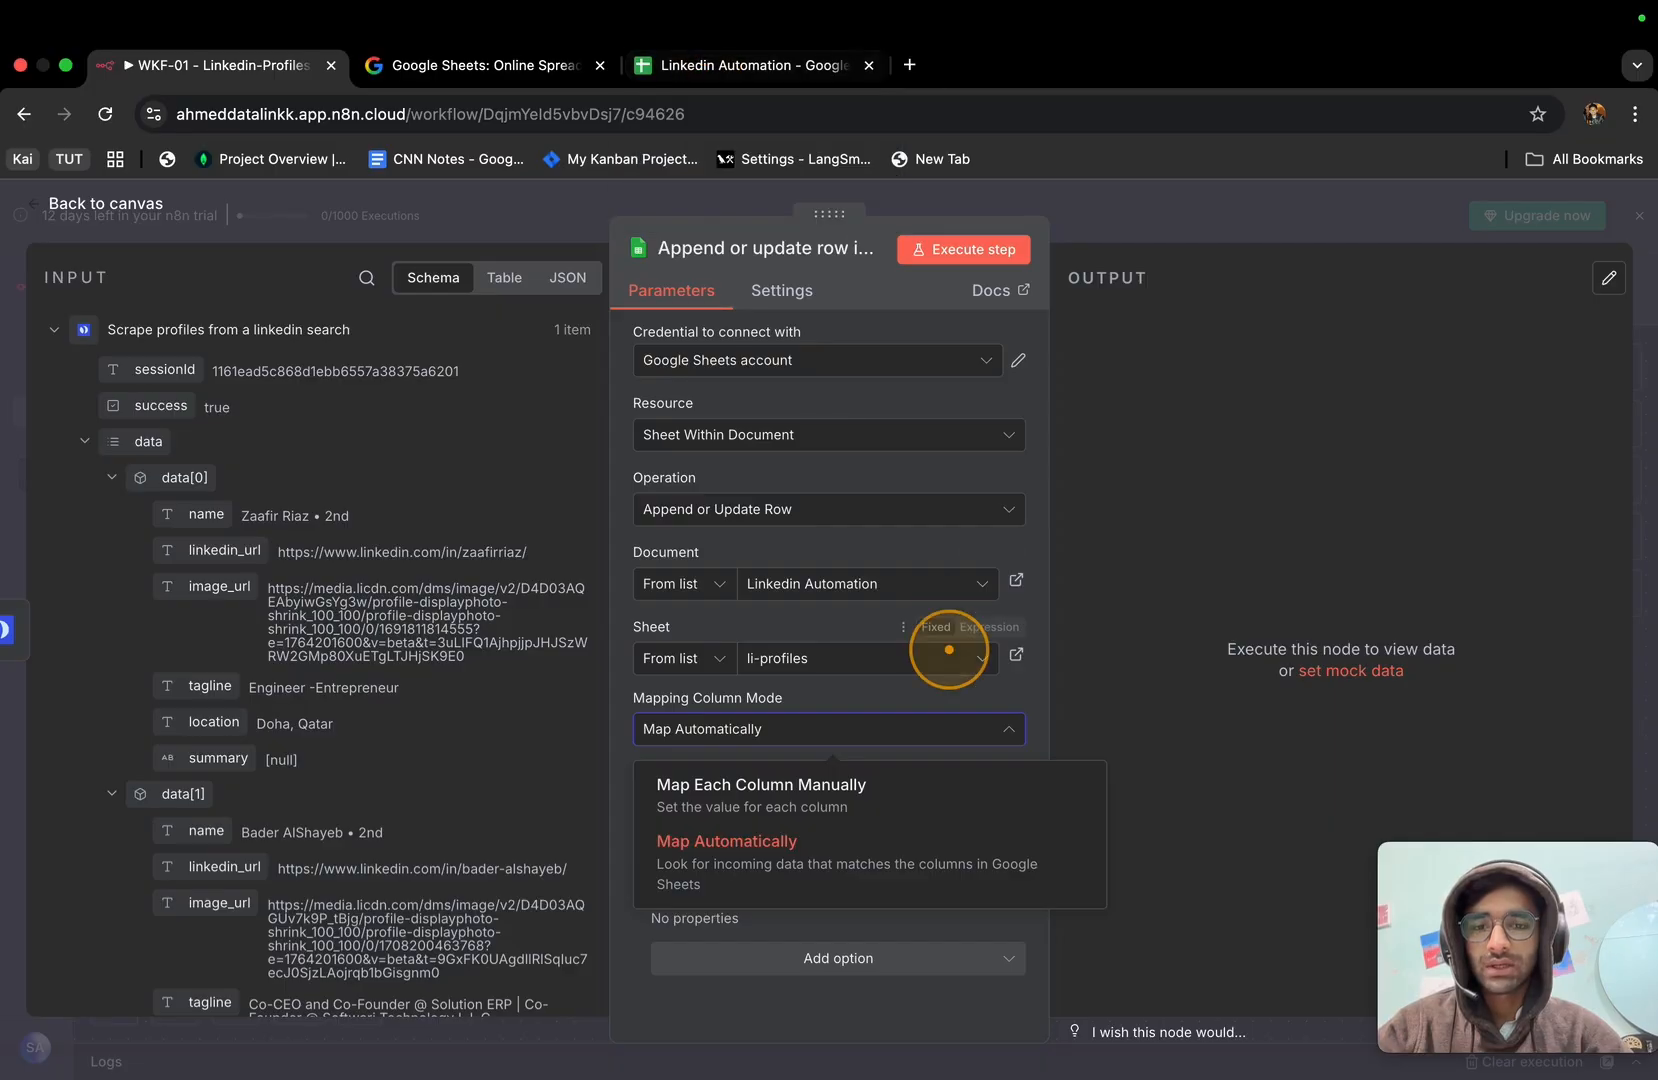
{"action": "left_click", "coordinate": [1036, 607]}
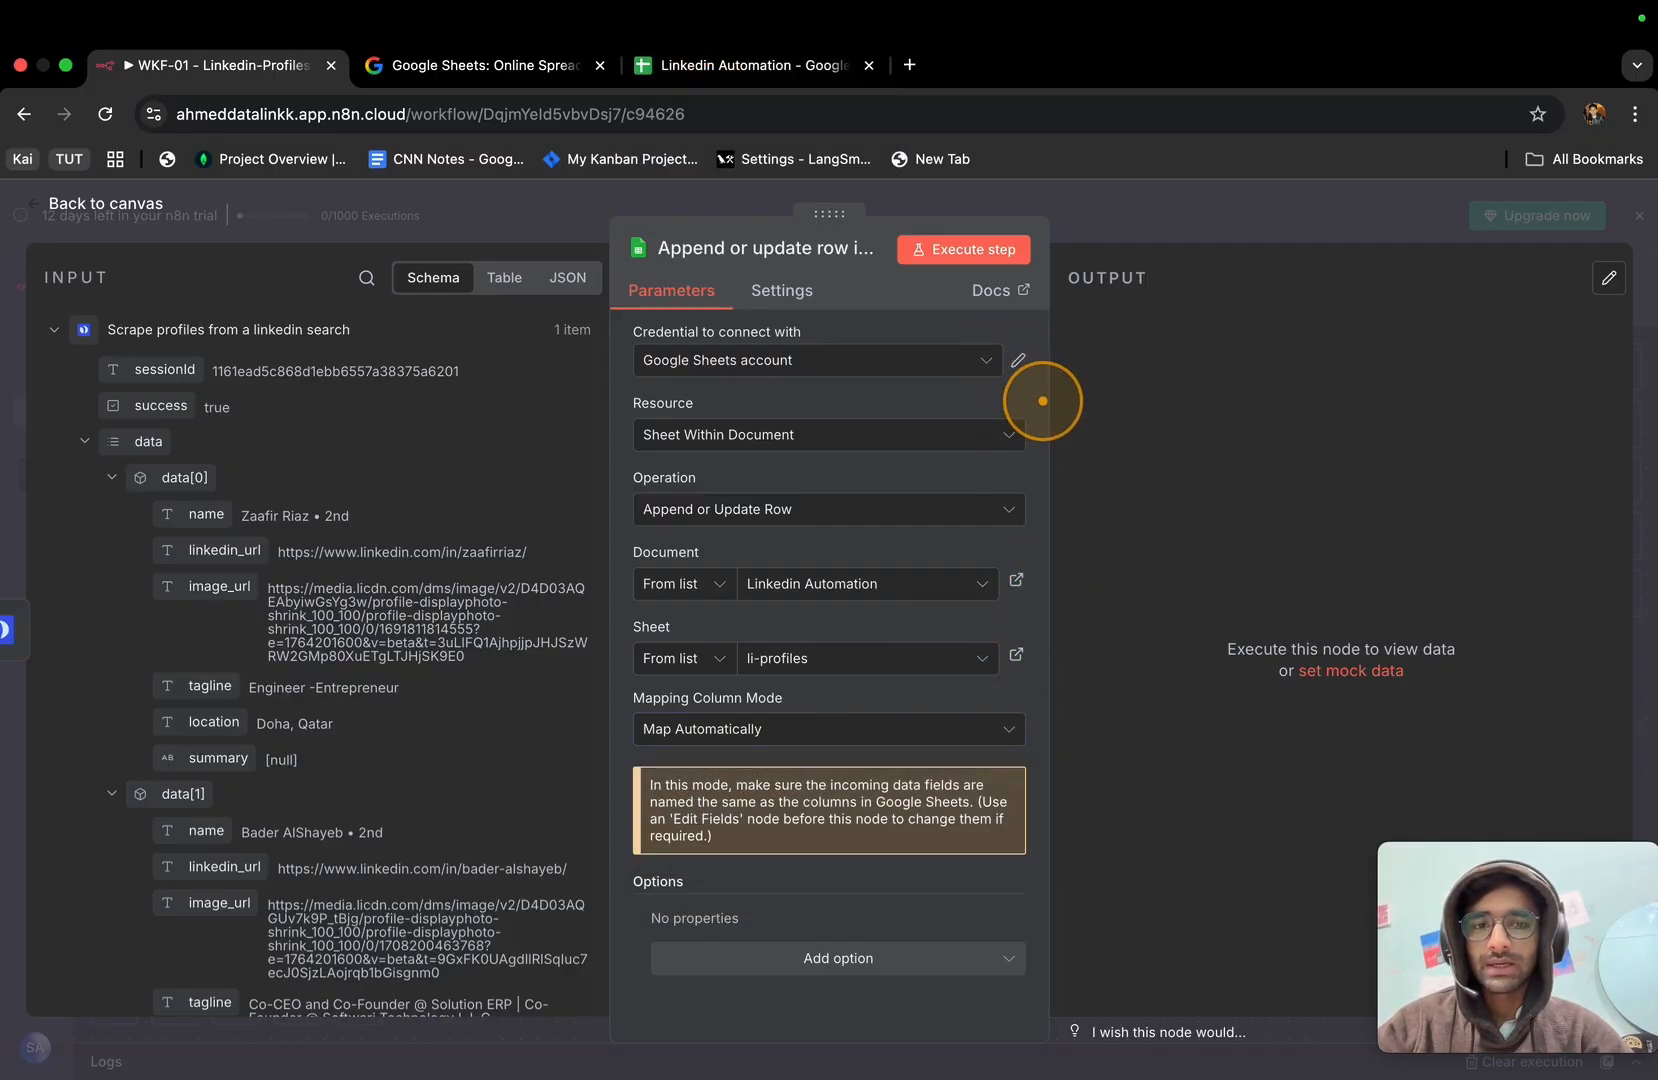
Execute the Google Sheets node with automatic mapping and check the data written to the li-profiles sheet.
{"action": "left_click", "coordinate": [936, 250]}
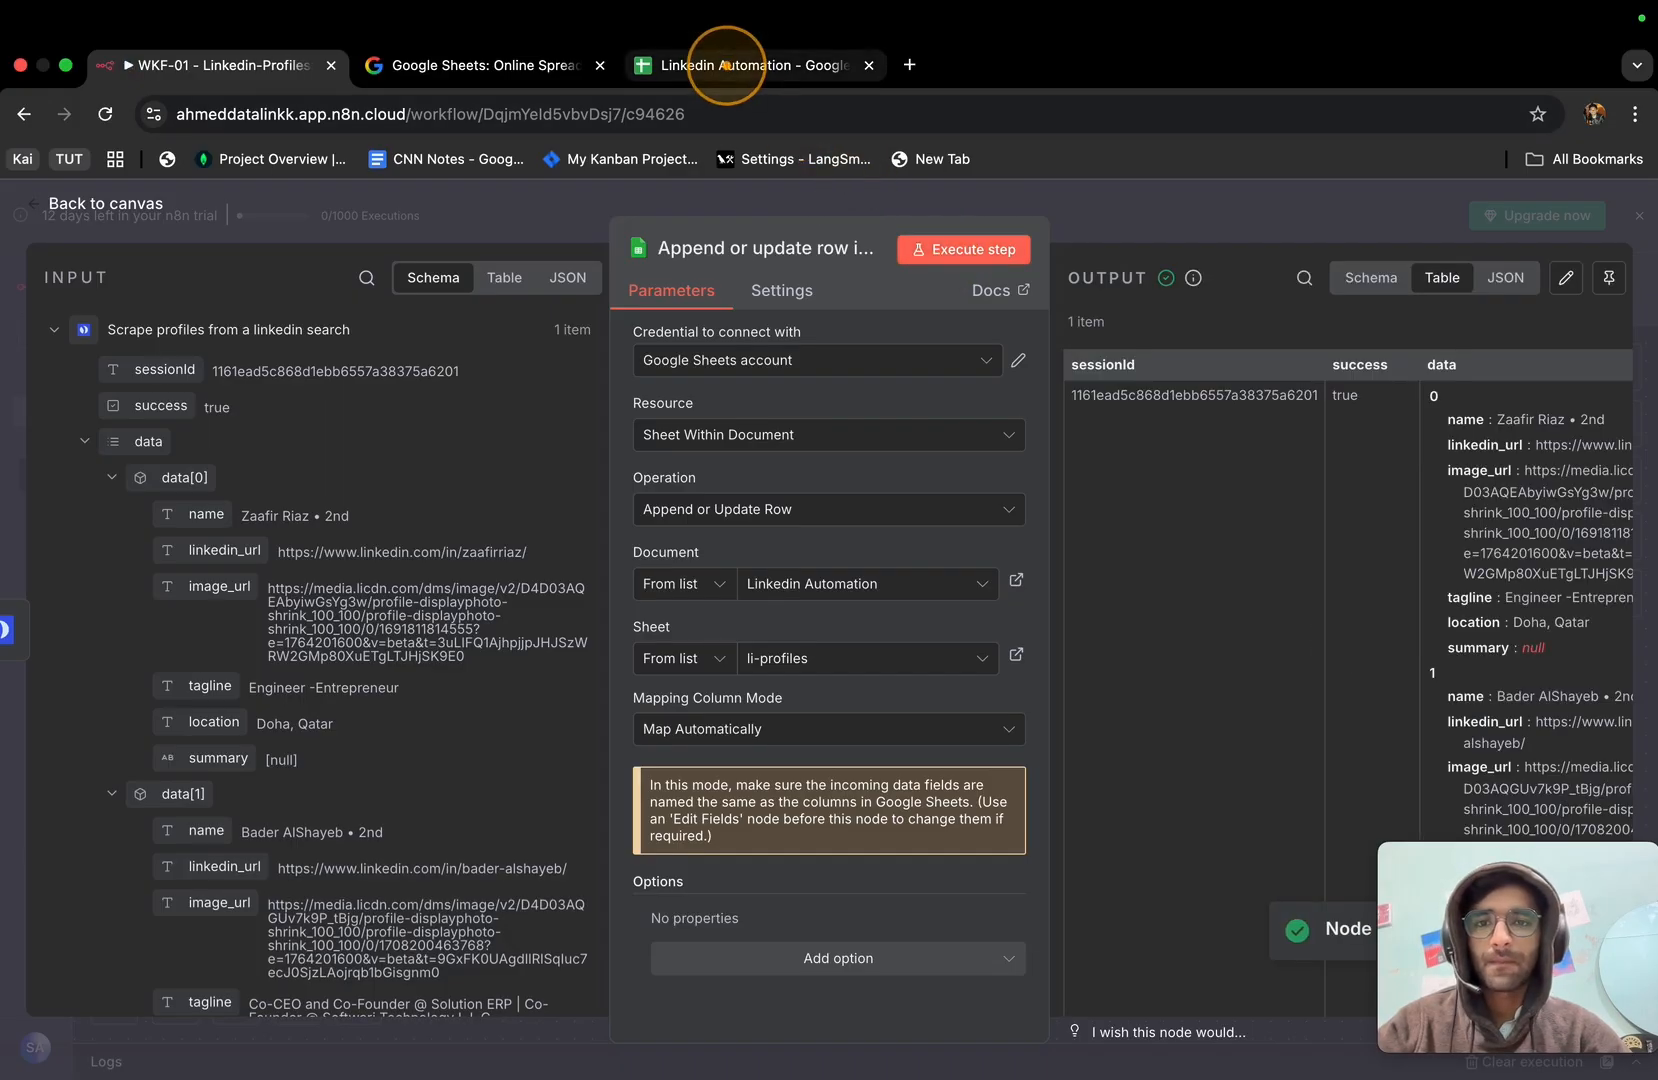
{"action": "left_click", "coordinate": [726, 65]}
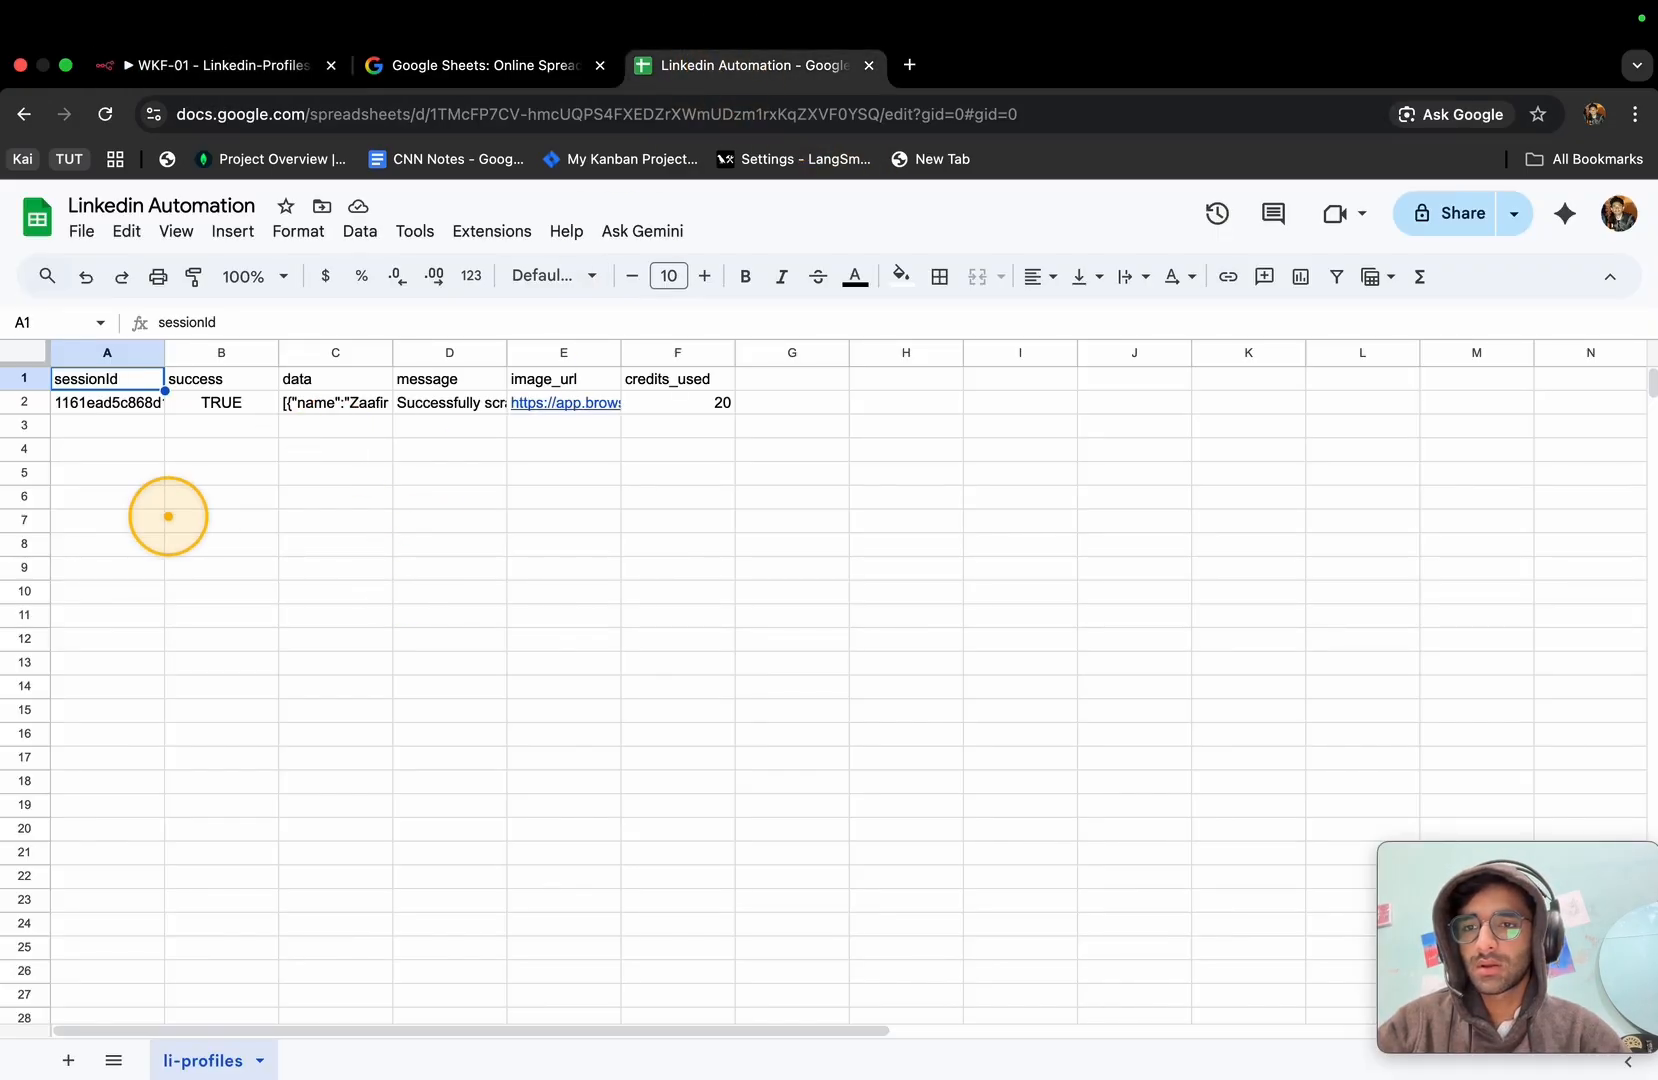
{"action": "left_click", "coordinate": [169, 516]}
{"action": "scroll", "coordinate": [170, 518], "scroll_direction": "down", "scroll_amount": 1}
{"action": "scroll", "coordinate": [226, 608], "scroll_direction": "up", "scroll_amount": 1}
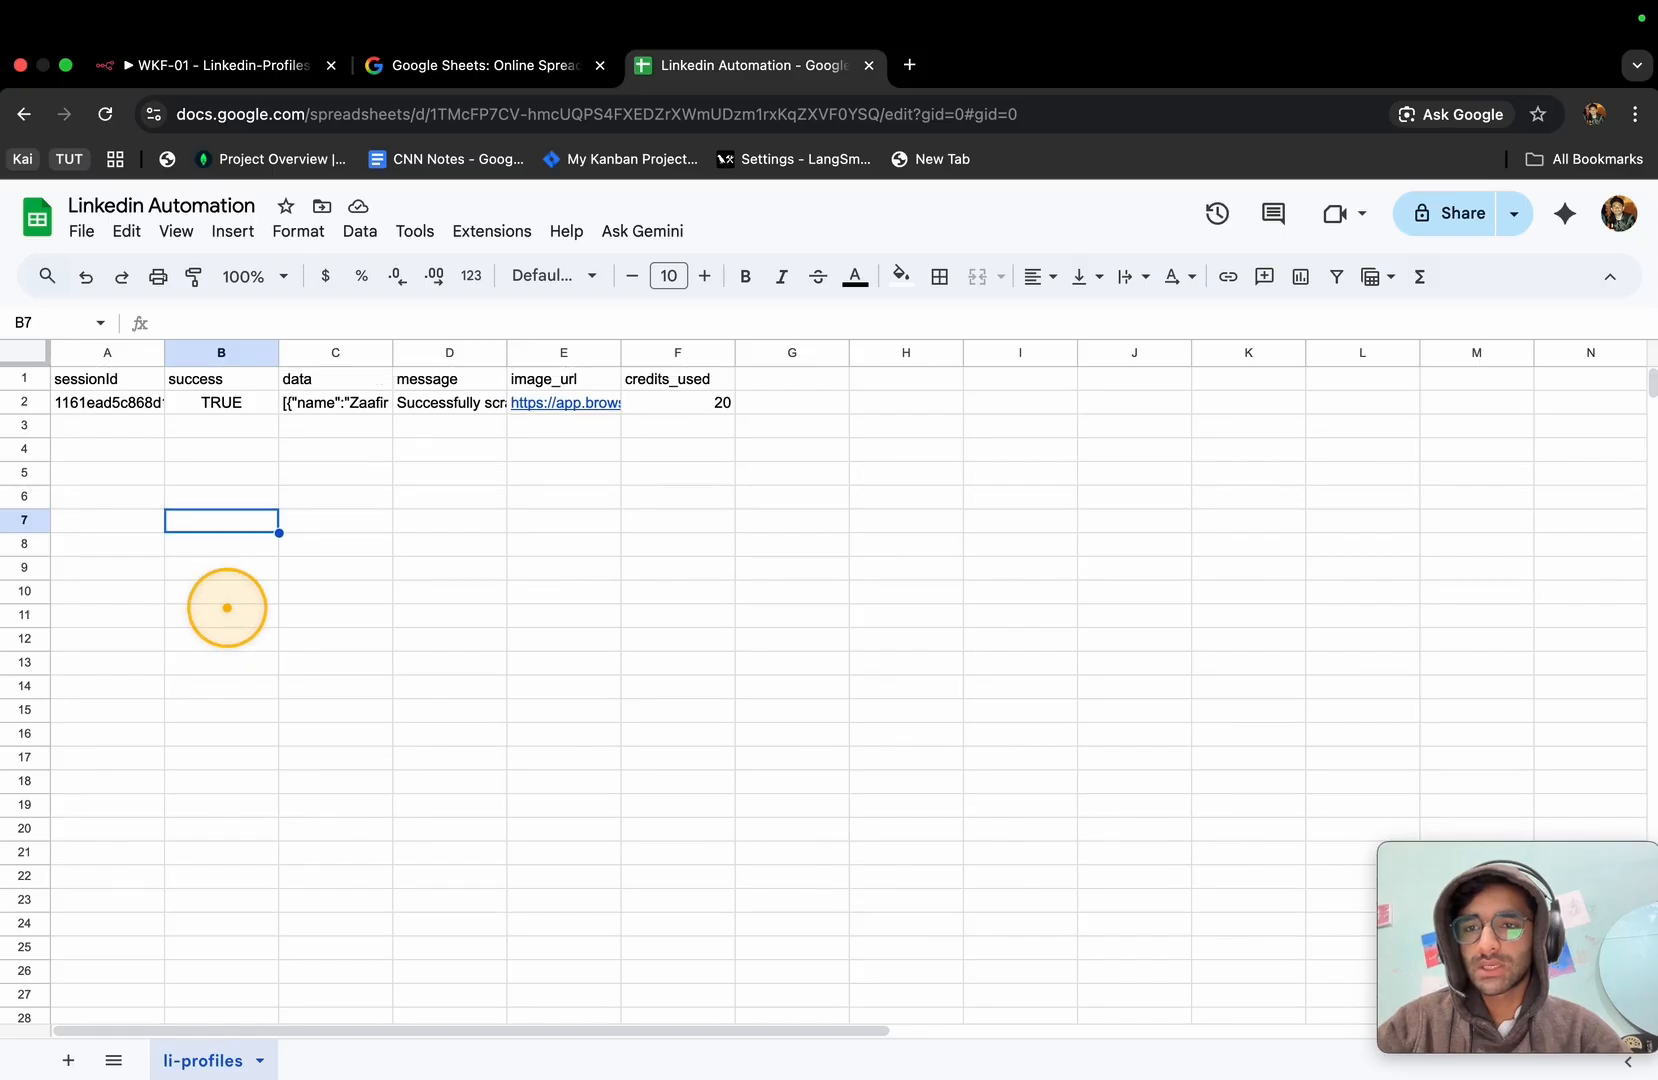
Widen the sessionId and success columns and select the message column in the li-profiles sheet.
{"action": "left_click_drag", "start_coordinate": [164, 352], "coordinate": [383, 352]}
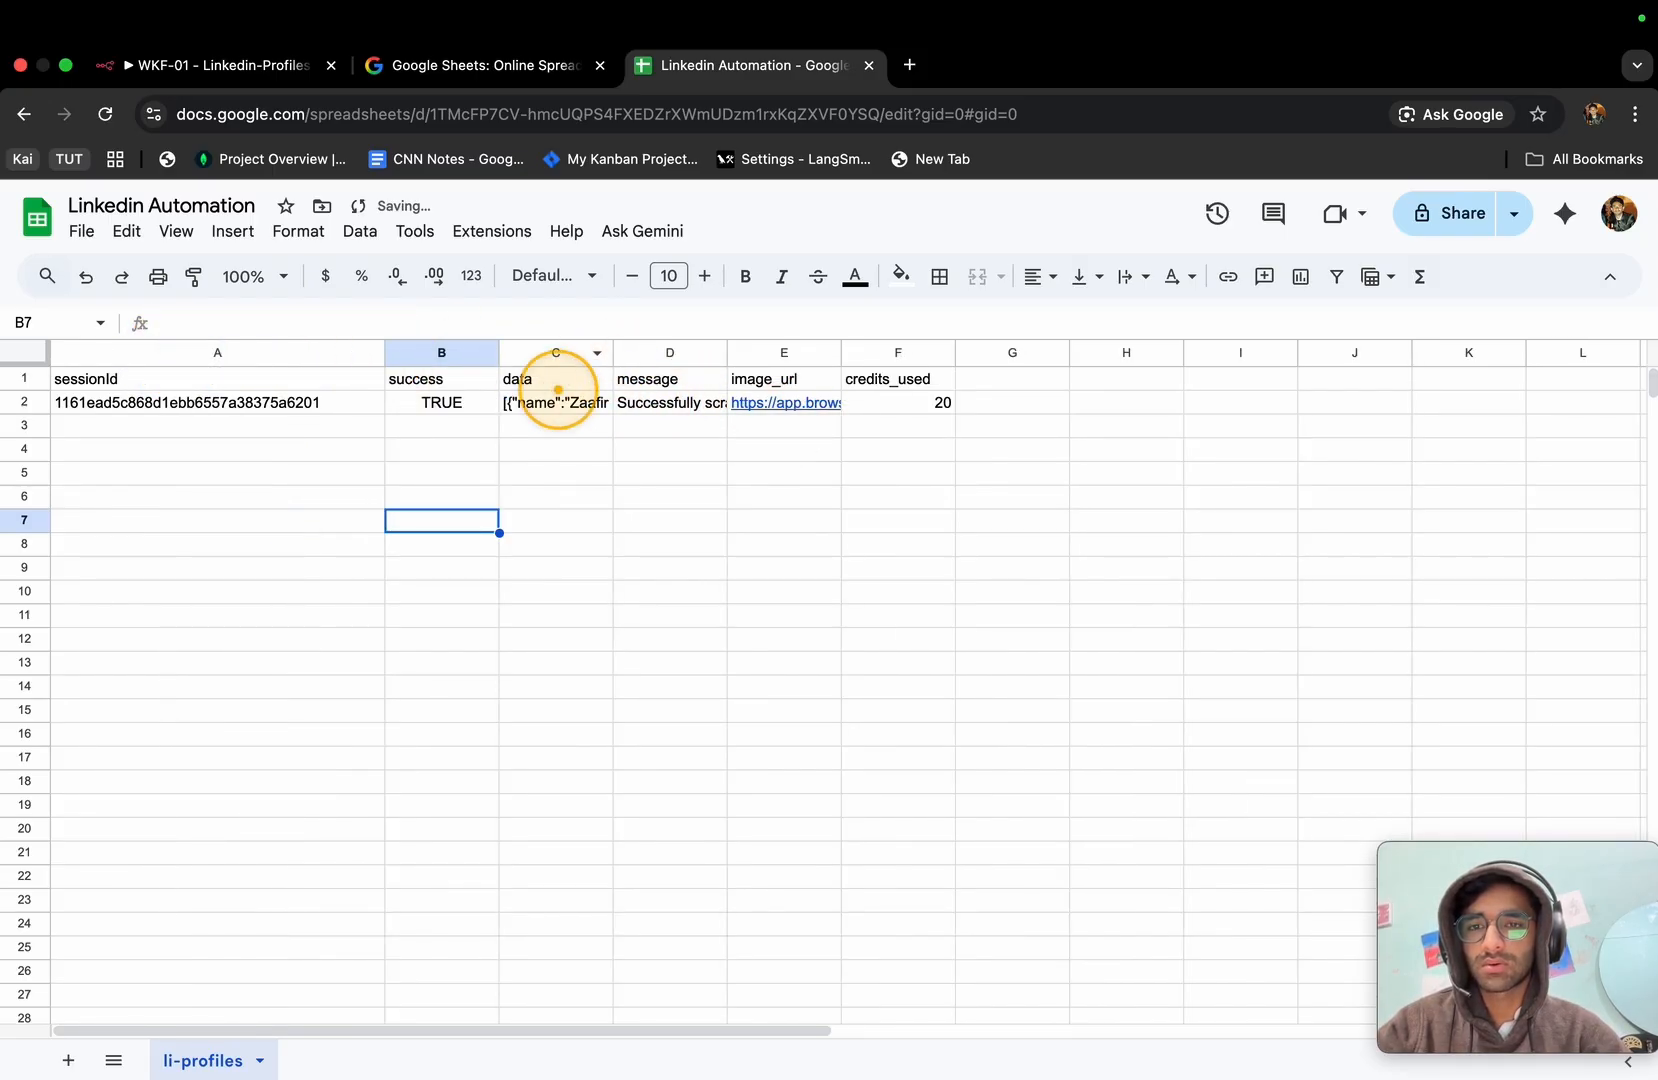
{"action": "left_click_drag", "start_coordinate": [499, 352], "coordinate": [659, 352]}
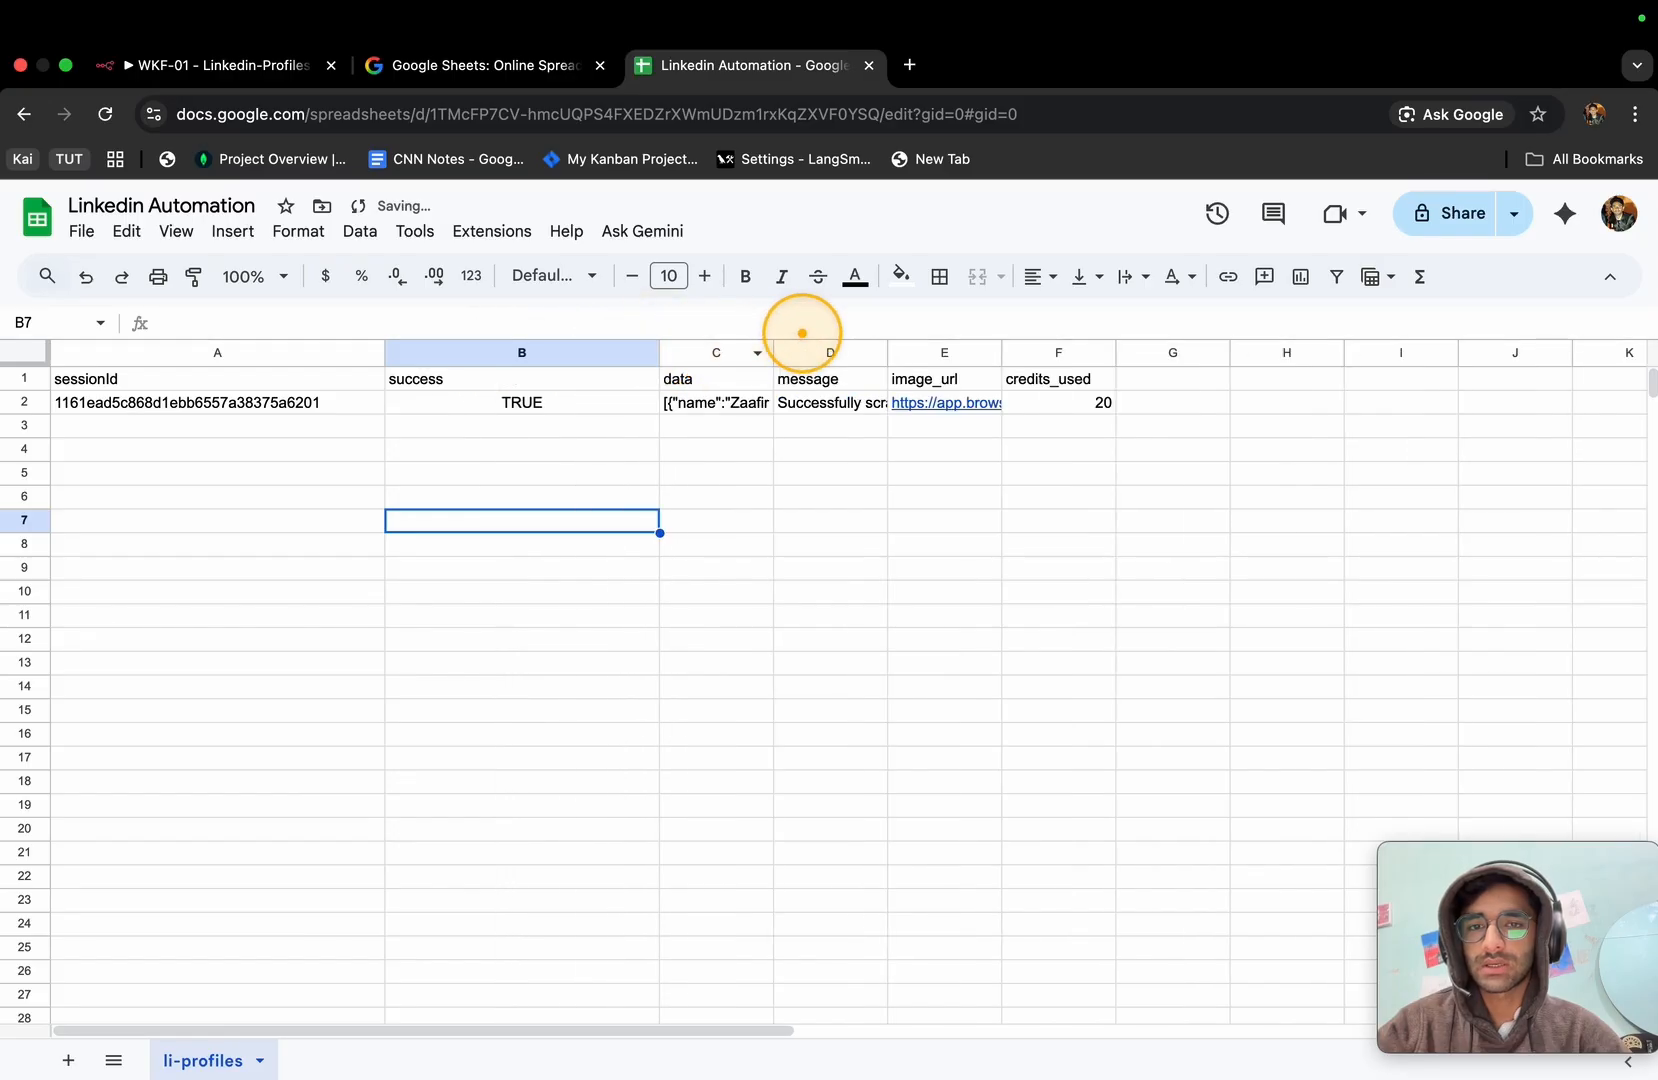
{"action": "left_click", "coordinate": [777, 352]}
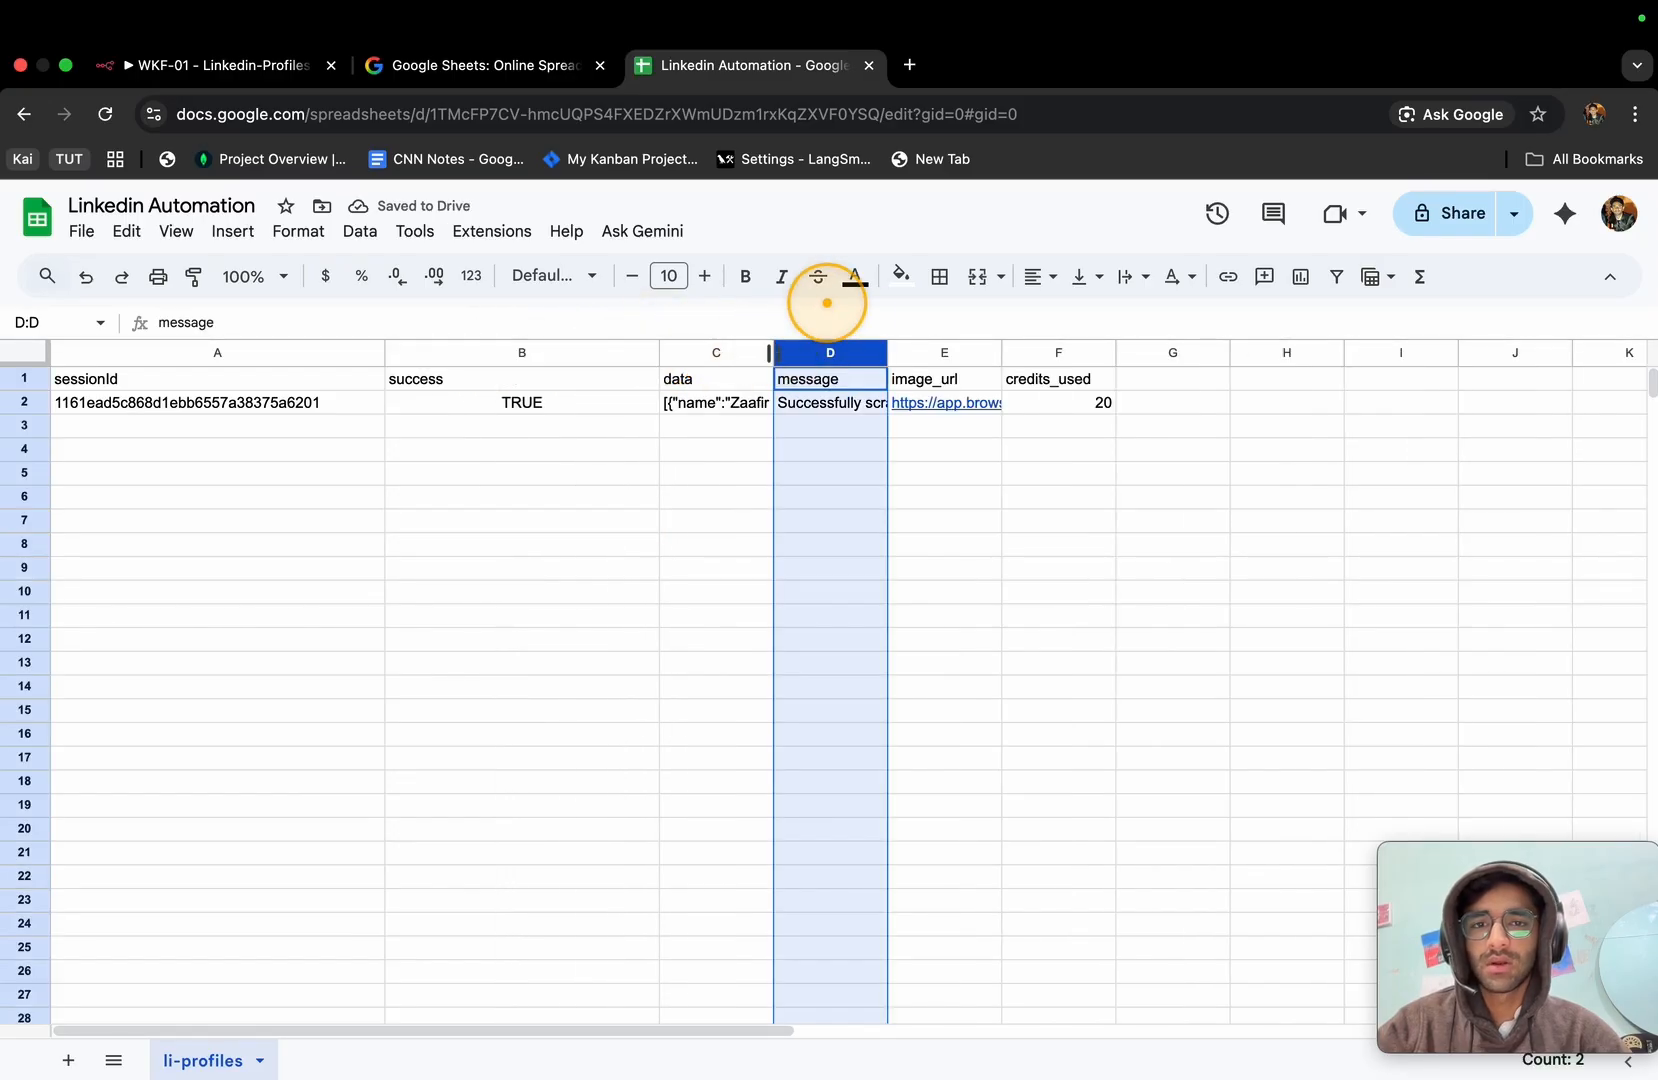
Review the Name, Linkedin Profile Url, Tagline, Location and Summary header cells in the li-profiles sheet.
{"action": "mouse_move", "coordinate": [1195, 1]}
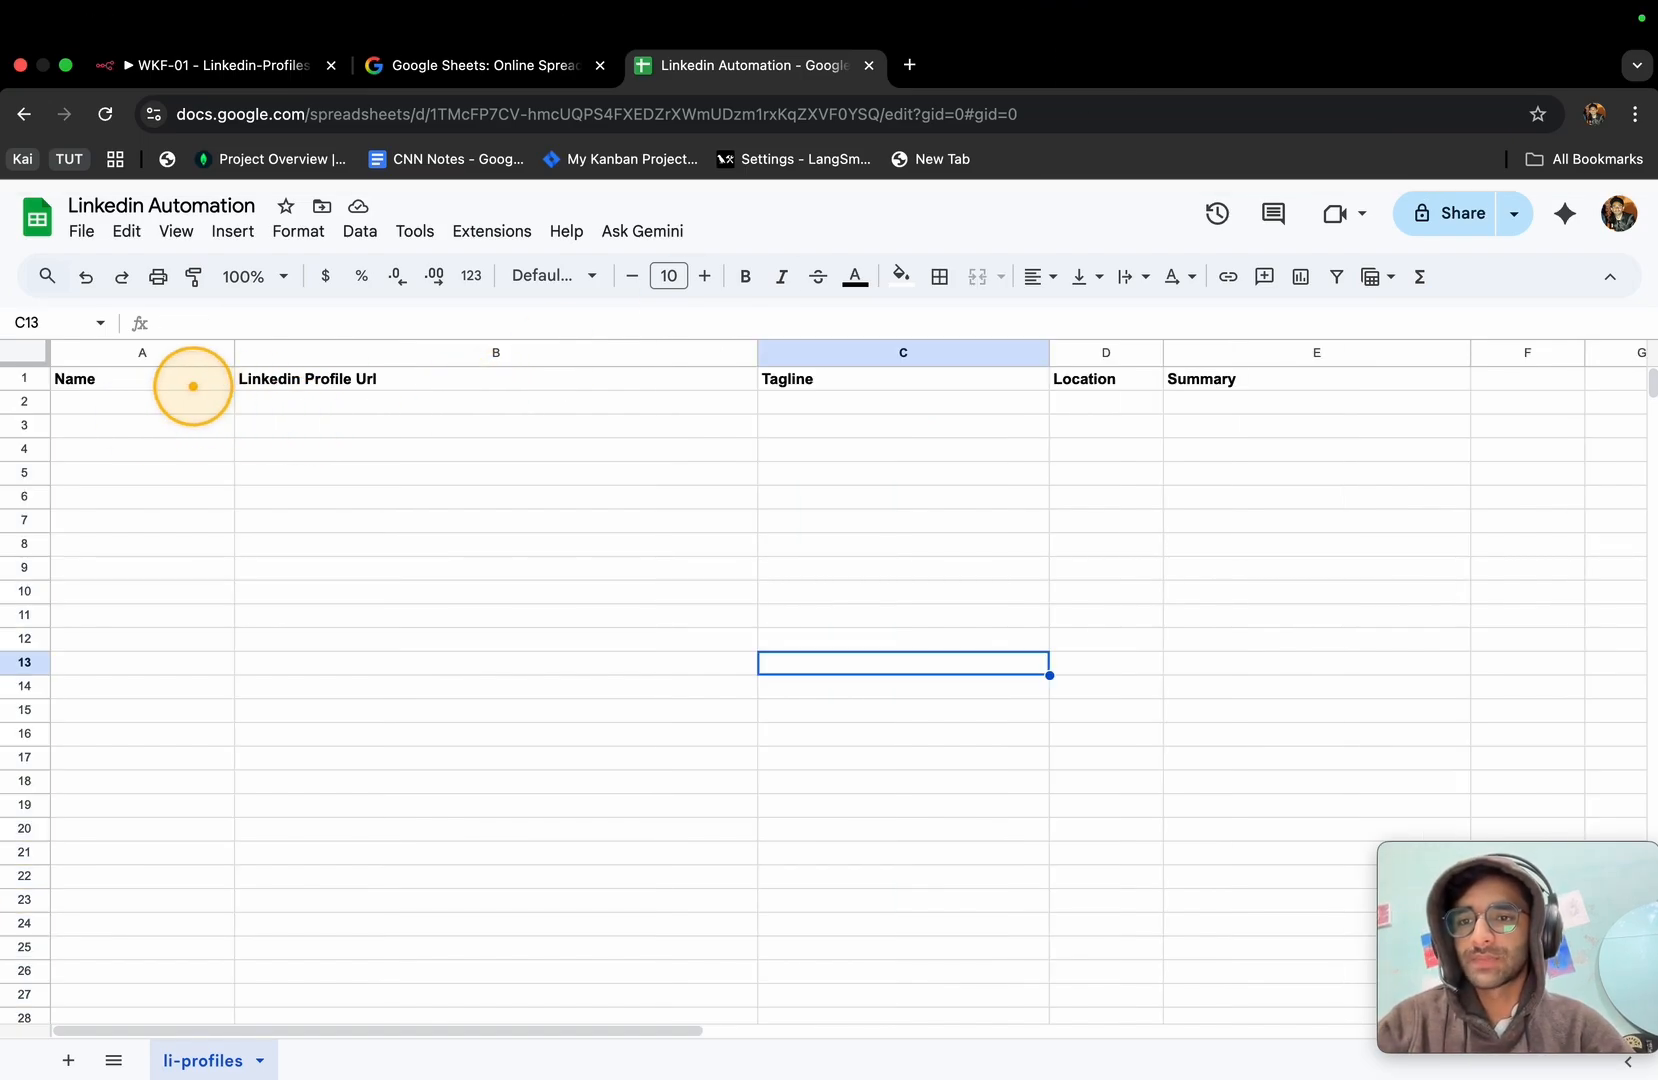
{"action": "left_click", "coordinate": [193, 386]}
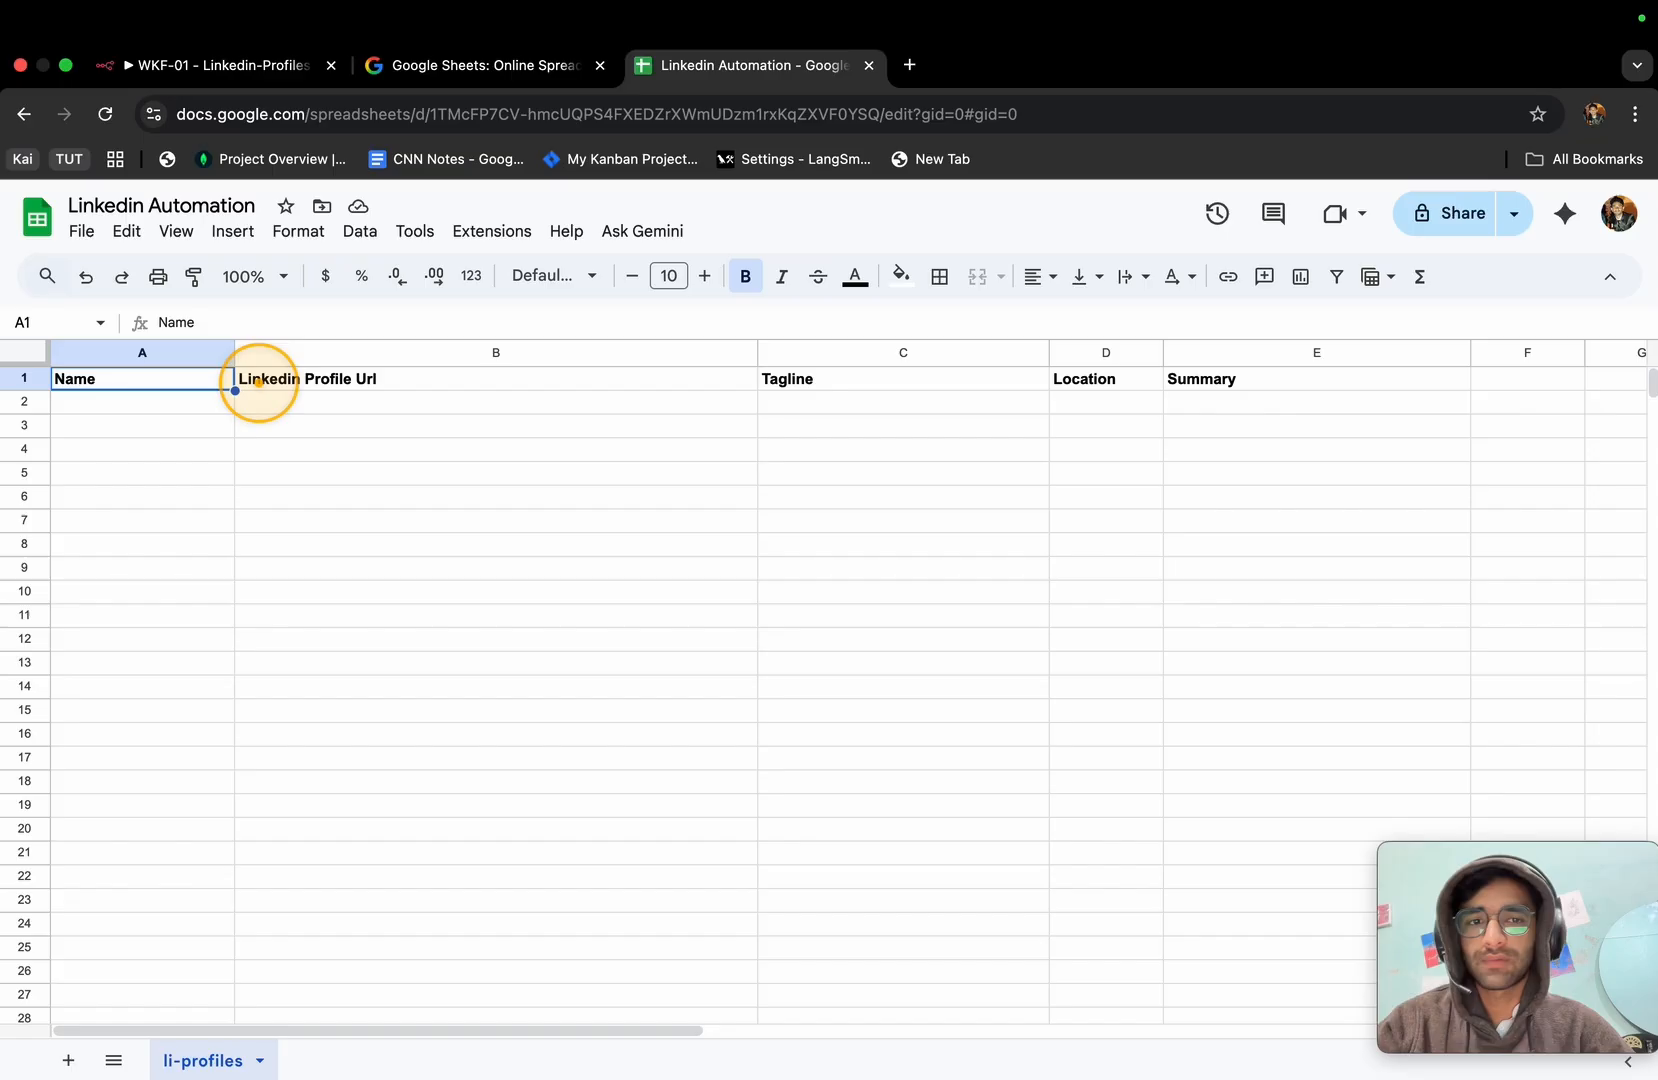
{"action": "left_click", "coordinate": [259, 382]}
{"action": "key", "text": "Right"}
{"action": "key", "text": "Right"}
{"action": "key", "text": "Right"}
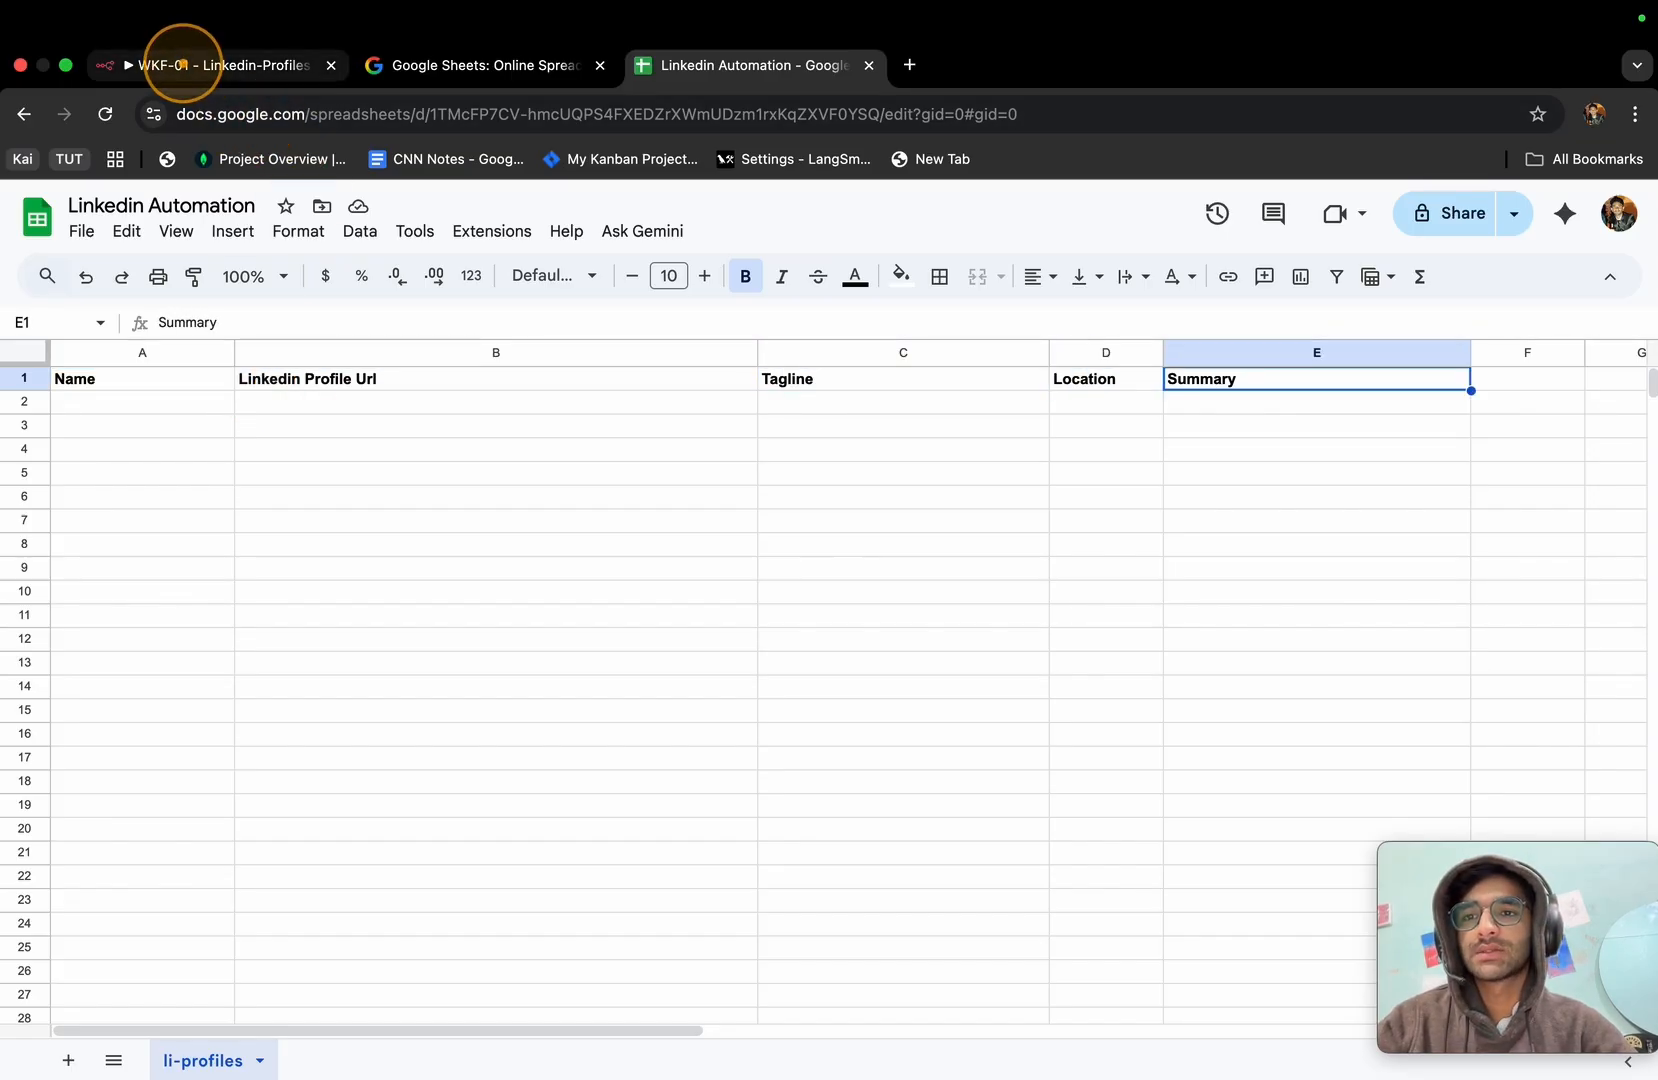
Return to the Google Sheets node in n8n and set its mapping column mode to Map Each Column Manually.
{"action": "left_click", "coordinate": [180, 65]}
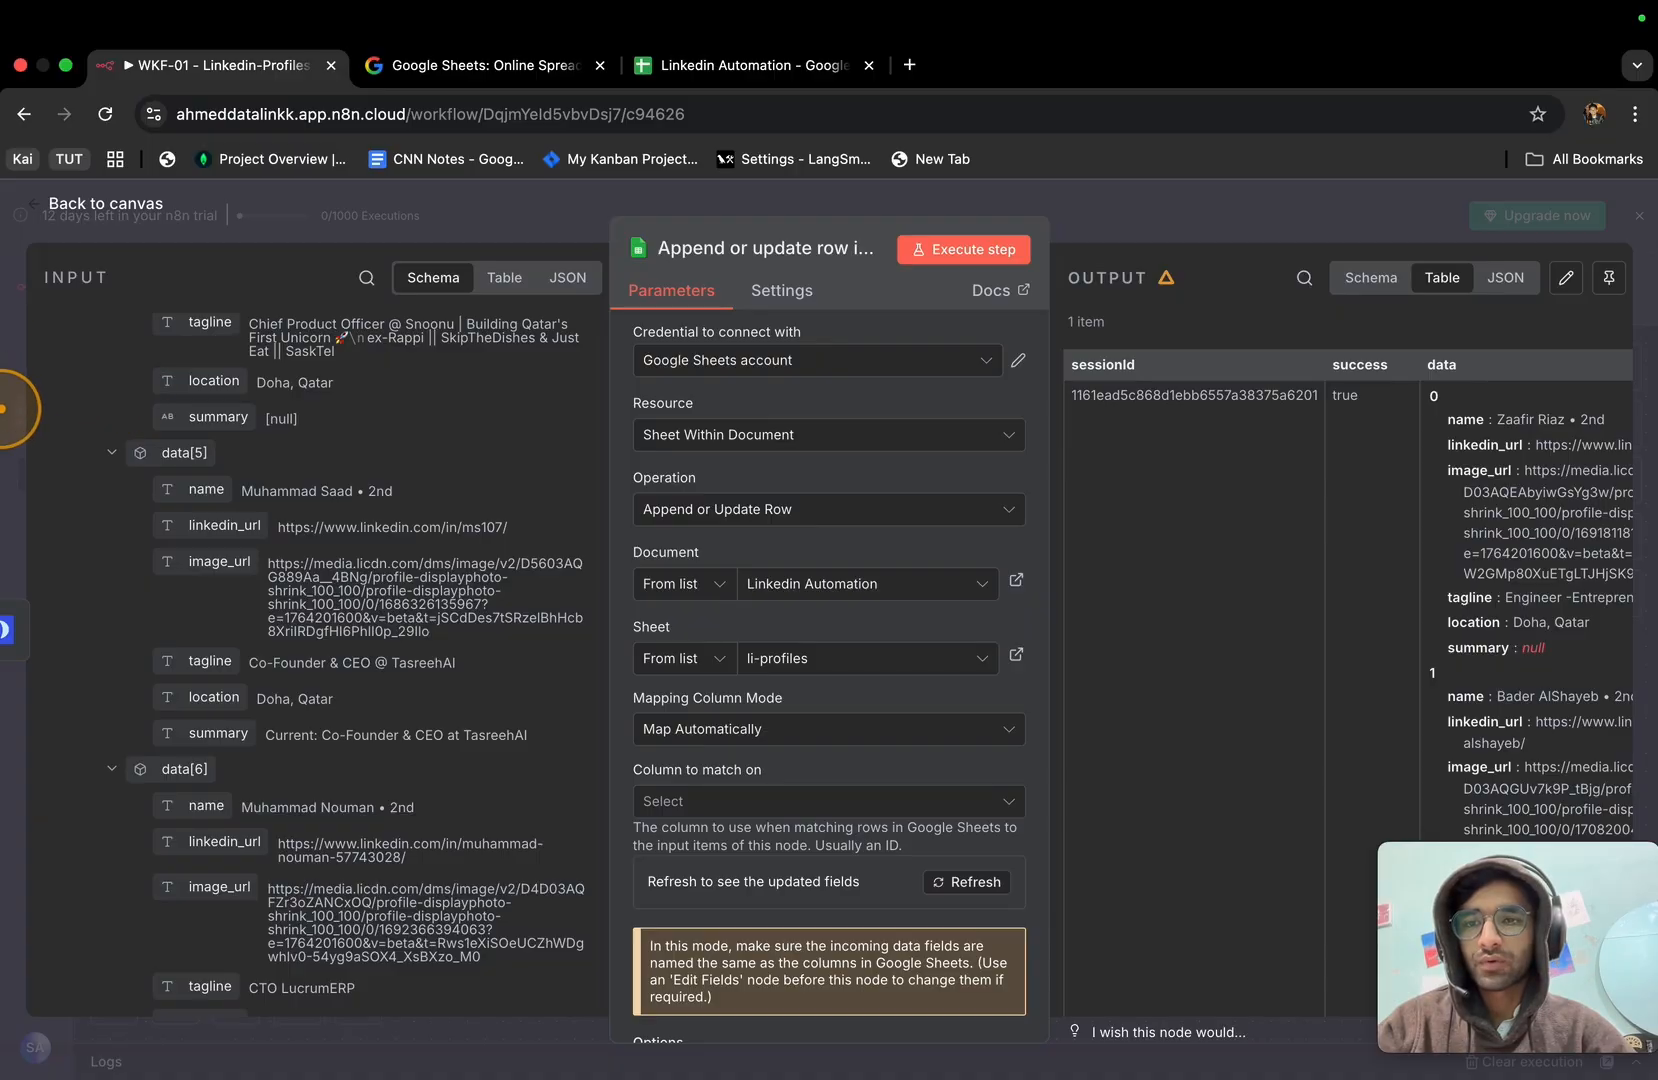
{"action": "scroll", "coordinate": [790, 675], "scroll_direction": "down", "scroll_amount": 3}
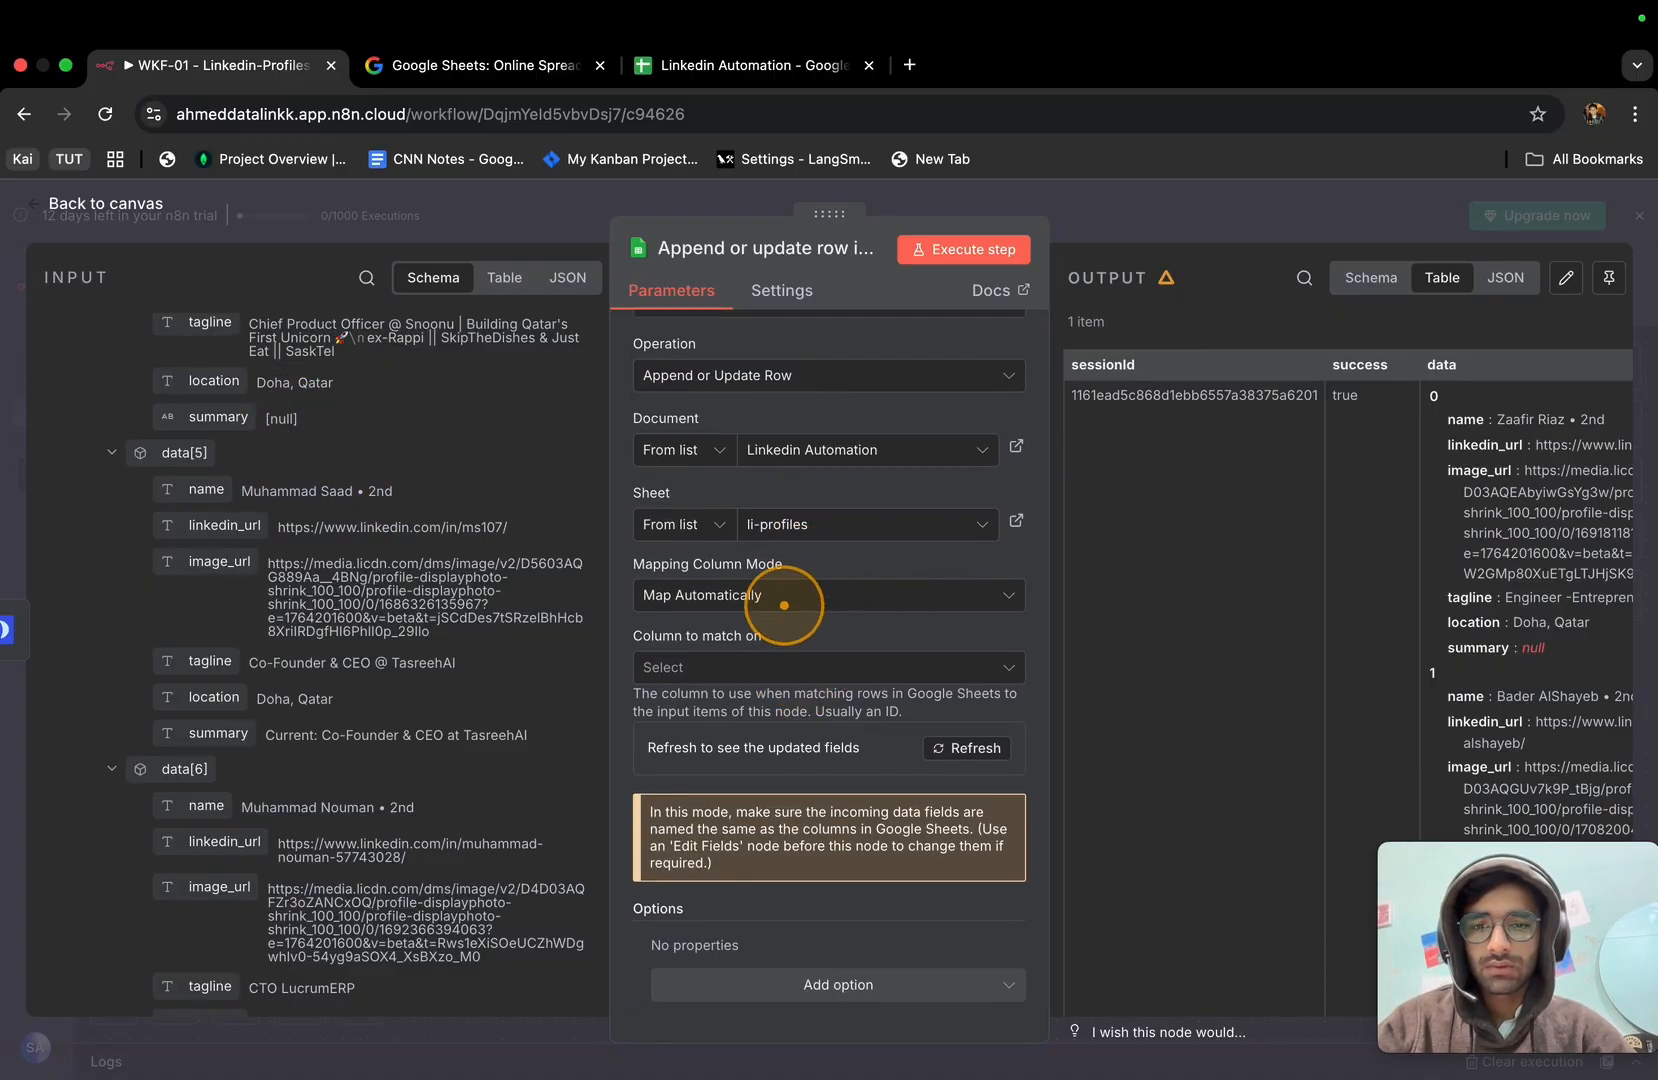
{"action": "left_click", "coordinate": [745, 637]}
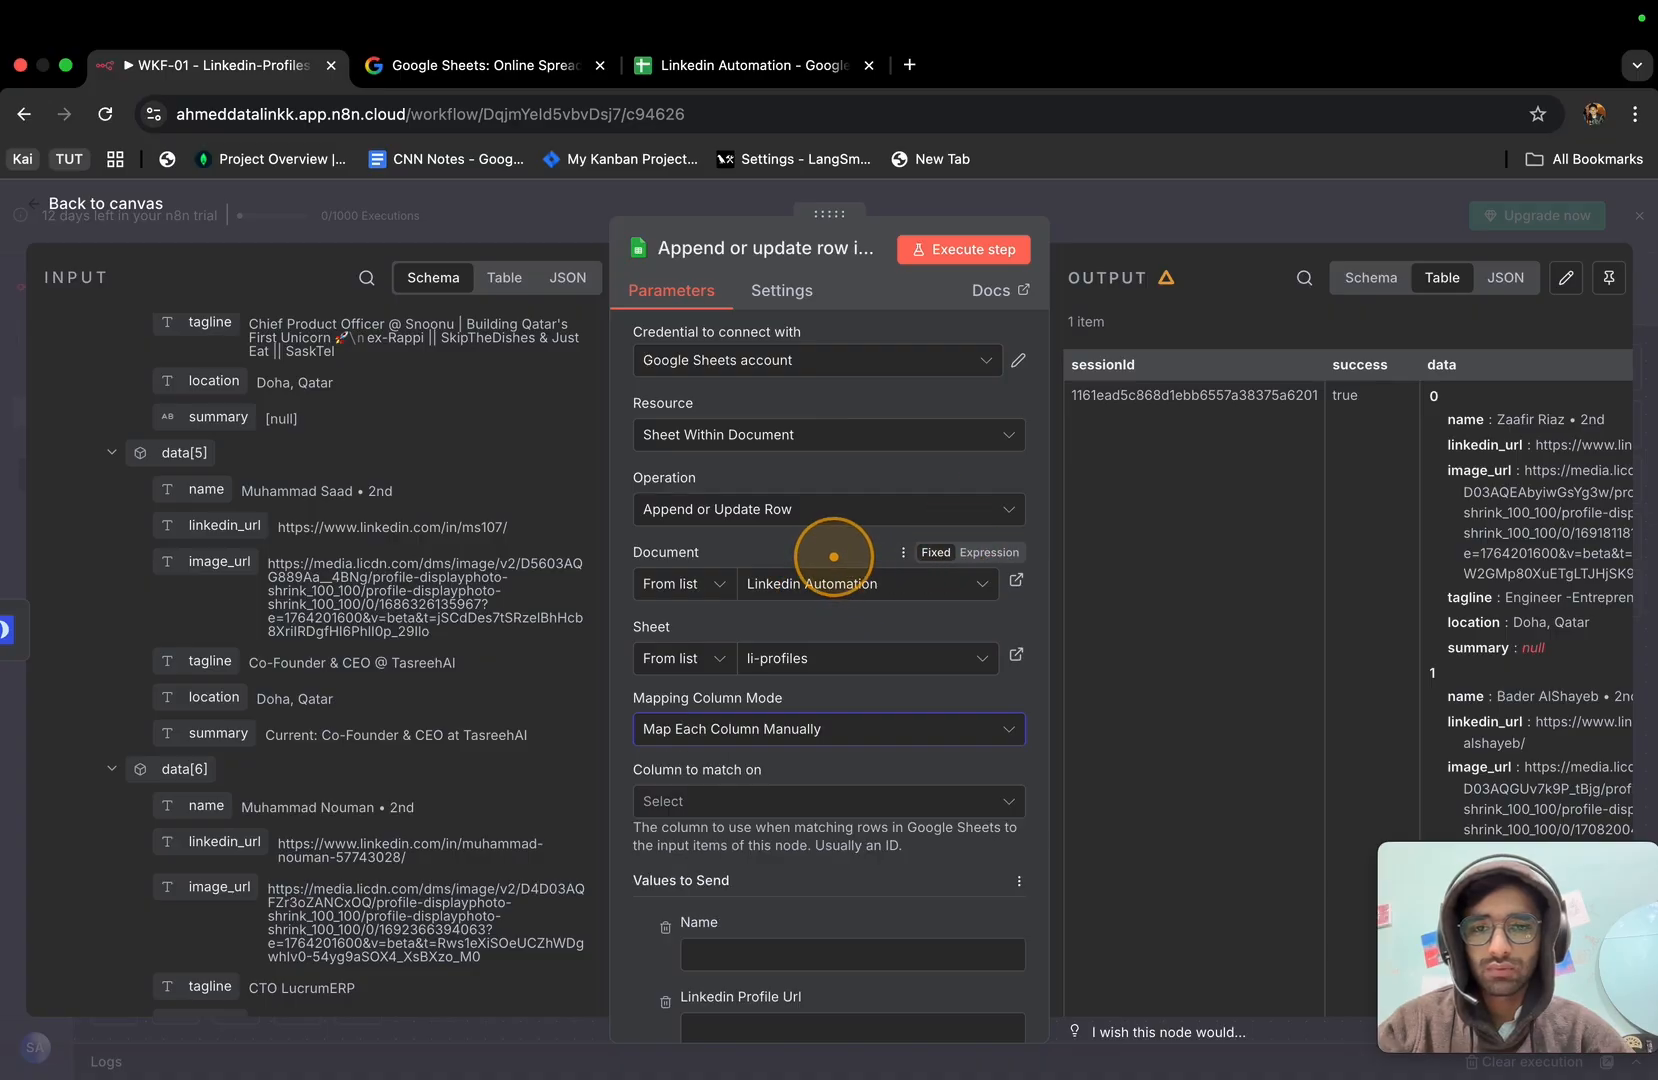
Set the column to match on to Name in the Google Sheets node.
{"action": "scroll", "coordinate": [835, 557], "scroll_direction": "down", "scroll_amount": 5}
{"action": "scroll", "coordinate": [835, 557], "scroll_direction": "down", "scroll_amount": 2}
{"action": "left_click", "coordinate": [724, 414]}
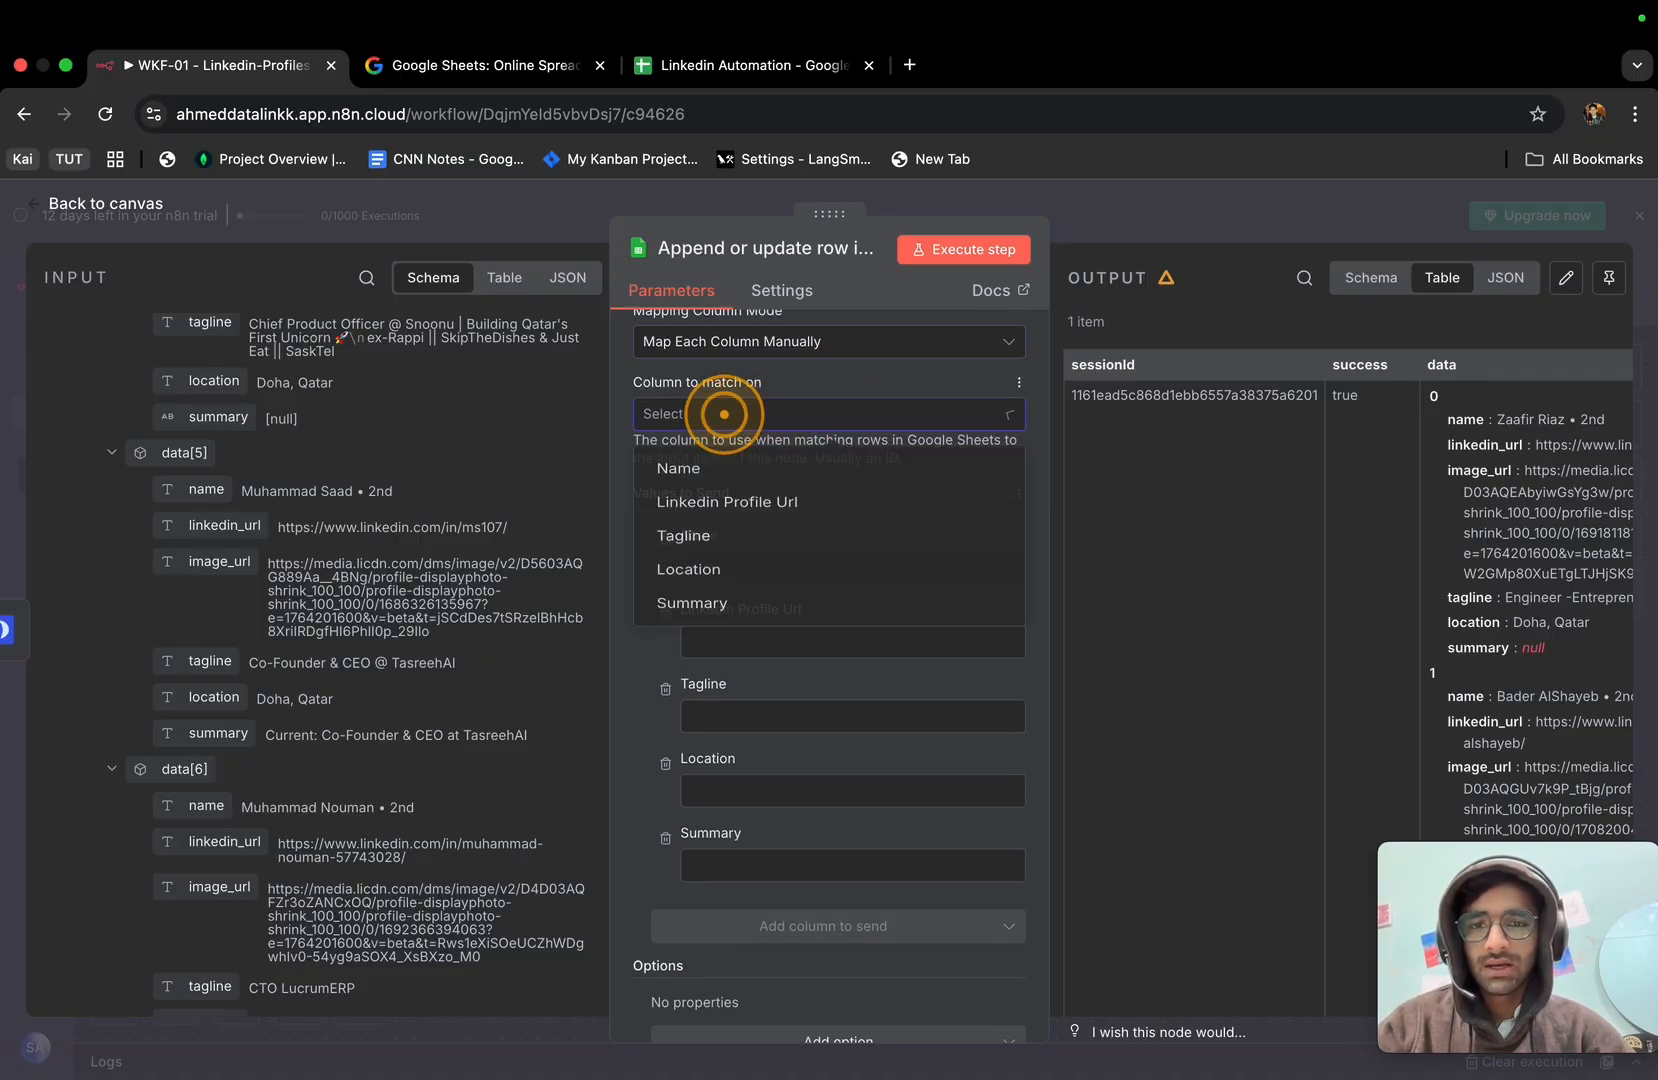
{"action": "left_click", "coordinate": [685, 471]}
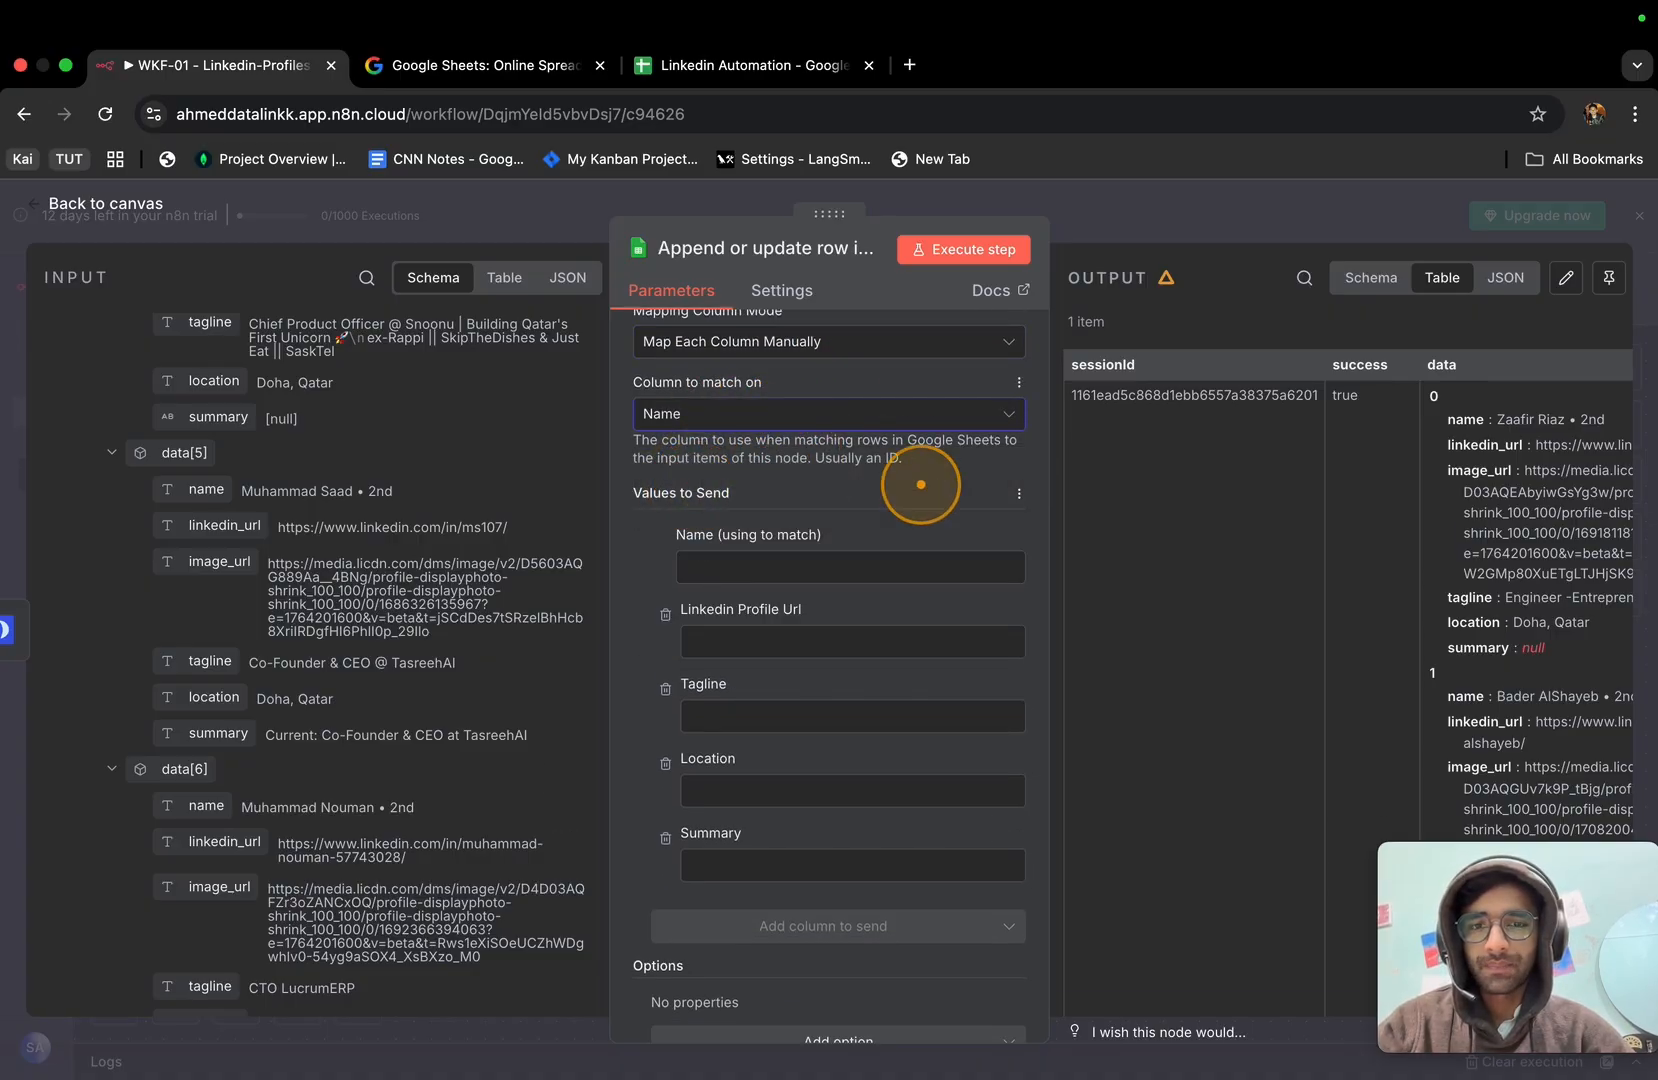
Map Name to {{ $json.data[0].name }} and Linkedin Profile Url to {{ $json.data[0].linkedin_url }} from the scrape node's input data.
{"action": "scroll", "coordinate": [882, 497], "scroll_direction": "down", "scroll_amount": 1}
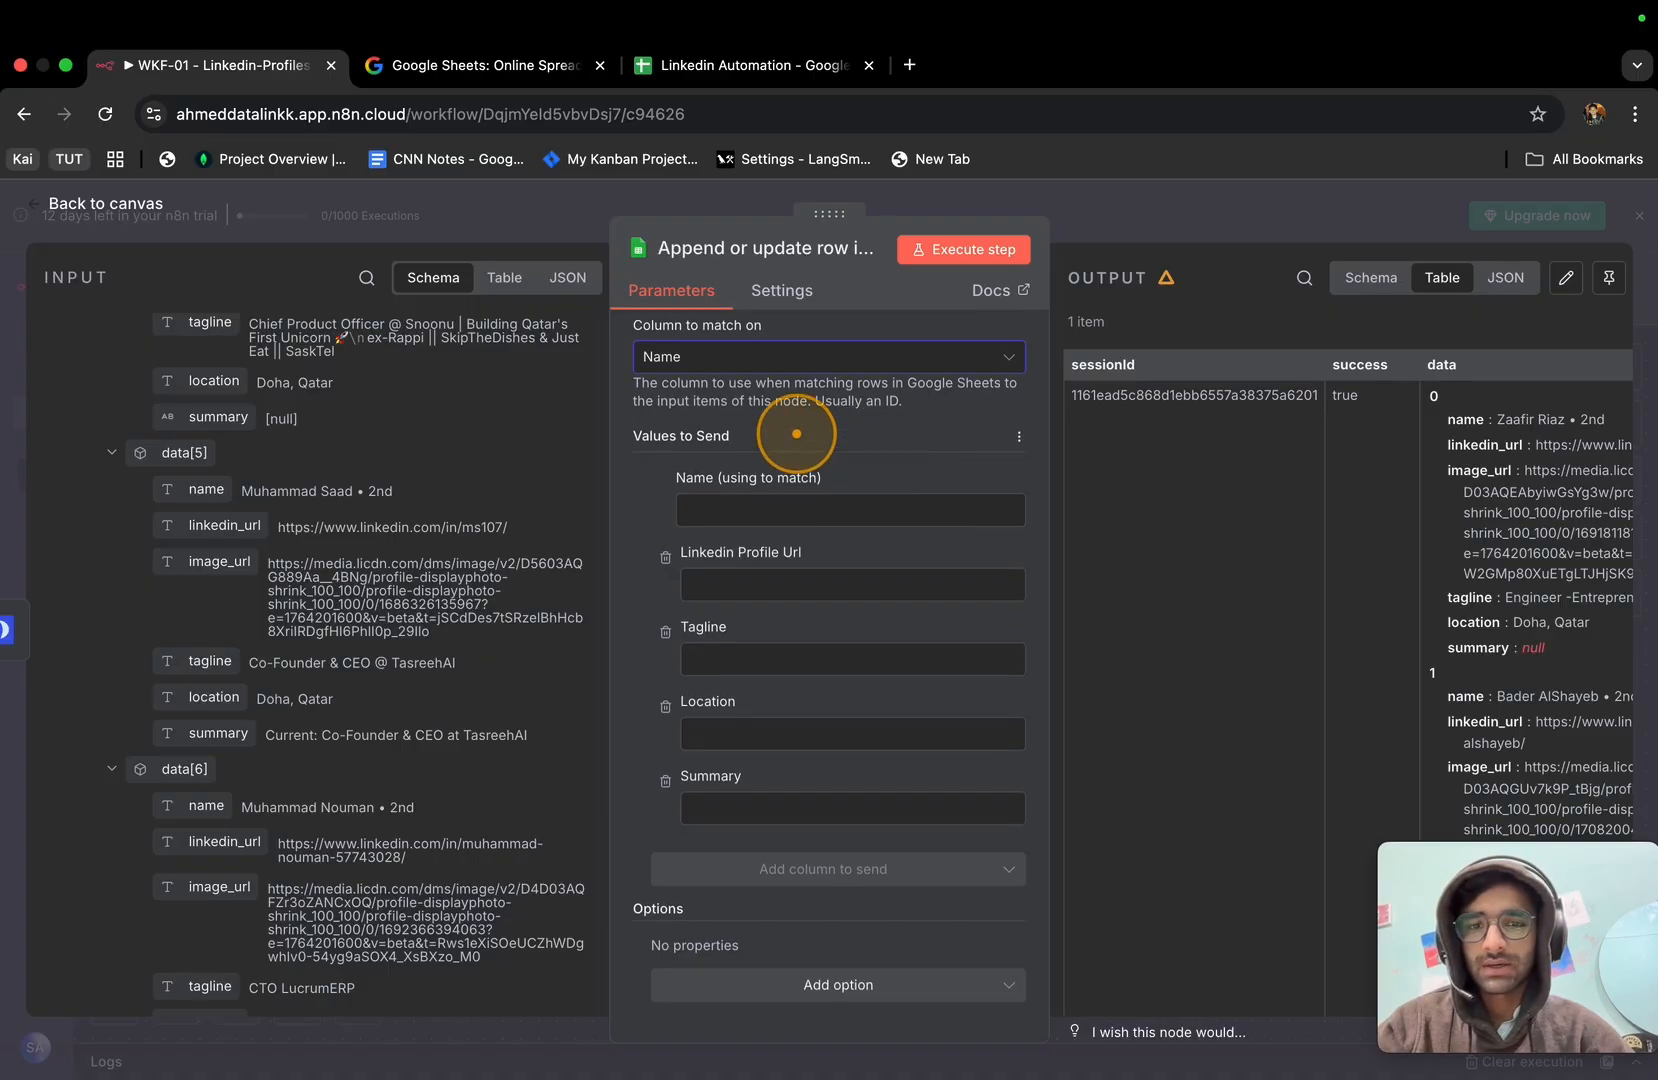
{"action": "scroll", "coordinate": [381, 480], "scroll_direction": "up", "scroll_amount": 3}
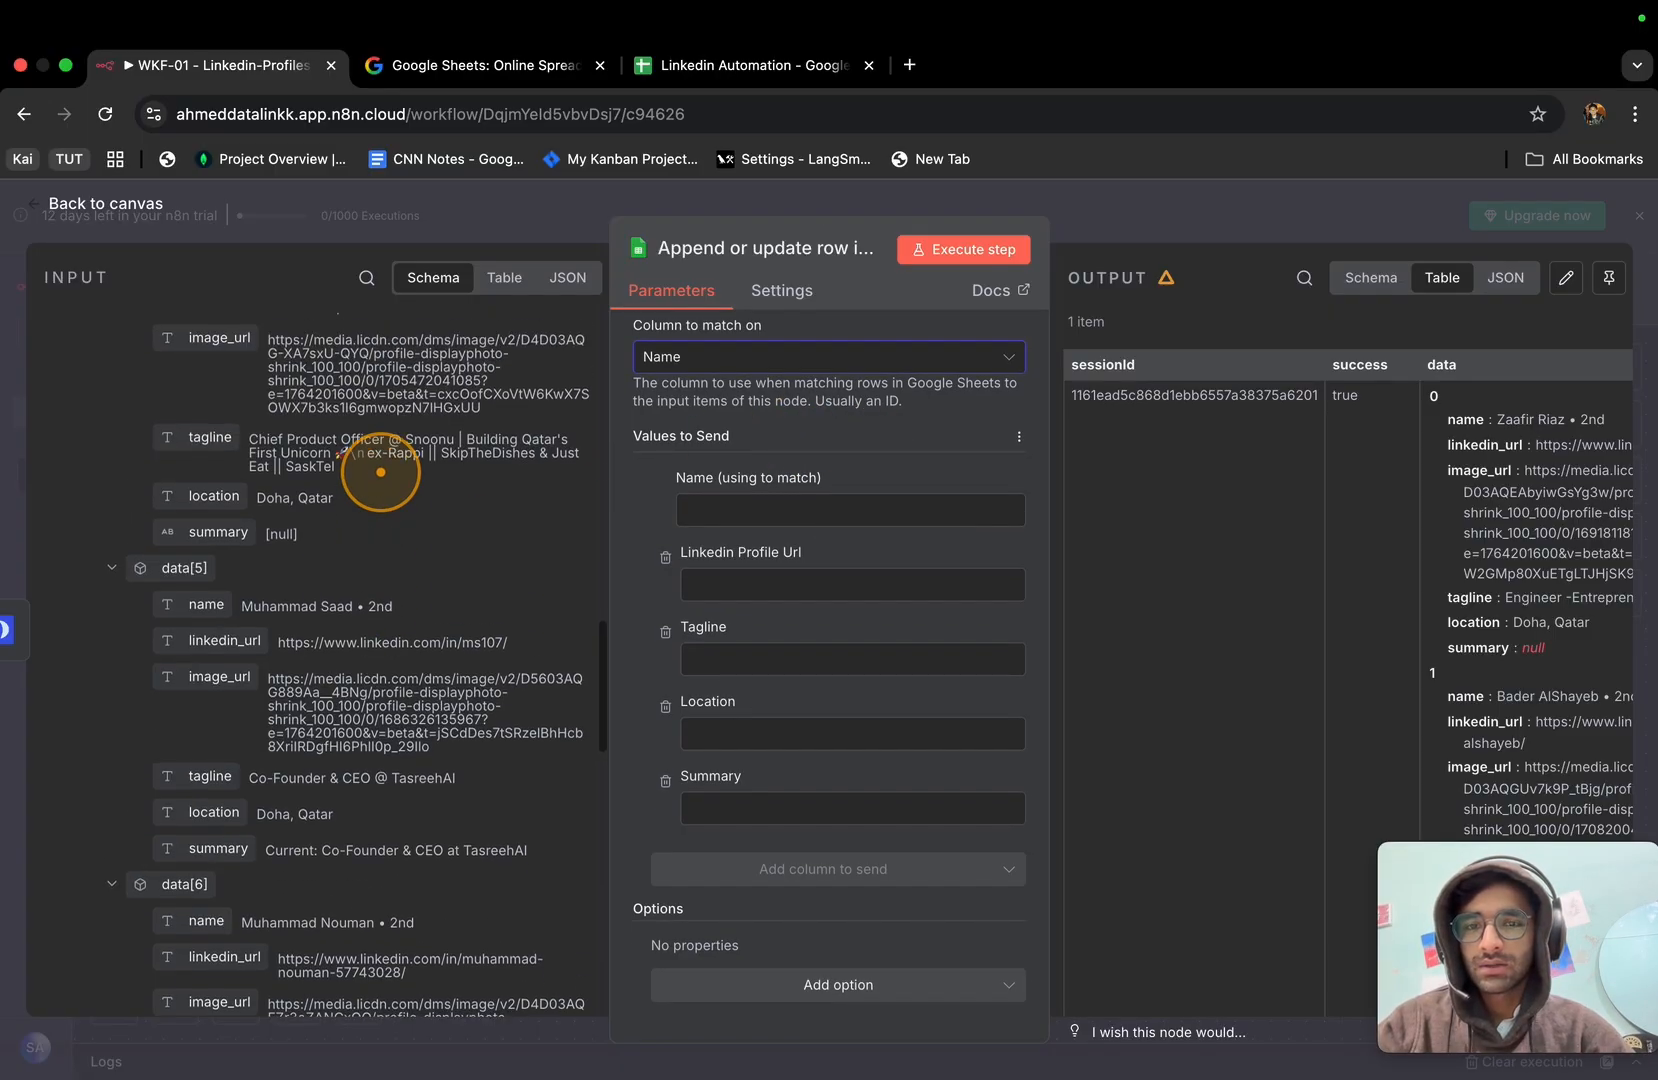
{"action": "scroll", "coordinate": [855, 410], "scroll_direction": "up", "scroll_amount": 2}
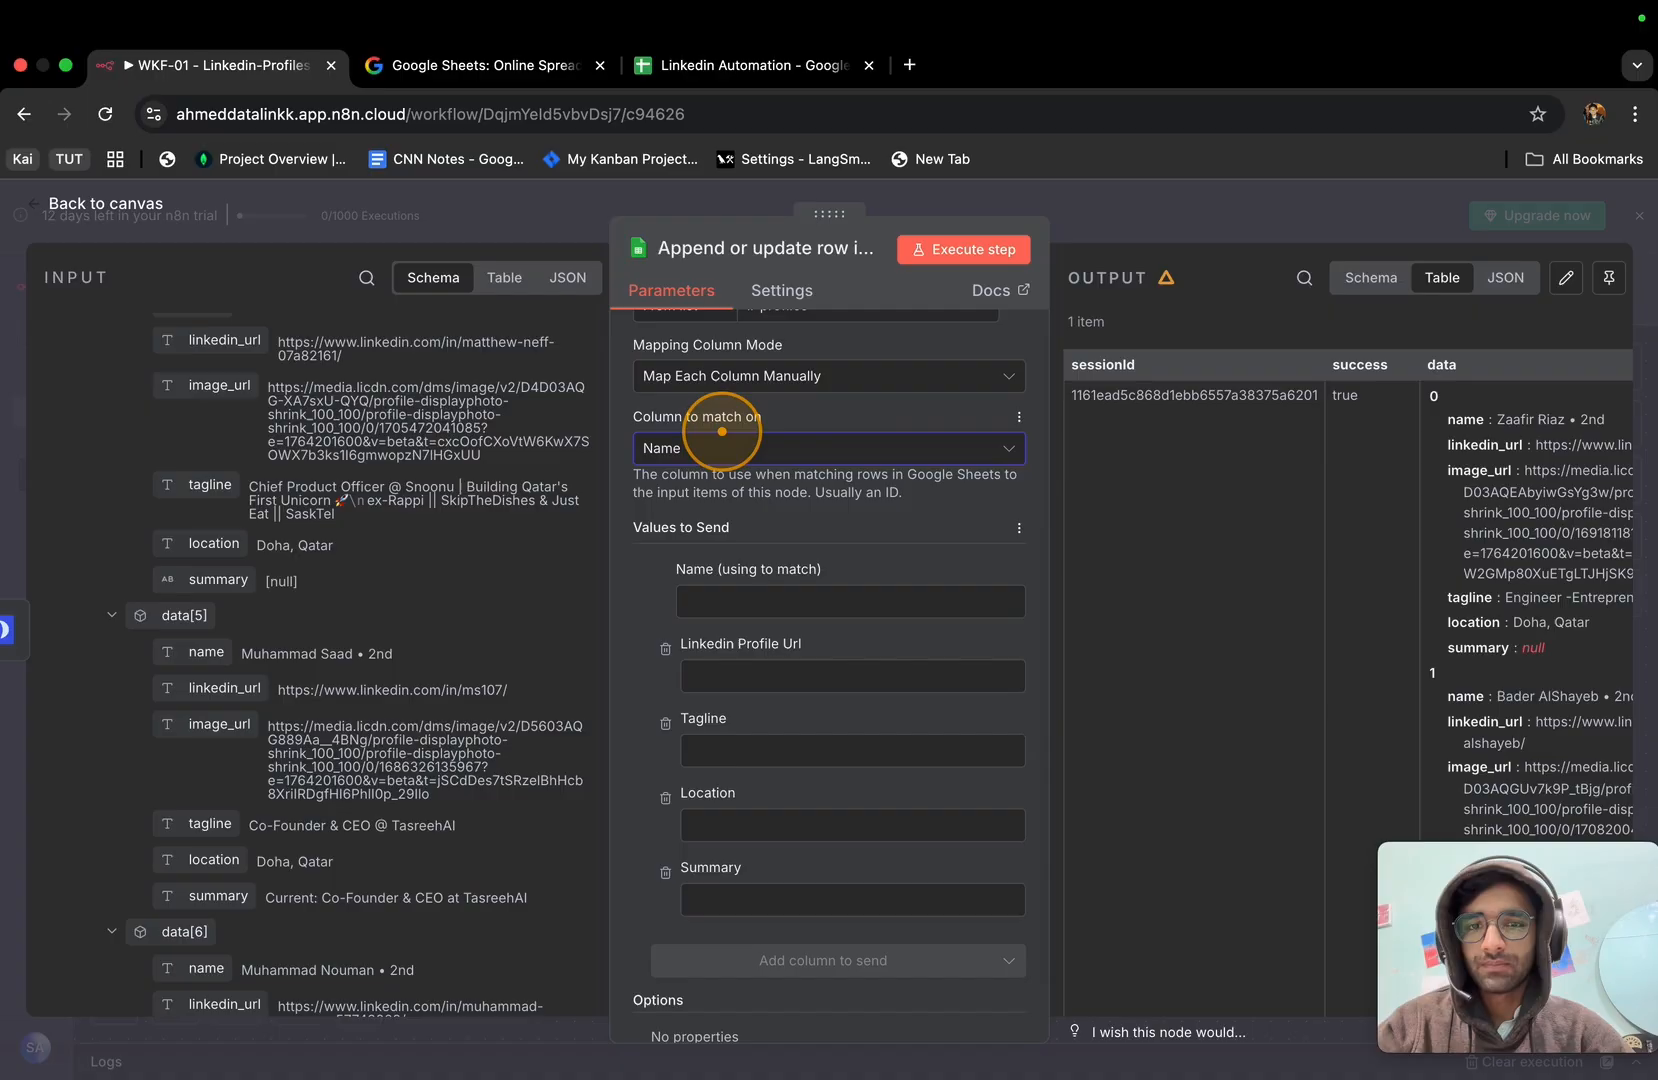
{"action": "scroll", "coordinate": [758, 504], "scroll_direction": "down", "scroll_amount": 1}
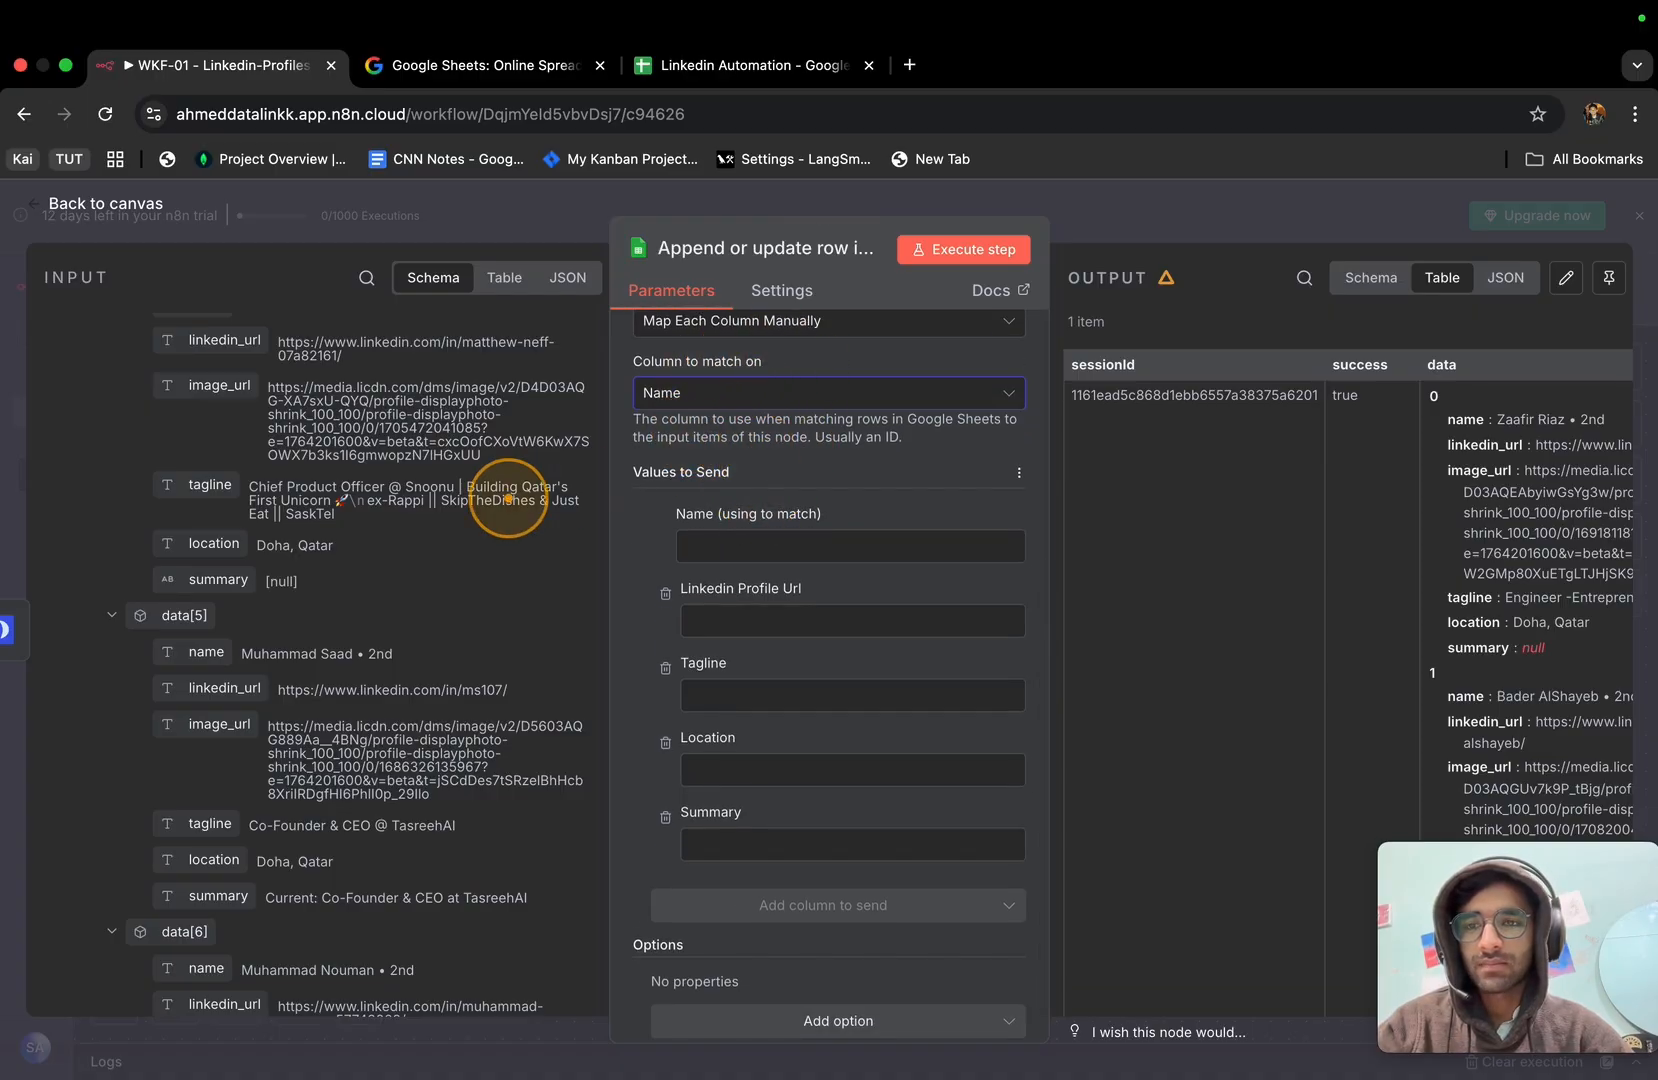
{"action": "scroll", "coordinate": [486, 503], "scroll_direction": "up", "scroll_amount": 2}
{"action": "scroll", "coordinate": [416, 502], "scroll_direction": "up", "scroll_amount": 10}
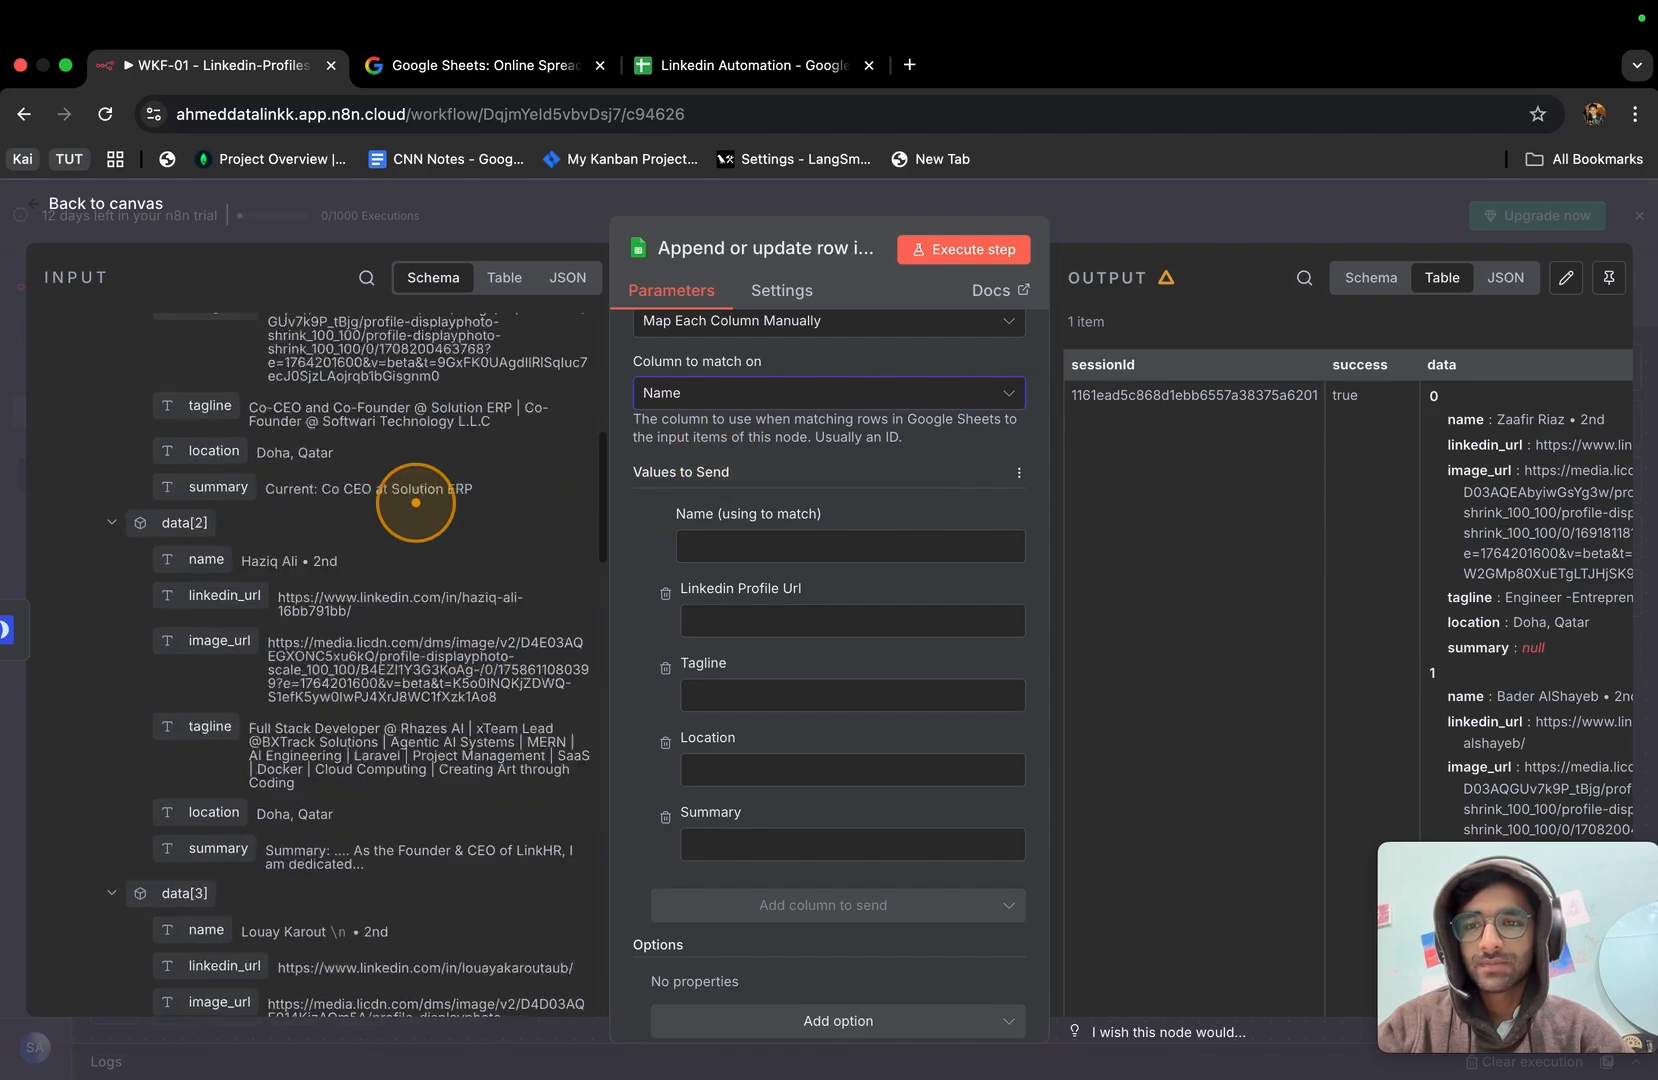
{"action": "scroll", "coordinate": [740, 500], "scroll_direction": "down", "scroll_amount": 1}
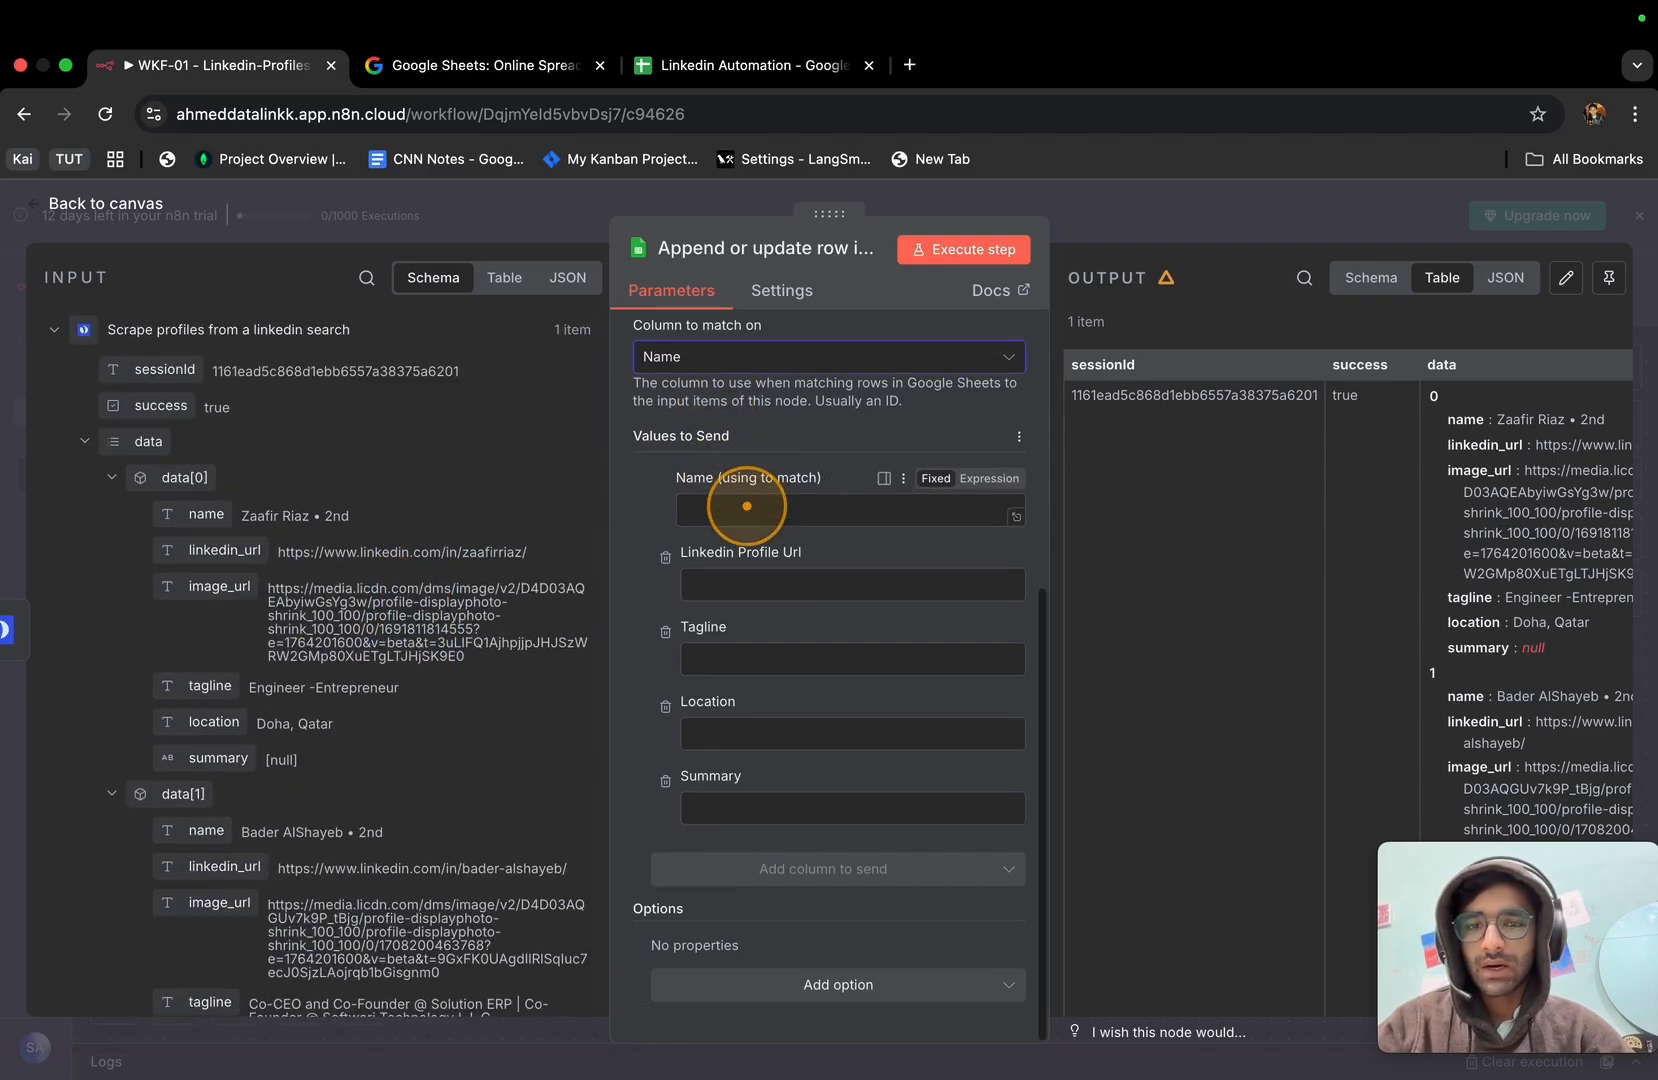
{"action": "left_click_drag", "start_coordinate": [210, 514], "coordinate": [790, 510]}
{"action": "left_click", "coordinate": [636, 522]}
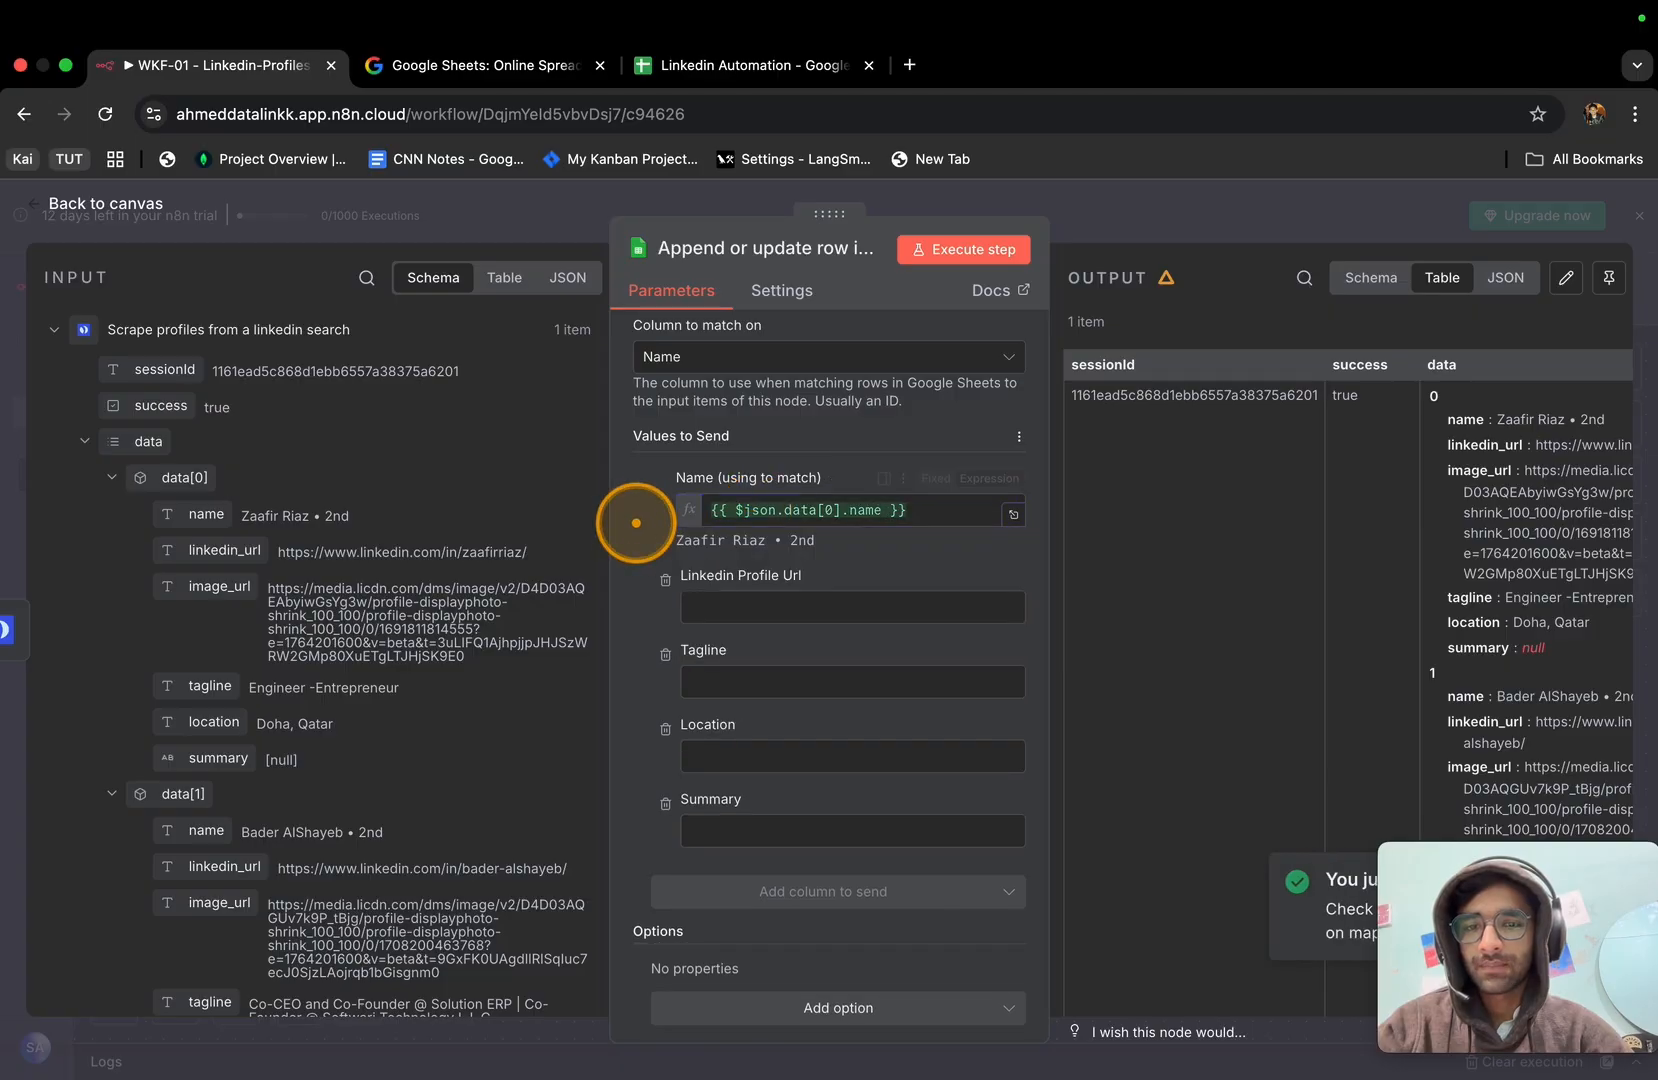
{"action": "left_click_drag", "start_coordinate": [229, 555], "coordinate": [788, 603]}
{"action": "left_click", "coordinate": [630, 606]}
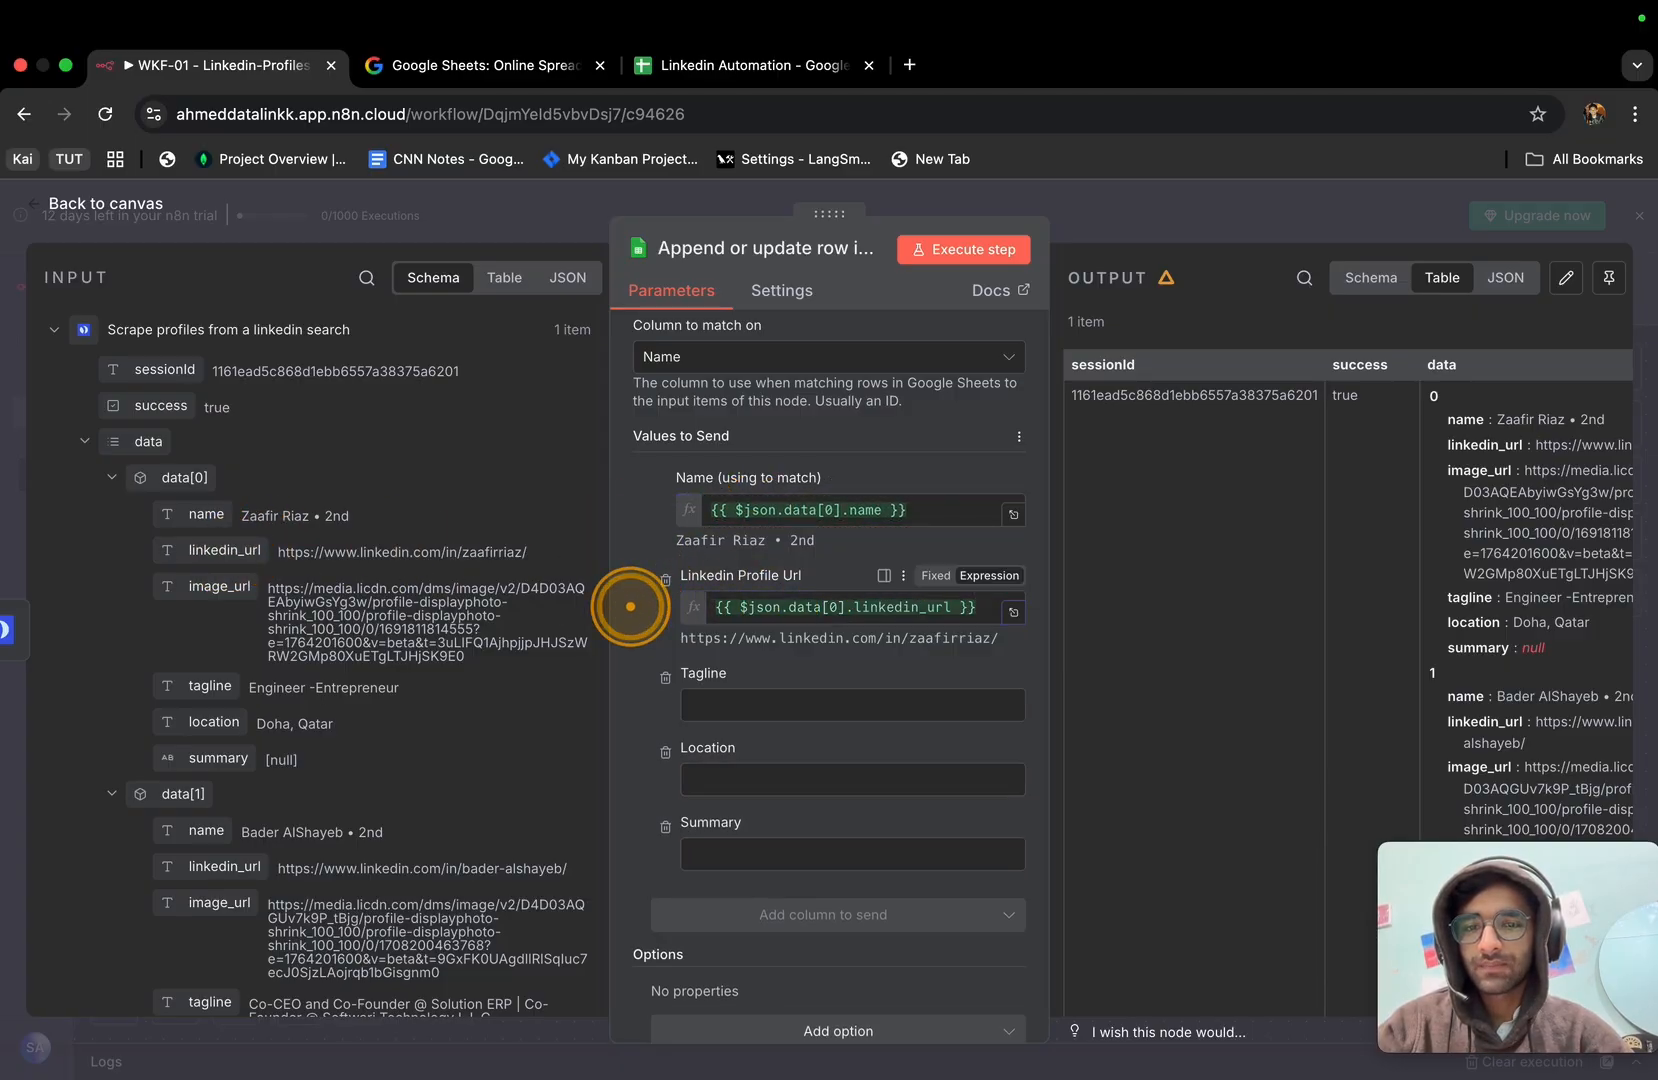
Map the Tagline column to {{ $json.data[0].tagline }} from the scrape node's input data.
{"action": "scroll", "coordinate": [630, 606], "scroll_direction": "down", "scroll_amount": 1}
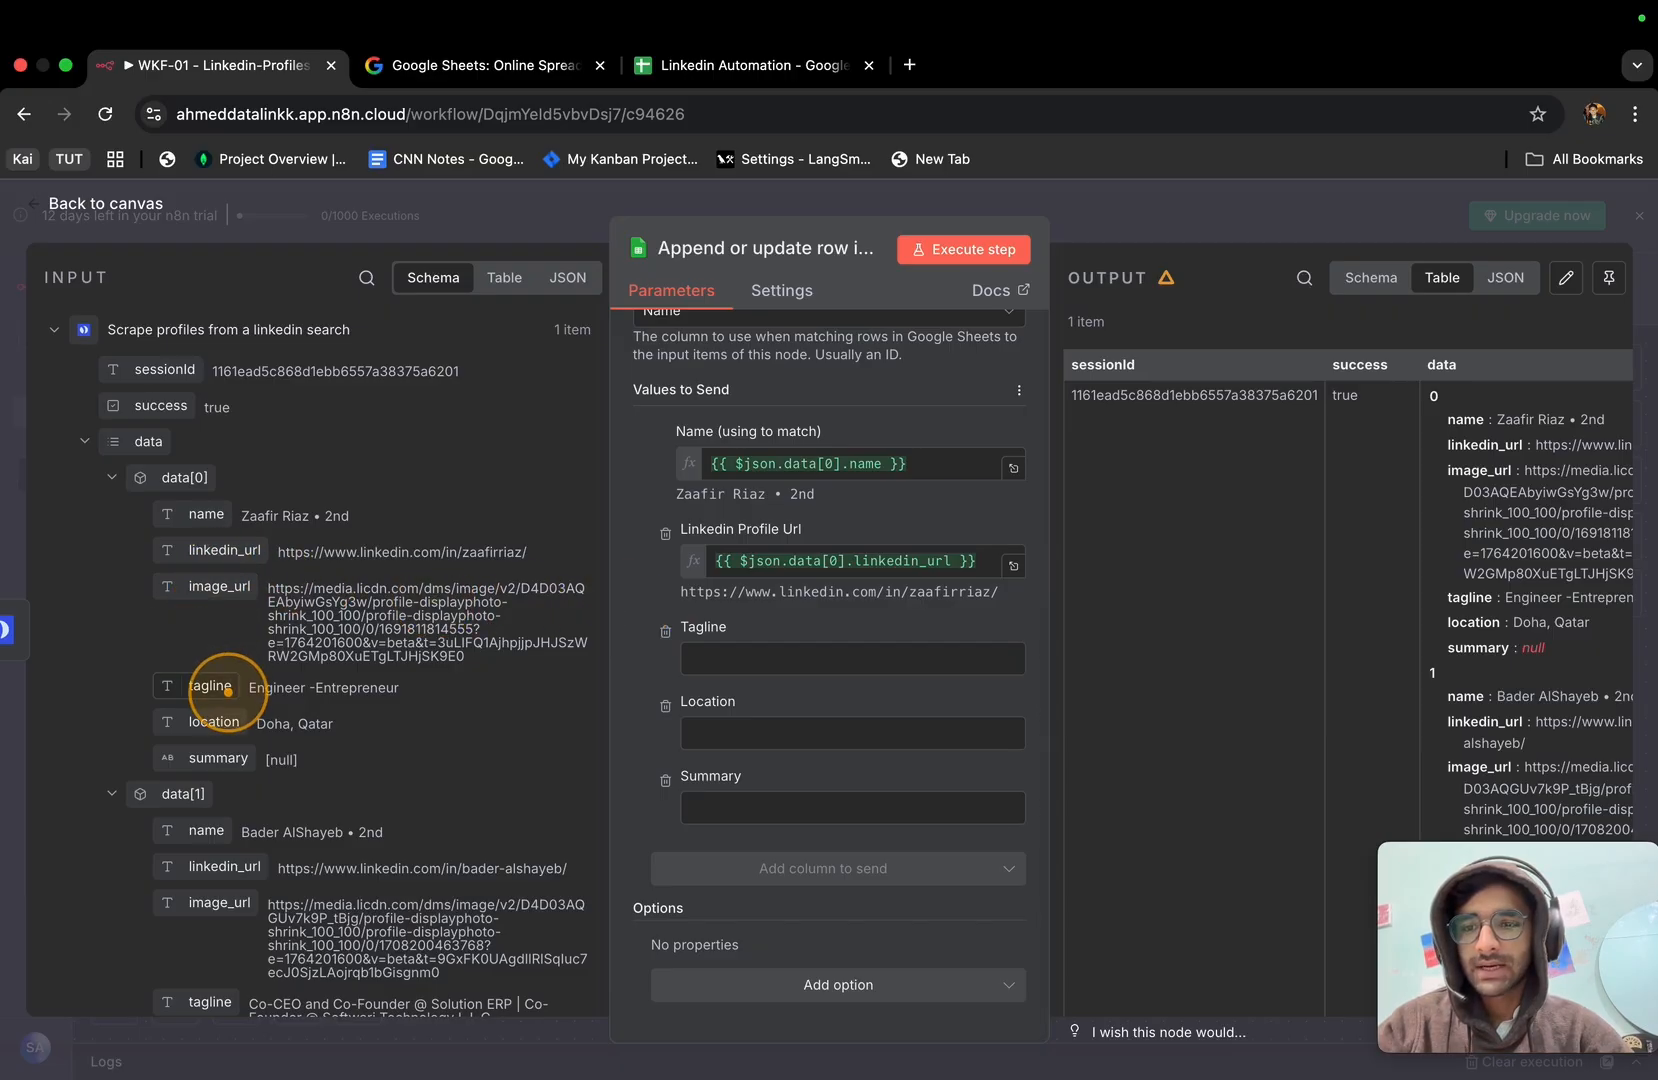
{"action": "left_click_drag", "start_coordinate": [209, 687], "coordinate": [778, 662]}
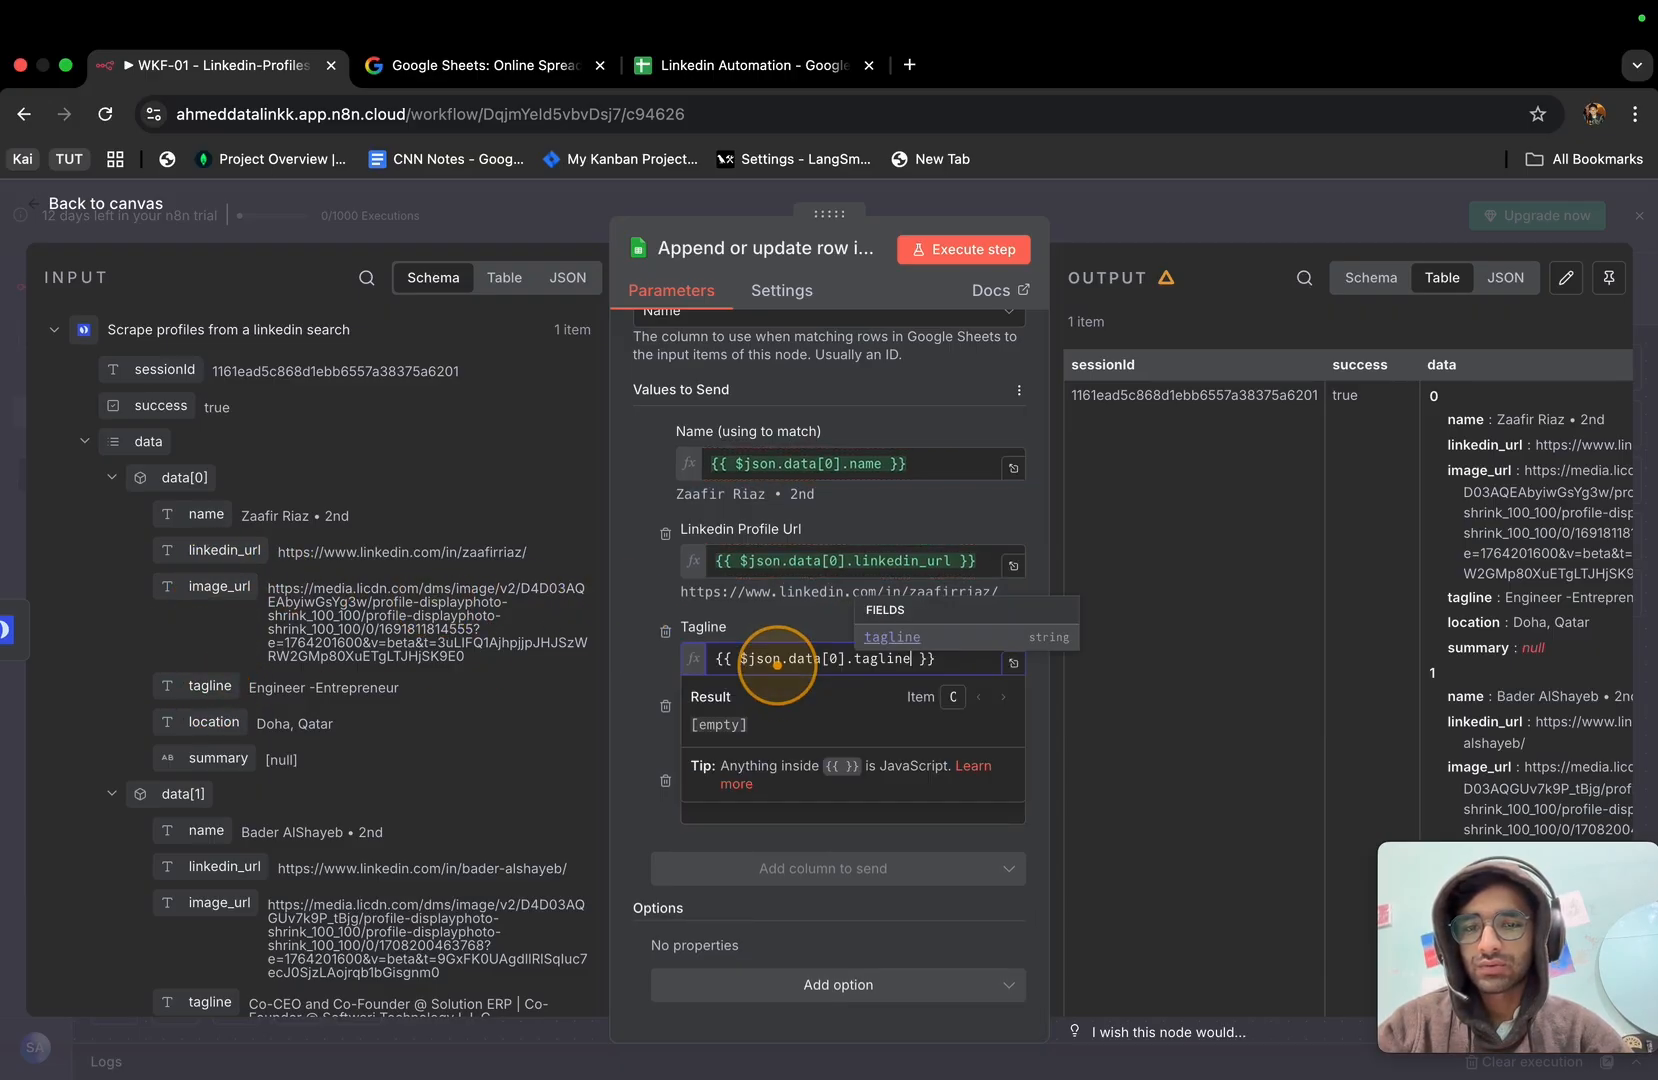
{"action": "left_click", "coordinate": [635, 669]}
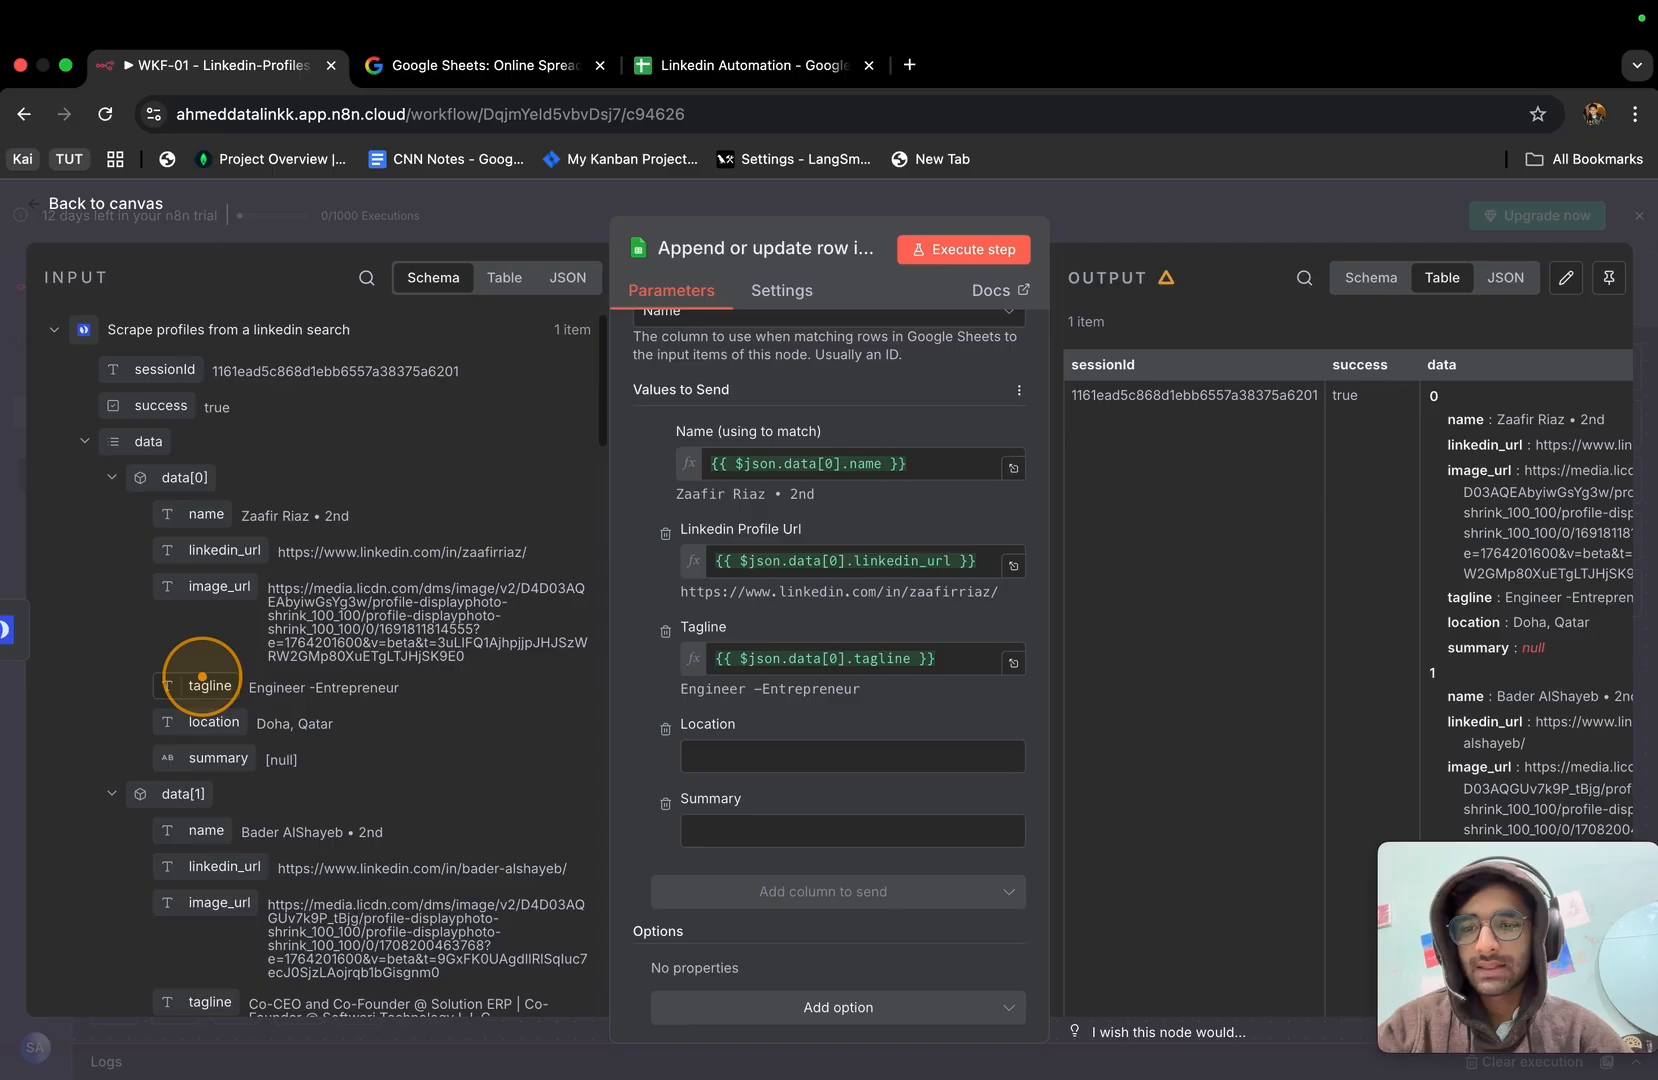
{"action": "scroll", "coordinate": [201, 678], "scroll_direction": "up", "scroll_amount": 1}
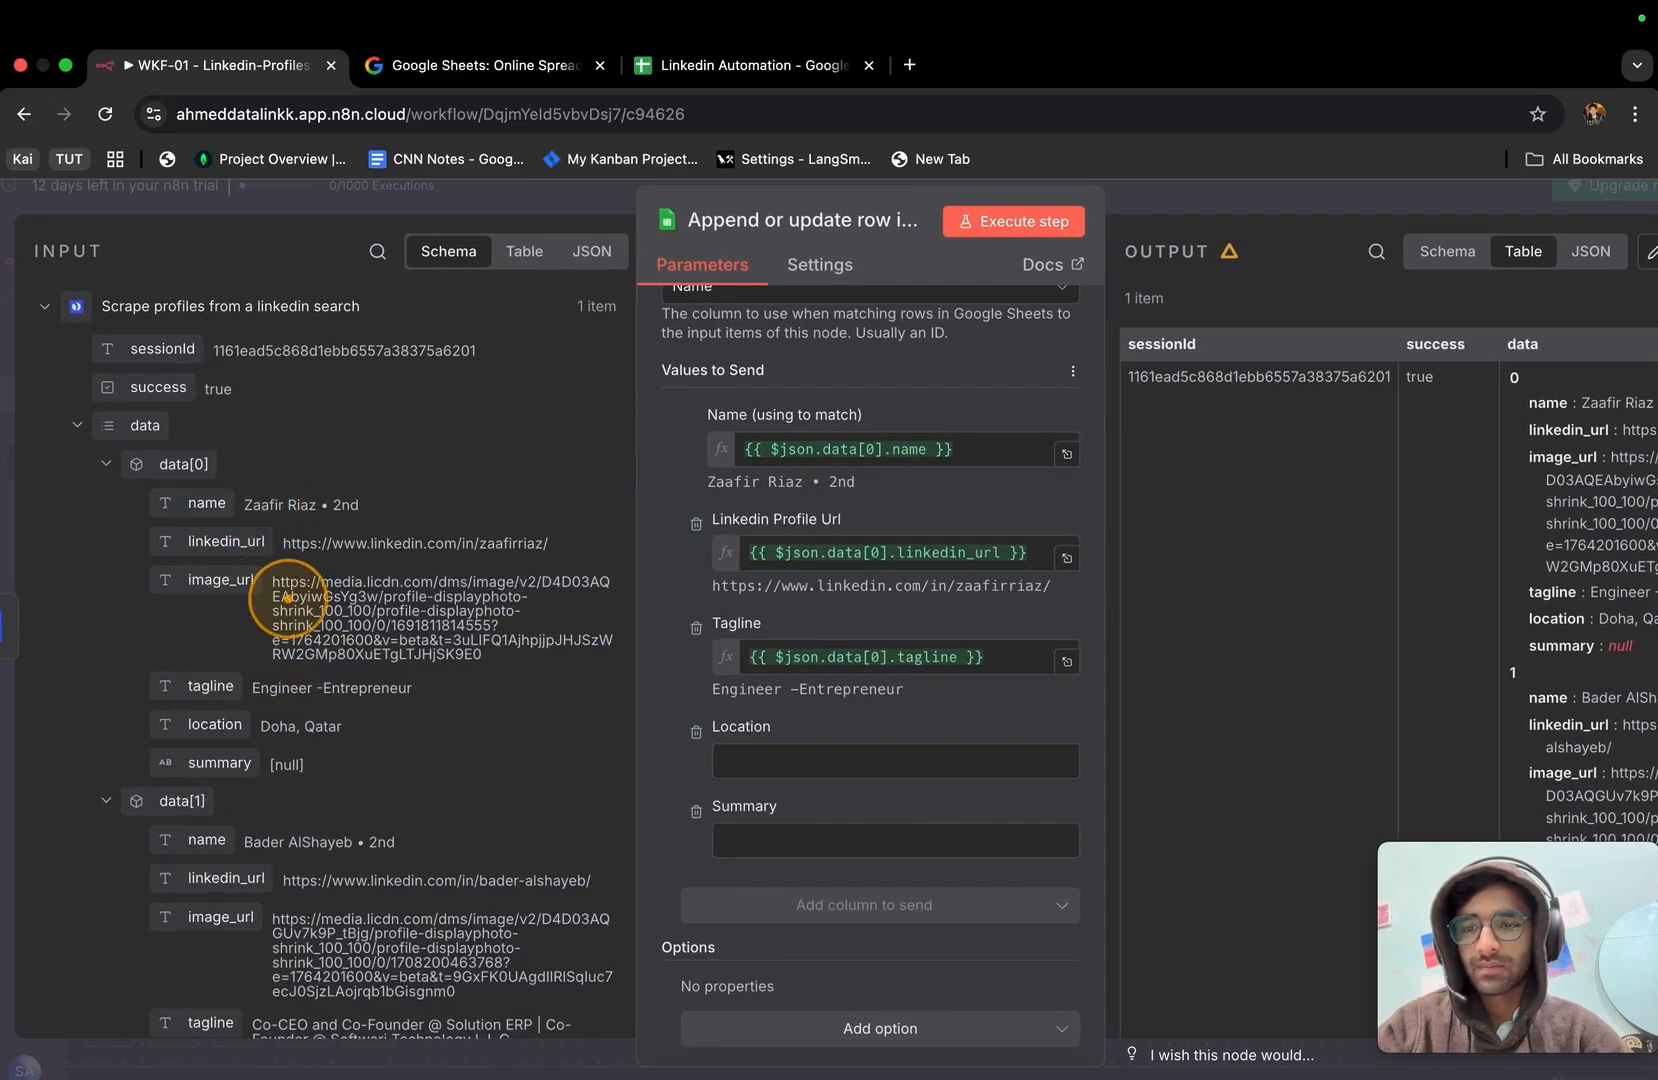
Map Location to {{ $json.data[0].location }} and Summary to {{ $json.data[0].summary }} from the scrape node's input data.
{"action": "left_click_drag", "start_coordinate": [215, 724], "coordinate": [816, 762]}
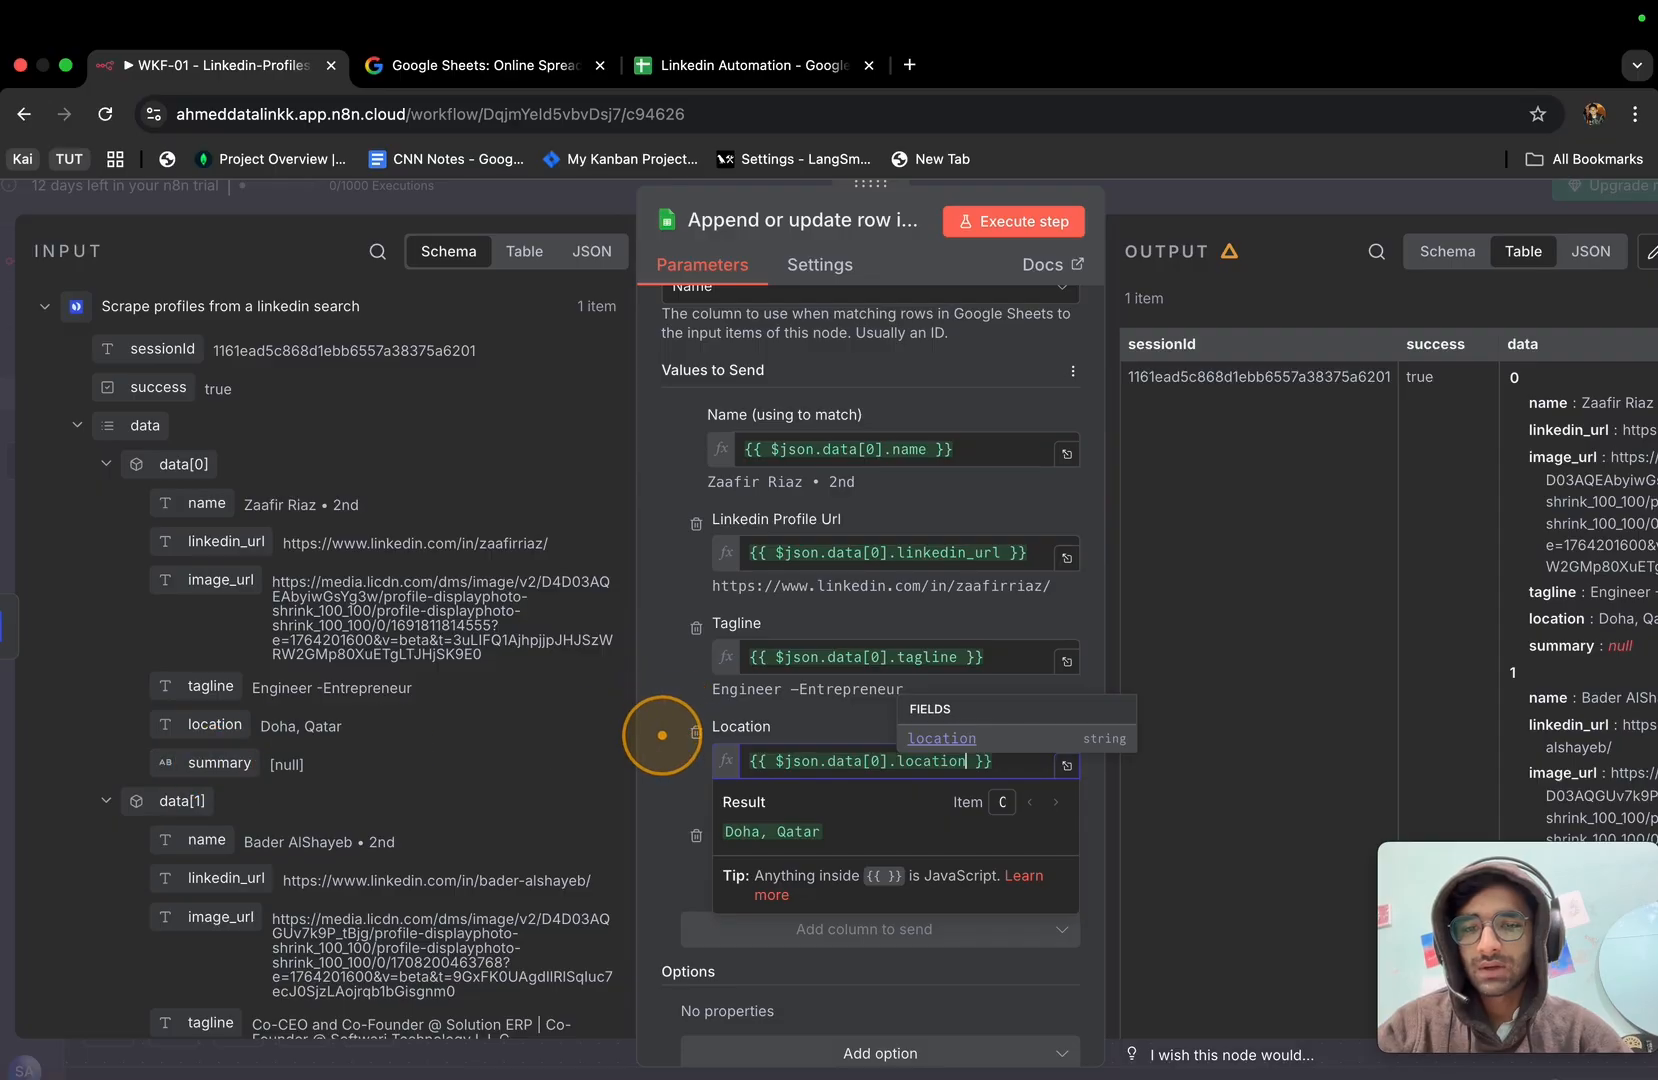
{"action": "left_click_drag", "start_coordinate": [215, 763], "coordinate": [805, 874]}
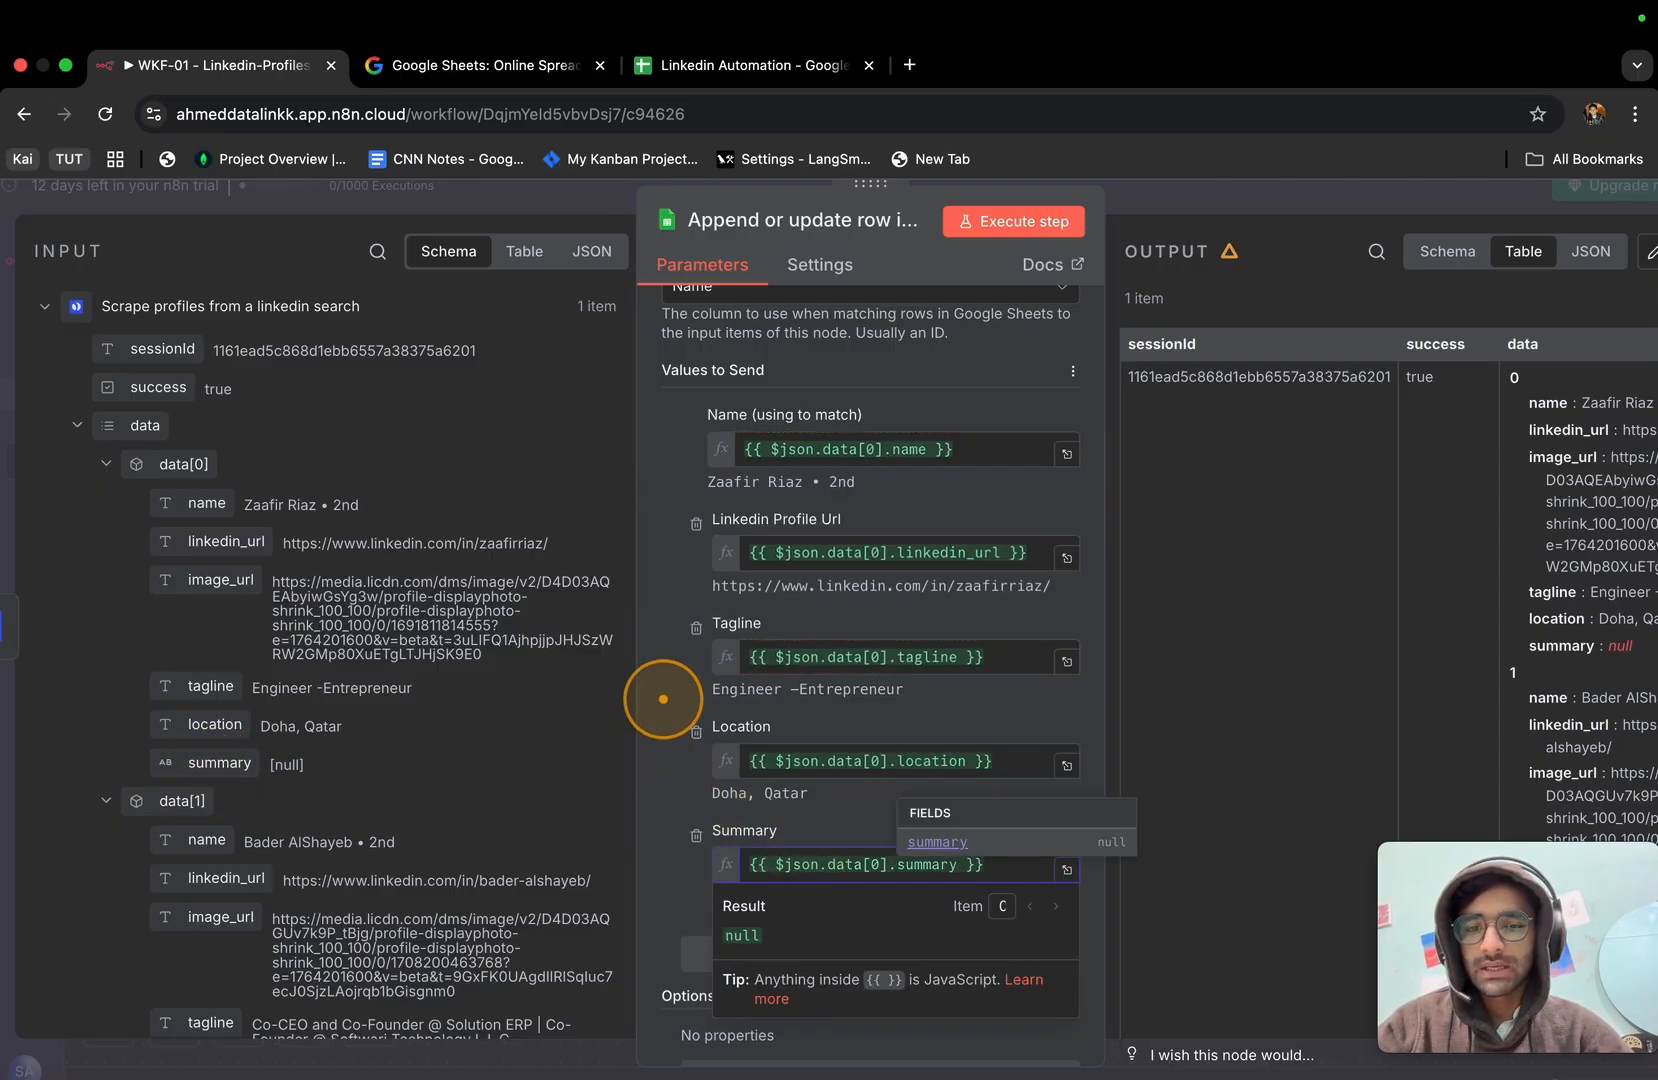
{"action": "left_click", "coordinate": [663, 697]}
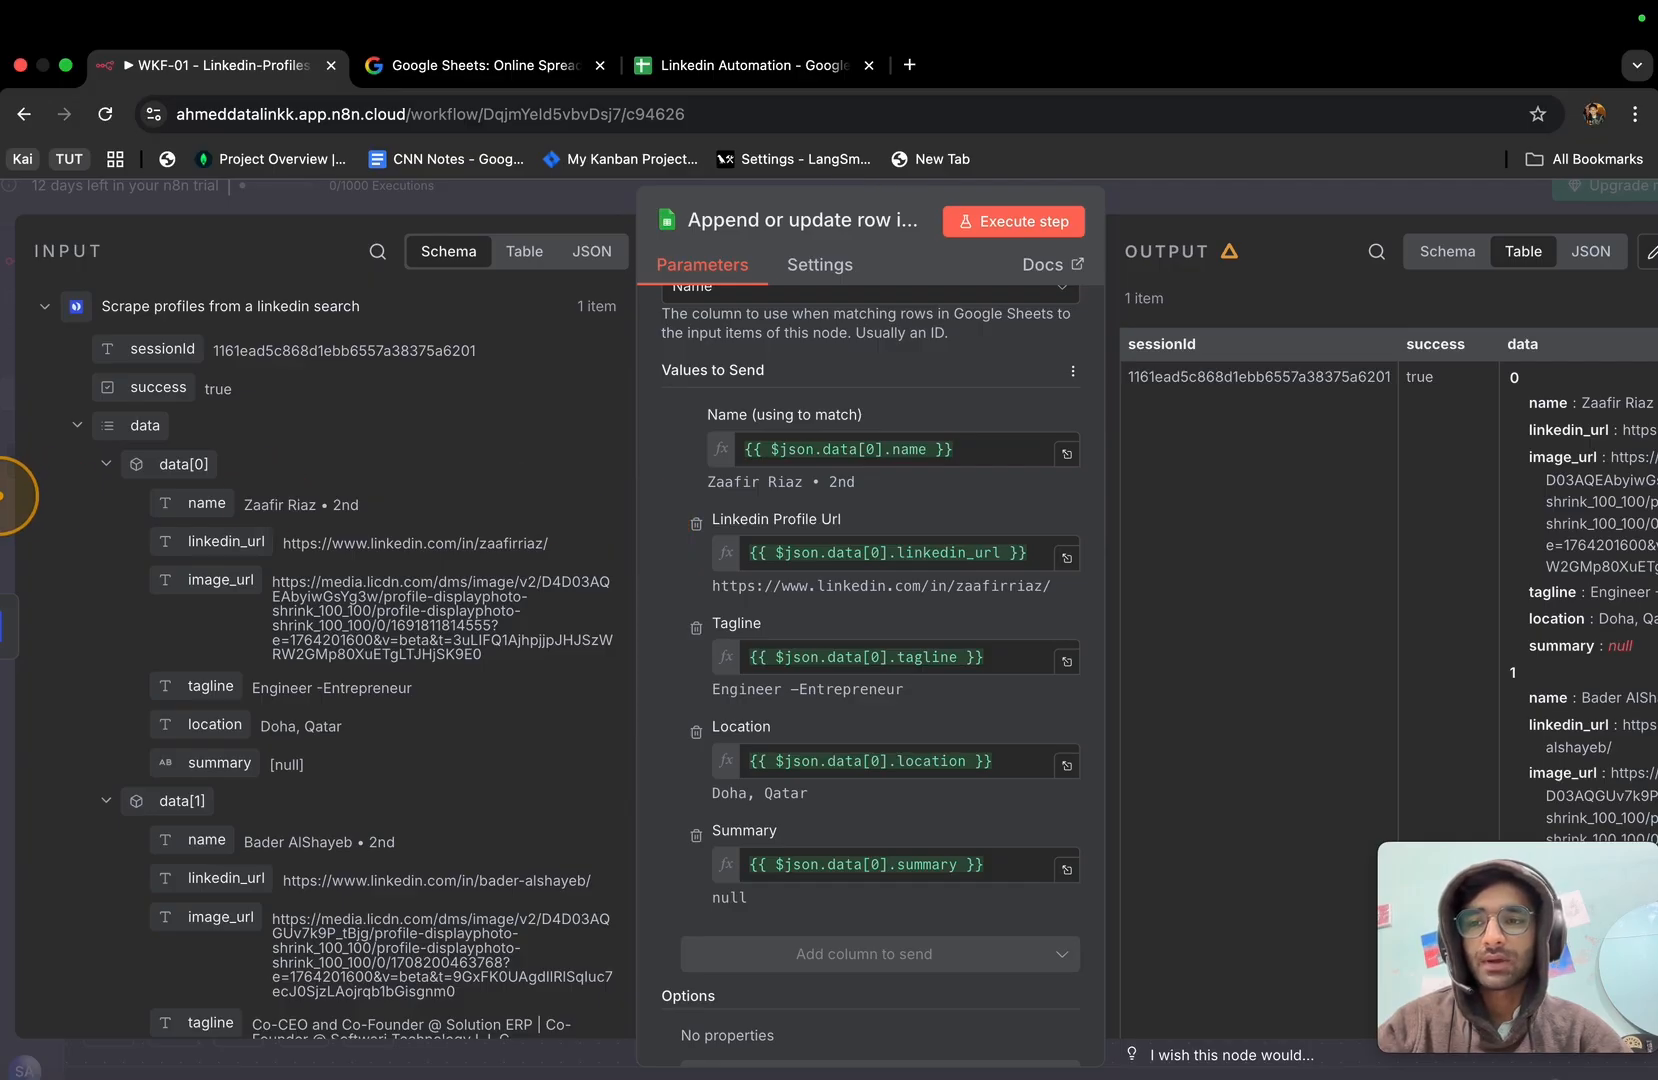
Return to the canvas, save the workflow and execute it.
{"action": "left_click", "coordinate": [3, 495]}
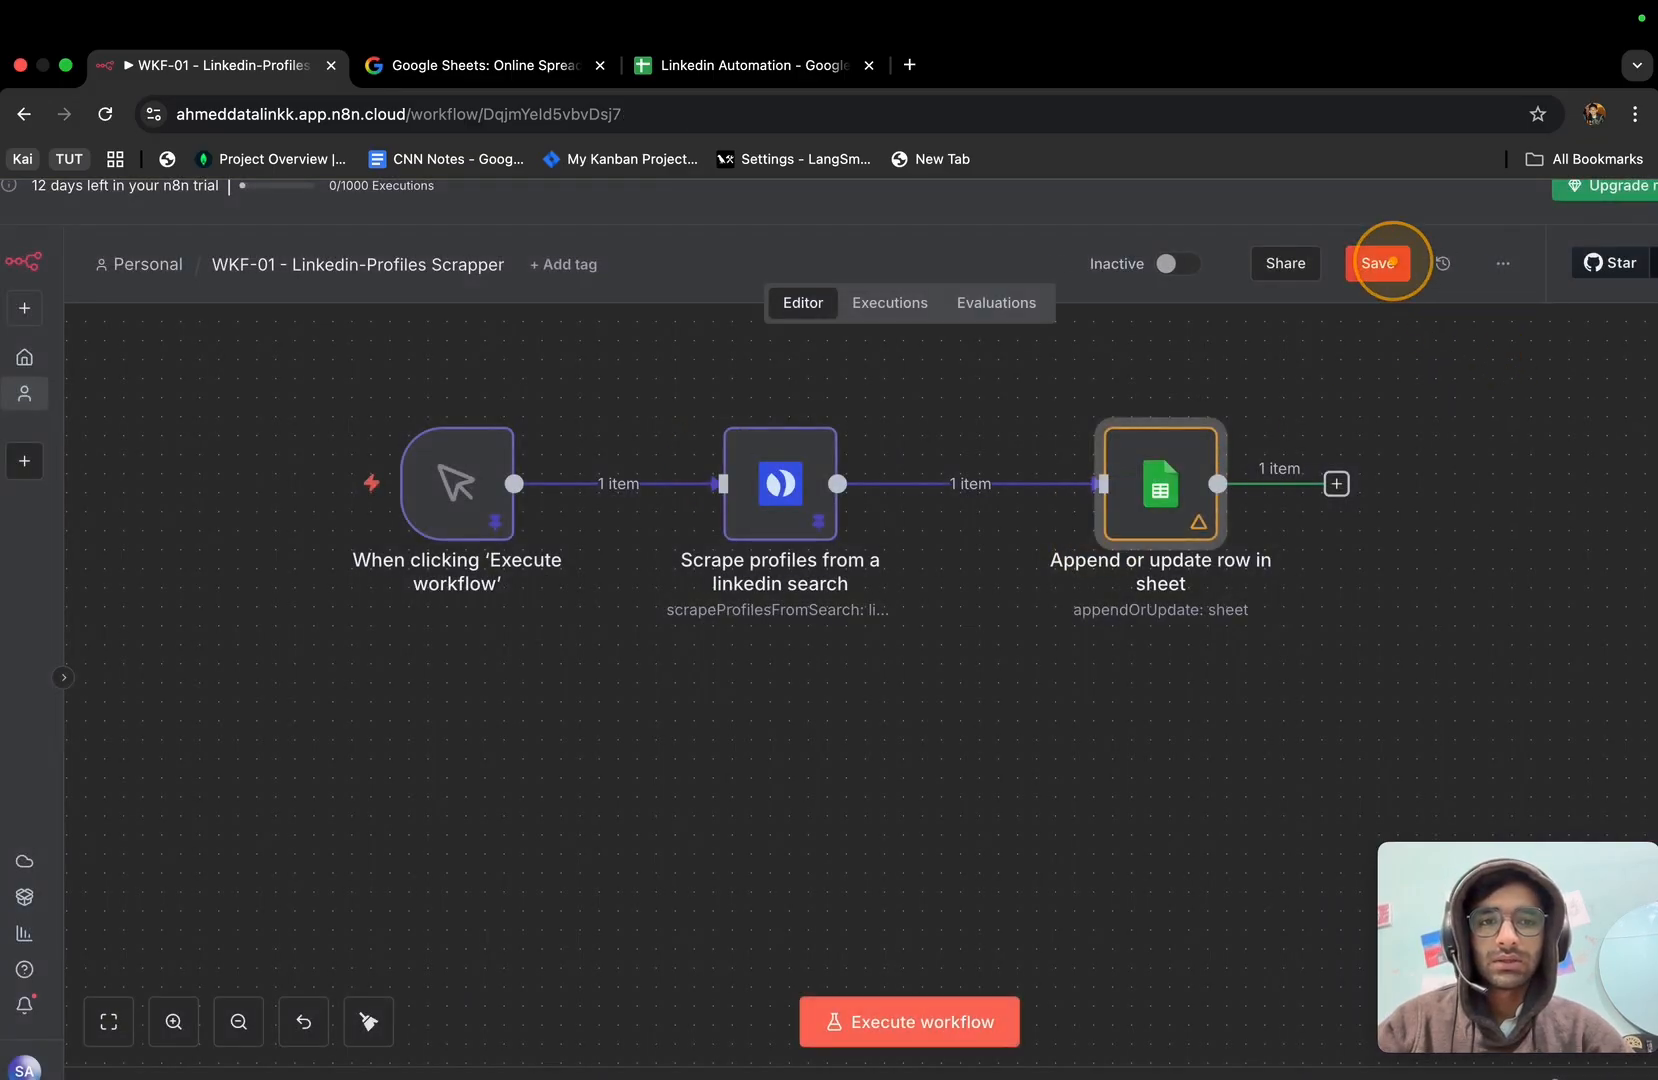
{"action": "left_click", "coordinate": [1391, 262]}
{"action": "left_click", "coordinate": [1108, 397]}
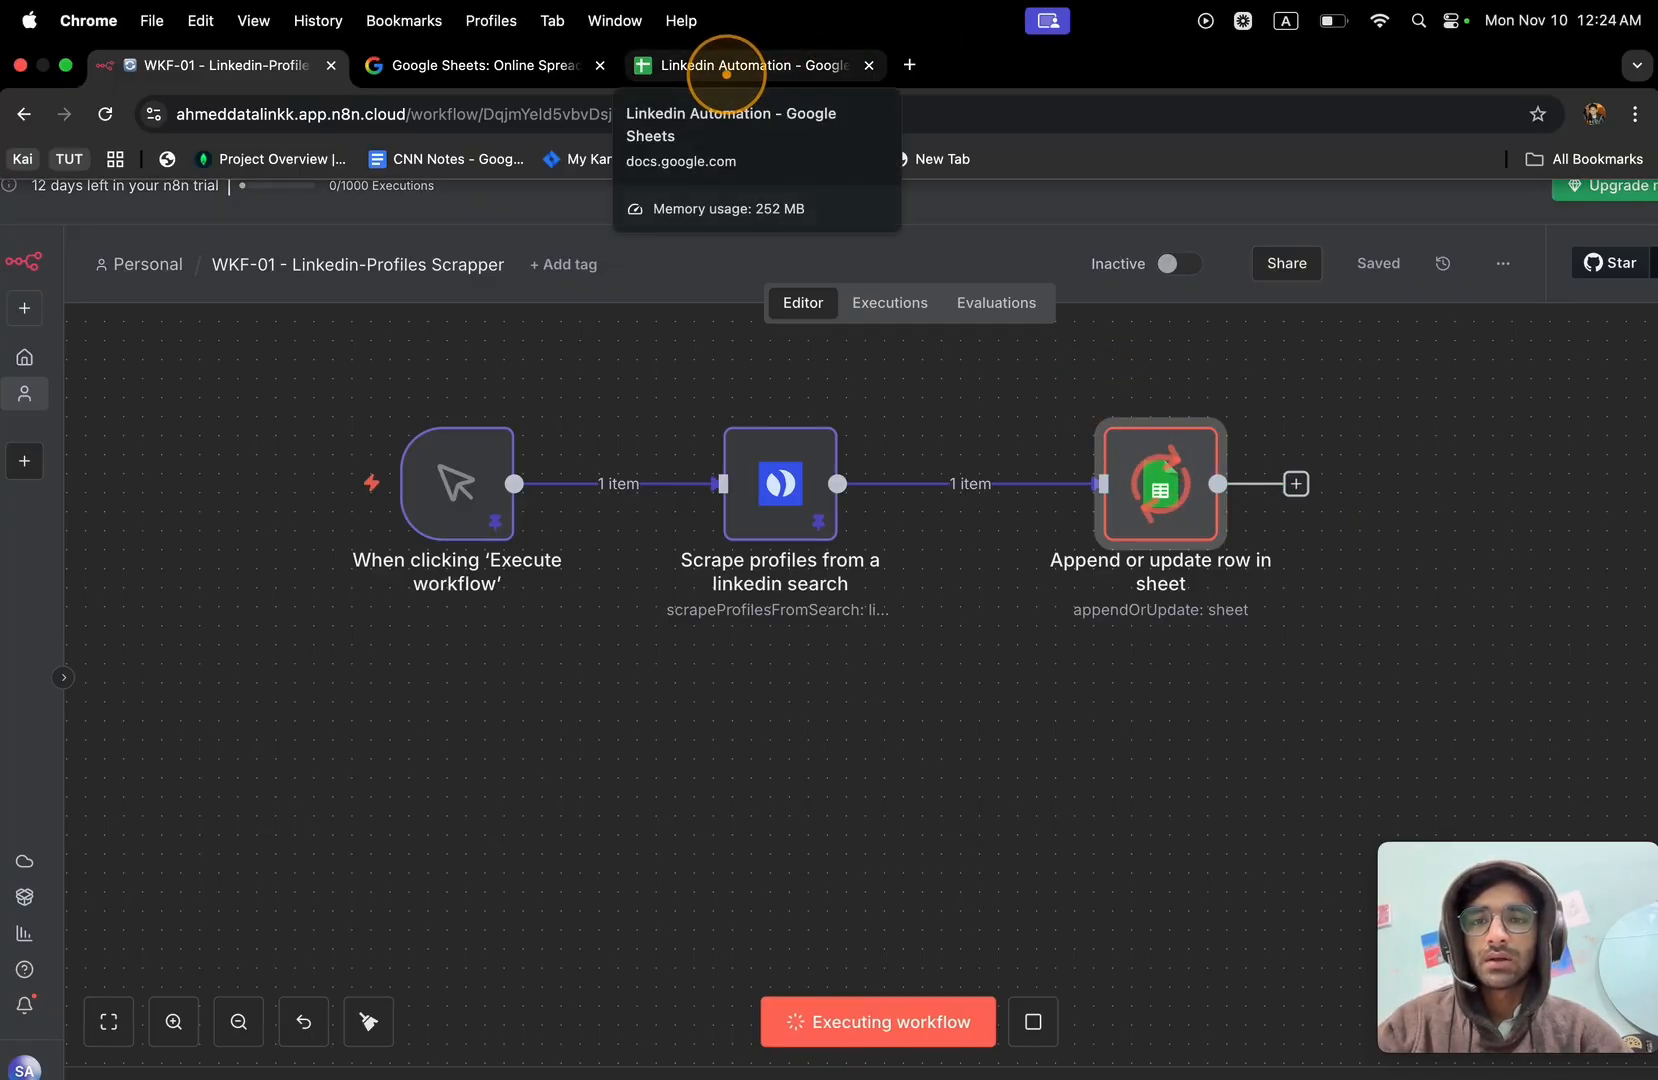
Check the profile data written to row 2 of the Linkedin Automation spreadsheet, then return to the n8n workflow.
{"action": "left_click", "coordinate": [726, 66]}
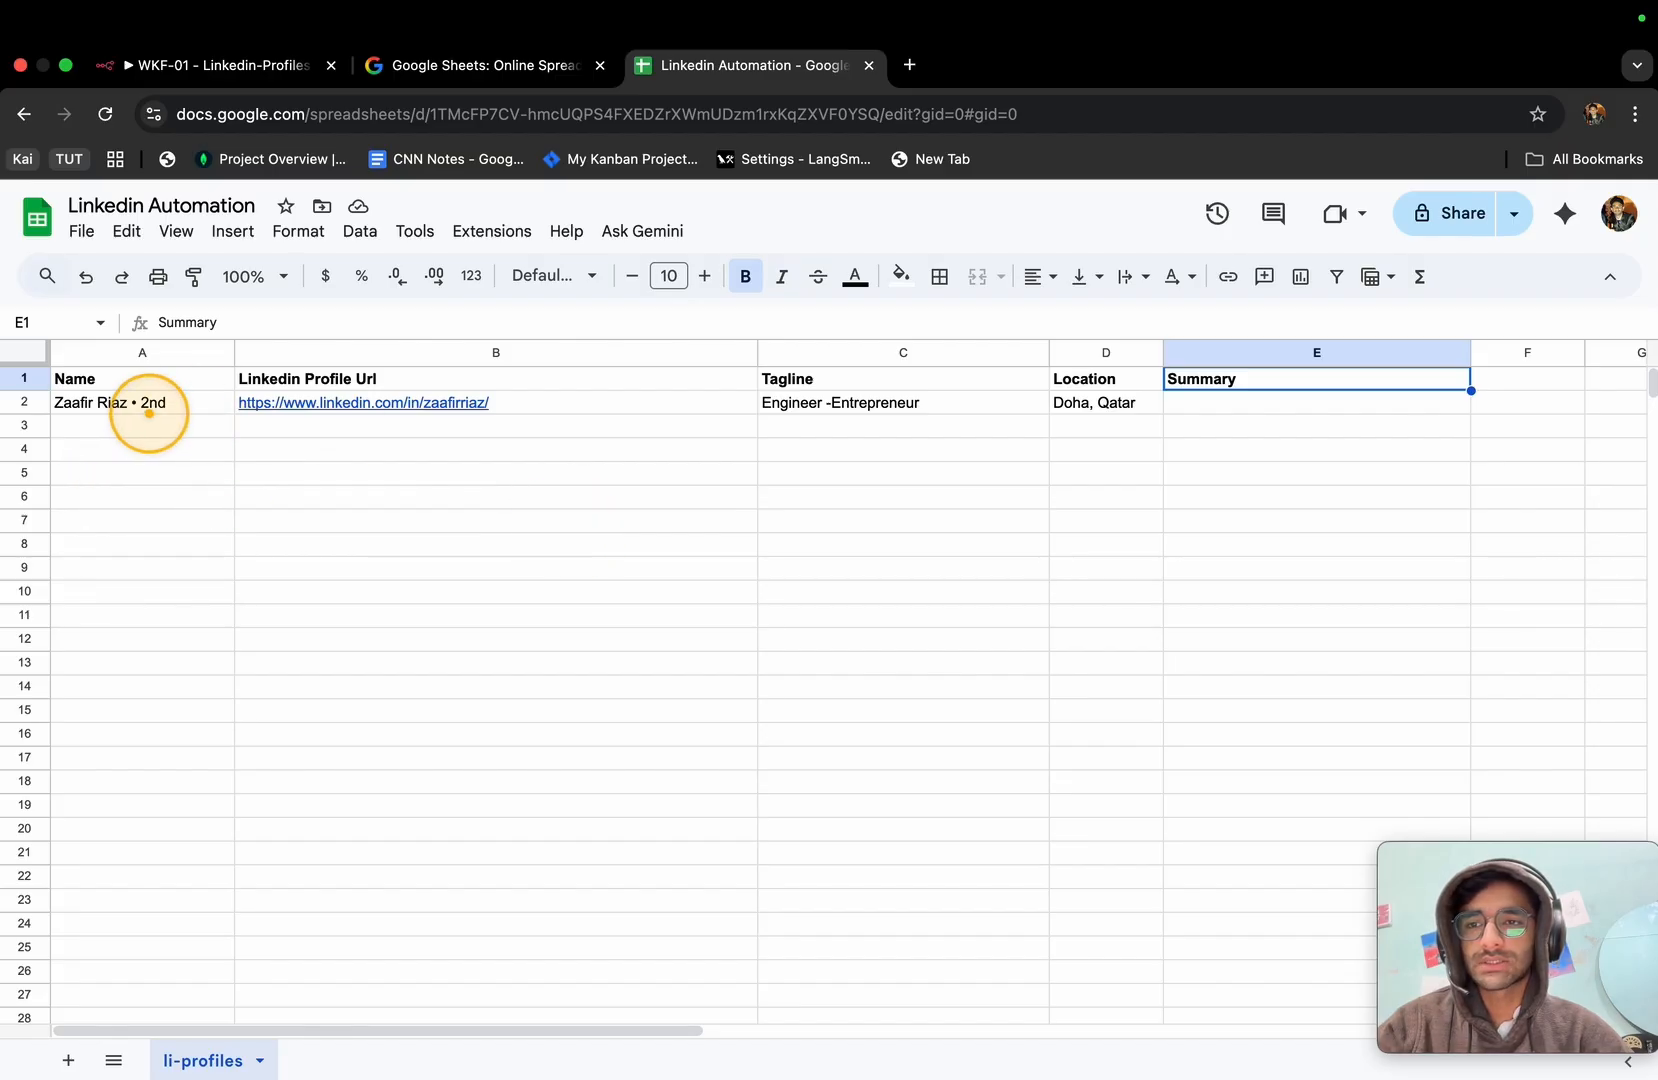
{"action": "left_click", "coordinate": [117, 402]}
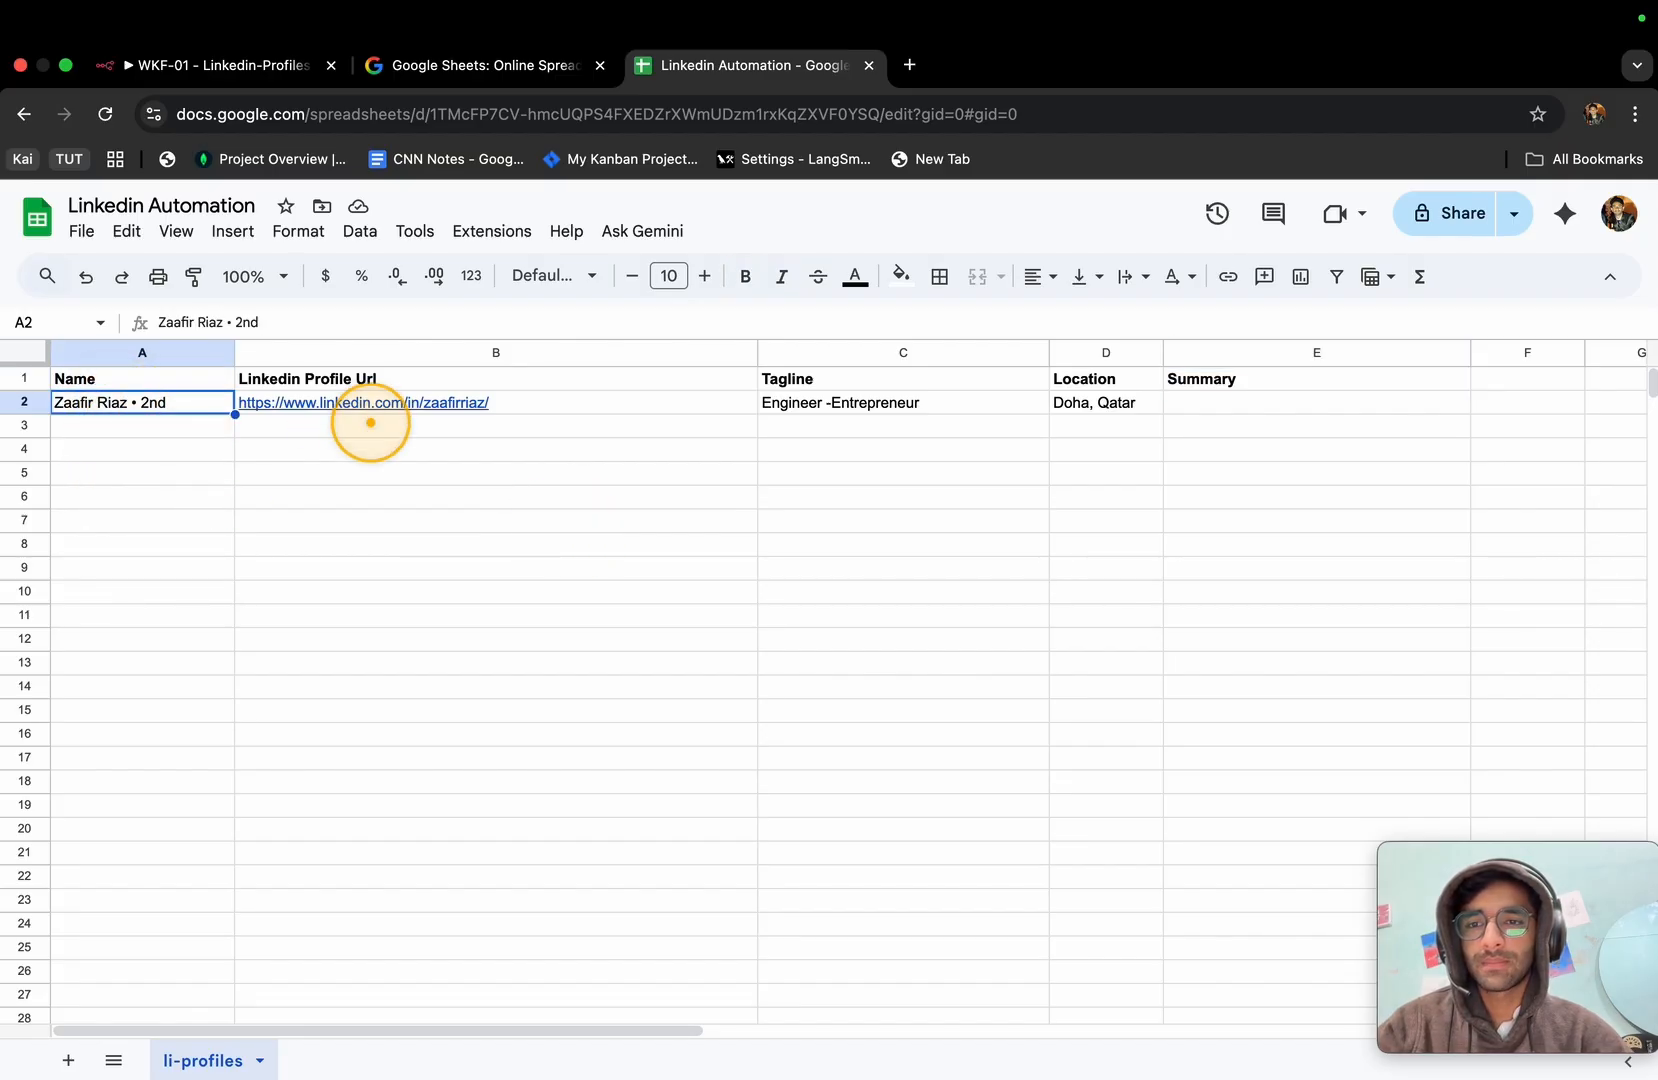
{"action": "left_click", "coordinate": [370, 410]}
{"action": "key", "text": "Right"}
{"action": "key", "text": "Right"}
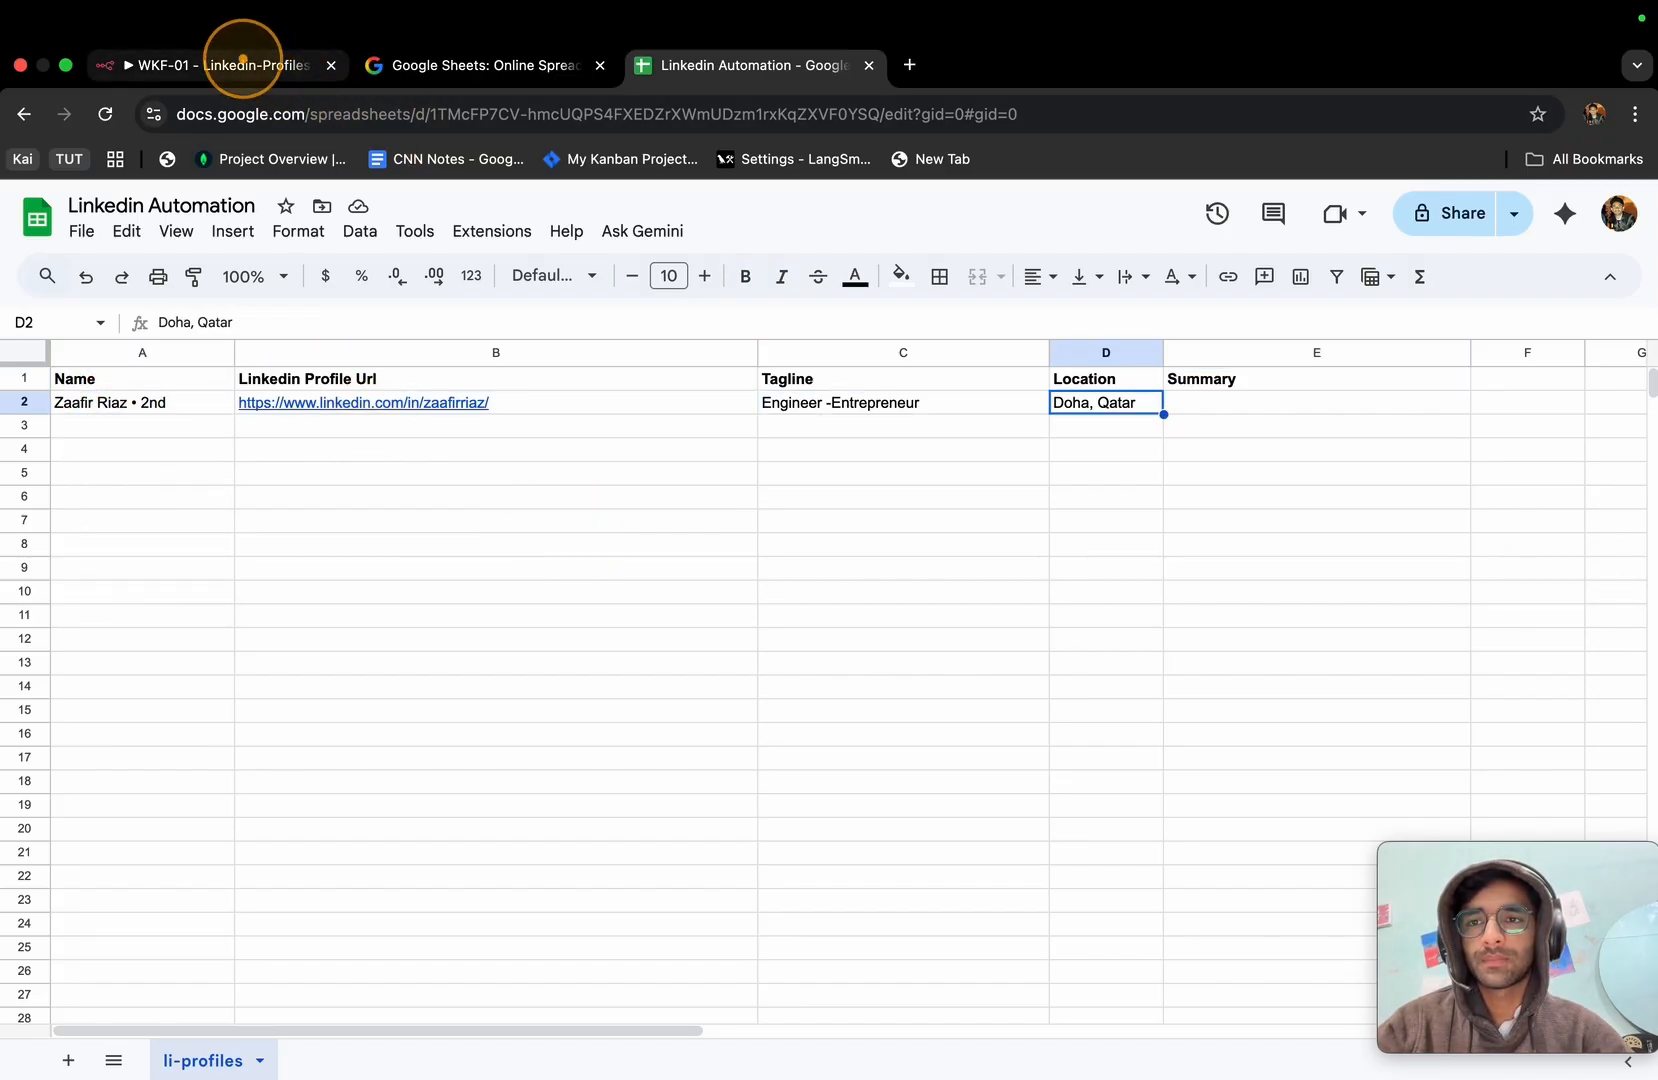
{"action": "left_click", "coordinate": [244, 65]}
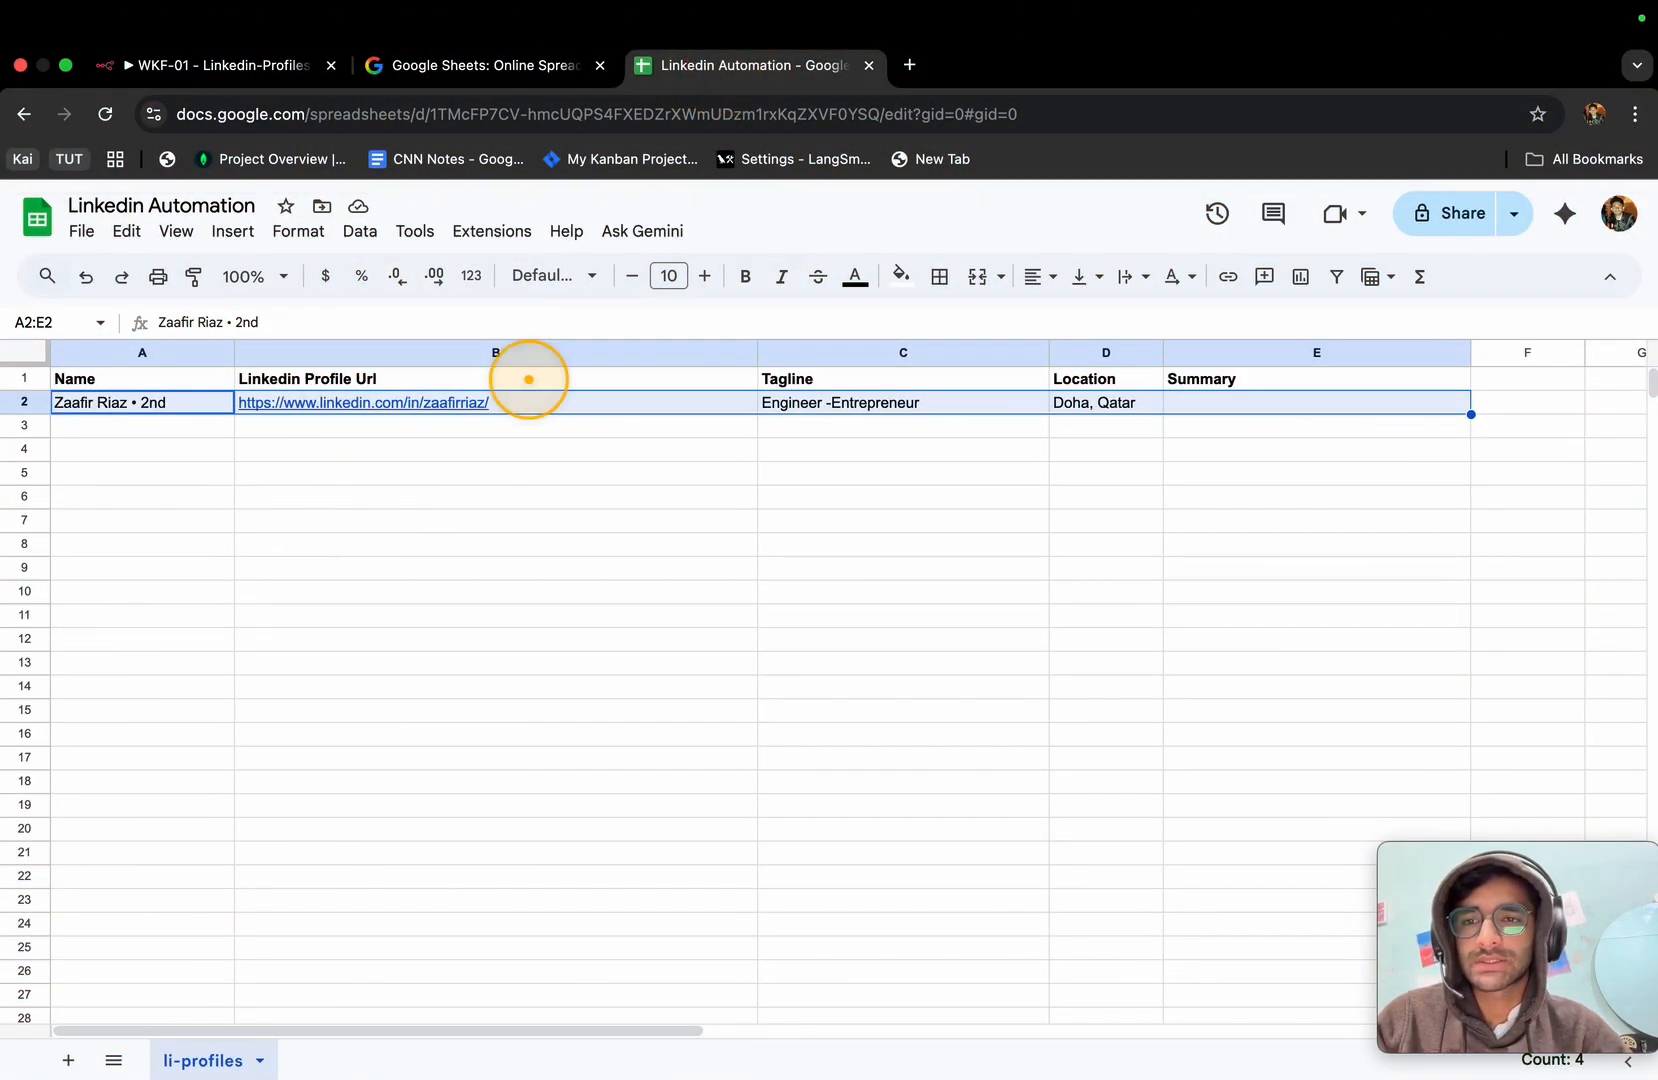
{"action": "left_click", "coordinate": [177, 64]}
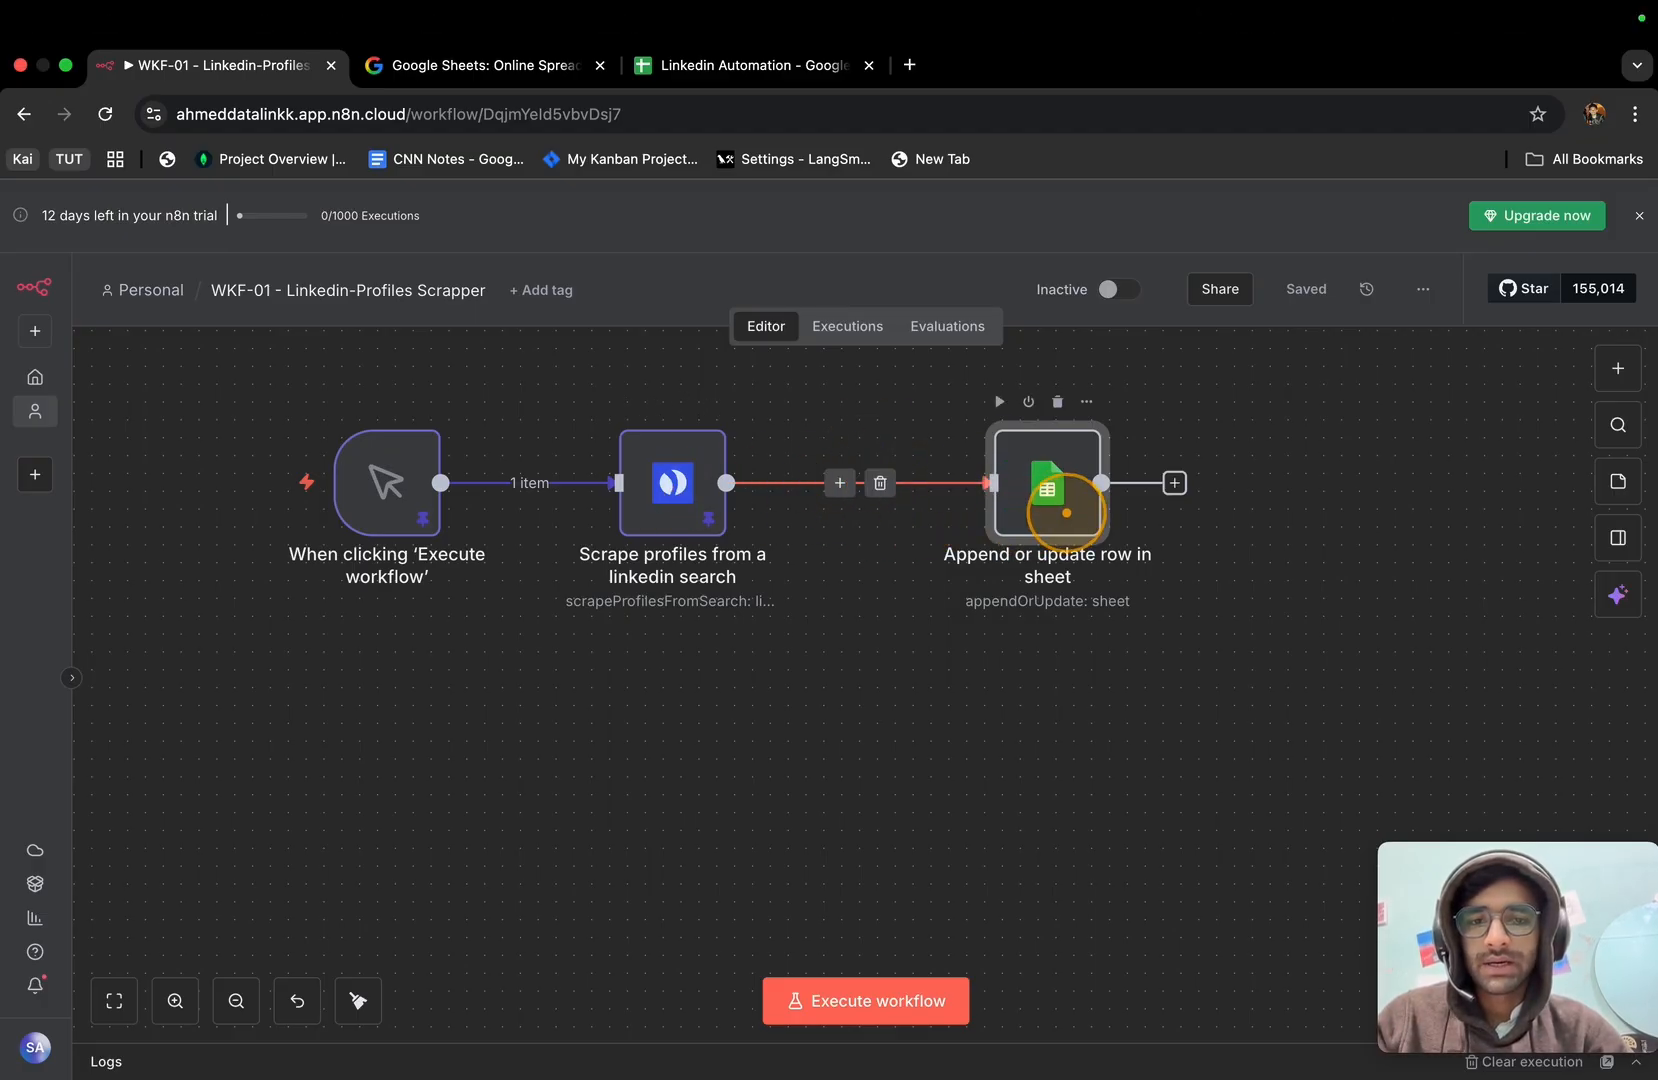
Examine the list of profile items under data in the input of the Append or update row in sheet node.
{"action": "double_click", "coordinate": [1062, 505]}
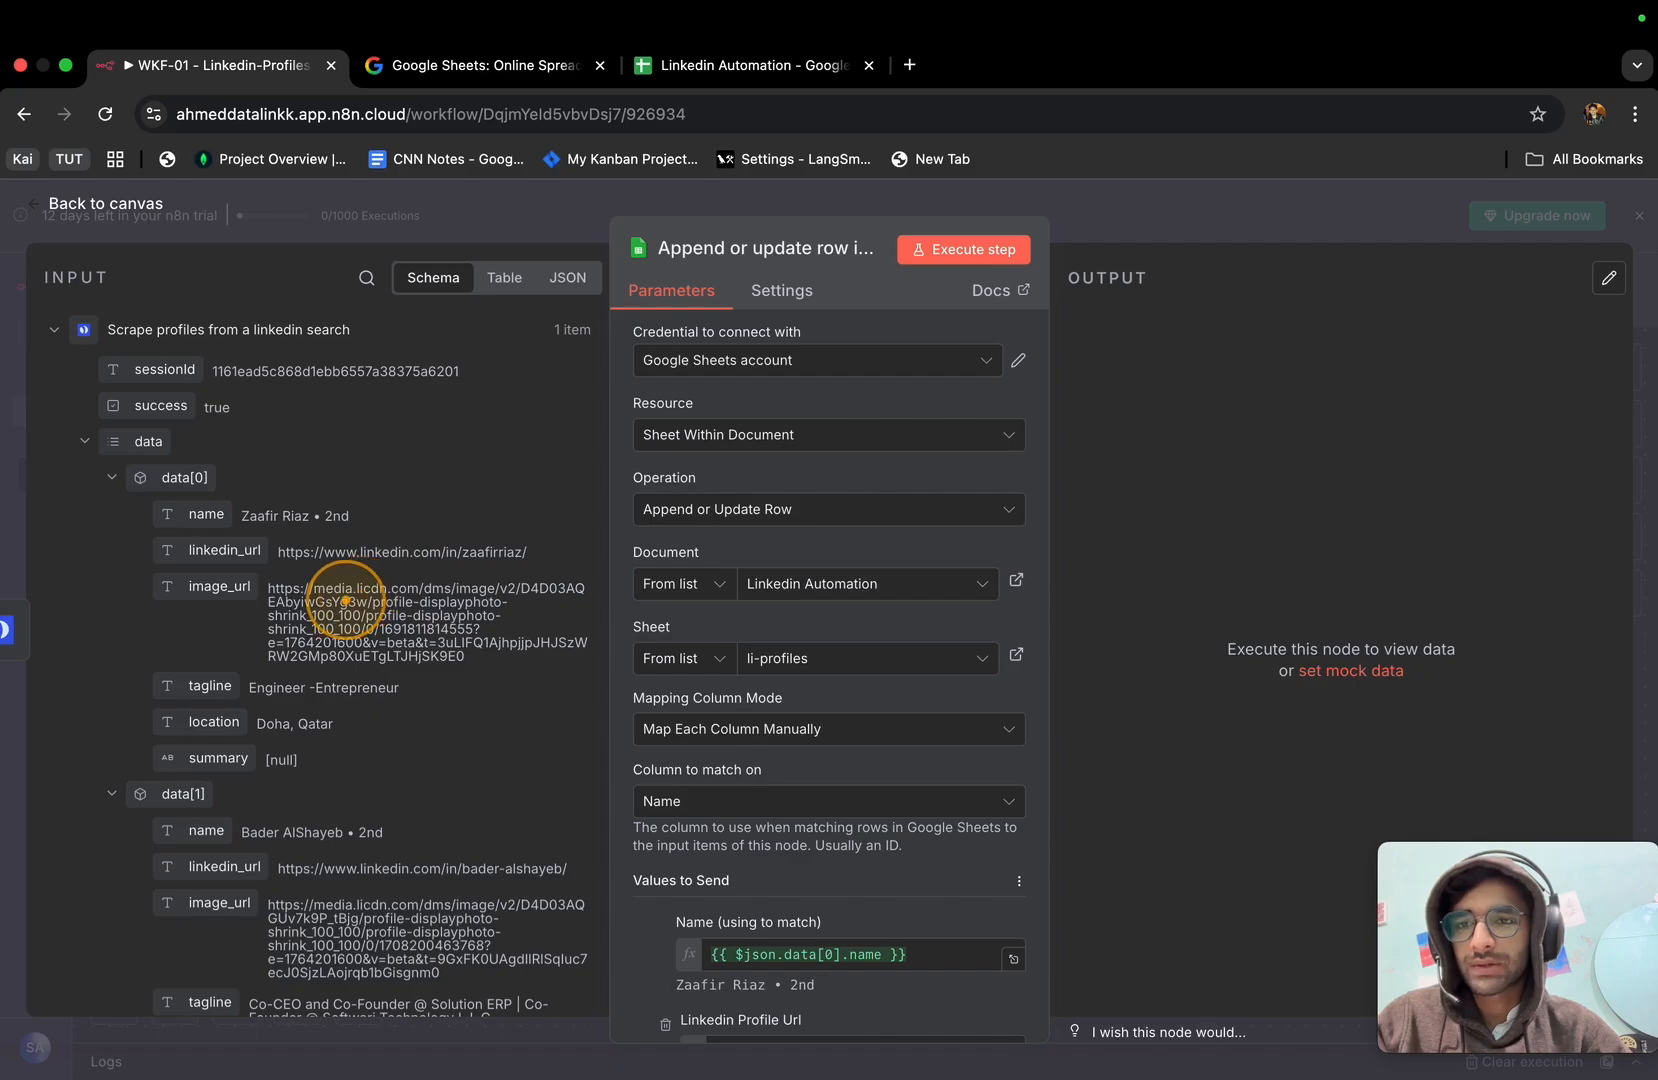
{"action": "scroll", "coordinate": [278, 437], "scroll_direction": "down", "scroll_amount": 1}
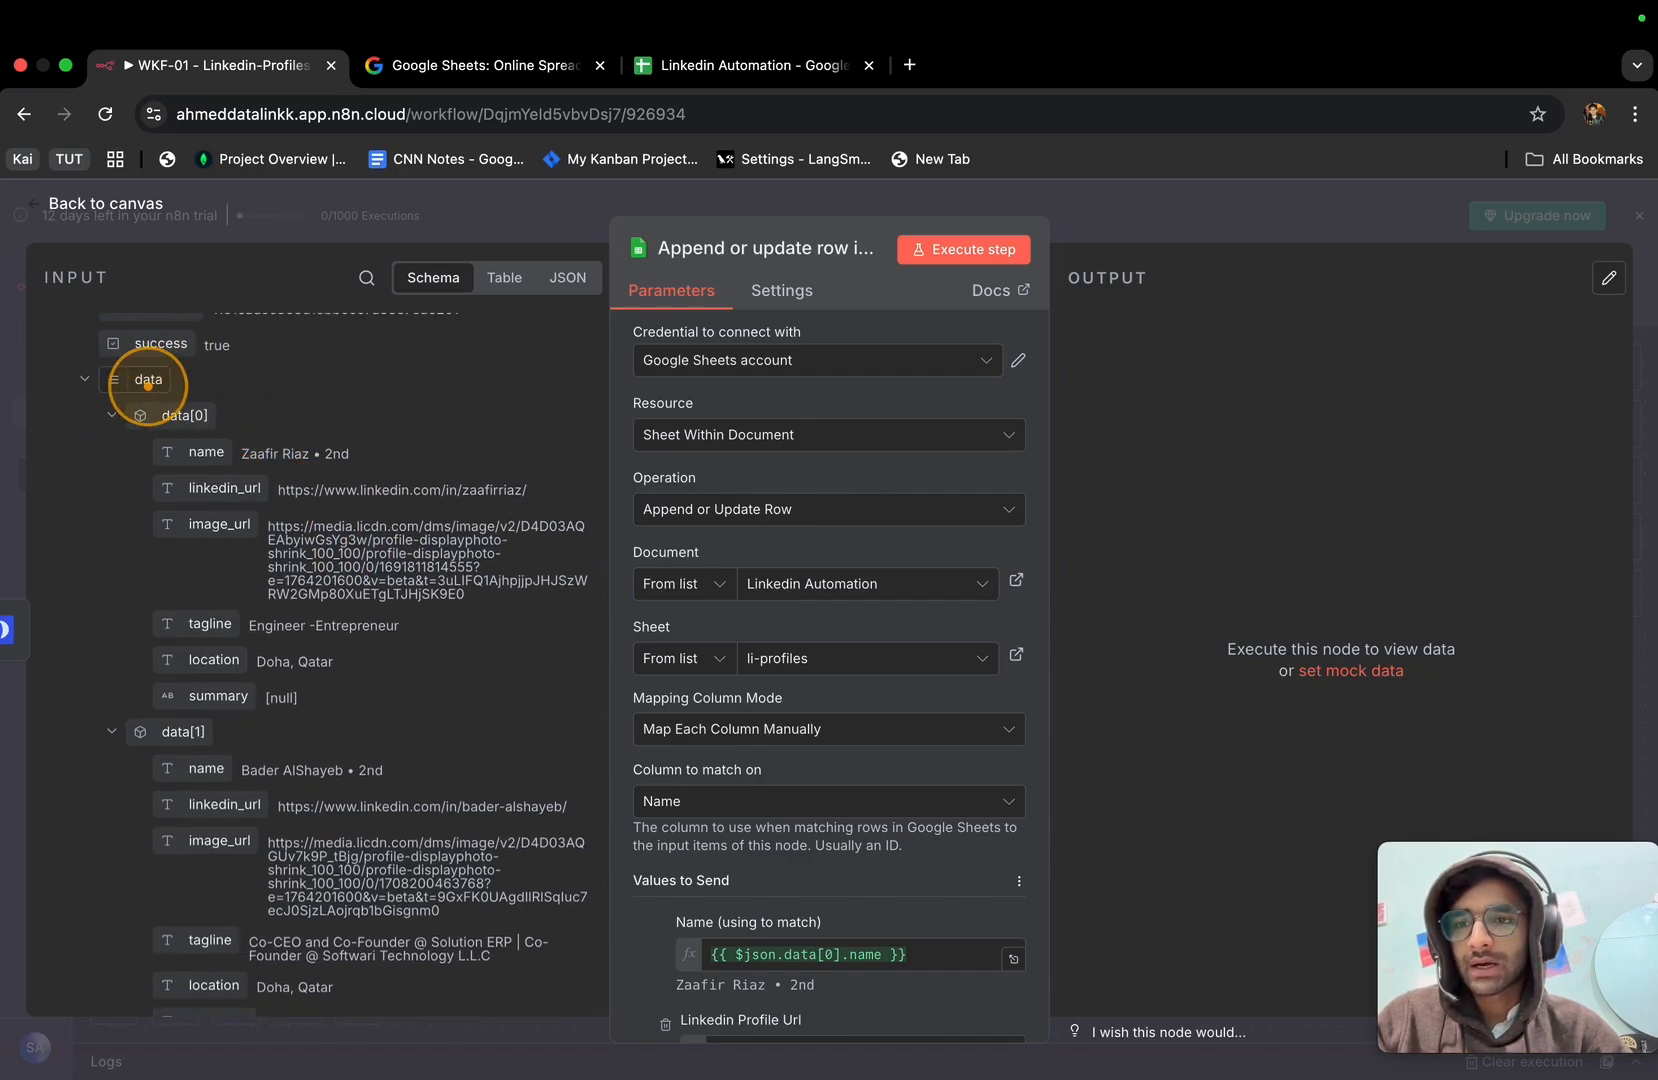
{"action": "scroll", "coordinate": [160, 400], "scroll_direction": "down", "scroll_amount": 1}
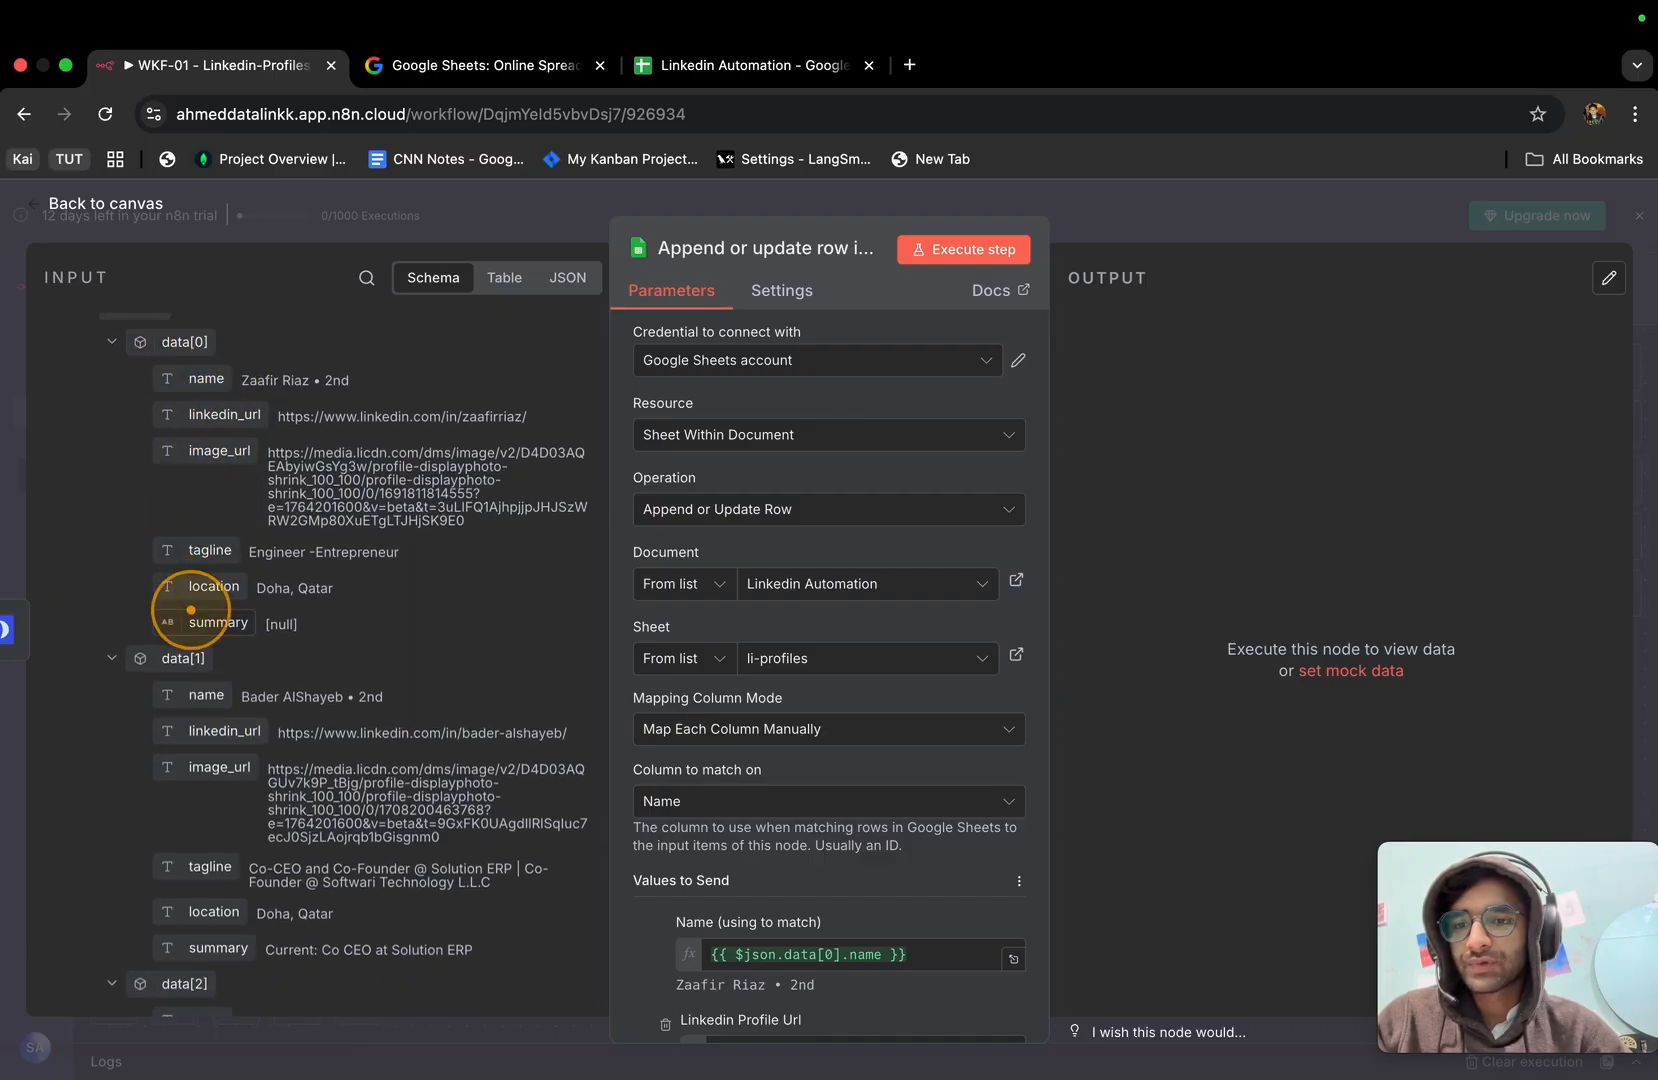
{"action": "scroll", "coordinate": [200, 665], "scroll_direction": "down", "scroll_amount": 4}
{"action": "scroll", "coordinate": [200, 665], "scroll_direction": "up", "scroll_amount": 6}
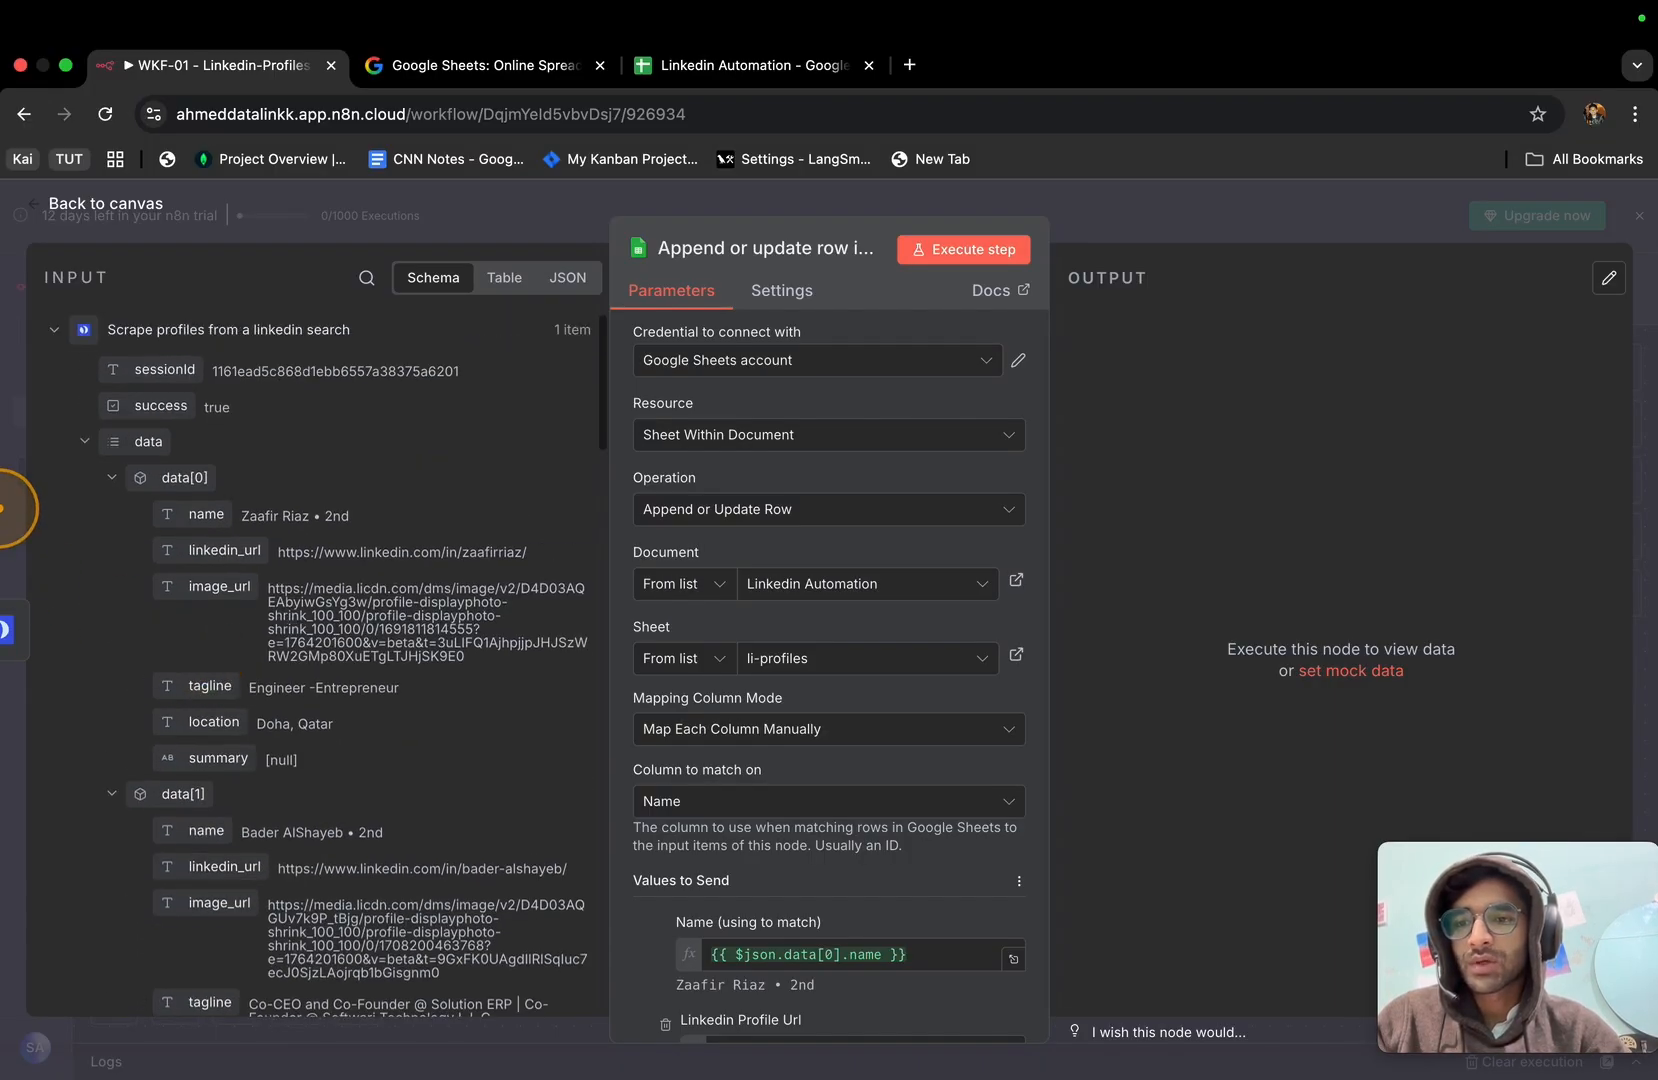
{"action": "left_click", "coordinate": [4, 508]}
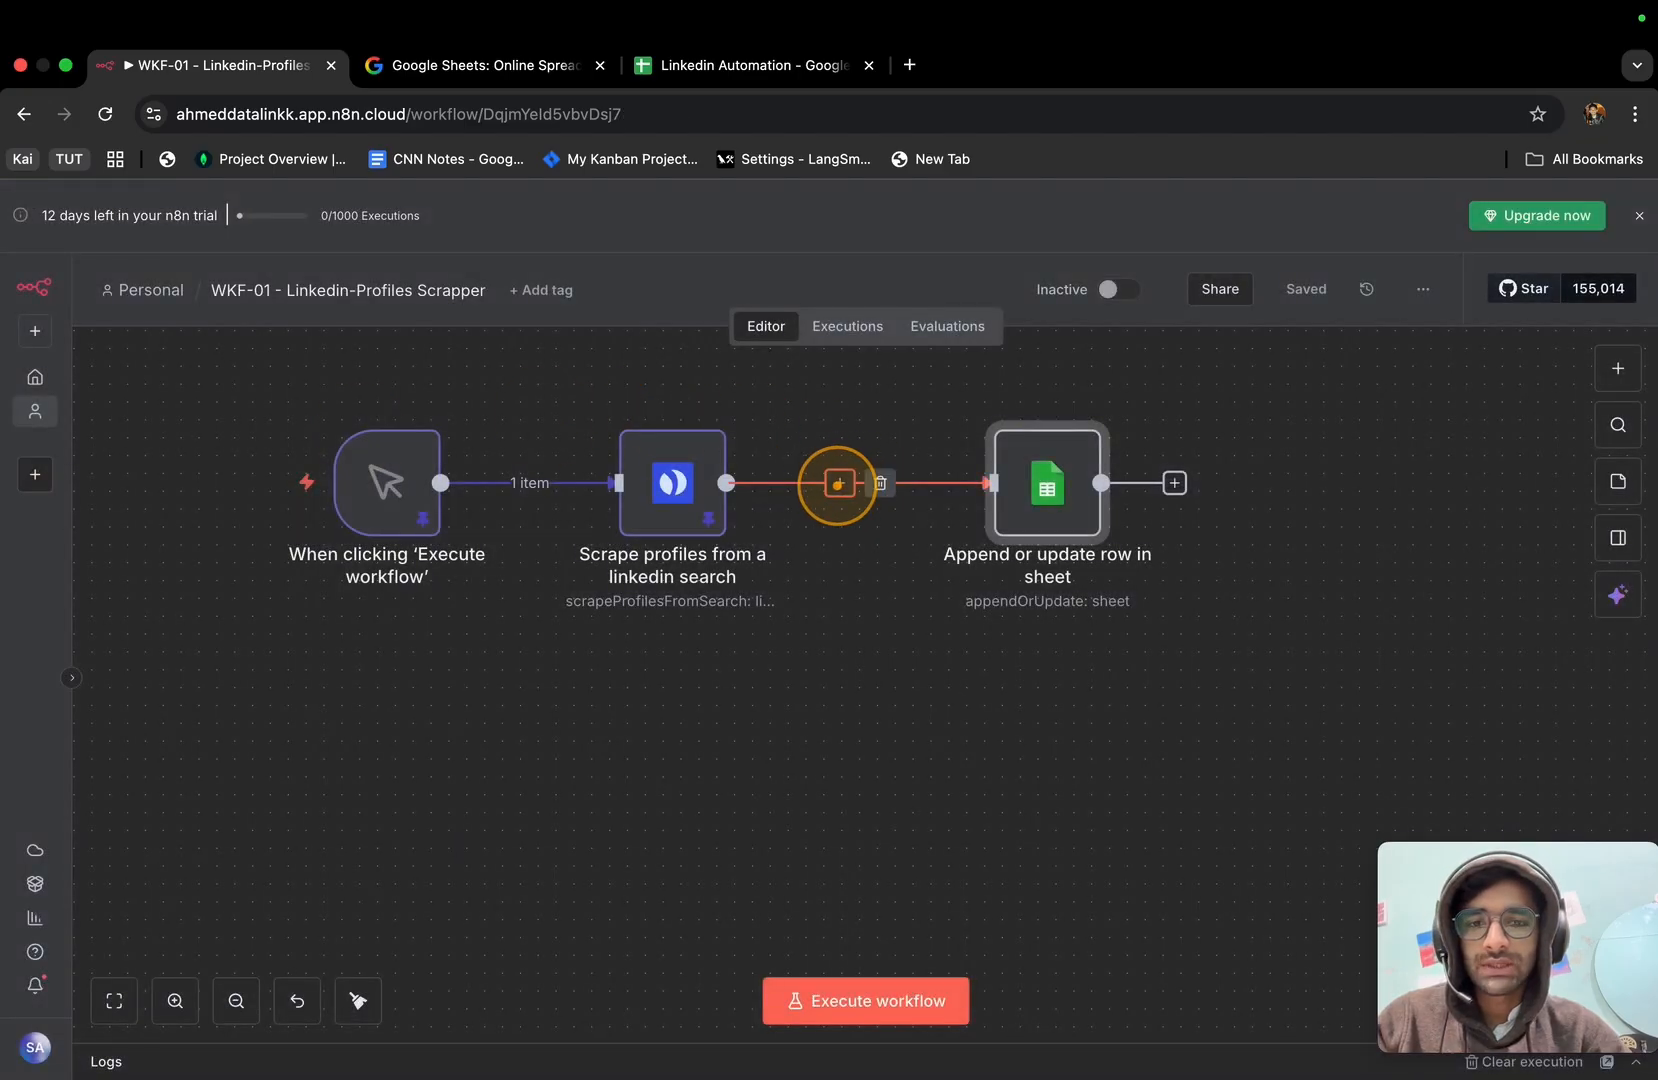
Insert a Split Out node between the scrape profiles node and the Google Sheets node.
{"action": "left_click", "coordinate": [838, 484]}
{"action": "type", "text": "spli"}
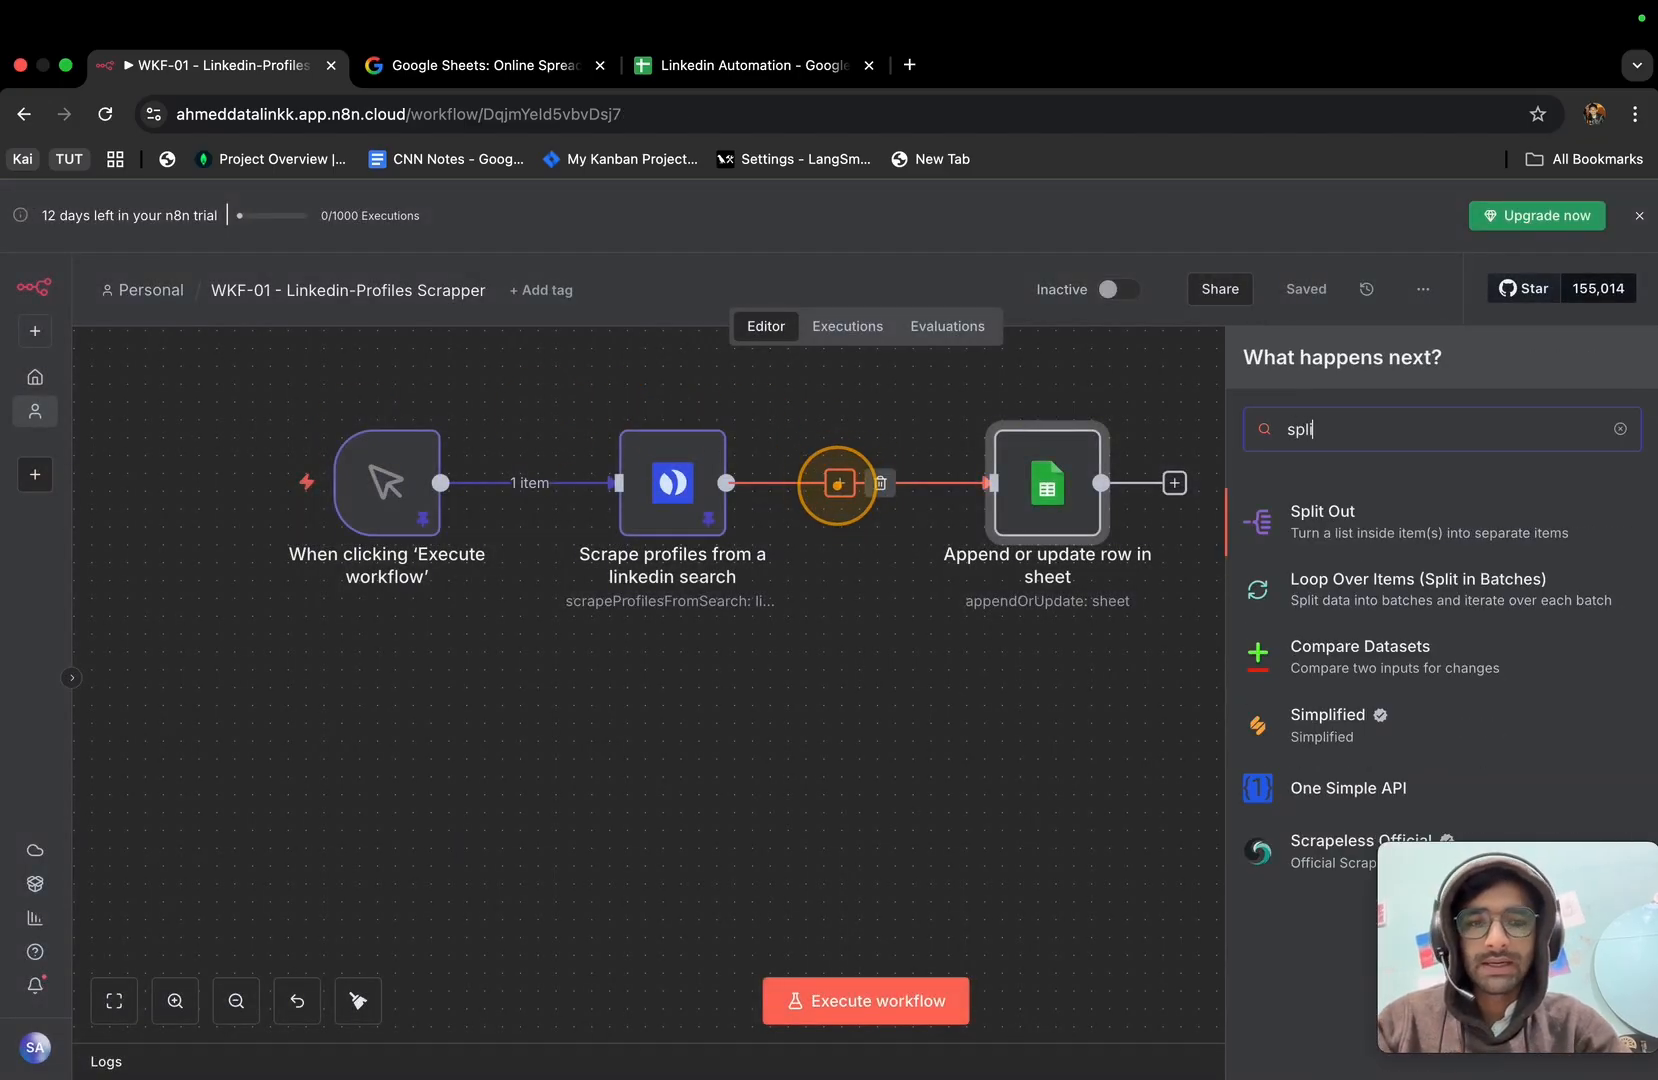
{"action": "left_click", "coordinate": [1325, 512]}
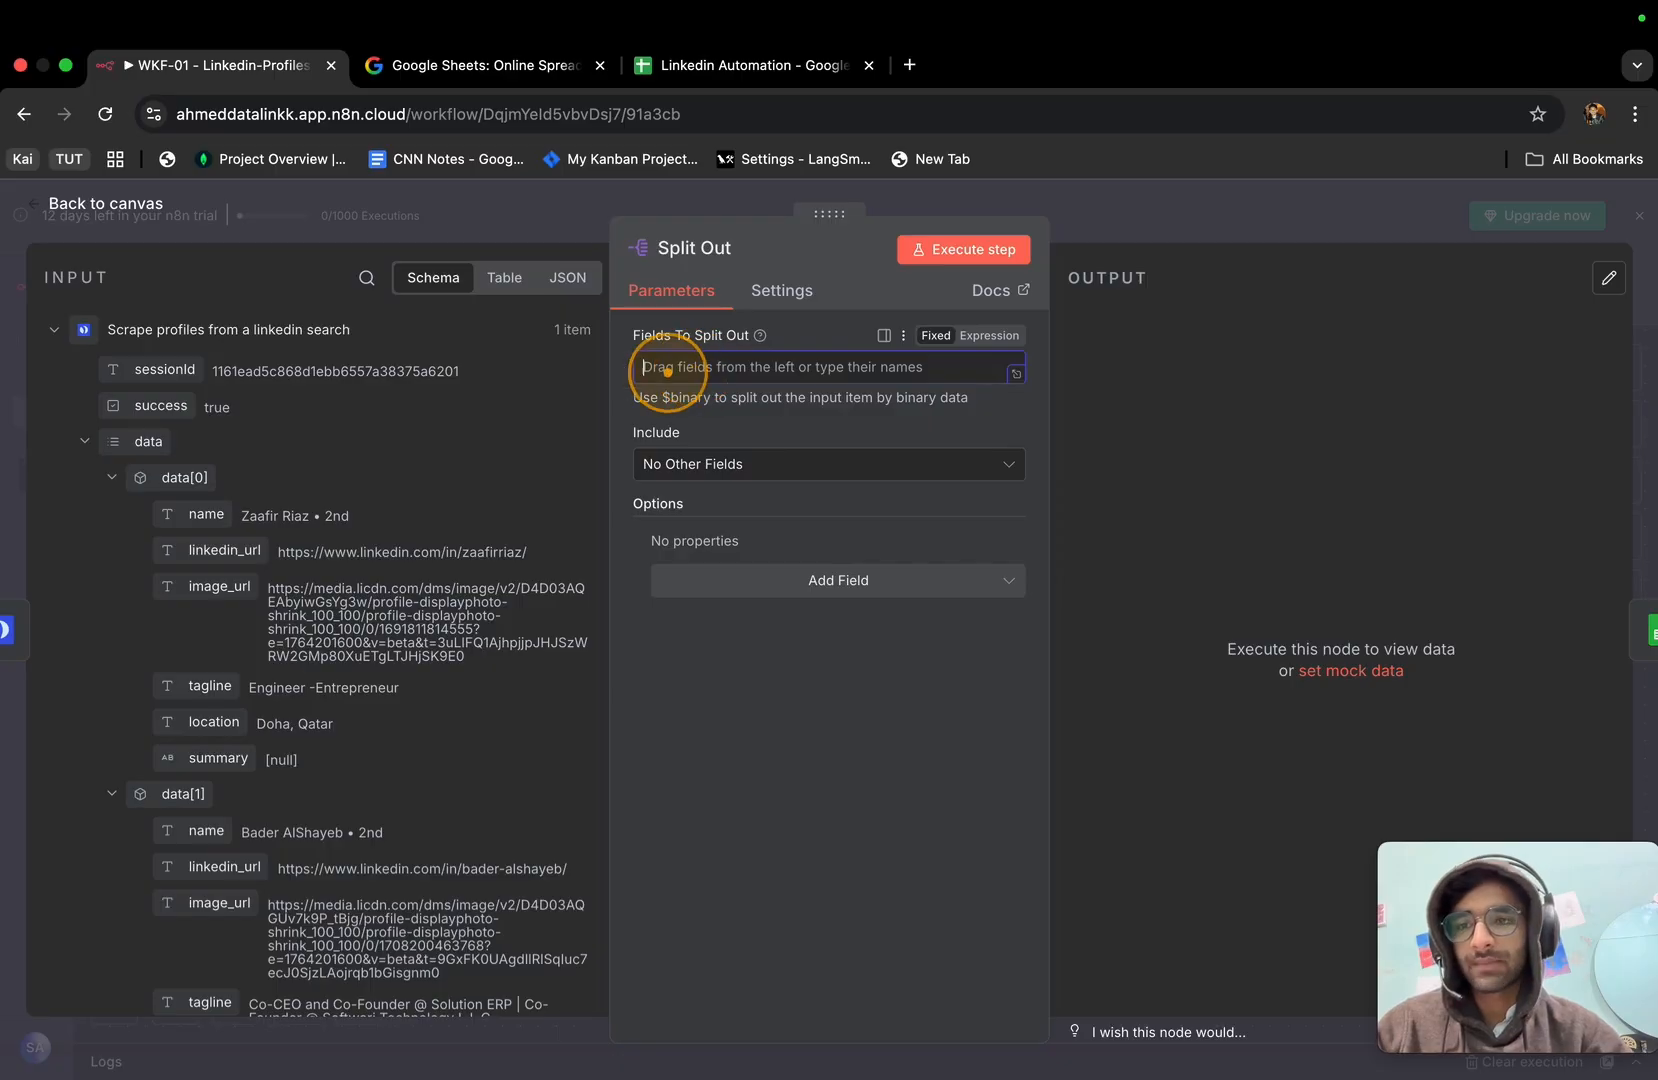
Set Fields To Split Out to data in the Split Out node and execute that step.
{"action": "scroll", "coordinate": [148, 433], "scroll_direction": "up", "scroll_amount": 4}
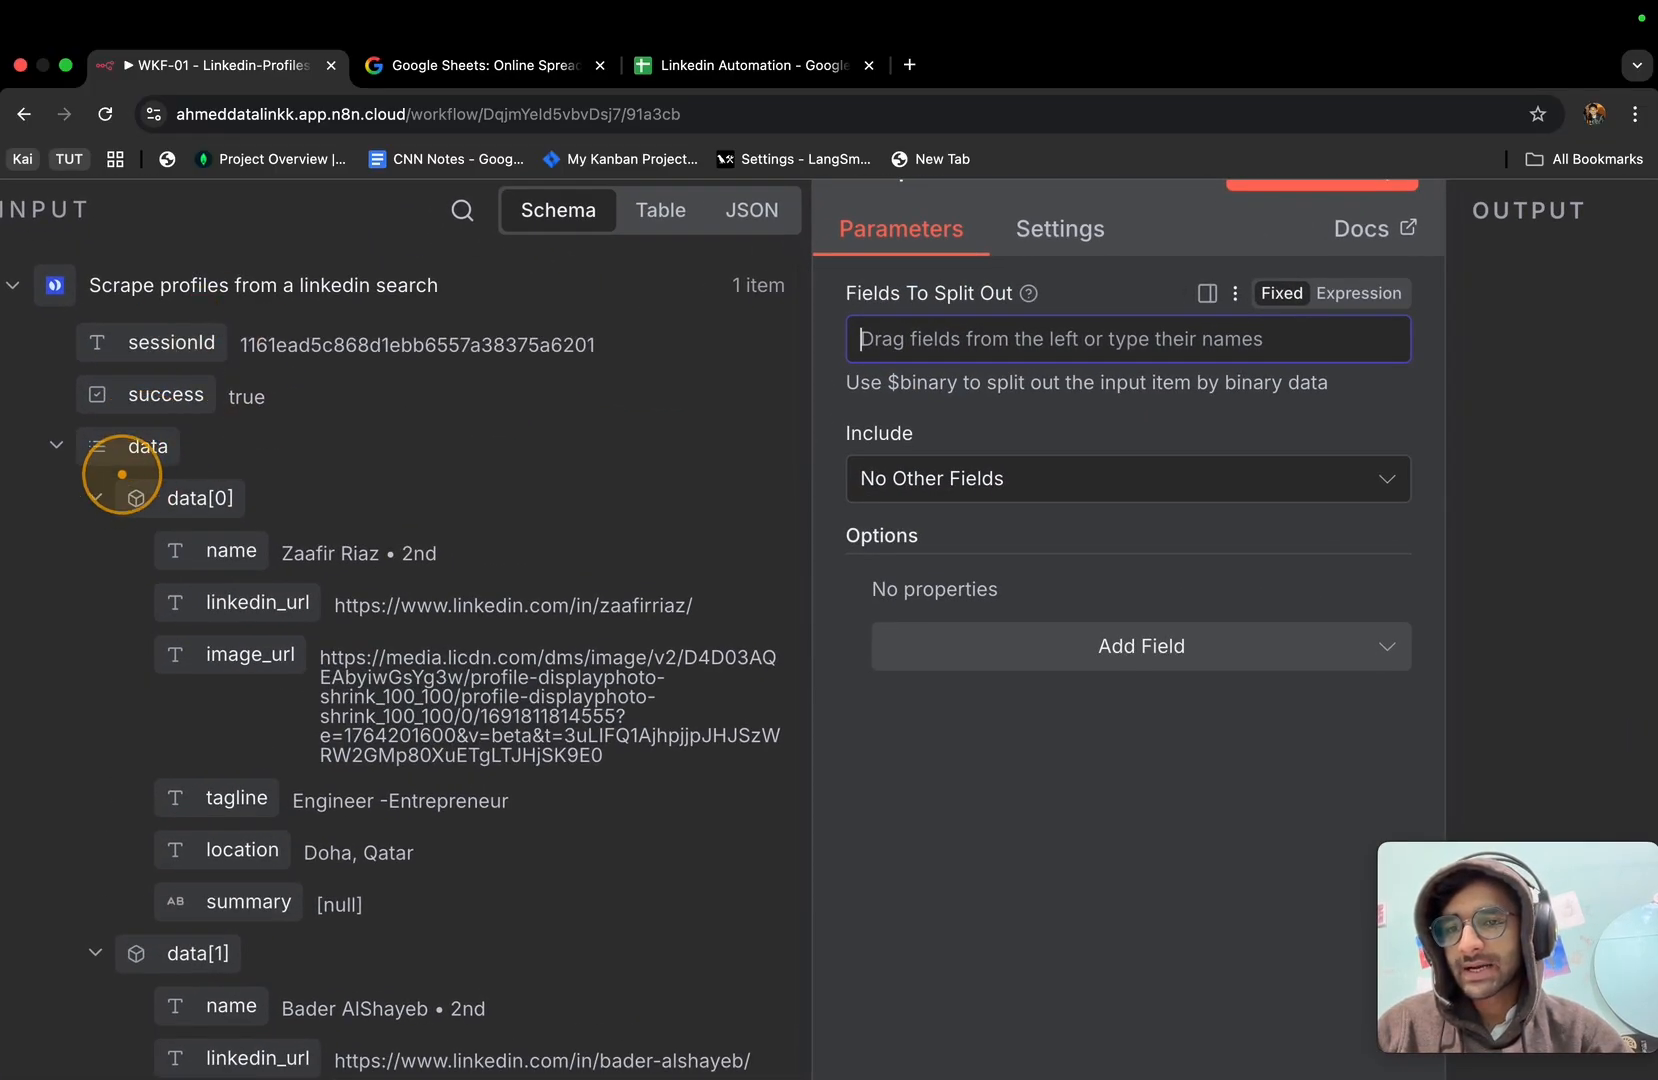
{"action": "scroll", "coordinate": [118, 474], "scroll_direction": "down", "scroll_amount": 4}
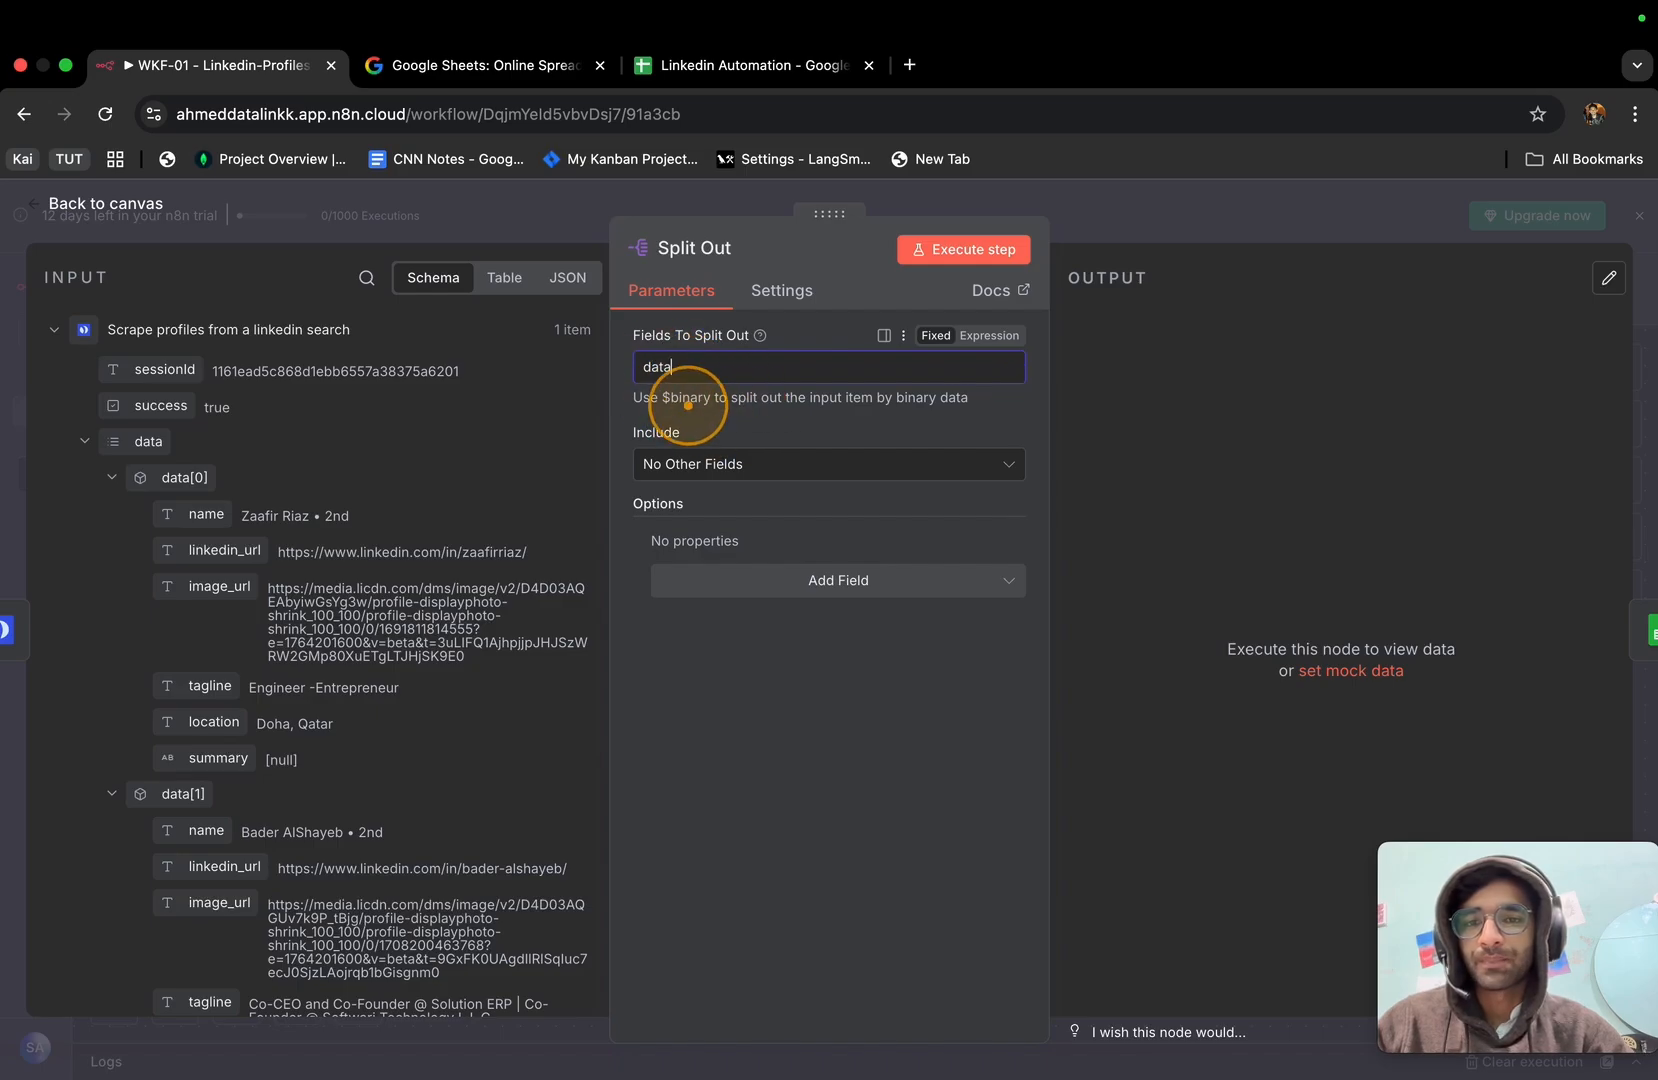
{"action": "left_click", "coordinate": [15, 432]}
{"action": "left_click_drag", "start_coordinate": [894, 472], "coordinate": [948, 472]}
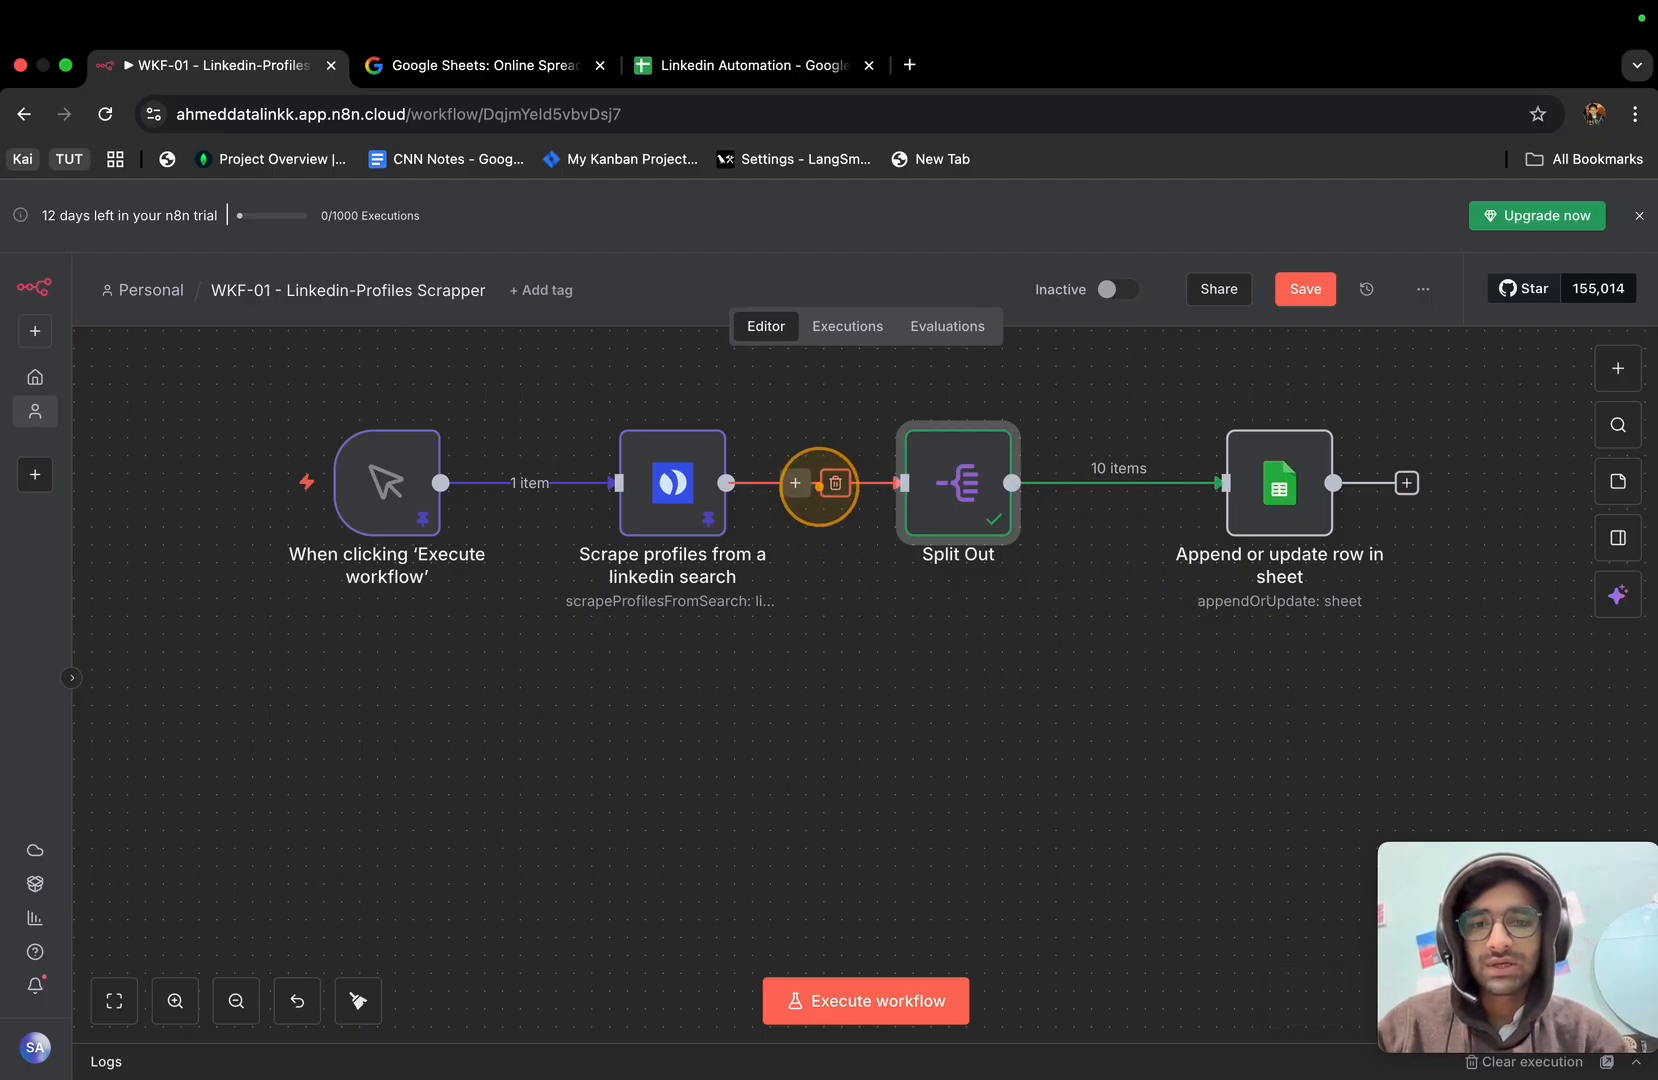
Pin the output data of the Split Out node.
{"action": "scroll", "coordinate": [818, 485], "scroll_direction": "up", "scroll_amount": 5}
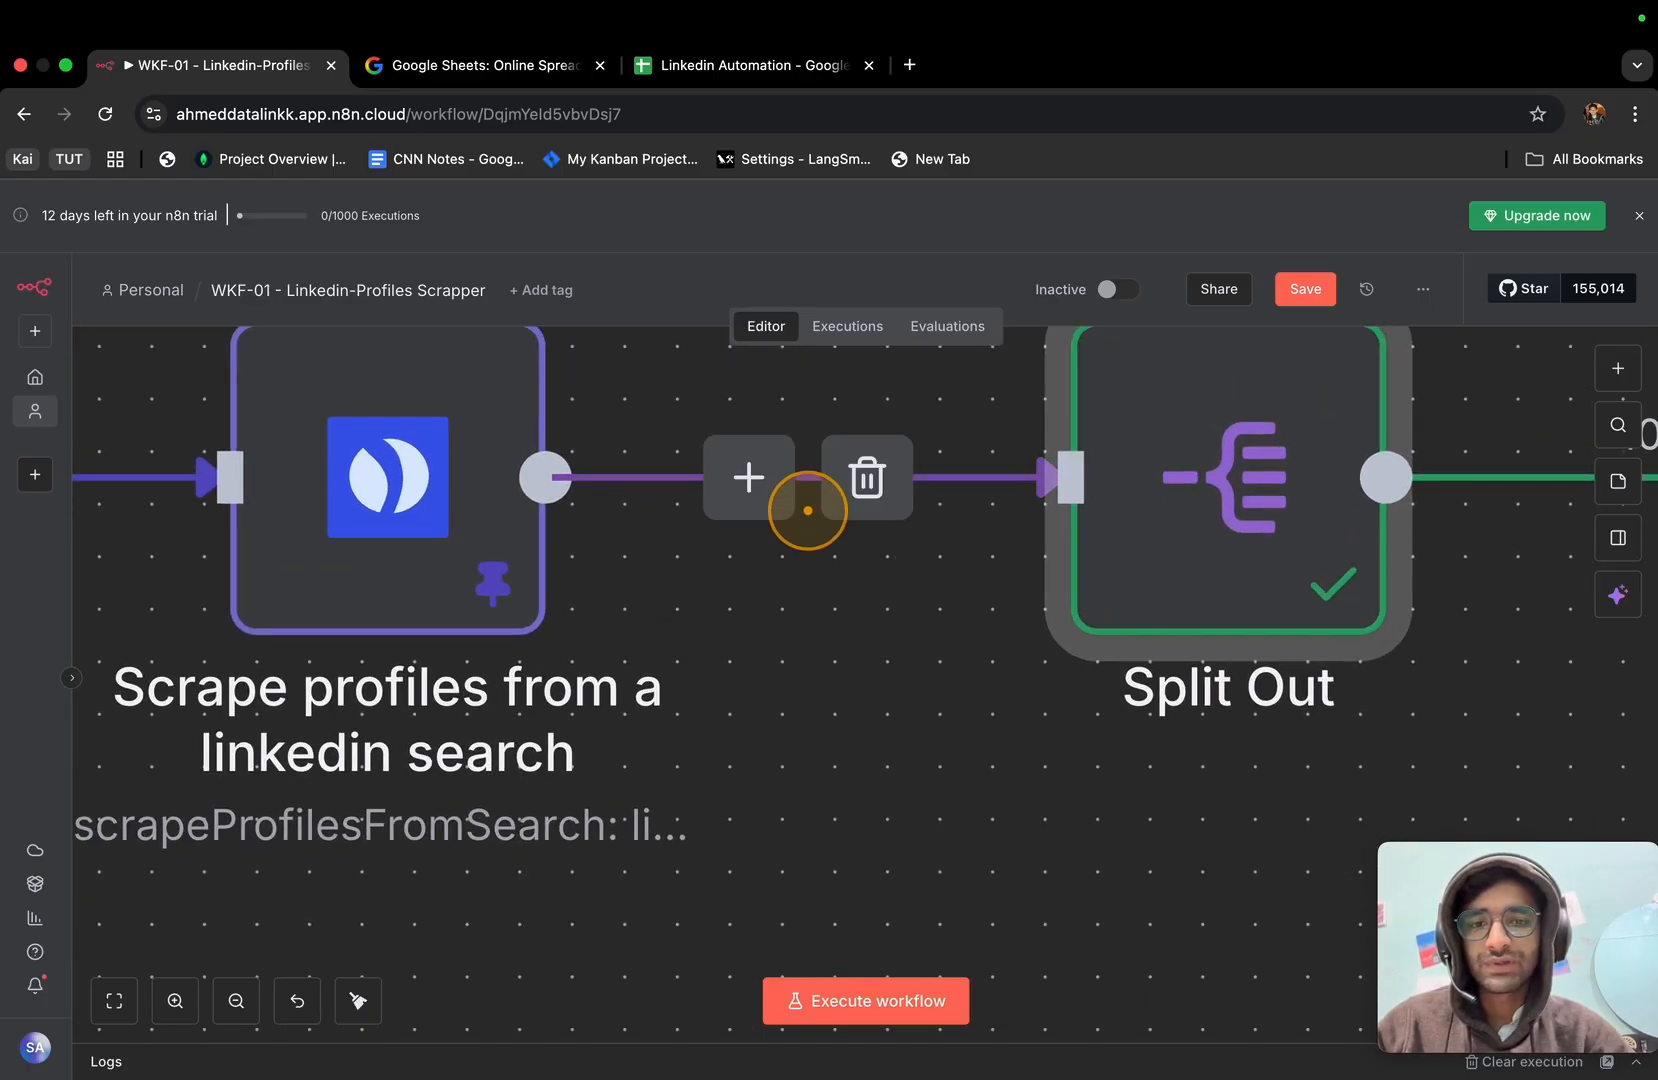
{"action": "scroll", "coordinate": [843, 748], "scroll_direction": "down", "scroll_amount": 5}
{"action": "scroll", "coordinate": [843, 749], "scroll_direction": "up", "scroll_amount": 2}
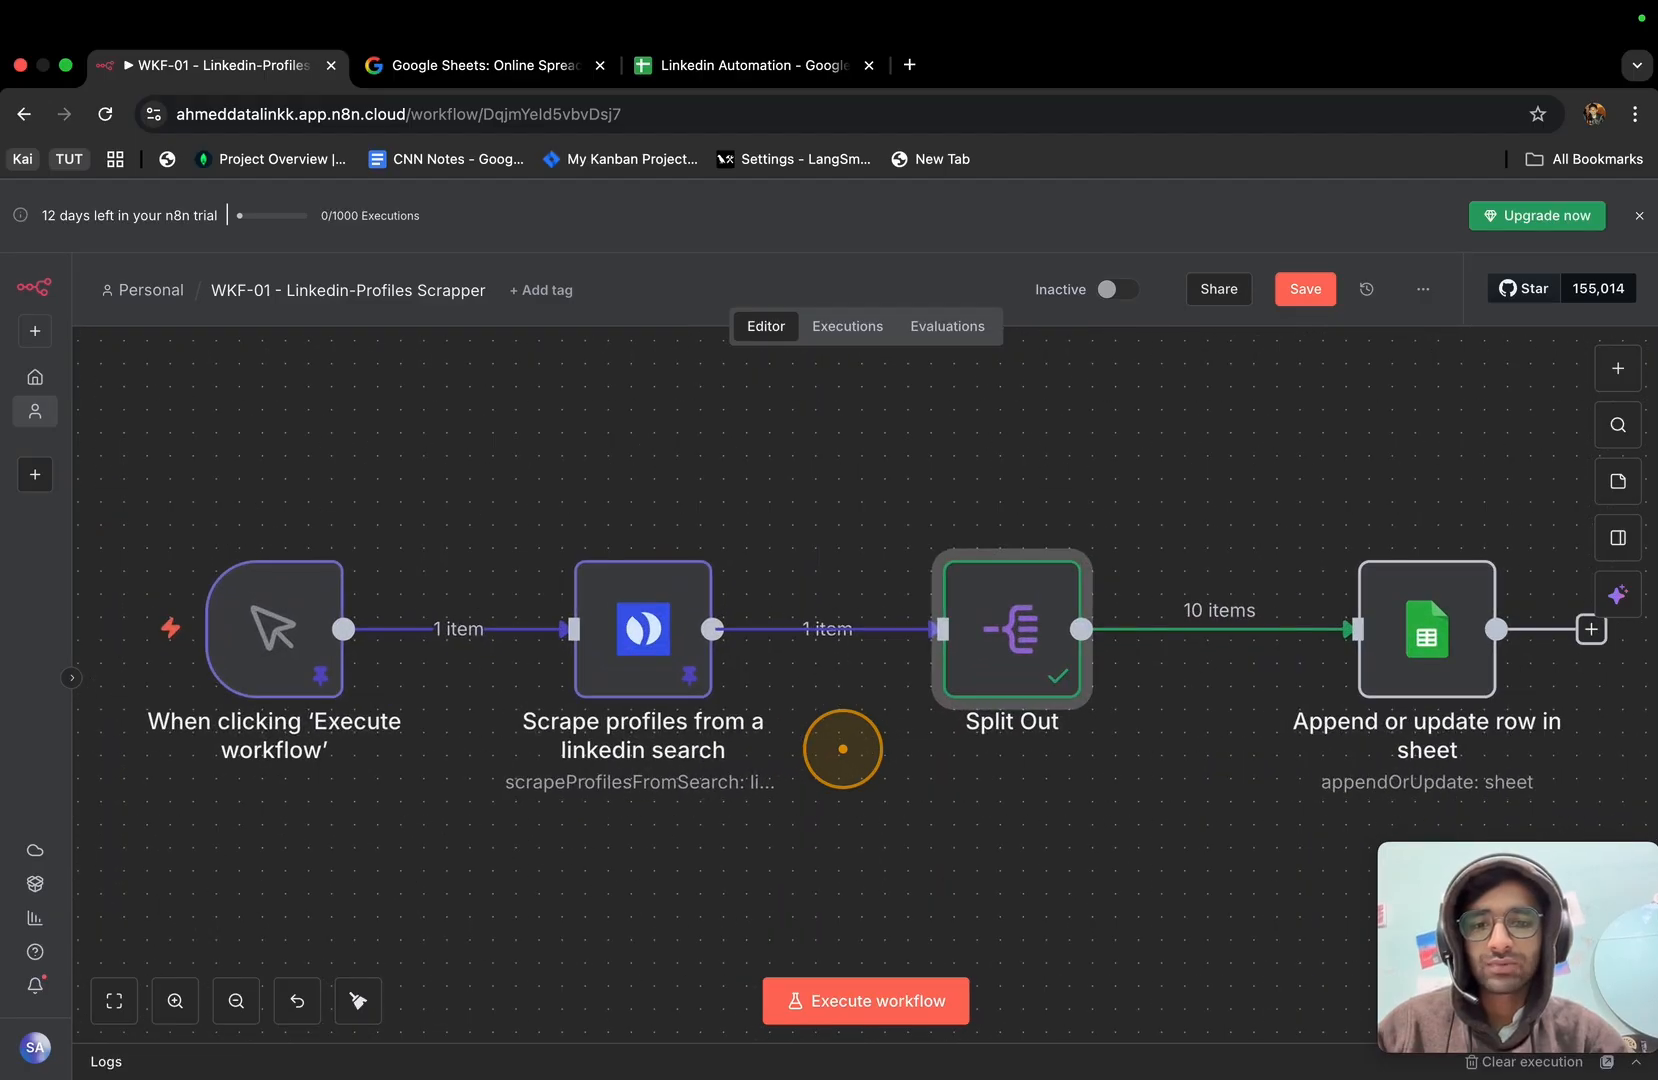
{"action": "scroll", "coordinate": [843, 749], "scroll_direction": "down", "scroll_amount": 3}
{"action": "scroll", "coordinate": [843, 749], "scroll_direction": "right", "scroll_amount": 3}
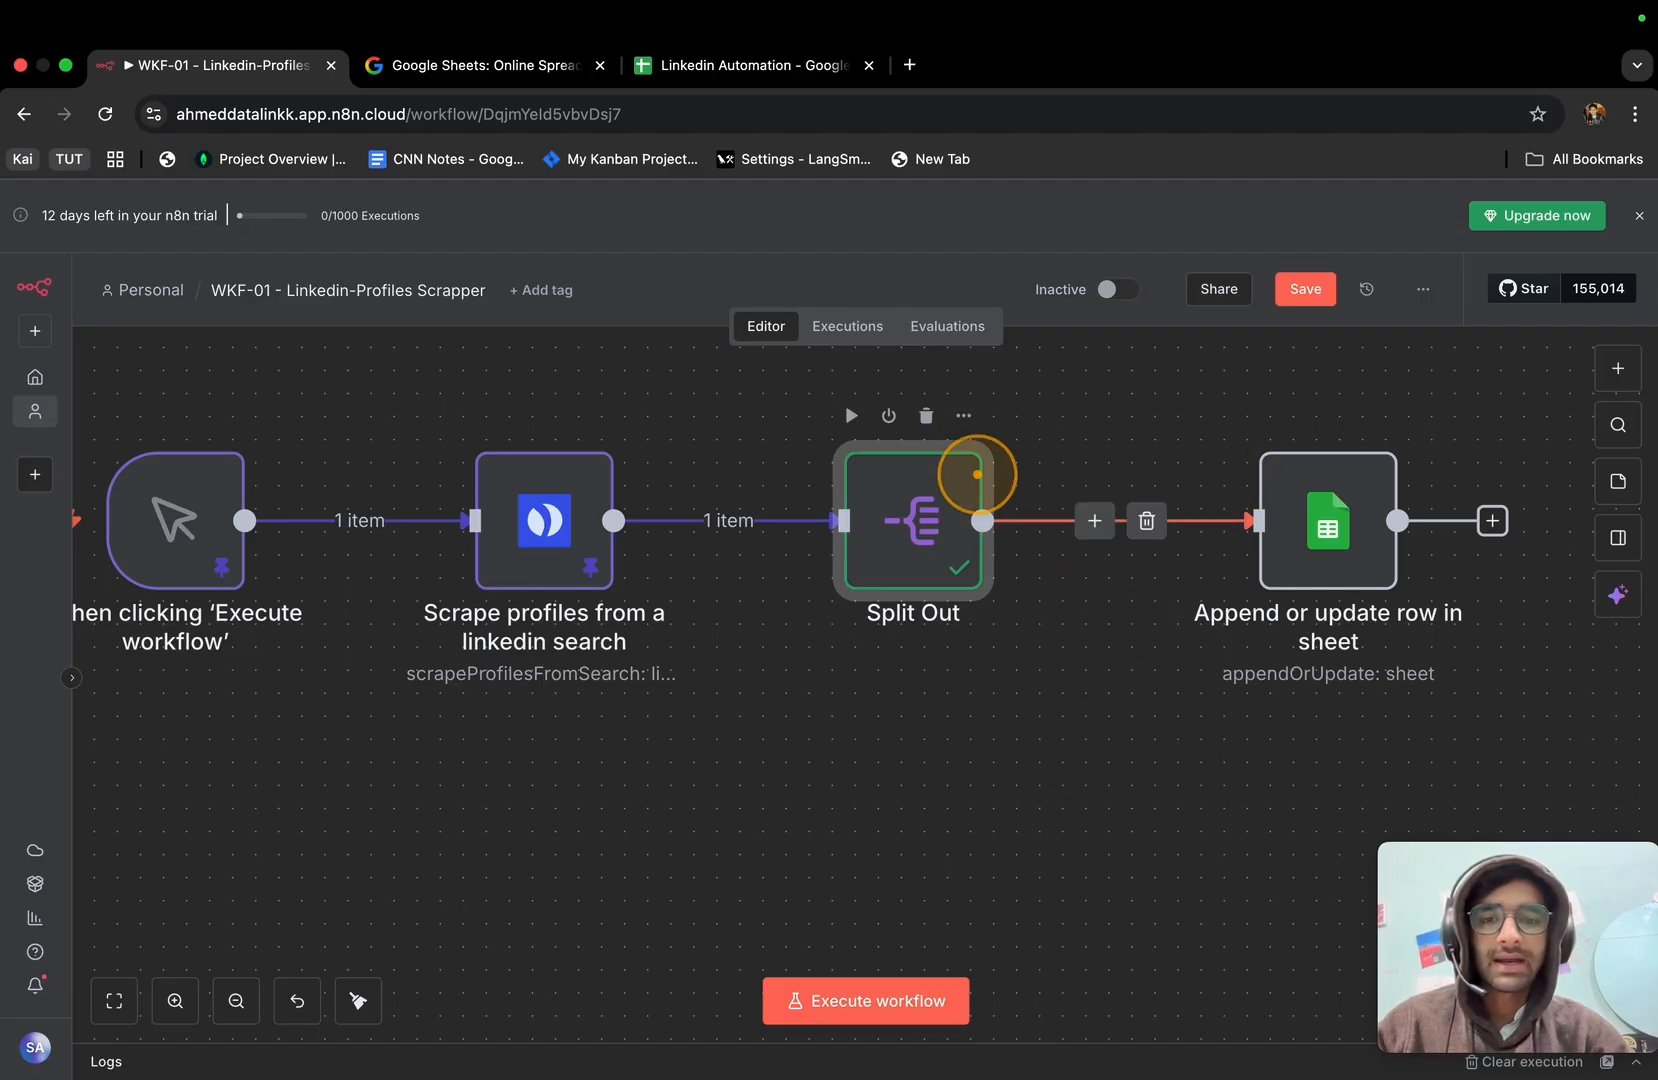
{"action": "left_click", "coordinate": [964, 417]}
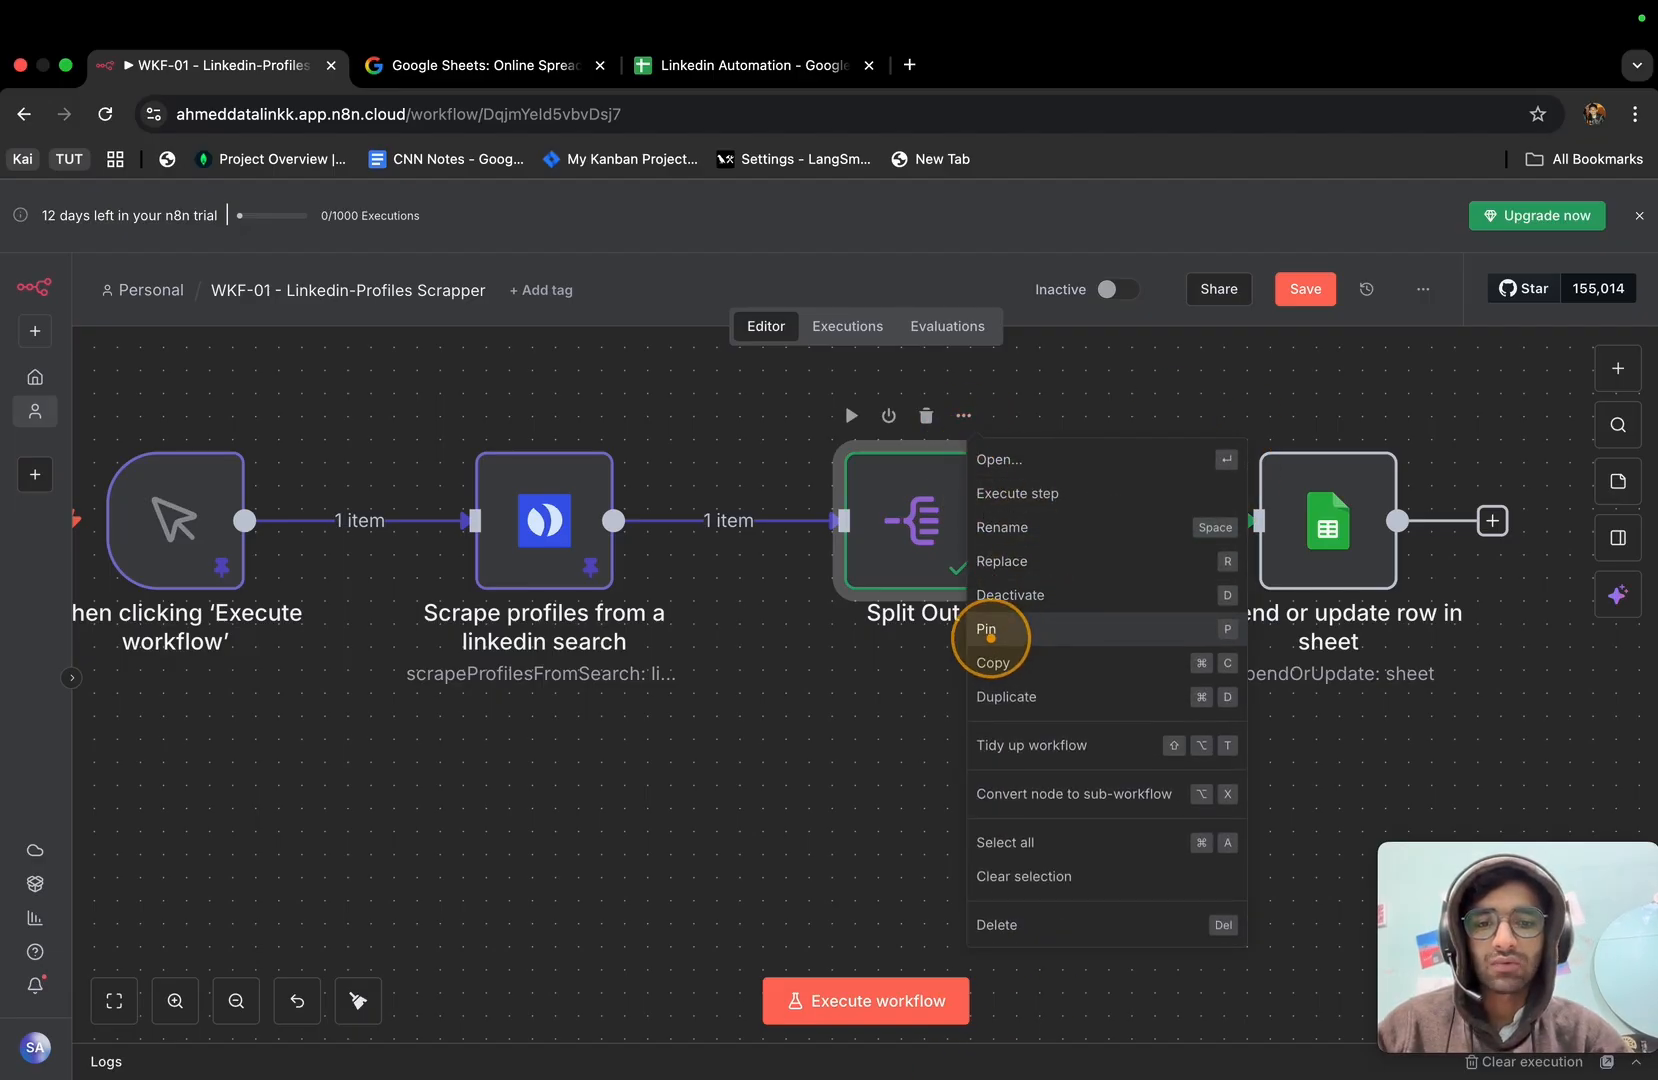
{"action": "left_click", "coordinate": [990, 637]}
Clear the Name, Tagline and Linkedin Profile Url expressions in the Append or update row in sheet node.
{"action": "scroll", "coordinate": [648, 655], "scroll_direction": "down", "scroll_amount": 5}
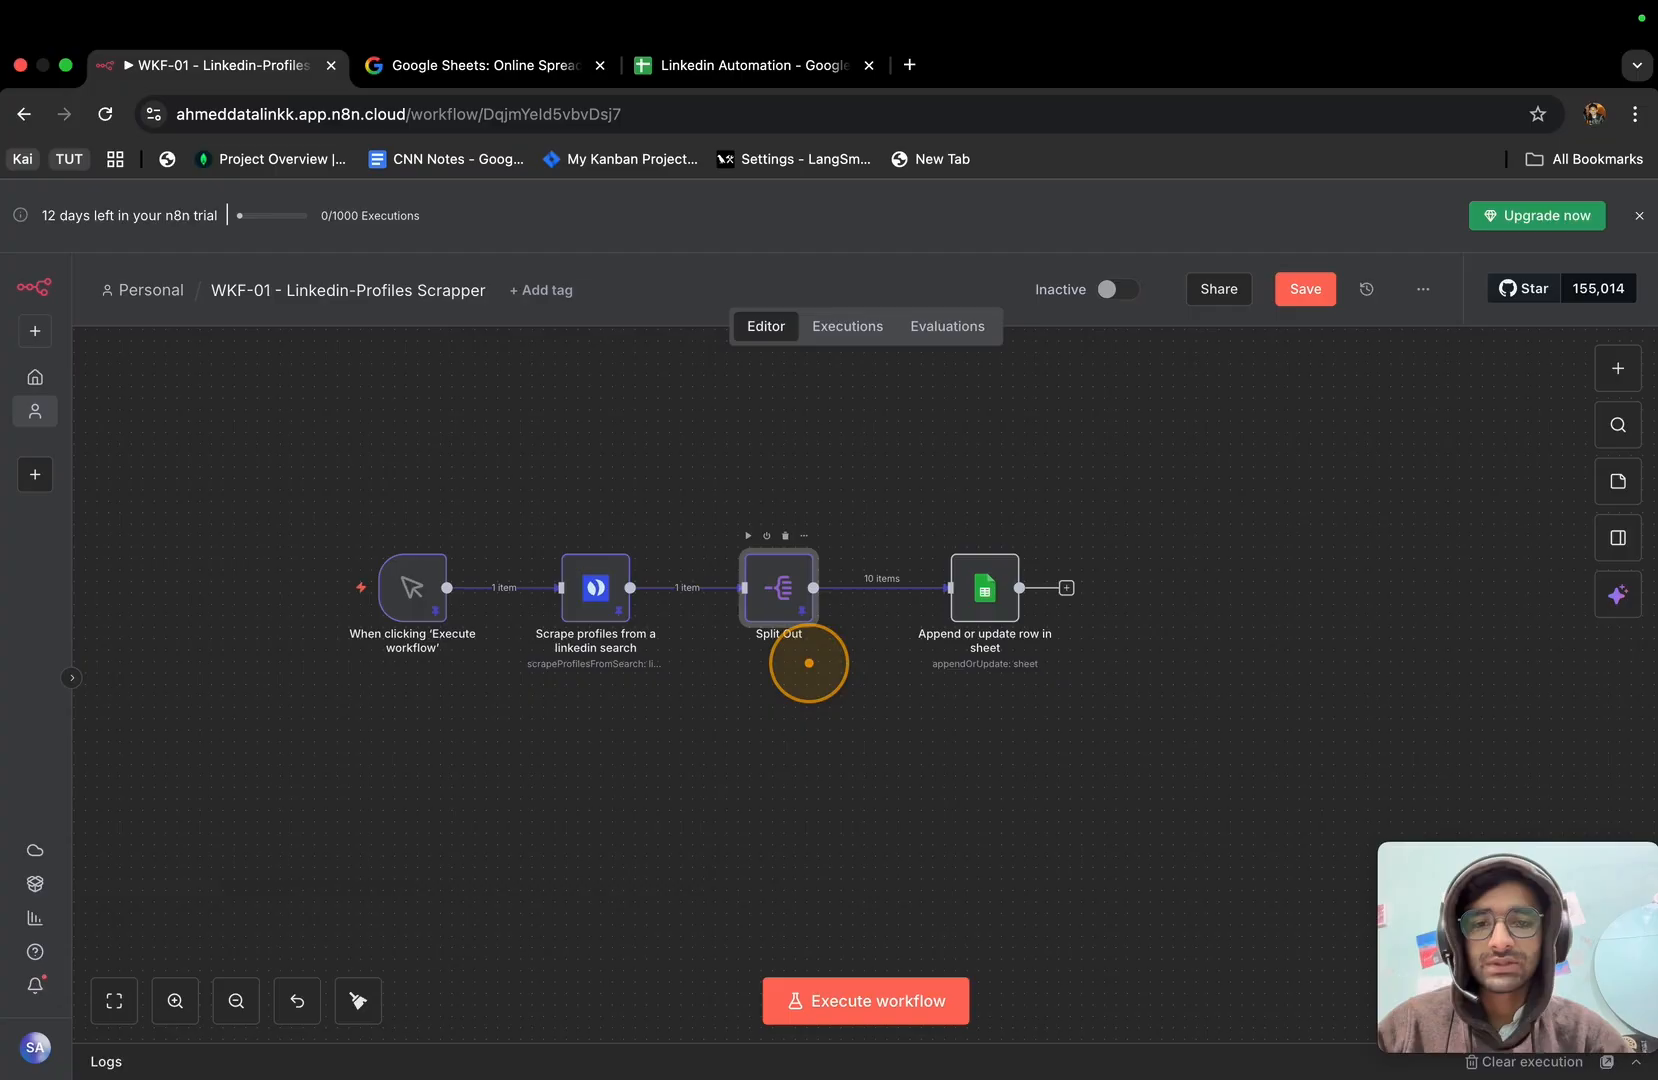
{"action": "scroll", "coordinate": [809, 663], "scroll_direction": "right", "scroll_amount": 2}
{"action": "double_click", "coordinate": [925, 590]}
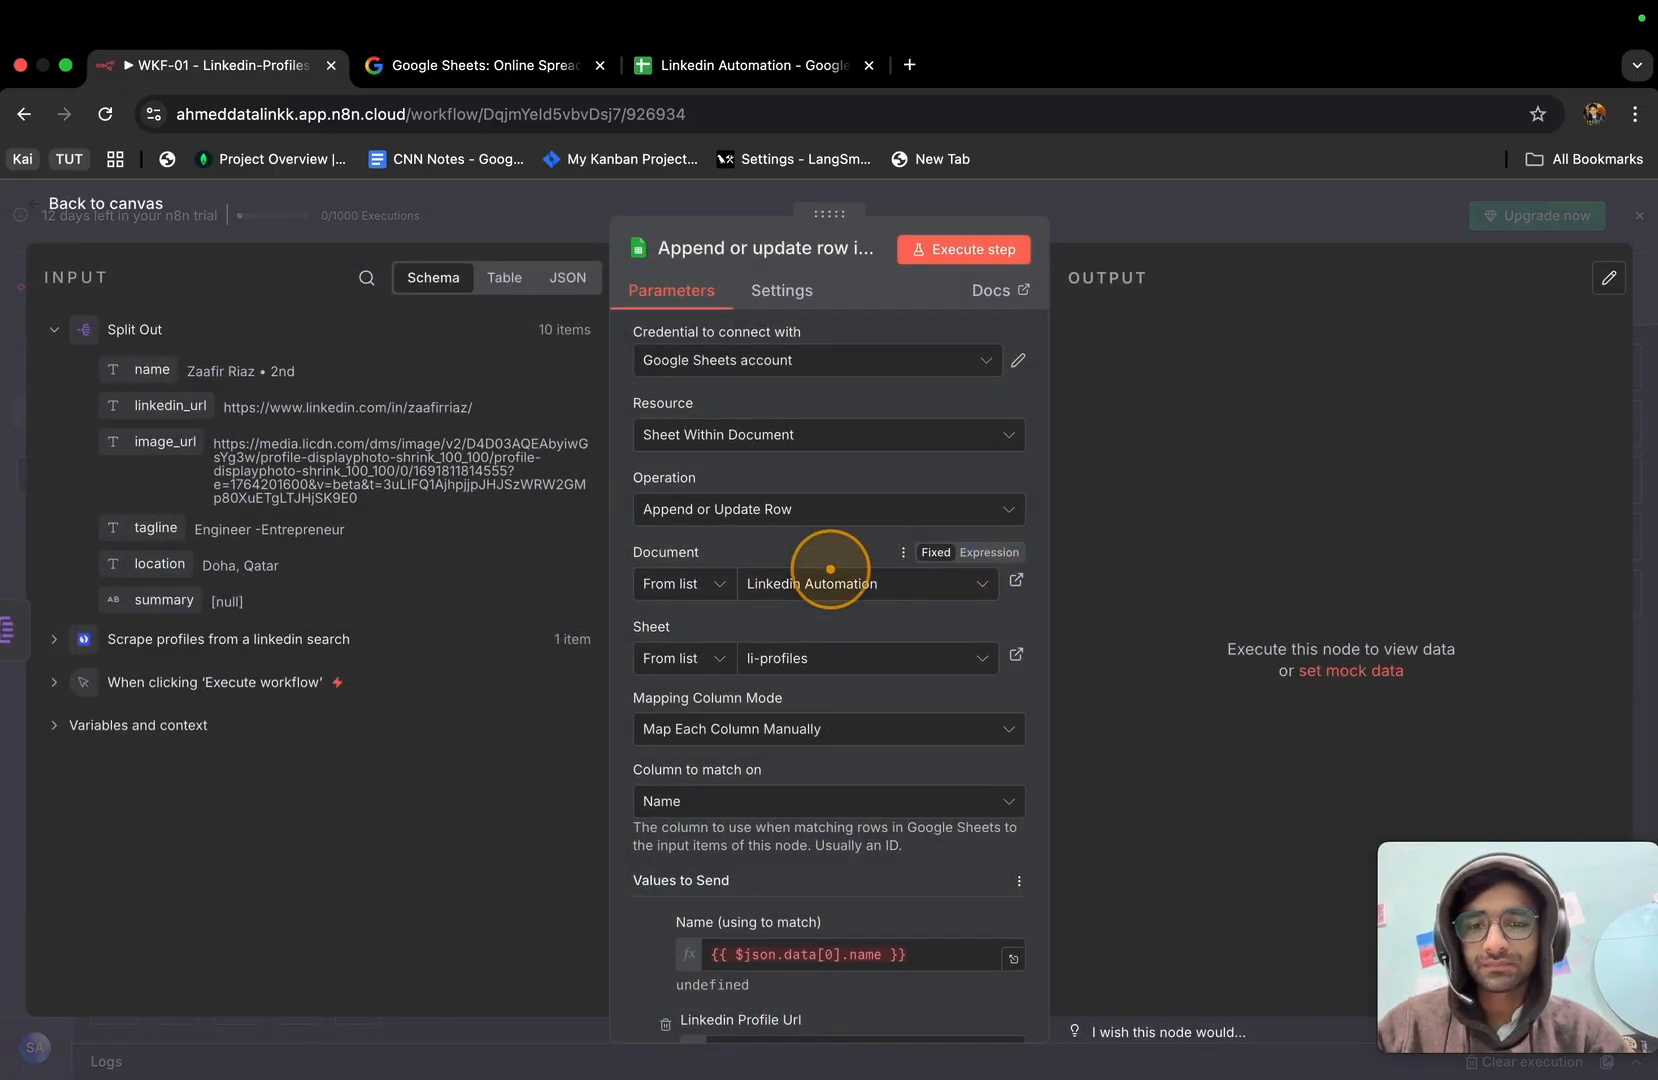
{"action": "scroll", "coordinate": [821, 562], "scroll_direction": "down", "scroll_amount": 10}
{"action": "scroll", "coordinate": [918, 436], "scroll_direction": "up", "scroll_amount": 1}
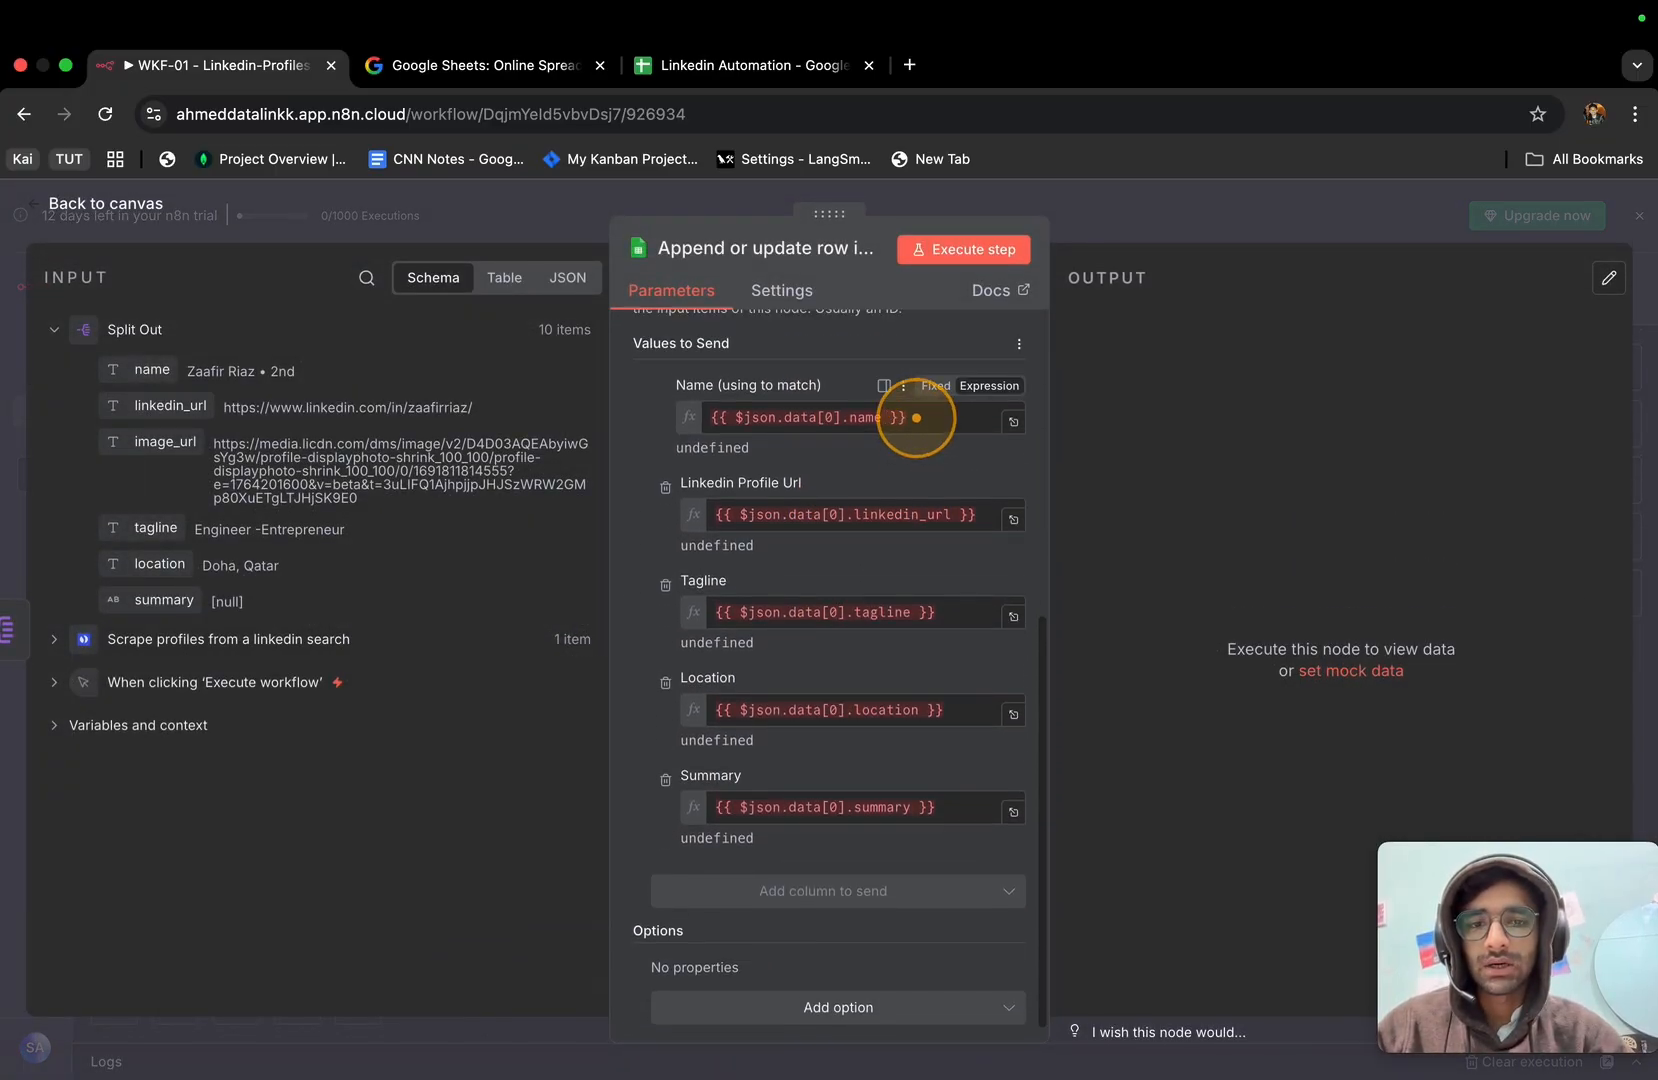
{"action": "left_click", "coordinate": [916, 418]}
{"action": "key", "text": "BackSpace"}
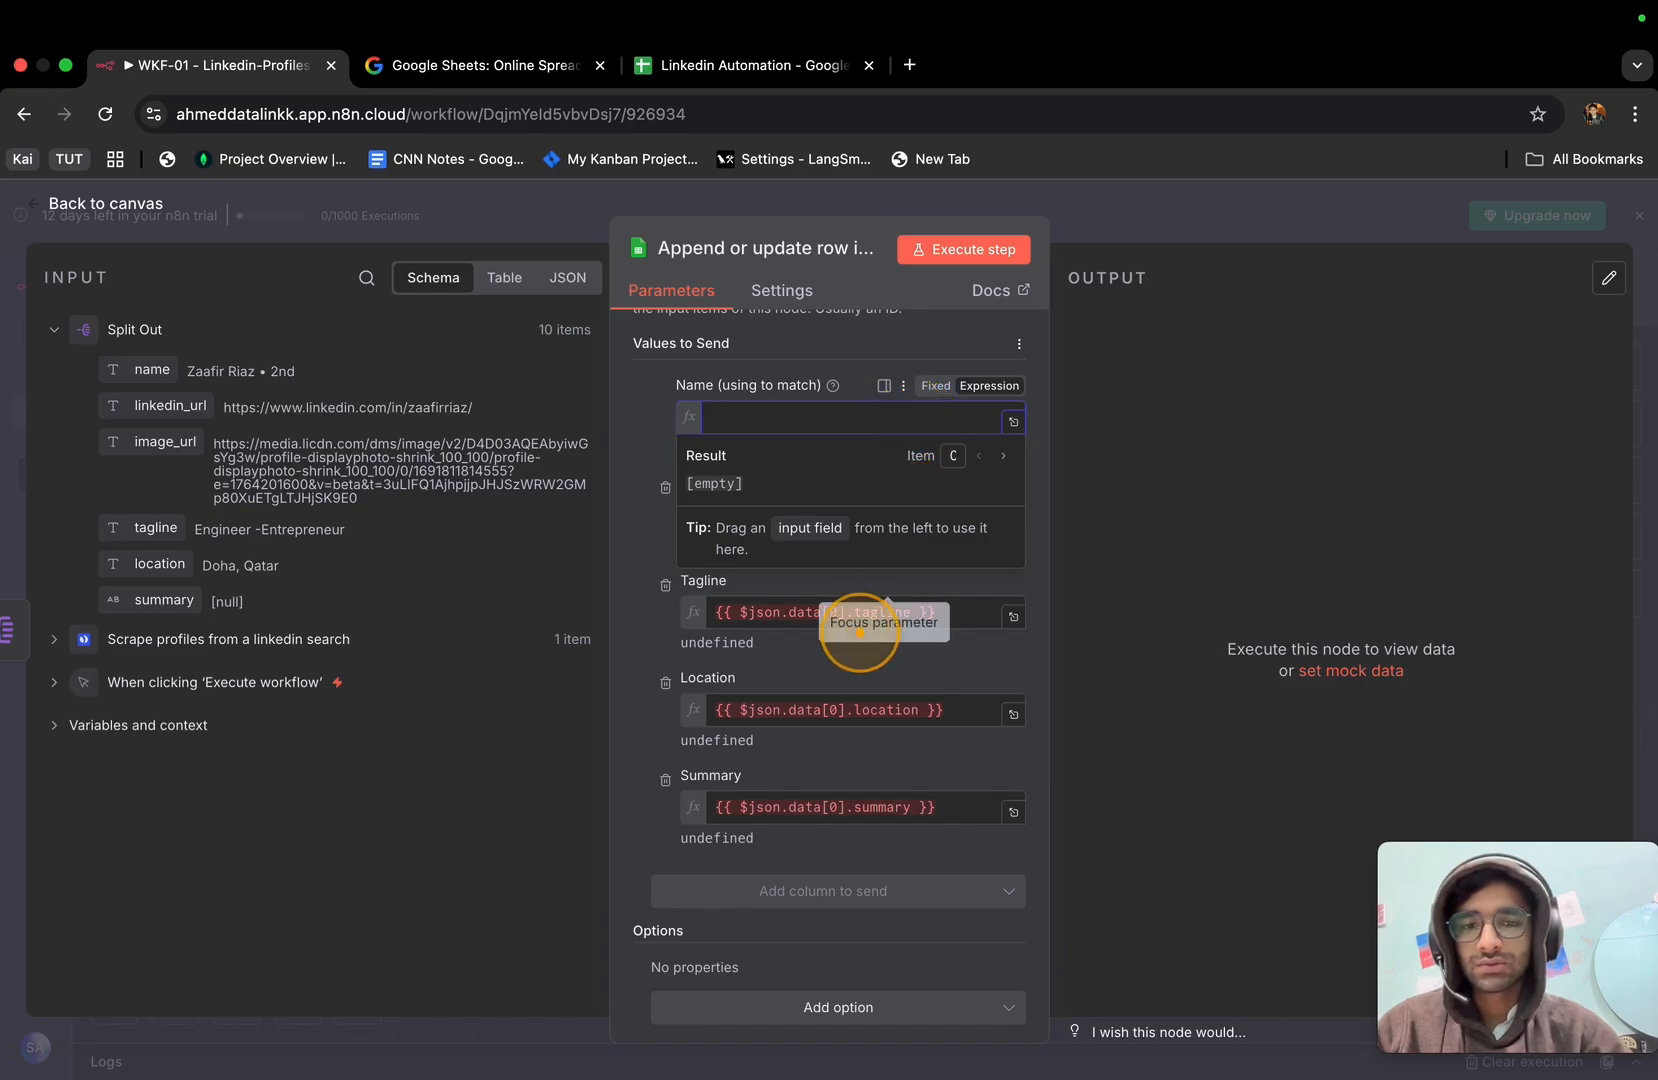
{"action": "left_click", "coordinate": [740, 614]}
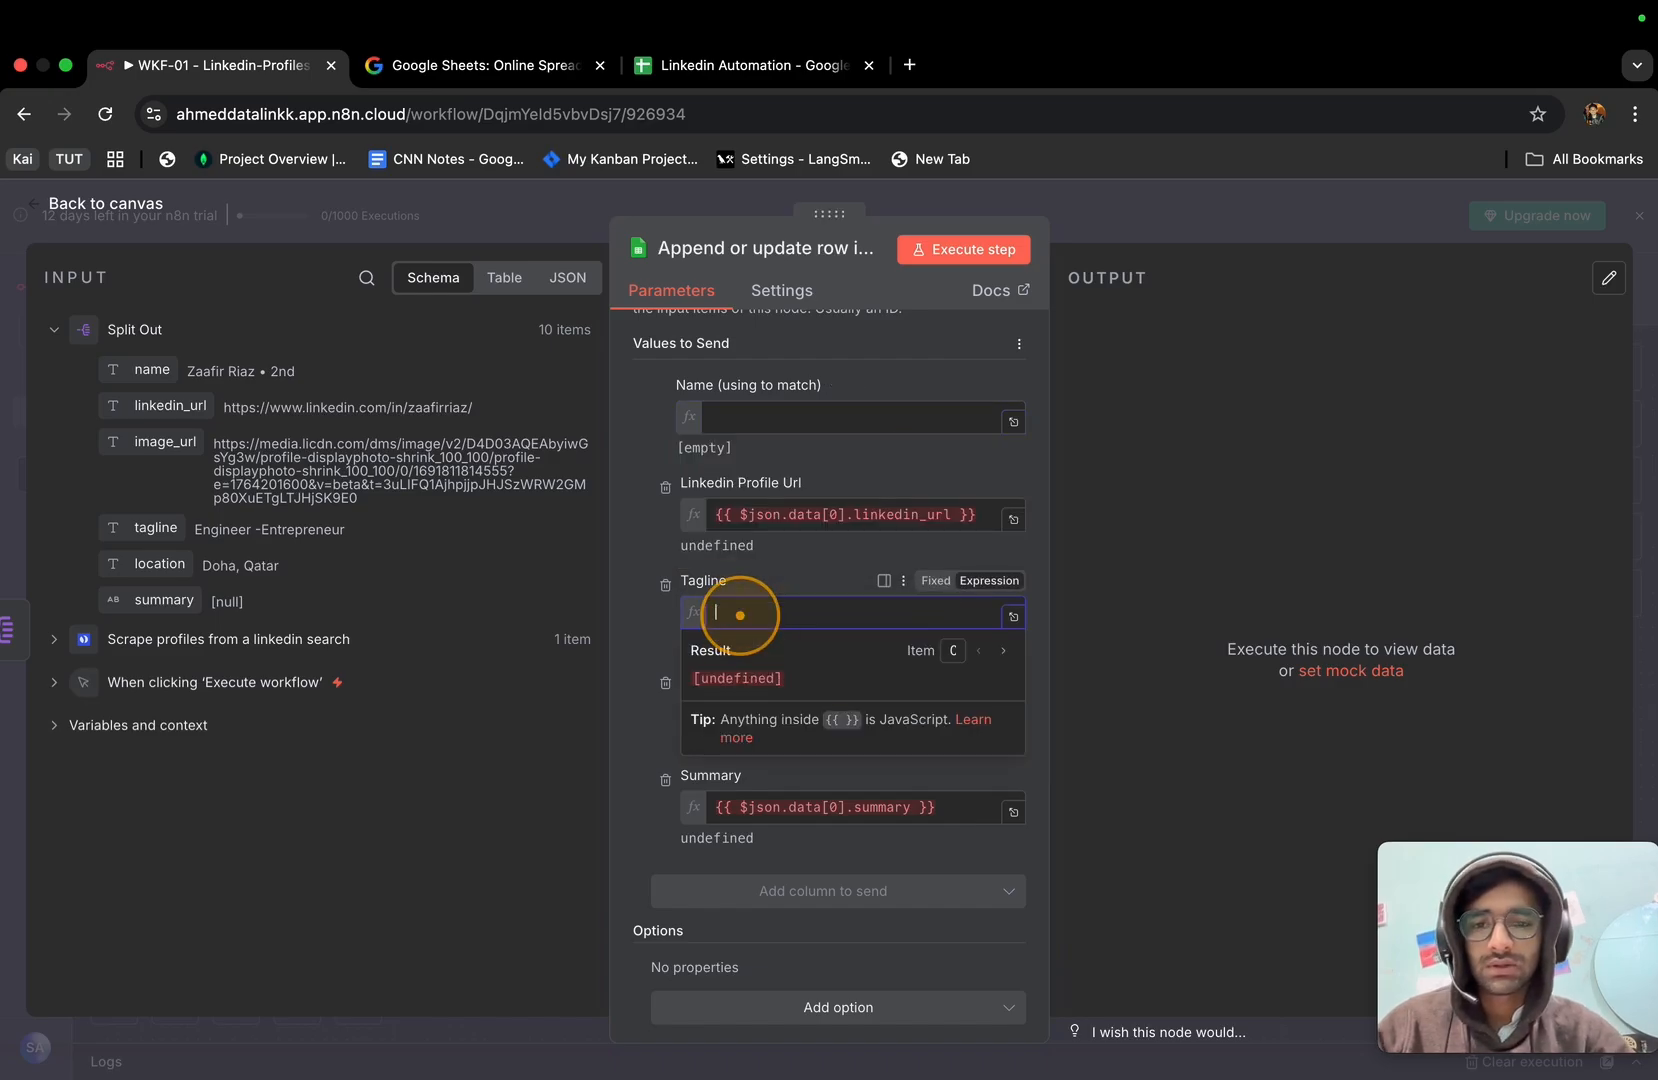
{"action": "left_click", "coordinate": [801, 521]}
{"action": "key", "text": "BackSpace"}
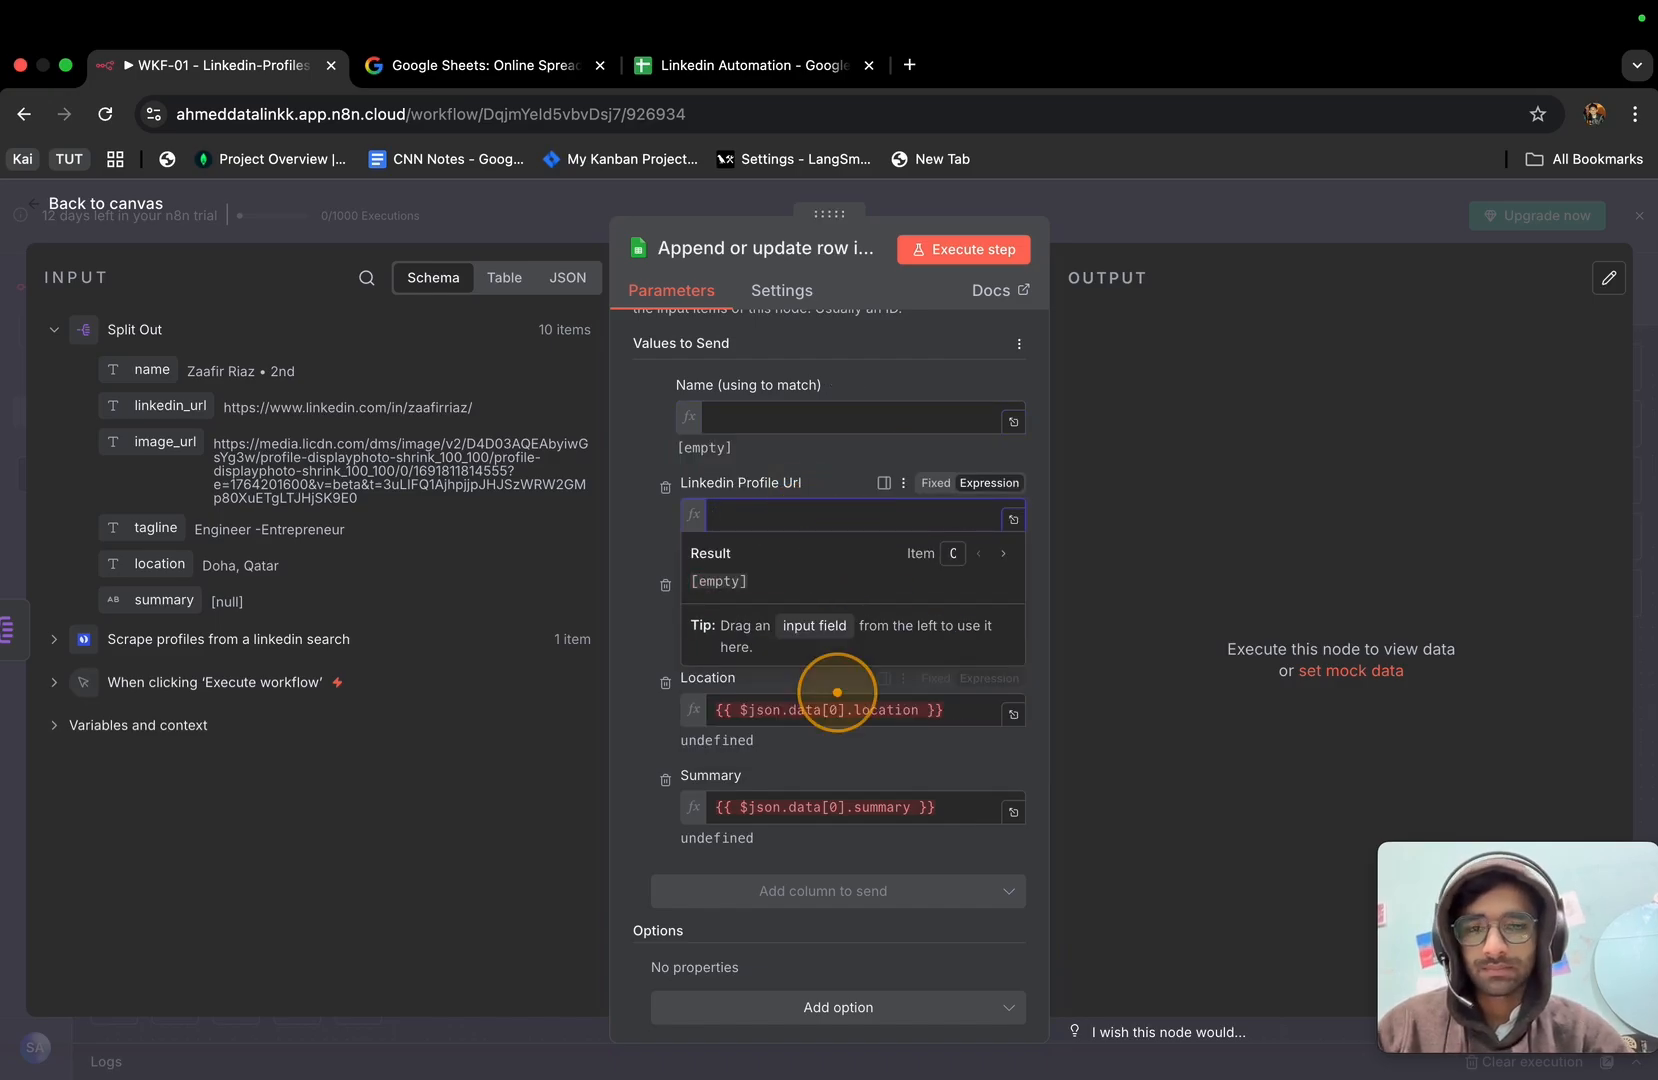
Clear the Location and Summary expressions in the Google Sheets node's values to send.
{"action": "left_click", "coordinate": [786, 712]}
{"action": "key", "text": "BackSpace"}
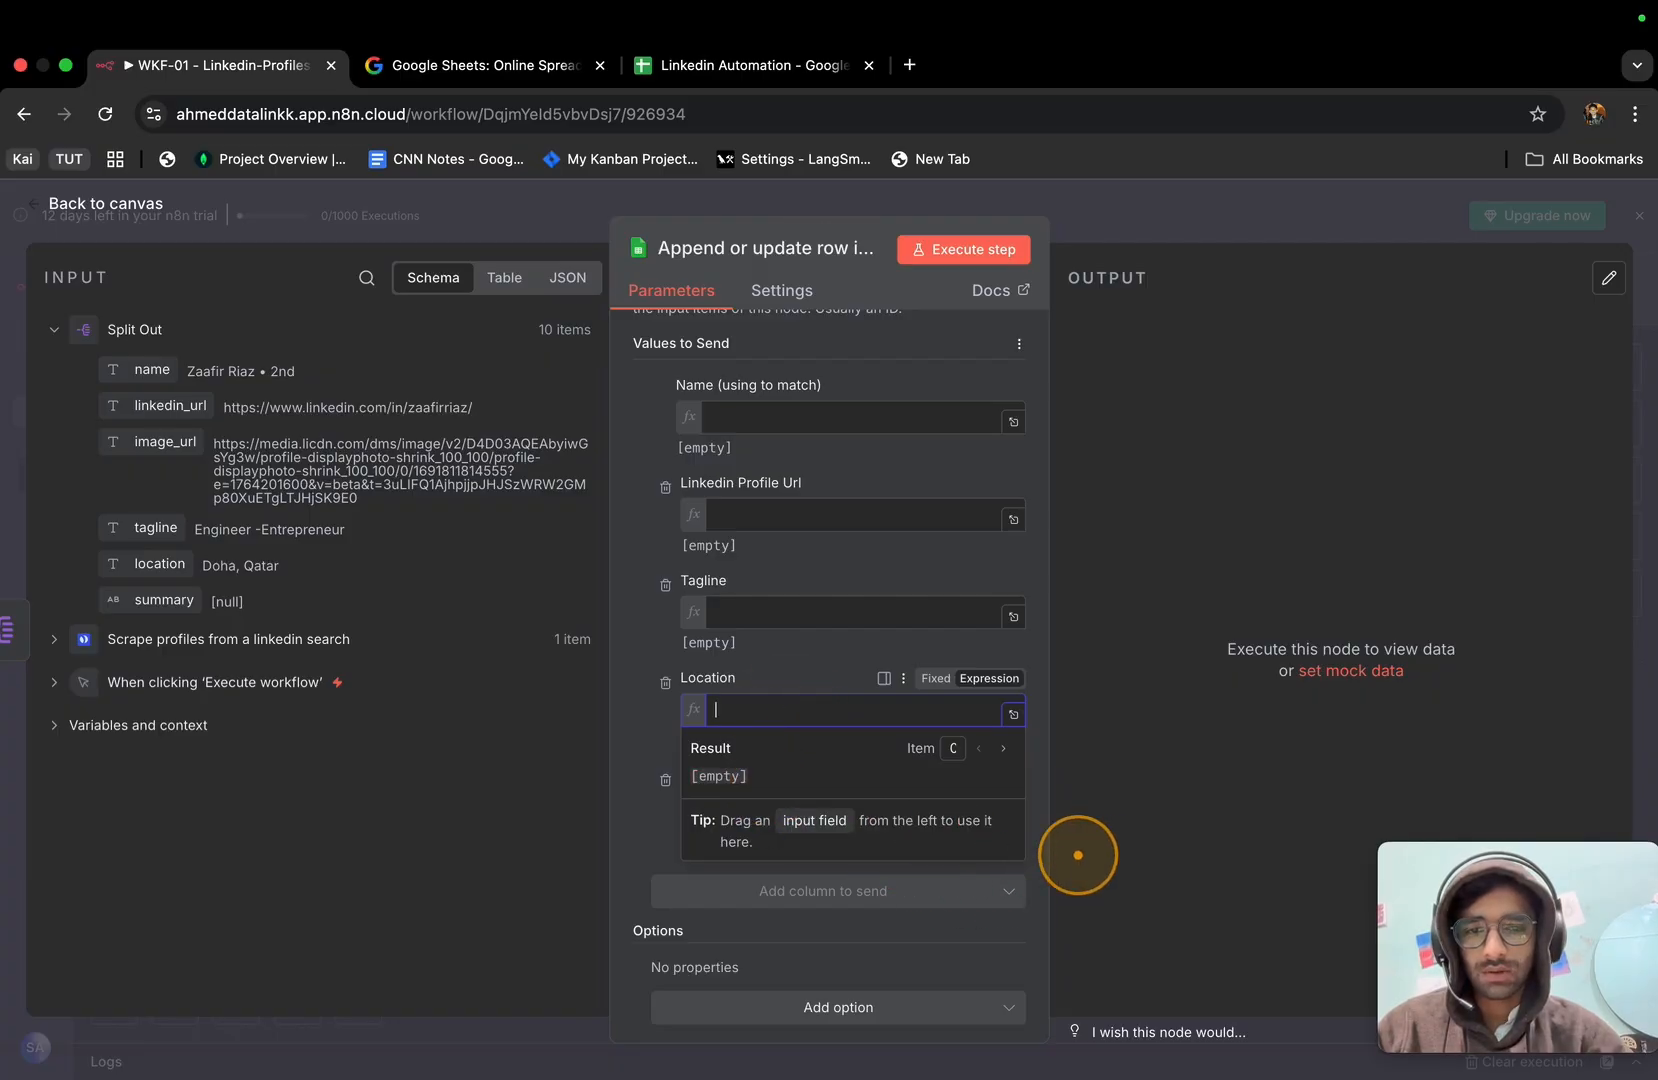
{"action": "left_click", "coordinate": [1044, 838]}
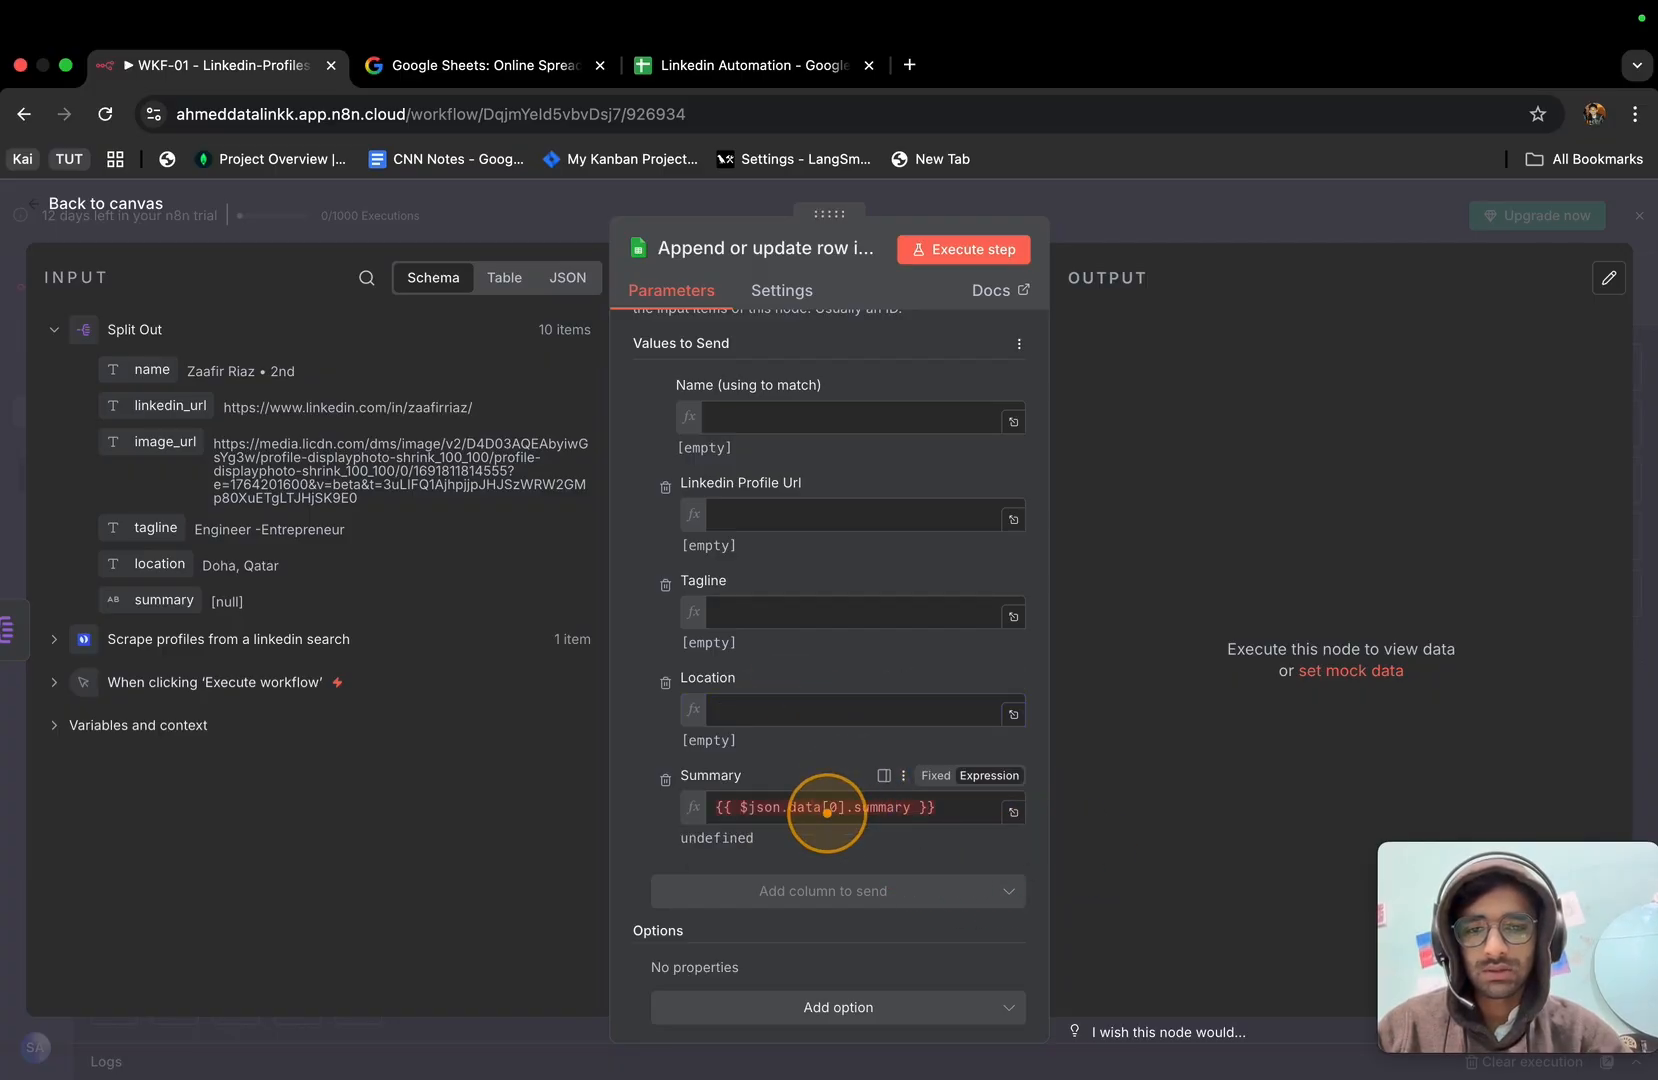
{"action": "triple_click", "coordinate": [827, 812]}
{"action": "key", "text": "BackSpace"}
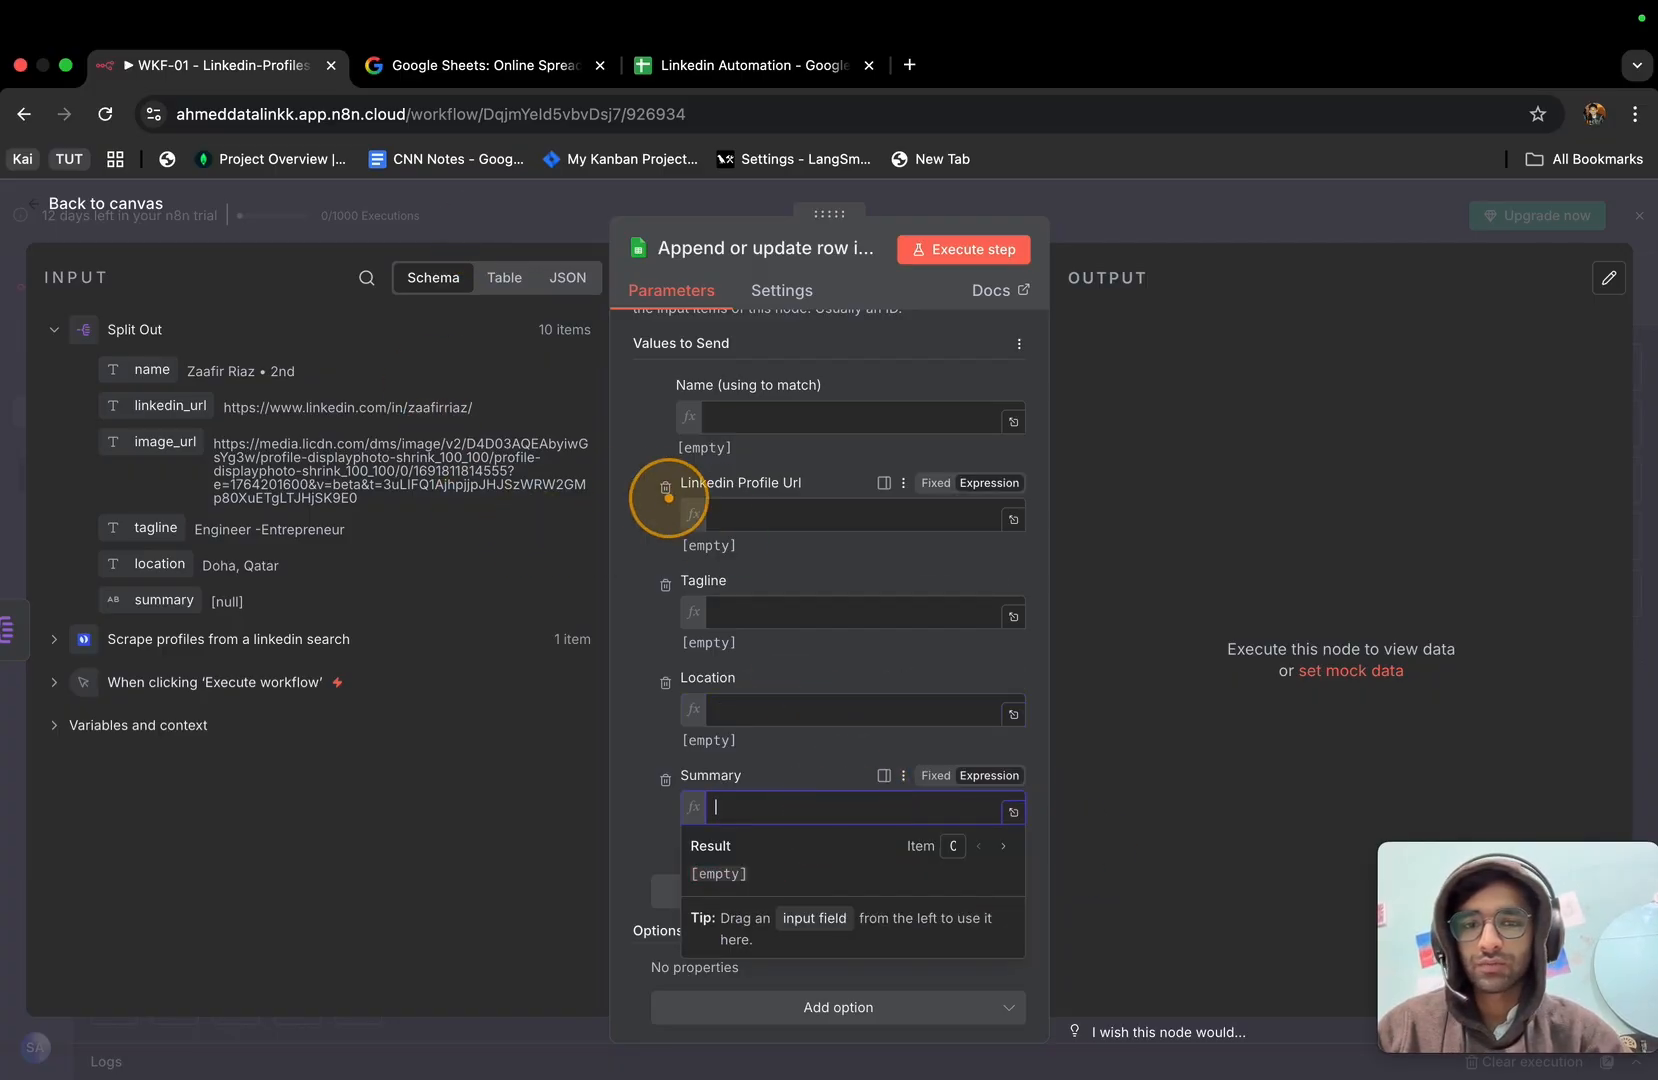
{"action": "left_click", "coordinate": [640, 414]}
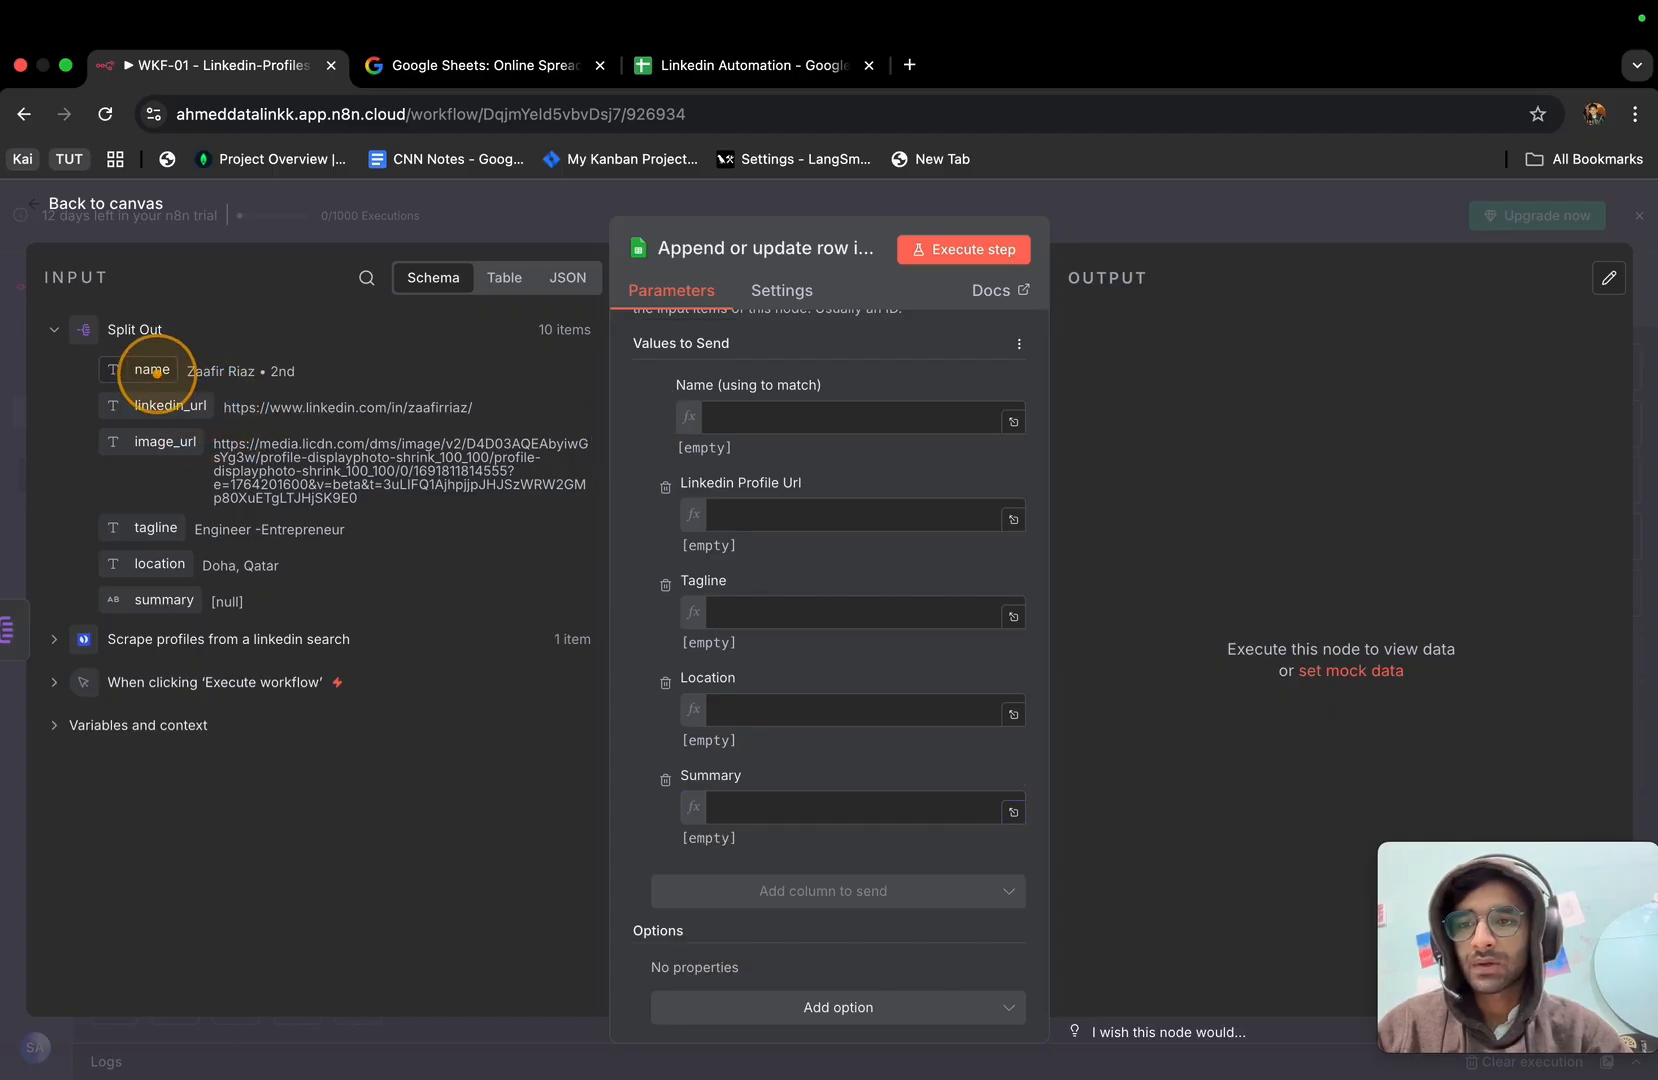
Map the Split Out fields name, linkedin_url and tagline to the Name, Linkedin Profile Url and Tagline columns.
{"action": "left_click_drag", "start_coordinate": [156, 372], "coordinate": [762, 425]}
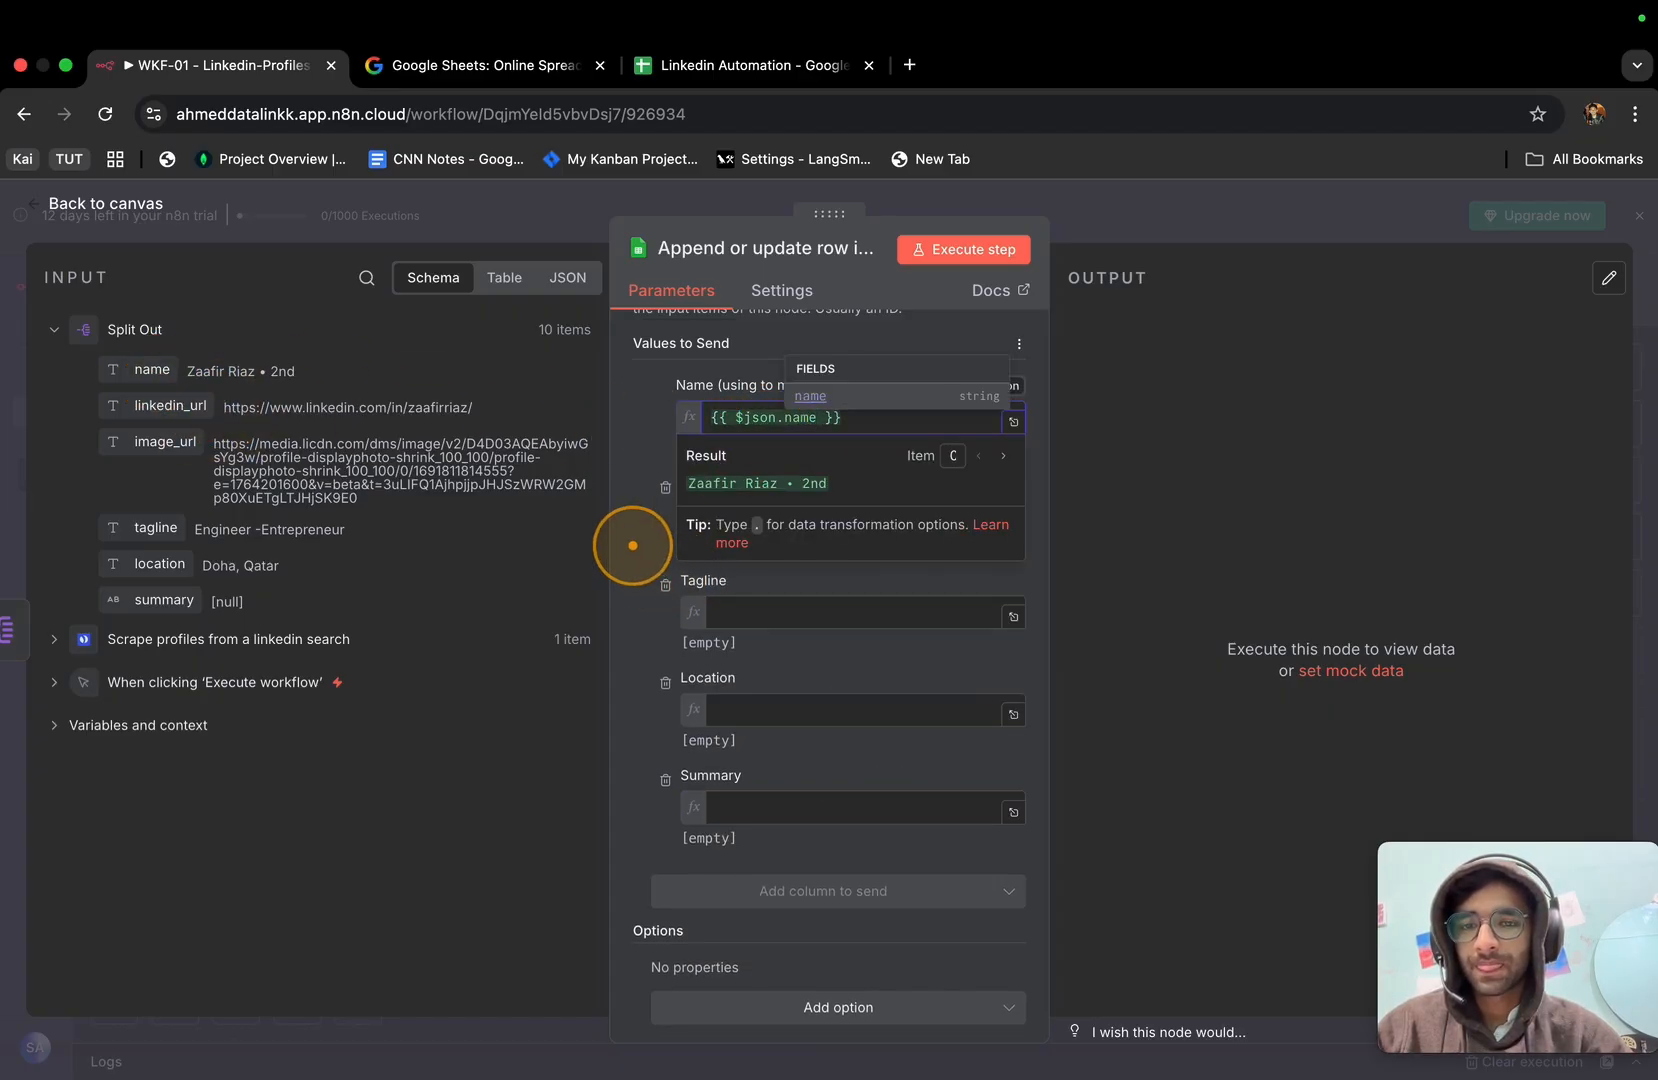
{"action": "left_click", "coordinate": [632, 545]}
{"action": "left_click_drag", "start_coordinate": [160, 405], "coordinate": [799, 535]}
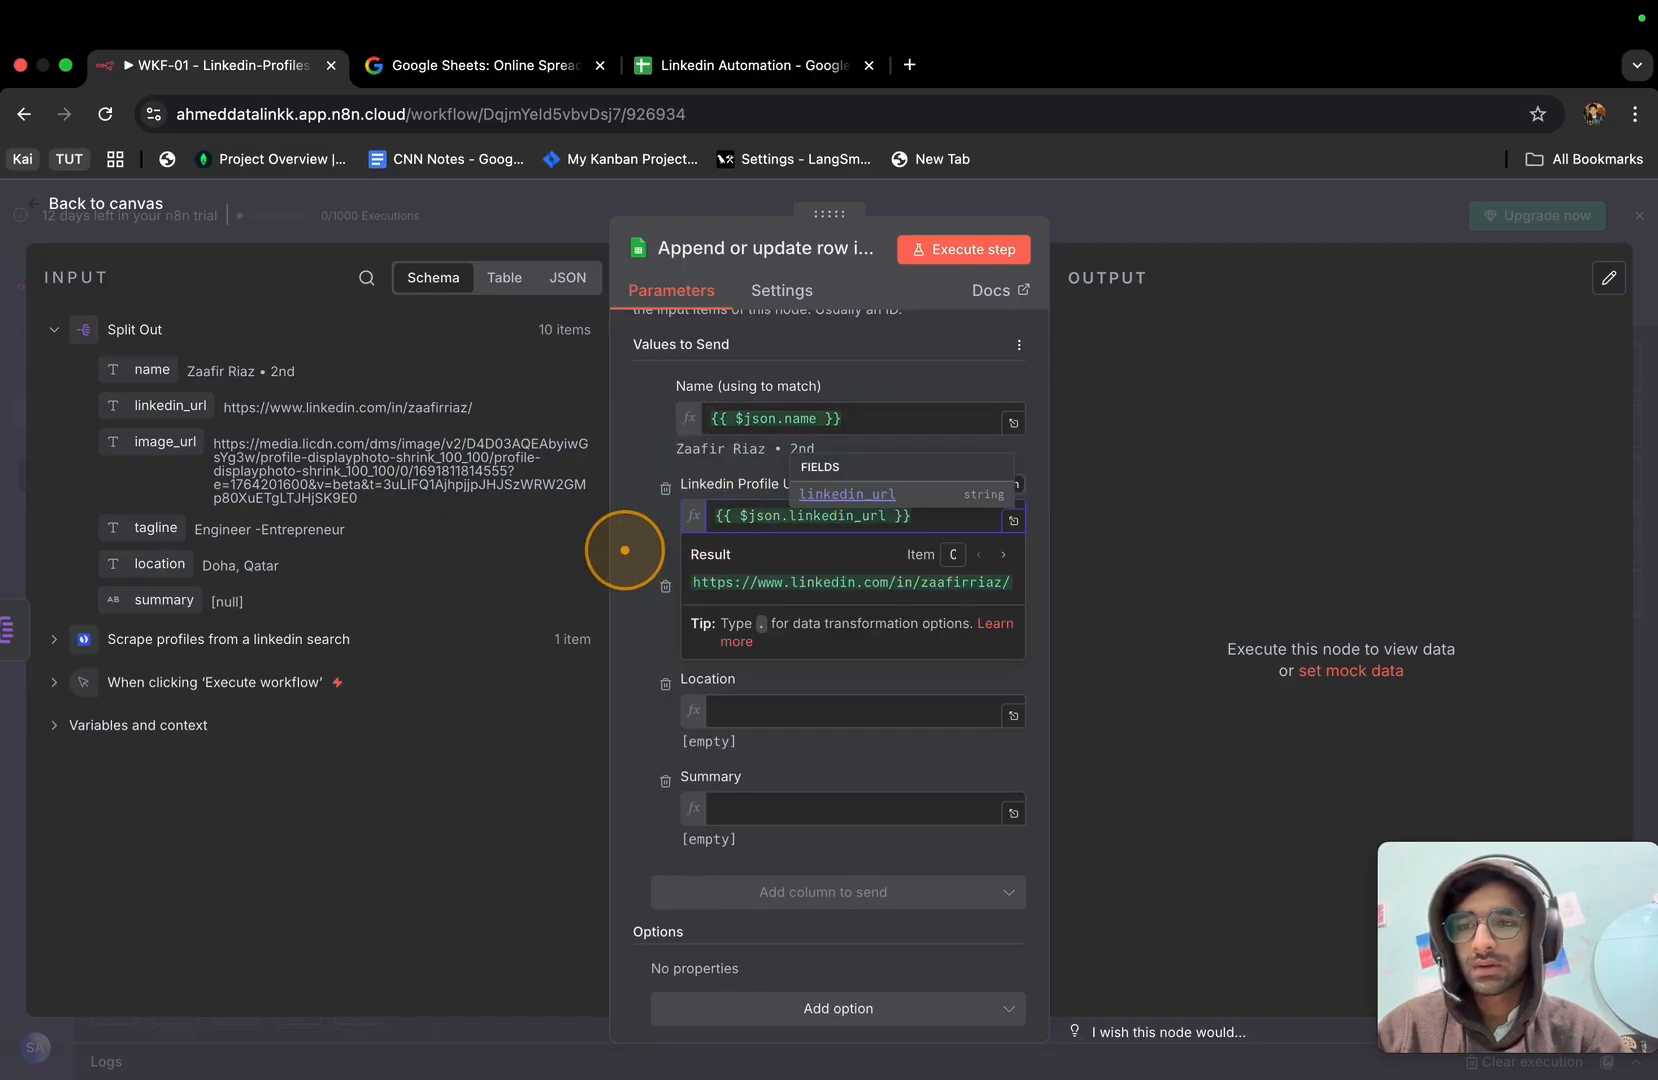
{"action": "left_click", "coordinate": [625, 550]}
{"action": "left_click_drag", "start_coordinate": [156, 531], "coordinate": [750, 615]}
{"action": "left_click", "coordinate": [650, 645]}
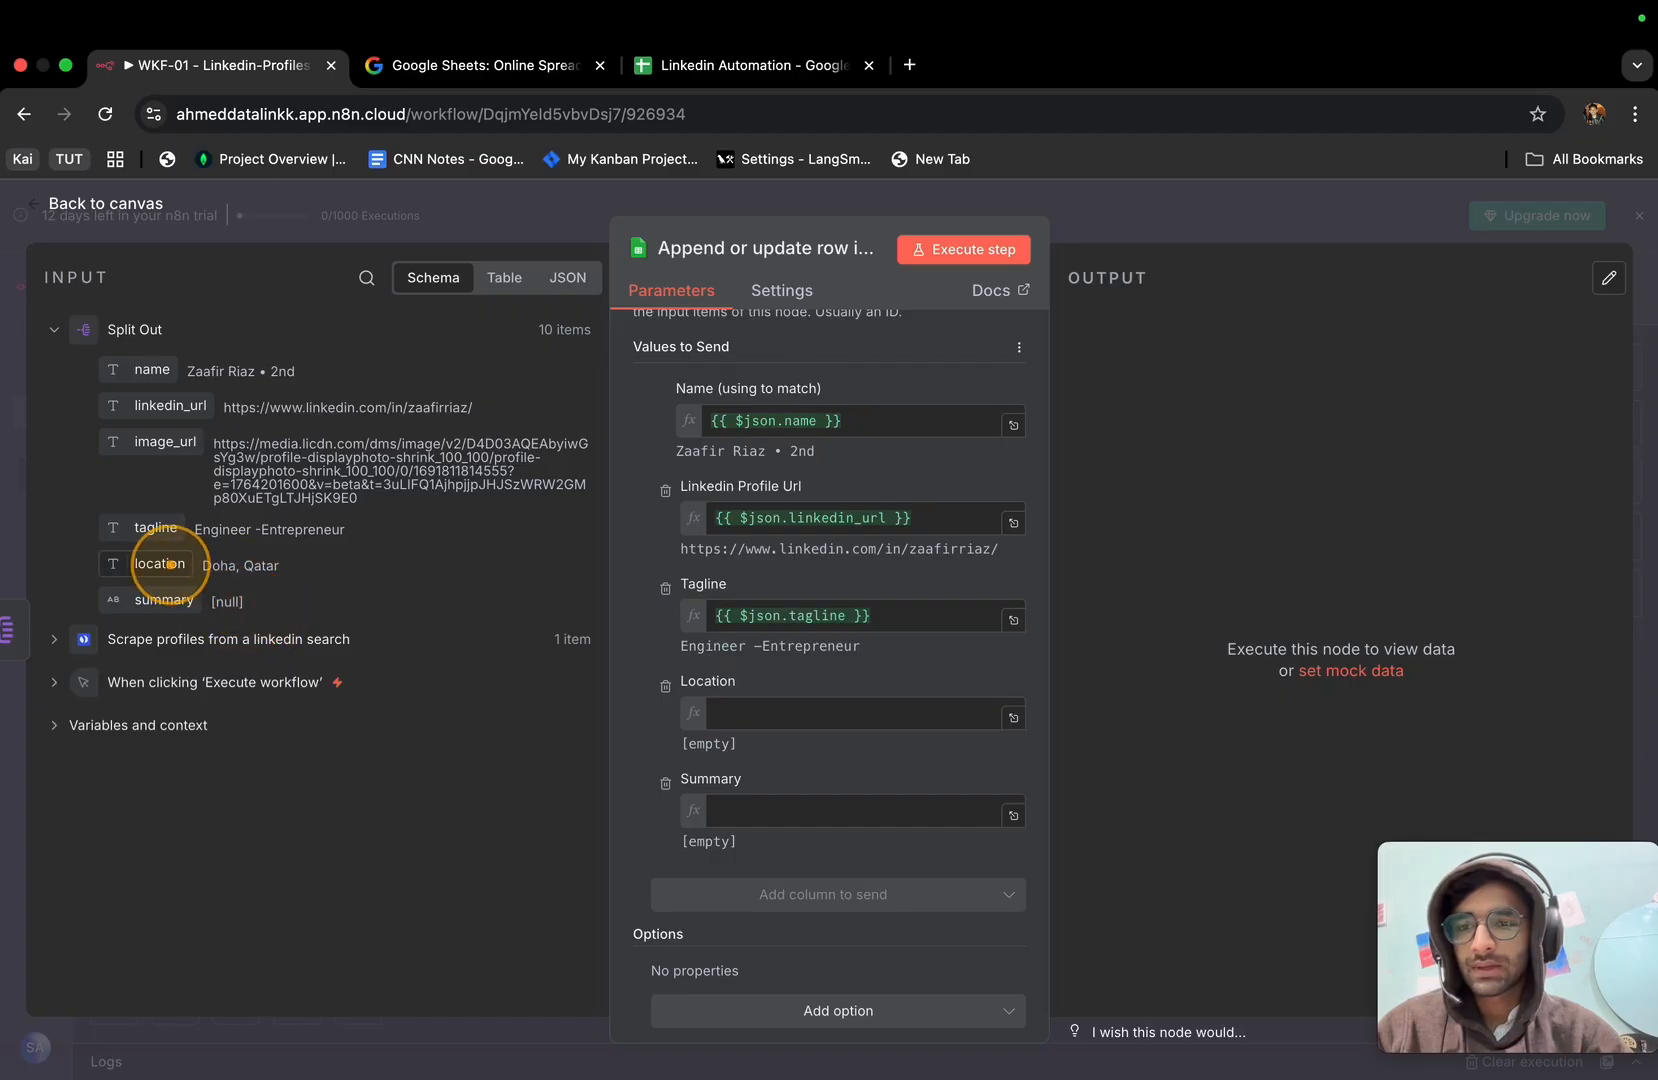
Map the Split Out fields location and summary to the Location and Summary columns.
{"action": "left_click_drag", "start_coordinate": [160, 564], "coordinate": [770, 703]}
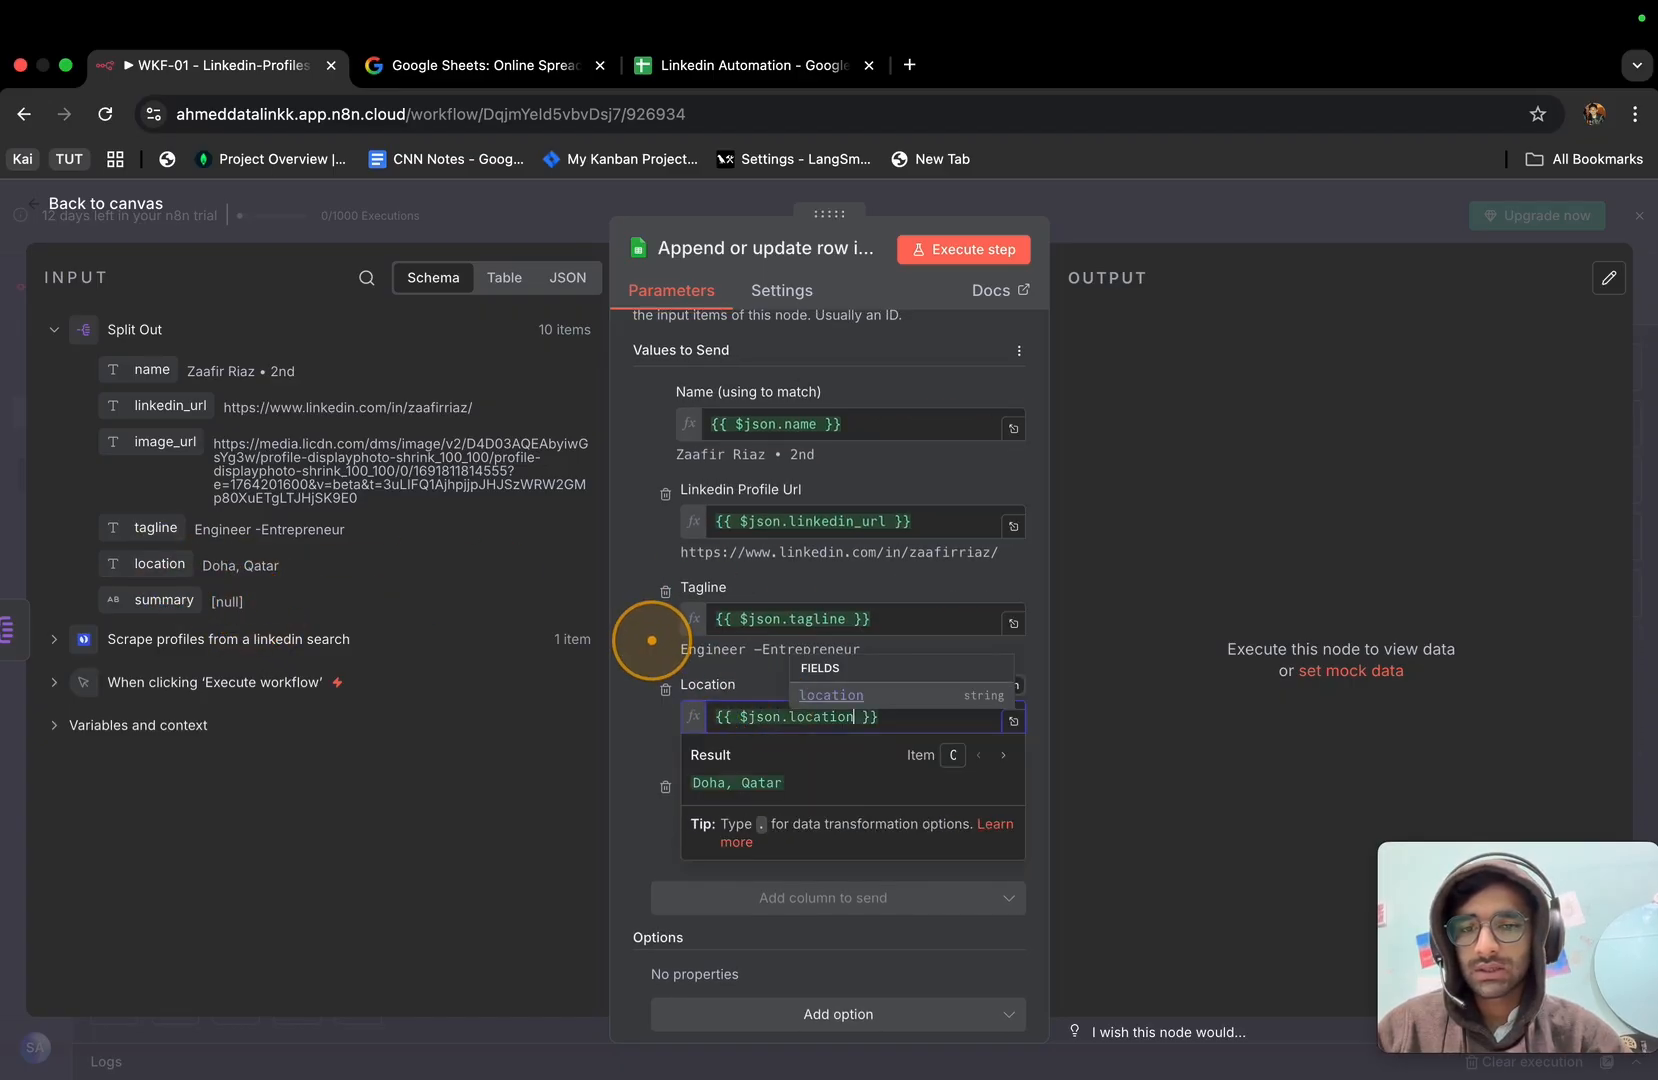
{"action": "left_click", "coordinate": [642, 621]}
{"action": "left_click_drag", "start_coordinate": [164, 599], "coordinate": [752, 815]}
Return to the canvas, execute the Append or update row in sheet node and save the workflow.
{"action": "left_click", "coordinate": [18, 412]}
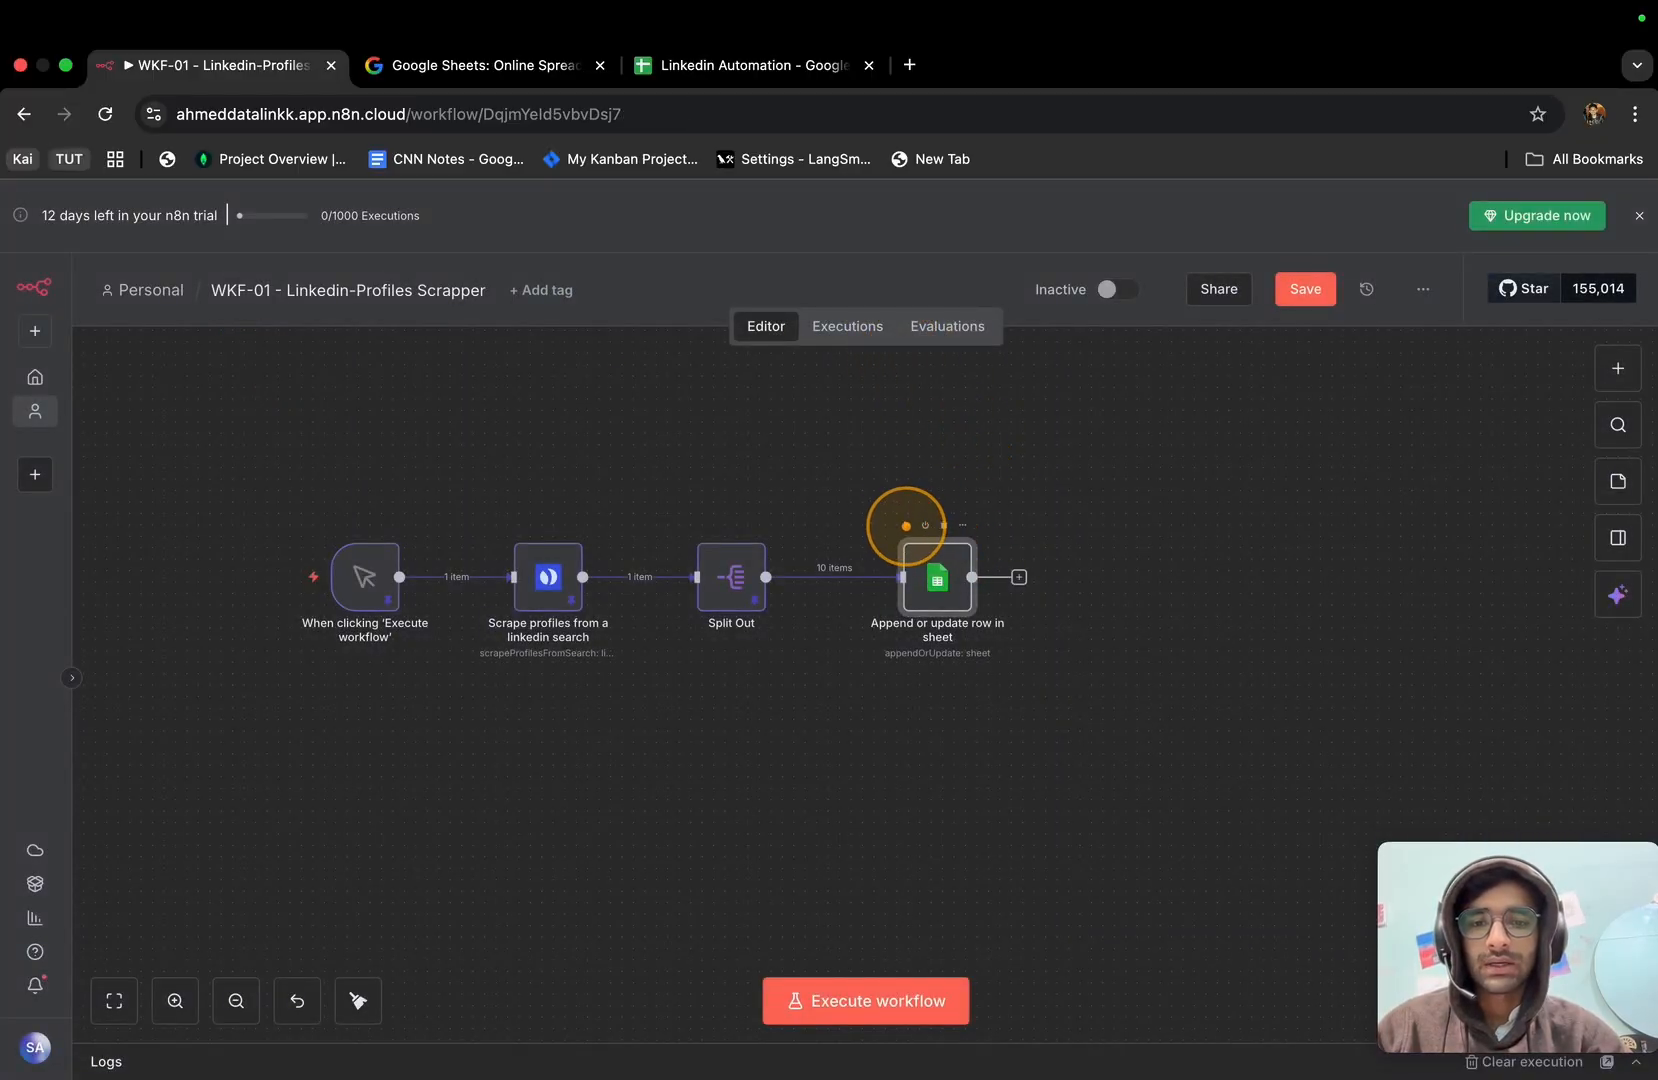
{"action": "left_click", "coordinate": [1305, 289]}
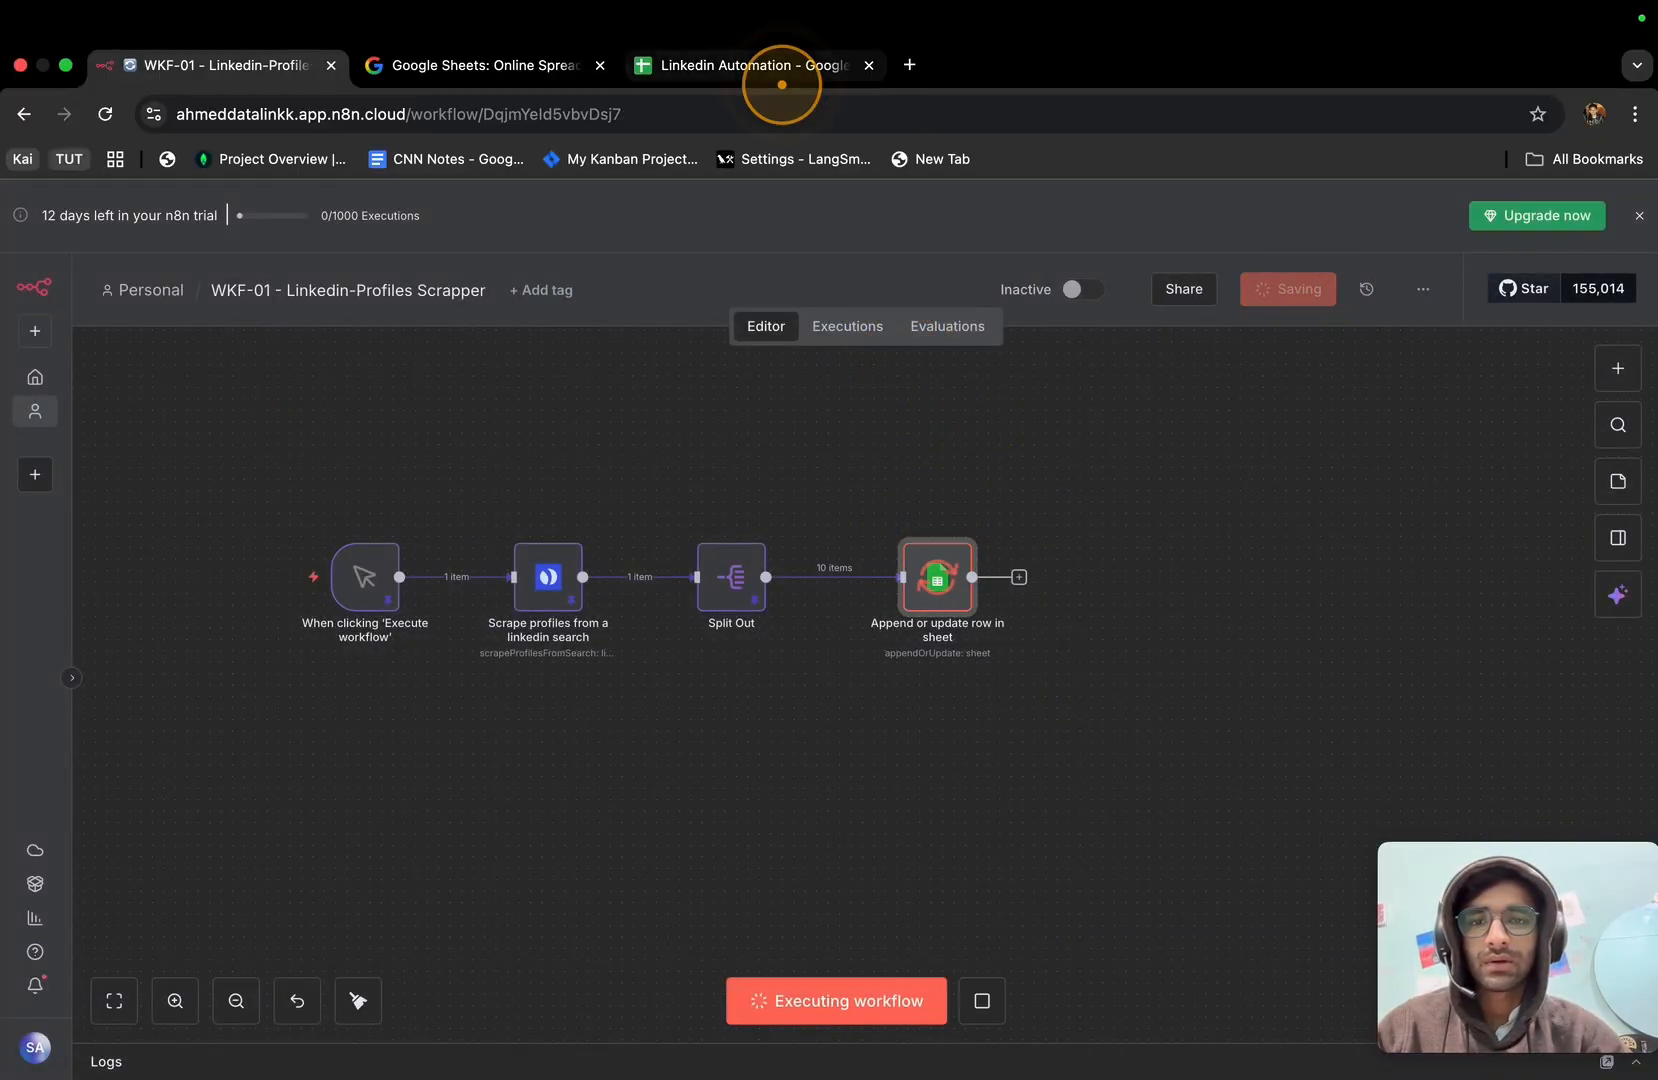
Switch to the Linkedin Automation spreadsheet and examine the profile rows written to the li-profiles sheet.
{"action": "left_click", "coordinate": [695, 70]}
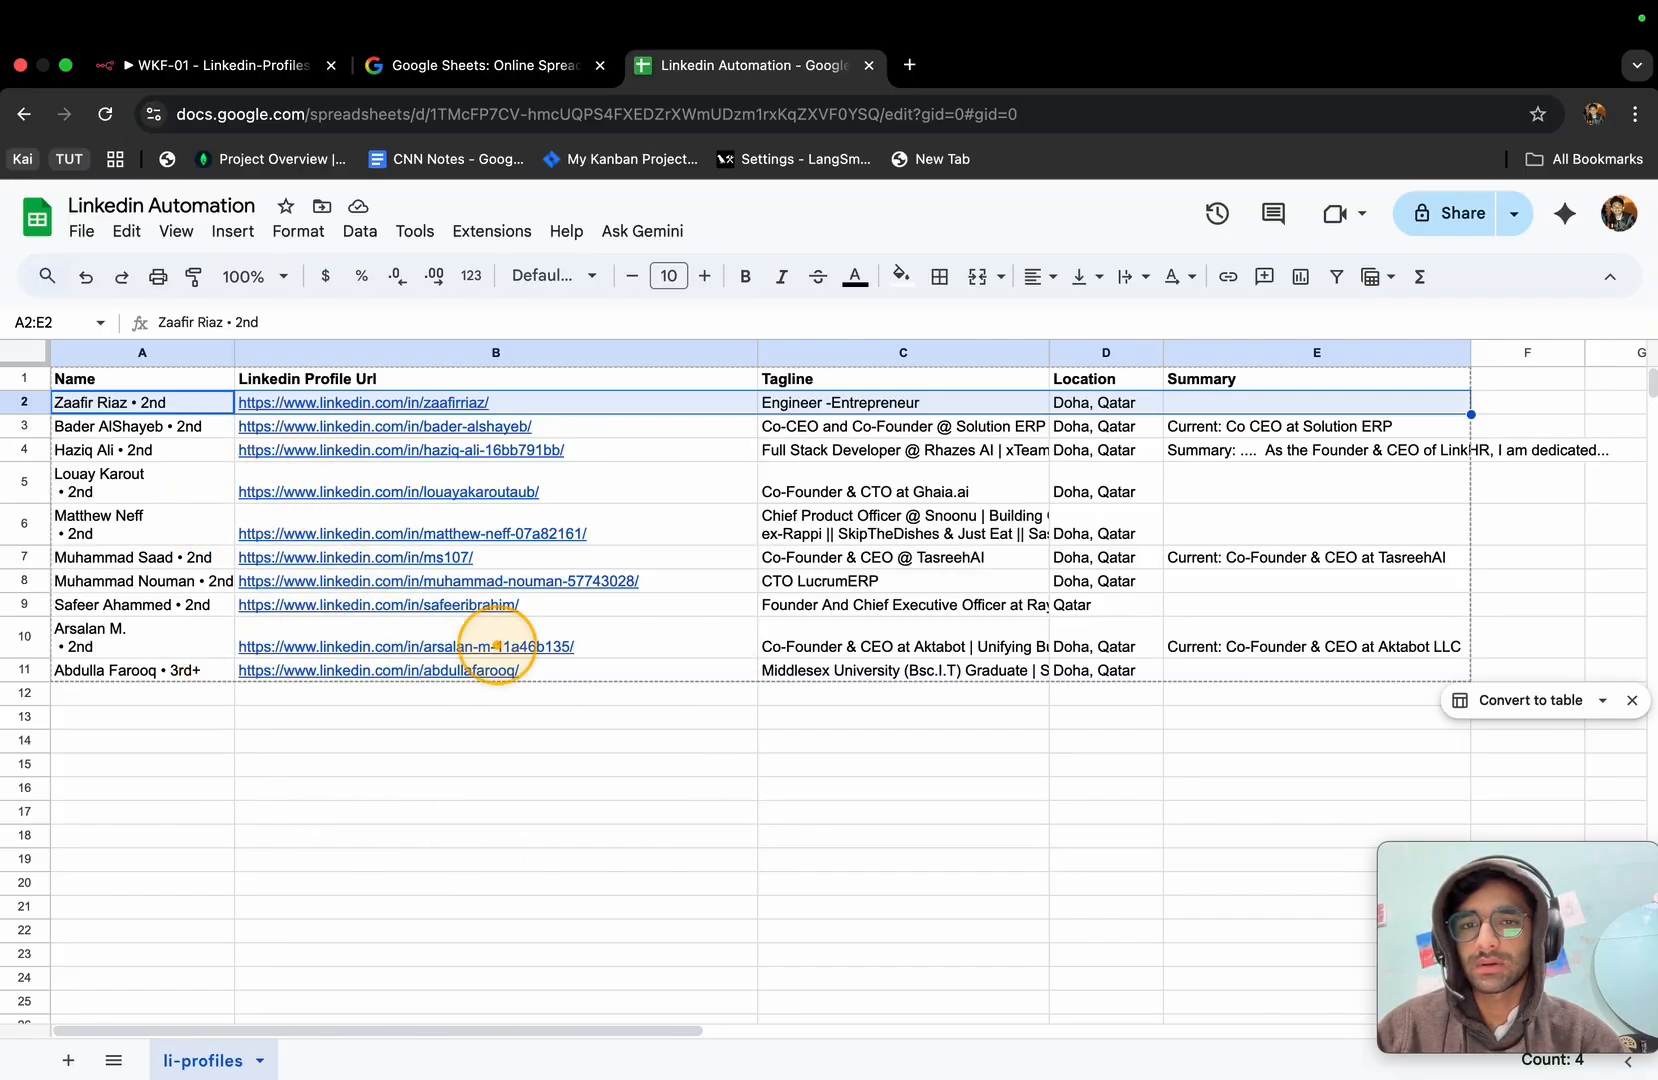
{"action": "scroll", "coordinate": [762, 617], "scroll_direction": "right", "scroll_amount": 1}
{"action": "scroll", "coordinate": [762, 617], "scroll_direction": "left", "scroll_amount": 1}
{"action": "scroll", "coordinate": [762, 617], "scroll_direction": "down", "scroll_amount": 1}
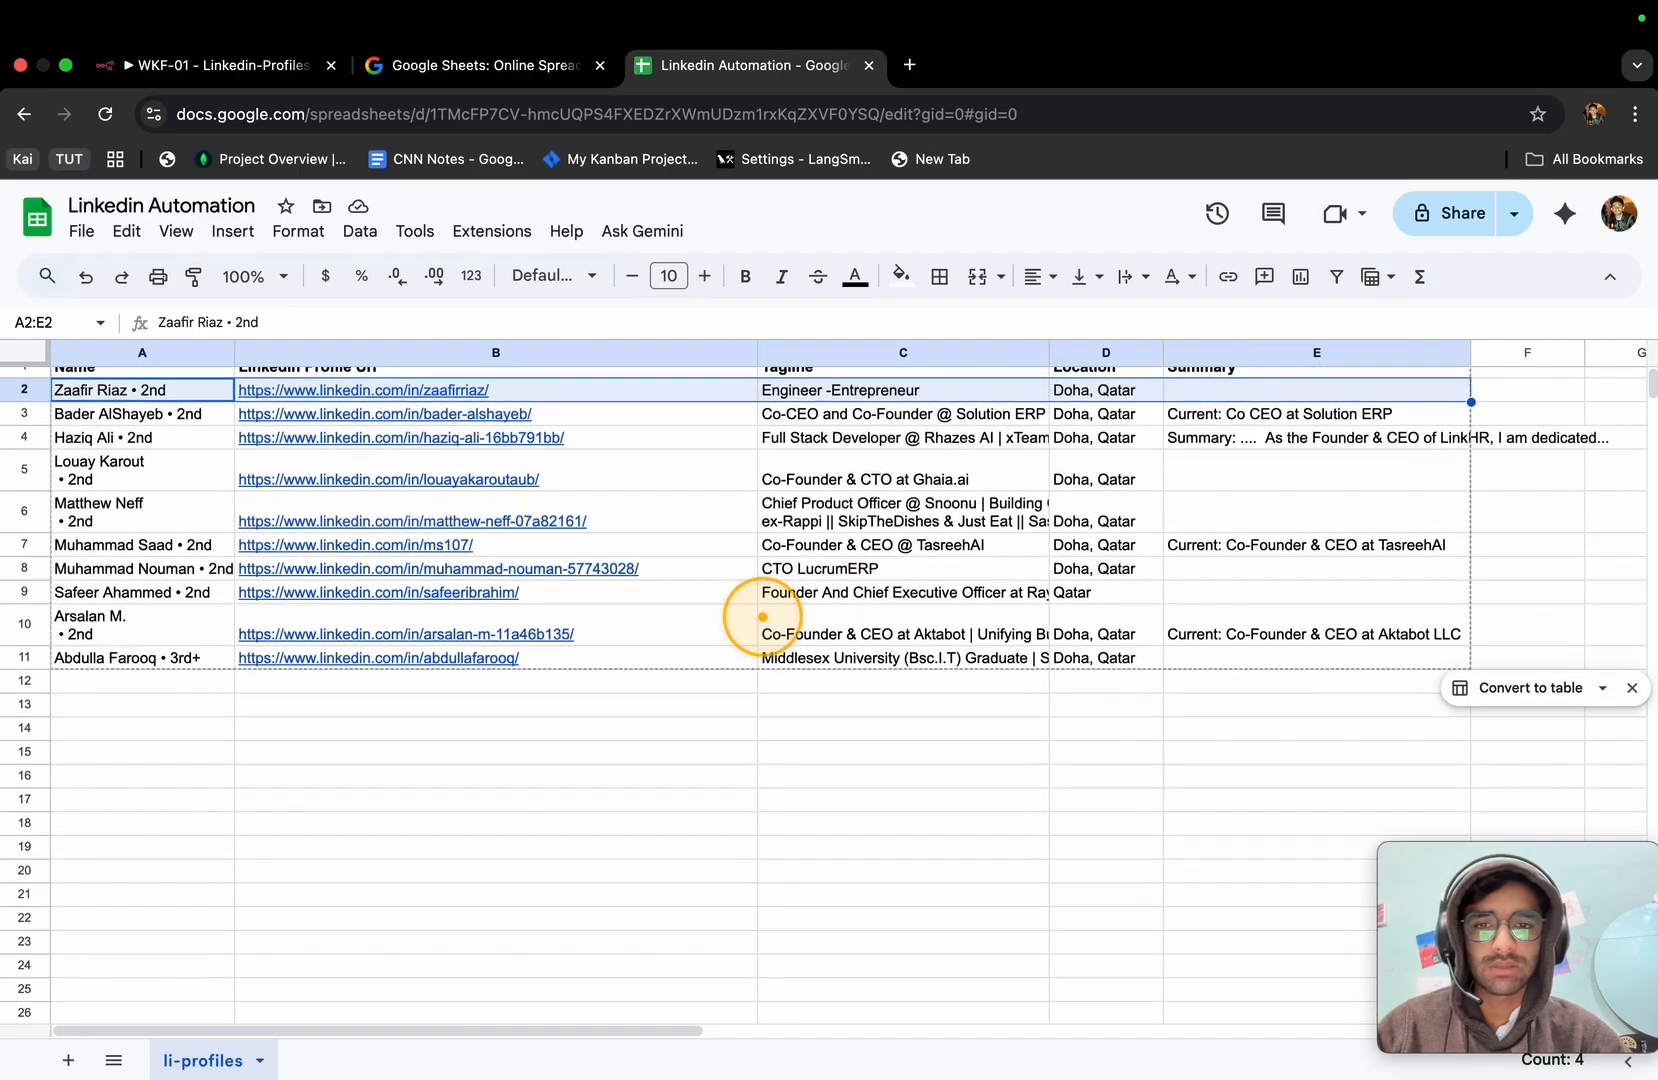
{"action": "scroll", "coordinate": [762, 617], "scroll_direction": "up", "scroll_amount": 1}
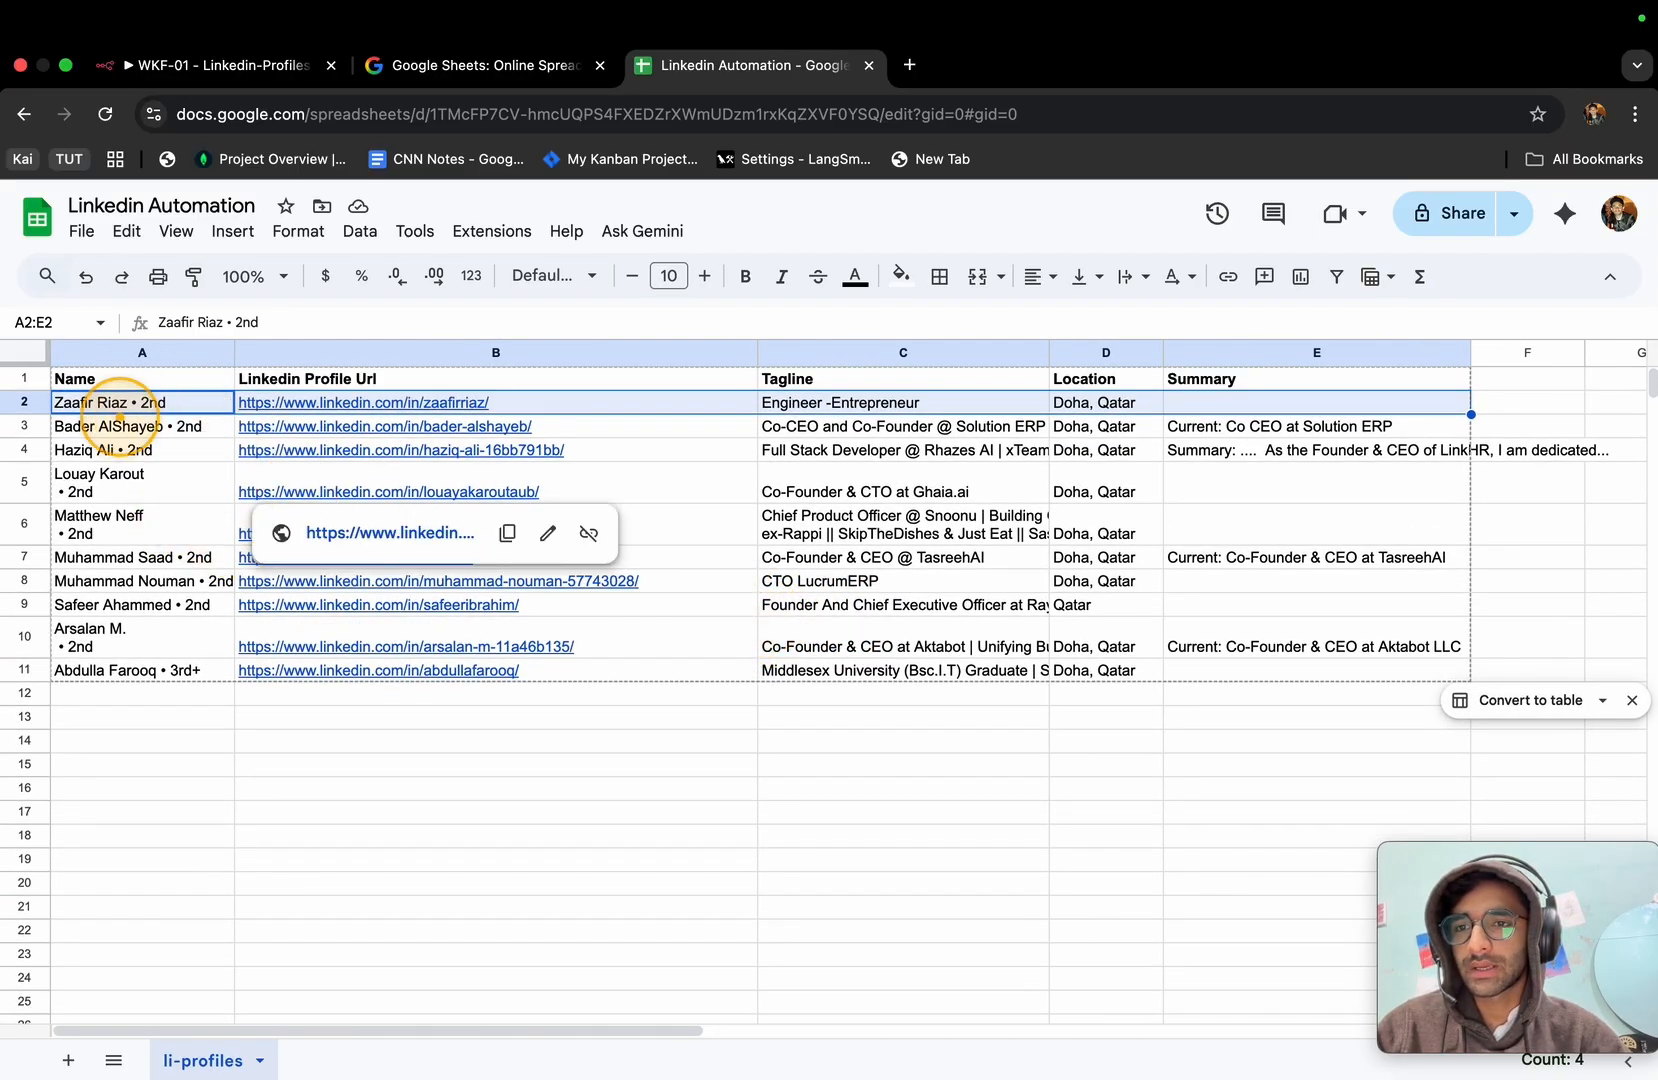
{"action": "scroll", "coordinate": [119, 413], "scroll_direction": "up", "scroll_amount": 5}
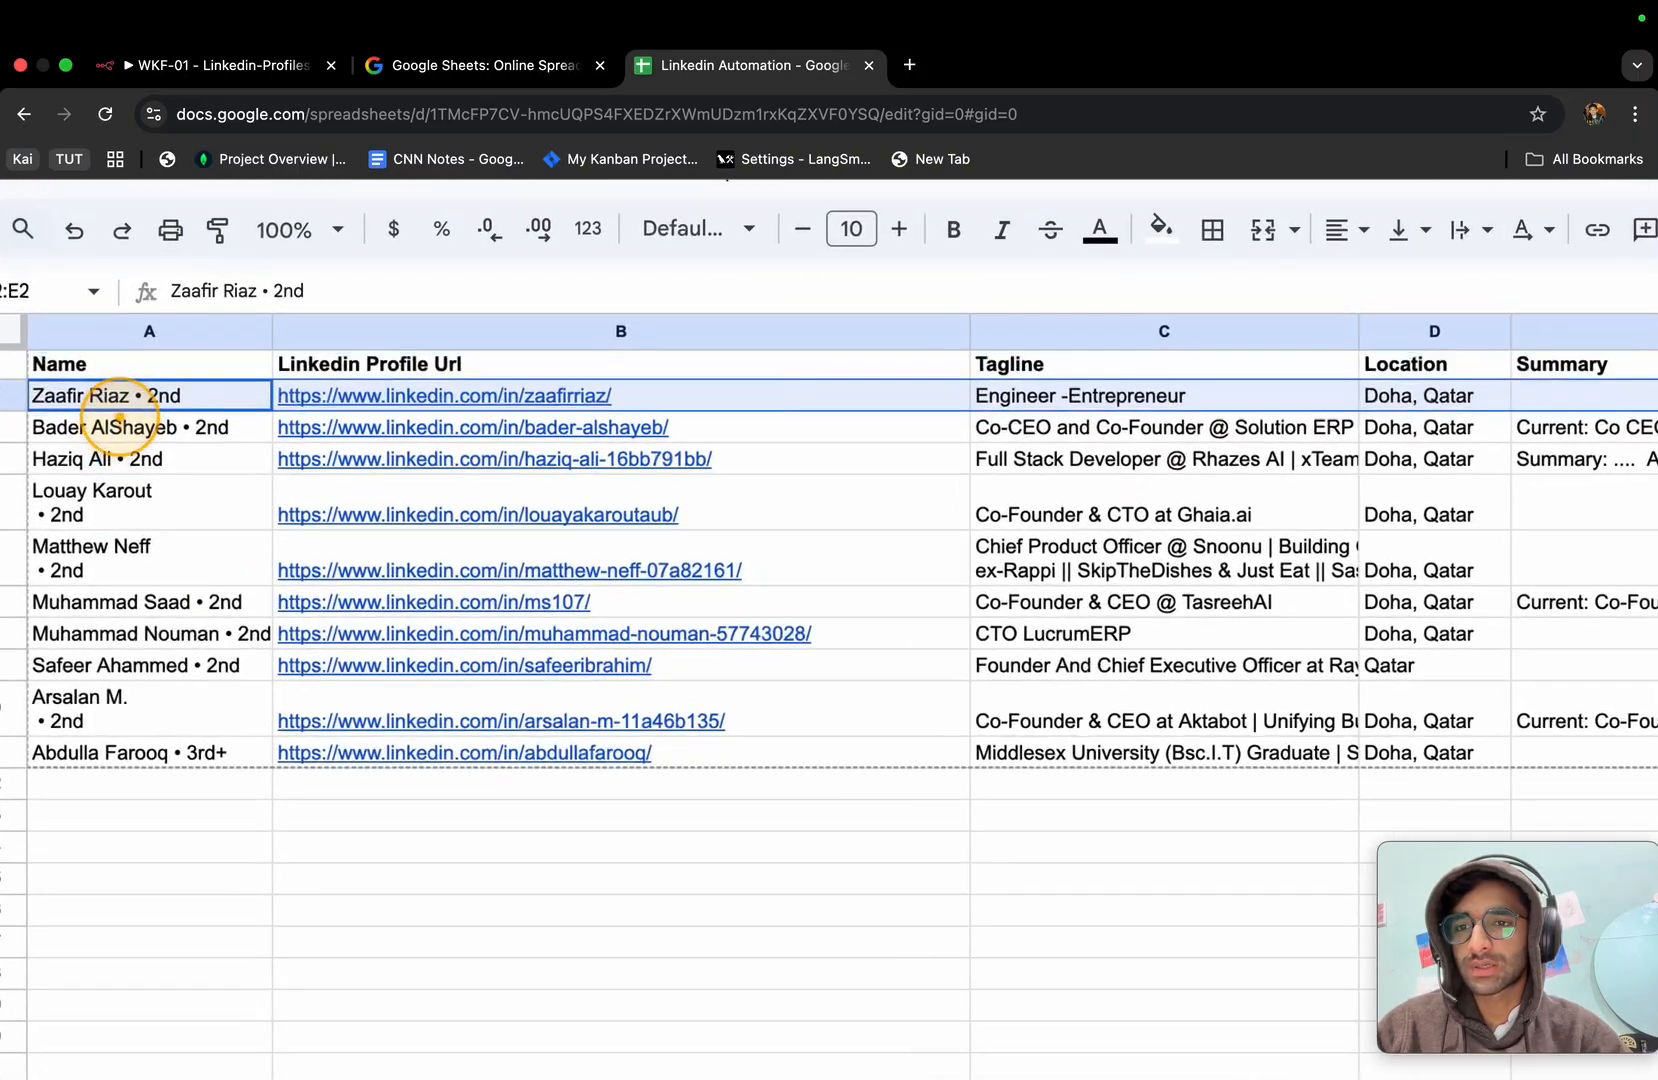
{"action": "scroll", "coordinate": [119, 420], "scroll_direction": "down", "scroll_amount": 5}
{"action": "scroll", "coordinate": [181, 477], "scroll_direction": "up", "scroll_amount": 2}
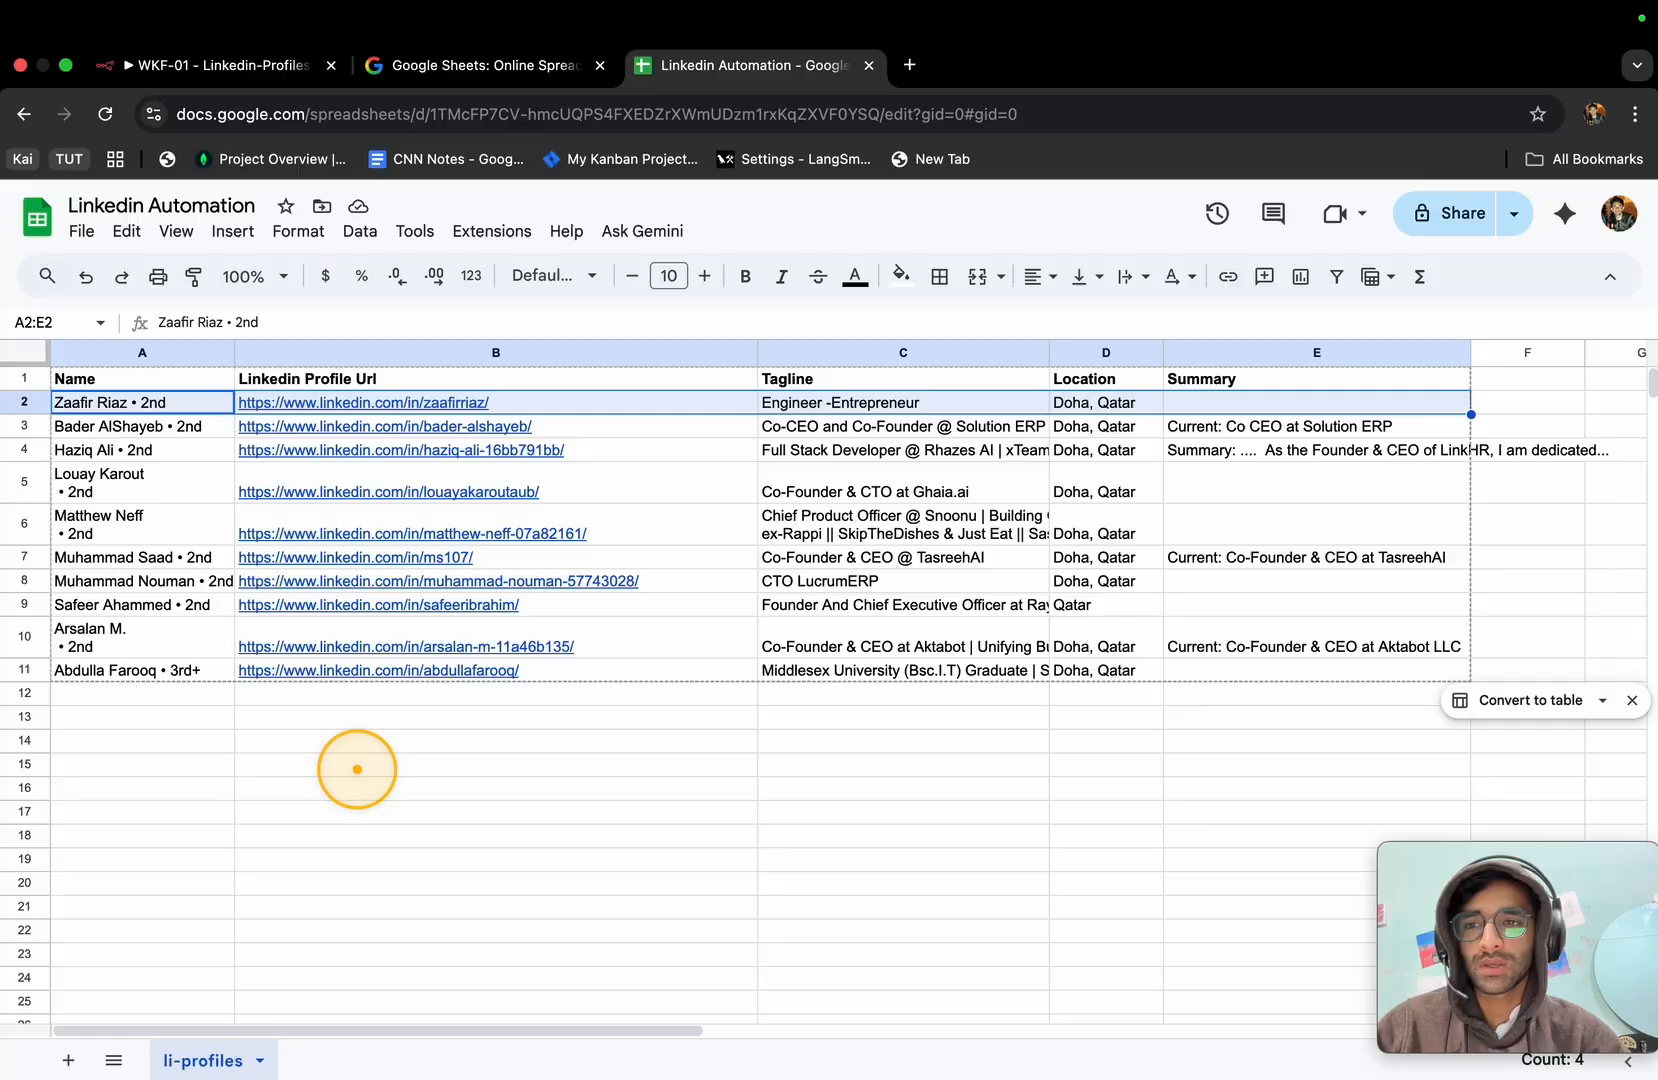
{"action": "mouse_move", "coordinate": [491, 441]}
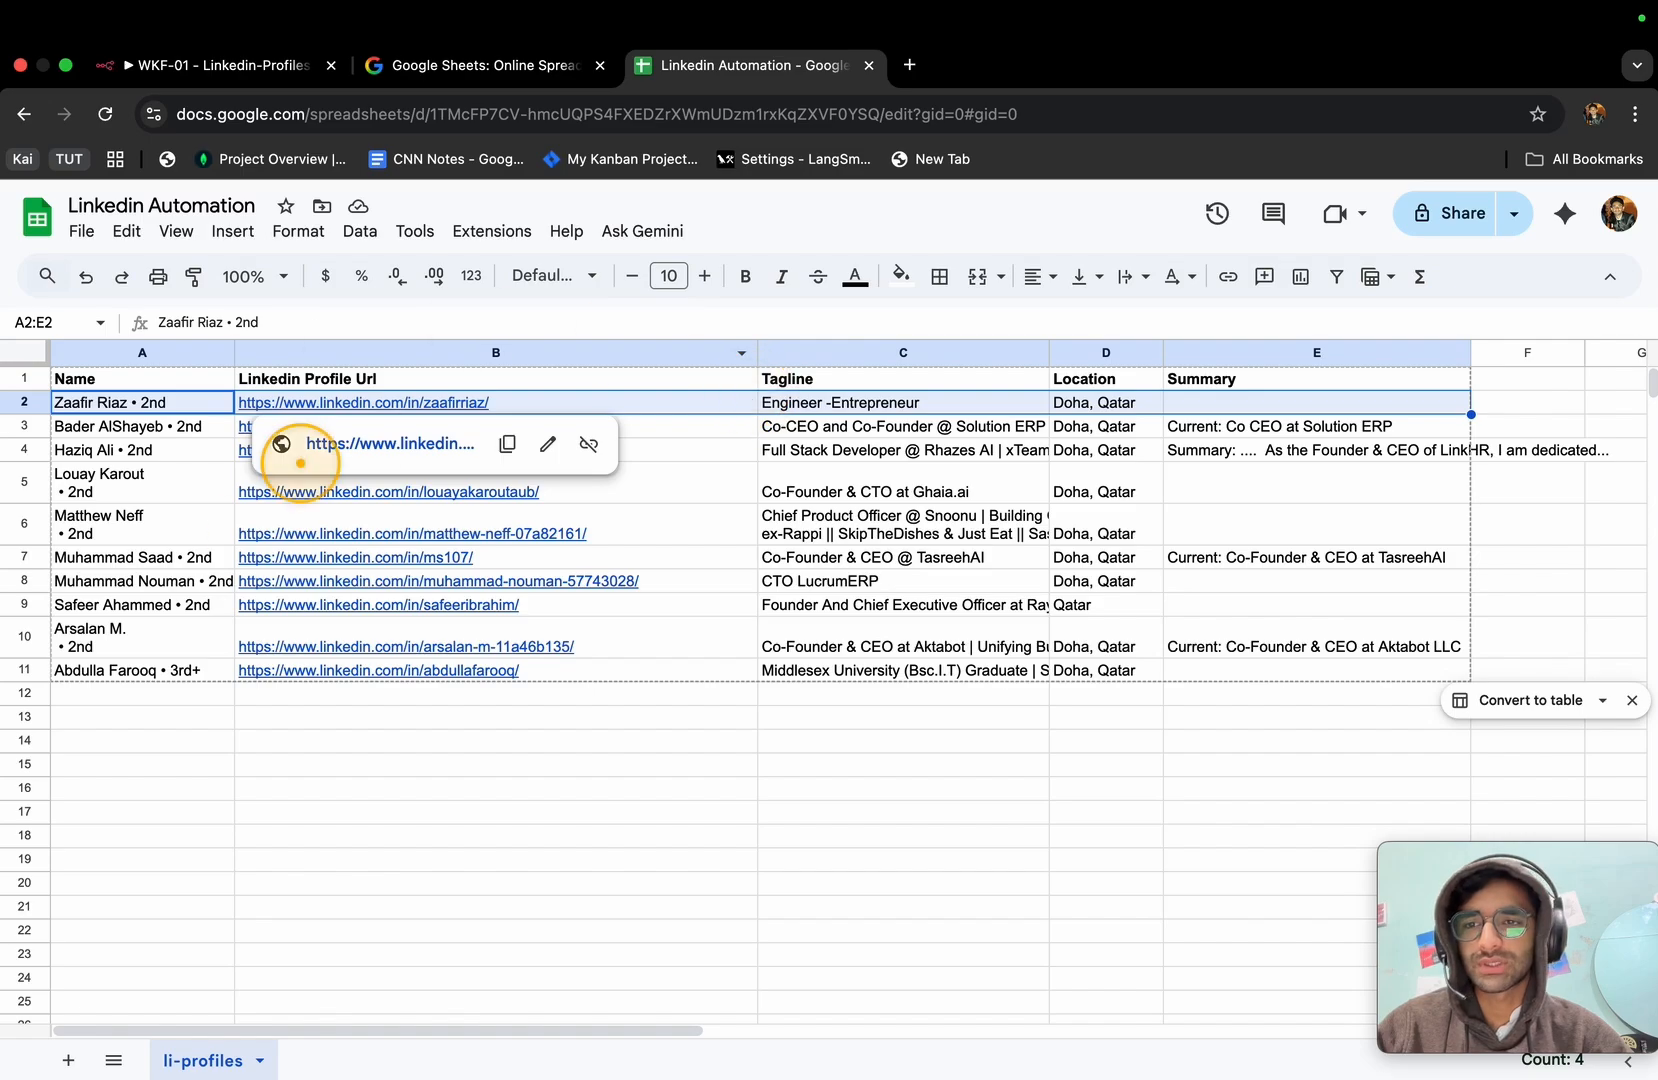
{"action": "mouse_move", "coordinate": [332, 594]}
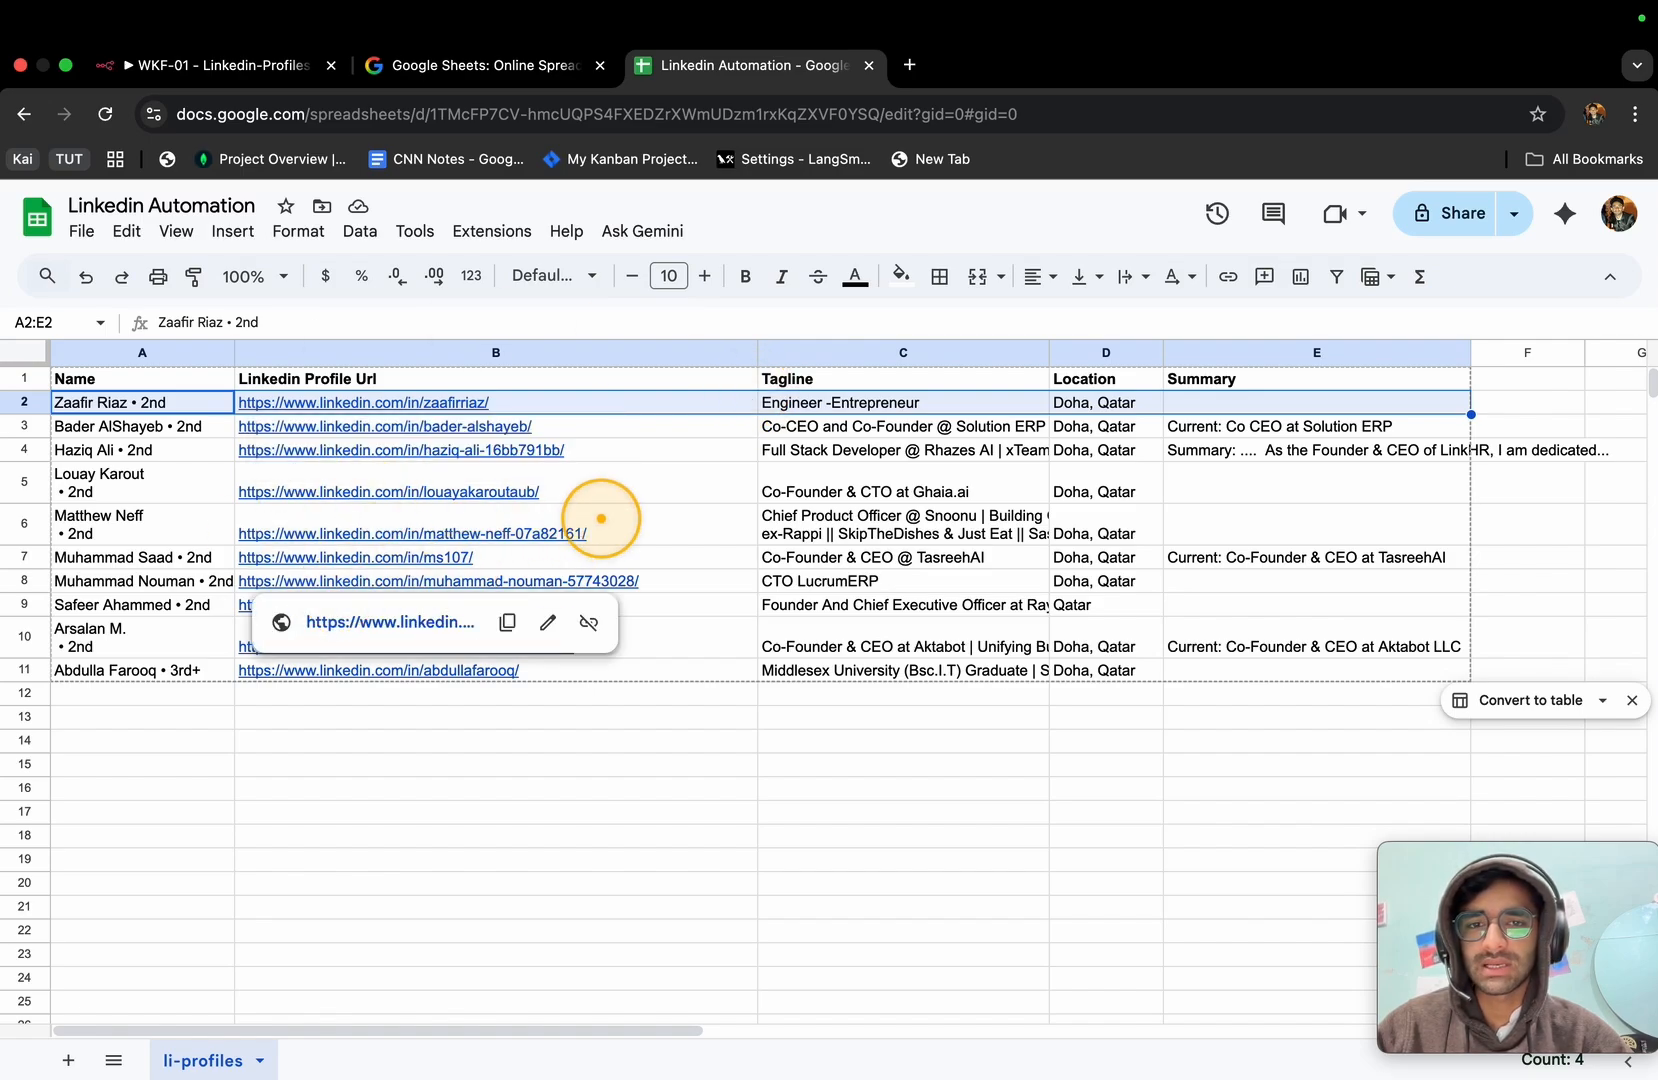
Widen the Tagline and Summary columns in the li-profiles sheet.
{"action": "scroll", "coordinate": [601, 518], "scroll_direction": "right", "scroll_amount": 2}
{"action": "scroll", "coordinate": [925, 505], "scroll_direction": "right", "scroll_amount": 3}
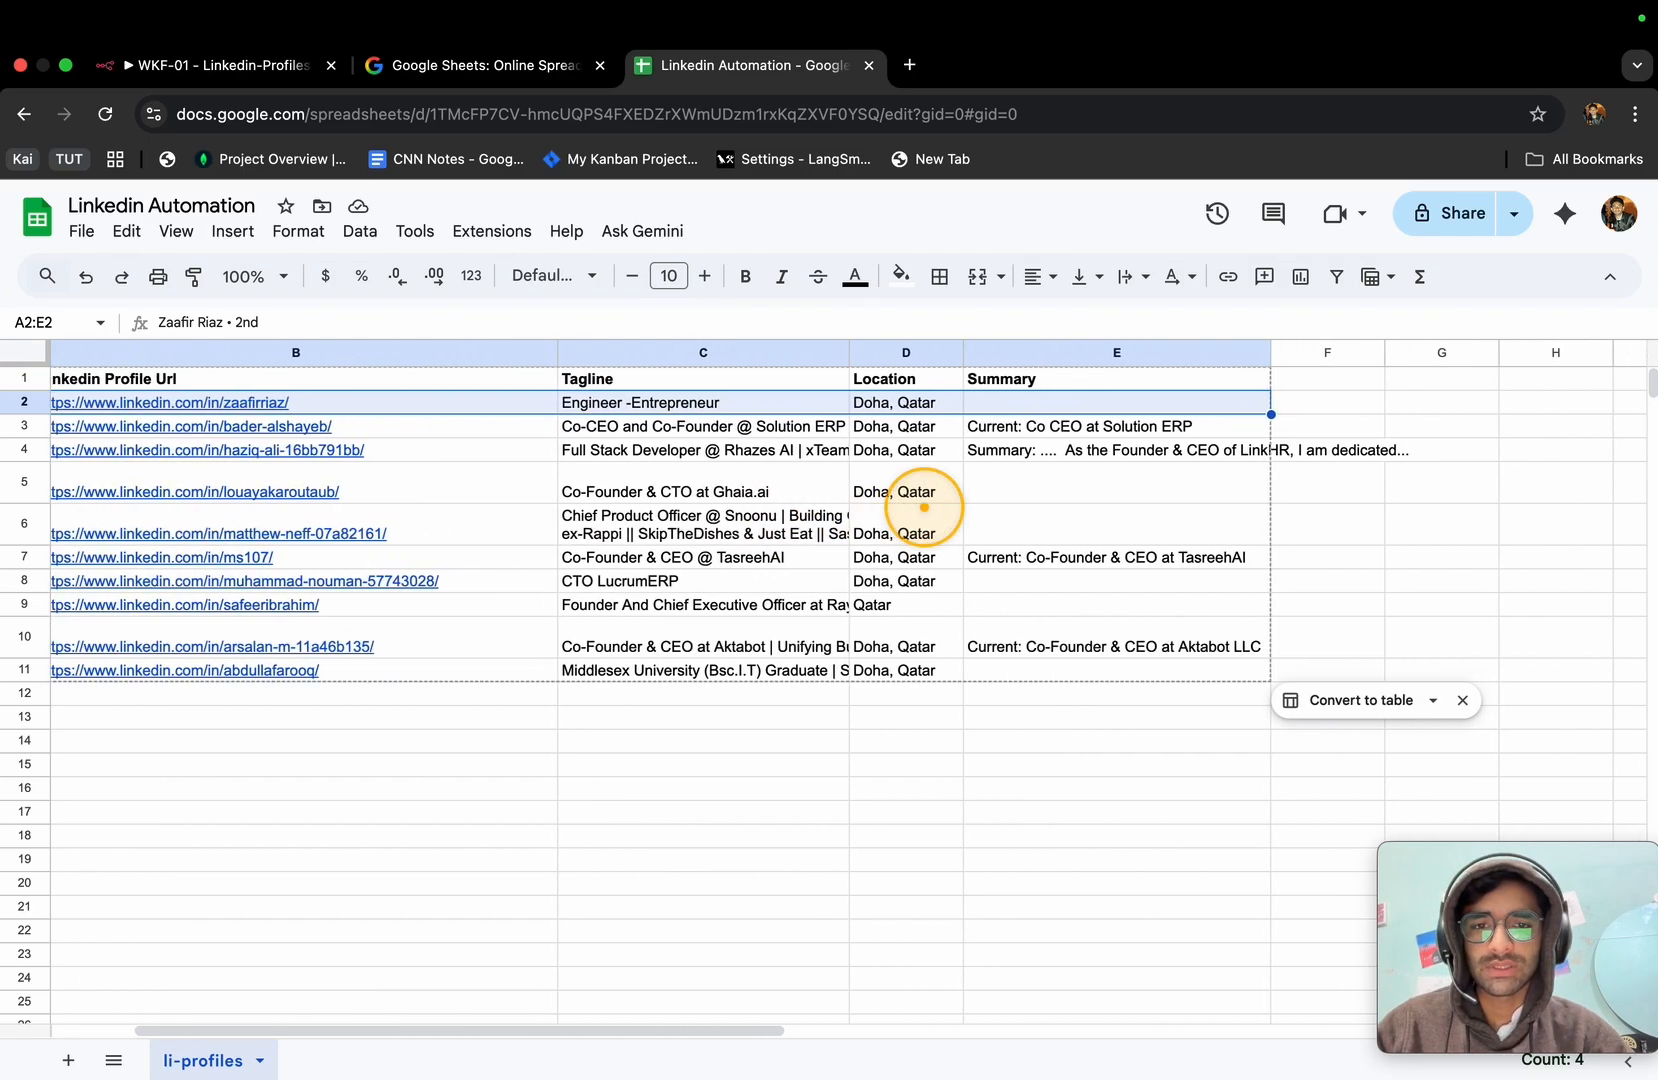
{"action": "scroll", "coordinate": [924, 507], "scroll_direction": "right", "scroll_amount": 1}
{"action": "left_click_drag", "start_coordinate": [803, 352], "coordinate": [1014, 352]}
{"action": "scroll", "coordinate": [759, 416], "scroll_direction": "left", "scroll_amount": 1}
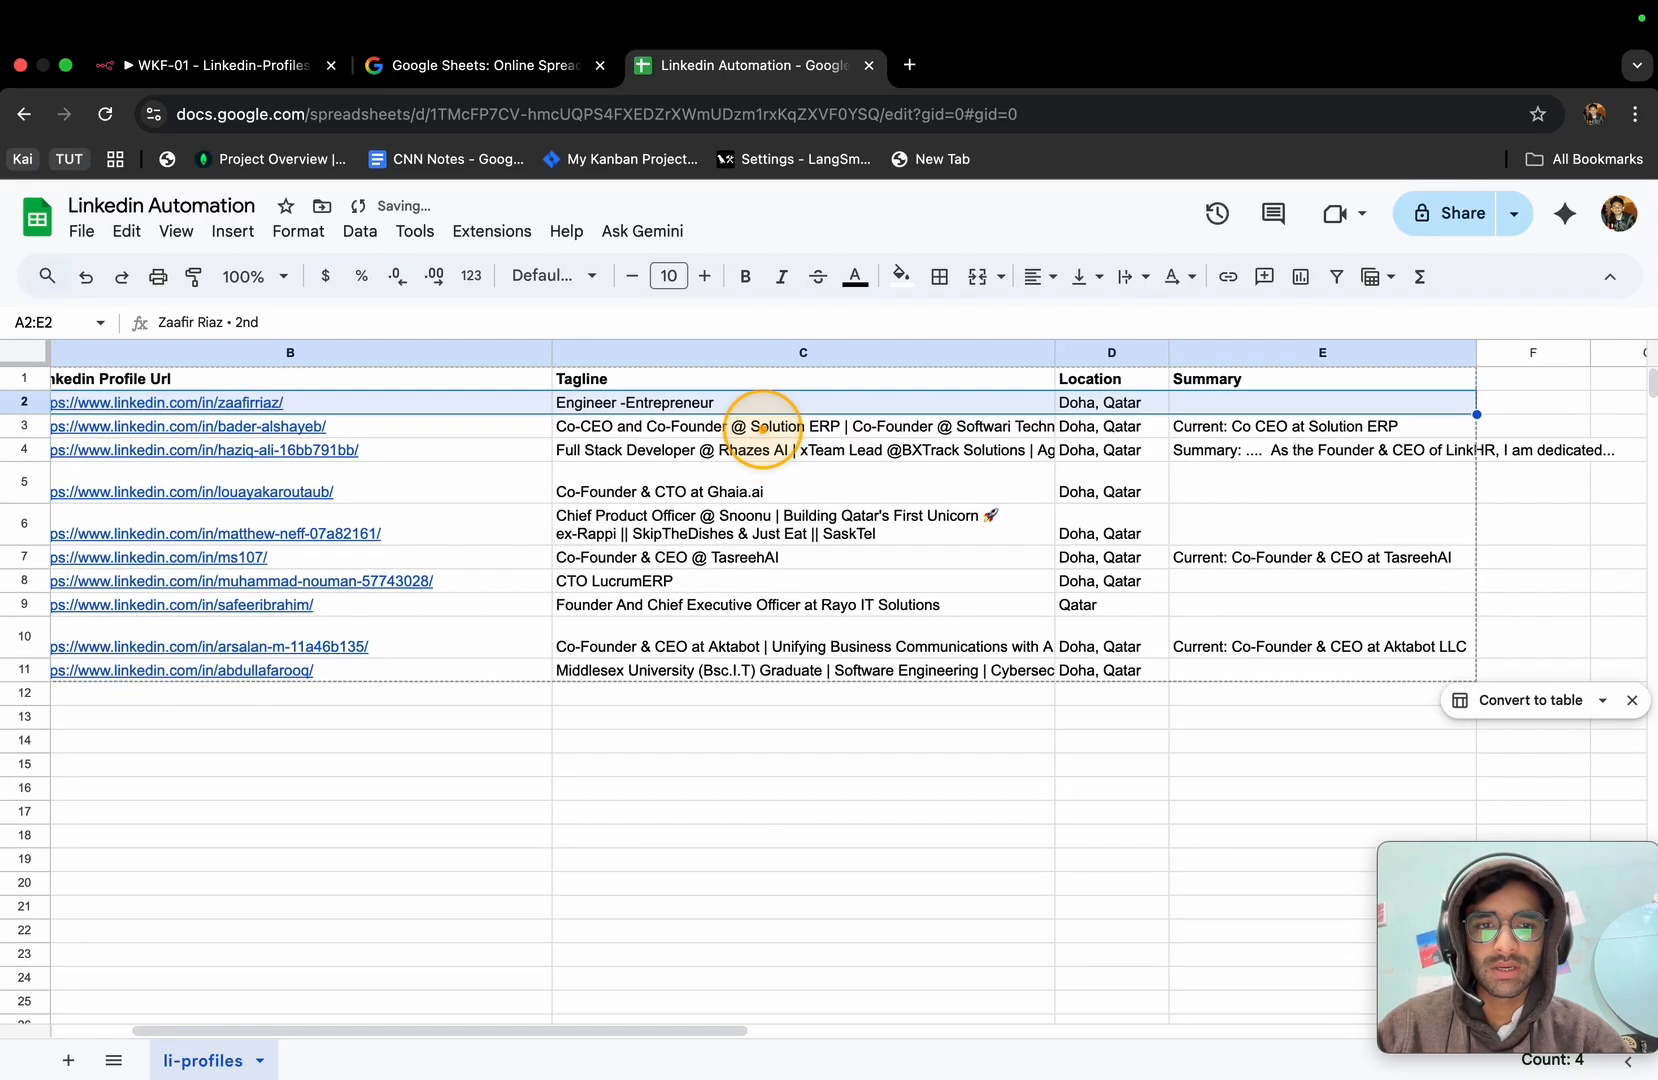
{"action": "scroll", "coordinate": [762, 425], "scroll_direction": "right", "scroll_amount": 3}
{"action": "scroll", "coordinate": [990, 420], "scroll_direction": "right", "scroll_amount": 3}
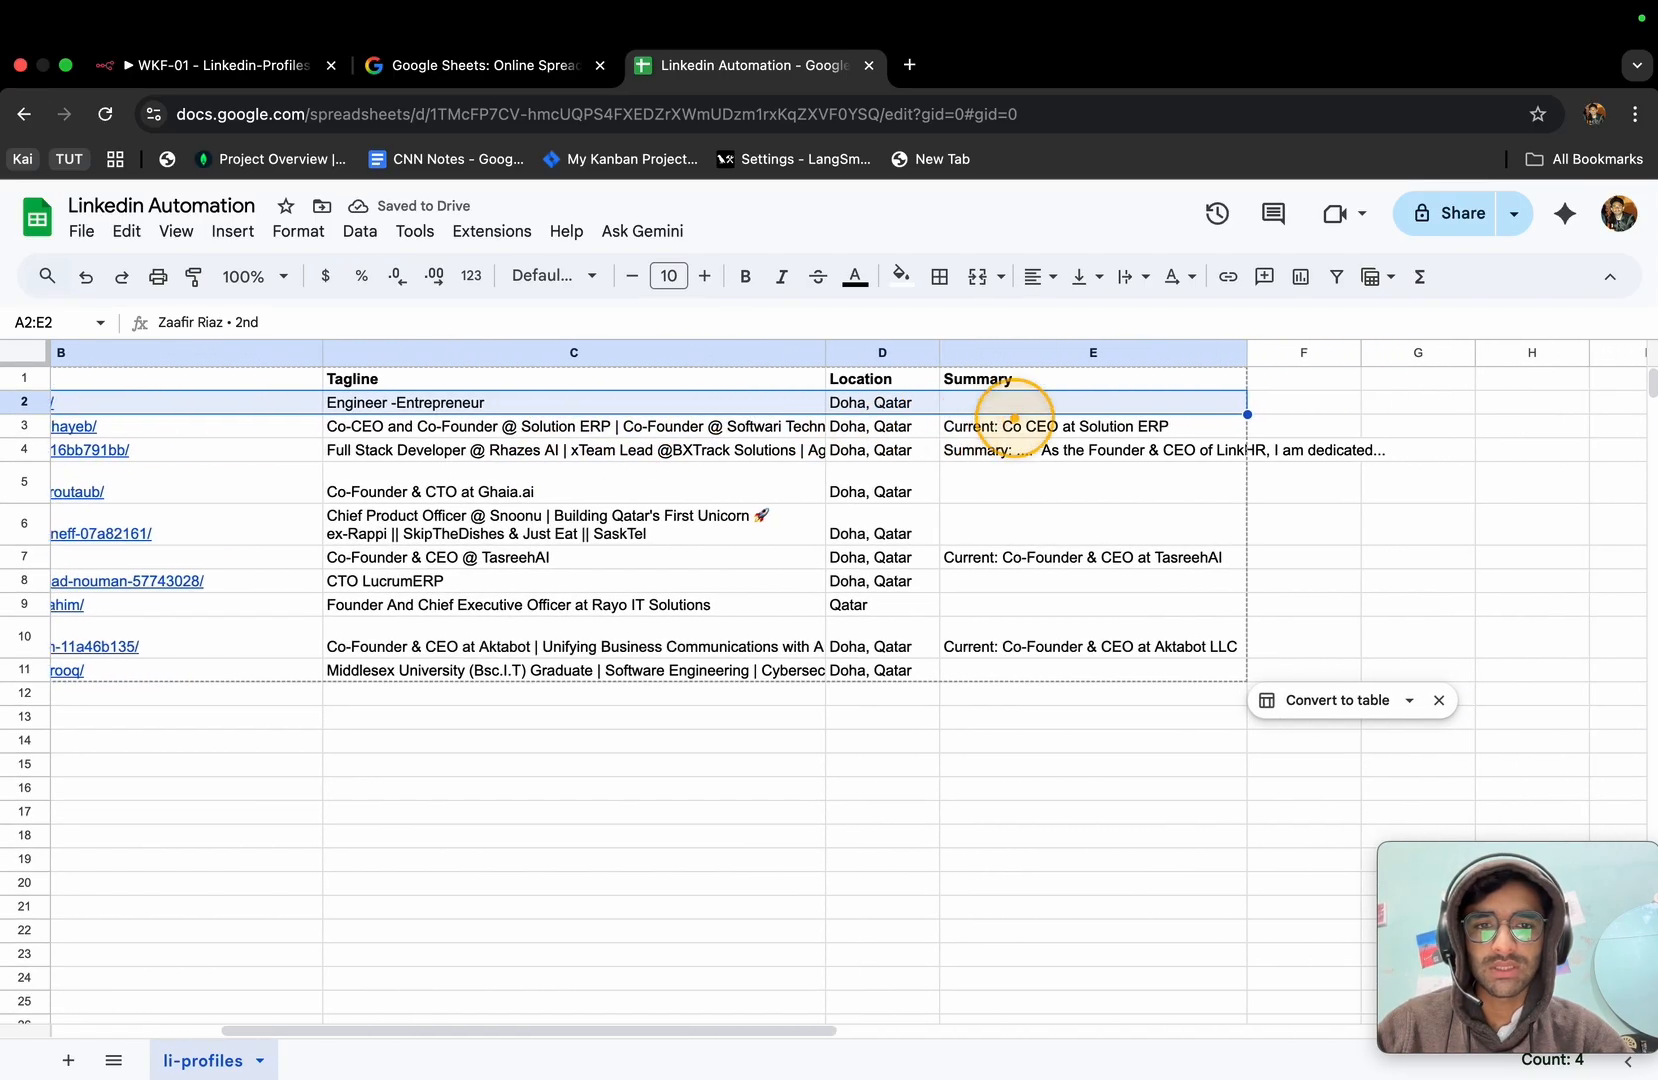
{"action": "left_click_drag", "start_coordinate": [1243, 352], "coordinate": [1456, 353]}
{"action": "scroll", "coordinate": [1247, 471], "scroll_direction": "left", "scroll_amount": 1}
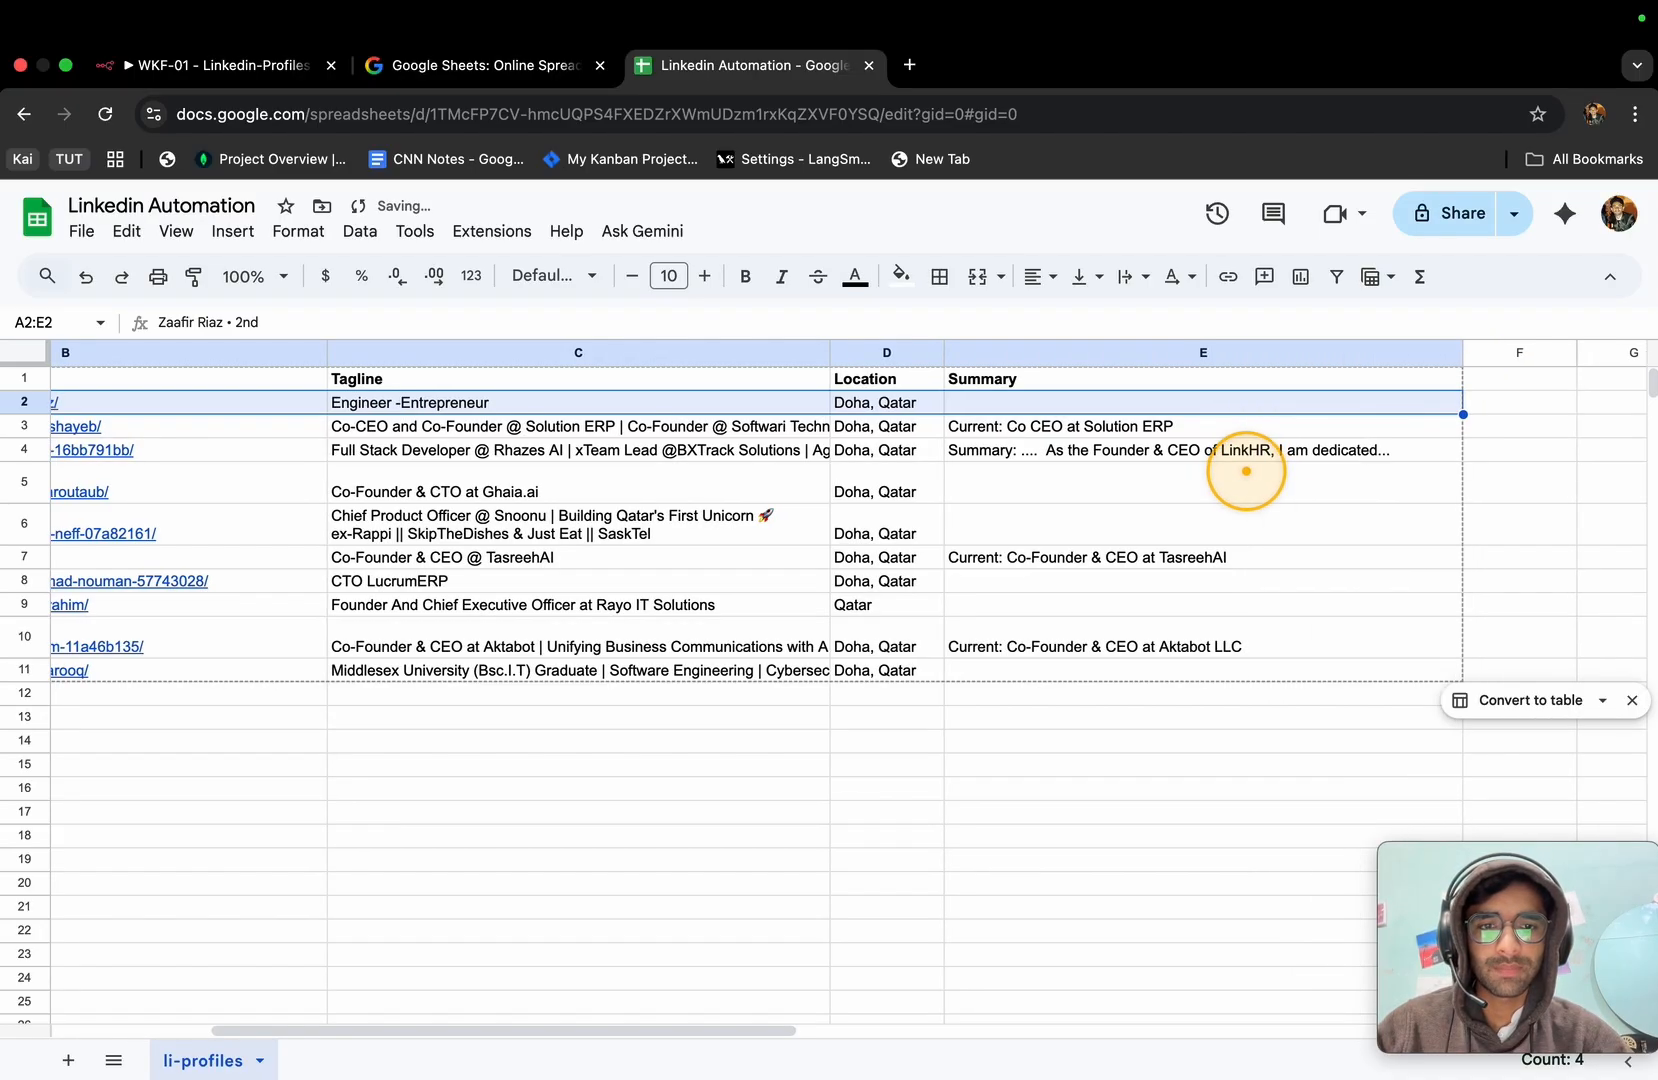
Examine the summary text in cell E4 and the entries in the Name column for unwanted connection-degree suffixes.
{"action": "double_click", "coordinate": [1189, 446]}
{"action": "scroll", "coordinate": [787, 493], "scroll_direction": "left", "scroll_amount": 5}
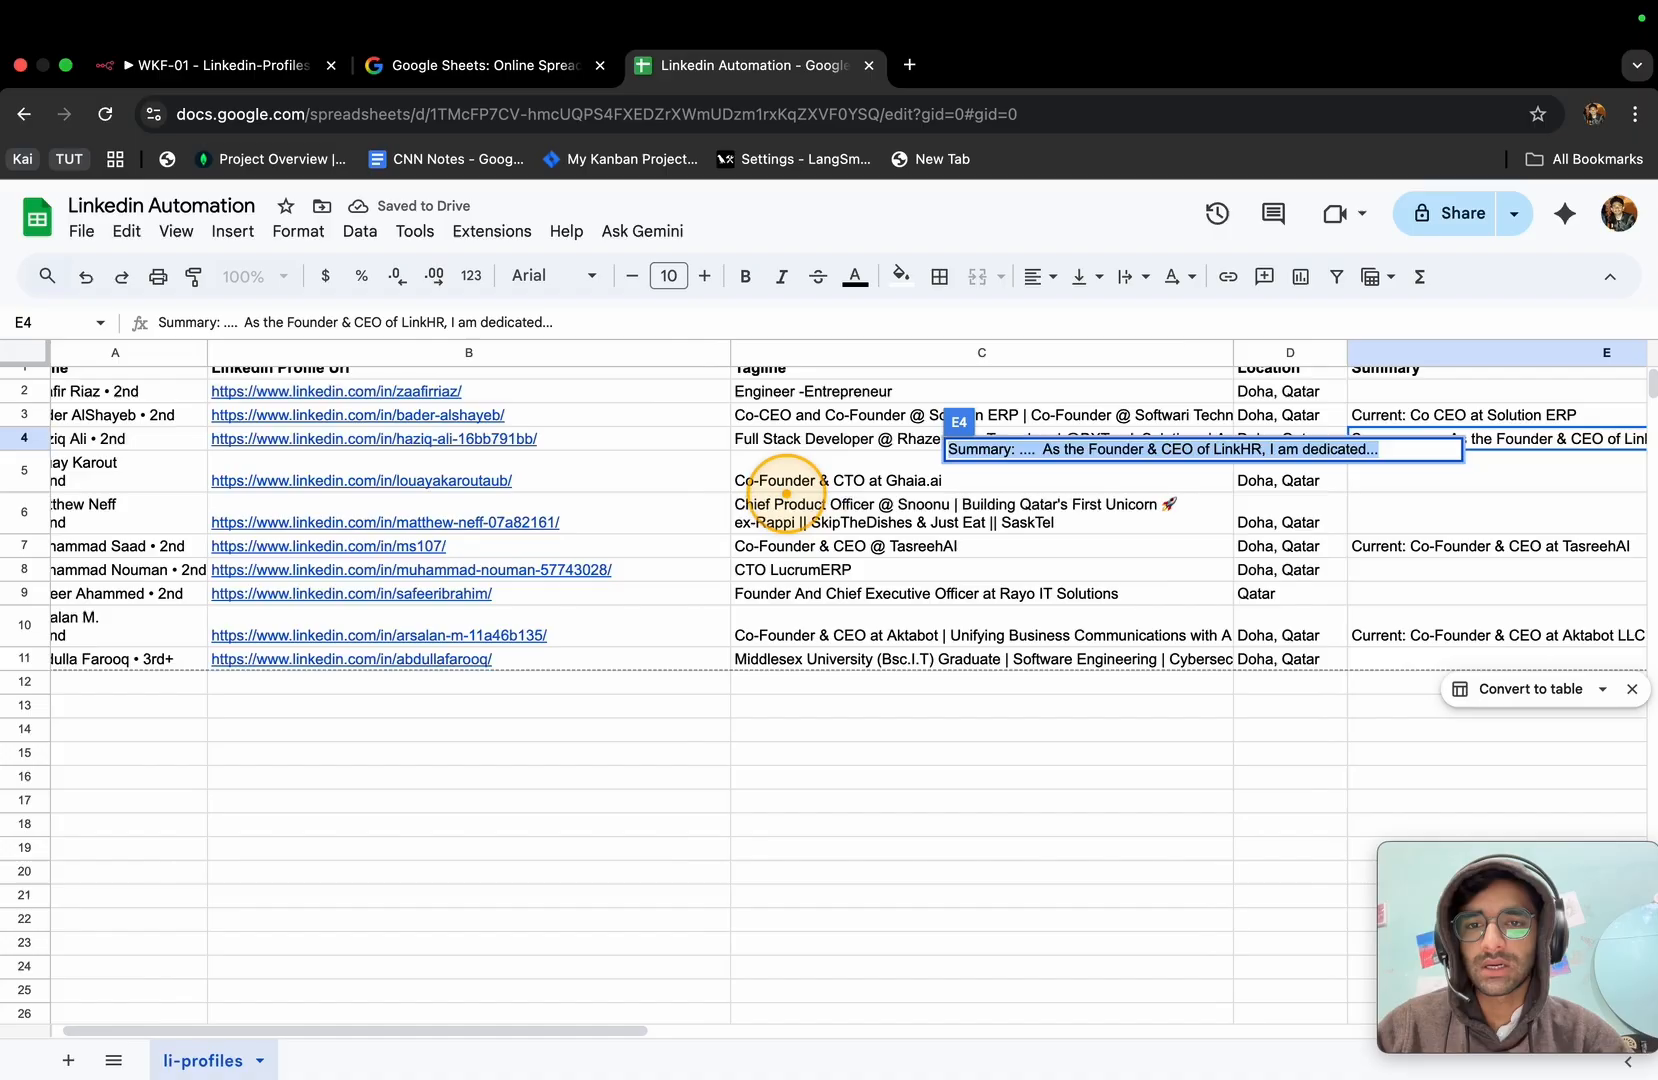
{"action": "scroll", "coordinate": [81, 505], "scroll_direction": "up", "scroll_amount": 4}
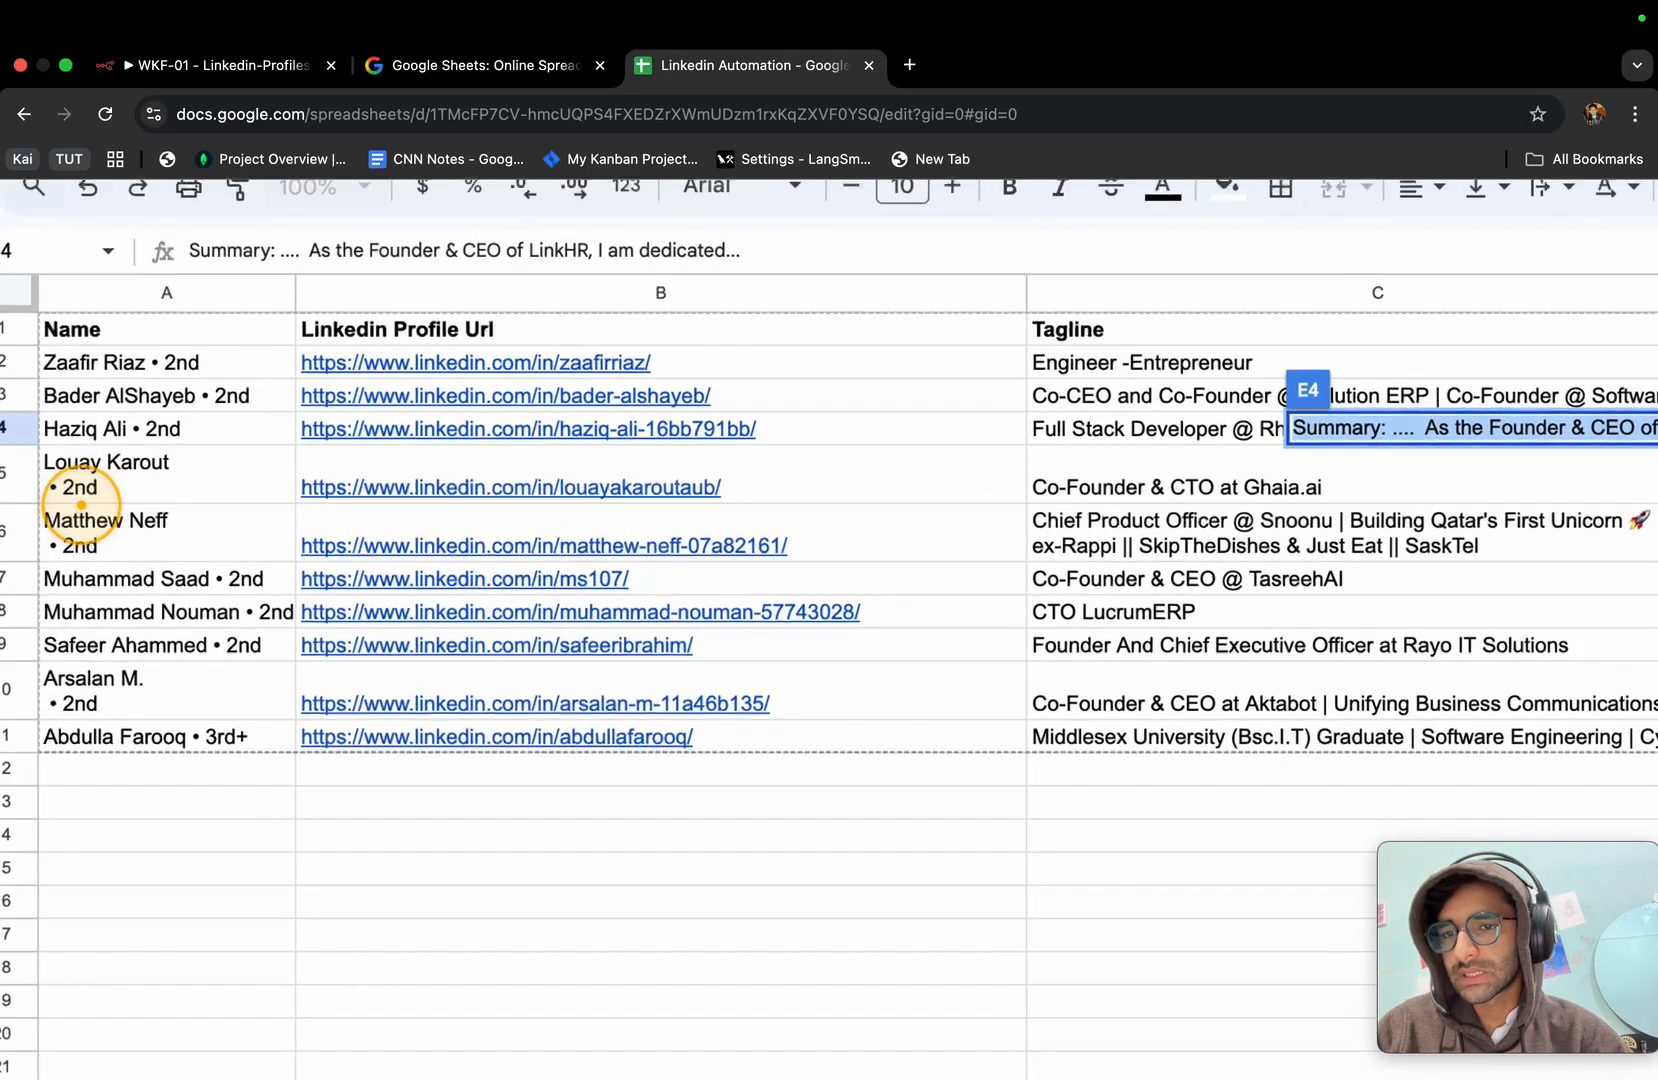
{"action": "scroll", "coordinate": [81, 505], "scroll_direction": "down", "scroll_amount": 4}
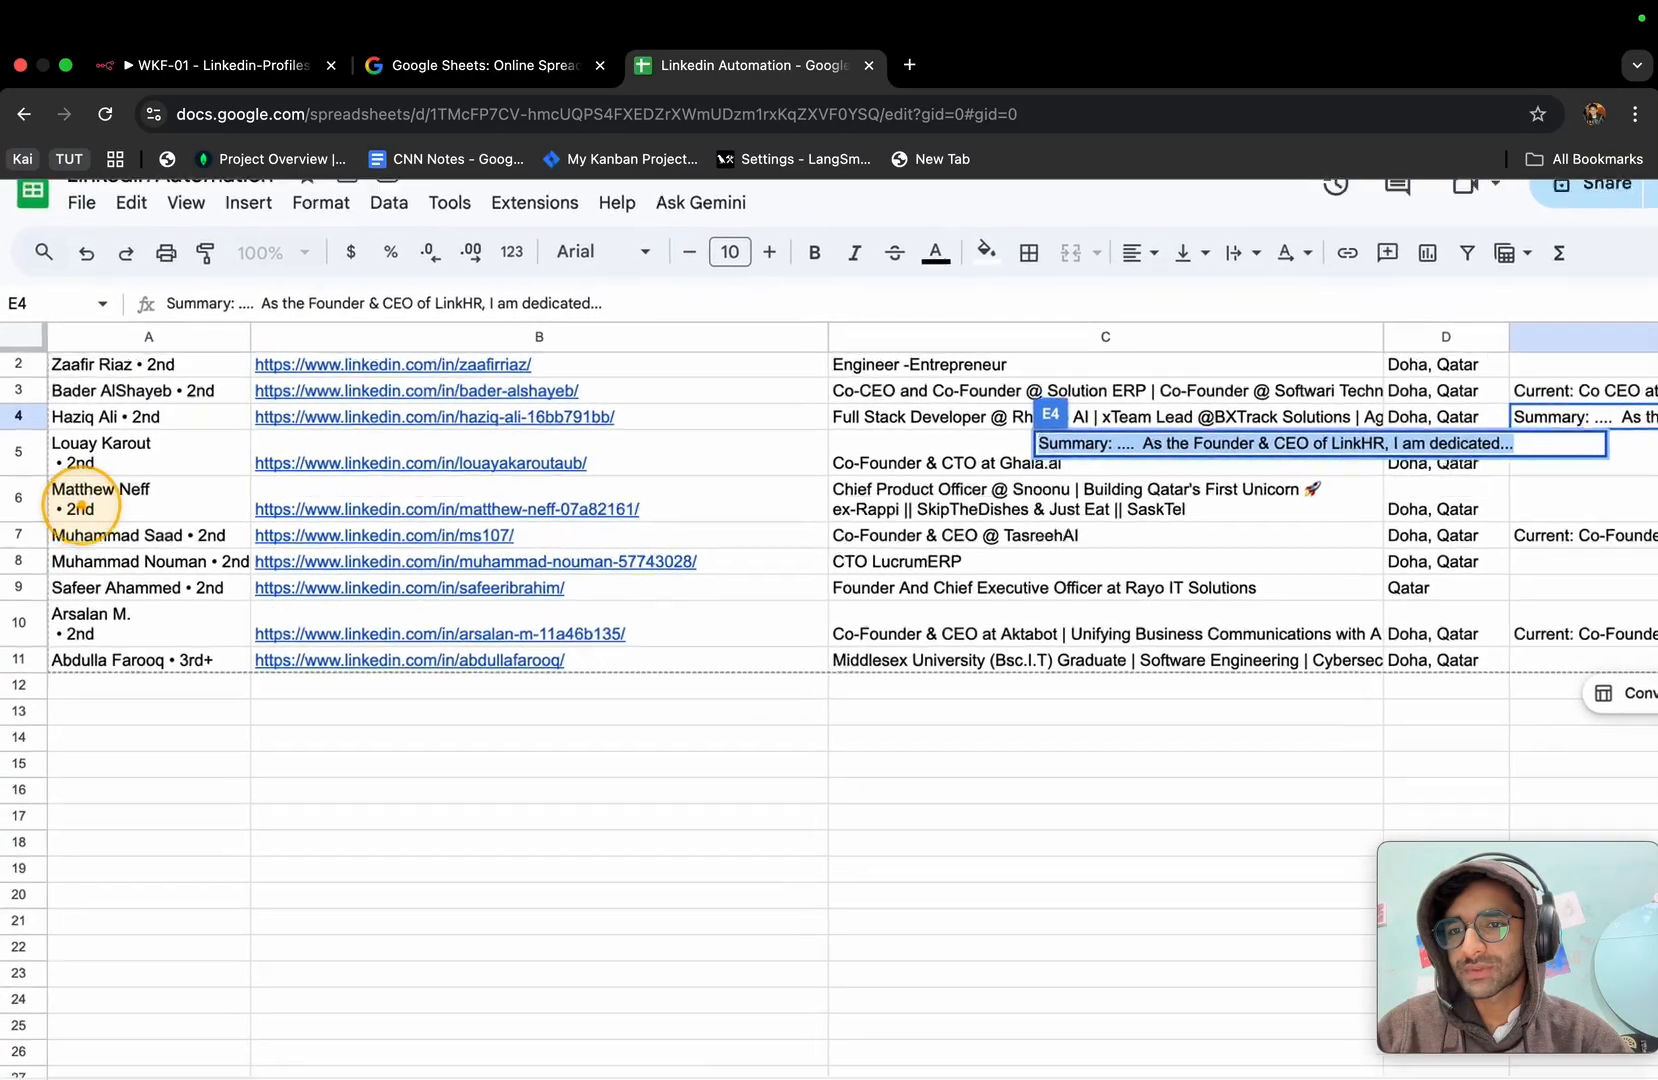
{"action": "scroll", "coordinate": [81, 505], "scroll_direction": "up", "scroll_amount": 2}
{"action": "scroll", "coordinate": [81, 505], "scroll_direction": "up", "scroll_amount": 3}
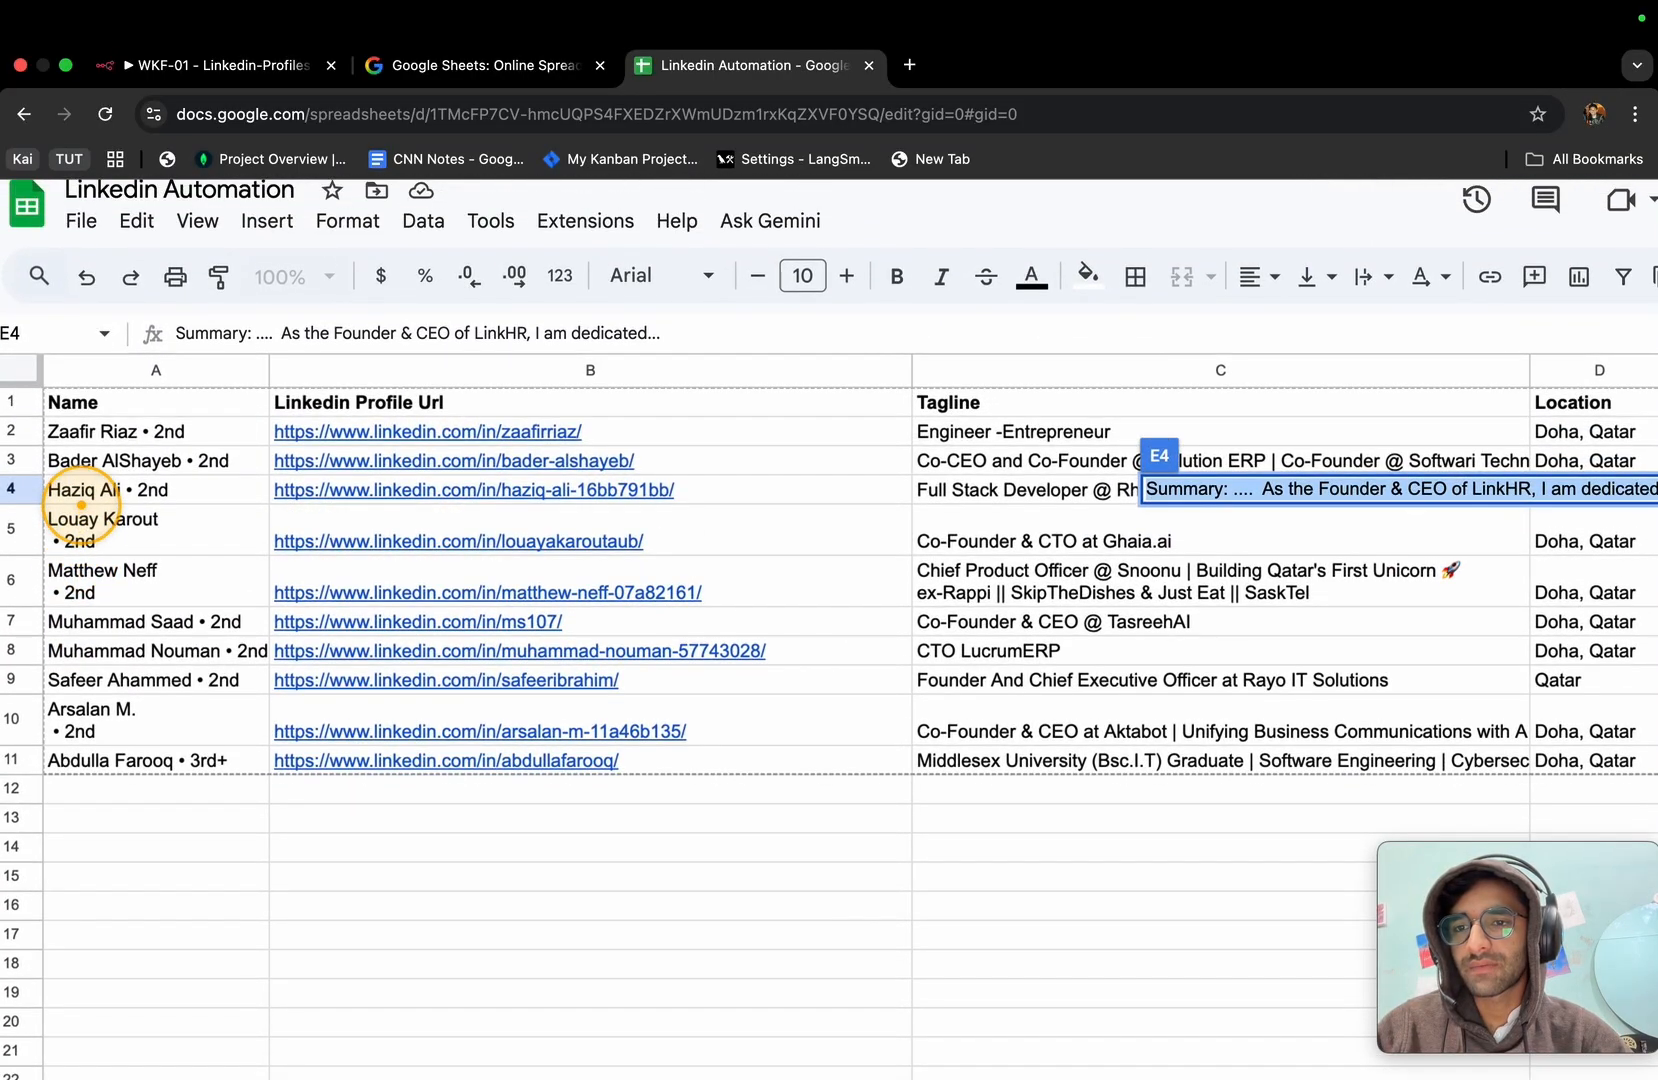
{"action": "scroll", "coordinate": [81, 505], "scroll_direction": "down", "scroll_amount": 4}
{"action": "scroll", "coordinate": [81, 505], "scroll_direction": "up", "scroll_amount": 3}
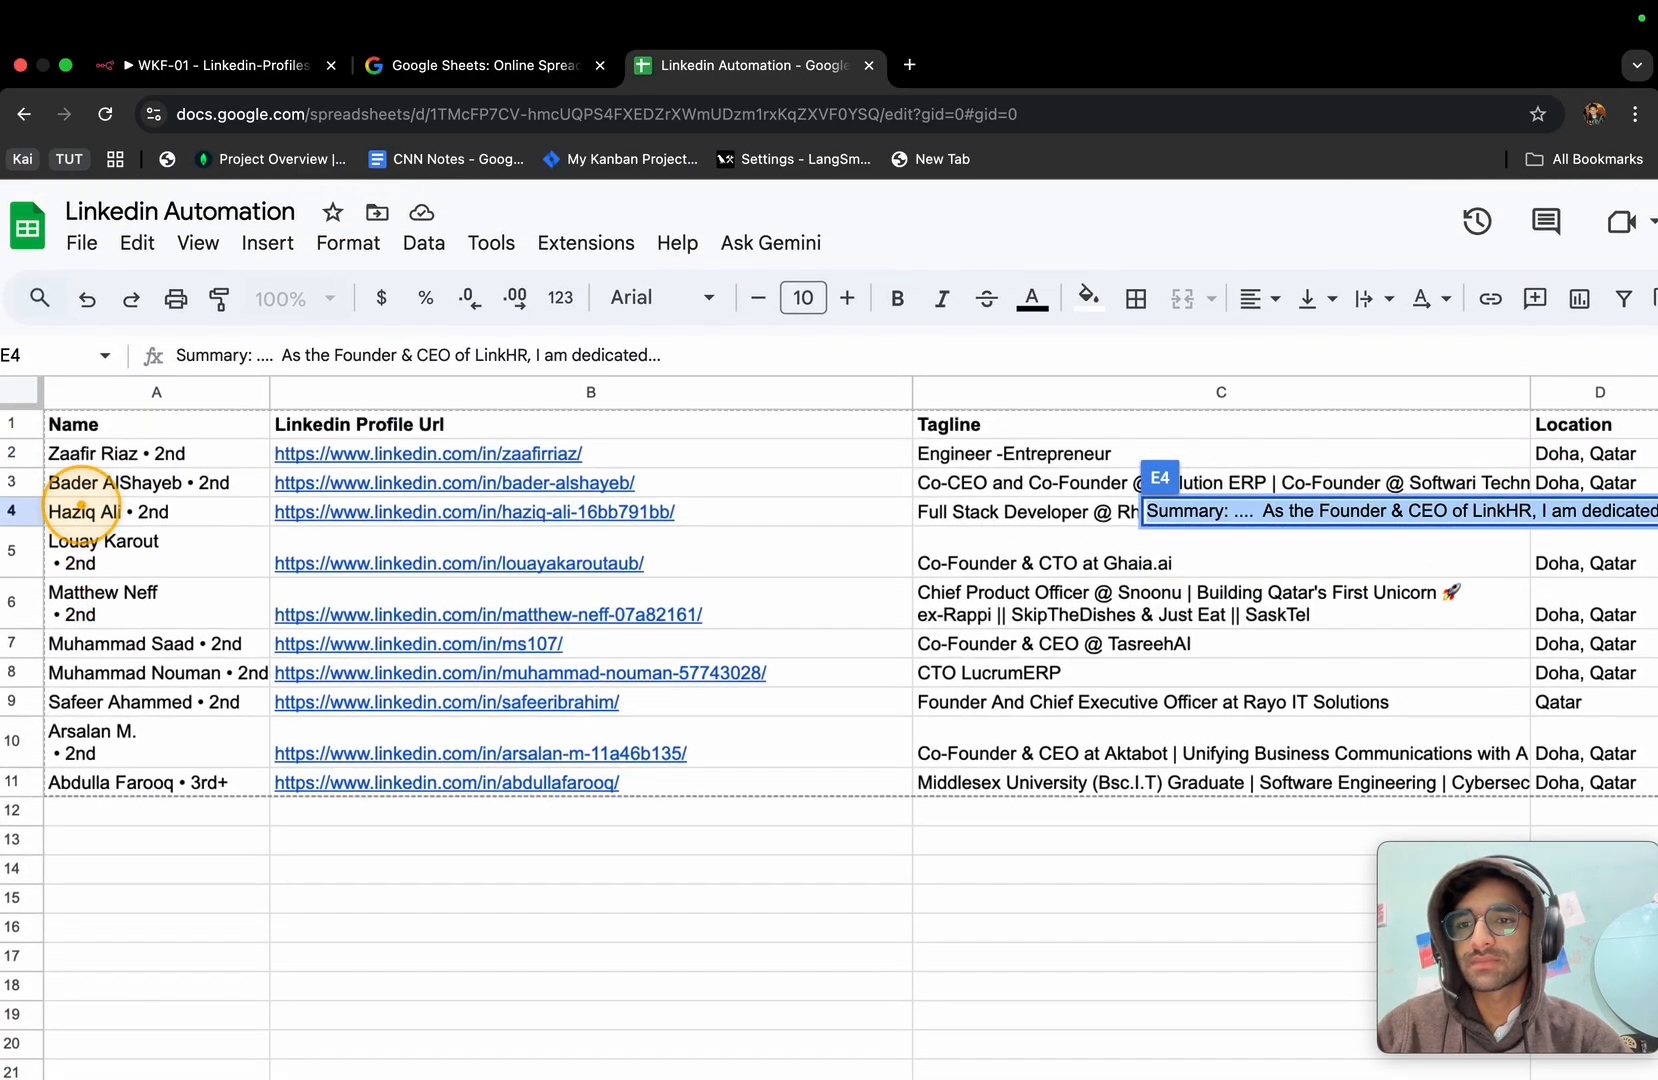
Switch to the ChatGPT conversation Clean name extraction code and read the JavaScript answer and the profile data sent with the prompt.
{"action": "left_click", "coordinate": [222, 67]}
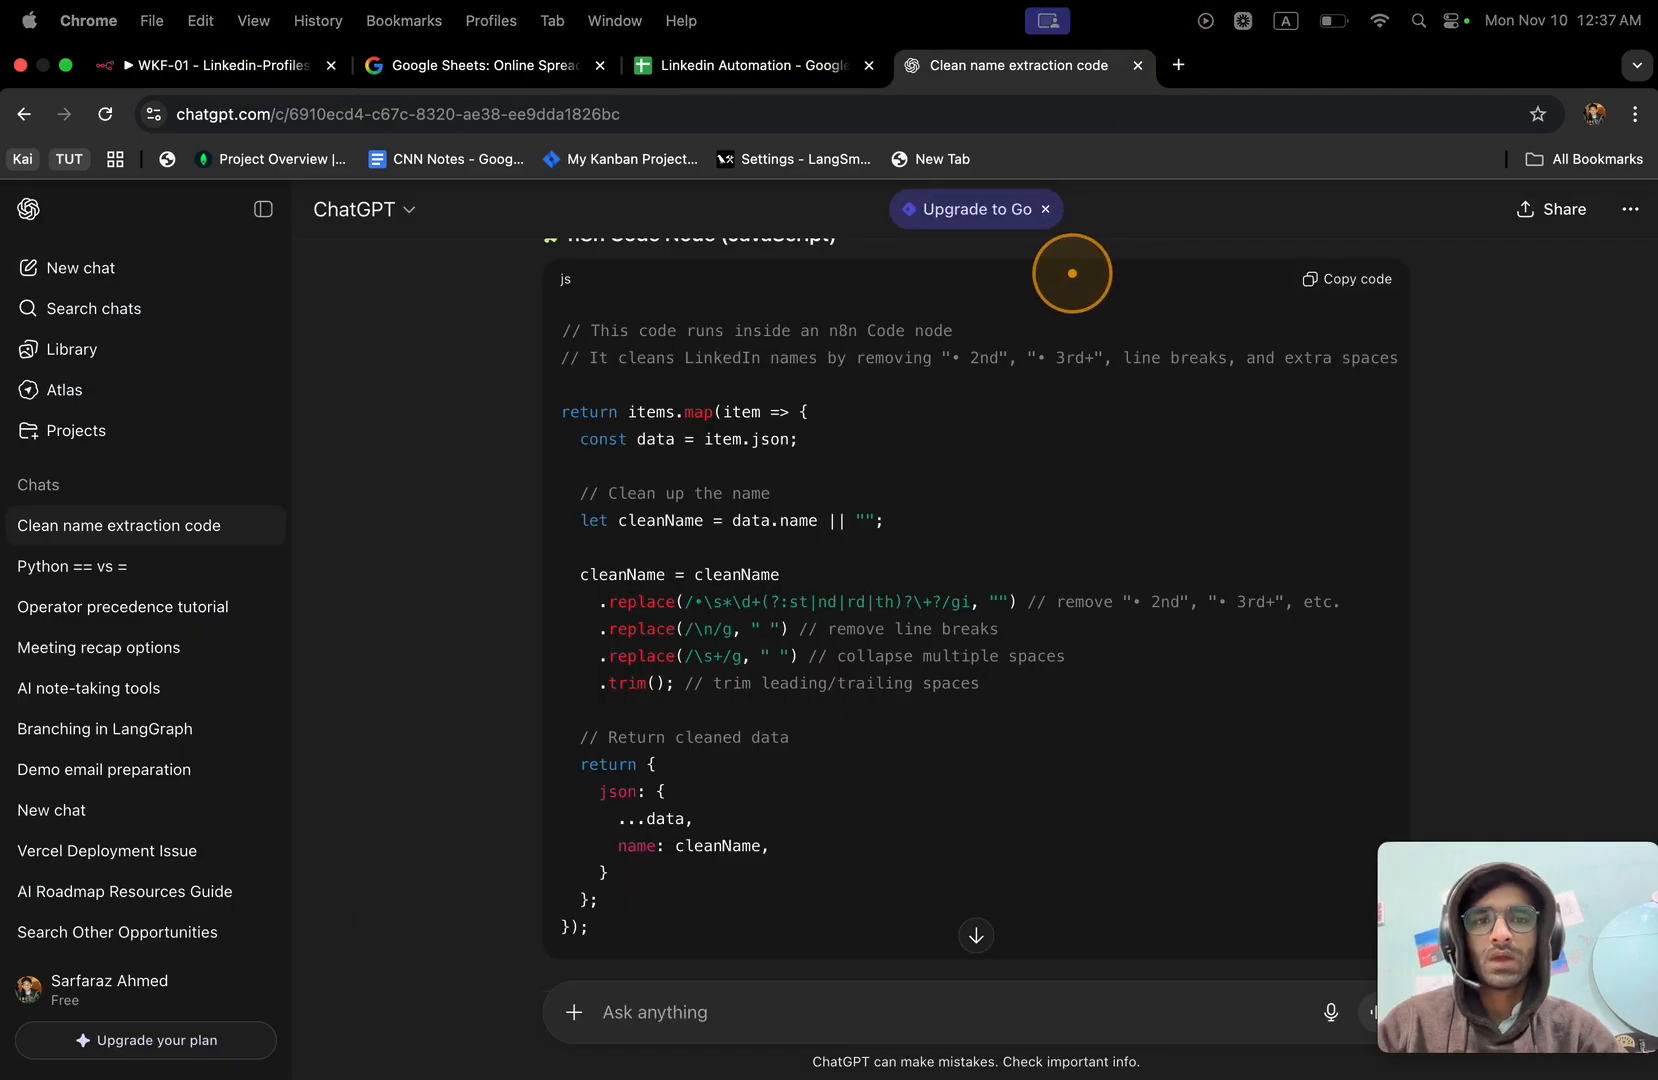
{"action": "scroll", "coordinate": [980, 406], "scroll_direction": "up", "scroll_amount": 5}
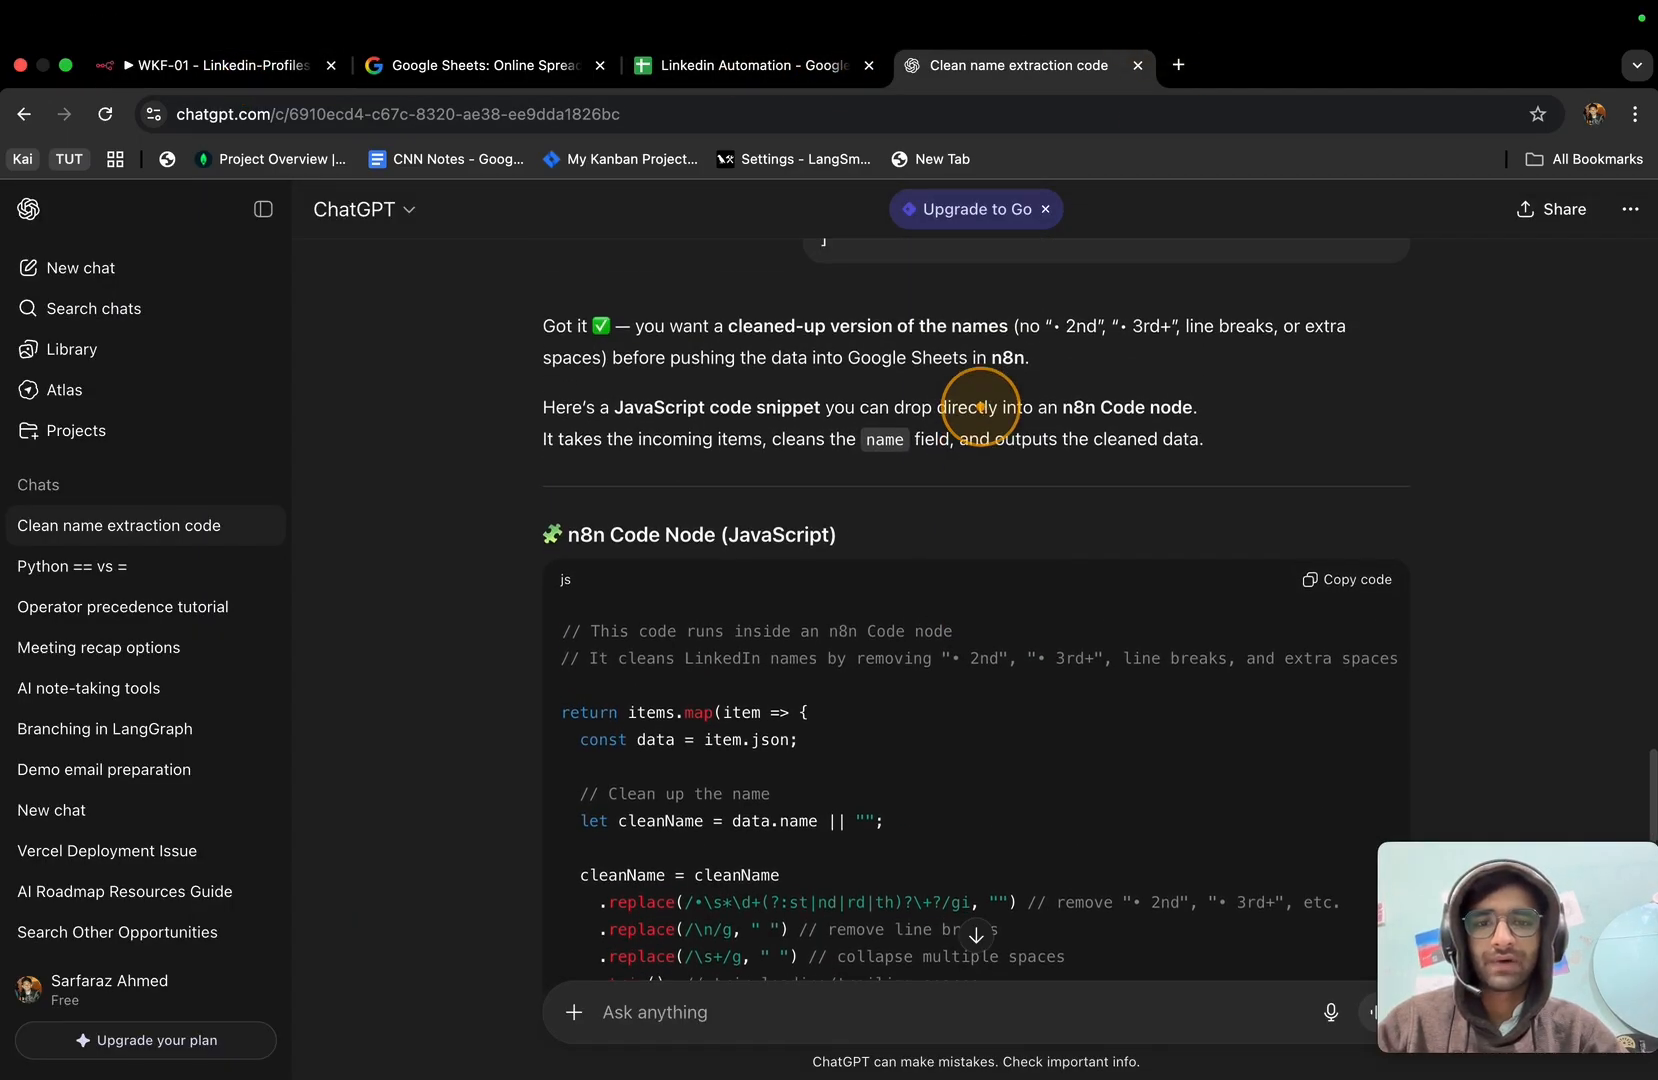
{"action": "scroll", "coordinate": [980, 406], "scroll_direction": "up", "scroll_amount": 10}
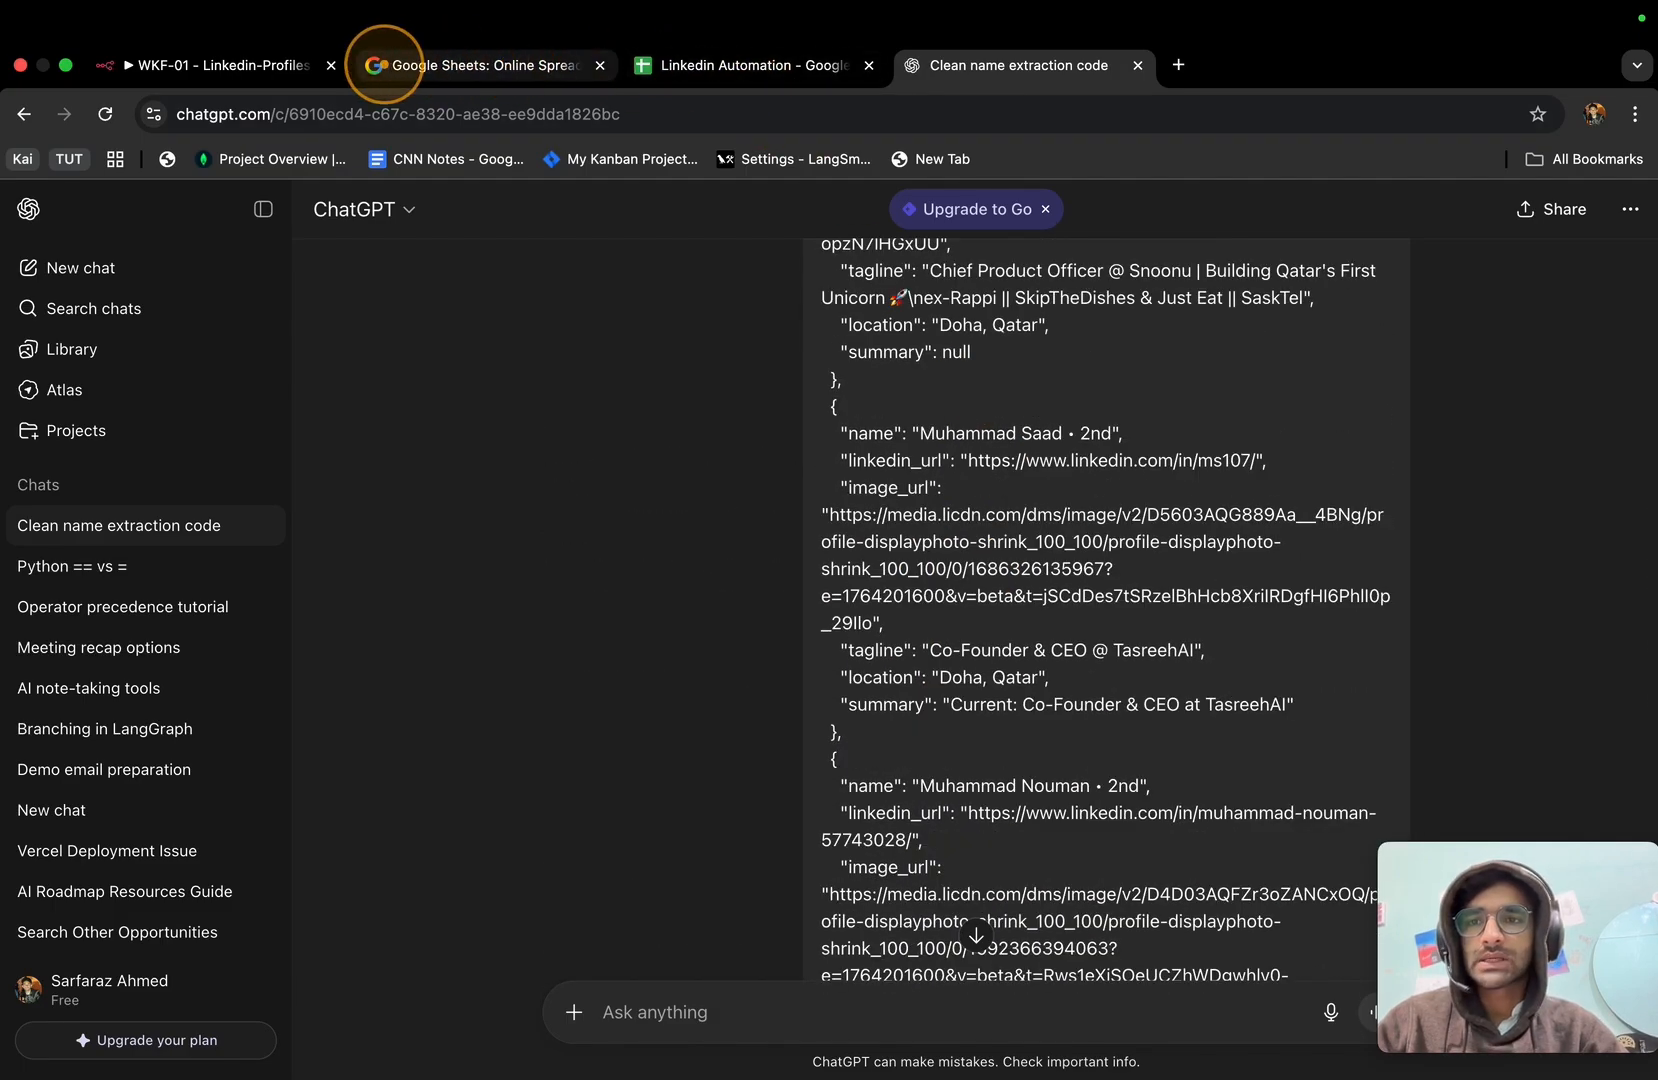
Switch back to n8n and copy the Split Out node's output as JSON.
{"action": "left_click", "coordinate": [230, 66]}
{"action": "double_click", "coordinate": [895, 541]}
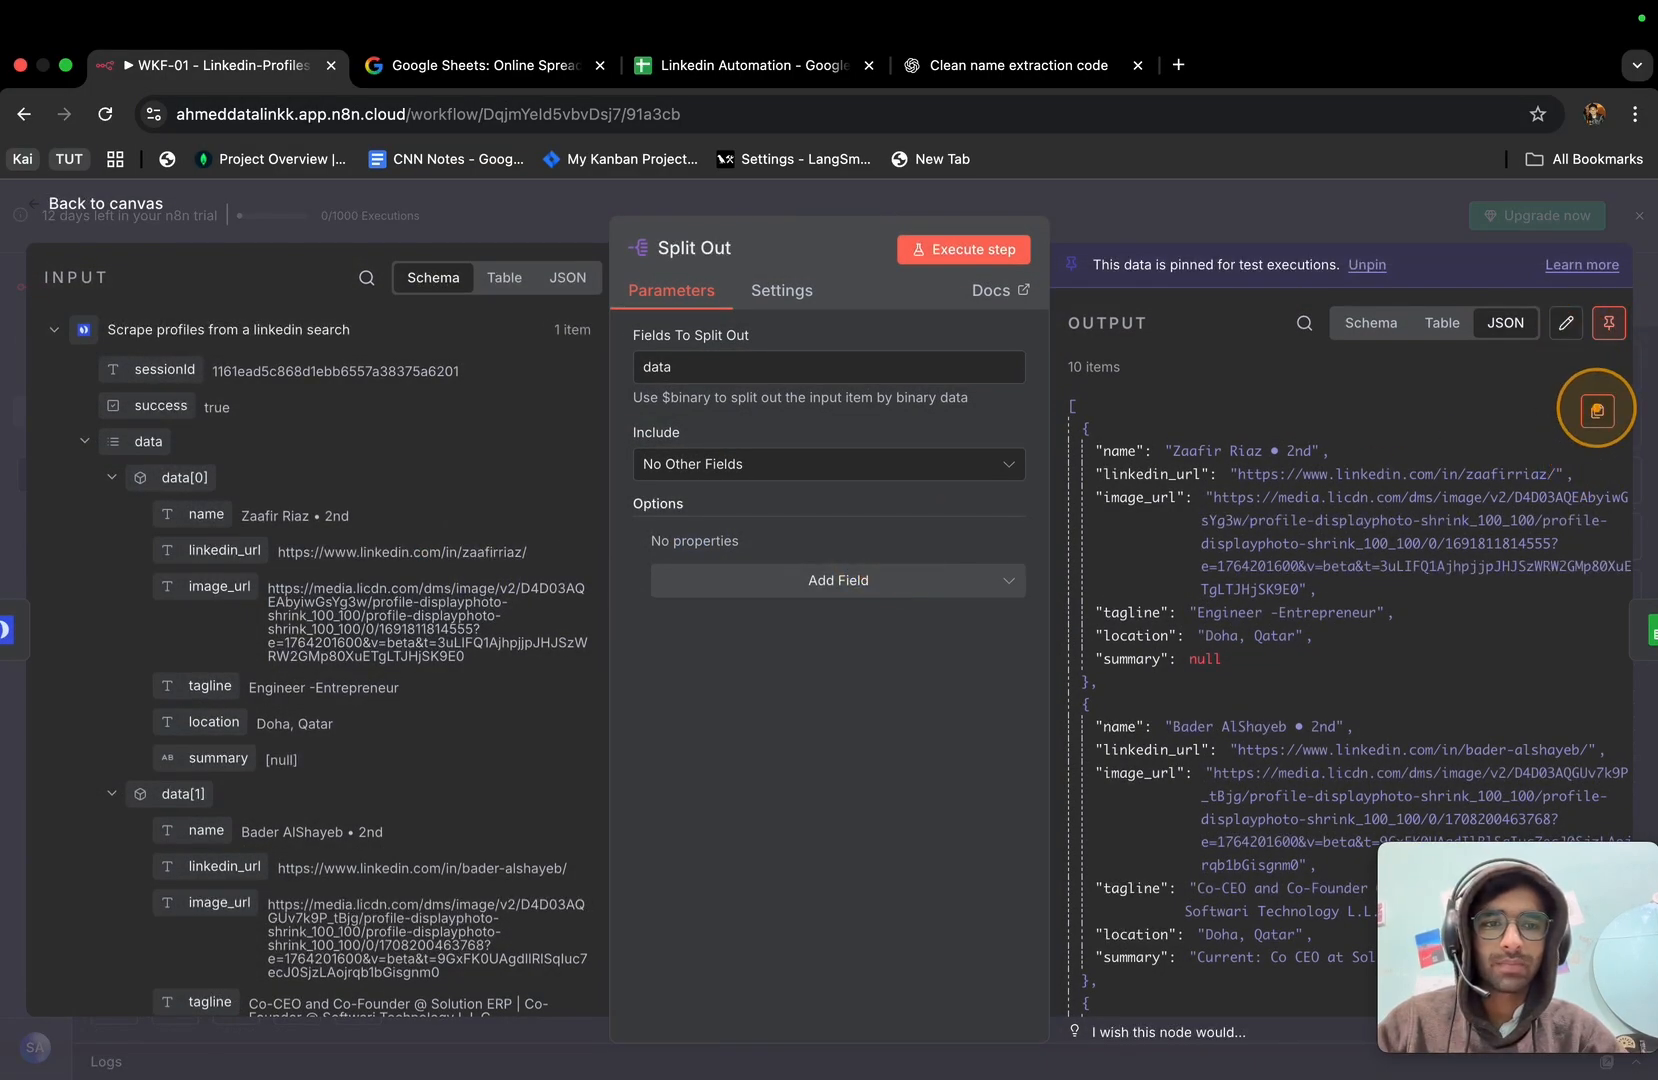
{"action": "double_click", "coordinate": [1597, 409]}
{"action": "left_click", "coordinate": [1453, 323]}
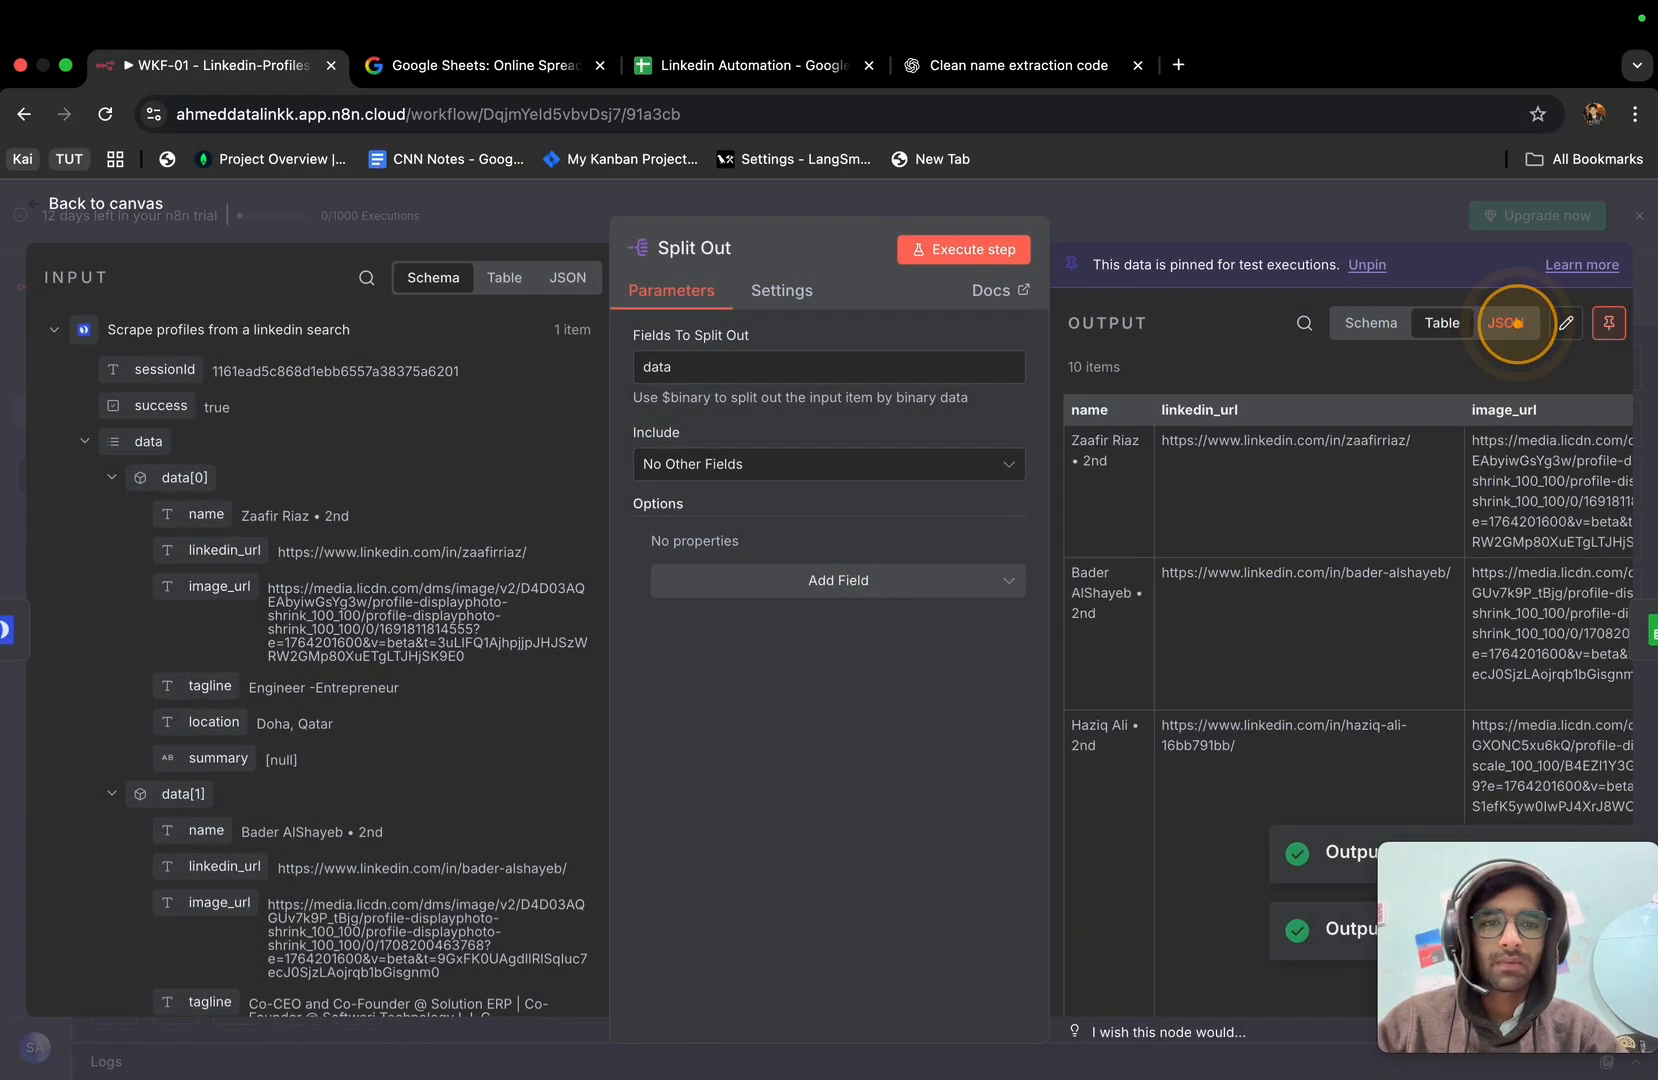
{"action": "left_click", "coordinate": [1505, 320]}
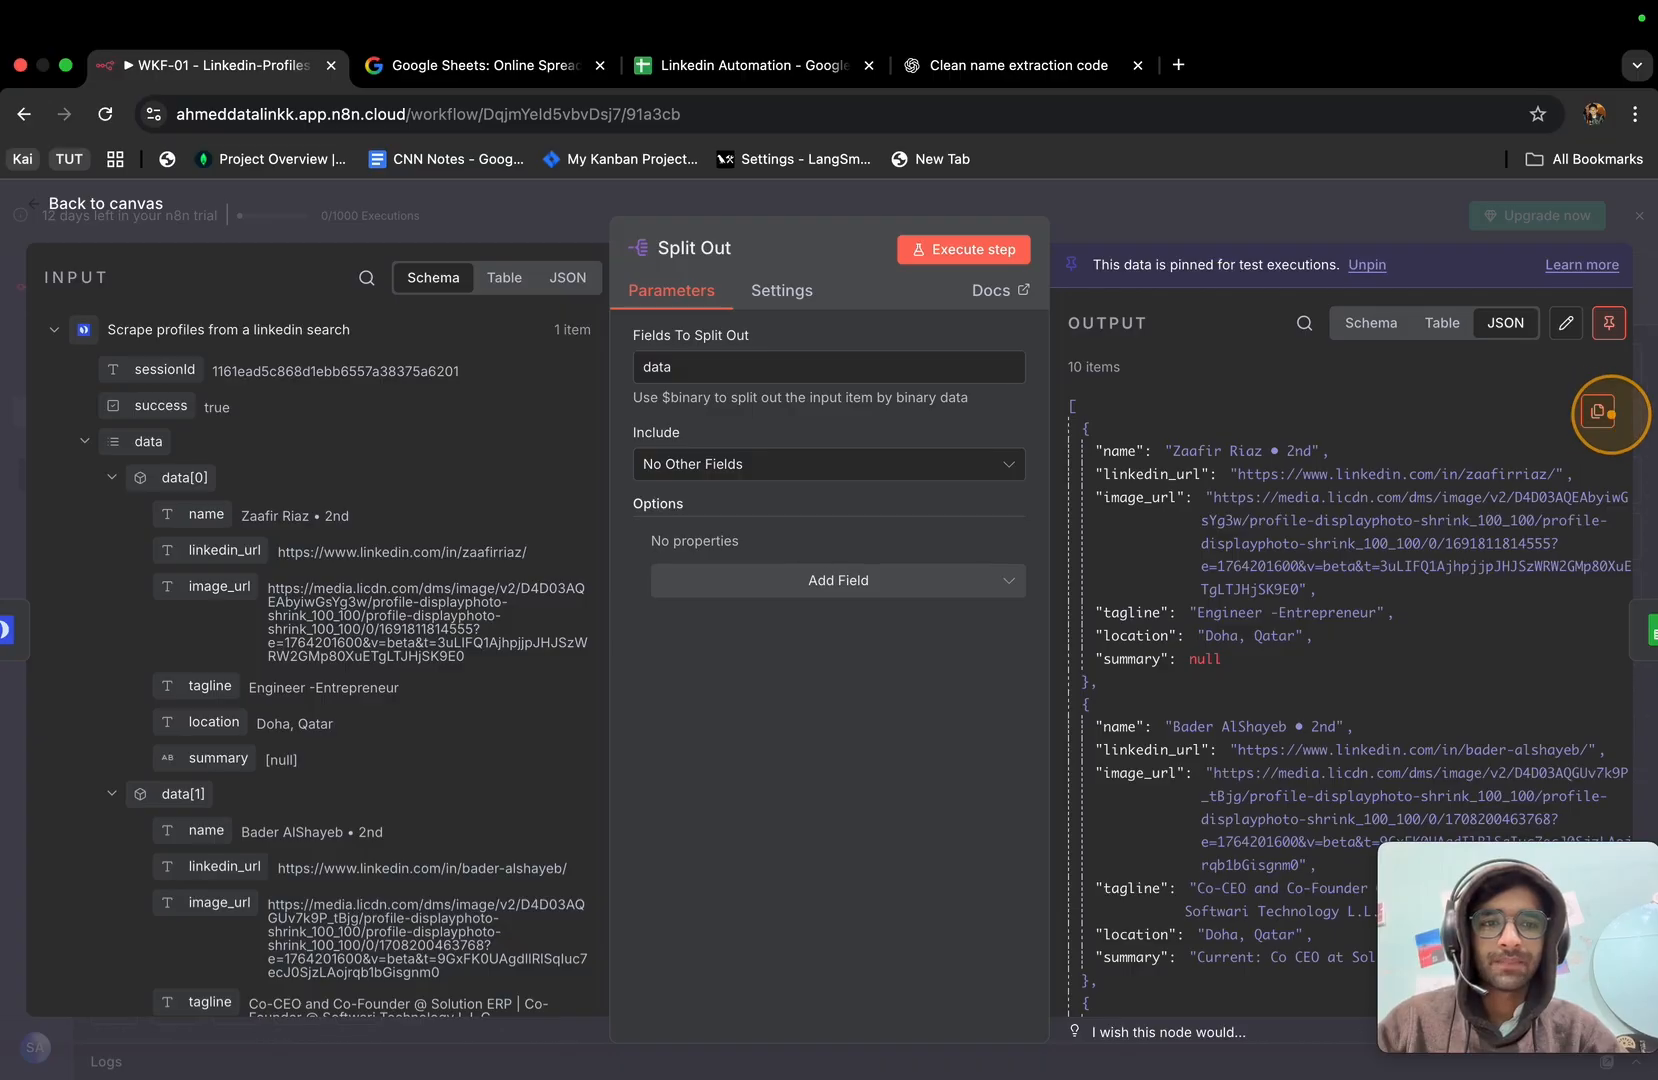
{"action": "double_click", "coordinate": [1598, 410]}
In the ChatGPT conversation, review the name-cleaning prompt and copy the JavaScript written for the n8n Code node.
{"action": "left_click", "coordinate": [1002, 64]}
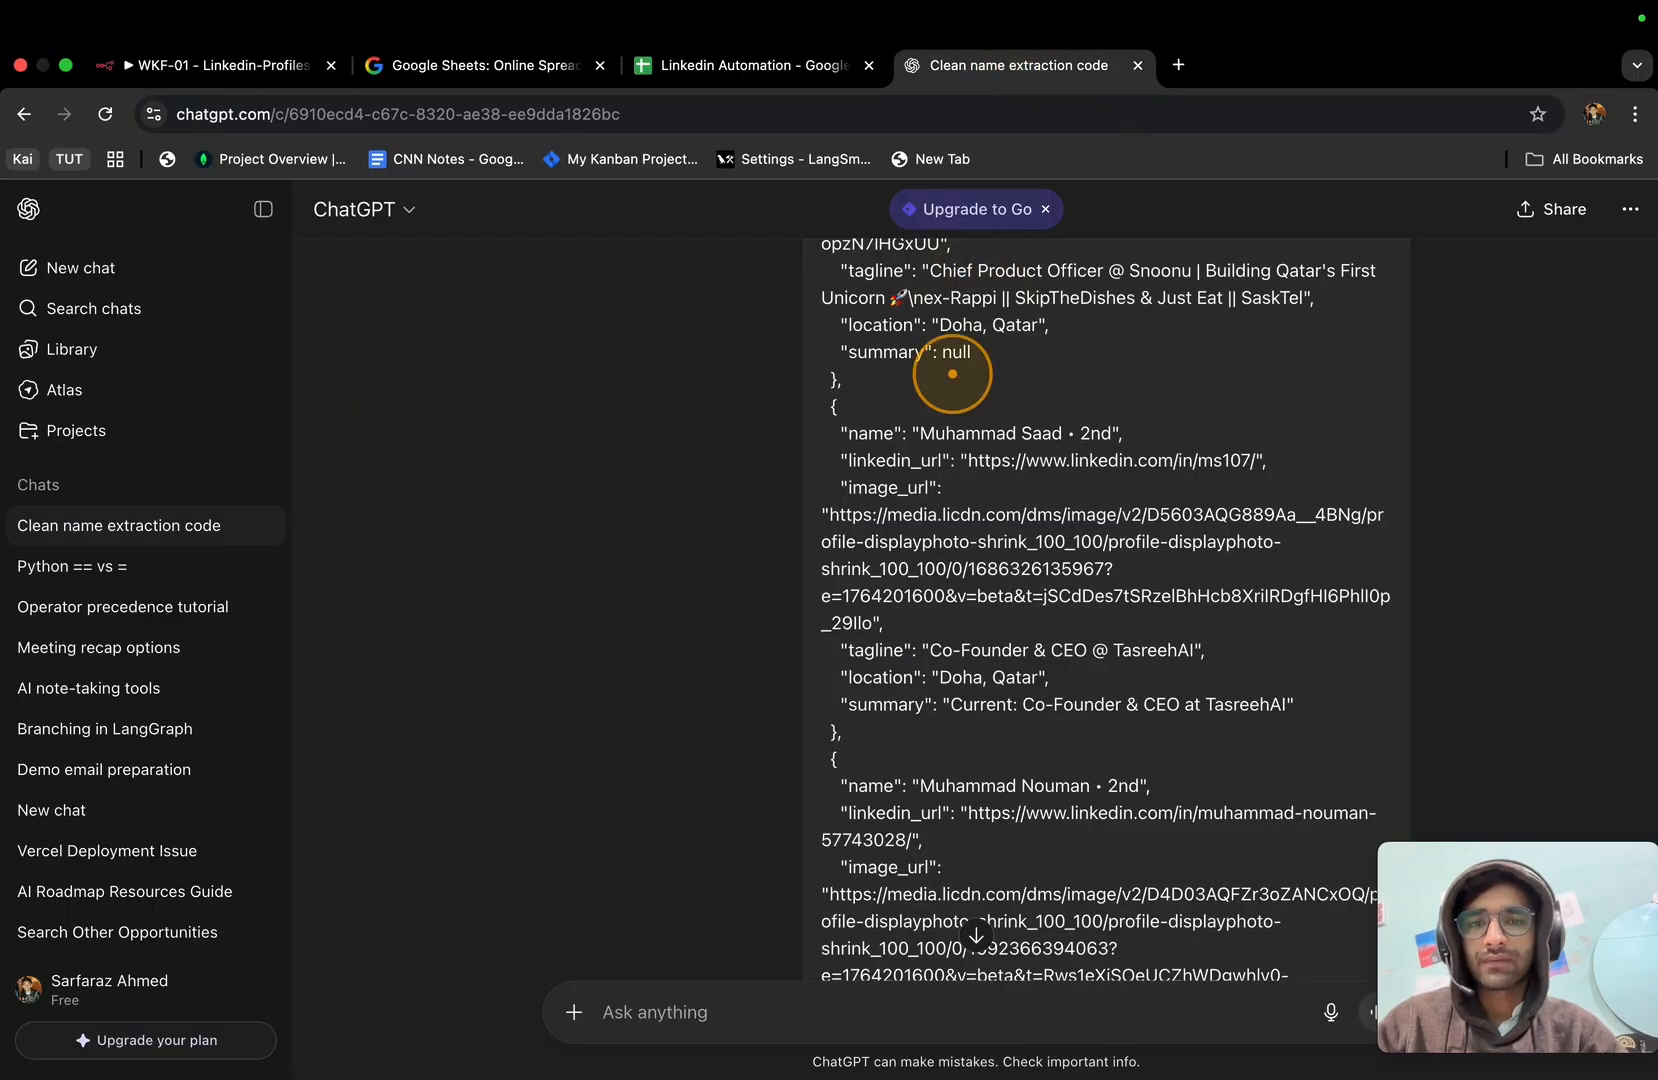
{"action": "scroll", "coordinate": [955, 370], "scroll_direction": "up", "scroll_amount": 15}
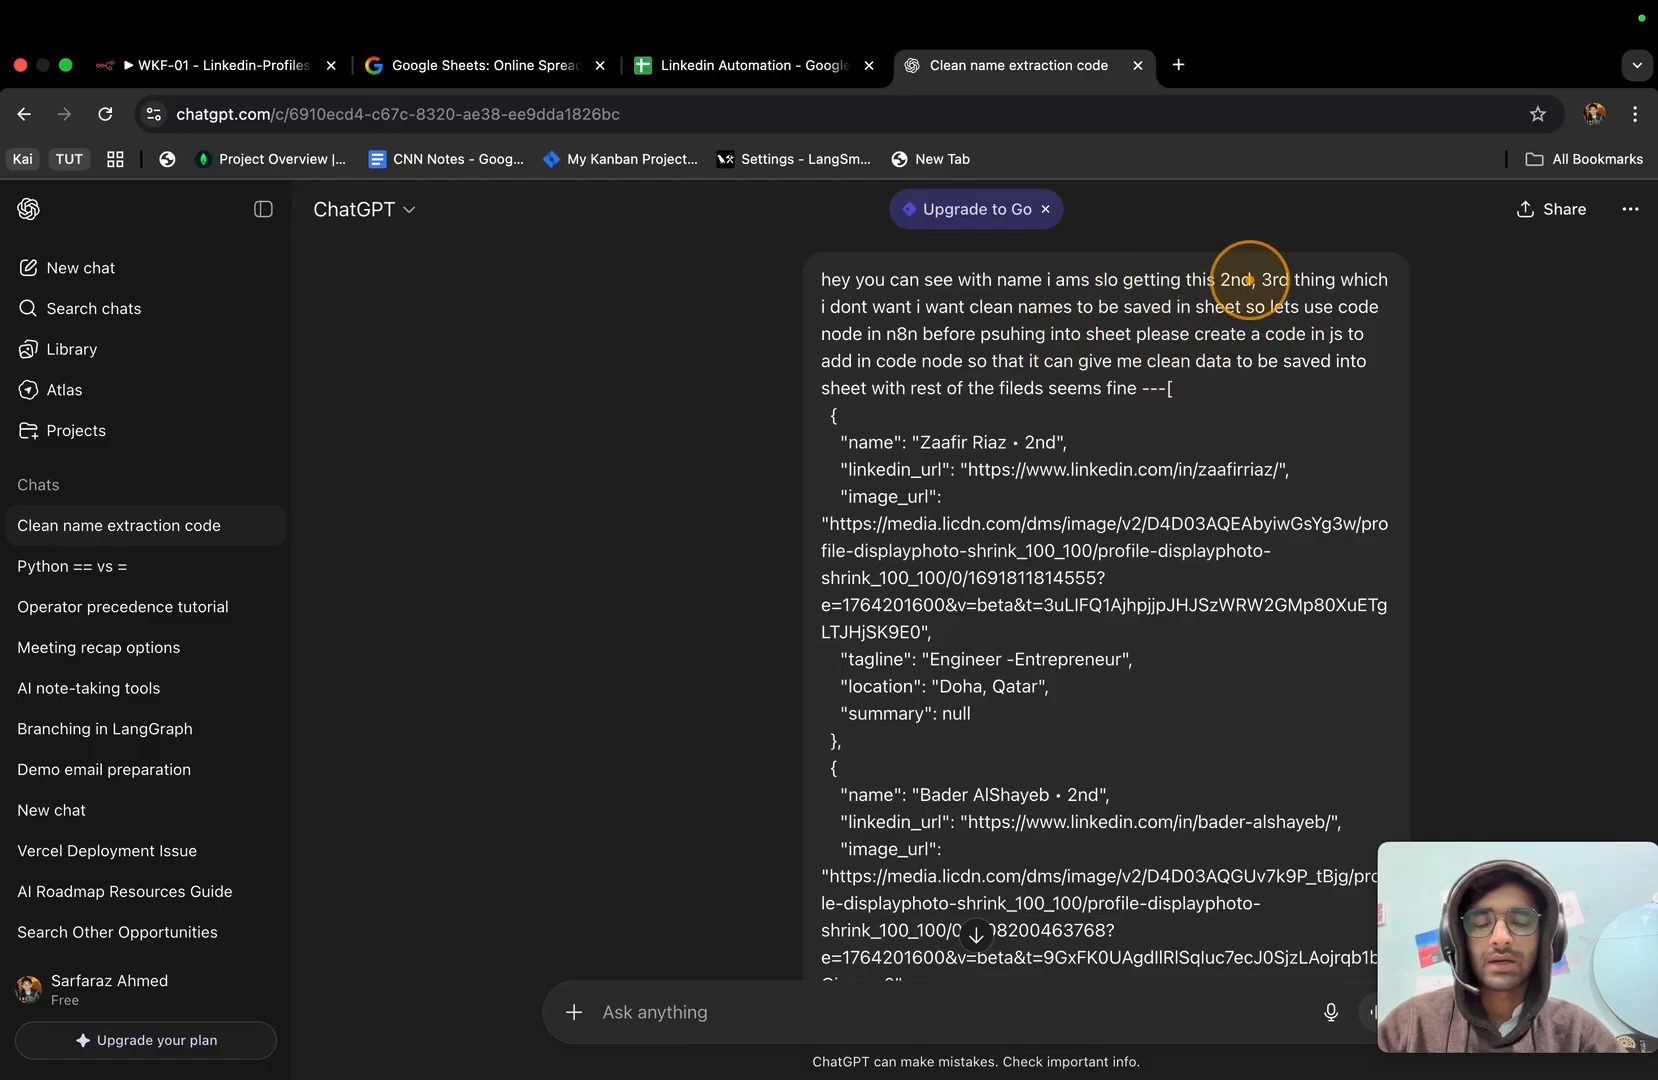
{"action": "scroll", "coordinate": [1160, 395], "scroll_direction": "down", "scroll_amount": 15}
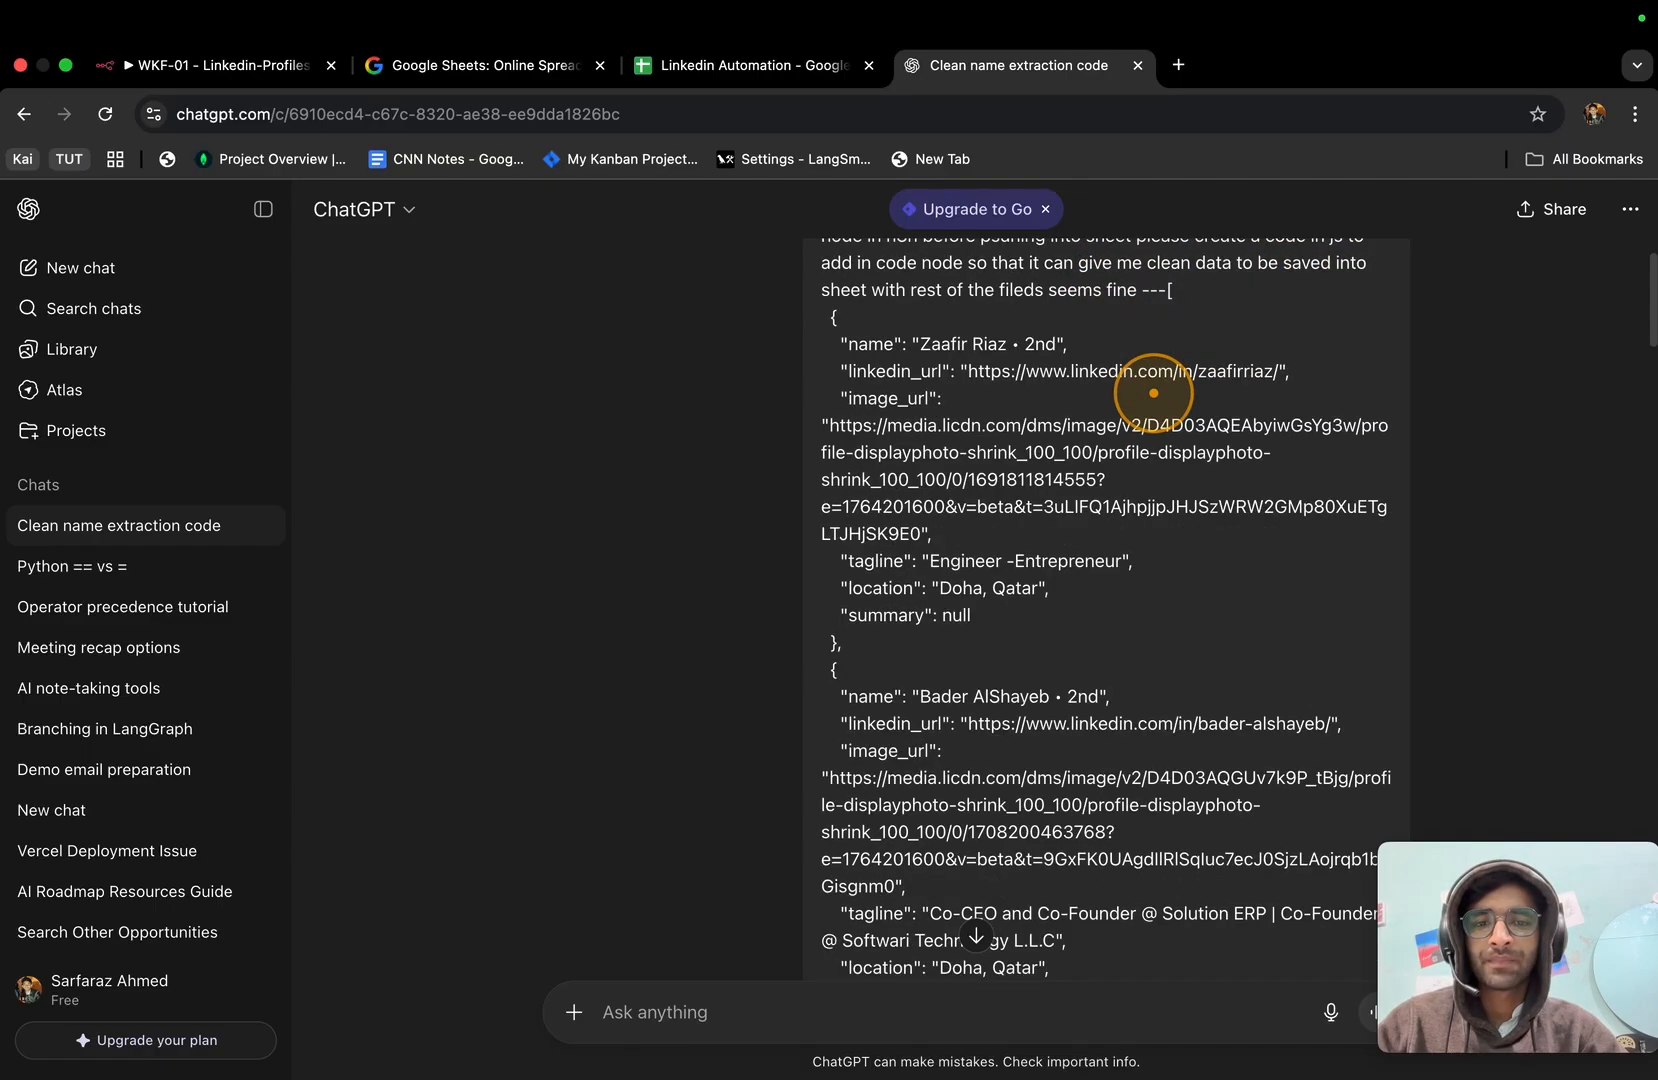
{"action": "scroll", "coordinate": [1153, 393], "scroll_direction": "down", "scroll_amount": 5}
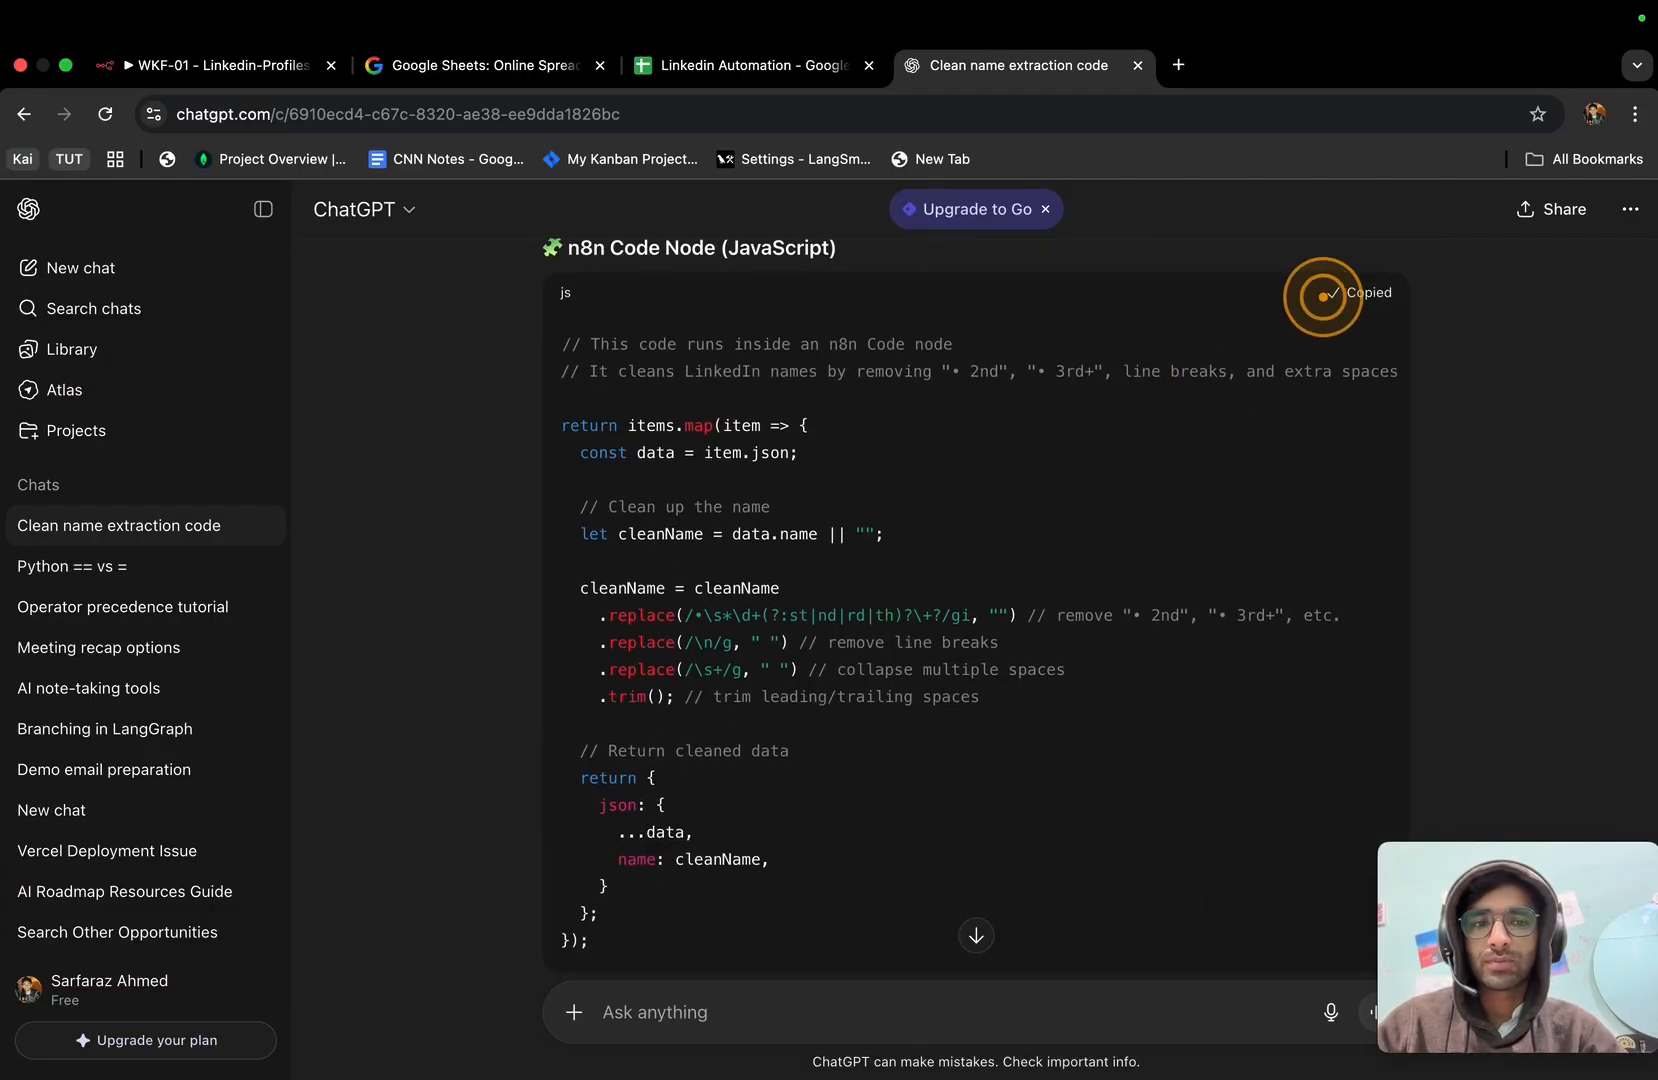
{"action": "scroll", "coordinate": [988, 448], "scroll_direction": "down", "scroll_amount": 6}
{"action": "scroll", "coordinate": [988, 448], "scroll_direction": "up", "scroll_amount": 10}
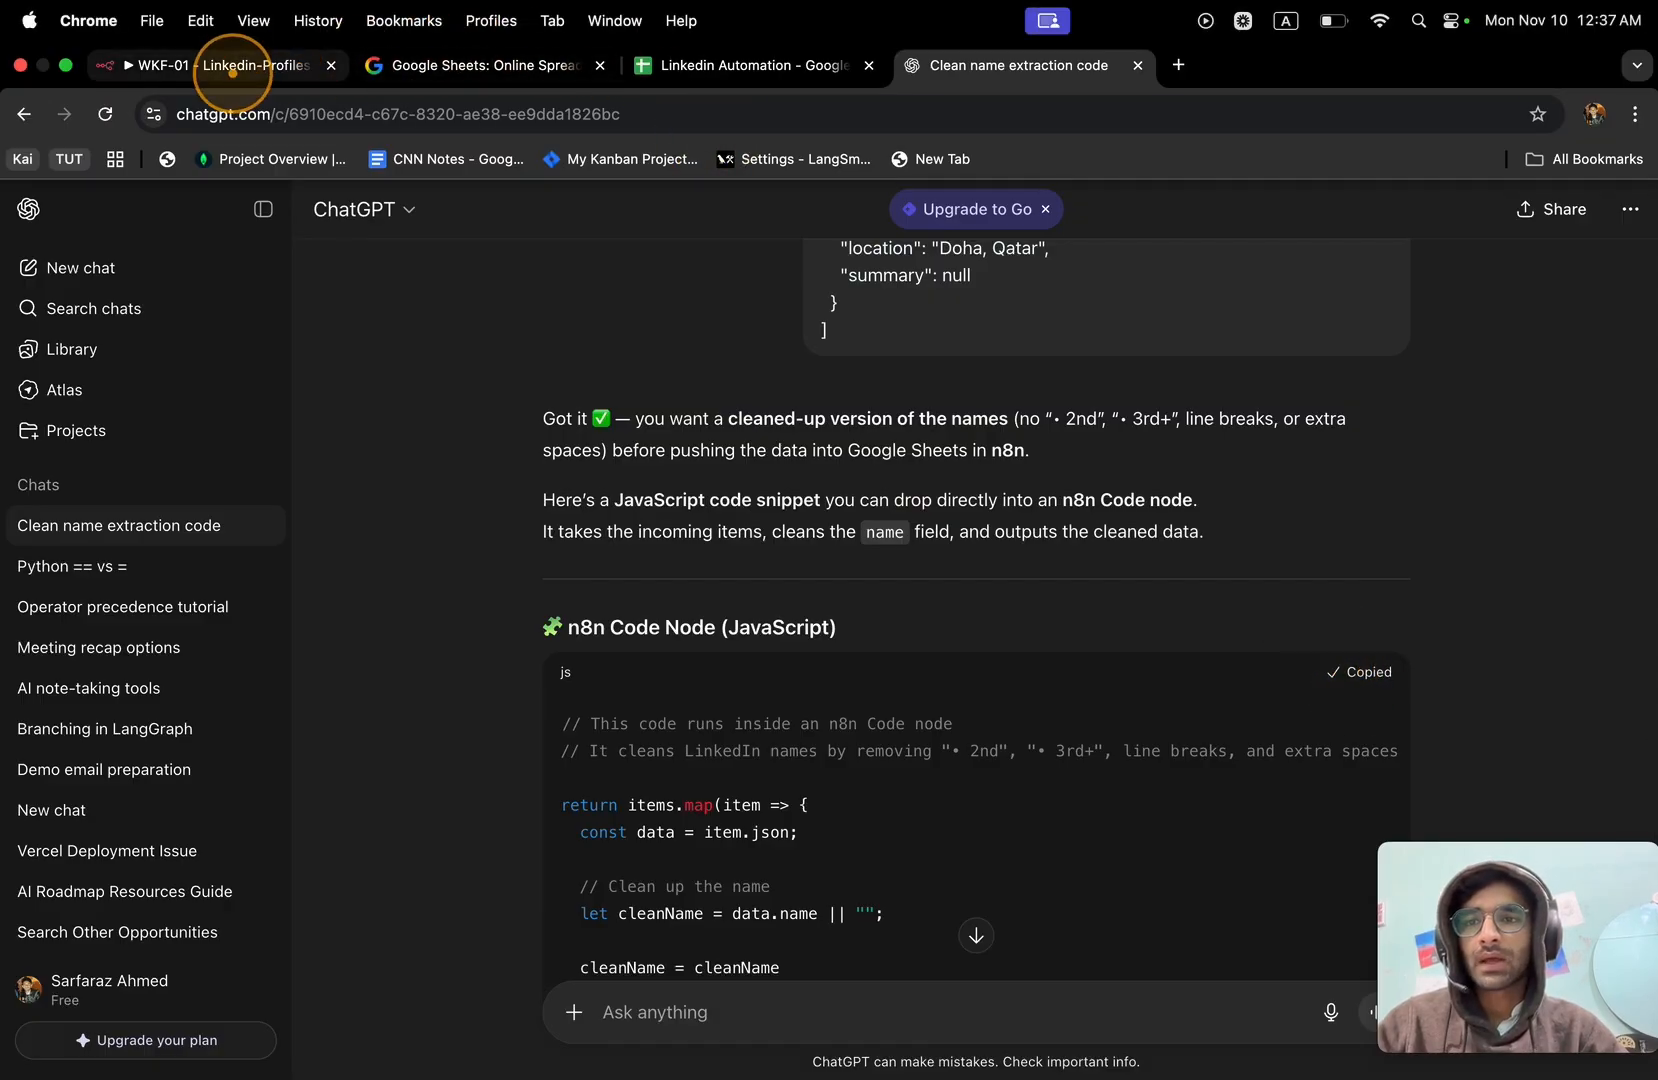
Switch back to n8n and insert a Code in JavaScript node between Split Out and the Google Sheets append-or-update node.
{"action": "left_click", "coordinate": [245, 66]}
{"action": "left_click", "coordinate": [1, 384]}
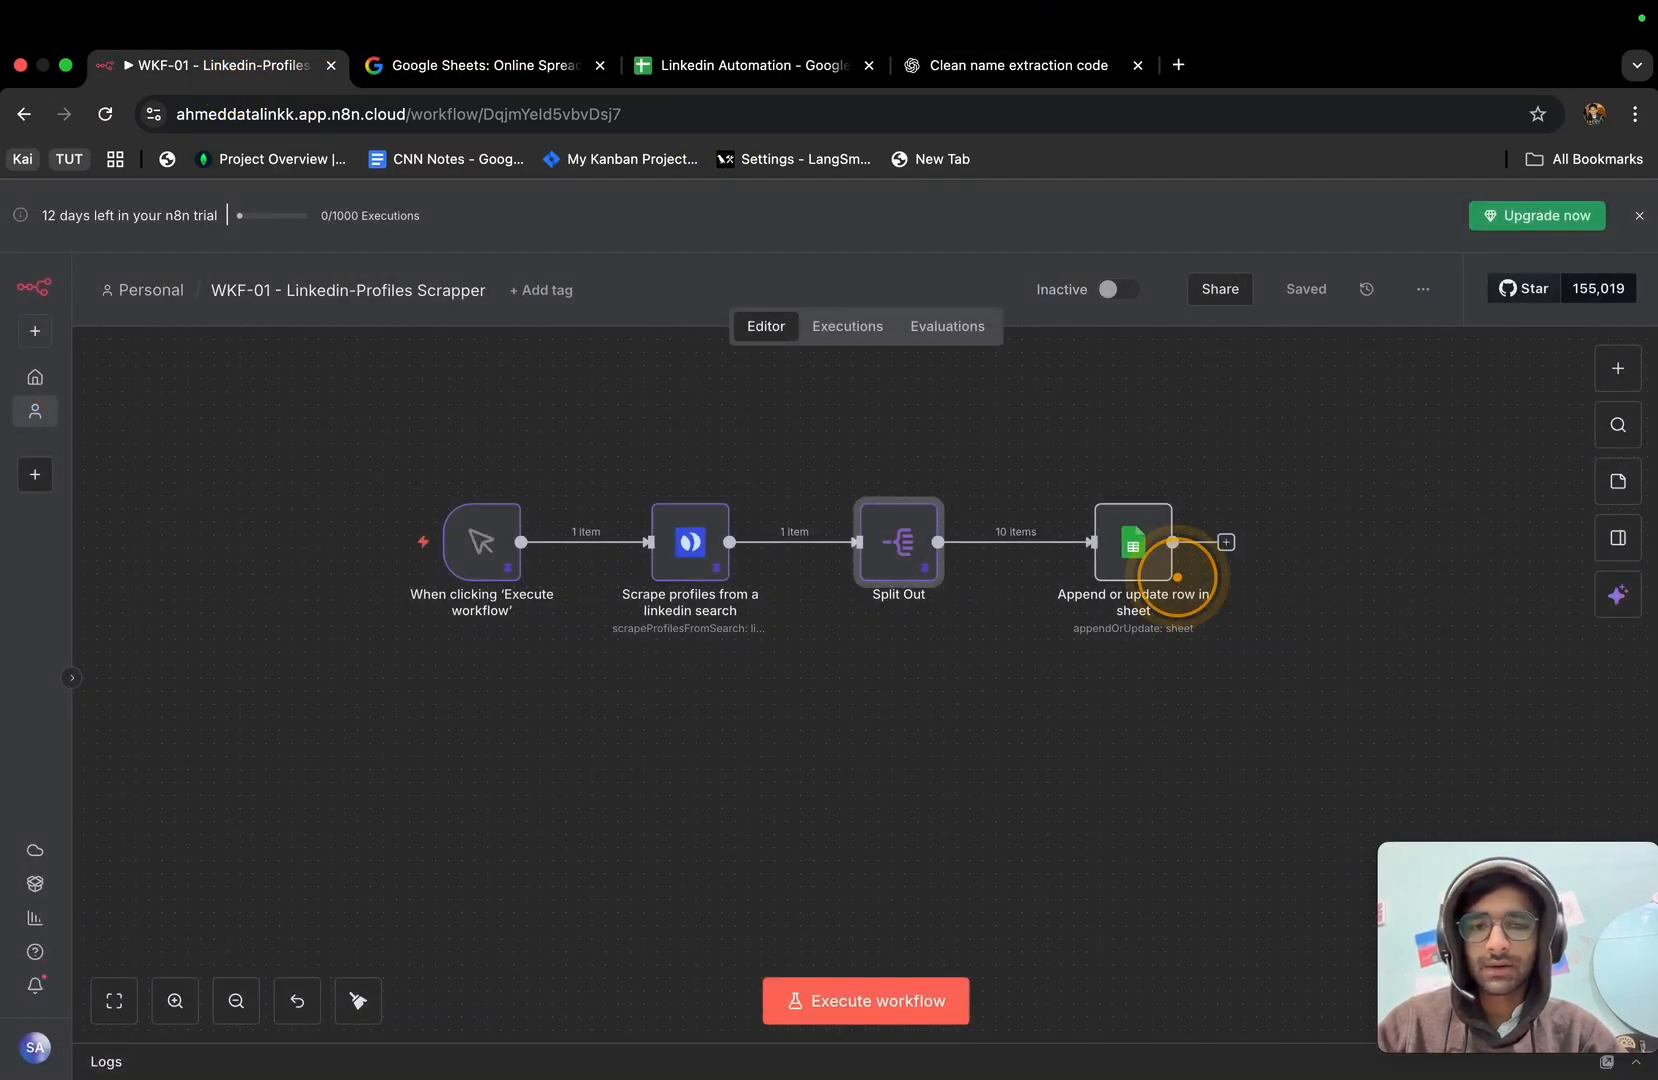
{"action": "left_click", "coordinate": [1001, 543]}
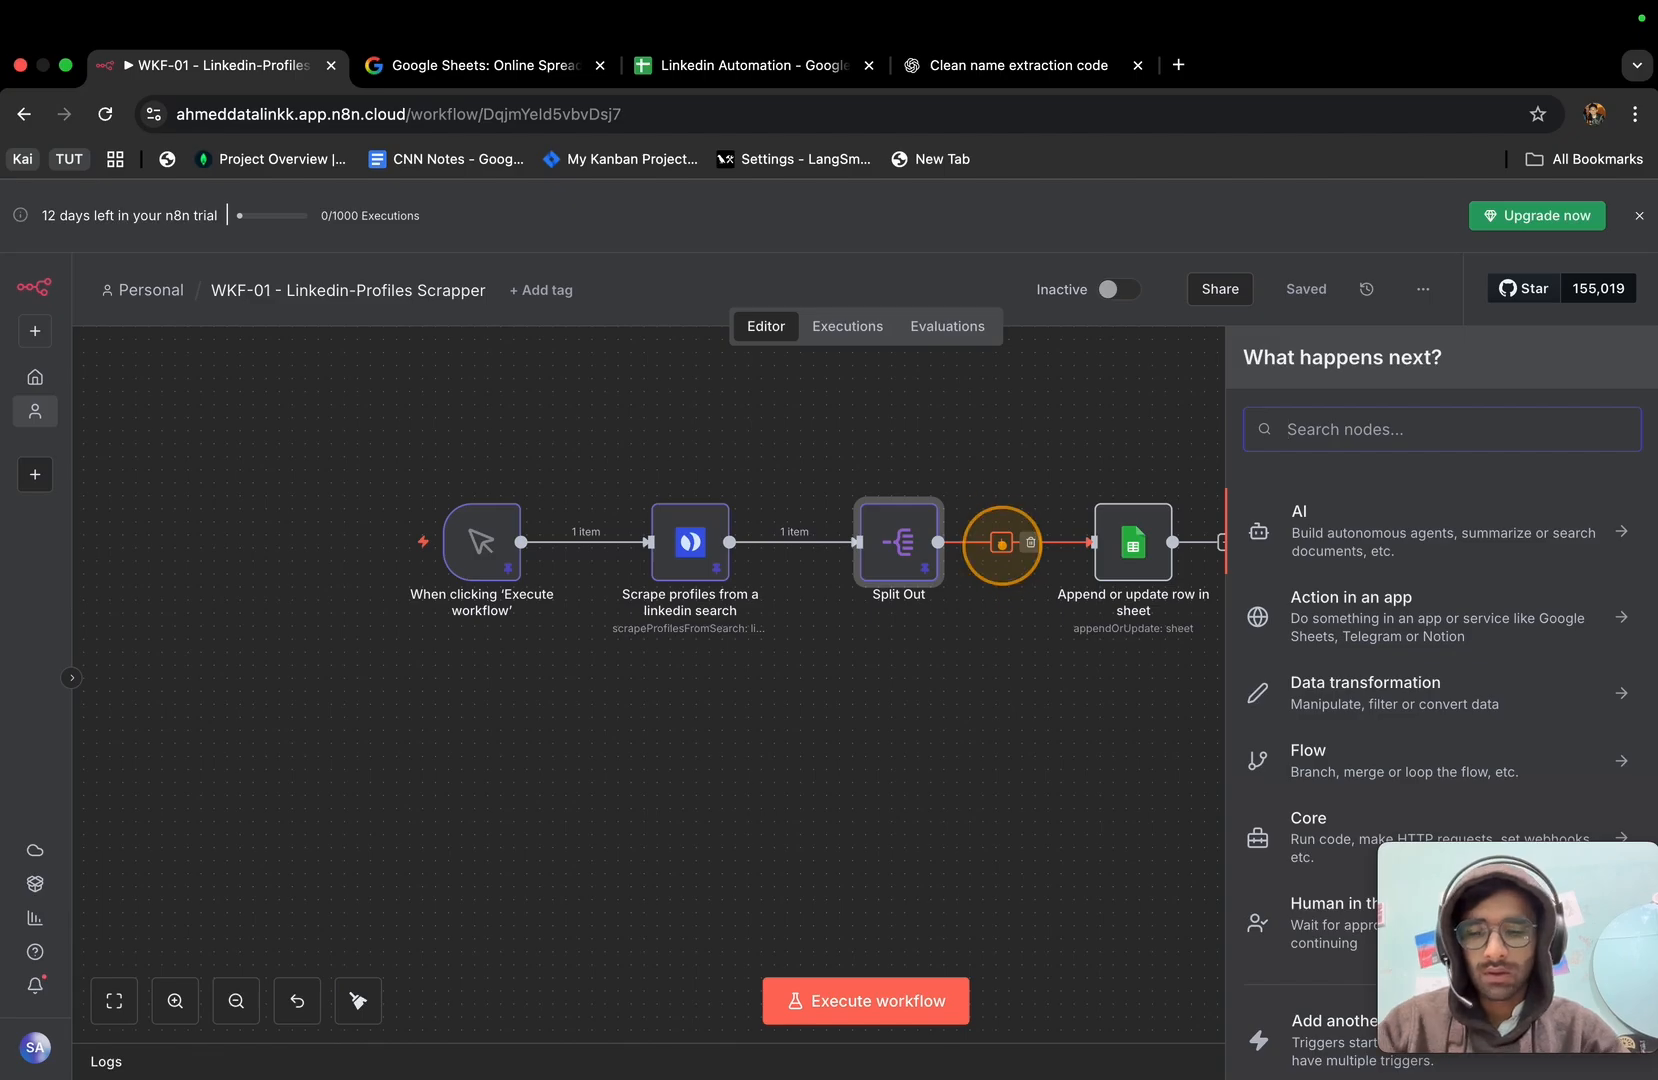
{"action": "type", "text": "code"}
{"action": "left_click", "coordinate": [1436, 509]}
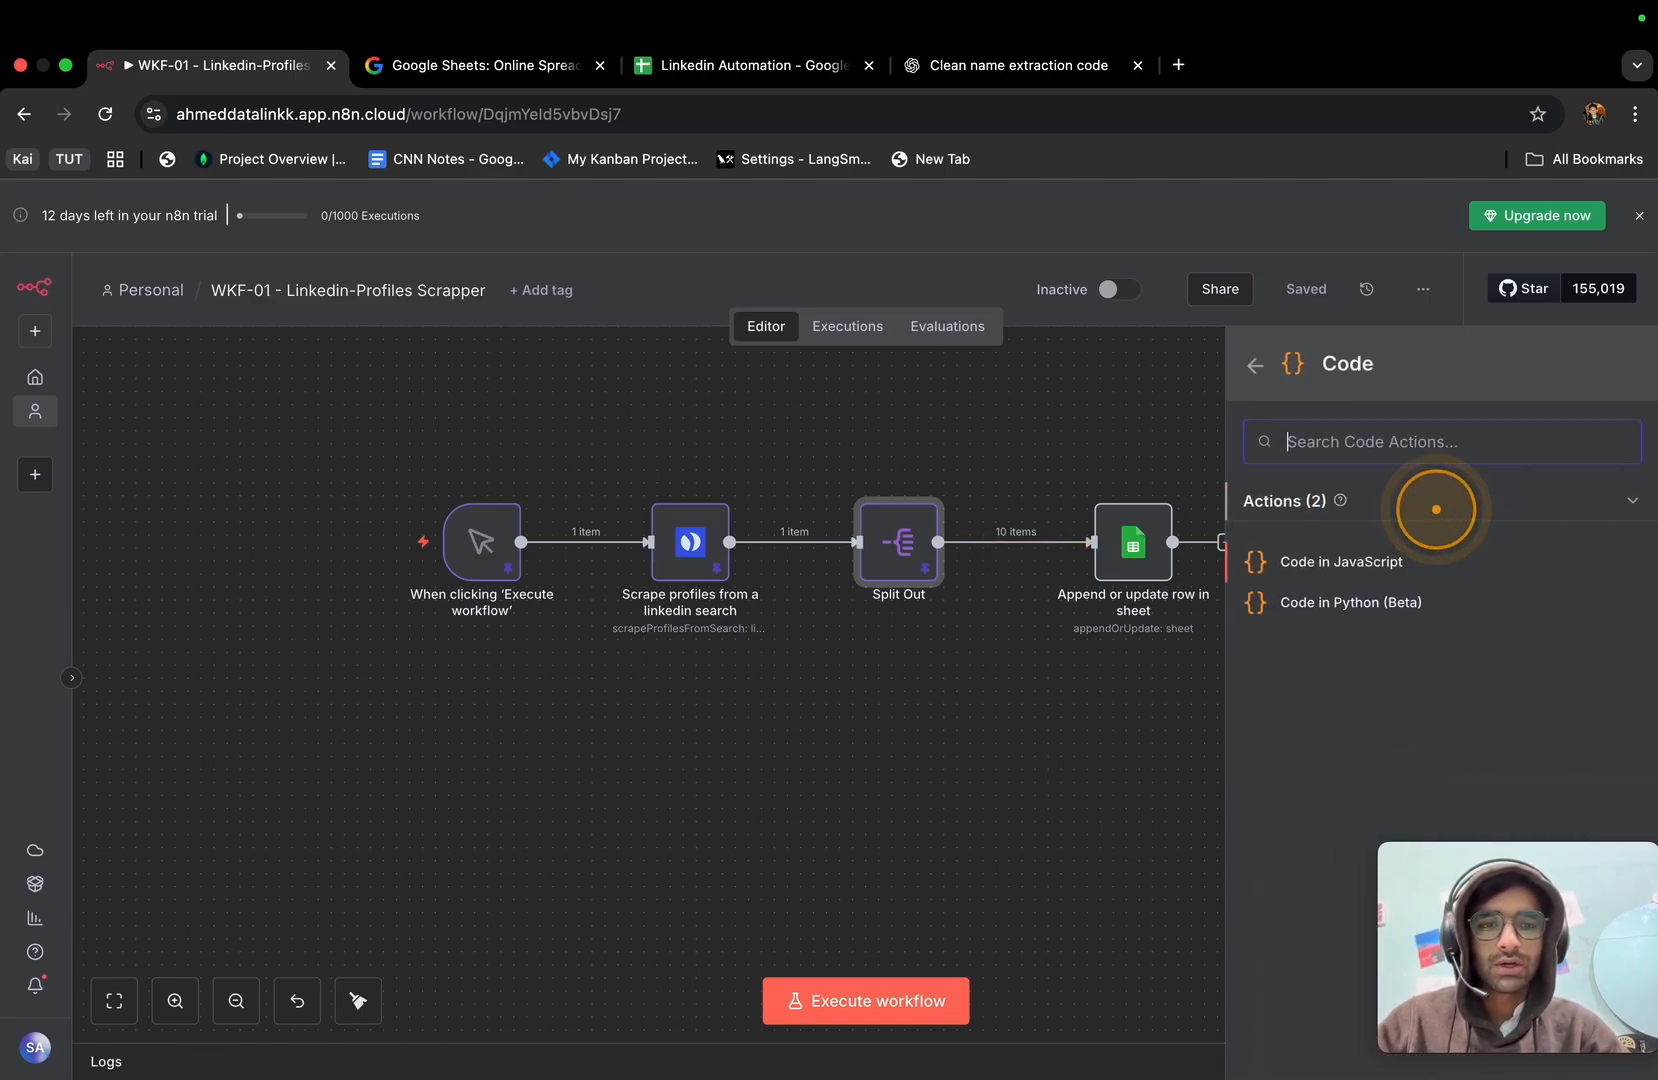
{"action": "left_click", "coordinate": [1320, 558]}
Replace the Code node's default script with the copied name-cleaning JavaScript and return to the canvas.
{"action": "left_click", "coordinate": [758, 614]}
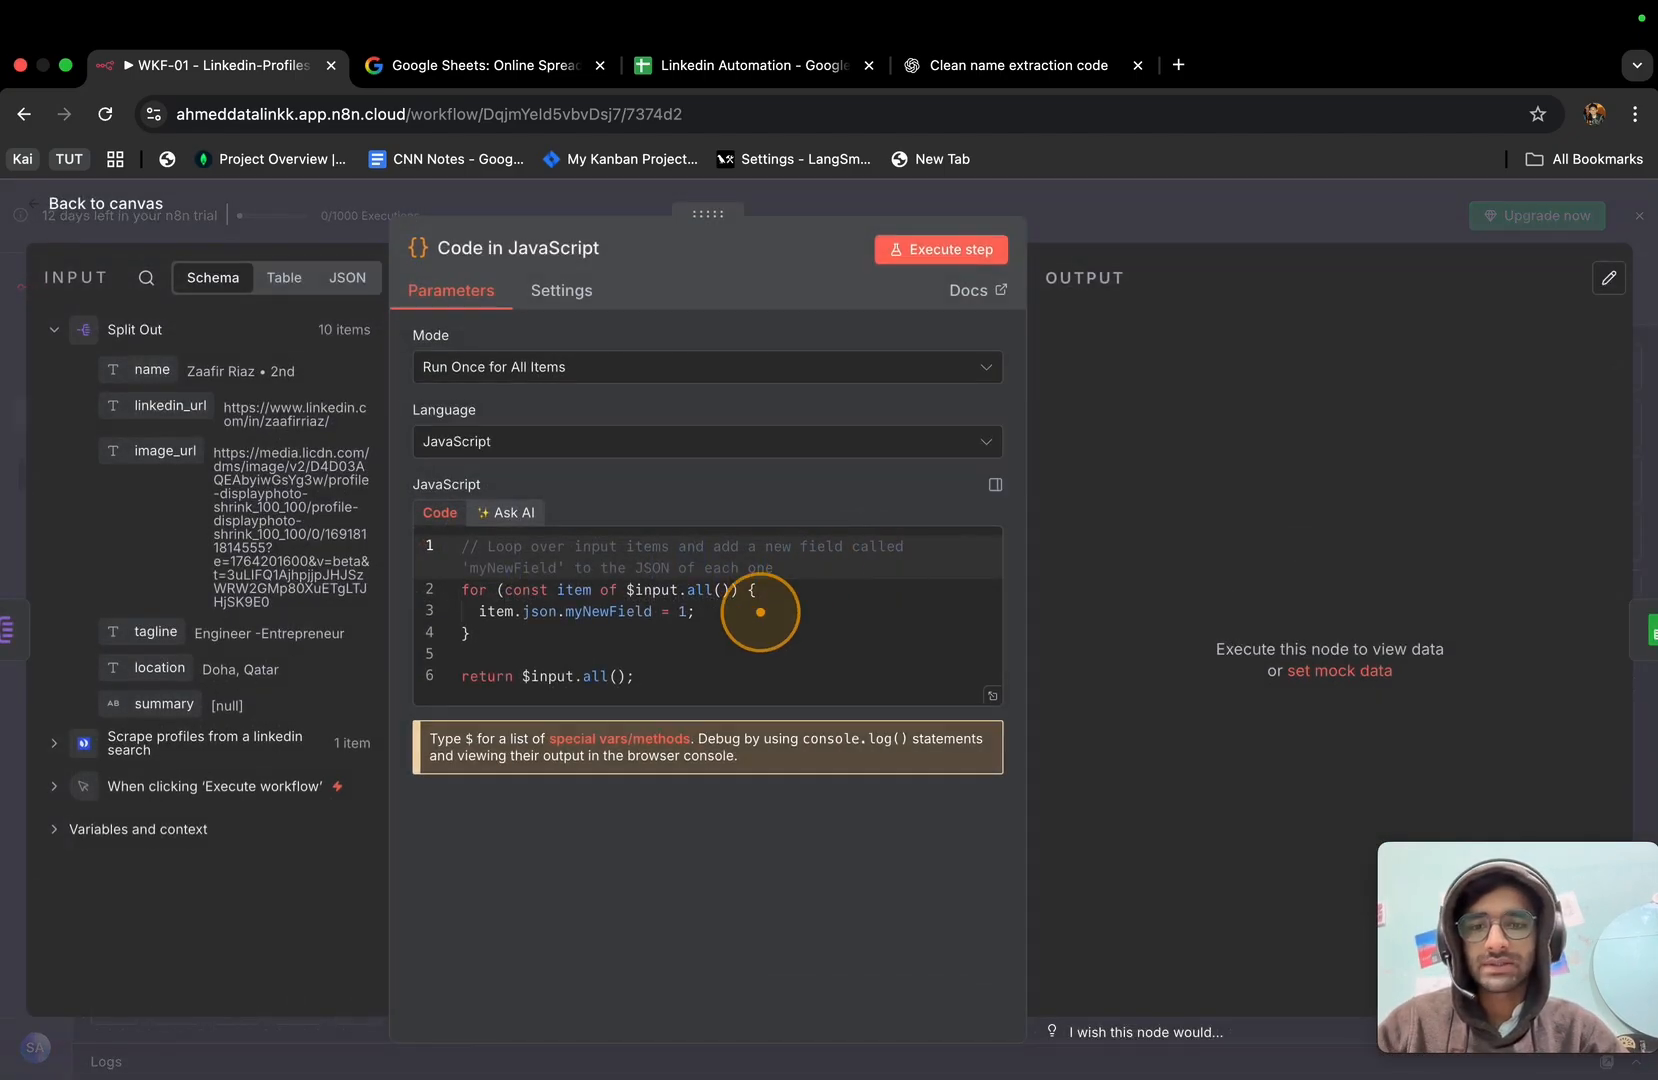
{"action": "key", "text": "ctrl+a"}
{"action": "key", "text": "ctrl+v"}
{"action": "left_click", "coordinate": [8, 402]}
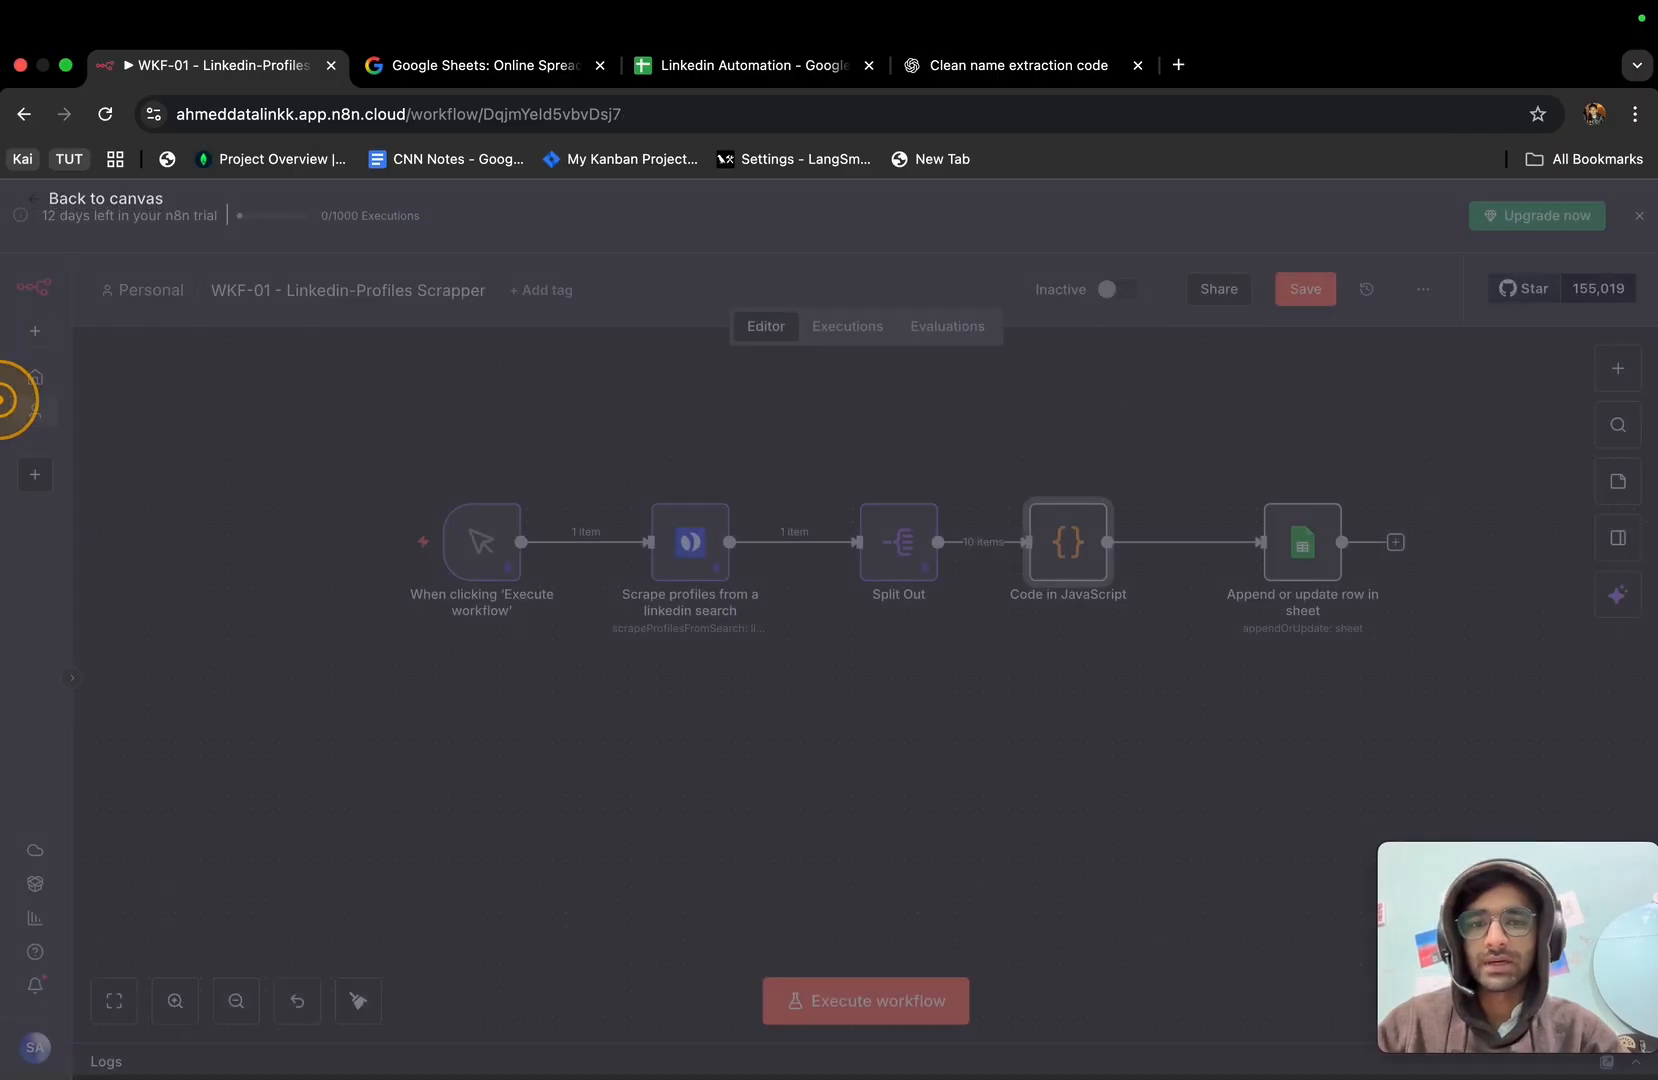
Center the Code node between its neighbours, run it and check the name values in its JSON output.
{"action": "left_click_drag", "start_coordinate": [1082, 526], "coordinate": [1112, 536]}
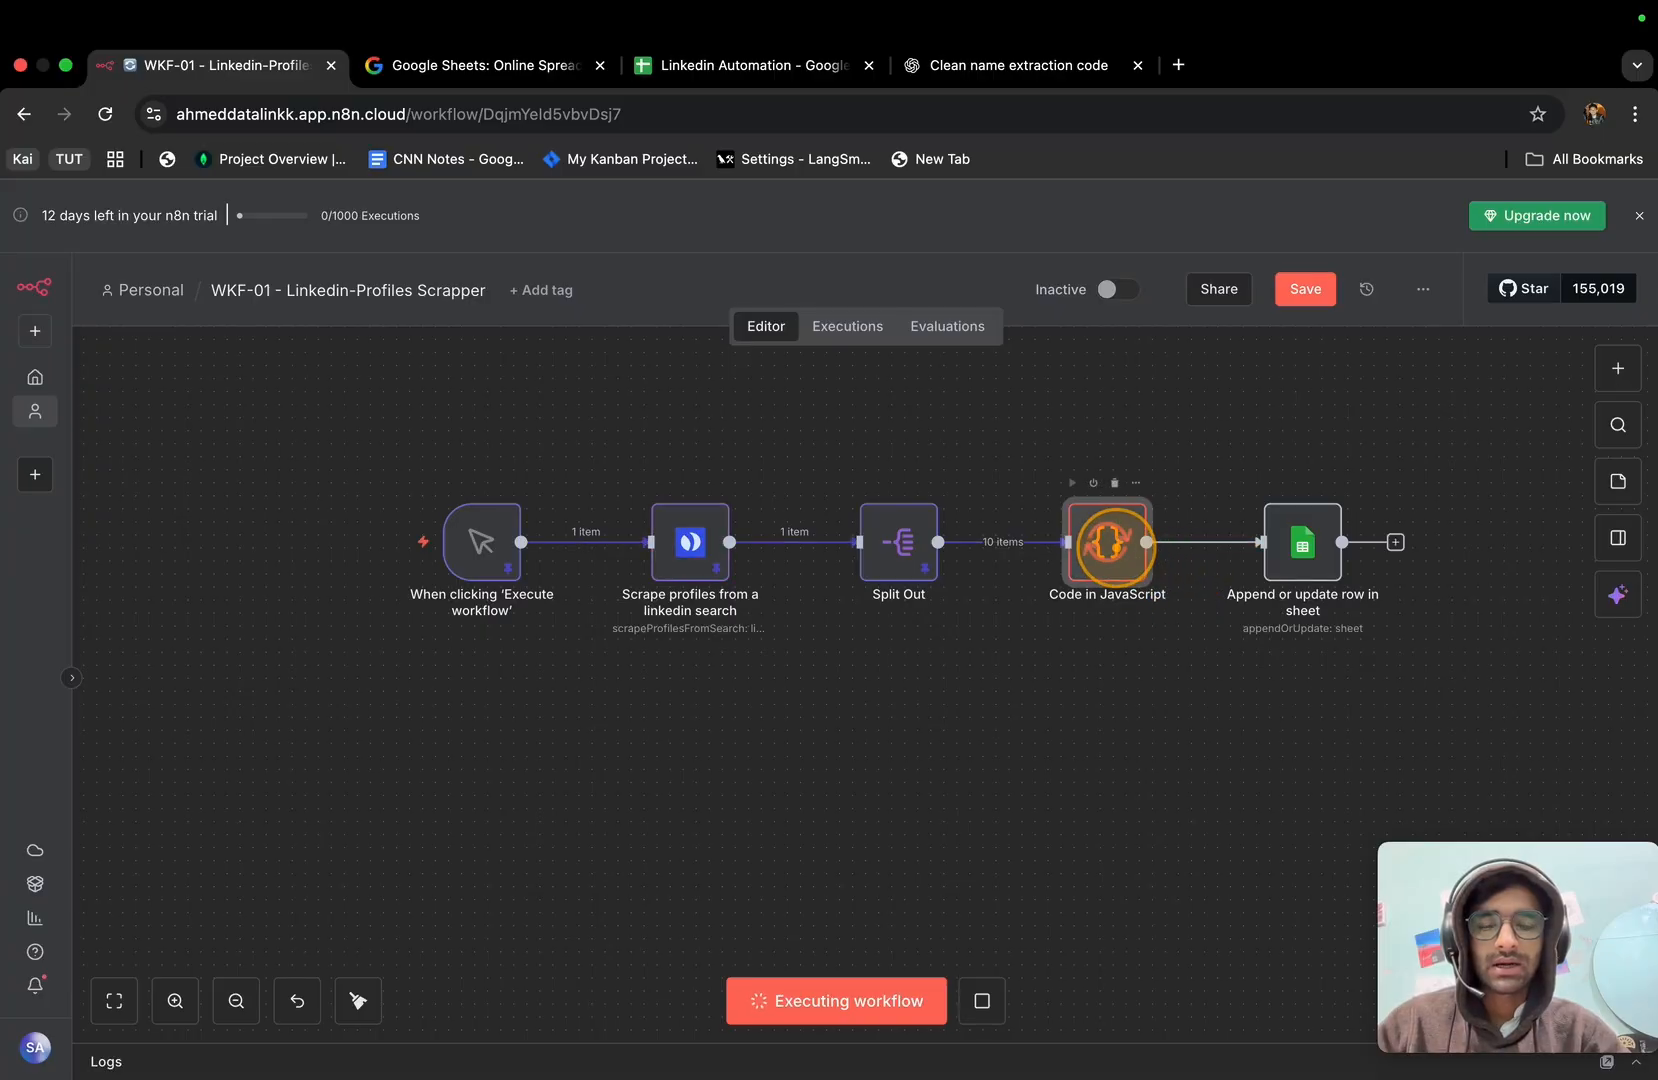
{"action": "double_click", "coordinate": [1110, 541]}
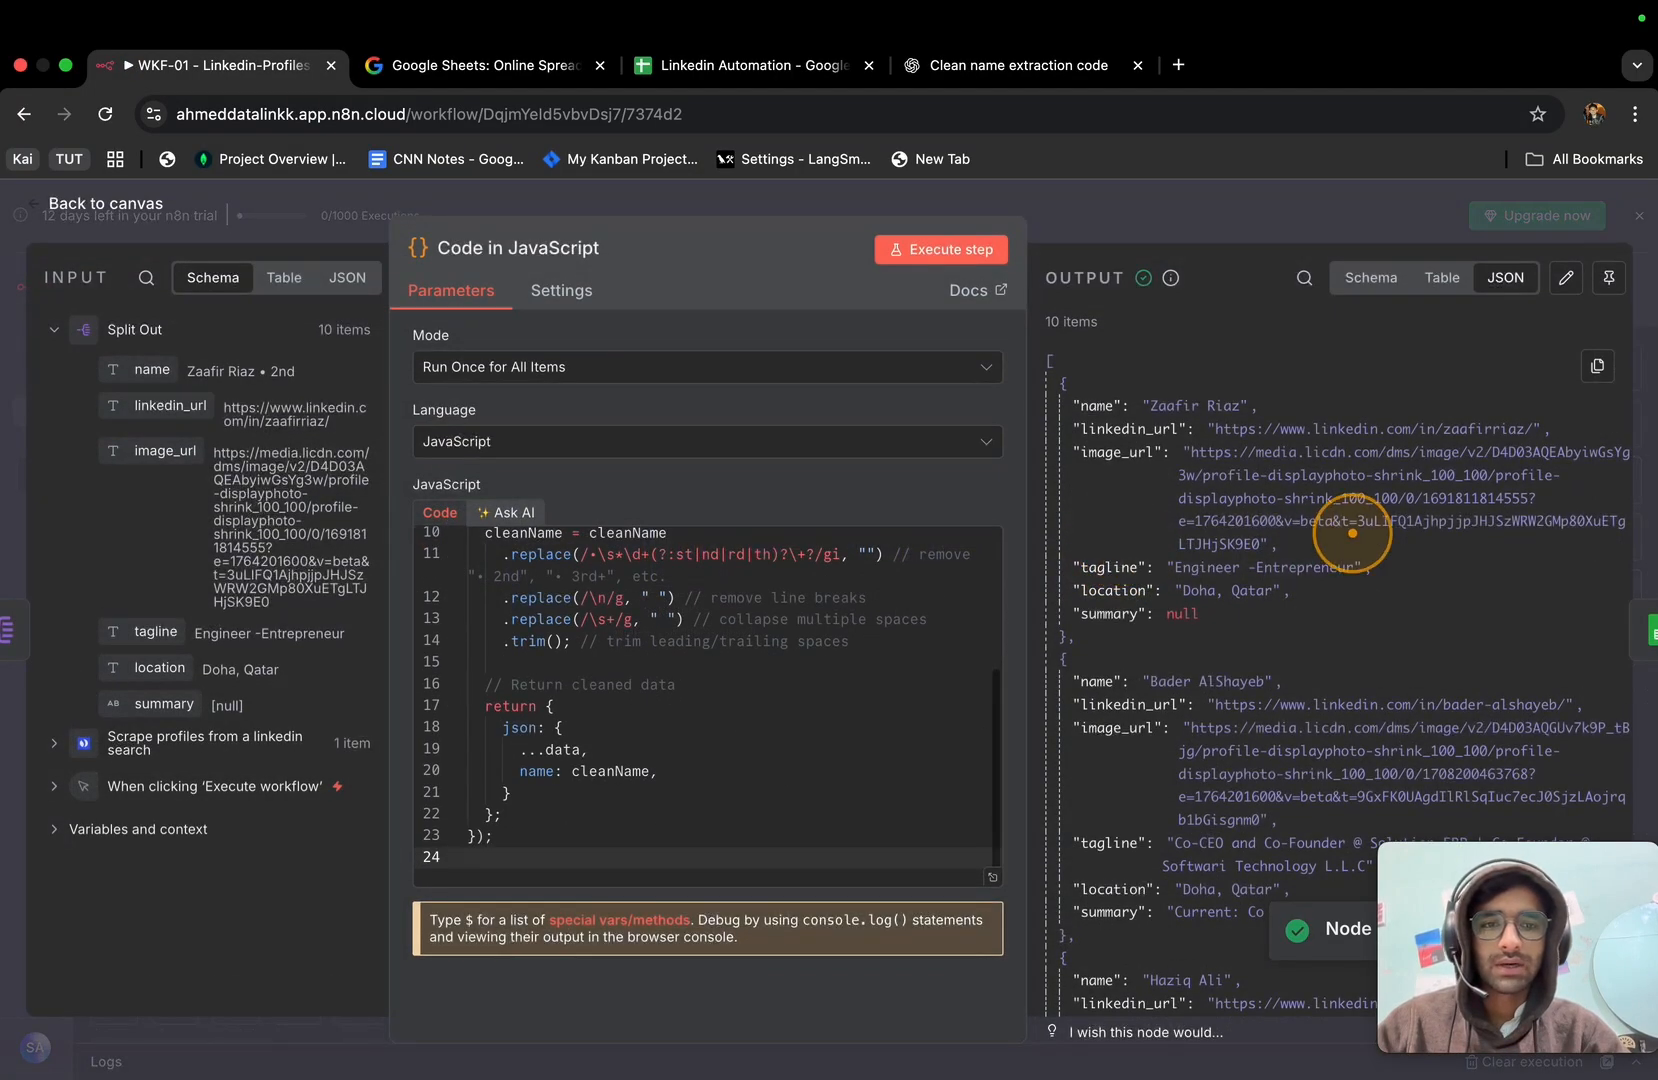
{"action": "double_click", "coordinate": [1201, 410]}
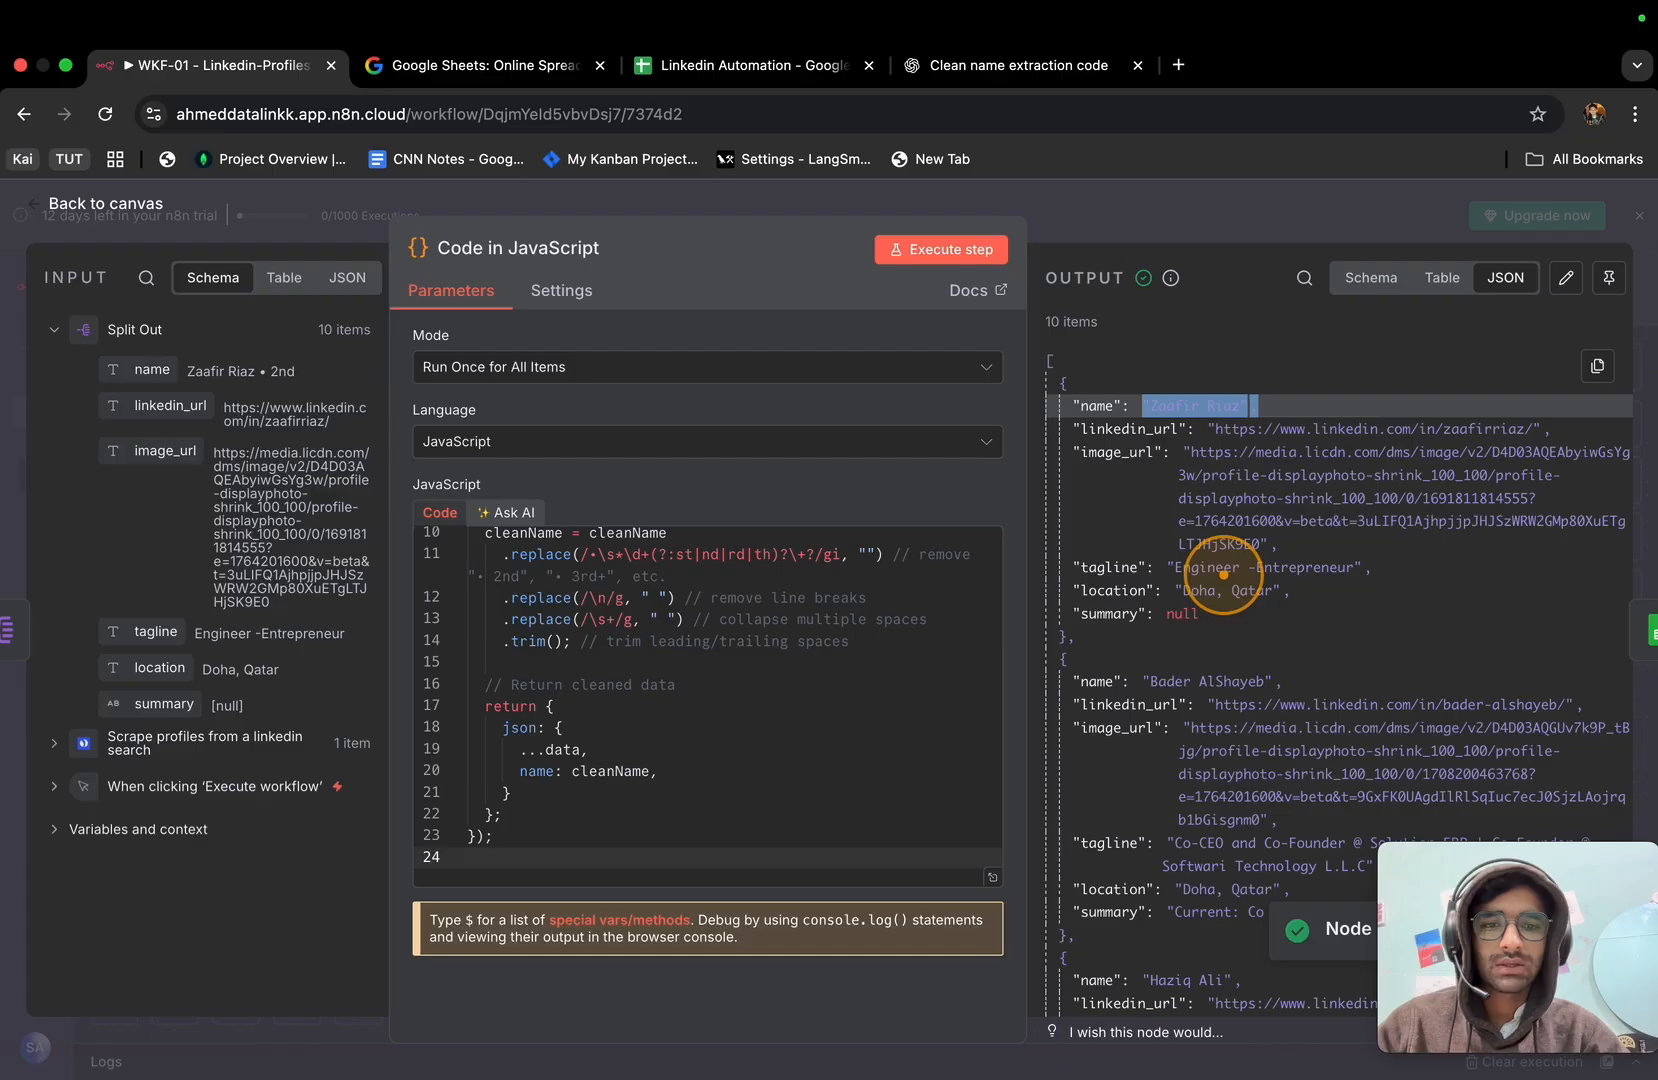
{"action": "double_click", "coordinate": [1224, 575]}
{"action": "scroll", "coordinate": [1224, 575], "scroll_direction": "down", "scroll_amount": 3}
{"action": "double_click", "coordinate": [1205, 425]}
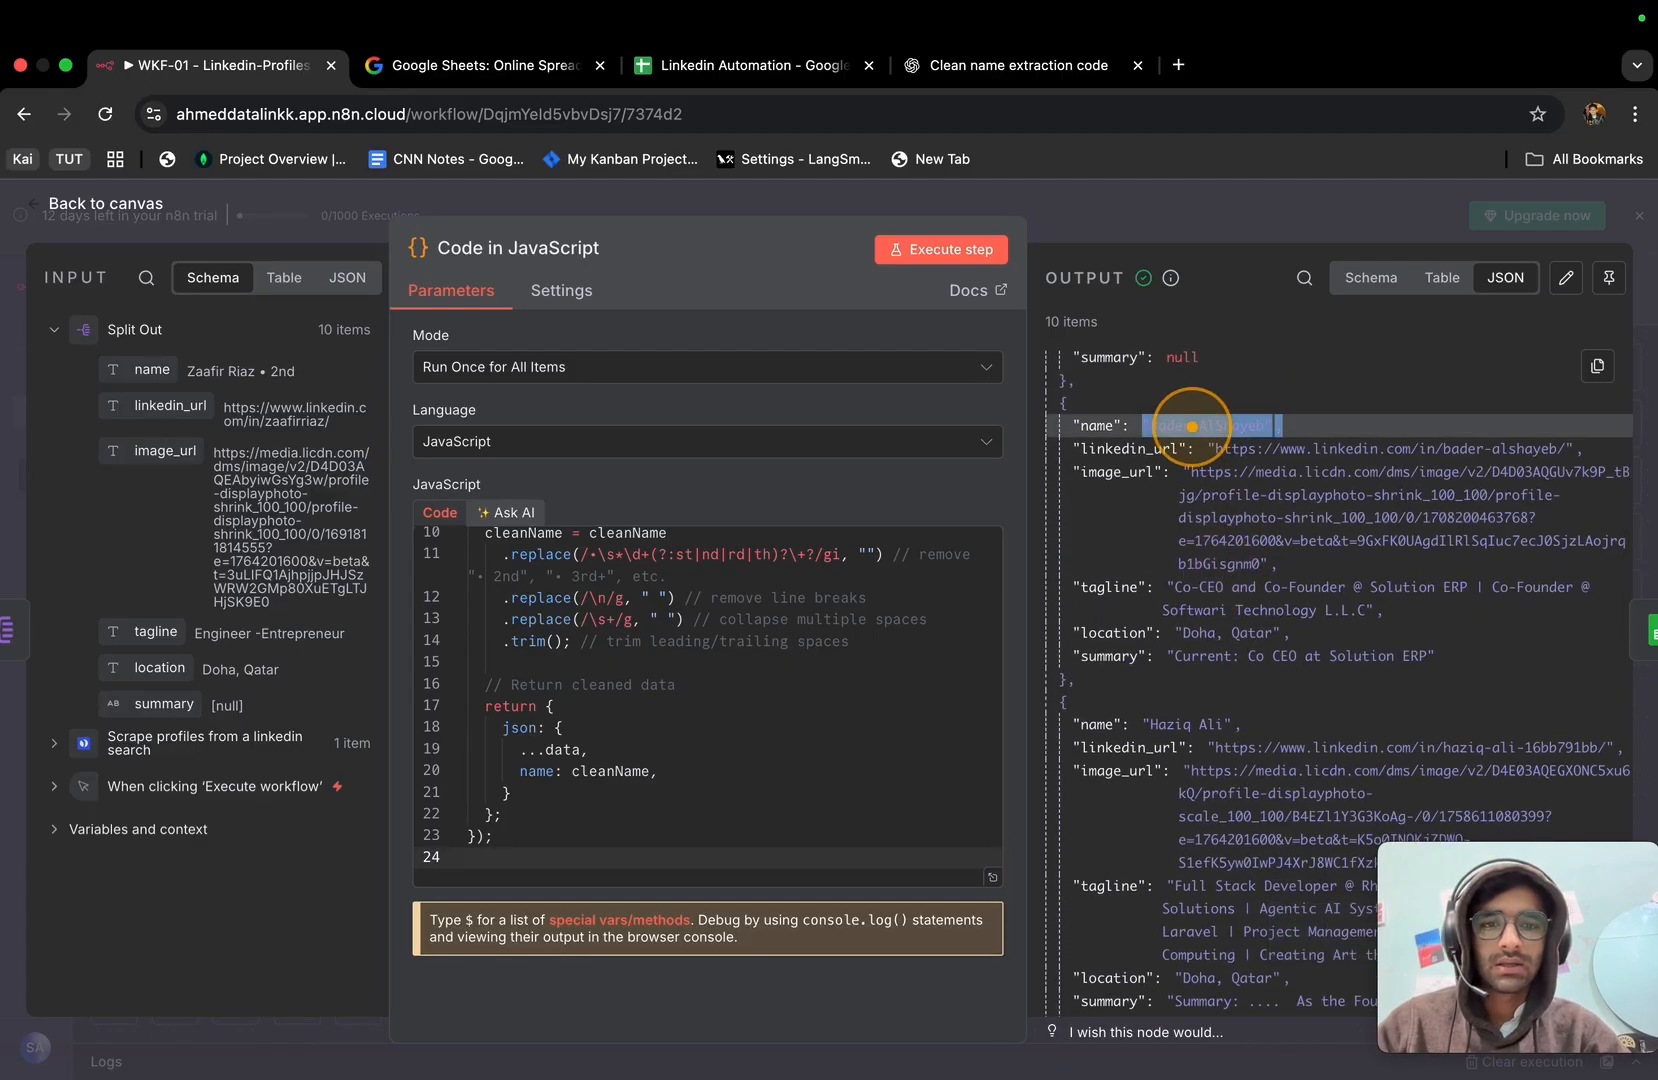
{"action": "double_click", "coordinate": [1175, 724]}
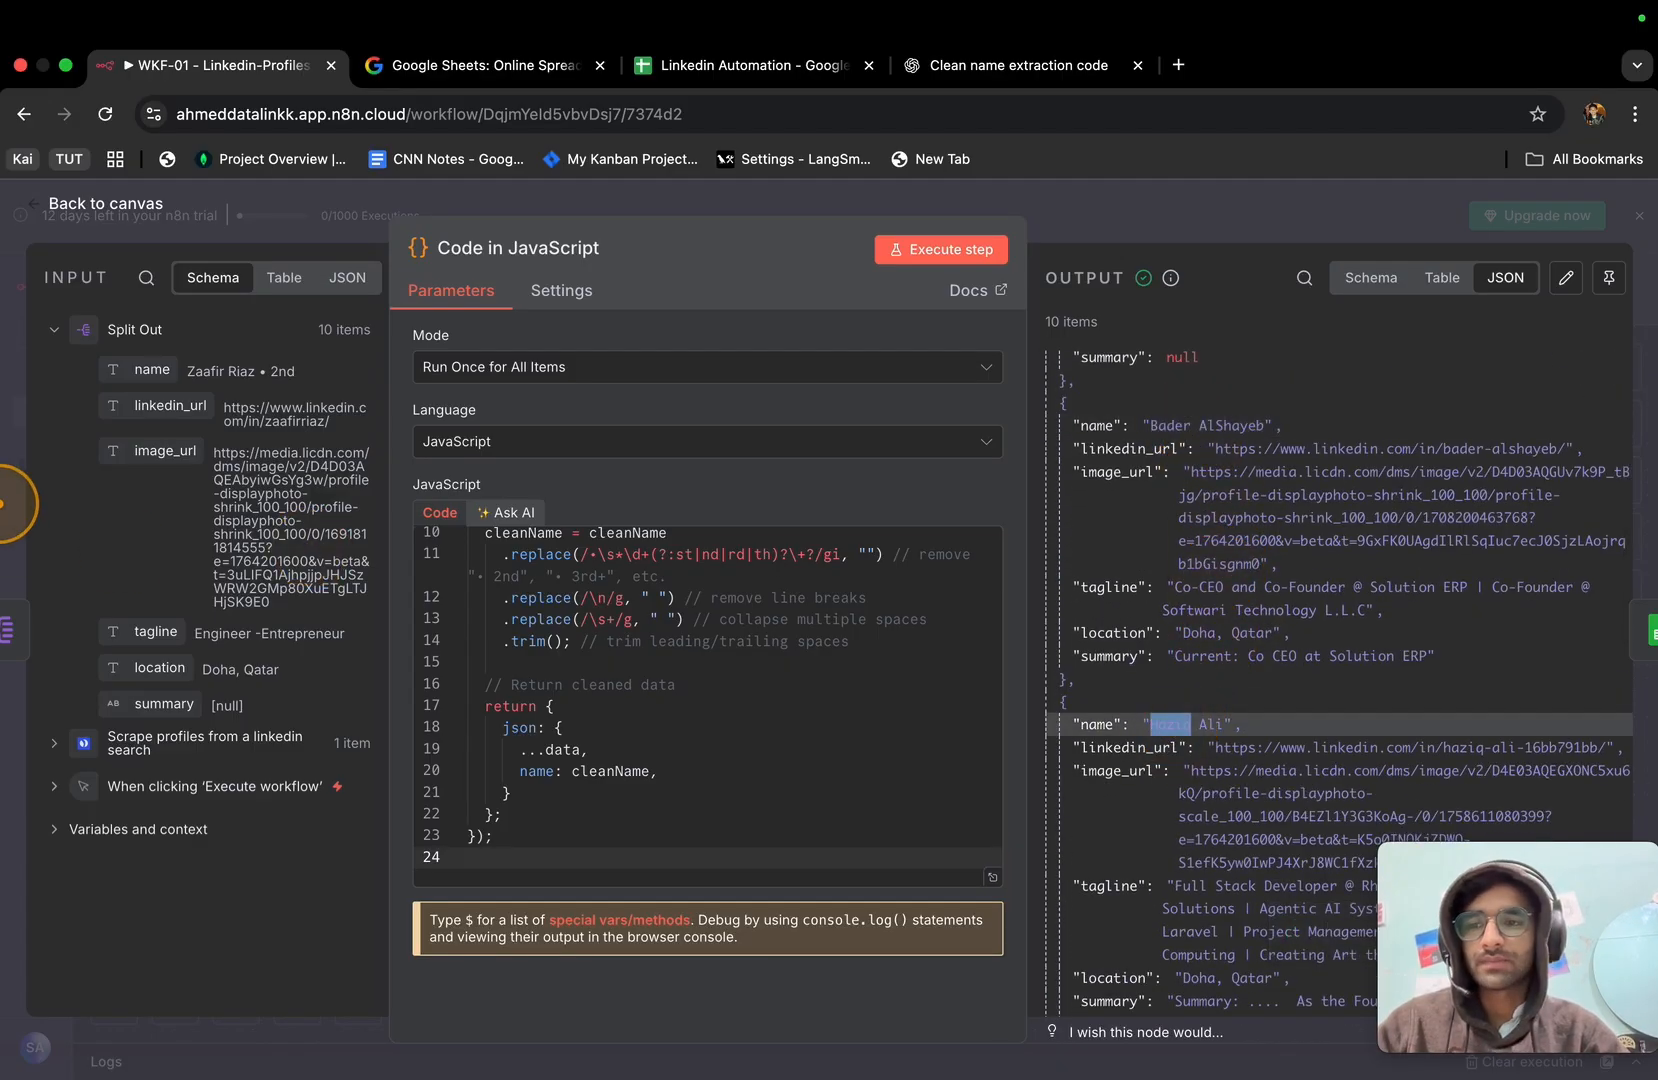
{"action": "left_click", "coordinate": [3, 503]}
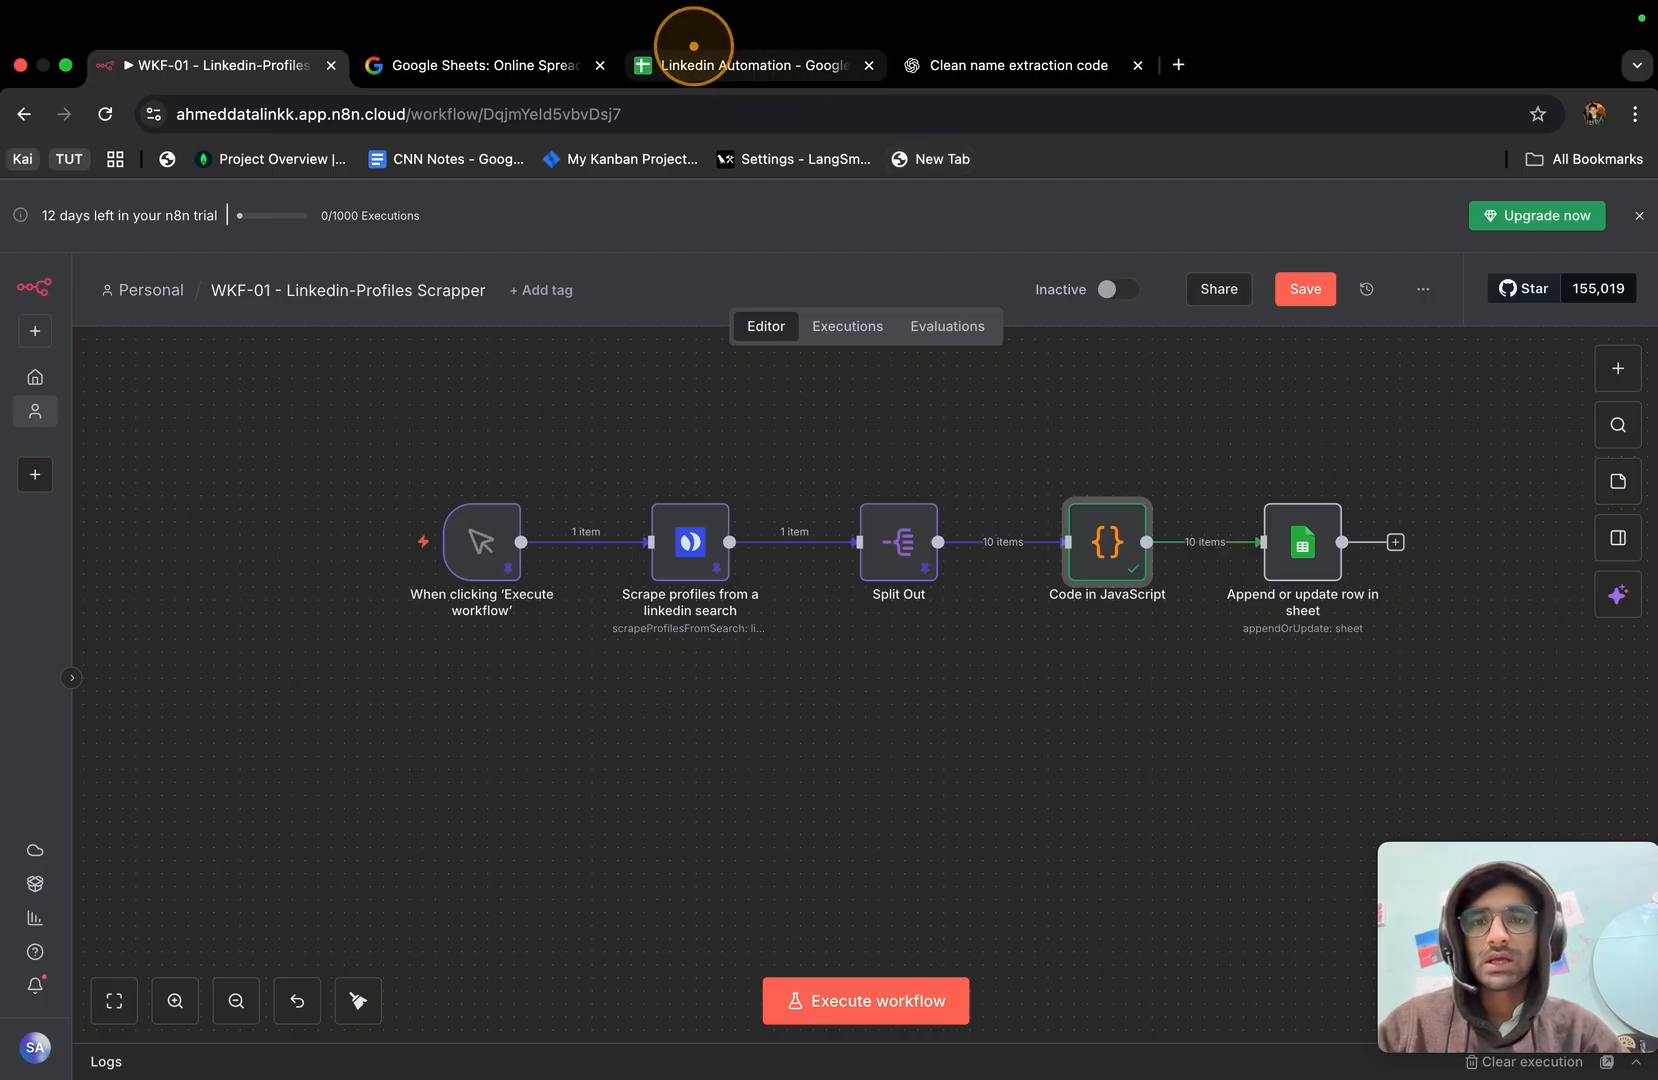
Switch to the Linkedin Automation spreadsheet and clear the old profile data in A2:G12, keeping the header row.
{"action": "left_click", "coordinate": [676, 64]}
{"action": "left_click", "coordinate": [128, 446]}
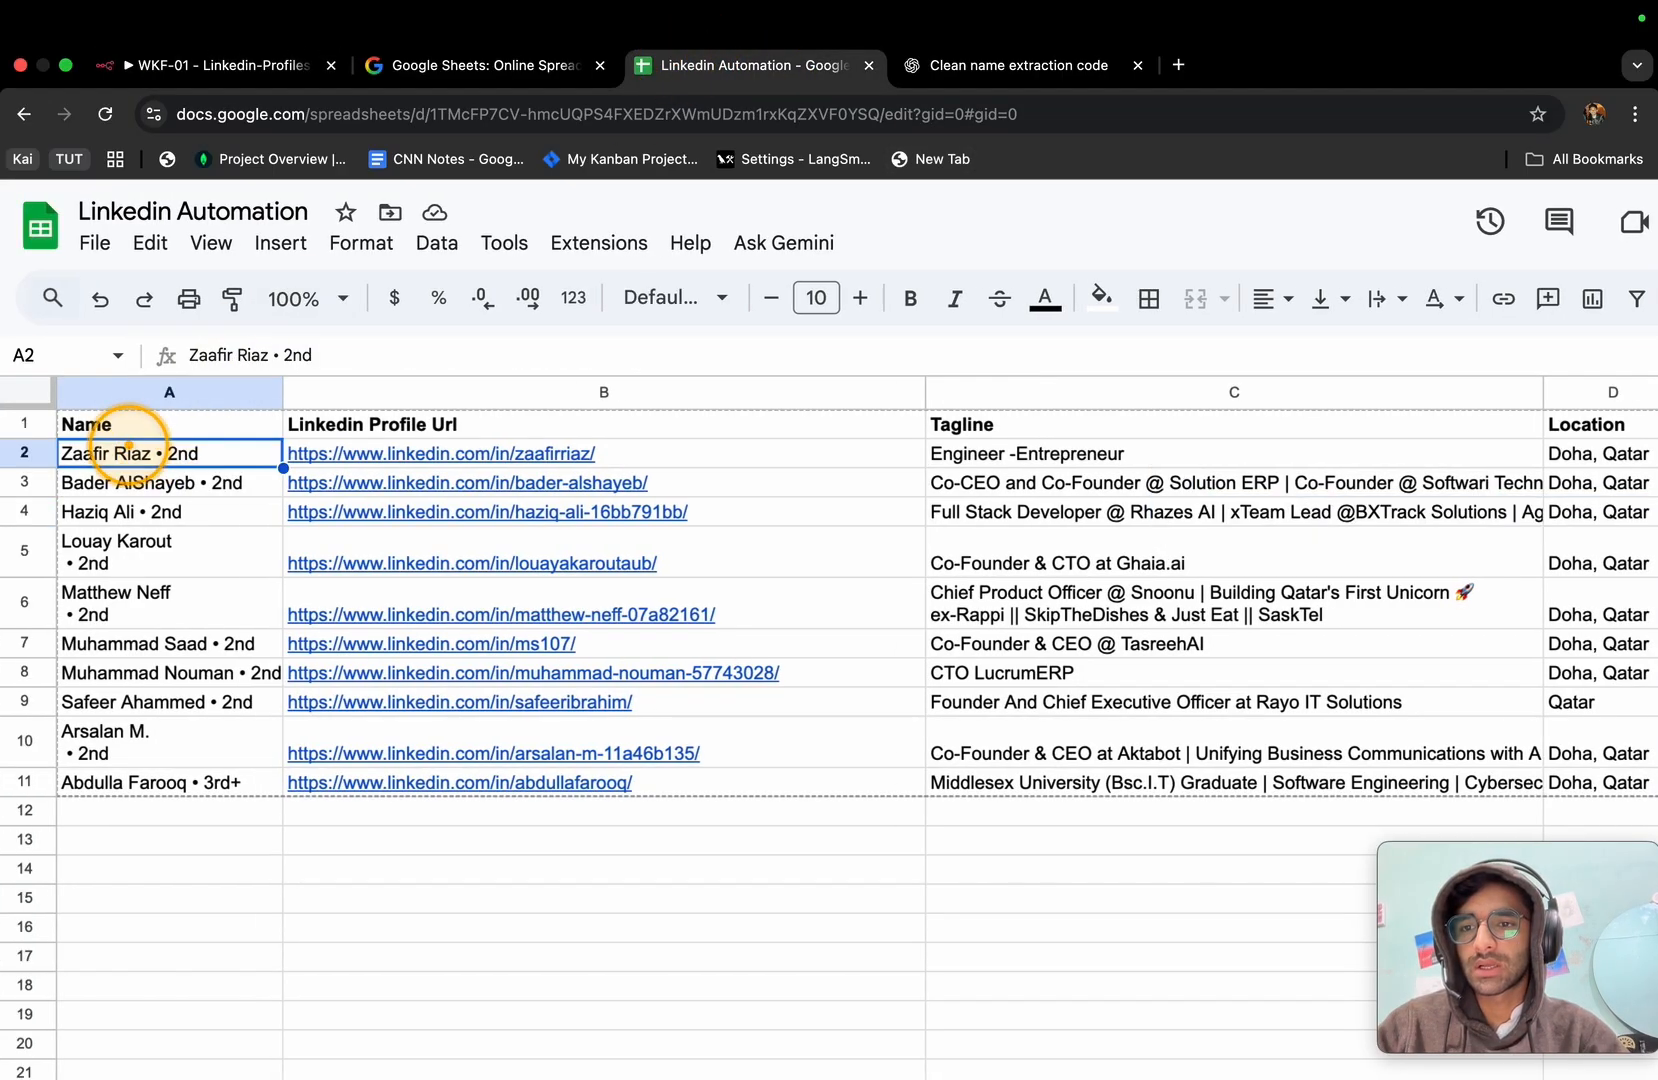
{"action": "key", "text": "ctrl+shift+Right"}
{"action": "key", "text": "shift+Down"}
{"action": "key", "text": "shift+Down"}
{"action": "key", "text": "shift+Down"}
{"action": "key", "text": "shift+Down"}
{"action": "key", "text": "shift+Down"}
{"action": "key", "text": "shift+Down"}
{"action": "key", "text": "shift+Down"}
{"action": "key", "text": "shift+Down"}
{"action": "key", "text": "shift+Down"}
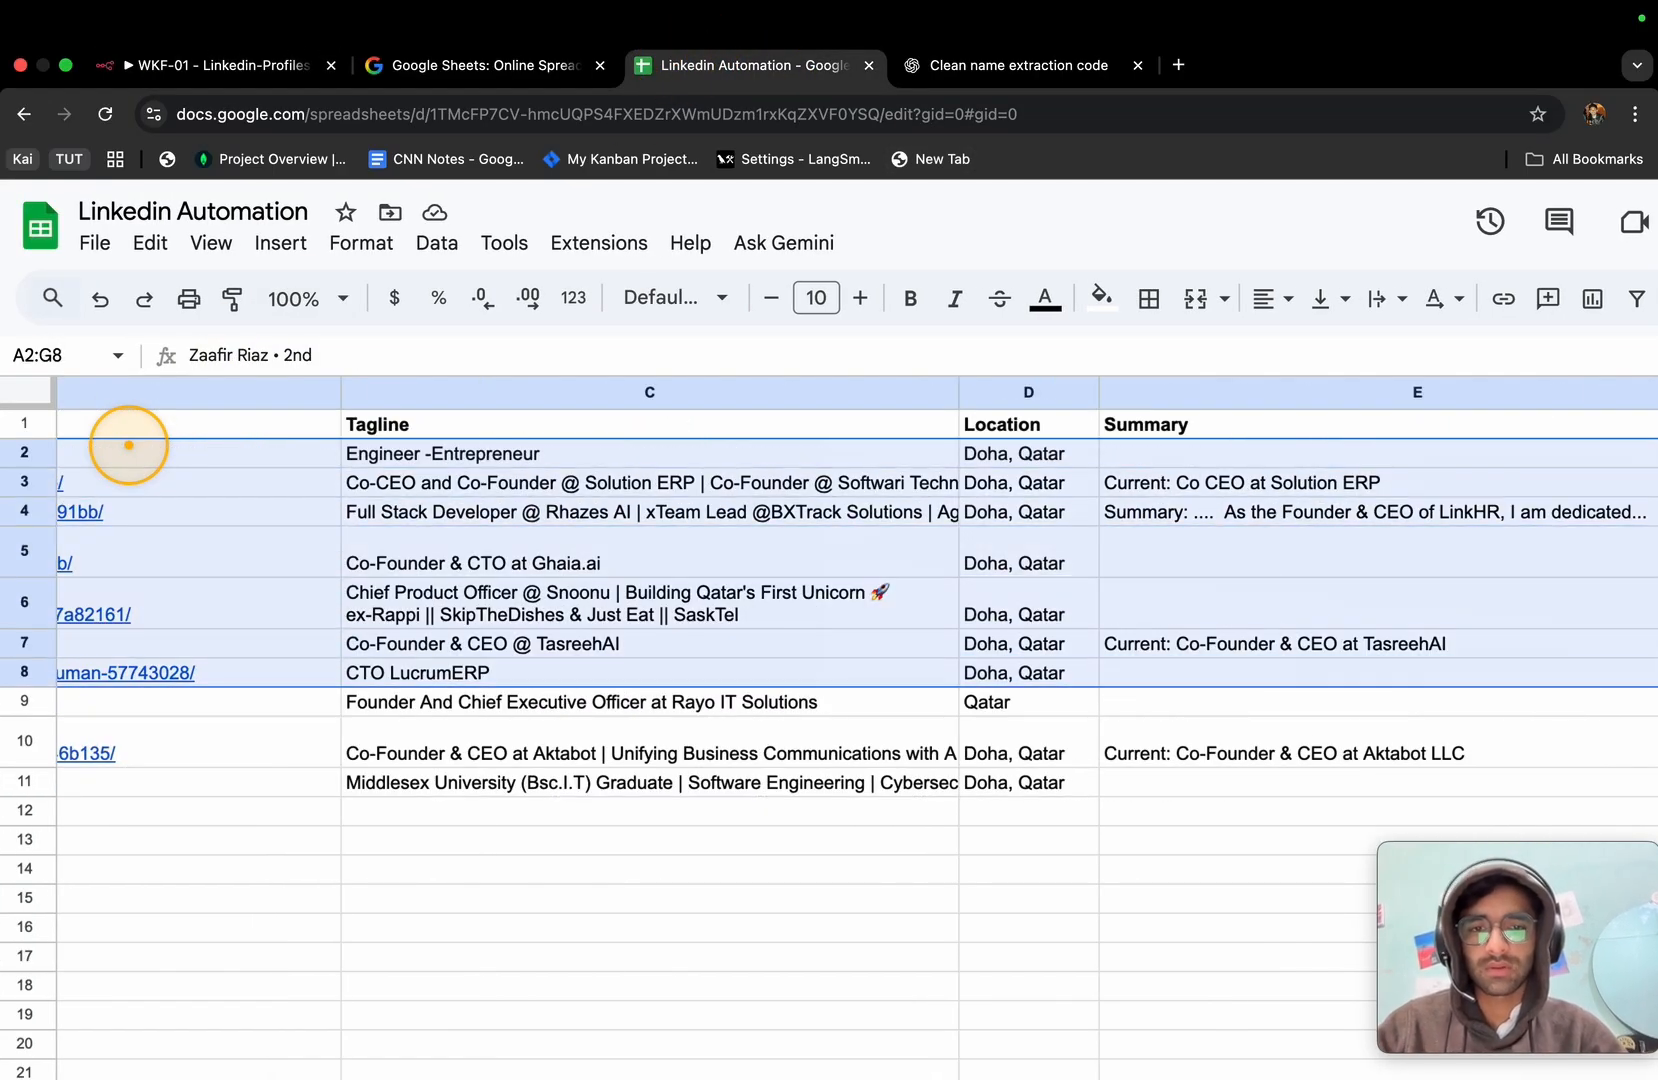
{"action": "key", "text": "shift+Down"}
{"action": "key", "text": "Delete"}
{"action": "scroll", "coordinate": [538, 569], "scroll_direction": "left", "scroll_amount": 5}
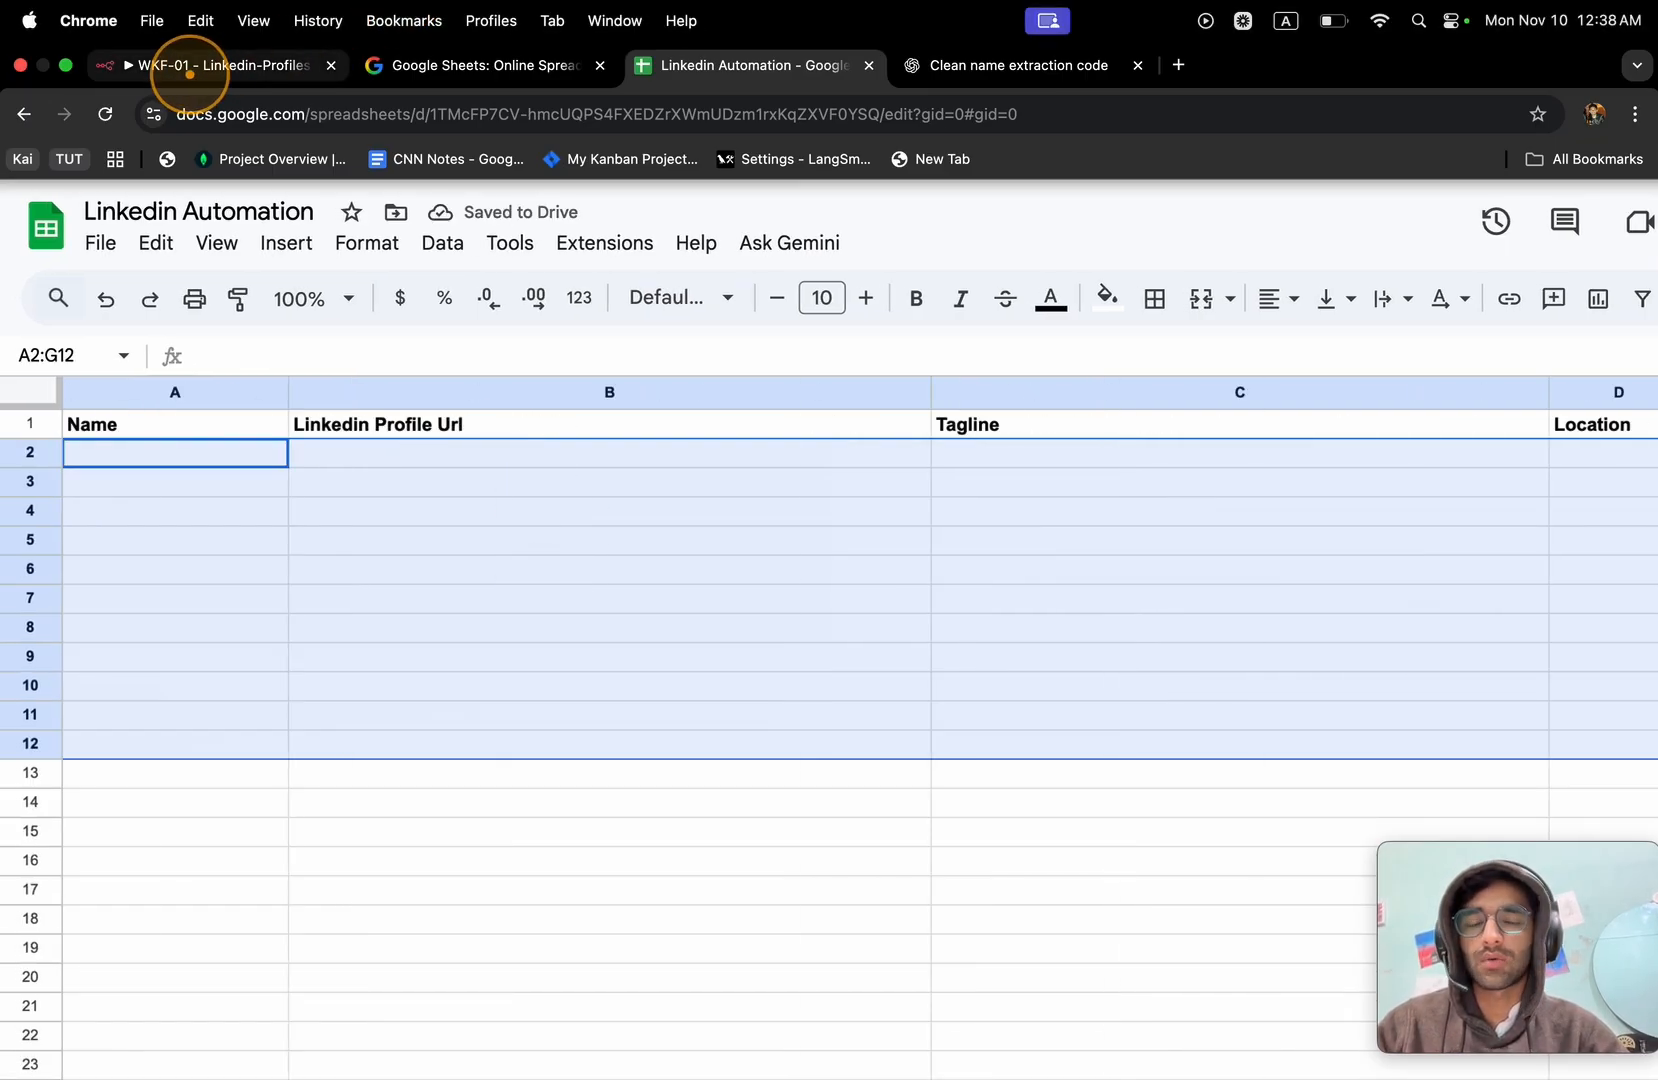
Back in n8n, check the column mappings of the Append or update row in sheet node and execute it.
{"action": "left_click", "coordinate": [189, 66]}
{"action": "double_click", "coordinate": [1296, 562]}
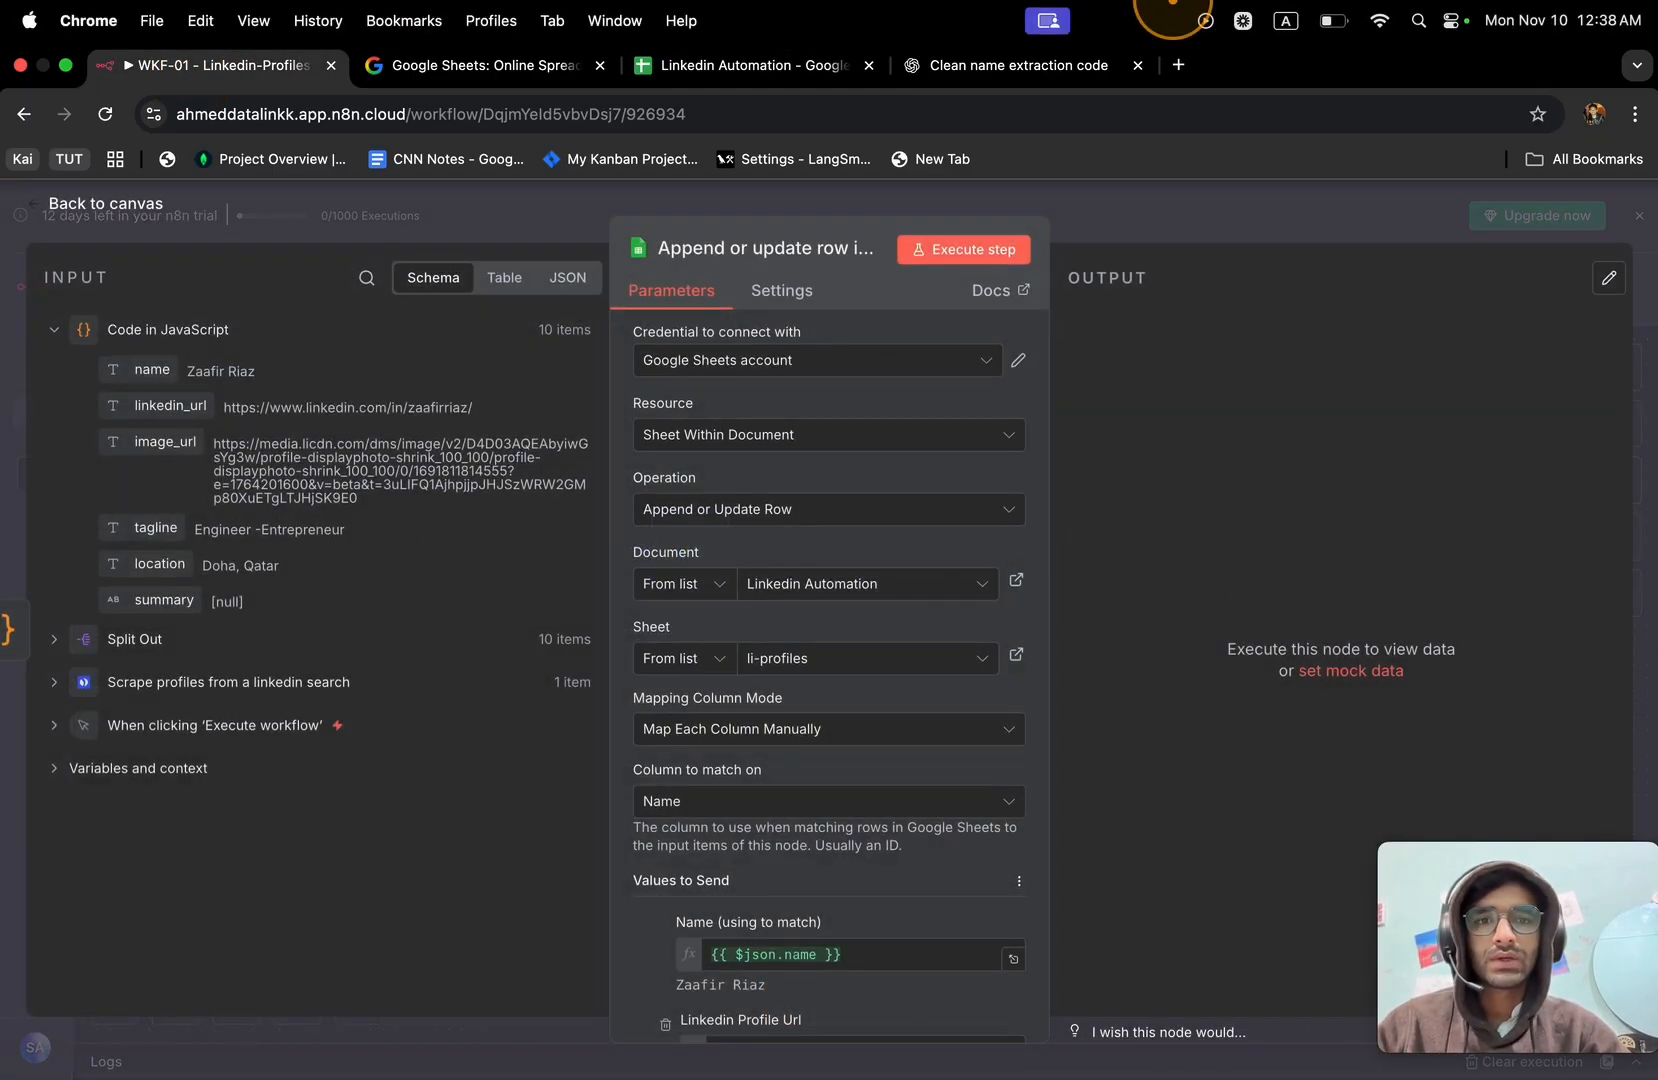
{"action": "scroll", "coordinate": [786, 569], "scroll_direction": "down", "scroll_amount": 5}
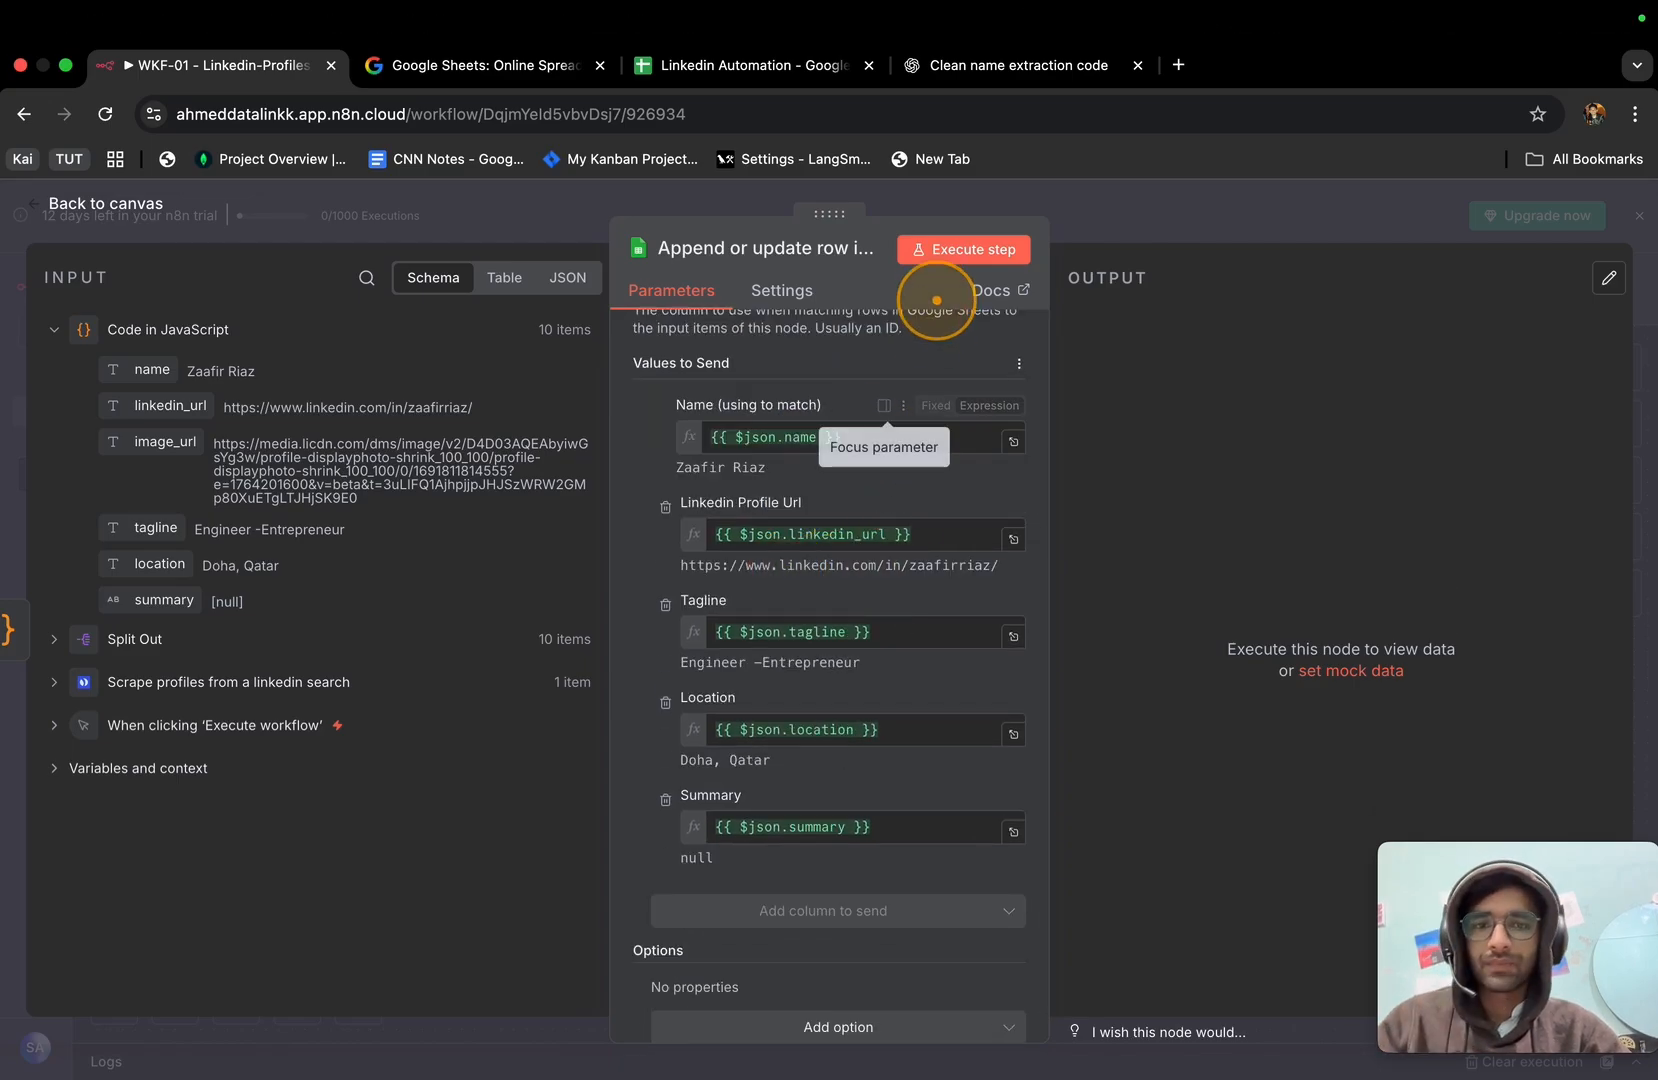
{"action": "left_click", "coordinate": [936, 251]}
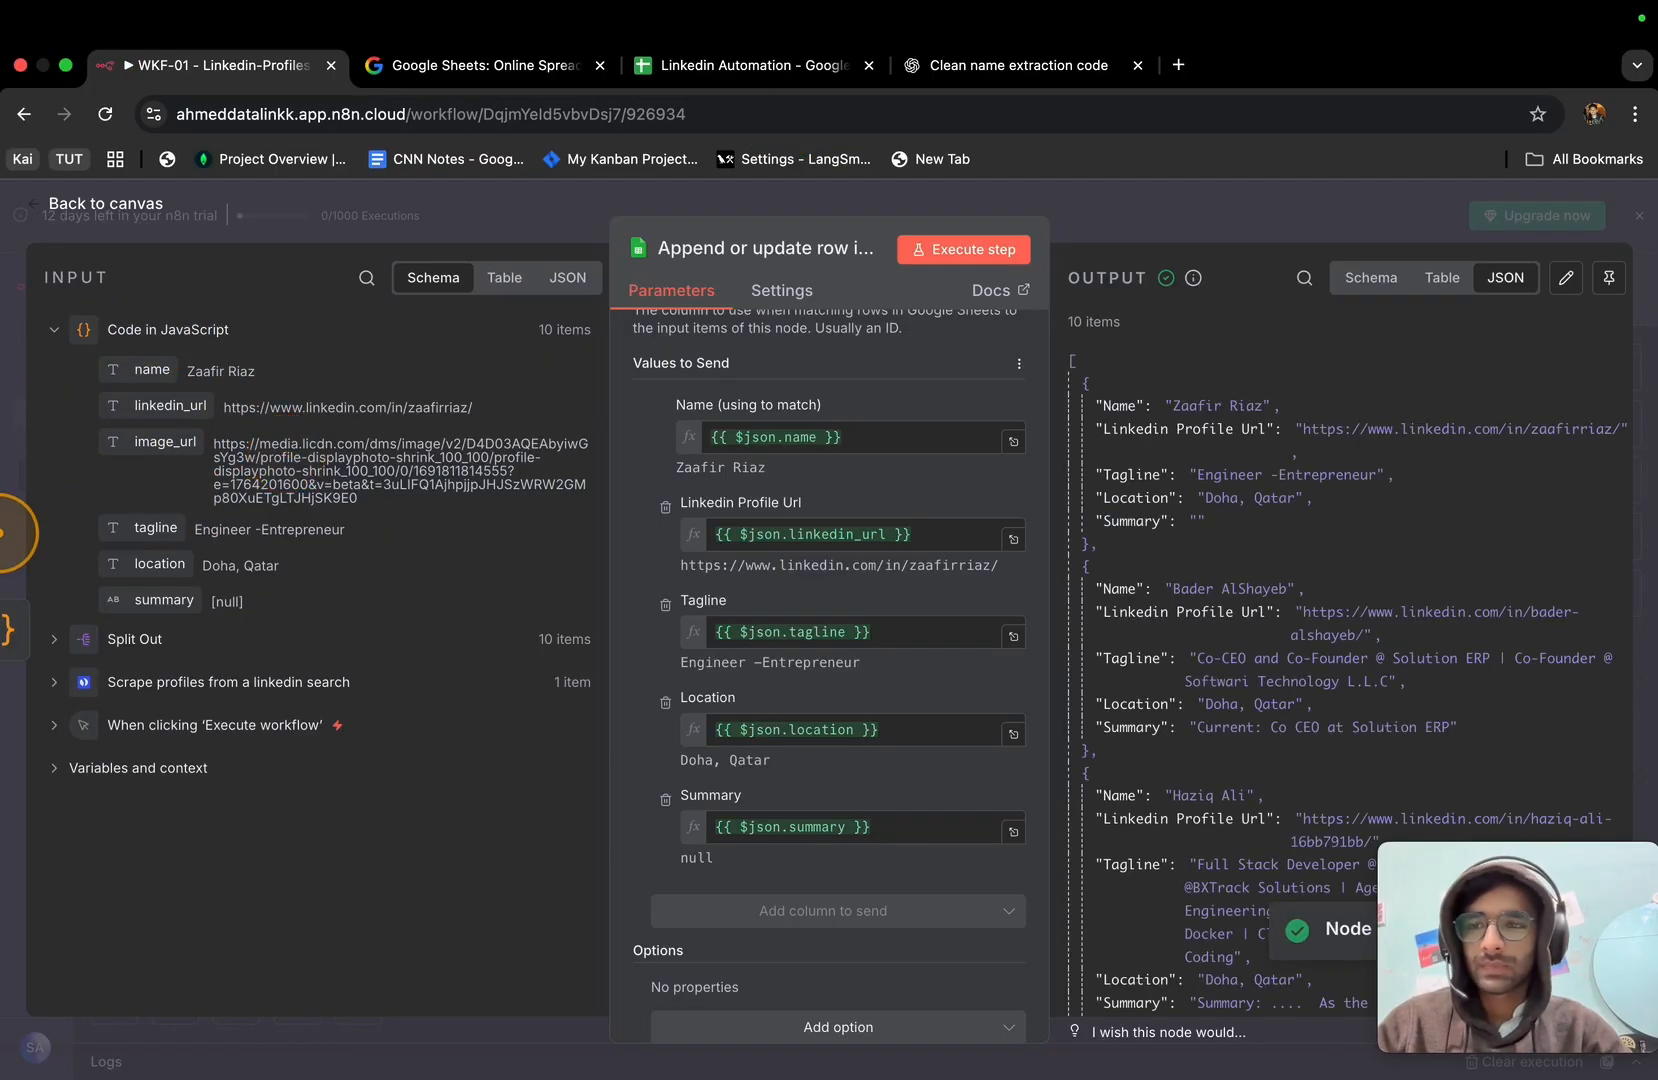
{"action": "left_click", "coordinate": [0, 533]}
Switch to the Linkedin Automation spreadsheet and review the written rows across the Name, Linkedin Profile Url, Tagline, Location and Summary columns.
{"action": "left_click", "coordinate": [742, 66]}
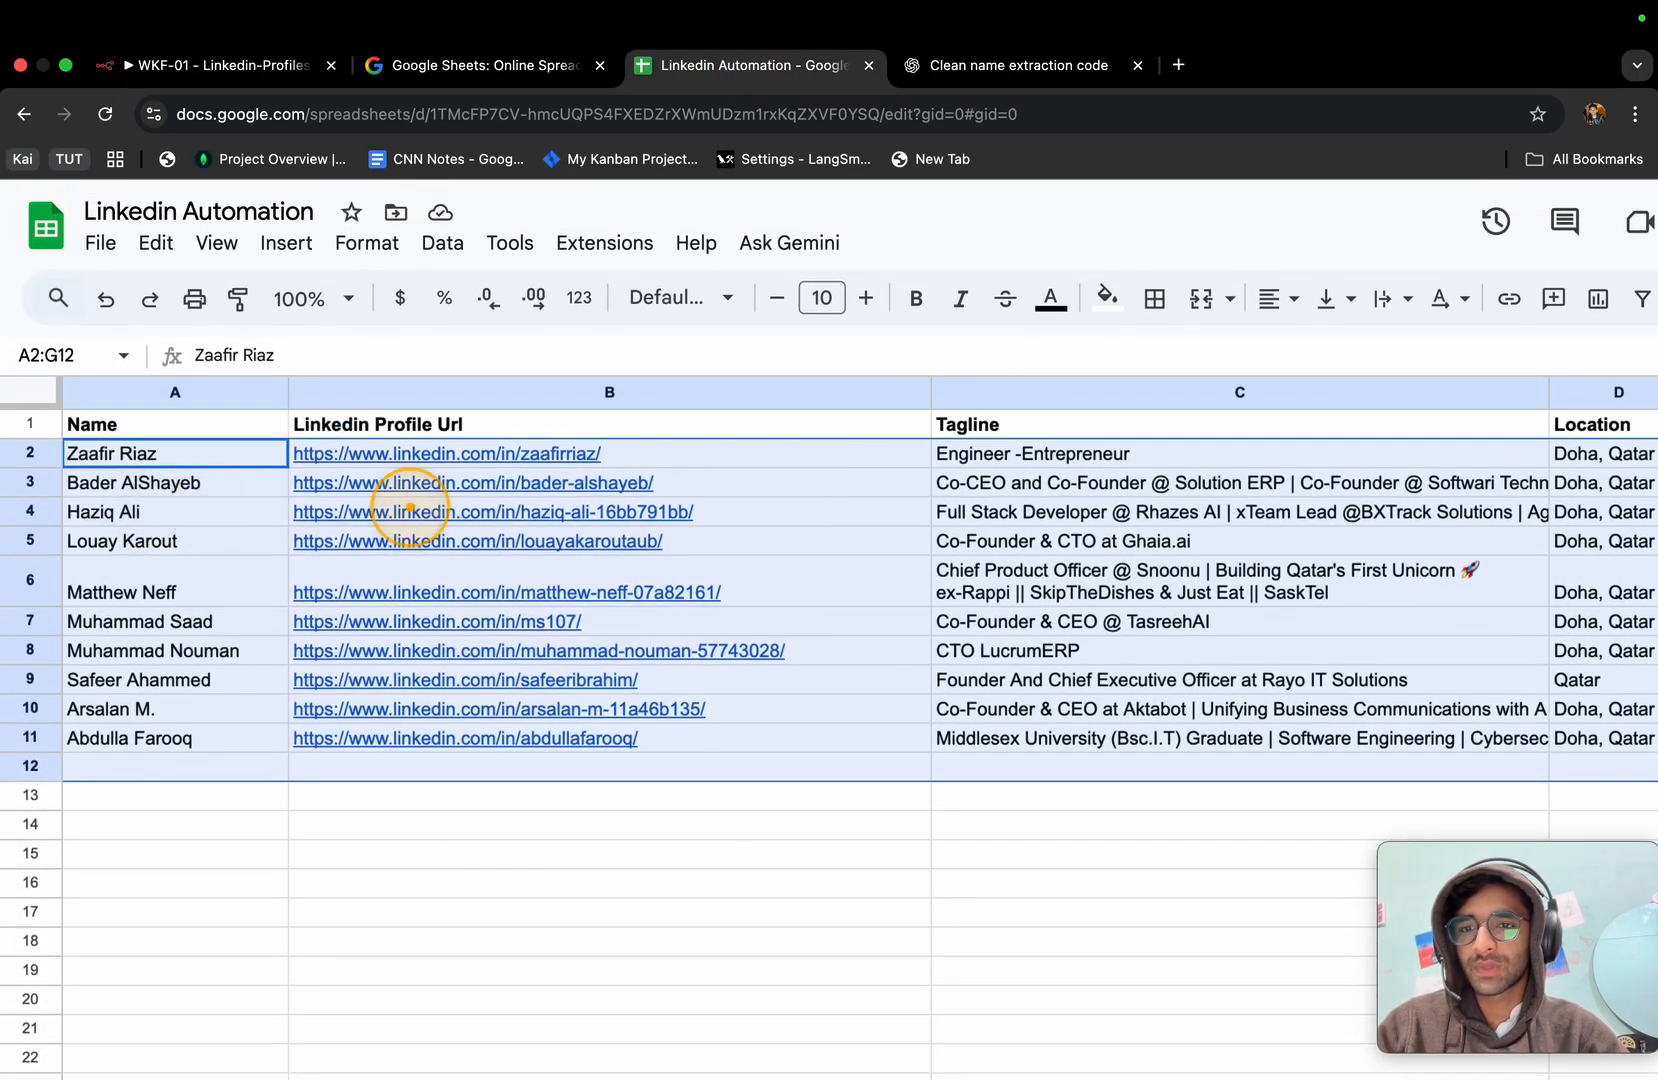
{"action": "scroll", "coordinate": [410, 507], "scroll_direction": "right", "scroll_amount": 10}
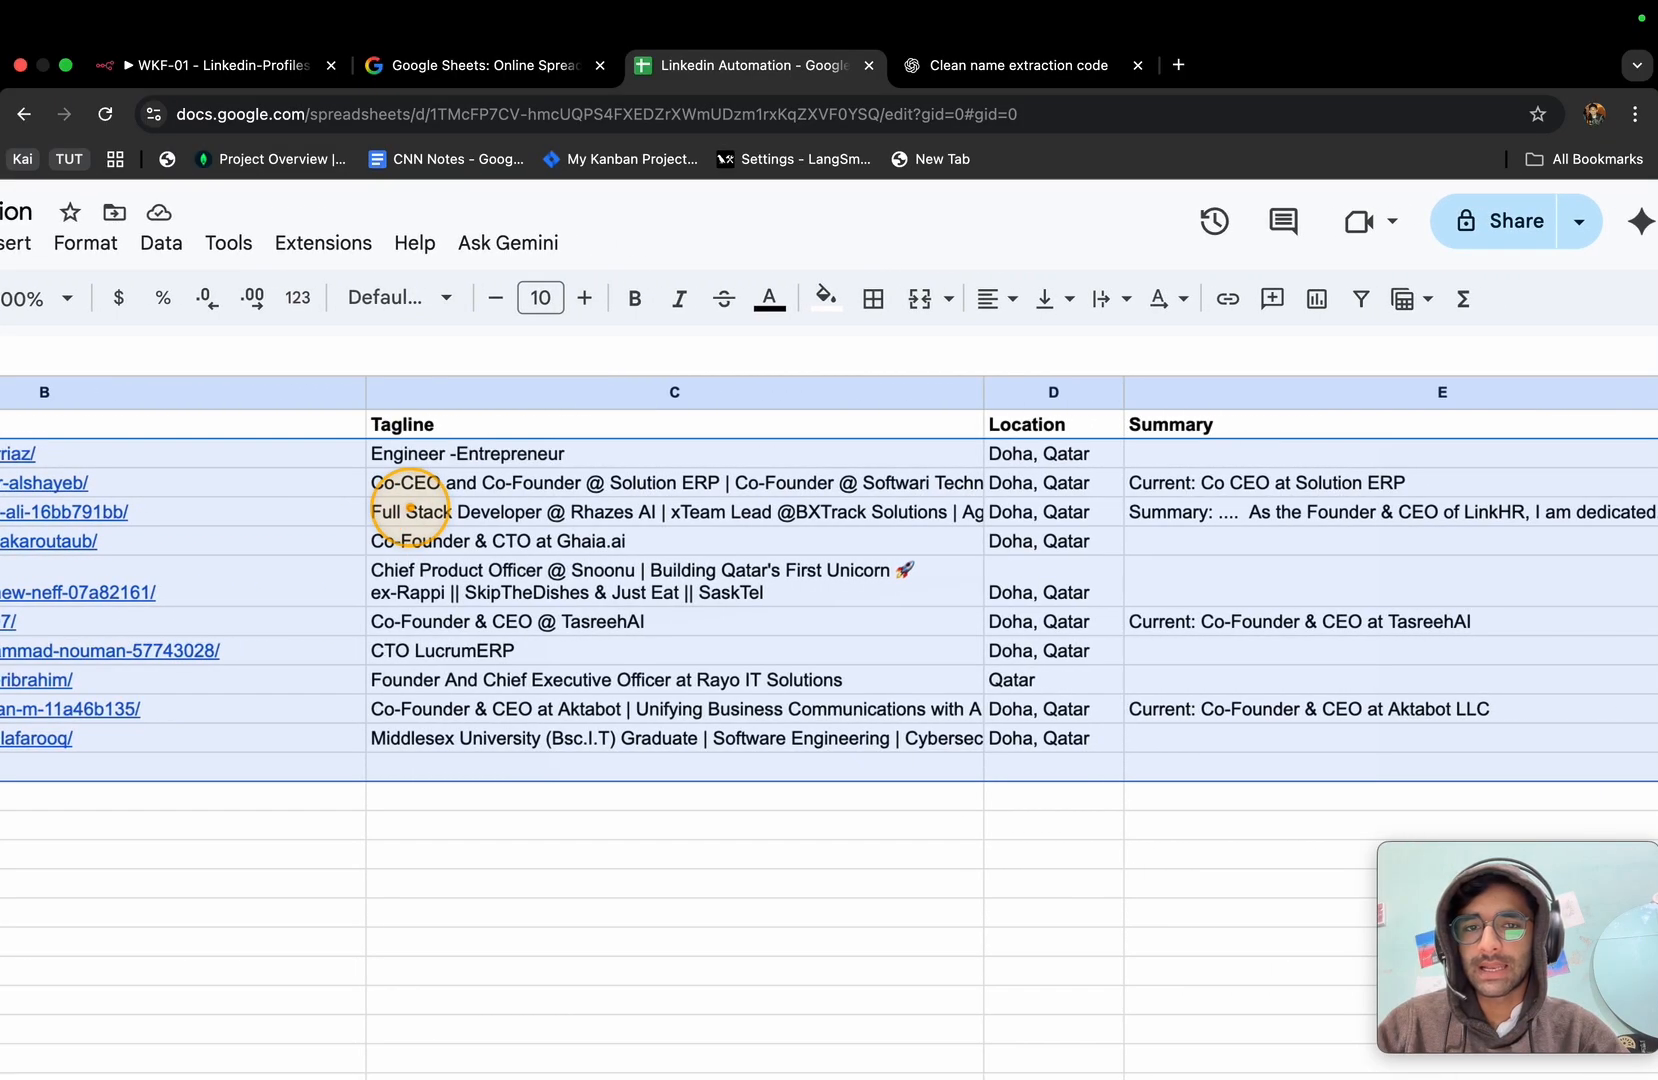
{"action": "scroll", "coordinate": [410, 507], "scroll_direction": "right", "scroll_amount": 5}
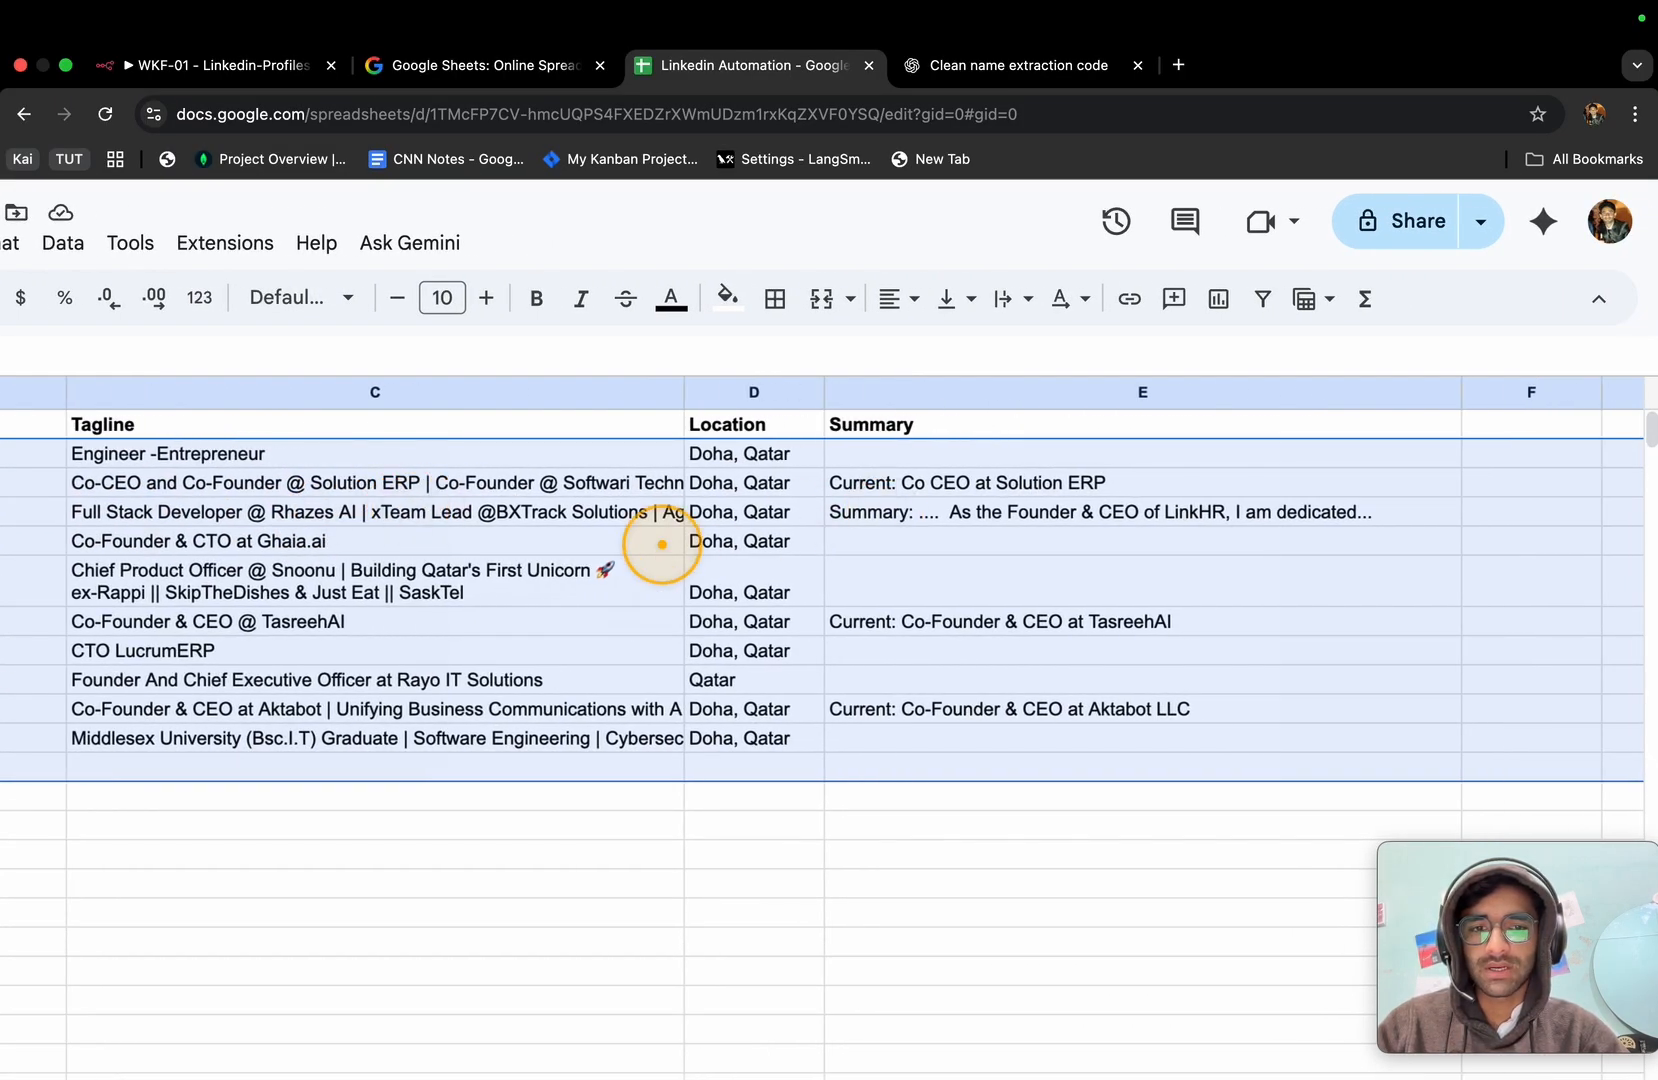
{"action": "scroll", "coordinate": [662, 544], "scroll_direction": "left", "scroll_amount": 10}
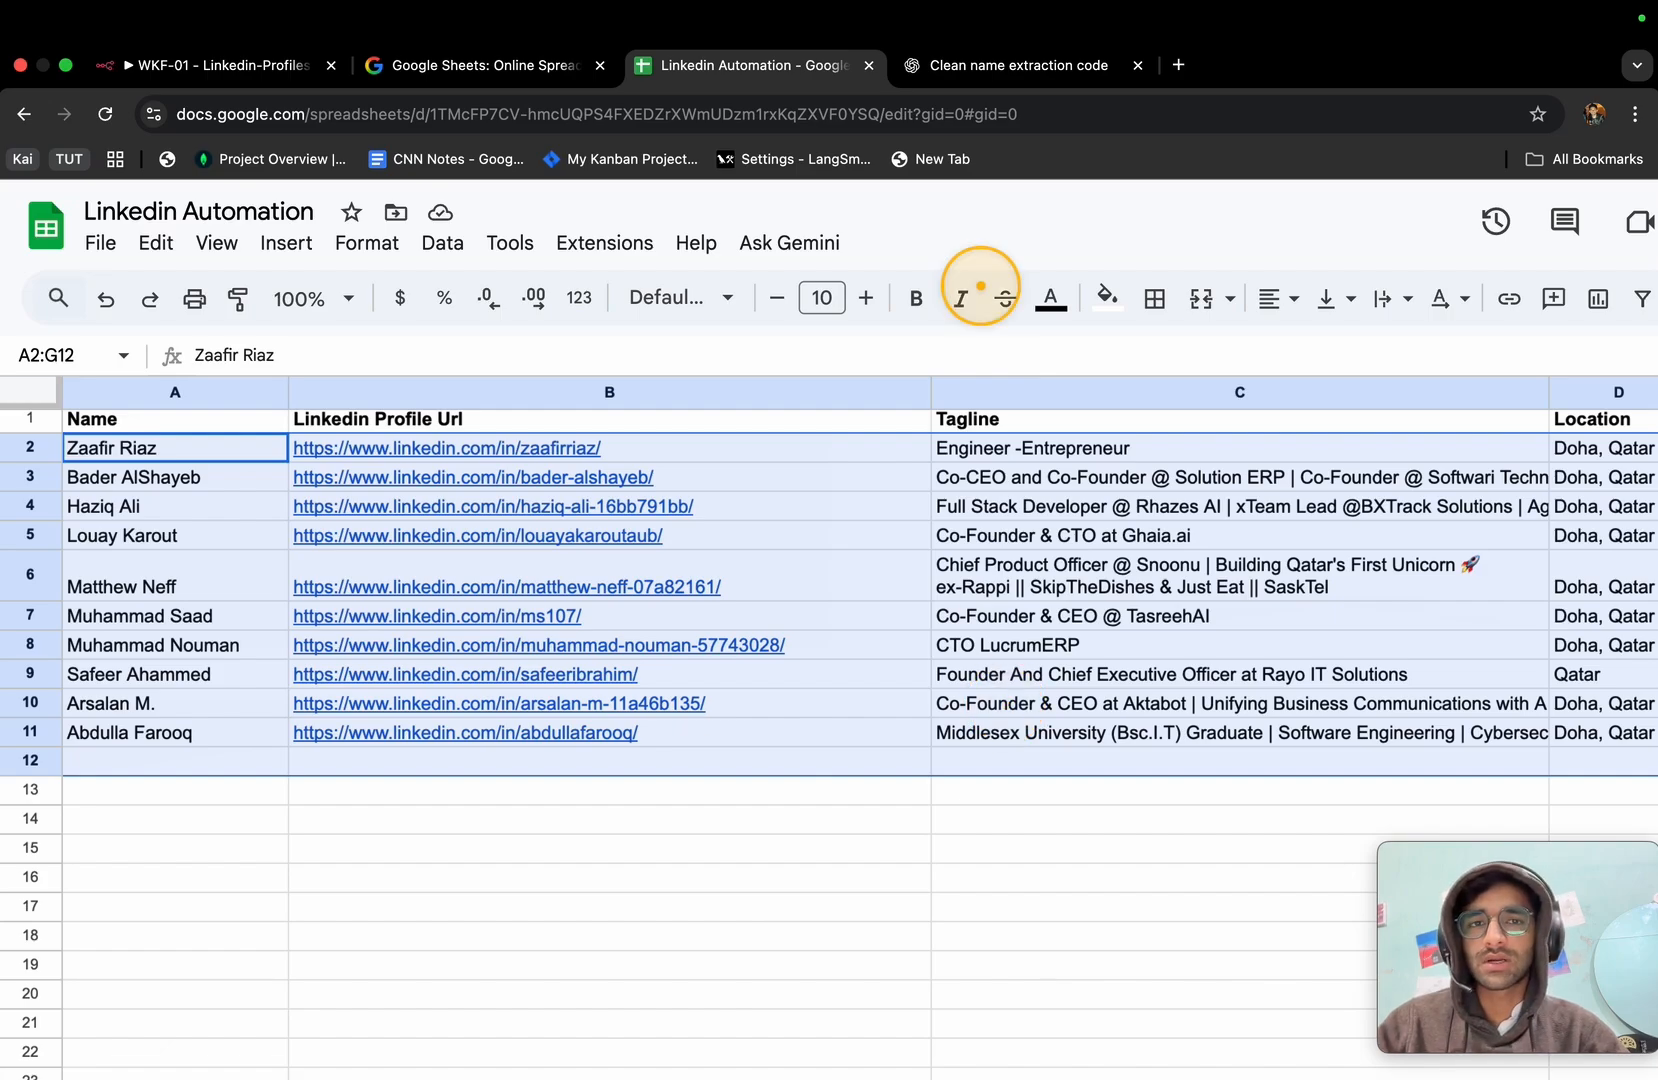
{"action": "mouse_move", "coordinate": [992, 2]}
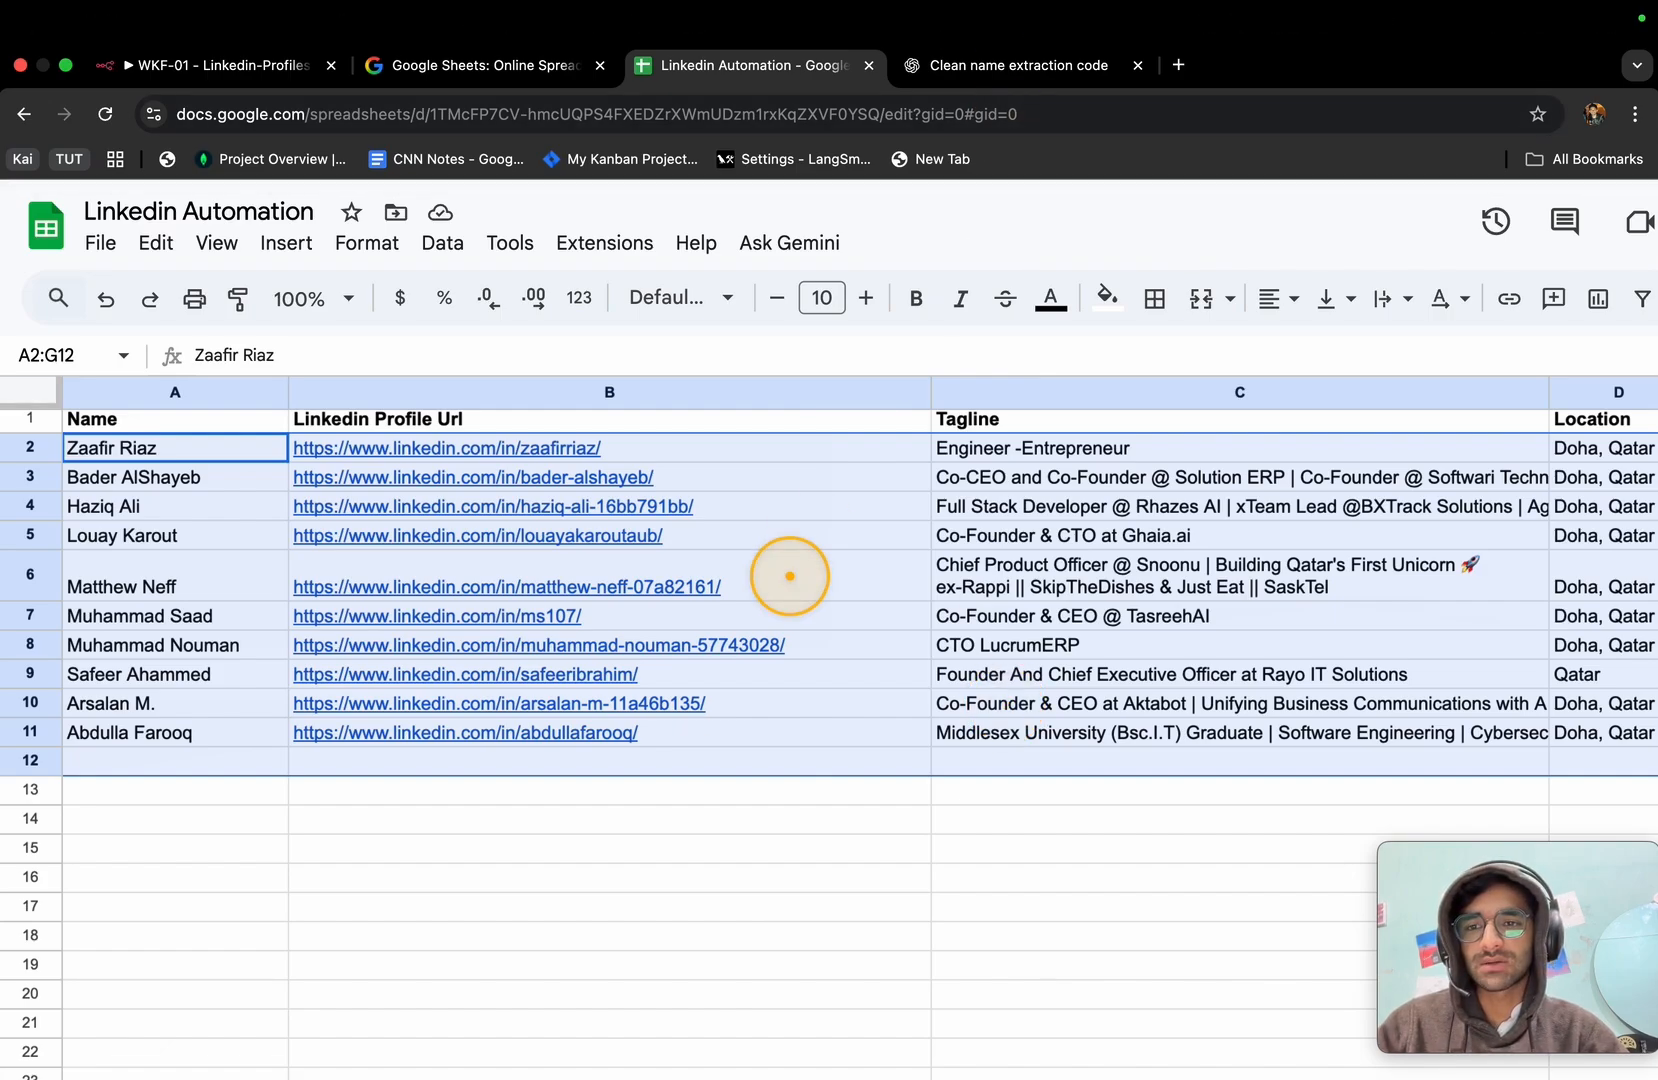